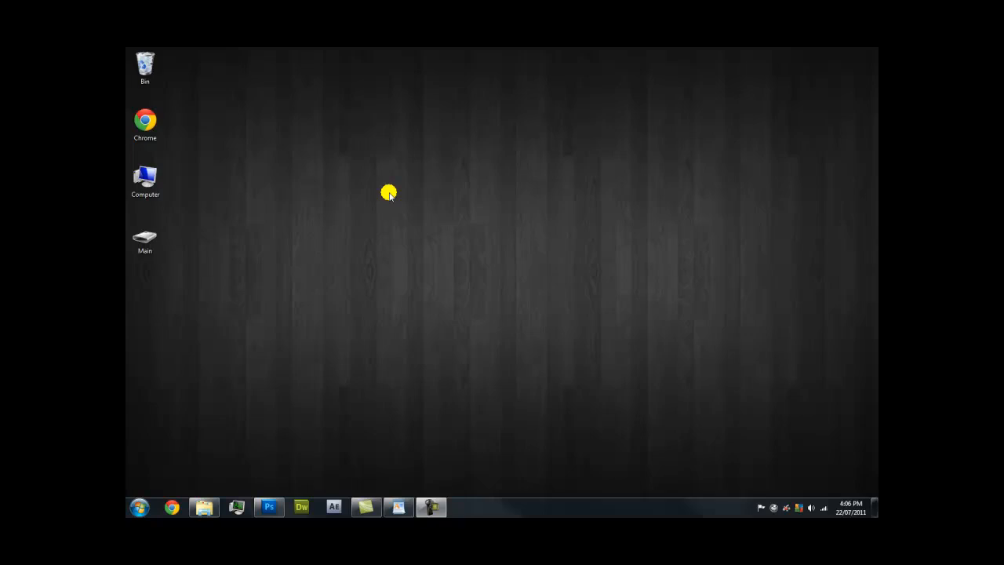
# Add a new folder on the desktop and name it 'Tutorial'
pyautogui.rightClick(471, 236)
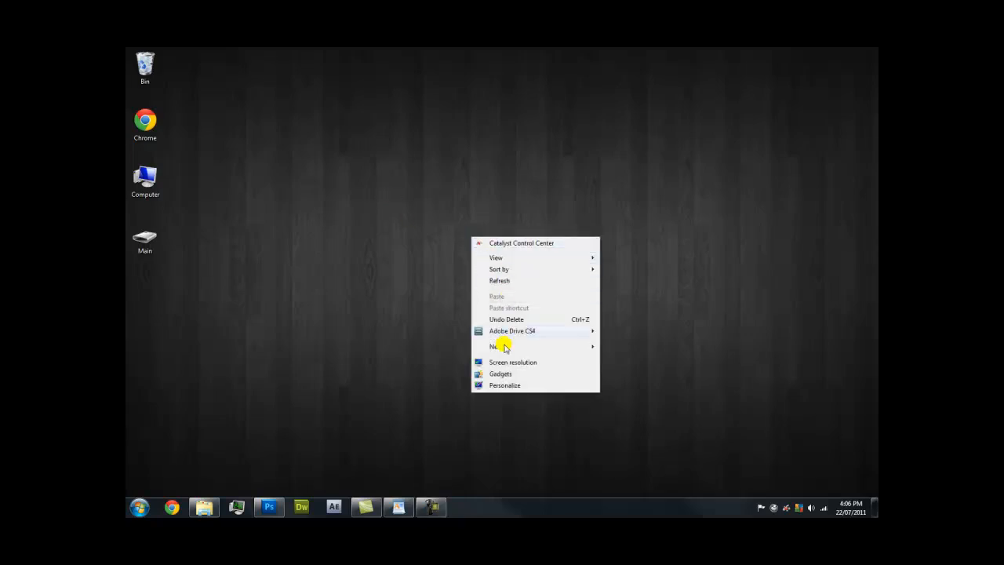
pyautogui.moveTo(502, 345)
pyautogui.click(620, 348)
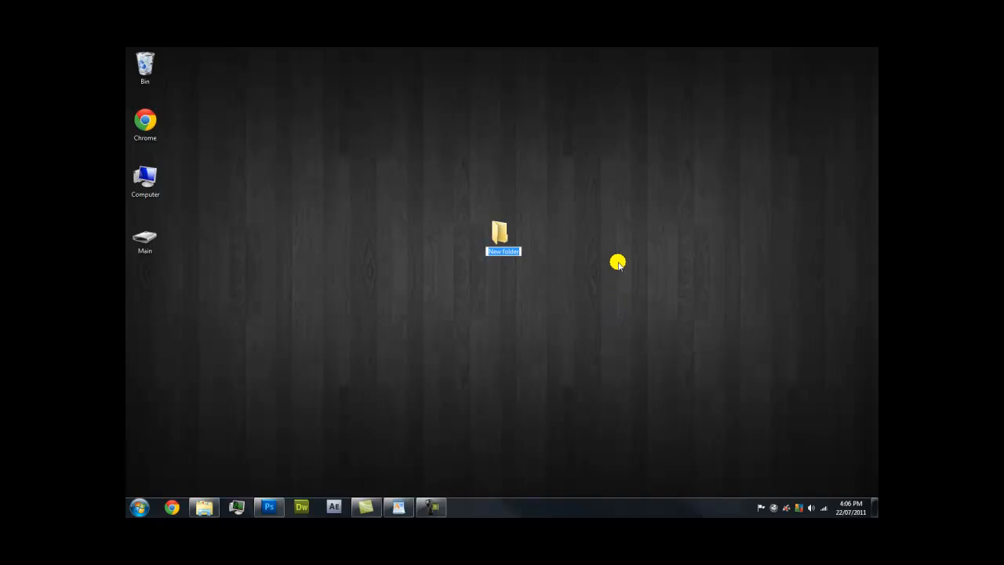
pyautogui.press('capslock')
pyautogui.write('Tutori')
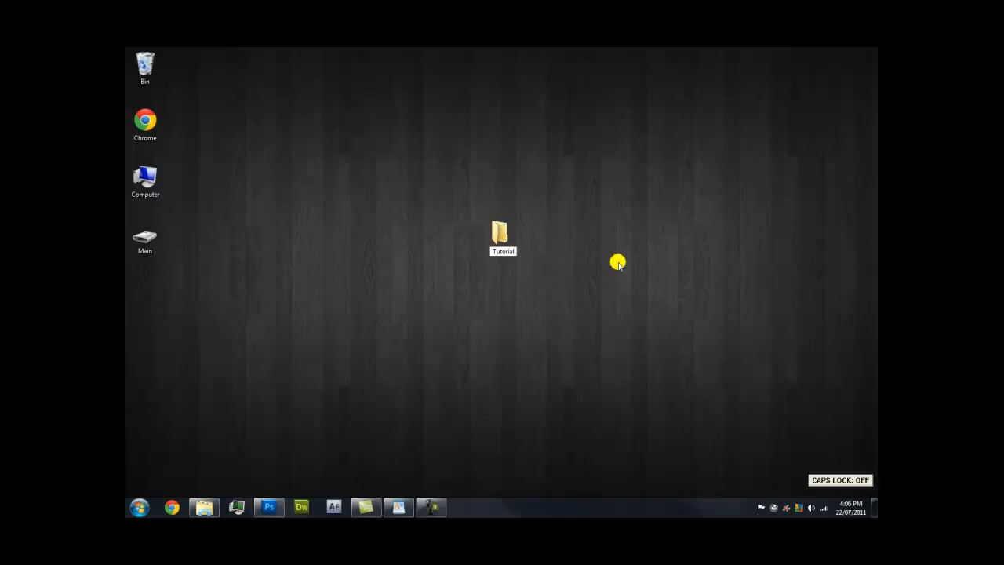
pyautogui.write('al')
pyautogui.press('Return')
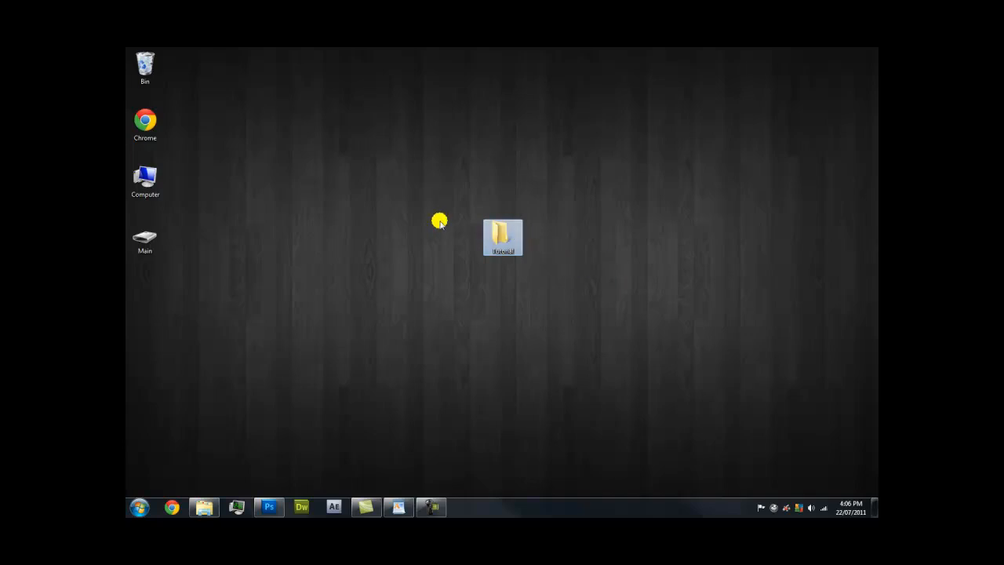
pyautogui.click(439, 222)
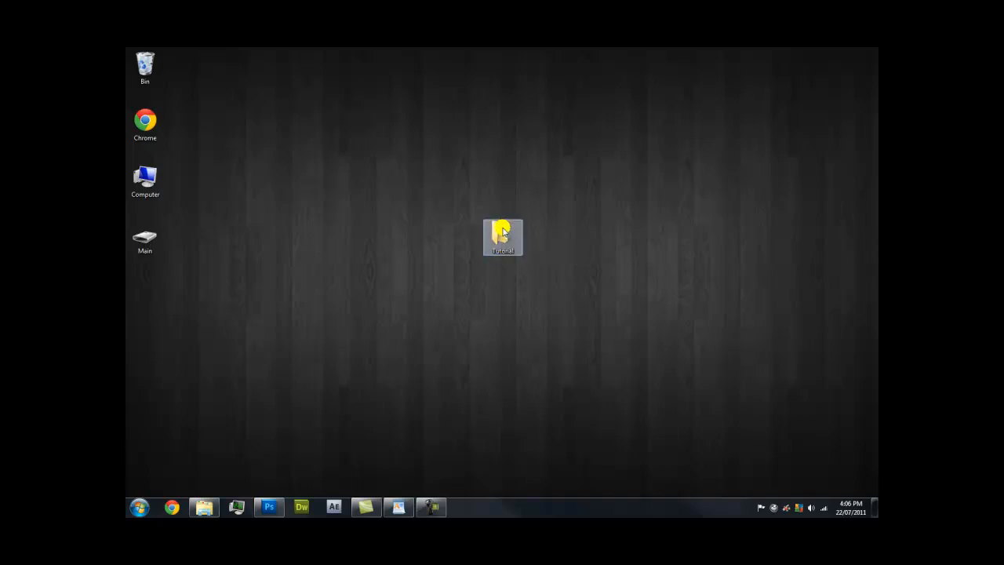
# Bring up Tutorial.psd, then briefly show and hide the NEWS, Welcome and HELP | ABOUT text layers
pyautogui.click(265, 506)
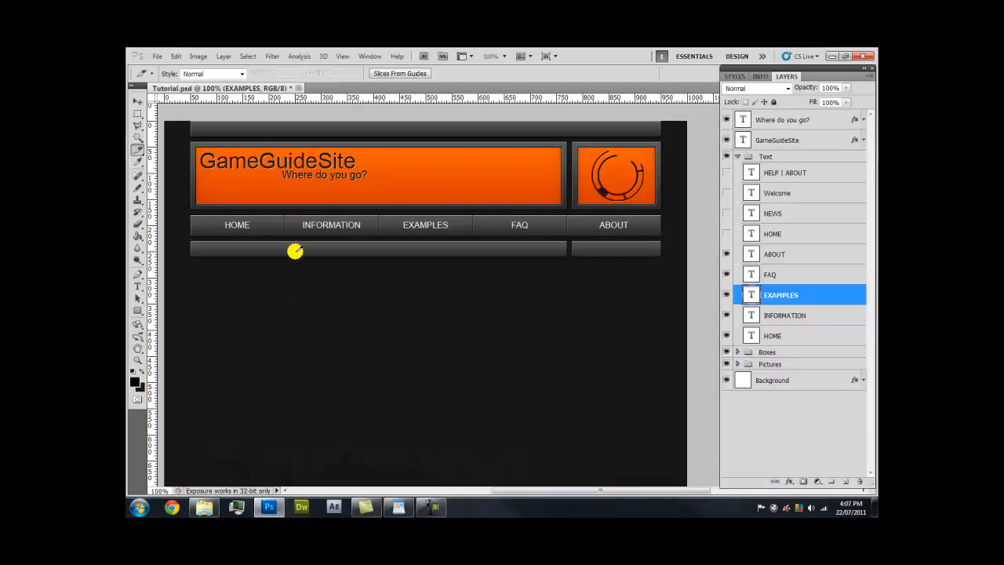
pyautogui.press('h')
pyautogui.moveTo(291, 262); pyautogui.dragTo(311, 260)
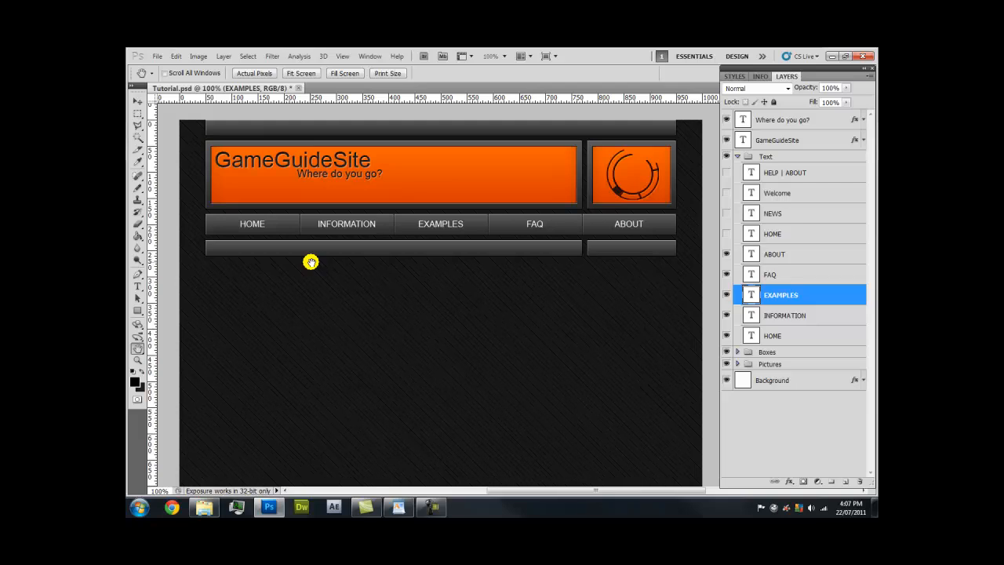
pyautogui.moveTo(337, 226)
pyautogui.mouseDown()
pyautogui.moveTo(334, 261)
pyautogui.moveTo(341, 230)
pyautogui.mouseUp()
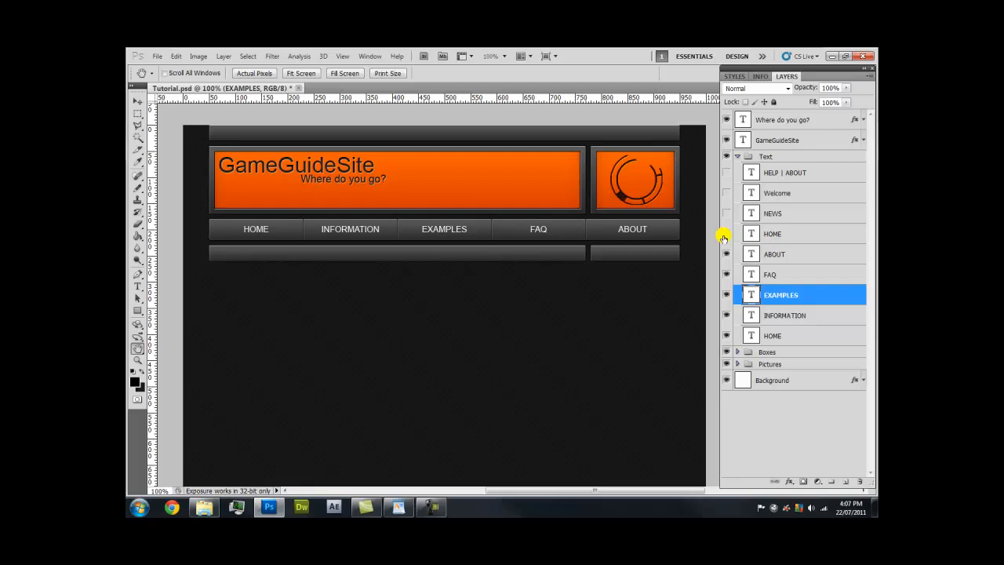
pyautogui.moveTo(723, 214); pyautogui.dragTo(727, 177)
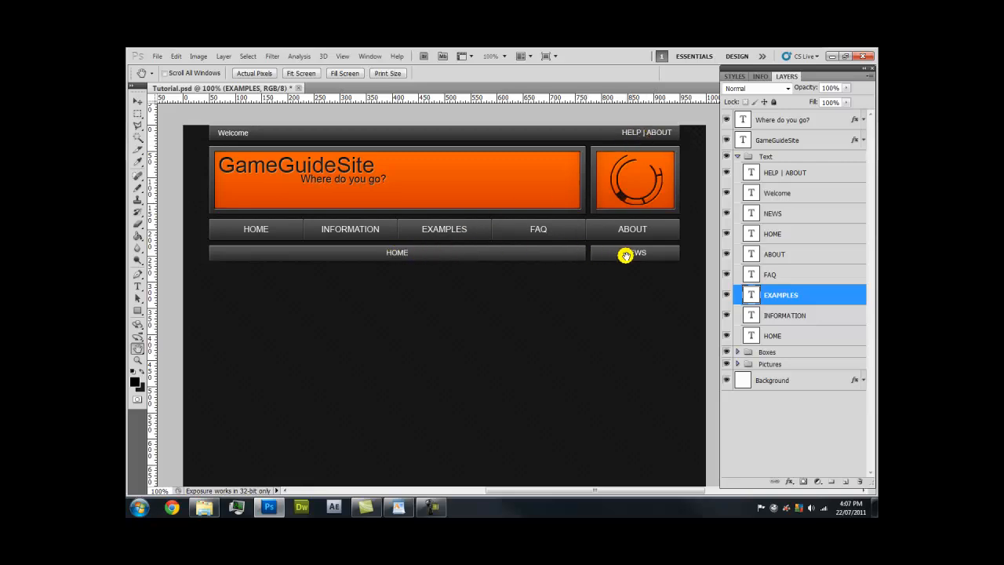
pyautogui.moveTo(726, 170); pyautogui.dragTo(729, 199)
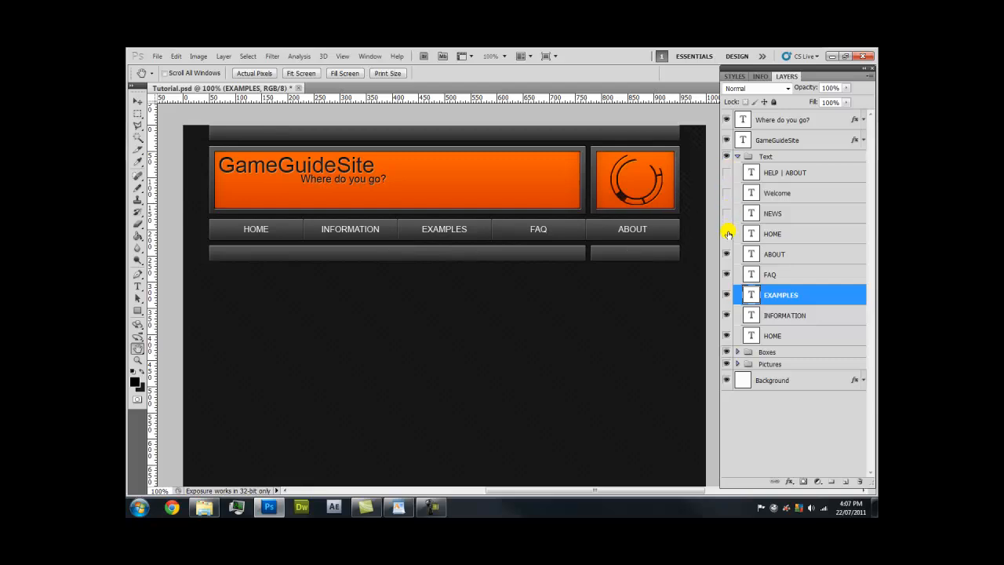
# Pan until the orange GameGuideSite header and navigation bar are back in view
pyautogui.moveTo(504, 298); pyautogui.dragTo(481, 265)
pyautogui.moveTo(491, 338); pyautogui.dragTo(501, 179)
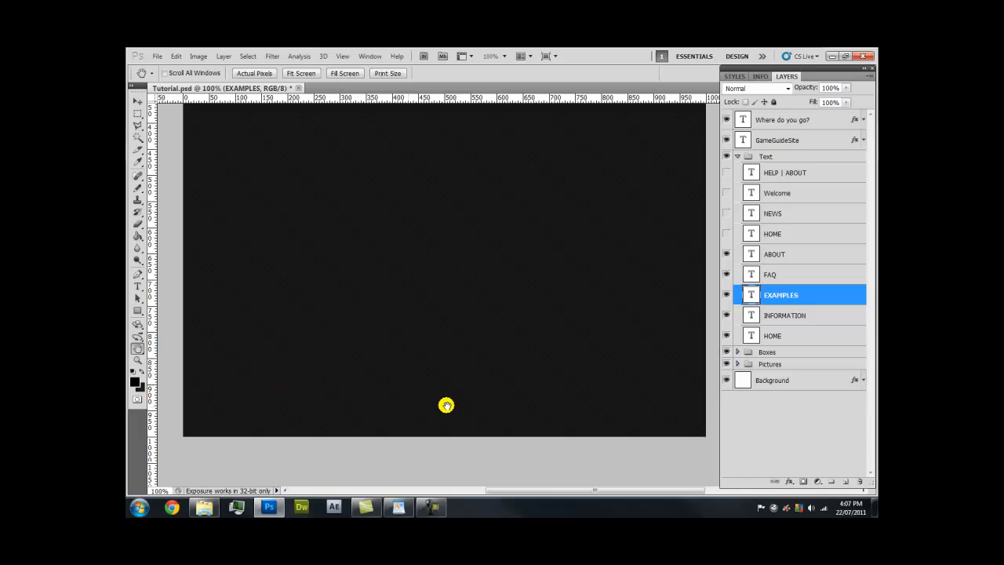
pyautogui.moveTo(508, 252); pyautogui.dragTo(507, 300)
pyautogui.moveTo(504, 251); pyautogui.dragTo(410, 320)
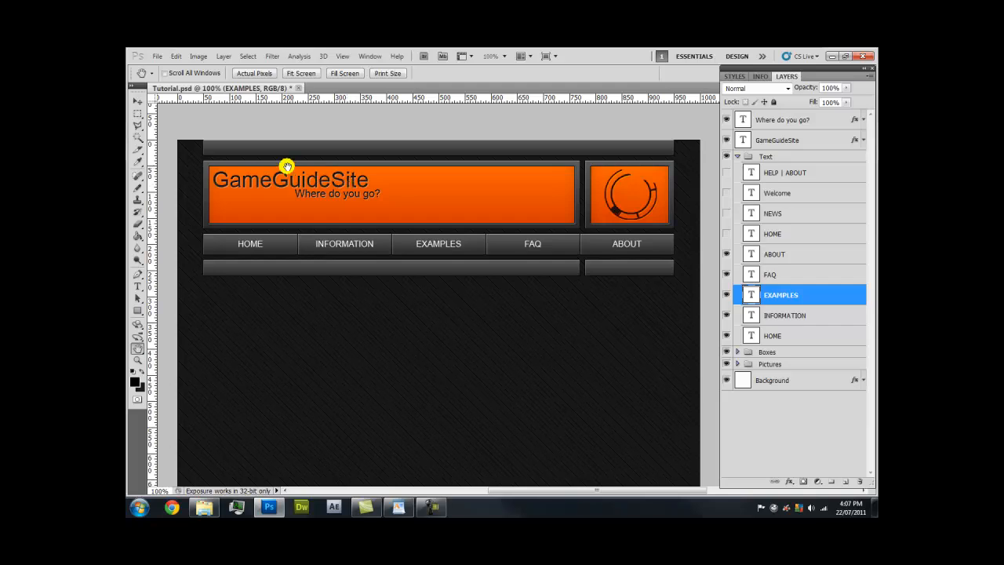
pyautogui.click(137, 149)
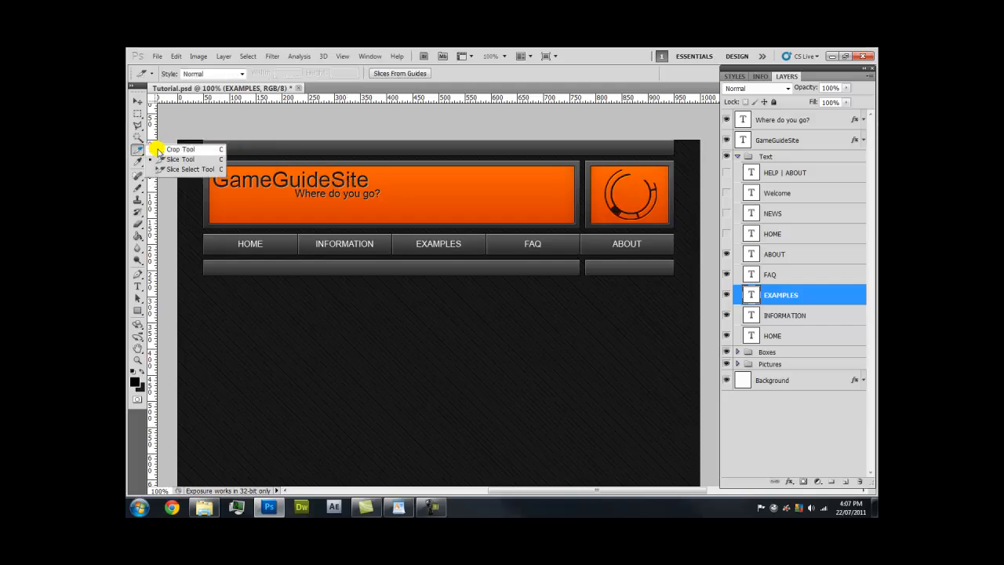
pyautogui.click(180, 159)
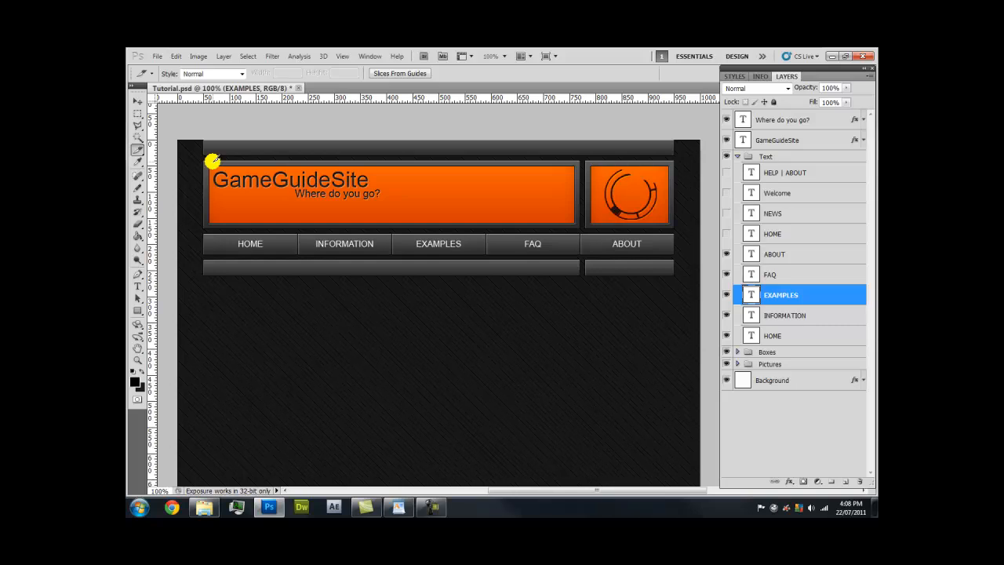
pyautogui.hotkey('ctrl', 'r')
pyautogui.hotkey('ctrl', 'r')
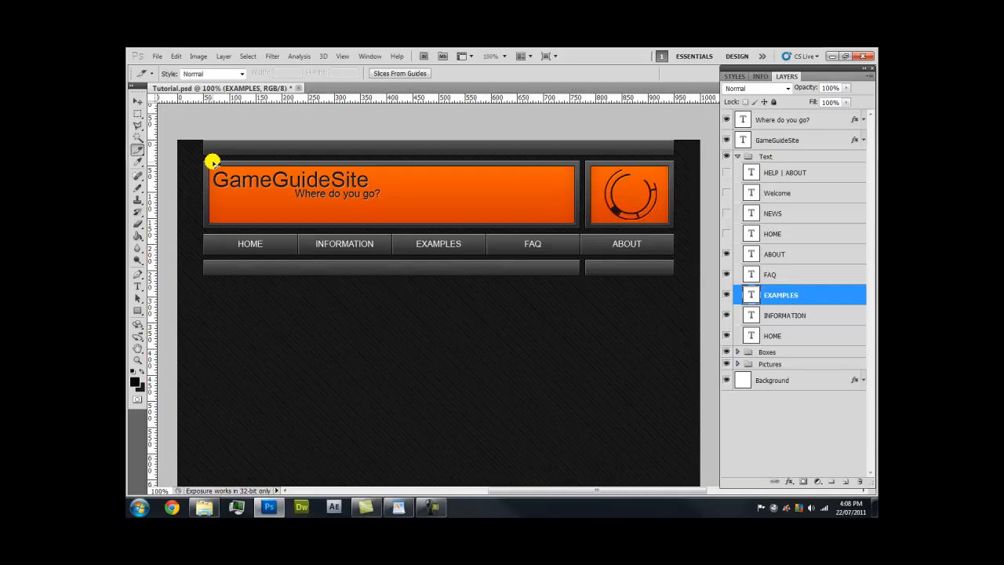
pyautogui.rightClick(211, 102)
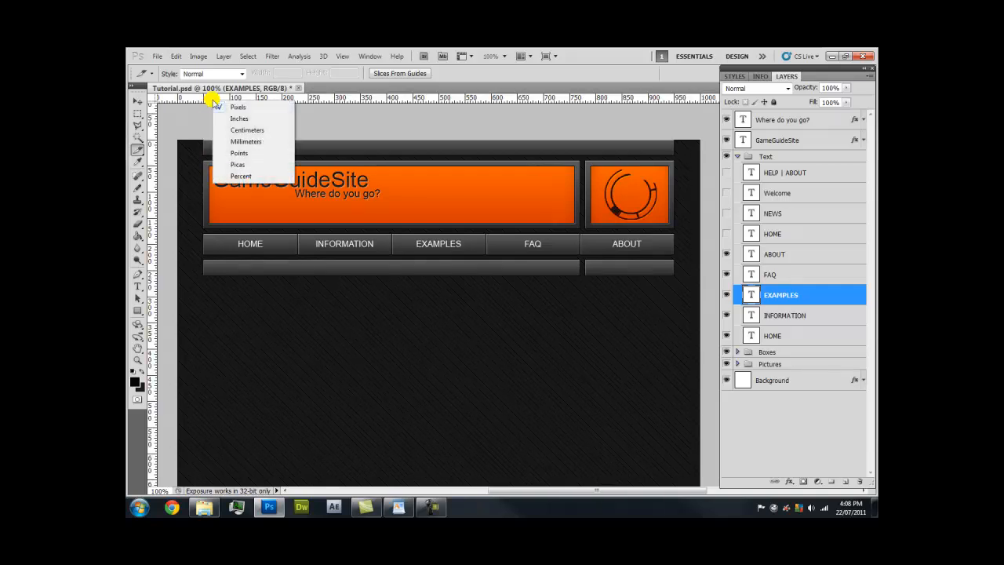
pyautogui.click(244, 174)
pyautogui.rightClick(249, 102)
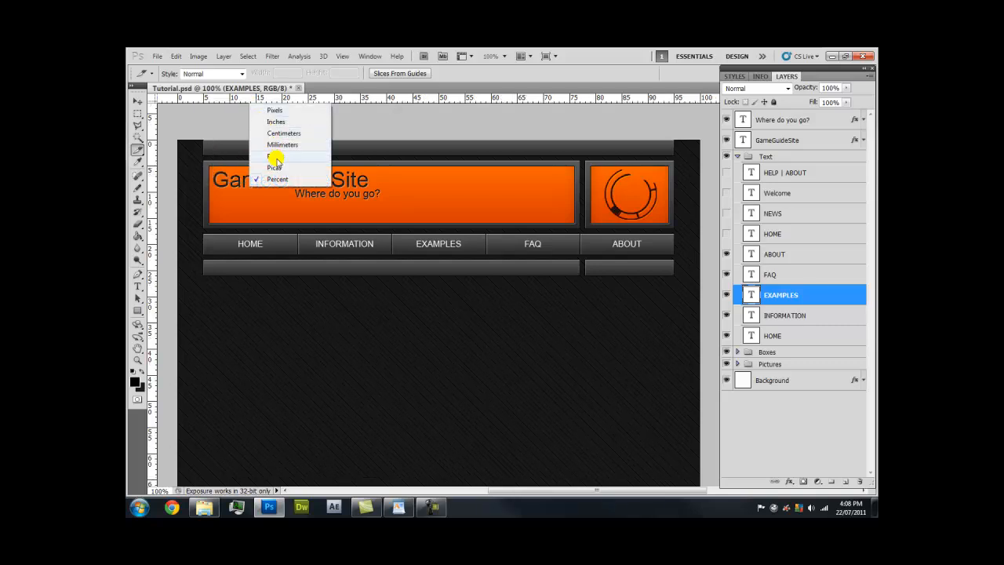
pyautogui.click(274, 156)
pyautogui.rightClick(275, 102)
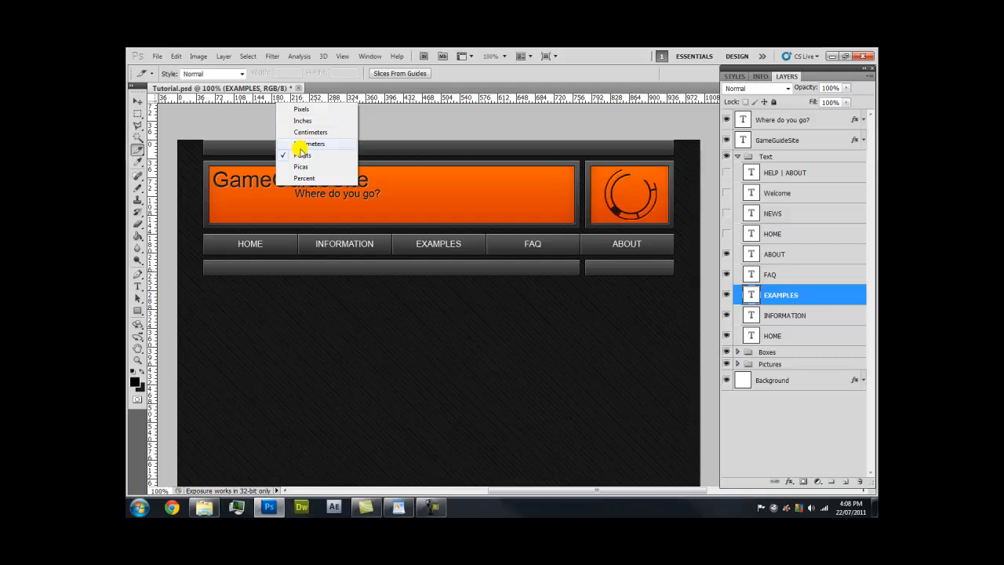
pyautogui.click(302, 145)
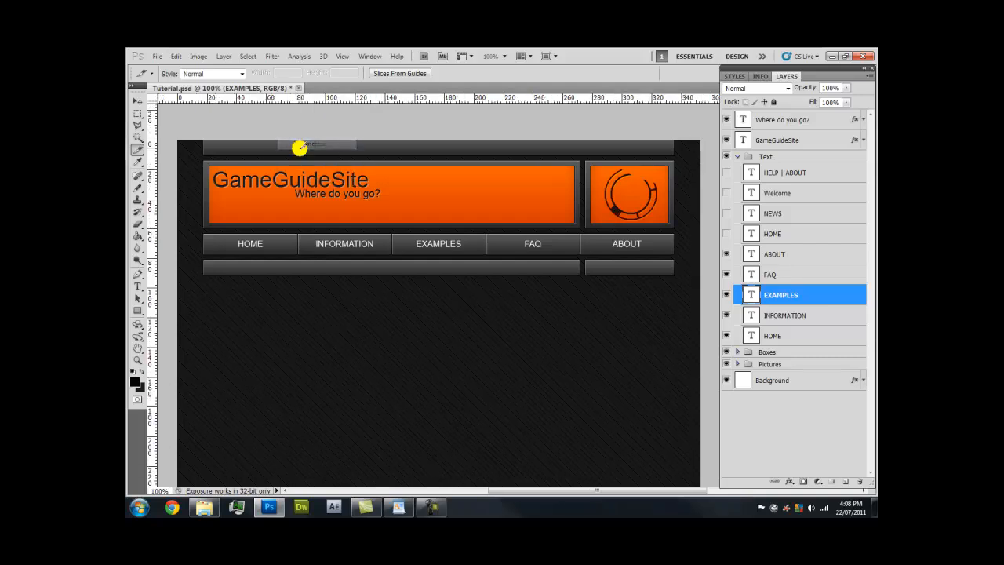
pyautogui.rightClick(283, 104)
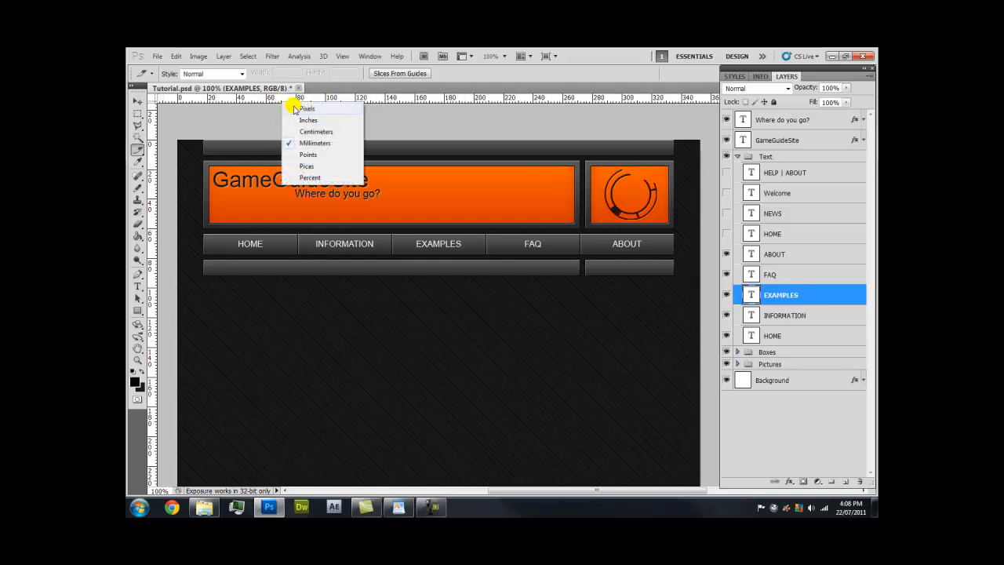
pyautogui.click(306, 108)
pyautogui.press('z')
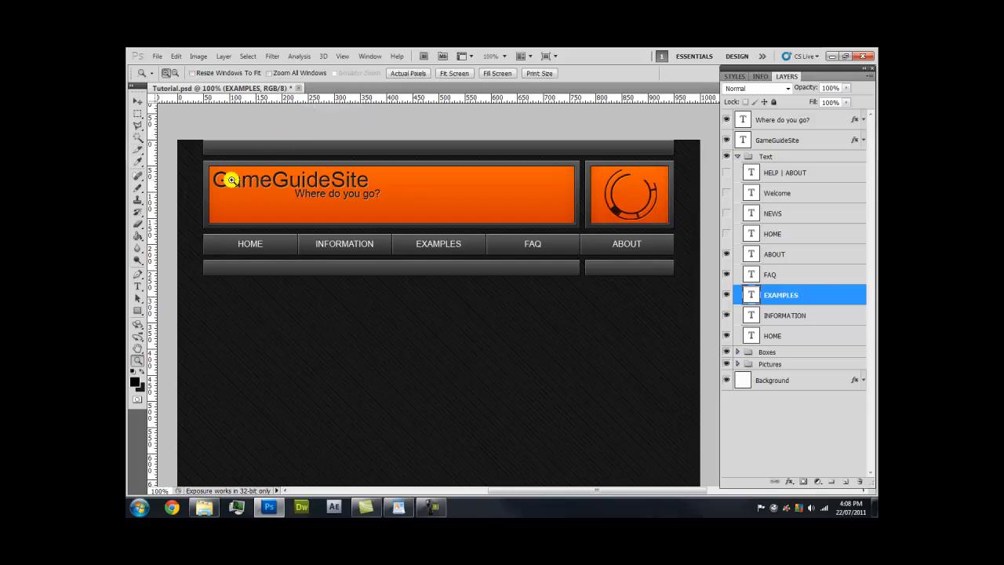
pyautogui.moveTo(195, 175); pyautogui.dragTo(228, 123)
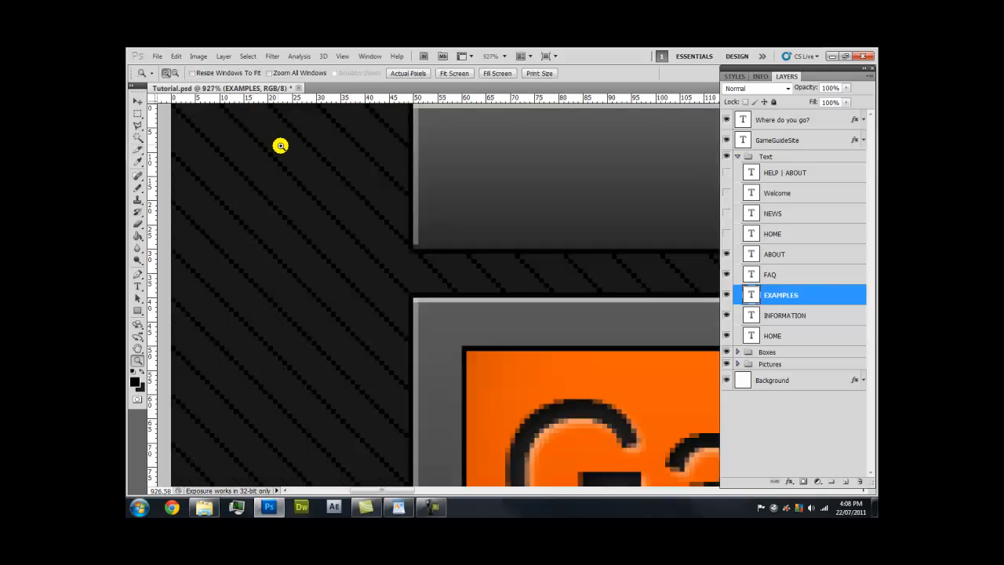
pyautogui.scroll(1, 329, 188)
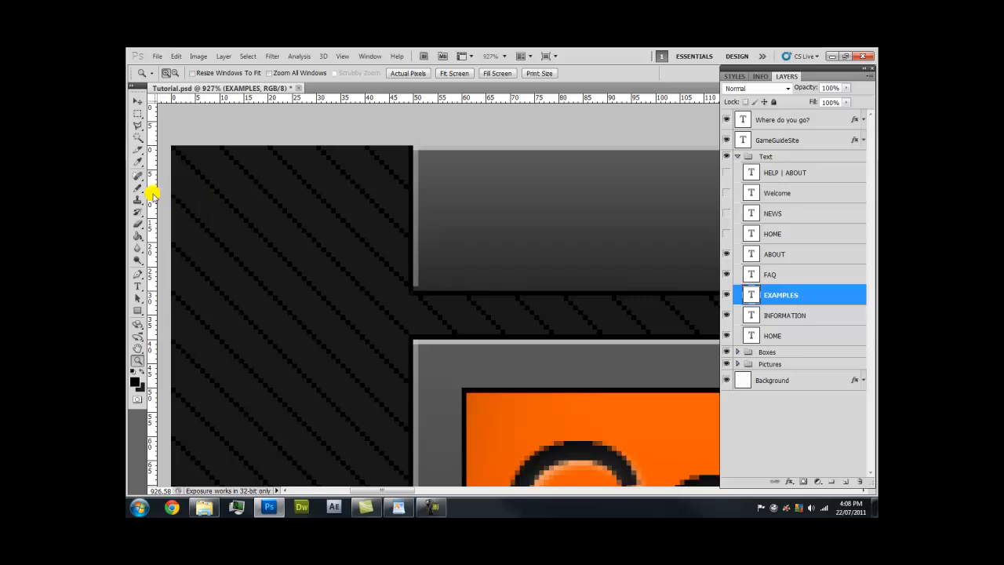
pyautogui.moveTo(151, 193); pyautogui.dragTo(412, 196)
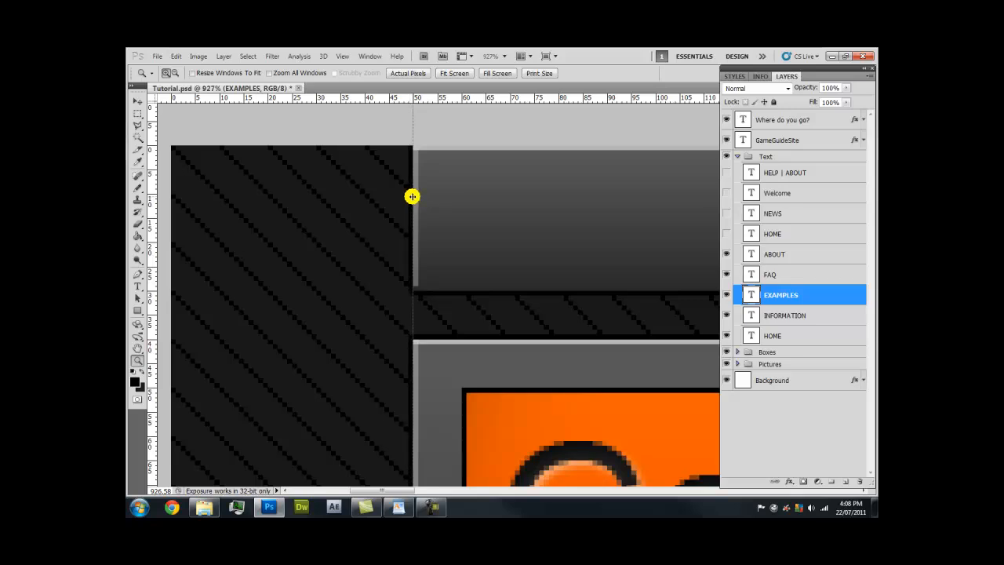
pyautogui.moveTo(412, 196); pyautogui.dragTo(158, 204)
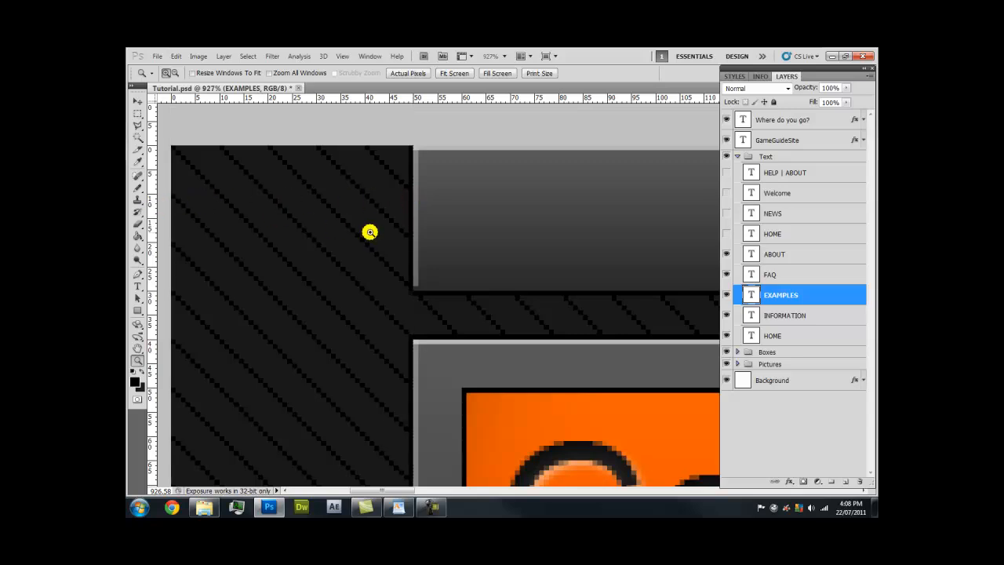
pyautogui.hotkey('ctrl', ';')
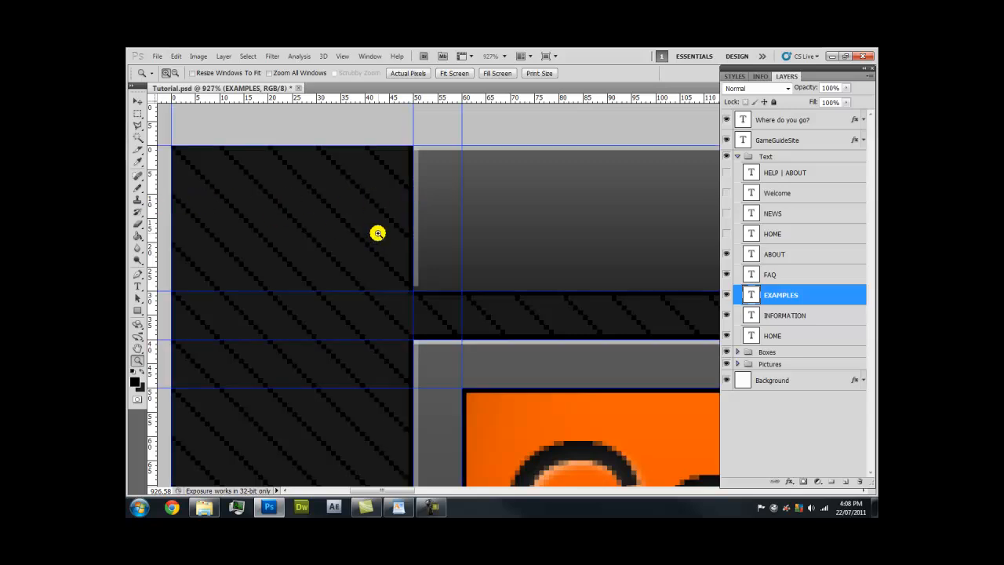
pyautogui.rightClick(421, 250)
pyautogui.click(434, 269)
pyautogui.press('h')
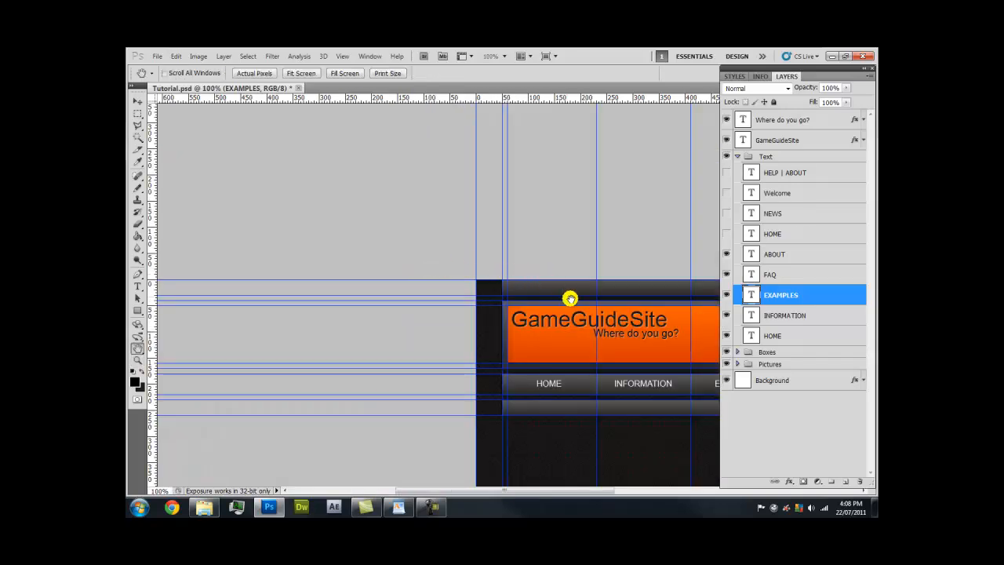
pyautogui.moveTo(512, 273); pyautogui.dragTo(280, 167)
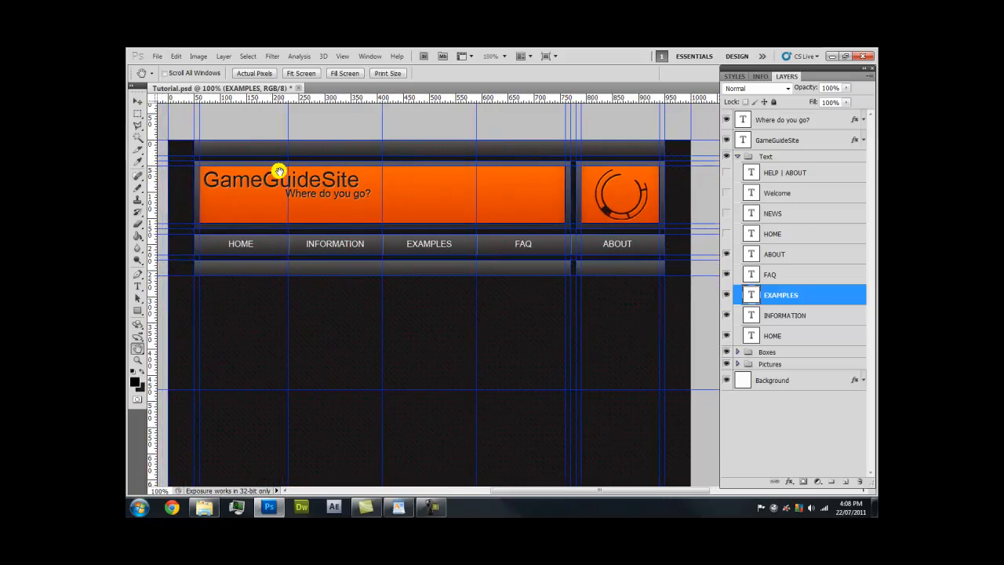
pyautogui.press('z')
pyautogui.moveTo(188, 179); pyautogui.dragTo(240, 134)
pyautogui.press('h')
pyautogui.scroll(-8, 403, 298)
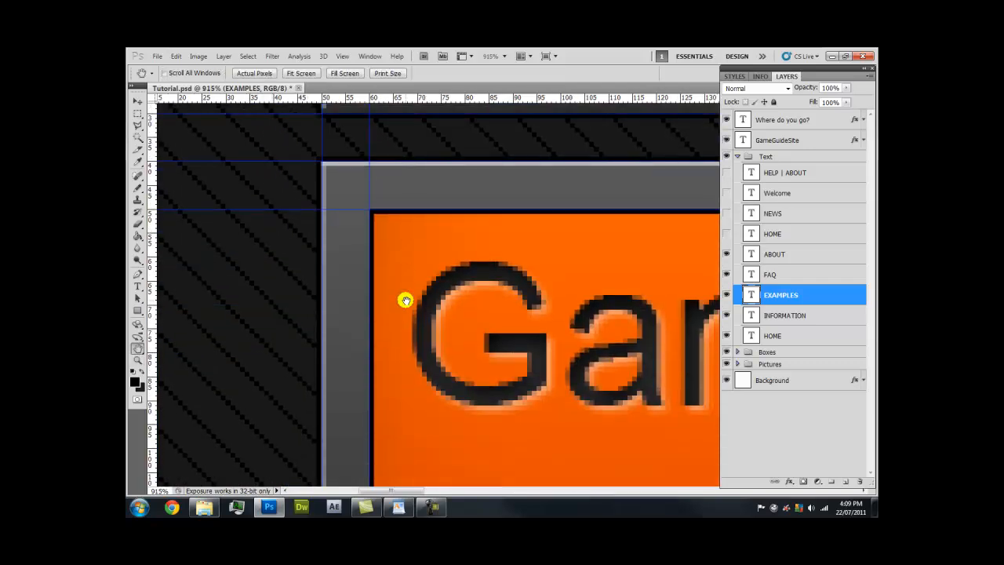
pyautogui.scroll(-10, 404, 299)
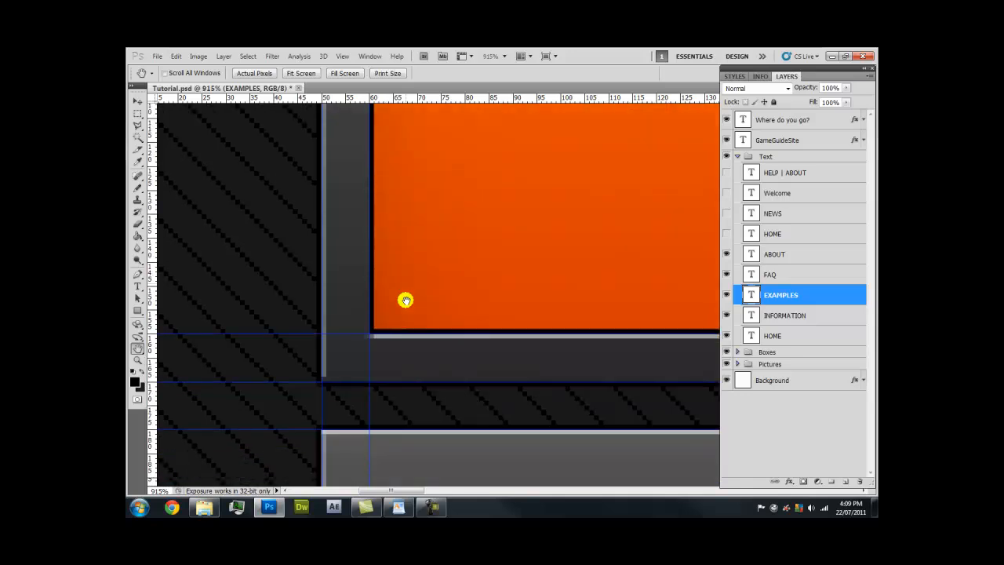
pyautogui.scroll(-4, 405, 299)
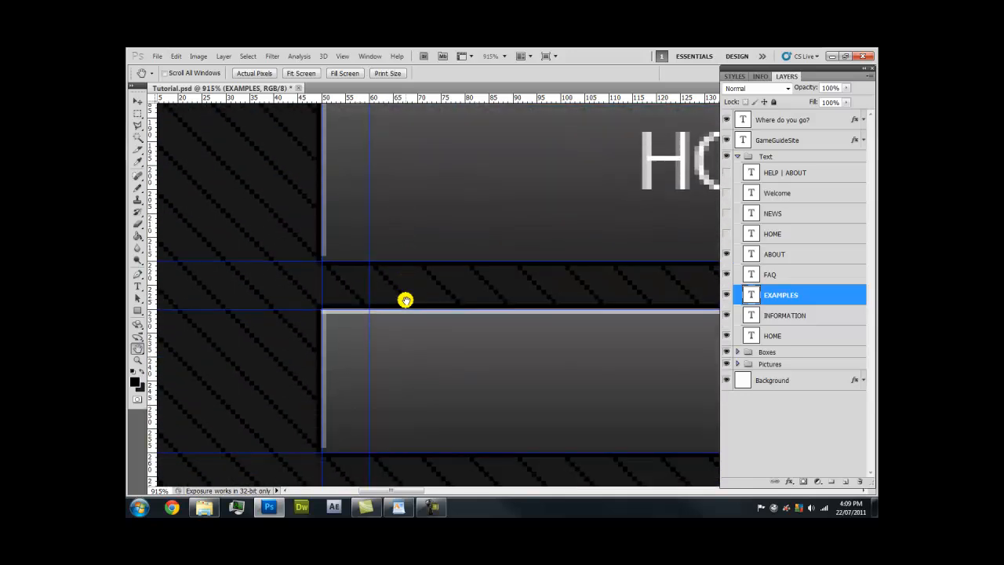
pyautogui.scroll(-2, 404, 300)
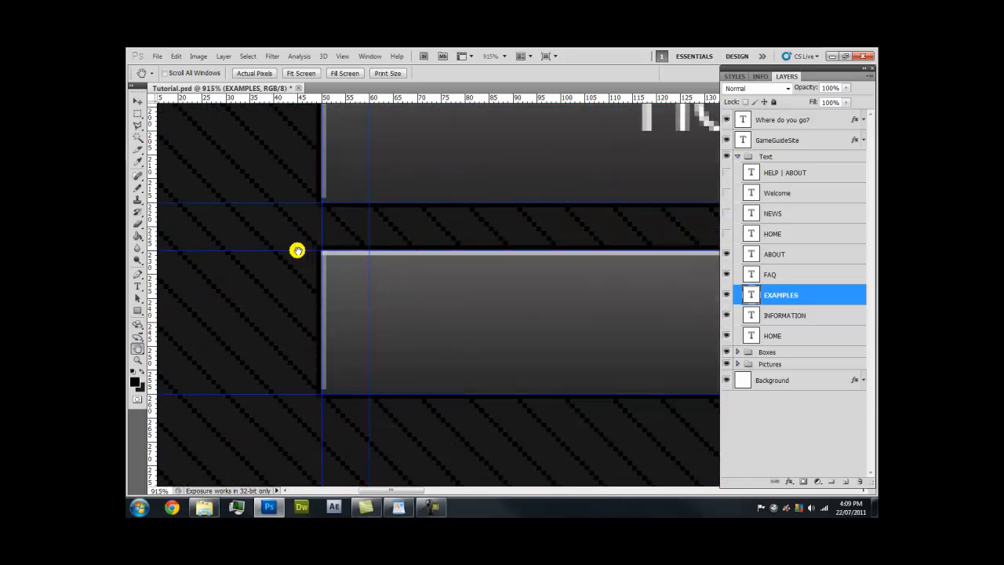
pyautogui.press('z')
pyautogui.rightClick(415, 237)
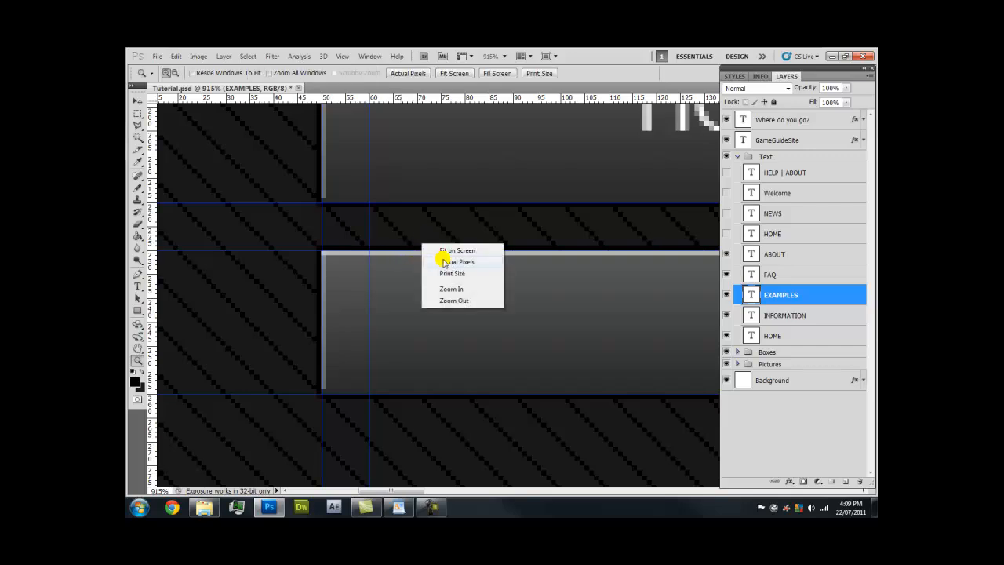
pyautogui.click(445, 262)
pyautogui.press('space')
pyautogui.moveTo(580, 186); pyautogui.dragTo(306, 181)
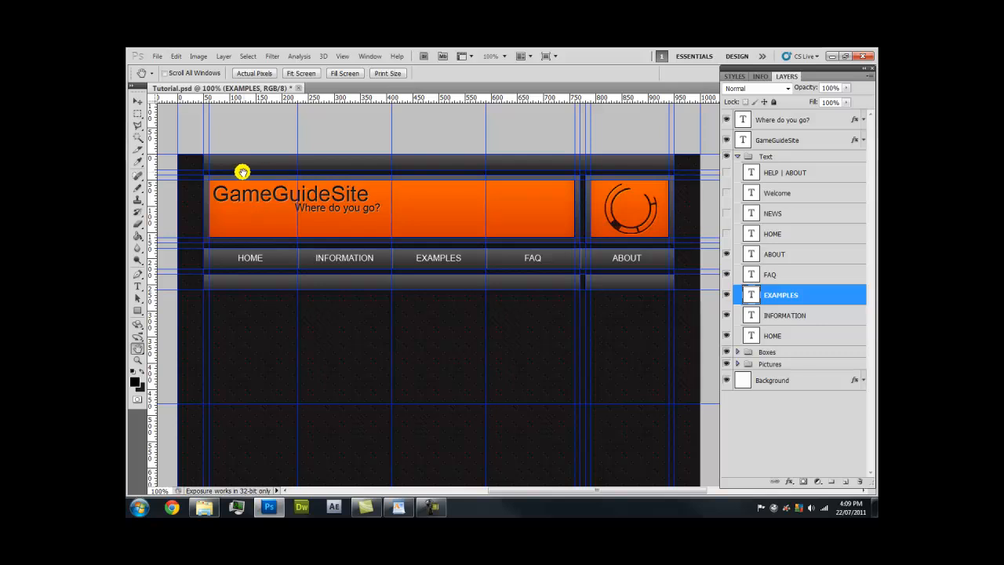
pyautogui.moveTo(195, 183); pyautogui.dragTo(494, 129)
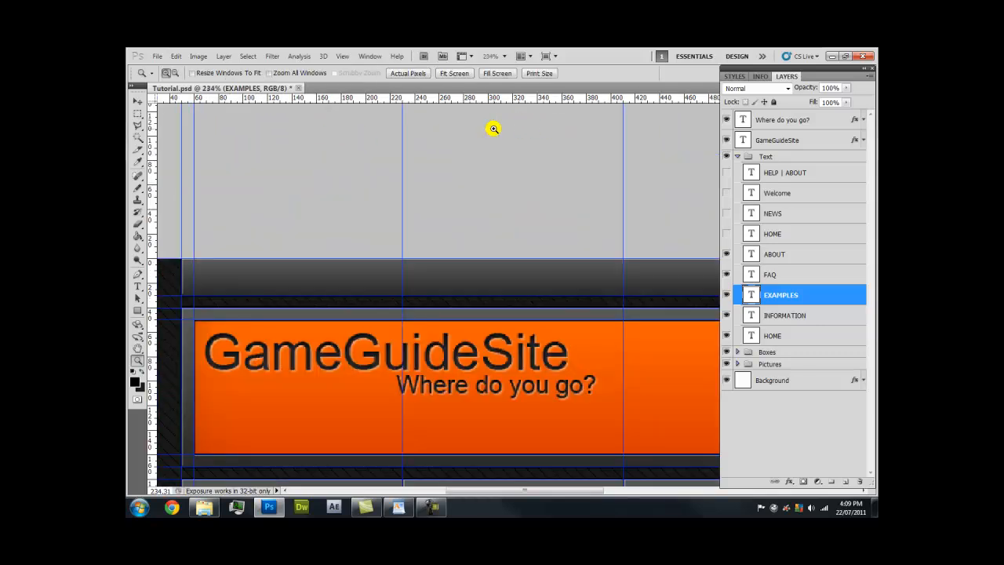
# Choose the Slice Tool, slice the top strip along the guides, and pan to the header's left edge
pyautogui.click(138, 149)
pyautogui.click(139, 149)
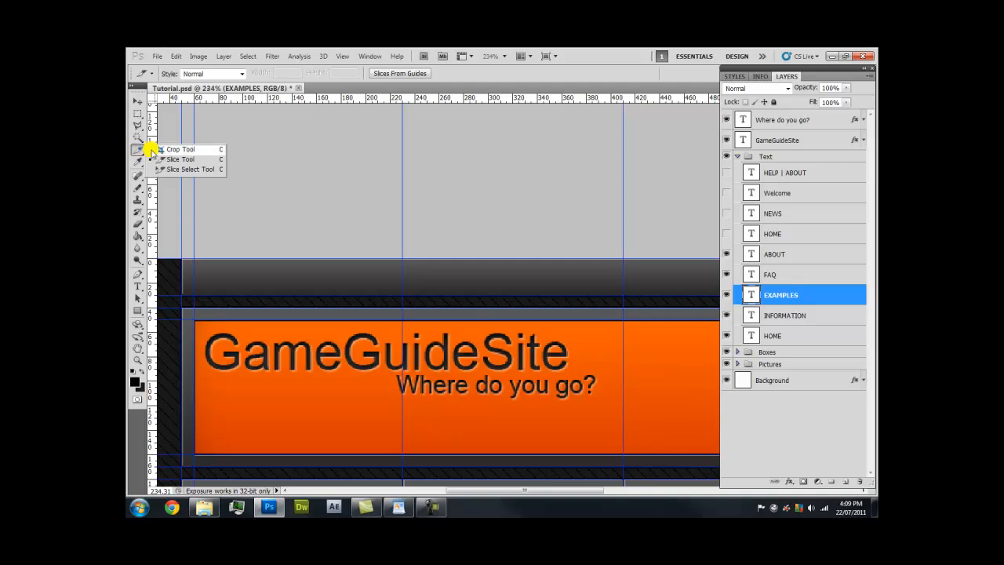
pyautogui.click(197, 159)
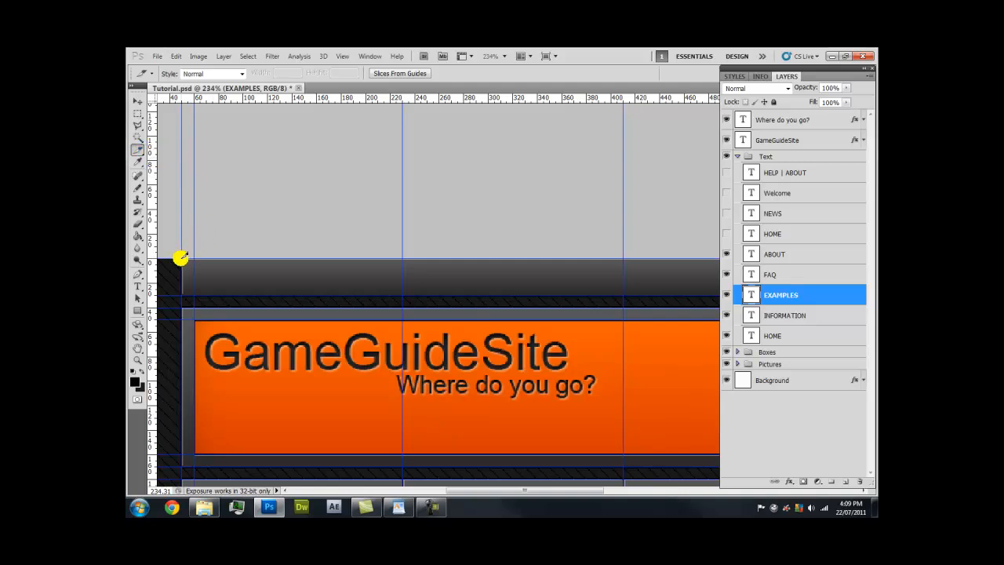
pyautogui.moveTo(180, 257); pyautogui.dragTo(548, 293)
pyautogui.press('space')
pyautogui.moveTo(335, 347); pyautogui.dragTo(652, 271)
pyautogui.moveTo(335, 282); pyautogui.dragTo(594, 195)
pyautogui.moveTo(230, 204); pyautogui.dragTo(387, 186)
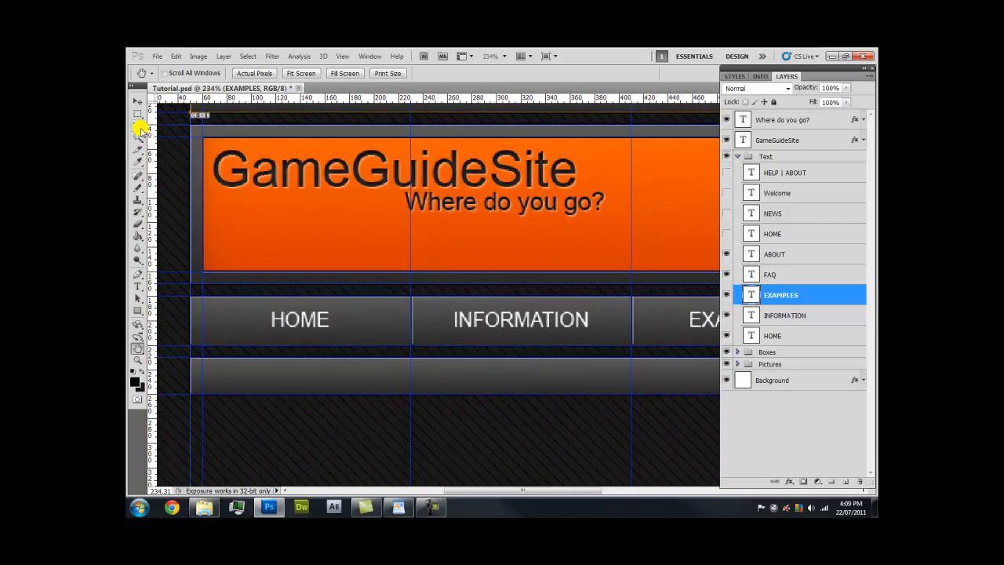
# Slice the top border strip from the corner and above the orange logo box
pyautogui.click(138, 149)
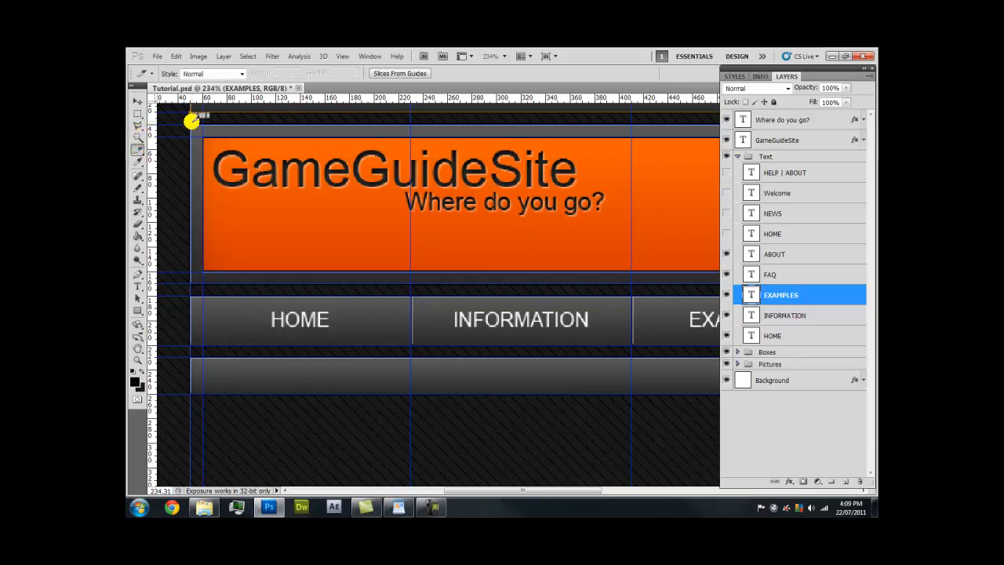
pyautogui.moveTo(190, 121); pyautogui.dragTo(809, 282)
pyautogui.moveTo(874, 282); pyautogui.dragTo(489, 283)
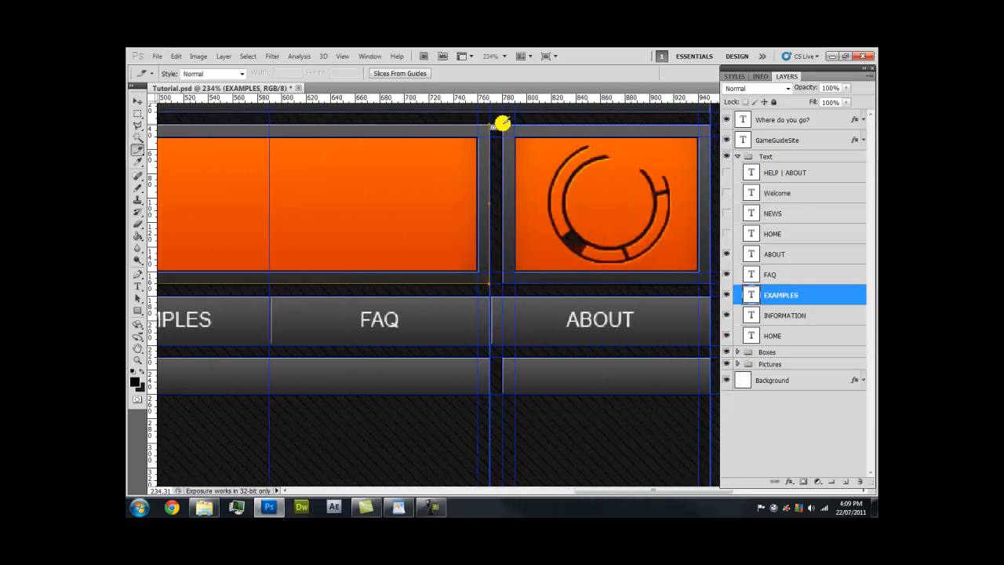
pyautogui.moveTo(503, 125); pyautogui.dragTo(711, 284)
pyautogui.press('space')
pyautogui.moveTo(365, 269); pyautogui.dragTo(584, 212)
pyautogui.moveTo(319, 238); pyautogui.dragTo(445, 234)
pyautogui.moveTo(211, 216); pyautogui.dragTo(450, 188)
# Slice the HOME, INFORMATION, EXAMPLES, FAQ and ABOUT navigation buttons
pyautogui.click(137, 149)
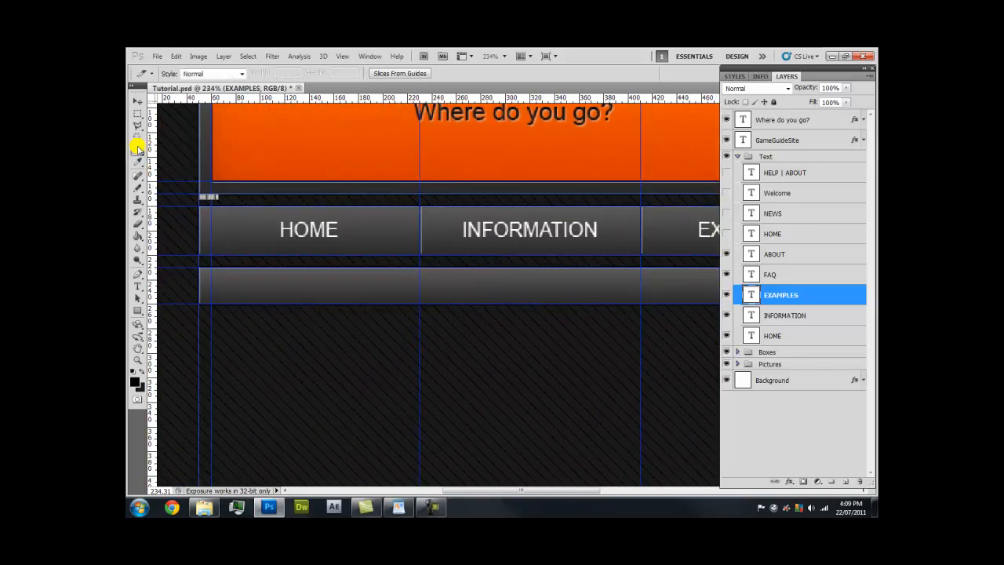
pyautogui.moveTo(198, 206); pyautogui.dragTo(418, 255)
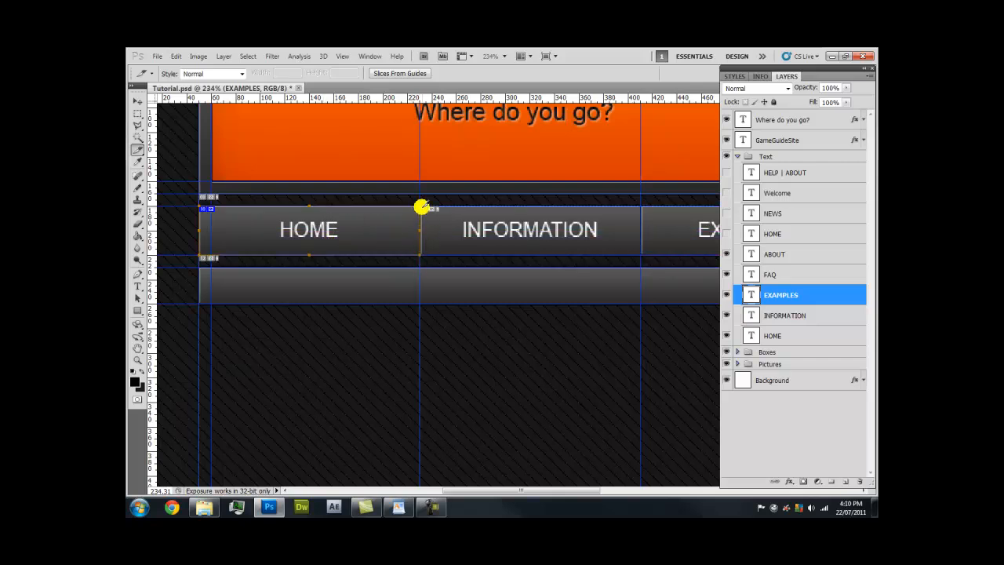
pyautogui.moveTo(420, 206); pyautogui.dragTo(301, 205)
pyautogui.press('h')
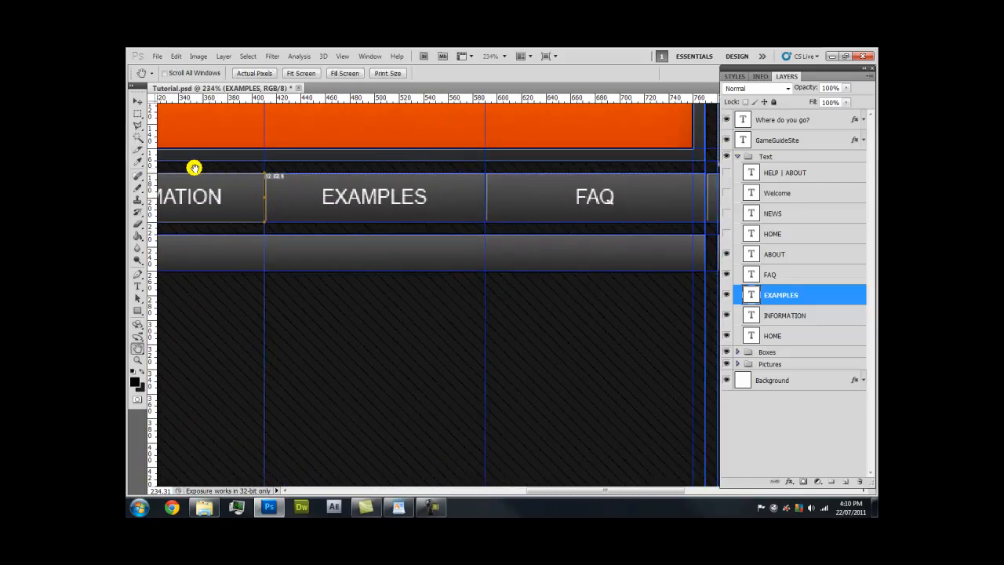
pyautogui.click(138, 149)
pyautogui.moveTo(265, 172); pyautogui.dragTo(258, 222)
pyautogui.press('h')
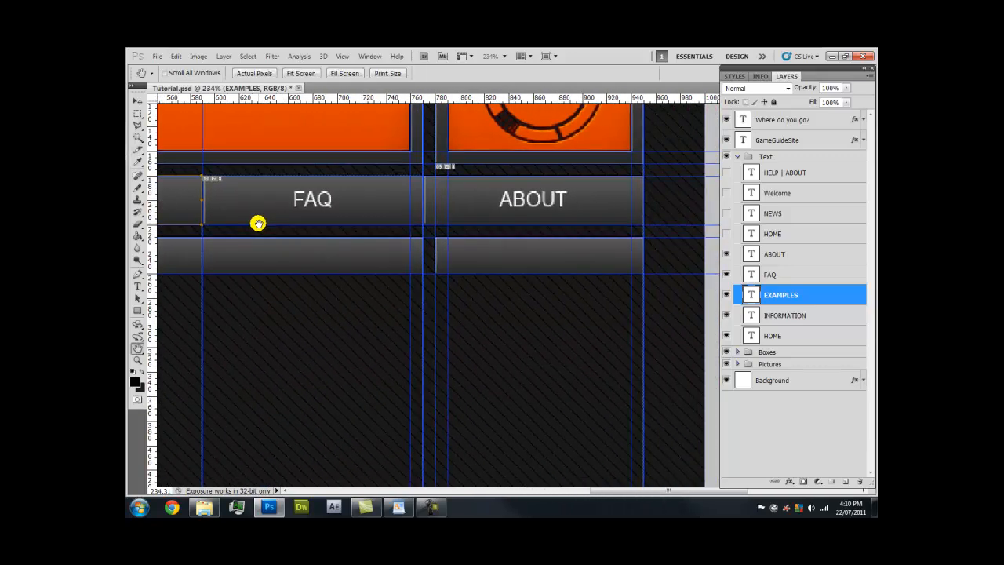
pyautogui.click(138, 148)
pyautogui.moveTo(202, 174); pyautogui.dragTo(426, 223)
pyautogui.moveTo(422, 174); pyautogui.dragTo(643, 222)
# Slice the bar beneath the navigation buttons, including the section under ABOUT
pyautogui.press('h')
pyautogui.moveTo(359, 246)
pyautogui.mouseDown()
pyautogui.moveTo(546, 223)
pyautogui.moveTo(500, 206)
pyautogui.mouseUp()
pyautogui.moveTo(334, 220); pyautogui.dragTo(548, 184)
pyautogui.moveTo(240, 194); pyautogui.dragTo(327, 177)
pyautogui.click(138, 149)
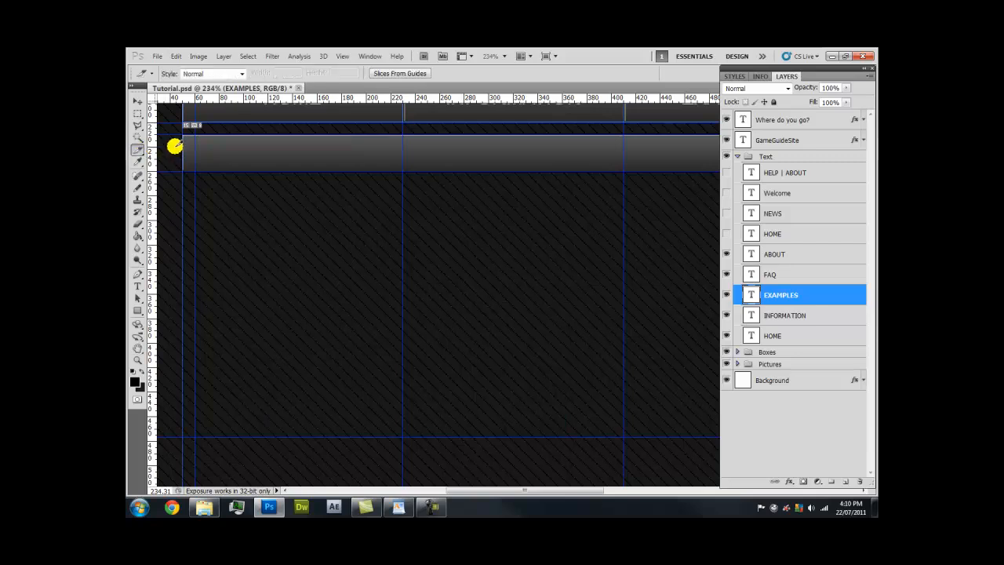
pyautogui.moveTo(180, 135); pyautogui.dragTo(550, 171)
pyautogui.press('space')
pyautogui.moveTo(603, 168); pyautogui.dragTo(357, 190)
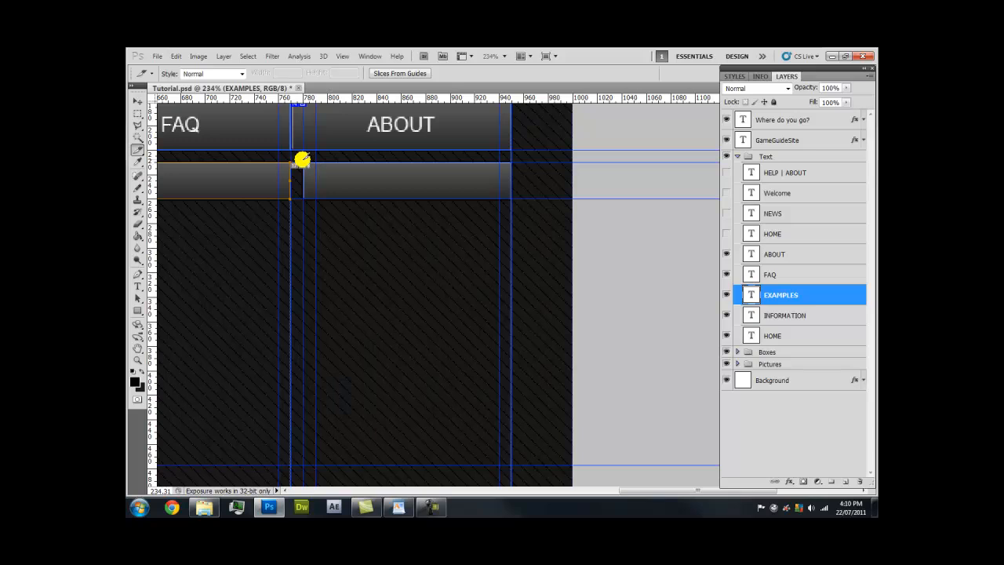
pyautogui.moveTo(302, 161); pyautogui.dragTo(510, 196)
# View the layout at actual size and hide the title and text layers
pyautogui.press('z')
pyautogui.rightClick(342, 211)
pyautogui.click(369, 226)
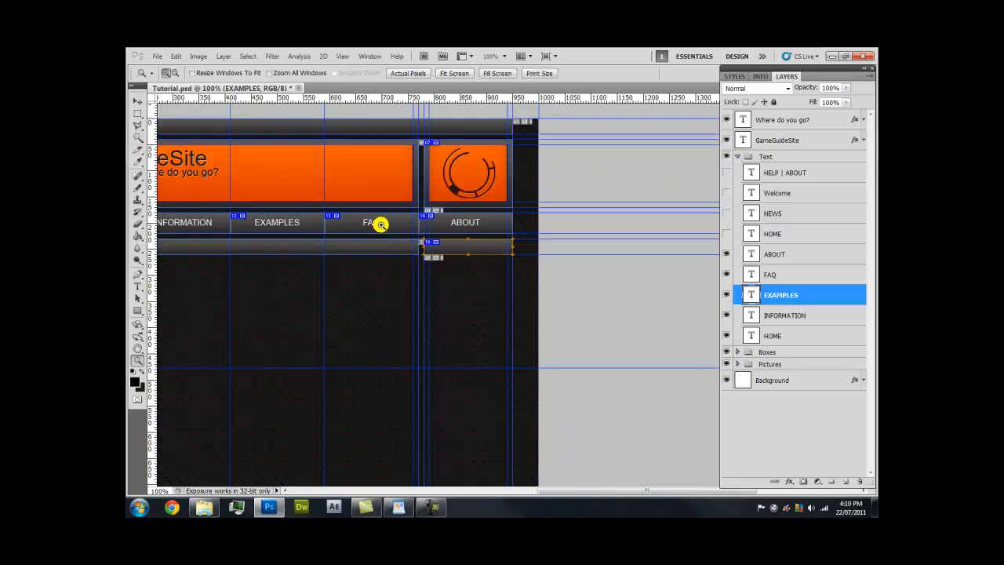
pyautogui.press('space')
pyautogui.moveTo(322, 204); pyautogui.dragTo(473, 256)
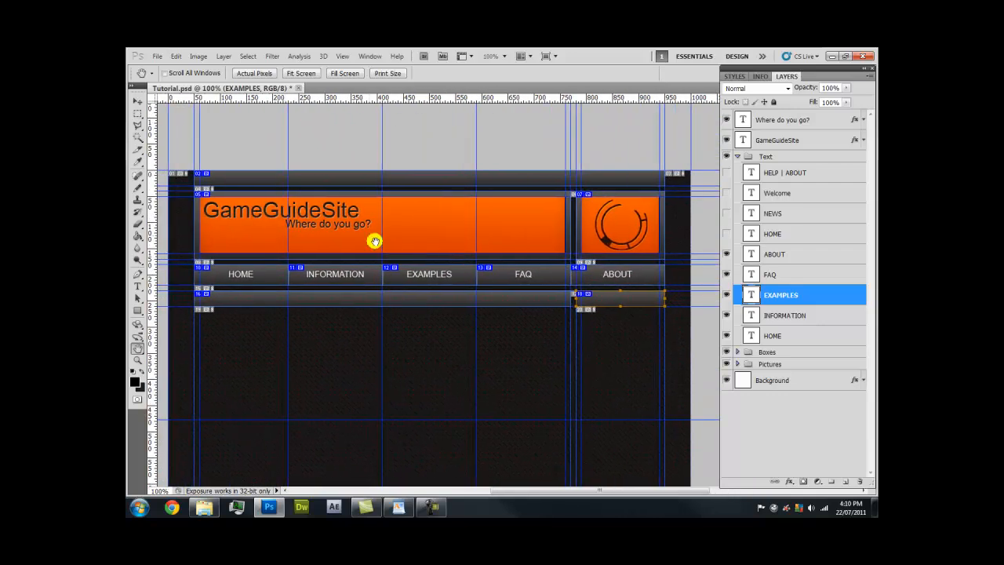
pyautogui.moveTo(274, 220); pyautogui.dragTo(297, 297)
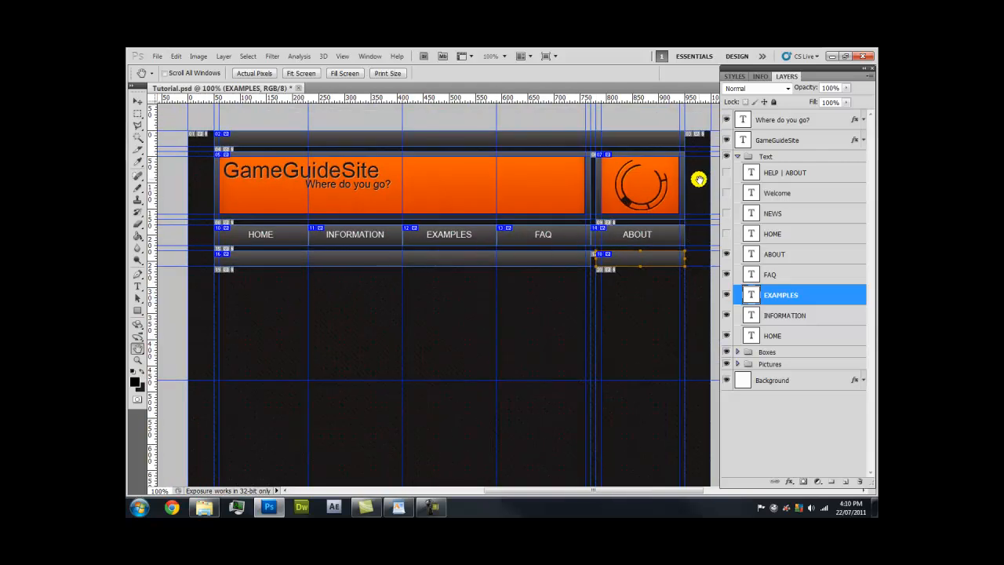
pyautogui.moveTo(725, 158)
pyautogui.mouseDown()
pyautogui.moveTo(726, 140)
pyautogui.moveTo(727, 151)
pyautogui.mouseUp()
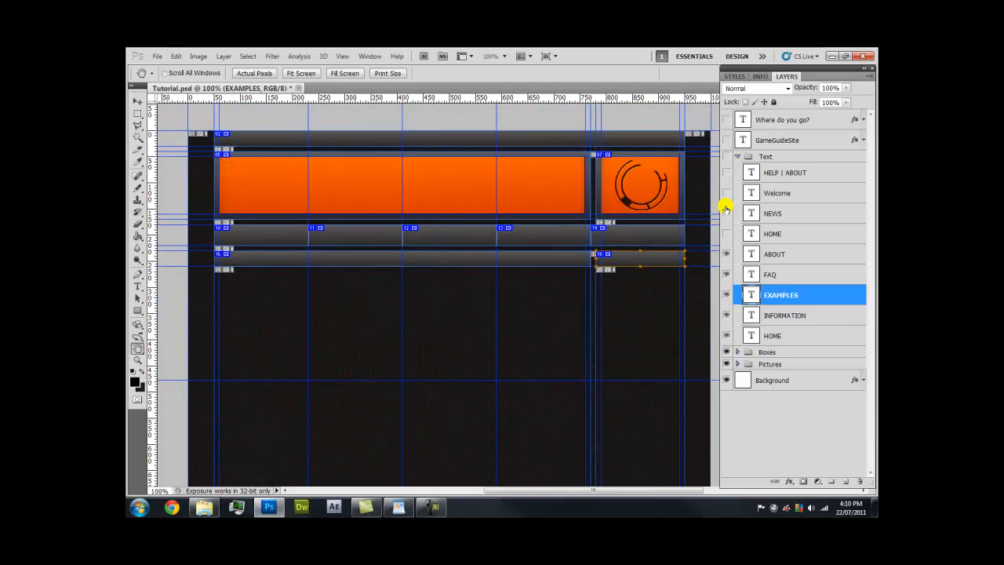
# Hide the Boxes and Pictures groups and the guides, then zoom into the canvas's top-left corner
pyautogui.moveTo(723, 353); pyautogui.dragTo(723, 359)
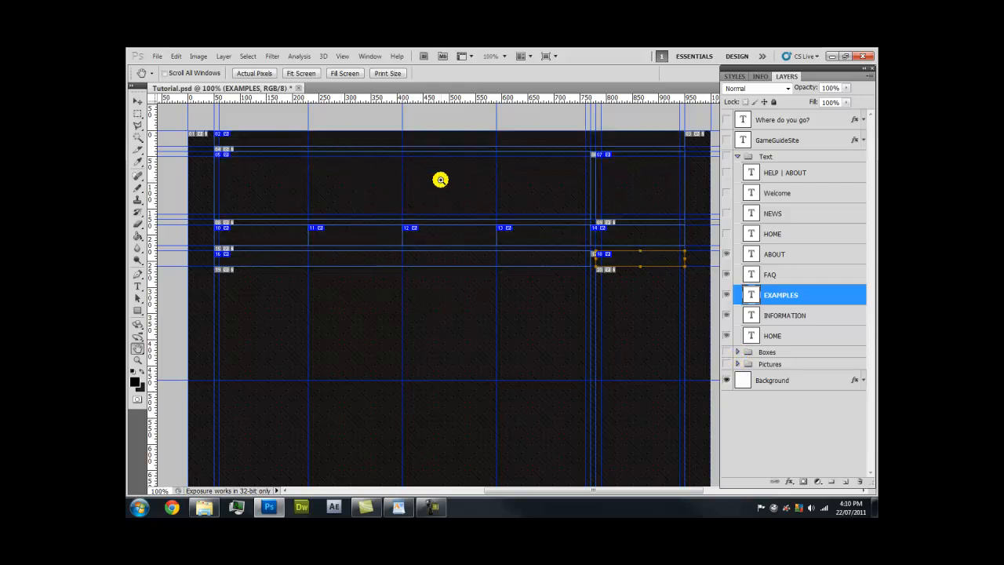
pyautogui.hotkey('ctrl', ';')
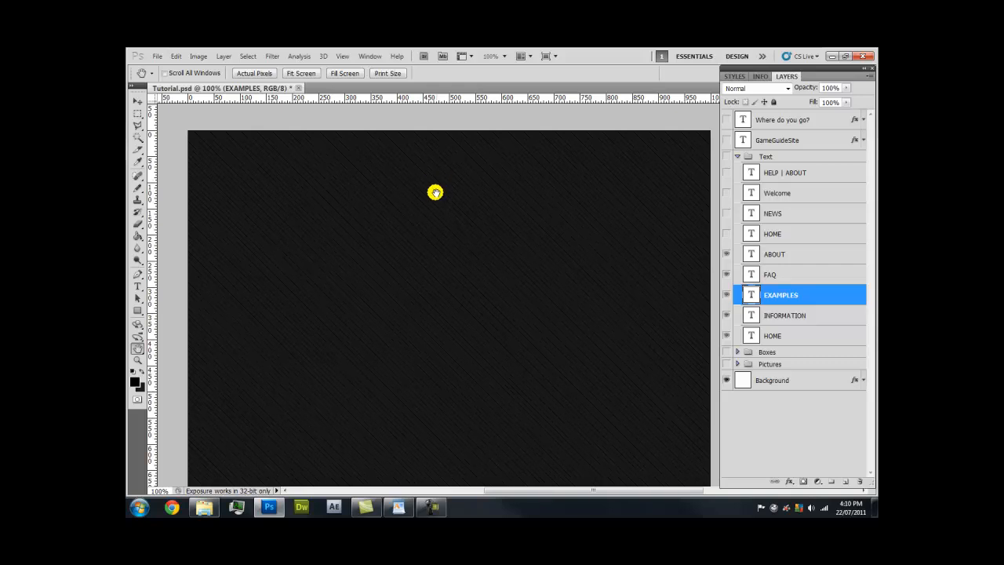
pyautogui.moveTo(451, 287); pyautogui.dragTo(437, 316)
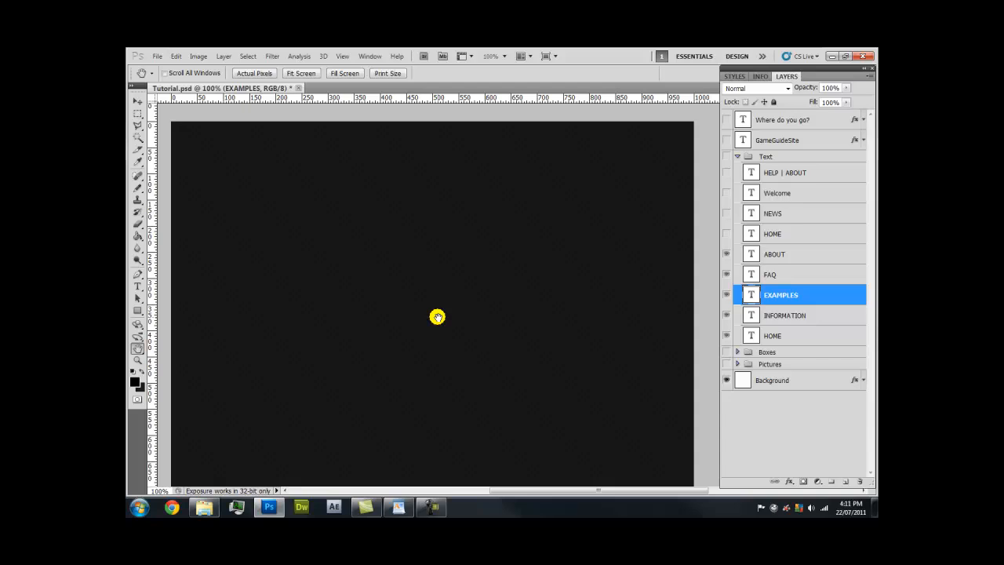
pyautogui.moveTo(490, 301)
pyautogui.mouseDown()
pyautogui.moveTo(535, 334)
pyautogui.moveTo(473, 225)
pyautogui.moveTo(506, 233)
pyautogui.moveTo(497, 512)
pyautogui.moveTo(509, 513)
pyautogui.moveTo(497, 387)
pyautogui.moveTo(526, 303)
pyautogui.moveTo(519, 266)
pyautogui.moveTo(515, 334)
pyautogui.mouseUp()
pyautogui.moveTo(485, 241); pyautogui.dragTo(489, 373)
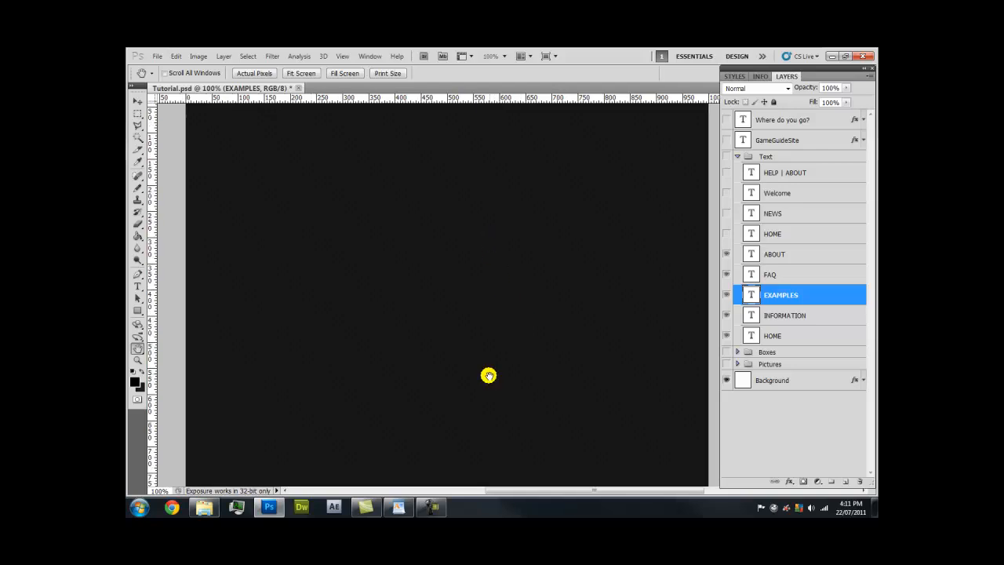
pyautogui.moveTo(446, 234); pyautogui.dragTo(445, 326)
pyautogui.moveTo(335, 236); pyautogui.dragTo(447, 250)
pyautogui.press('z')
pyautogui.moveTo(308, 285); pyautogui.dragTo(343, 168)
pyautogui.press('h')
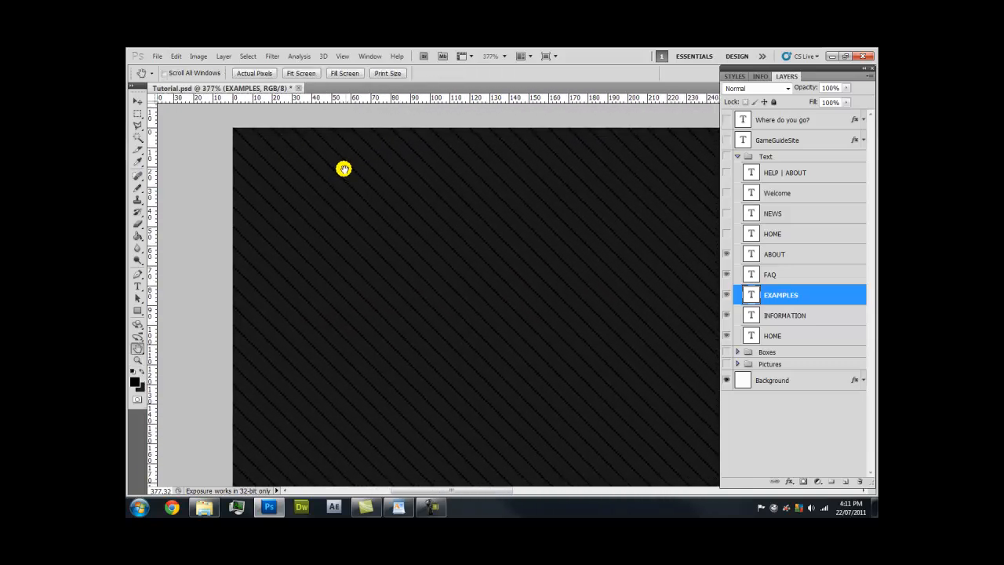
# Marquee-select a square at the canvas's top-left corner and target the Background layer
pyautogui.click(138, 114)
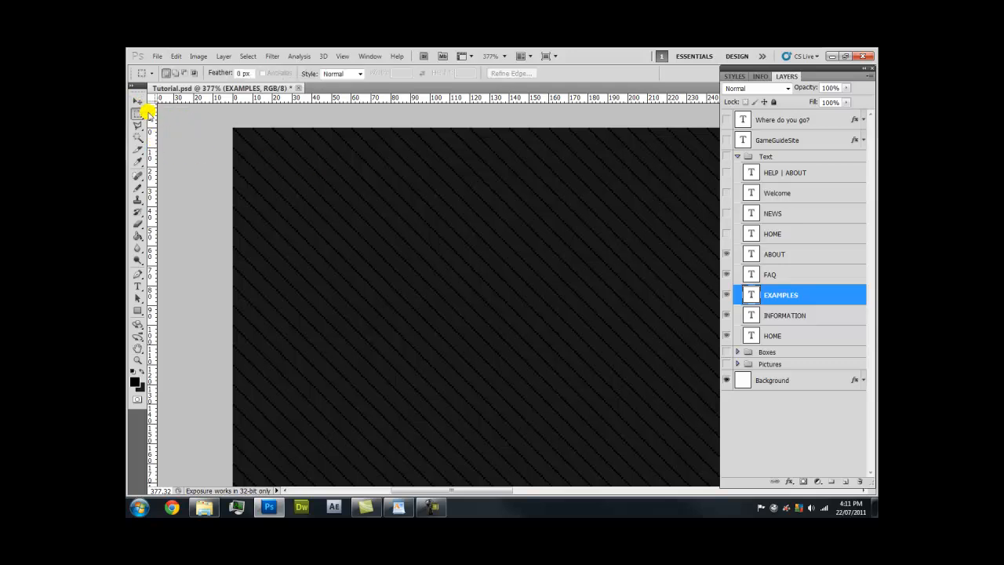
pyautogui.moveTo(138, 114); pyautogui.dragTo(184, 115)
pyautogui.moveTo(233, 127); pyautogui.dragTo(338, 234)
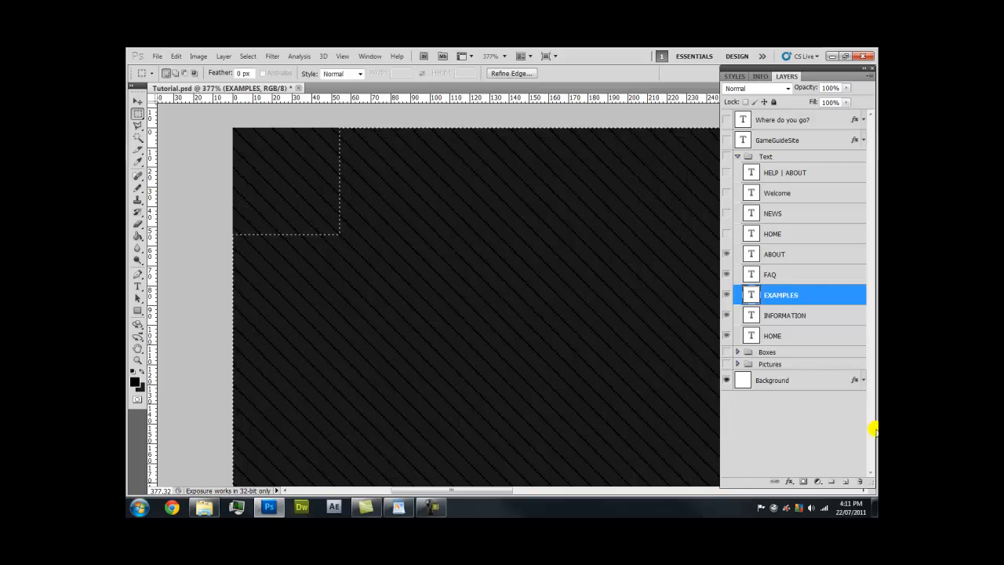
pyautogui.click(829, 384)
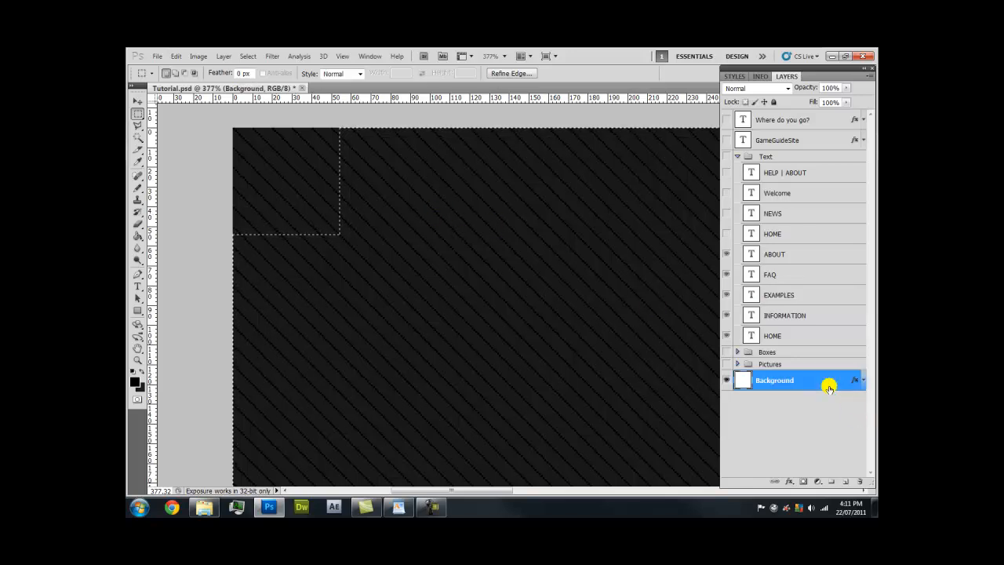
# Delete everything outside the top-left square and duplicate the Background layer
pyautogui.press('Delete')
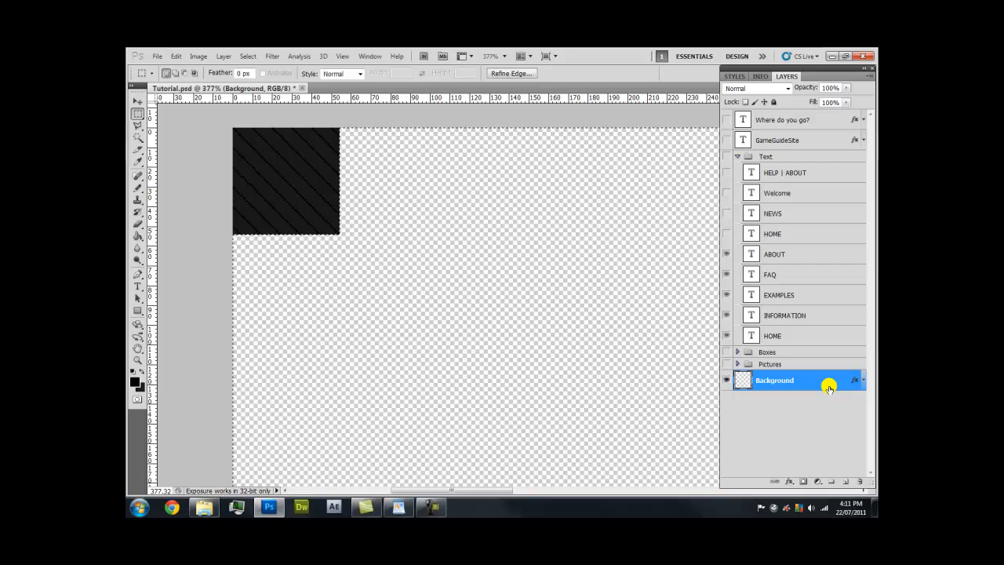
pyautogui.click(323, 204)
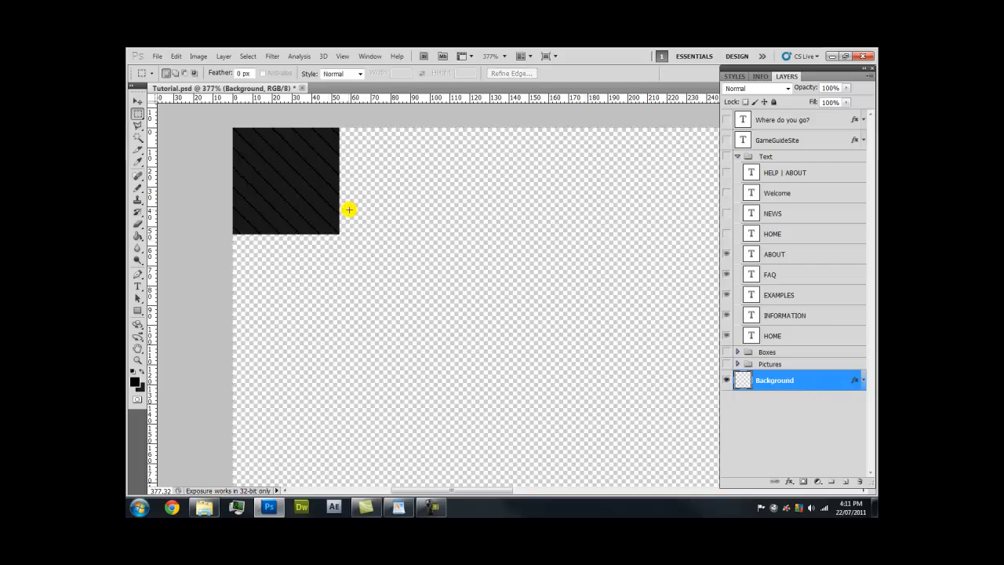
pyautogui.press('v')
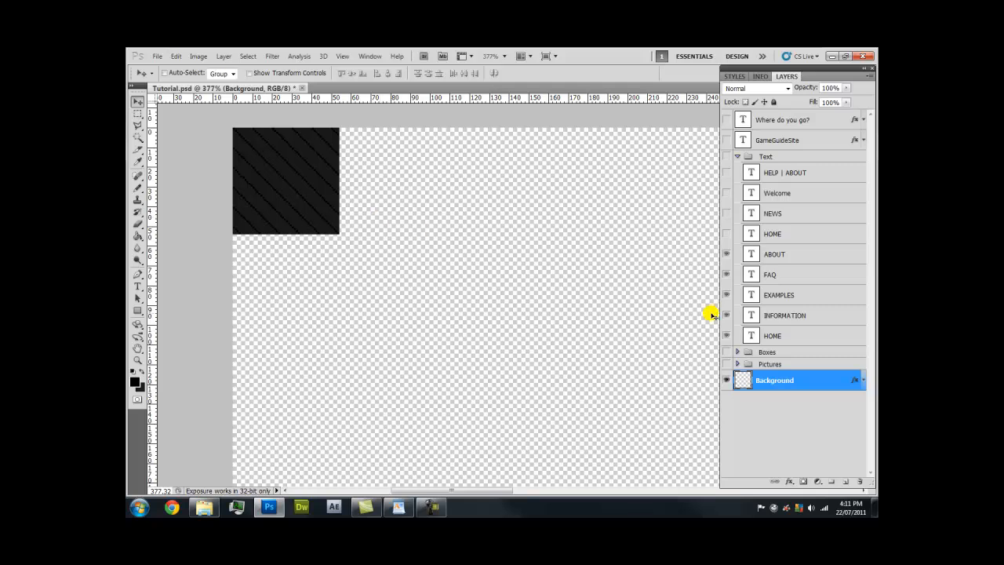
pyautogui.hotkey('ctrl', 'j')
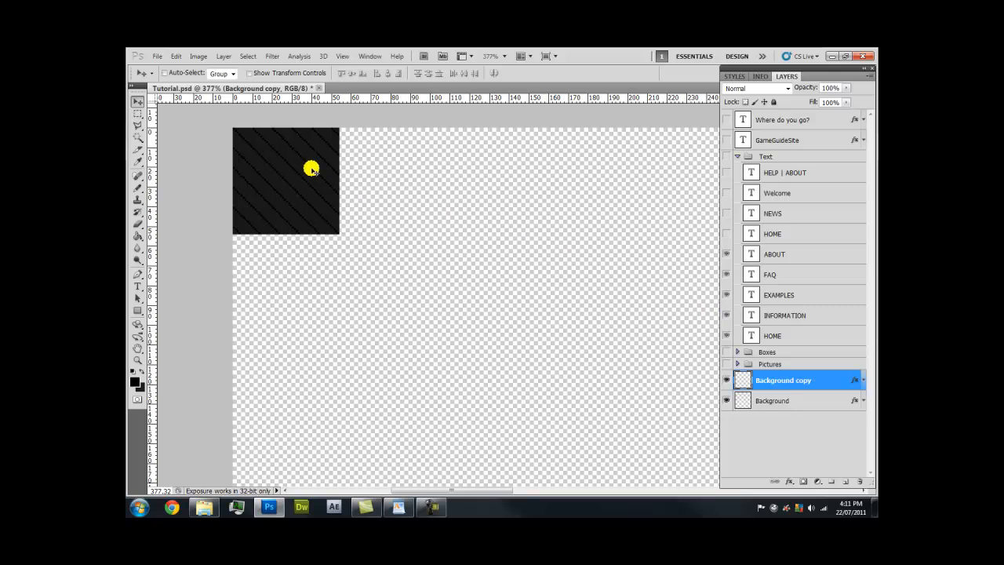
# Place the copied square directly below the original, shifted 10 pixels right
pyautogui.moveTo(307, 165); pyautogui.dragTo(307, 273)
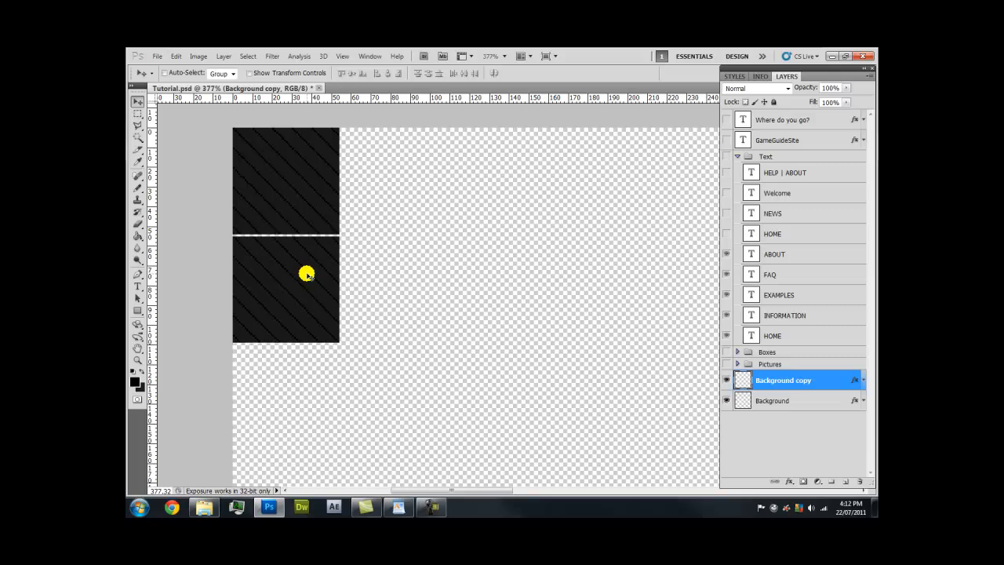
pyautogui.press('Up')
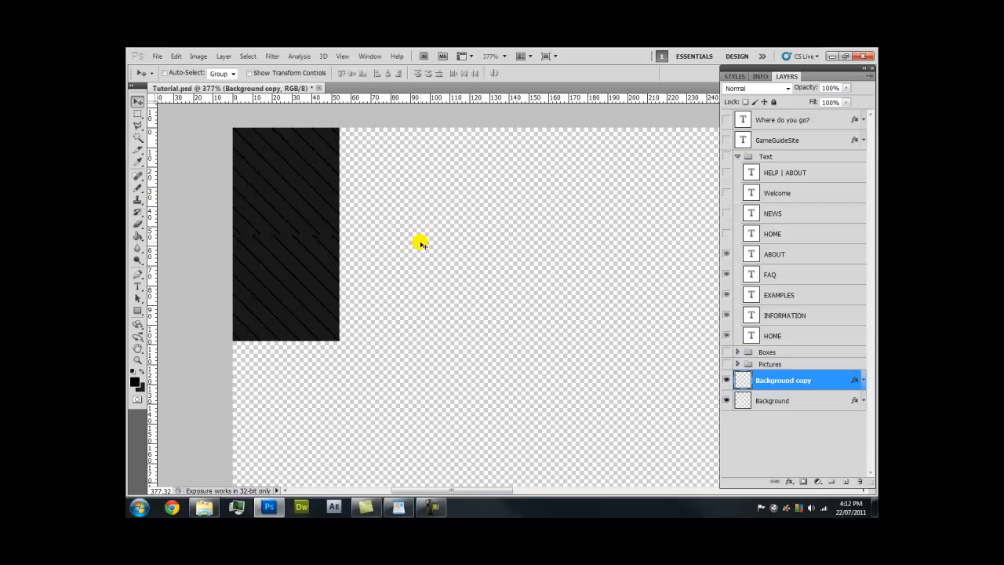
pyautogui.press('Up')
pyautogui.press('Down')
pyautogui.press('Up')
pyautogui.press('Up')
pyautogui.press('Up')
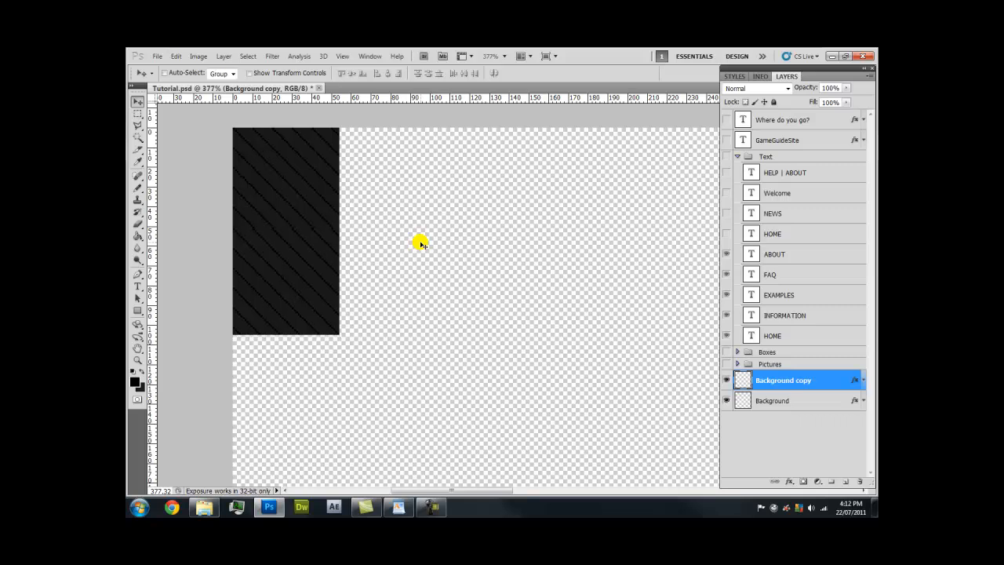
pyautogui.press('Up')
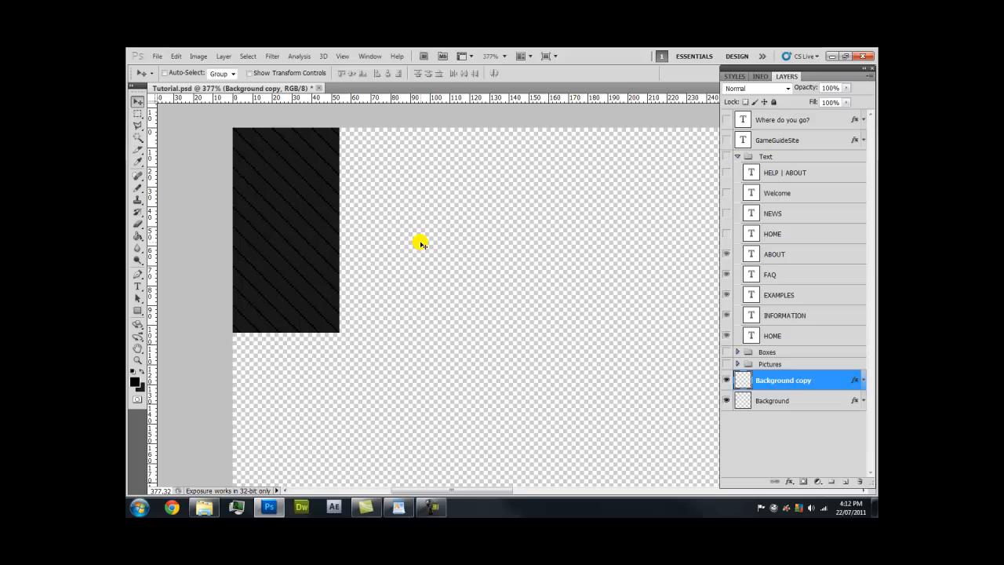
pyautogui.press('Right')
pyautogui.press('Right')
pyautogui.press('Right')
pyautogui.press('Right')
pyautogui.press('Right')
pyautogui.press('Right')
pyautogui.press('Right')
pyautogui.press('Right')
pyautogui.press('Right')
pyautogui.press('Right')
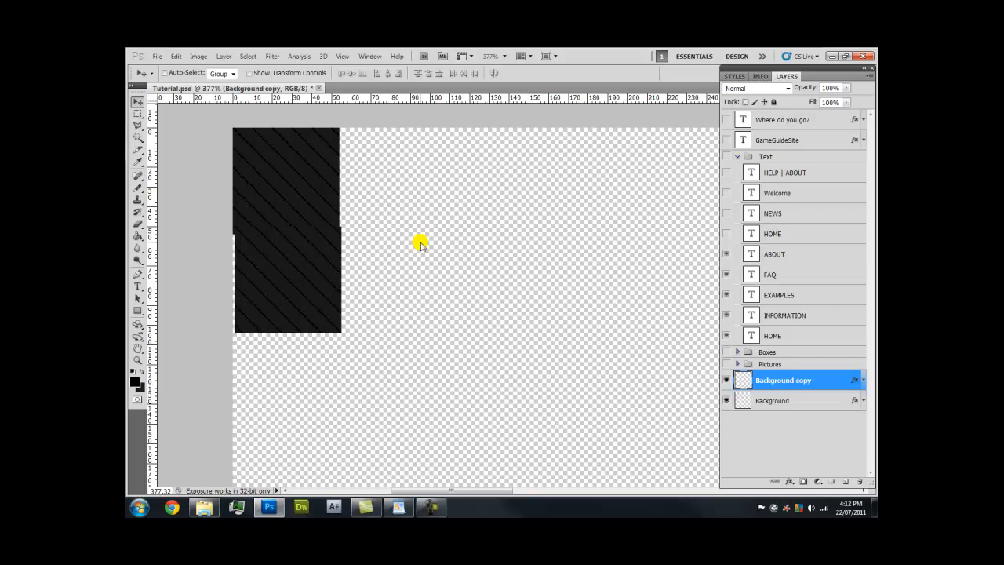
# Trim the dark edge strips off the Background square with marquee selections
pyautogui.click(137, 113)
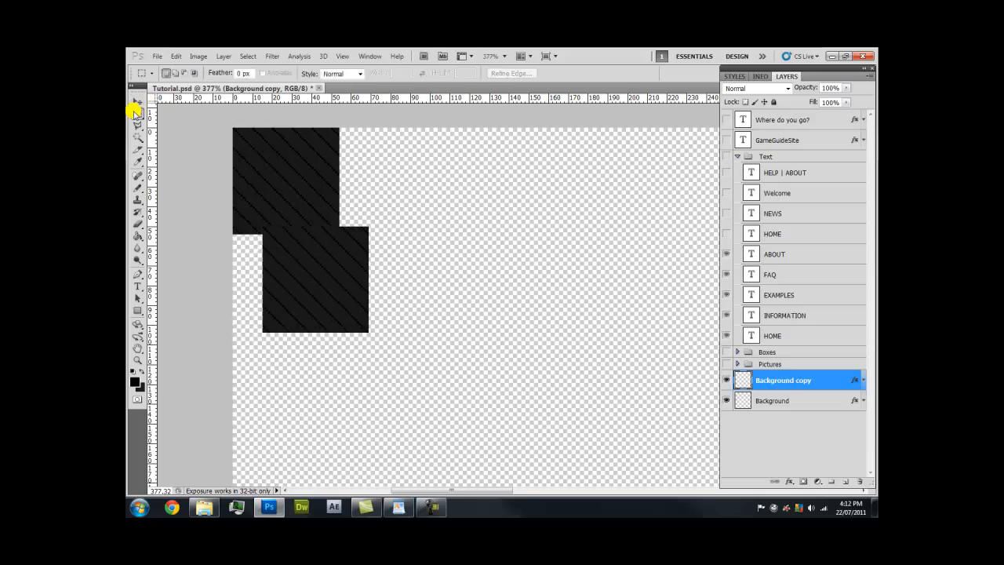
pyautogui.click(823, 401)
pyautogui.moveTo(233, 258); pyautogui.dragTo(383, 227)
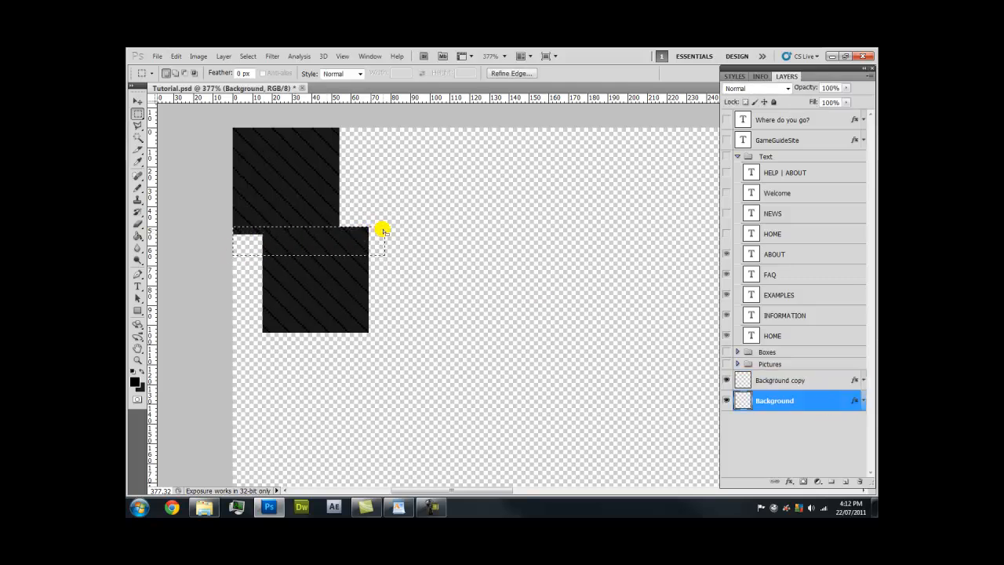
pyautogui.press('Delete')
pyautogui.hotkey('ctrl', 'd')
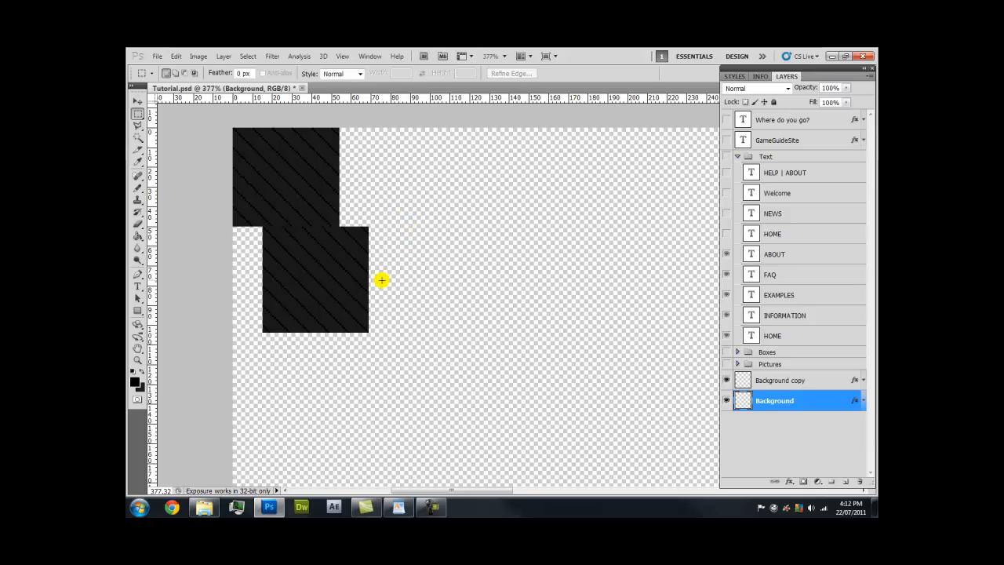
pyautogui.scroll(5, 367, 230)
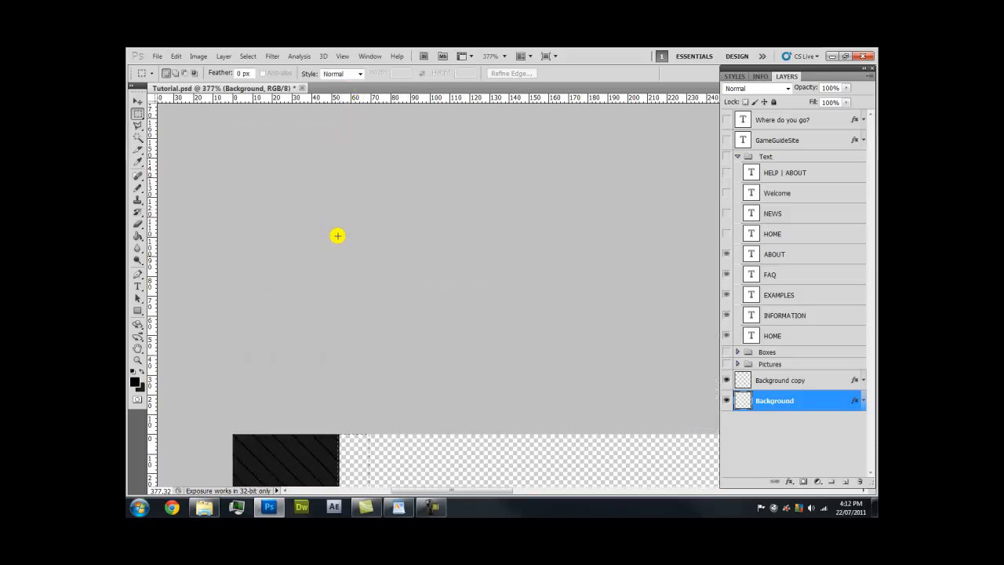
pyautogui.scroll(-3, 339, 235)
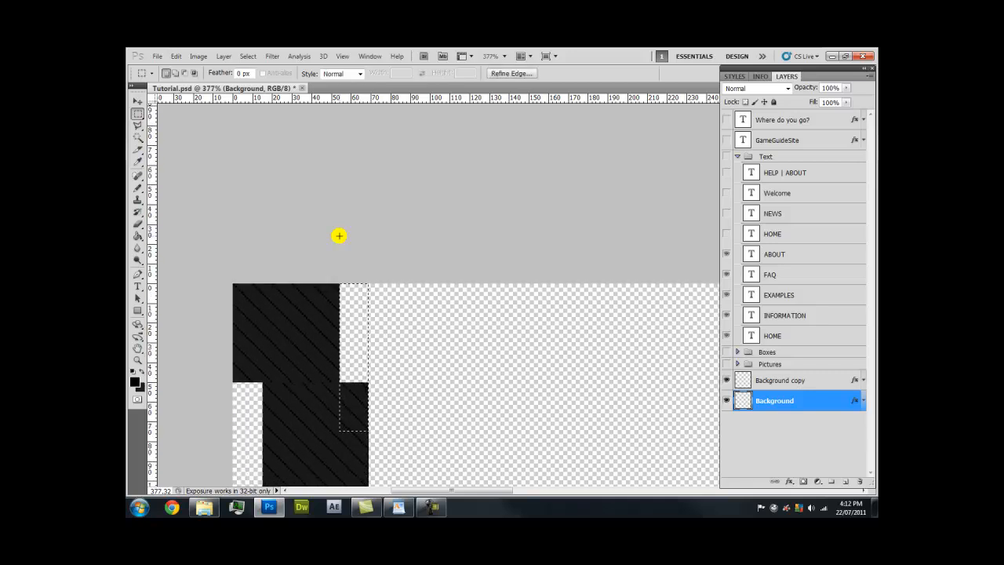
pyautogui.press('Left')
pyautogui.press('Left')
pyautogui.press('Left')
pyautogui.press('Delete')
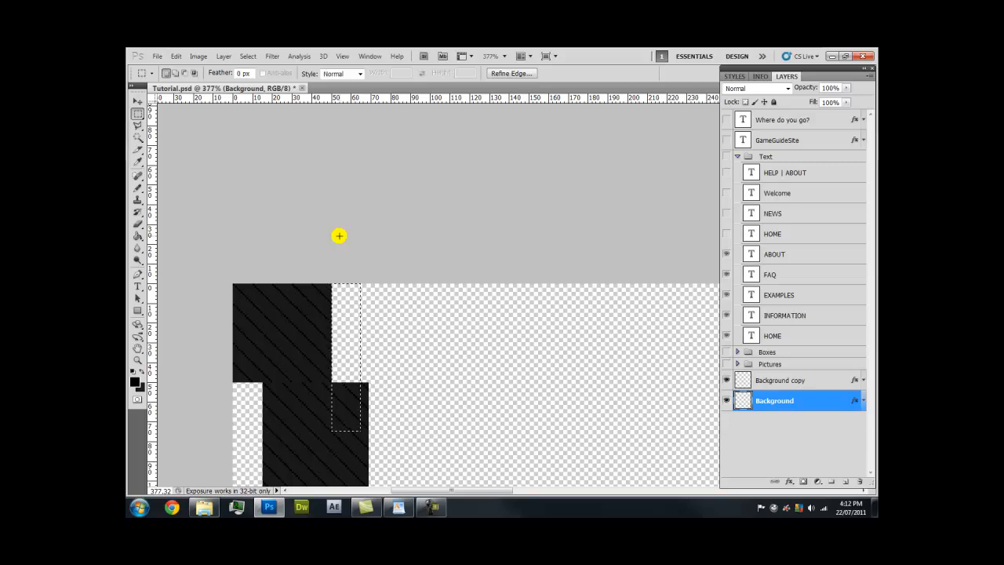
pyautogui.hotkey('ctrl', 'd')
pyautogui.scroll(-1, 293, 296)
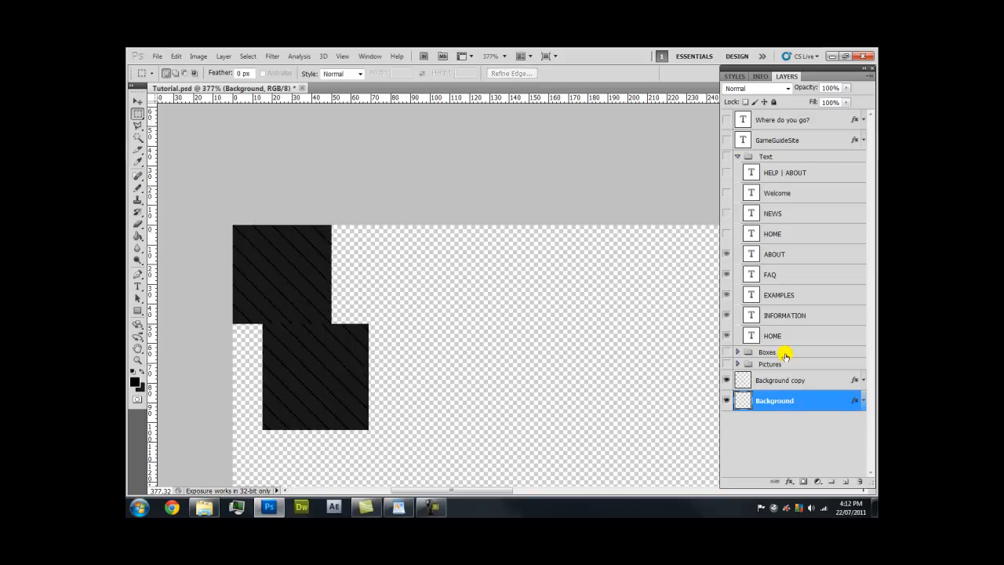
# Delete Background copy, then duplicate the square and butt copies to its right and below
pyautogui.click(828, 384)
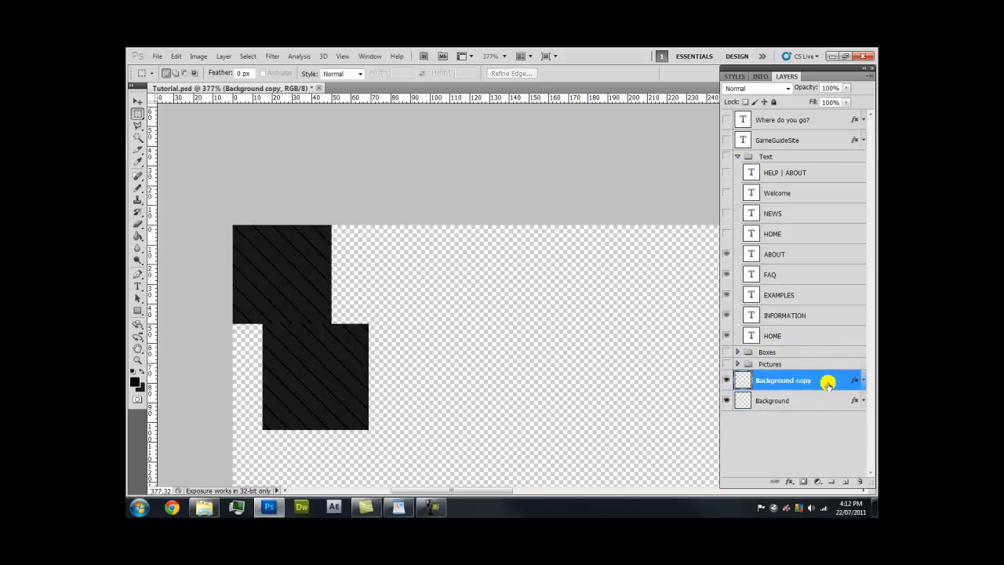
pyautogui.press('Delete')
pyautogui.press('v')
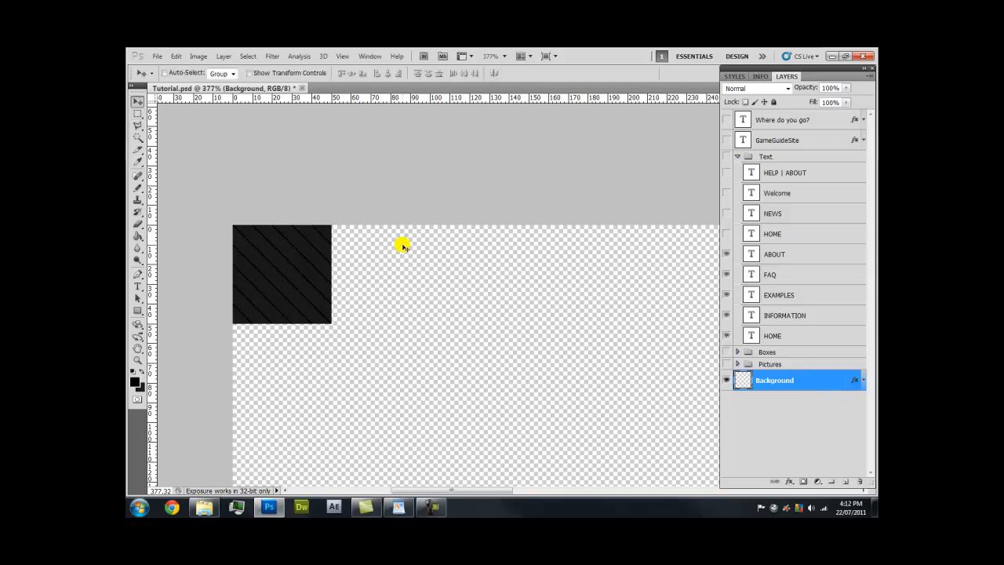
pyautogui.hotkey('ctrl', 'j')
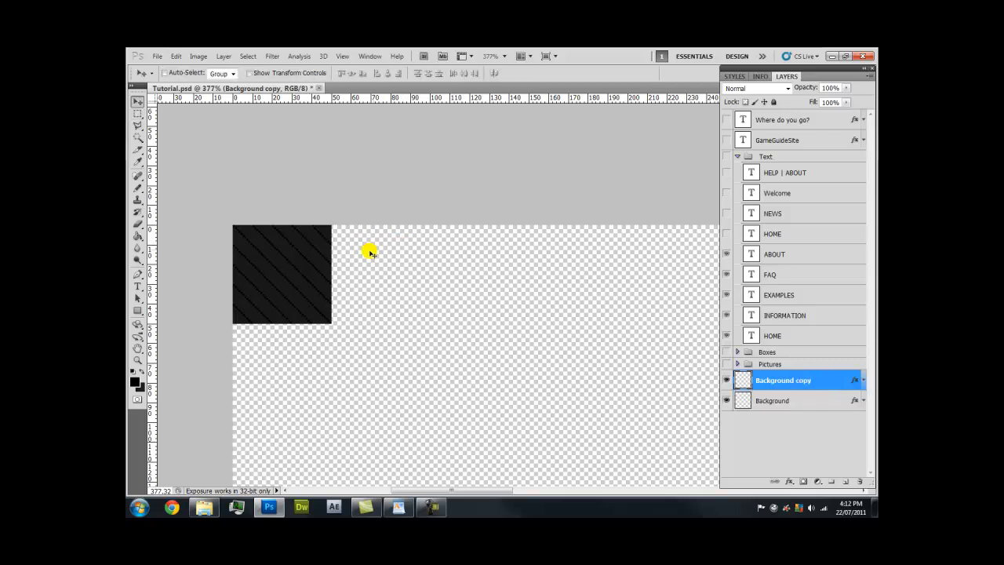
pyautogui.moveTo(298, 243); pyautogui.dragTo(399, 249)
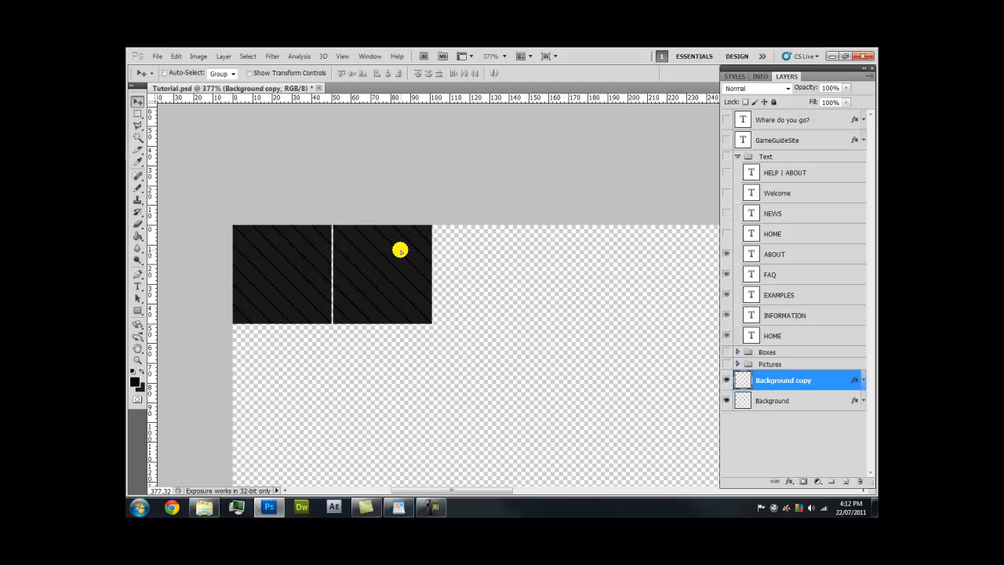
pyautogui.press('Left')
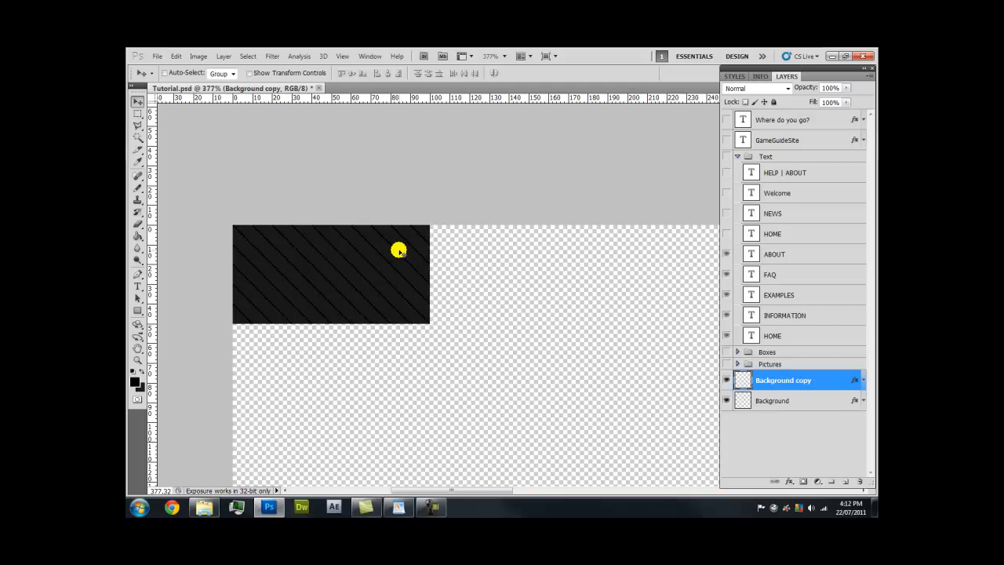
pyautogui.hotkey('ctrl', 'j')
pyautogui.moveTo(398, 250); pyautogui.dragTo(393, 340)
pyautogui.hotkey('ctrl', 'j')
# View the joined tile block at actual size
pyautogui.press('z')
pyautogui.rightClick(390, 317)
pyautogui.click(408, 333)
pyautogui.moveTo(417, 356); pyautogui.dragTo(562, 250)
pyautogui.scroll(2, 466, 225)
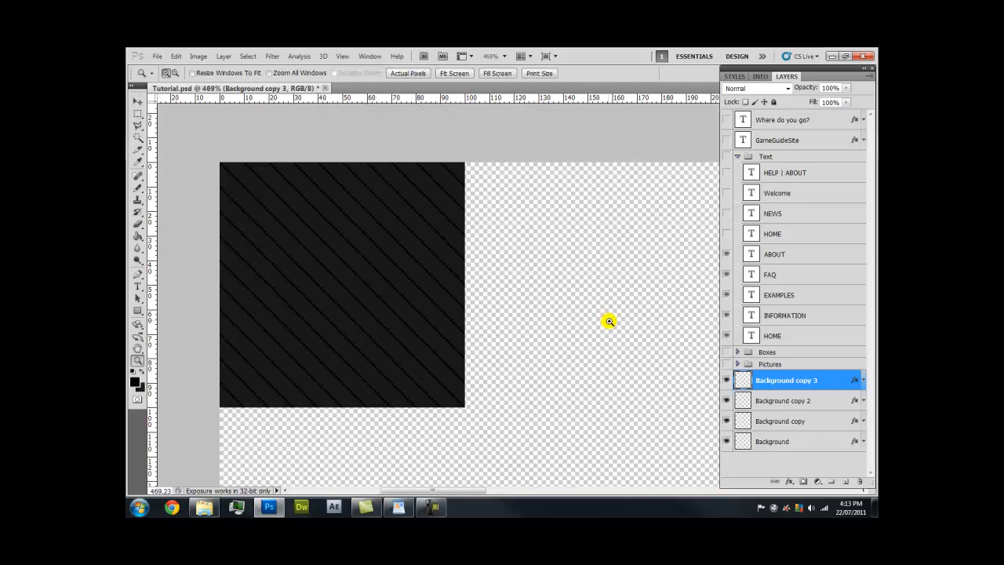
# Delete the extra tile layers and show the Pictures, Boxes, Text, title and subtitle layers again
pyautogui.press('Delete')
pyautogui.press('Delete')
pyautogui.press('Delete')
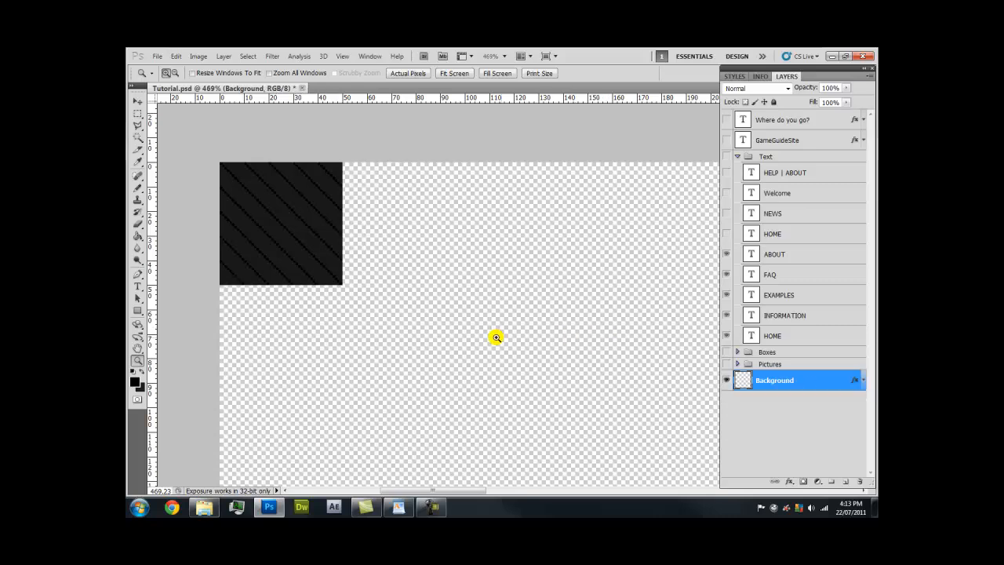
pyautogui.rightClick(324, 234)
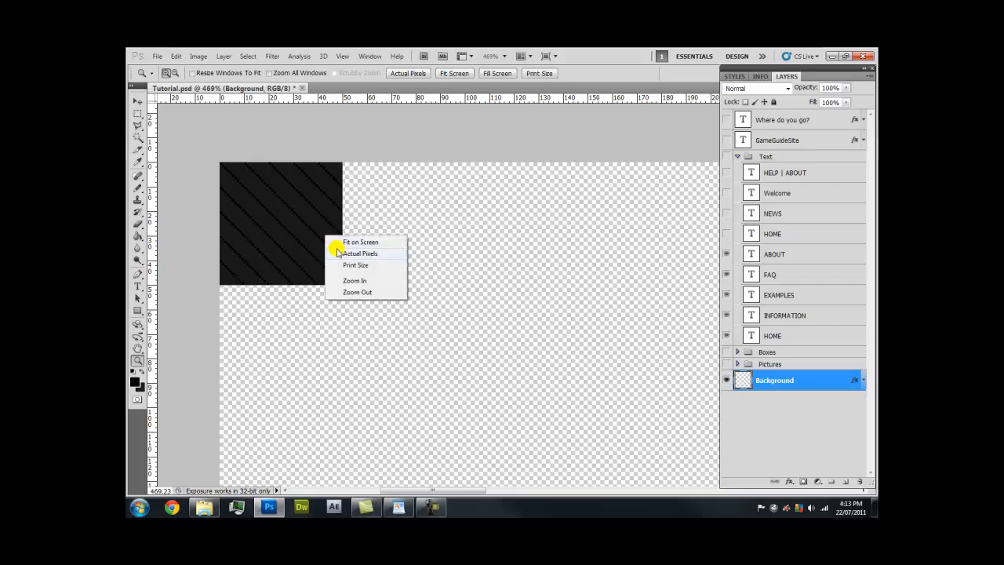
pyautogui.click(345, 251)
pyautogui.press('h')
pyautogui.moveTo(468, 266); pyautogui.dragTo(247, 169)
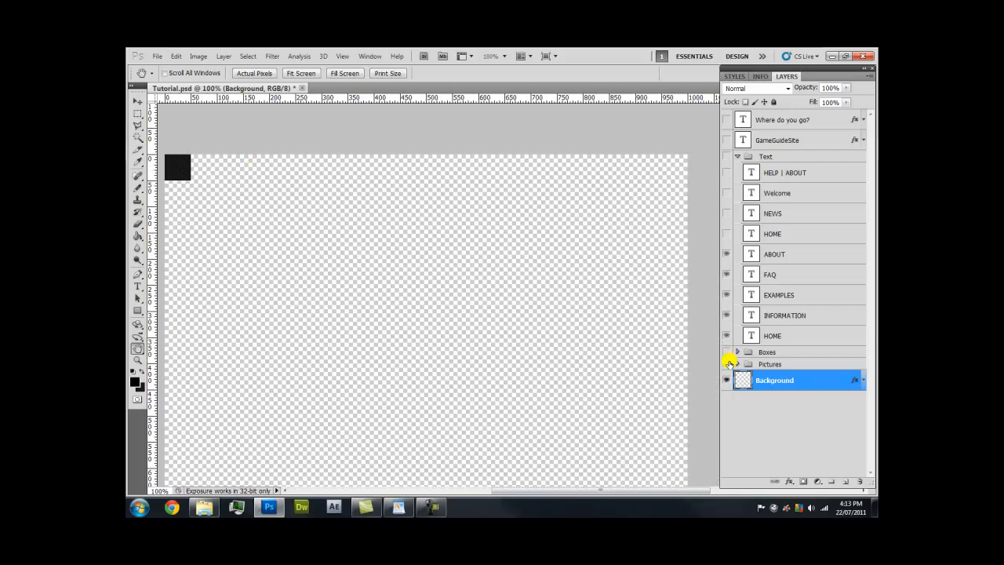
pyautogui.moveTo(728, 364); pyautogui.dragTo(730, 352)
pyautogui.click(723, 234)
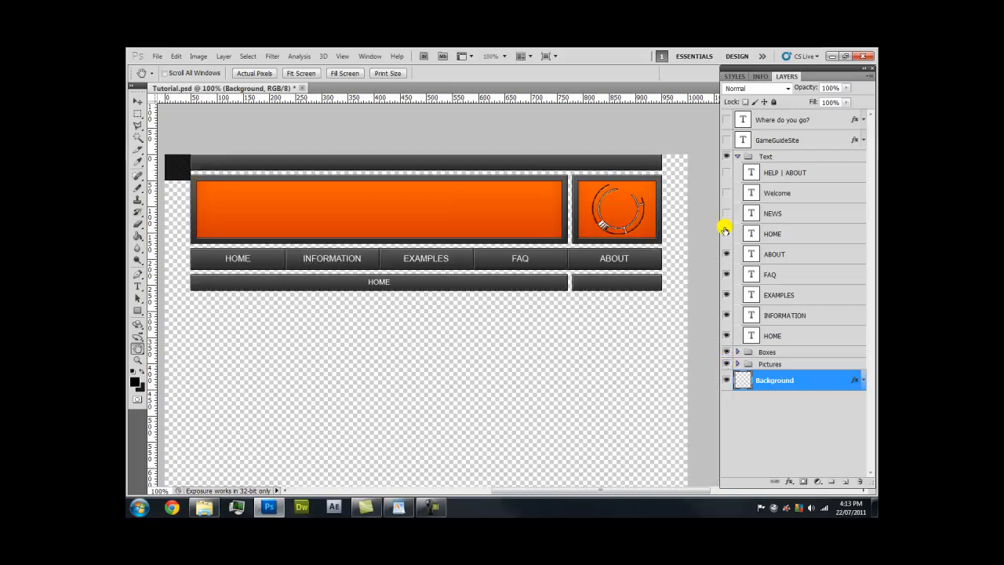
pyautogui.click(726, 140)
pyautogui.click(726, 119)
# Zoom in closely on the top-left bar's edge to inspect it
pyautogui.moveTo(312, 147); pyautogui.dragTo(457, 175)
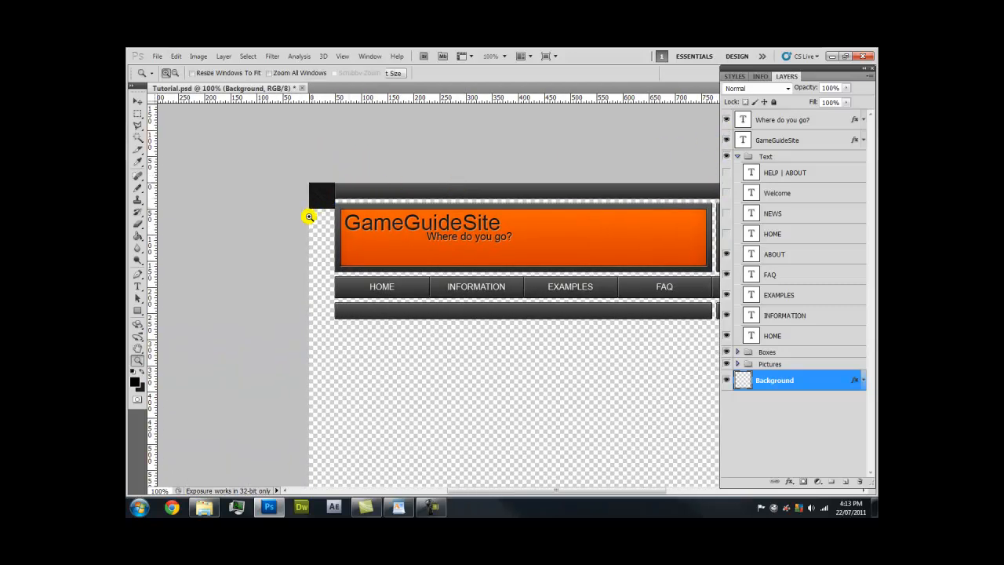
pyautogui.press('z')
pyautogui.moveTo(310, 213); pyautogui.dragTo(382, 196)
pyautogui.moveTo(370, 159); pyautogui.dragTo(423, 166)
pyautogui.rightClick(401, 181)
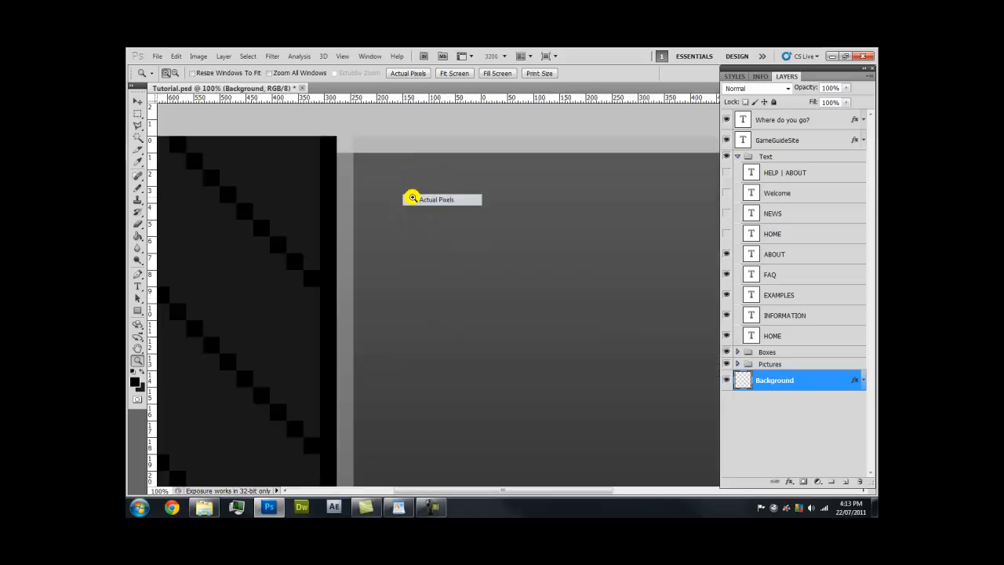
pyautogui.click(414, 200)
pyautogui.moveTo(469, 322); pyautogui.dragTo(540, 257)
pyautogui.press('space')
pyautogui.moveTo(411, 228); pyautogui.dragTo(411, 220)
pyautogui.rightClick(411, 221)
pyautogui.click(449, 280)
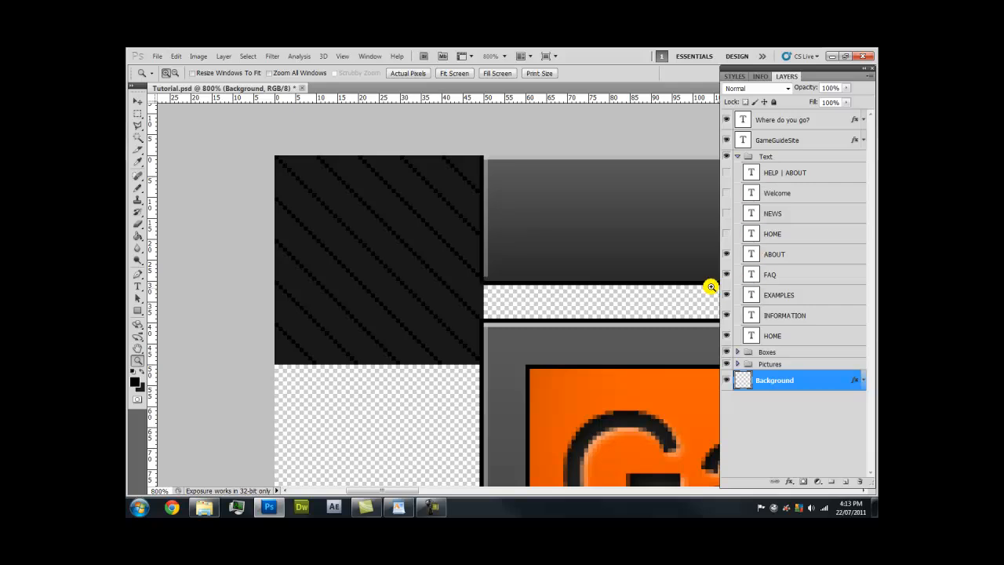
# Hide the striped Background layer and create numbered slices from the guides
pyautogui.click(725, 379)
pyautogui.rightClick(580, 244)
pyautogui.click(603, 268)
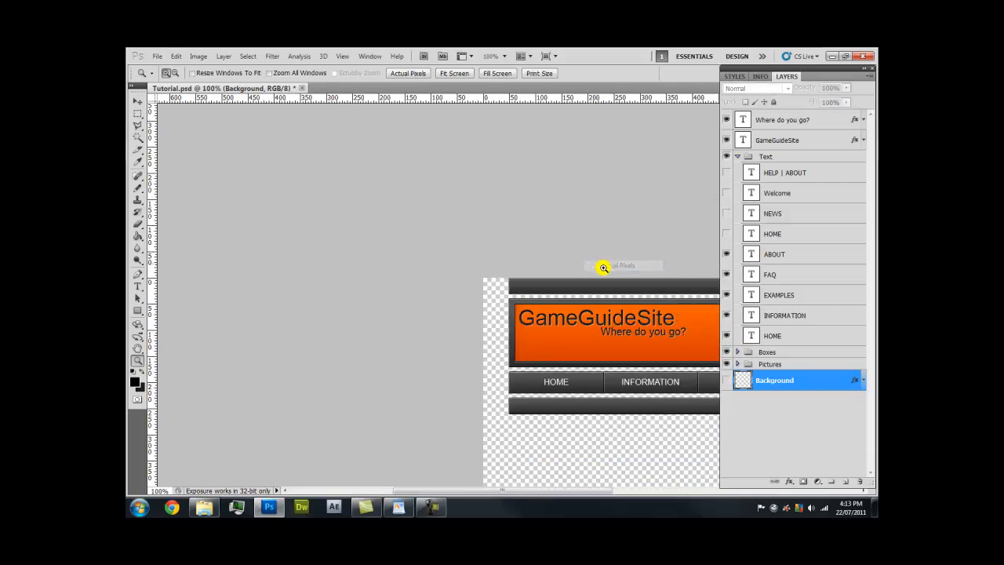
pyautogui.press('h')
pyautogui.moveTo(638, 291); pyautogui.dragTo(336, 130)
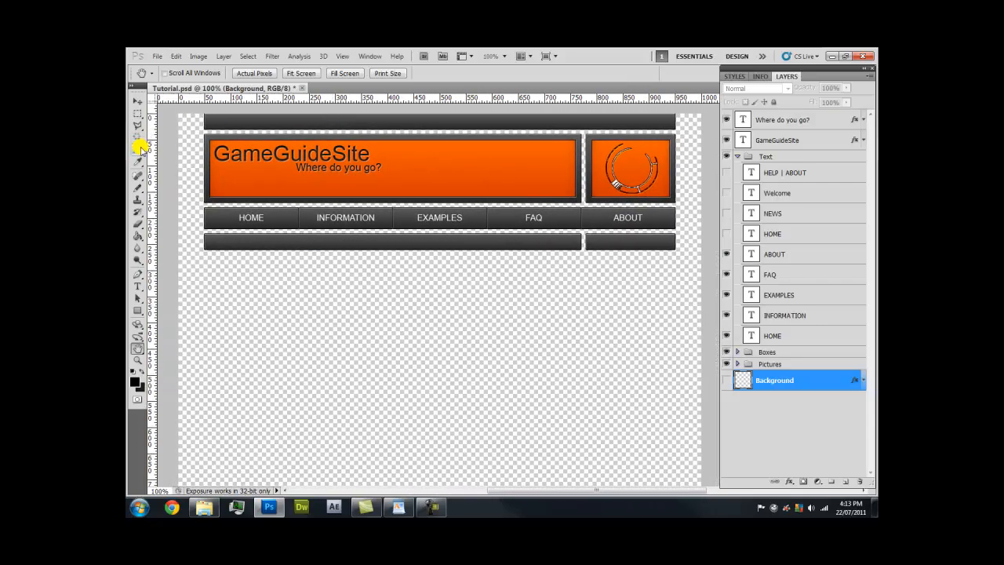
pyautogui.click(138, 148)
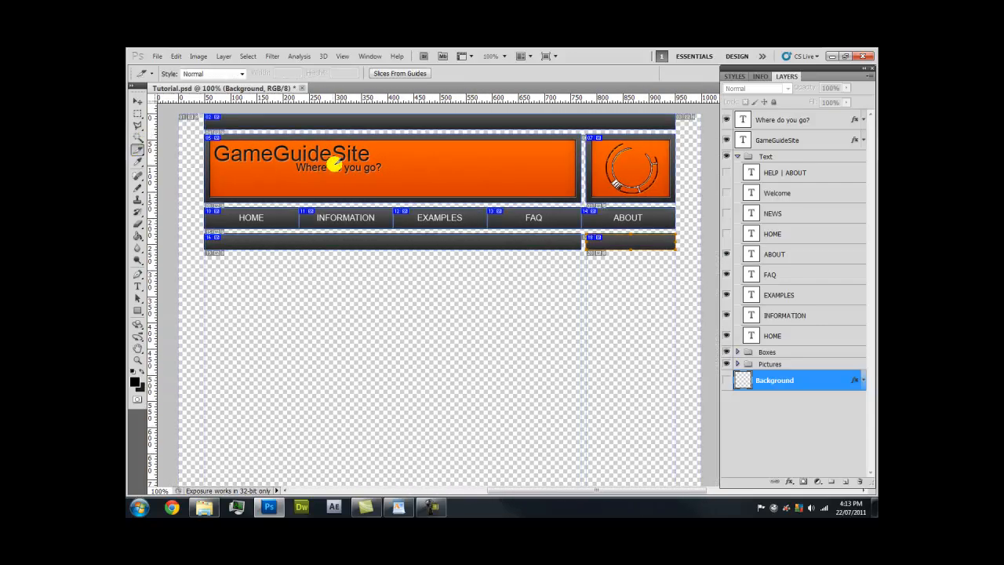
# Open Save for Web & Devices and choose the PNG-24 preset with transparency
pyautogui.click(156, 58)
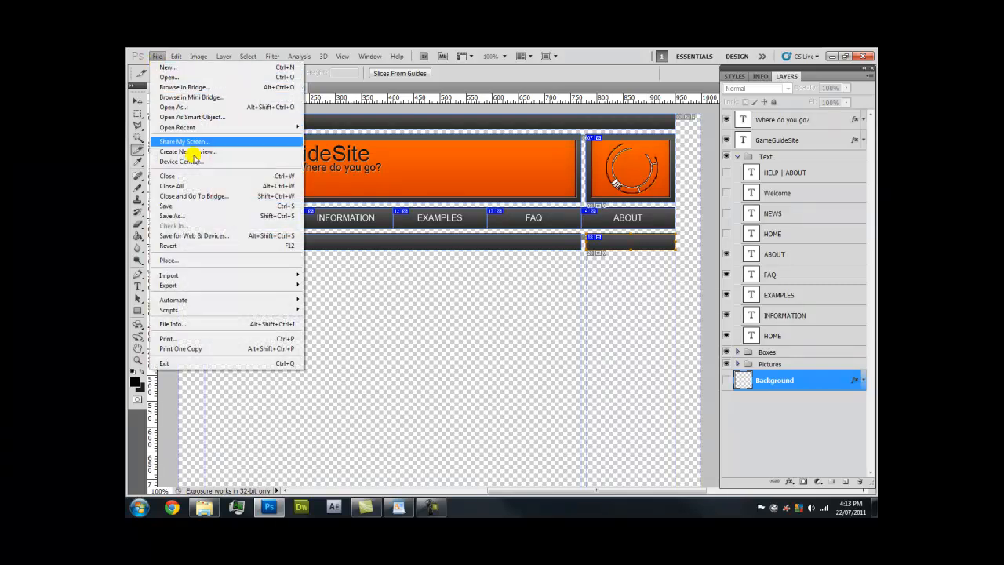
pyautogui.click(236, 237)
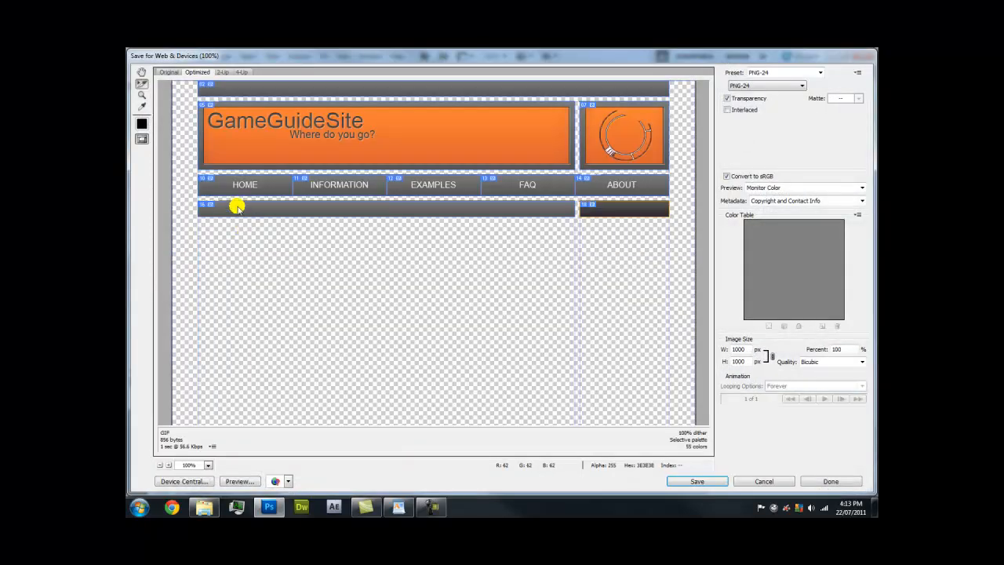
pyautogui.click(170, 72)
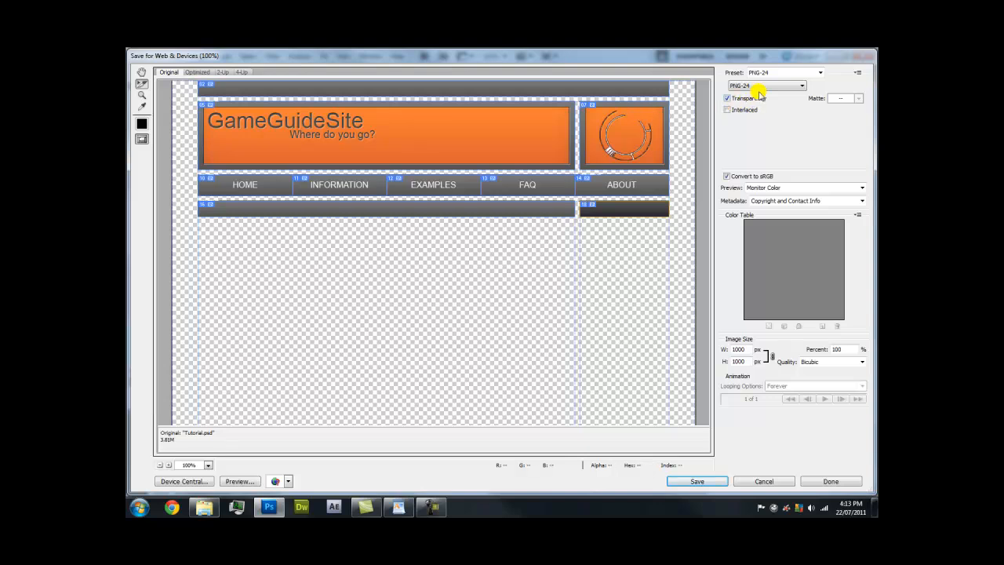
pyautogui.click(820, 72)
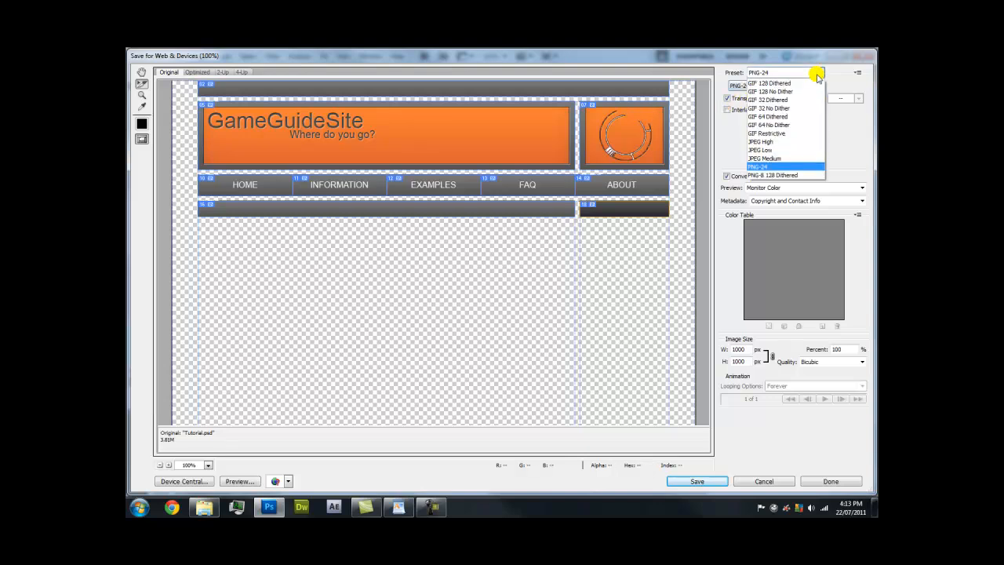
pyautogui.click(786, 166)
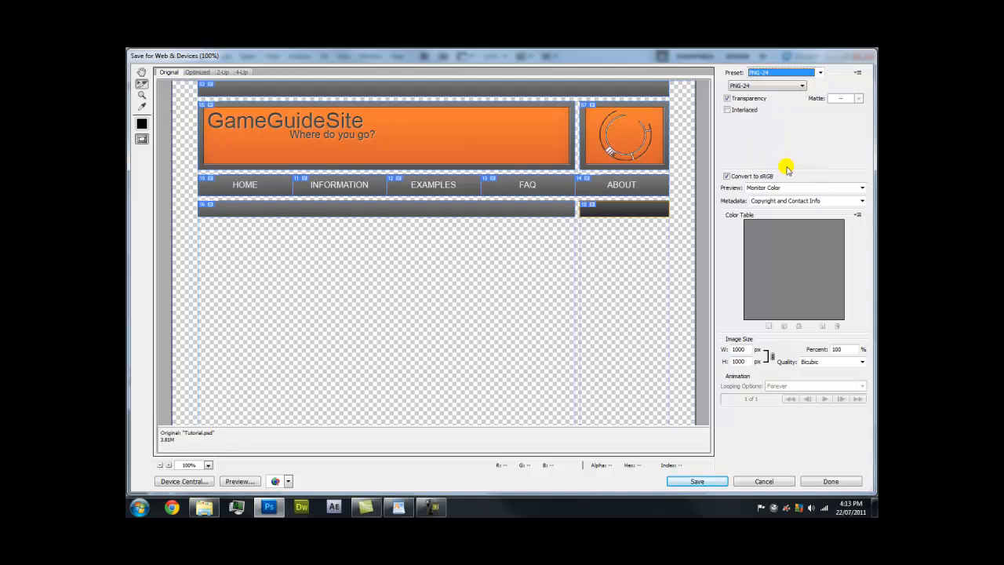
pyautogui.click(749, 86)
pyautogui.click(745, 86)
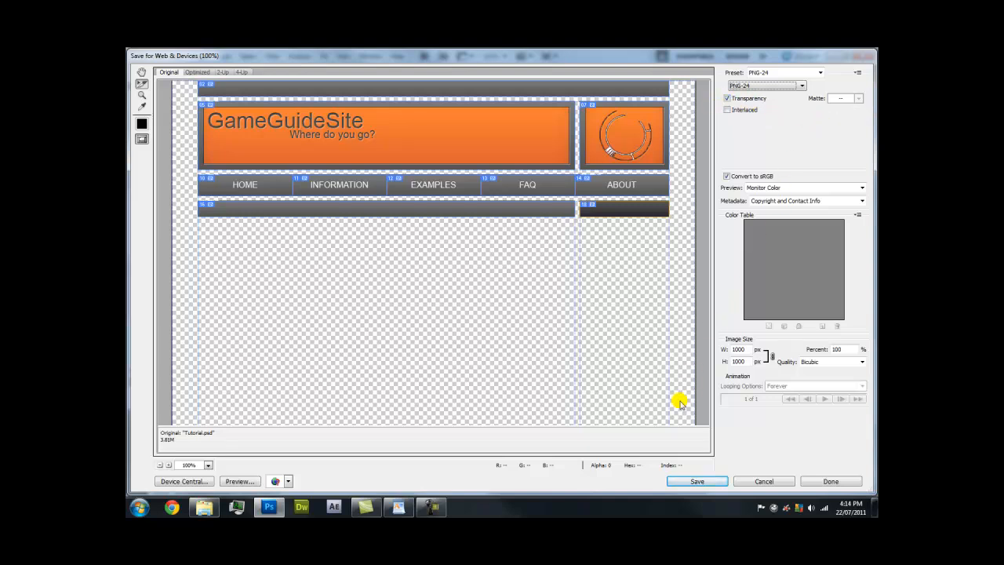
# Select all header slices: top bar, banner, logo, HOME, INFORMATION, EXAMPLES, FAQ, ABOUT and bars
pyautogui.click(244, 92)
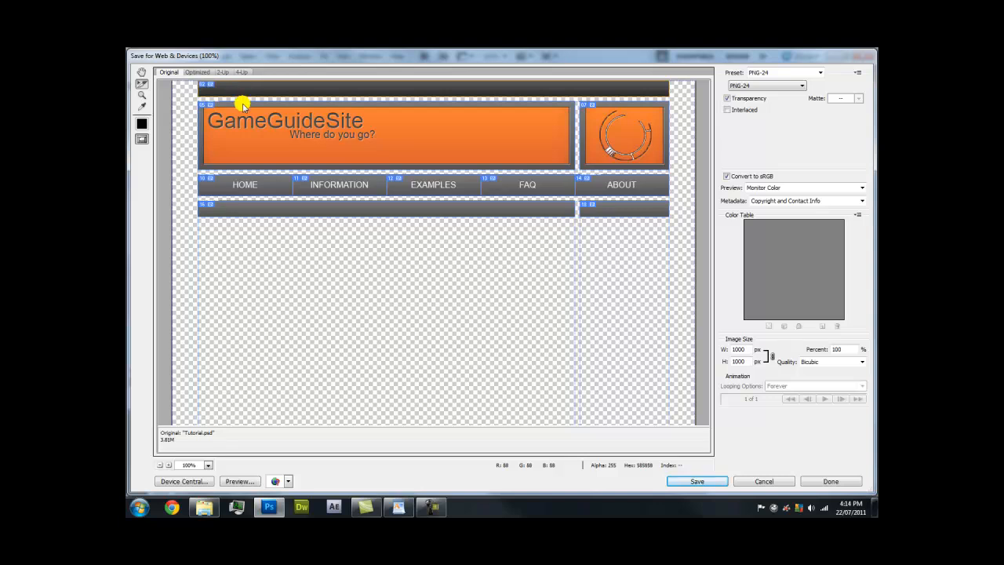
pyautogui.keyDown('shift'); pyautogui.click(244, 113); pyautogui.keyUp('shift')
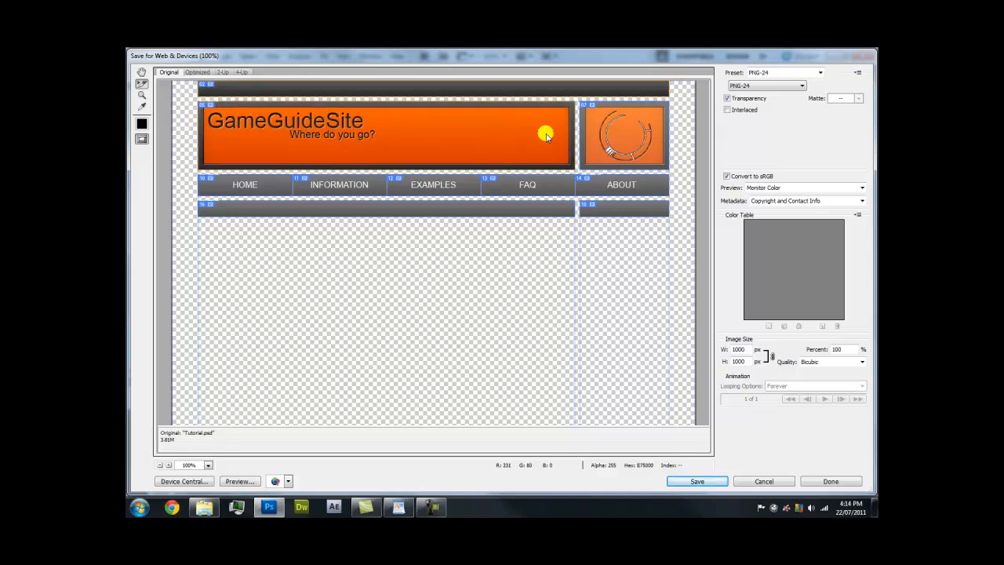
pyautogui.keyDown('shift'); pyautogui.click(624, 137); pyautogui.keyUp('shift')
pyautogui.keyDown('shift'); pyautogui.click(280, 182); pyautogui.keyUp('shift')
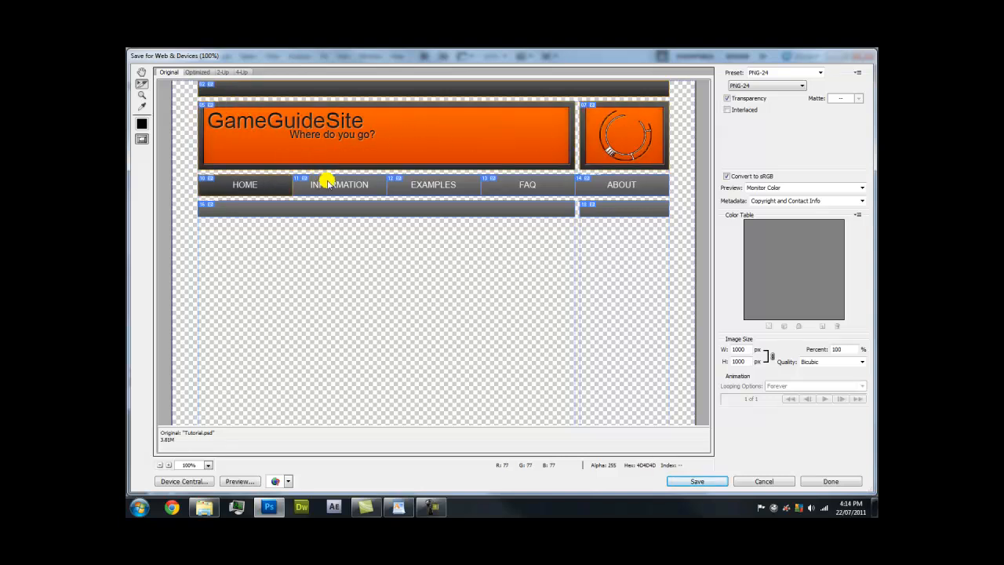
pyautogui.keyDown('shift'); pyautogui.click(322, 180); pyautogui.keyUp('shift')
pyautogui.keyDown('shift'); pyautogui.click(425, 179); pyautogui.keyUp('shift')
pyautogui.keyDown('shift'); pyautogui.click(547, 189); pyautogui.keyUp('shift')
pyautogui.keyDown('shift'); pyautogui.click(600, 186); pyautogui.keyUp('shift')
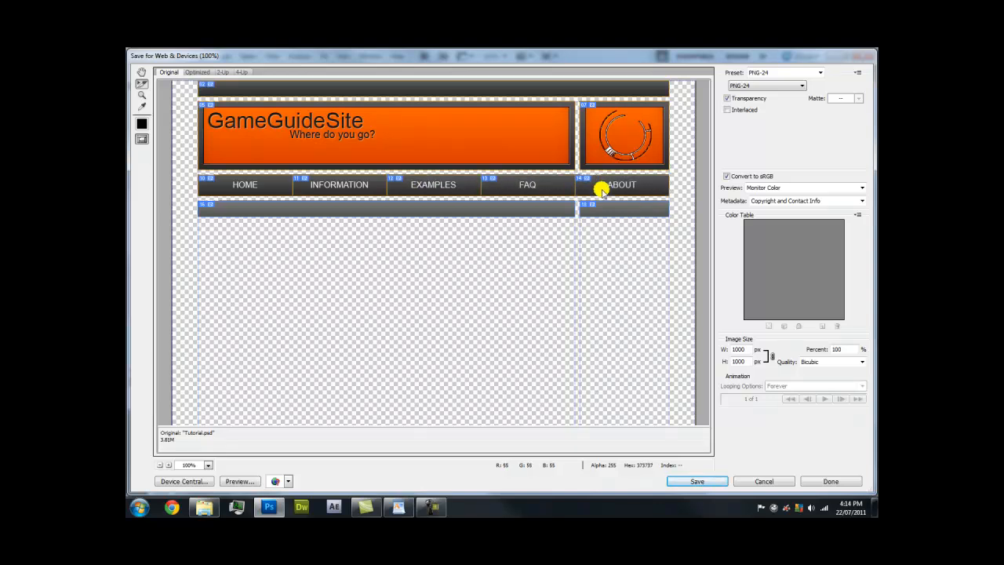
pyautogui.keyDown('shift'); pyautogui.click(555, 205); pyautogui.keyUp('shift')
pyautogui.keyDown('shift'); pyautogui.click(591, 206); pyautogui.keyUp('shift')
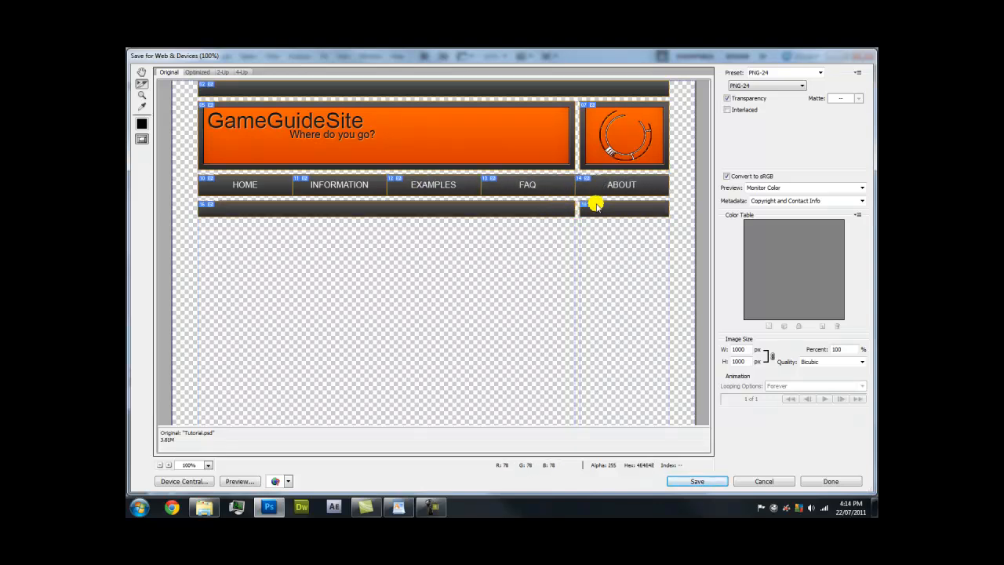
# Save the selected slices as images named 1 into the Desktop's Tutorial folder
pyautogui.click(693, 480)
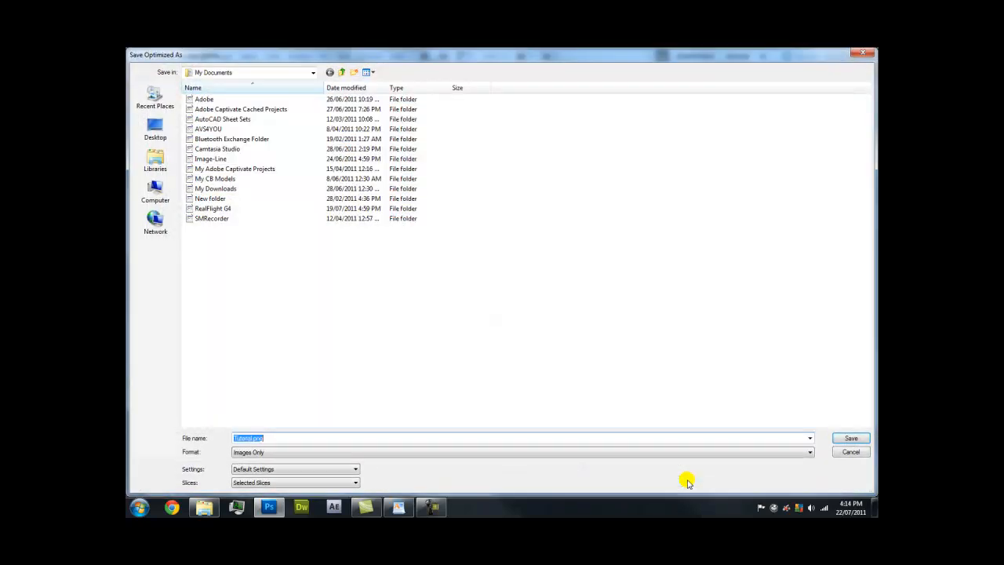
pyautogui.click(156, 135)
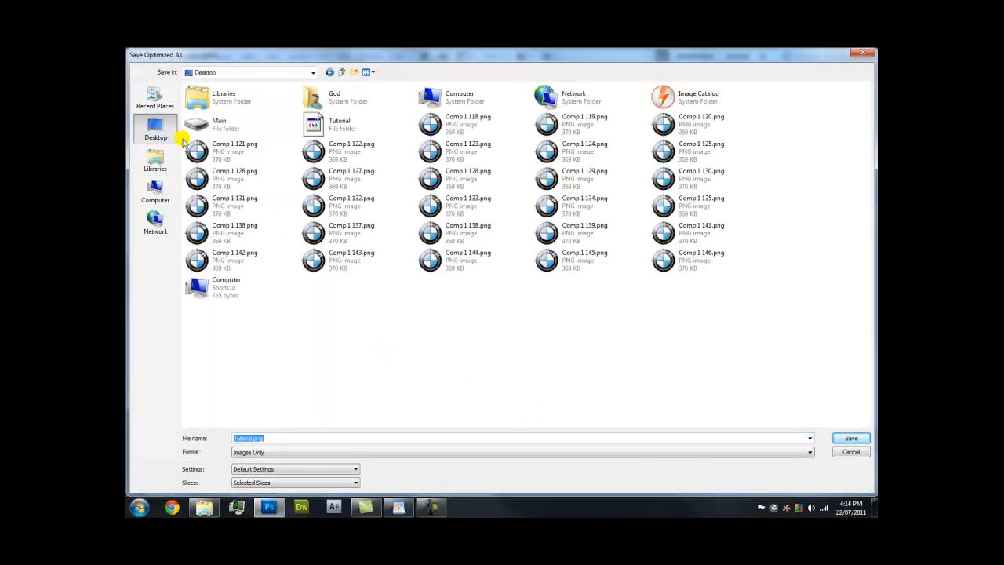
pyautogui.doubleClick(330, 124)
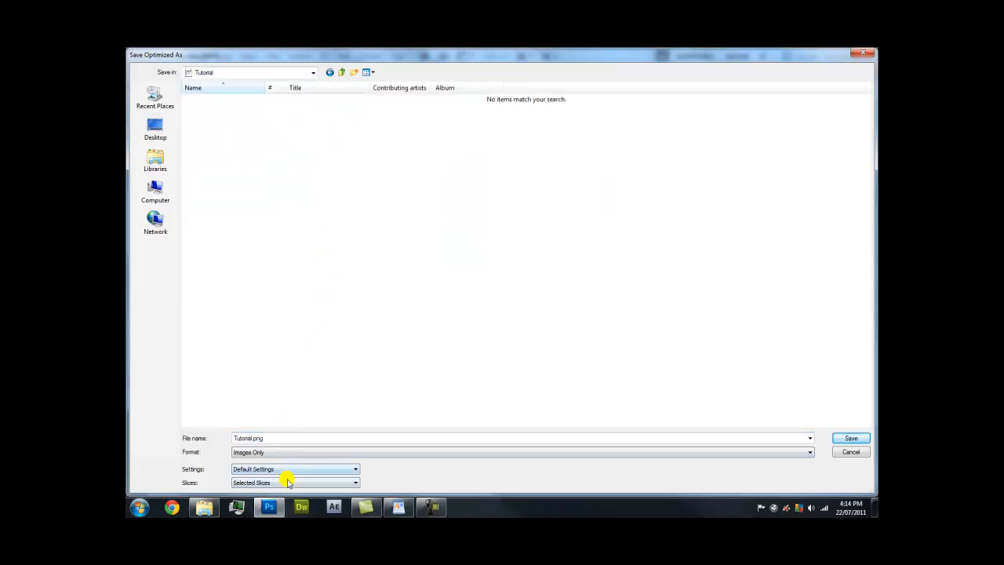
pyautogui.doubleClick(270, 440)
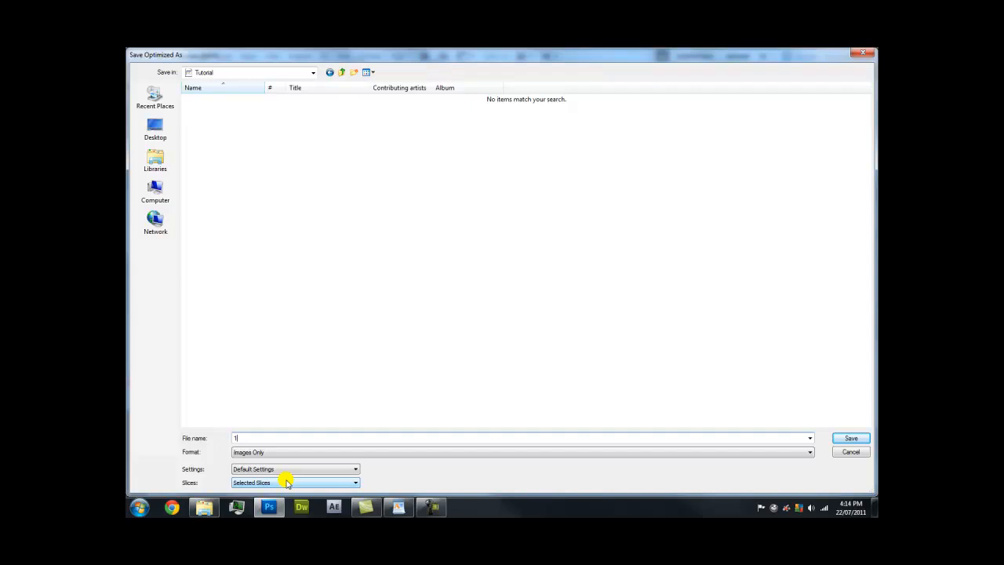
pyautogui.click(847, 440)
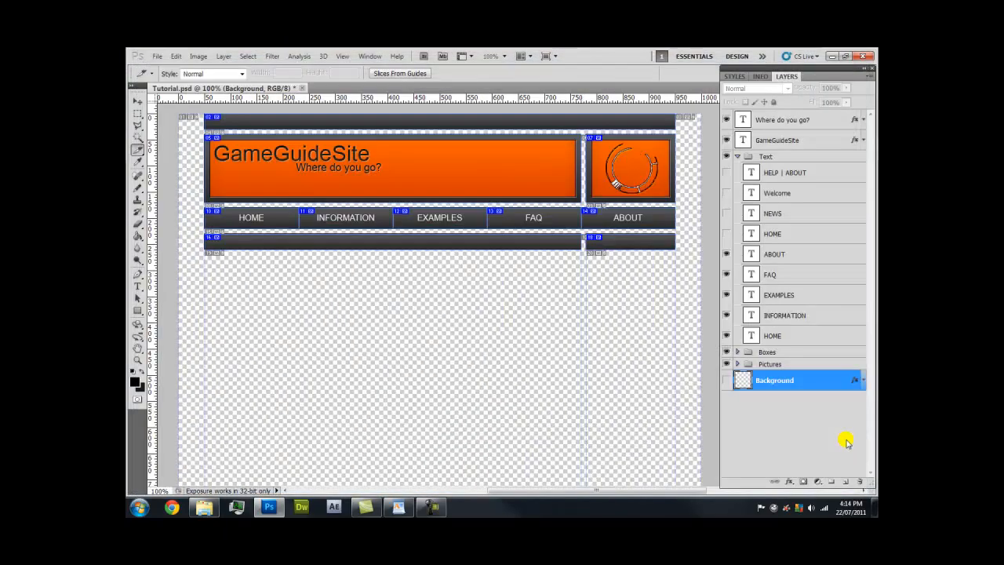
# Open Tutorial's images folder and page through the exported slice PNGs starting at 1_02.png
pyautogui.click(873, 508)
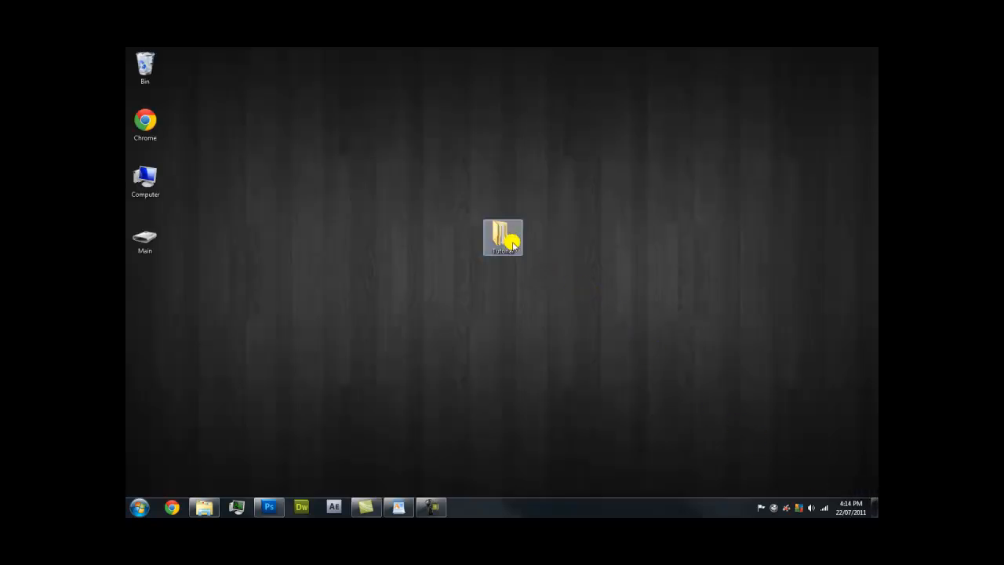
pyautogui.doubleClick(502, 235)
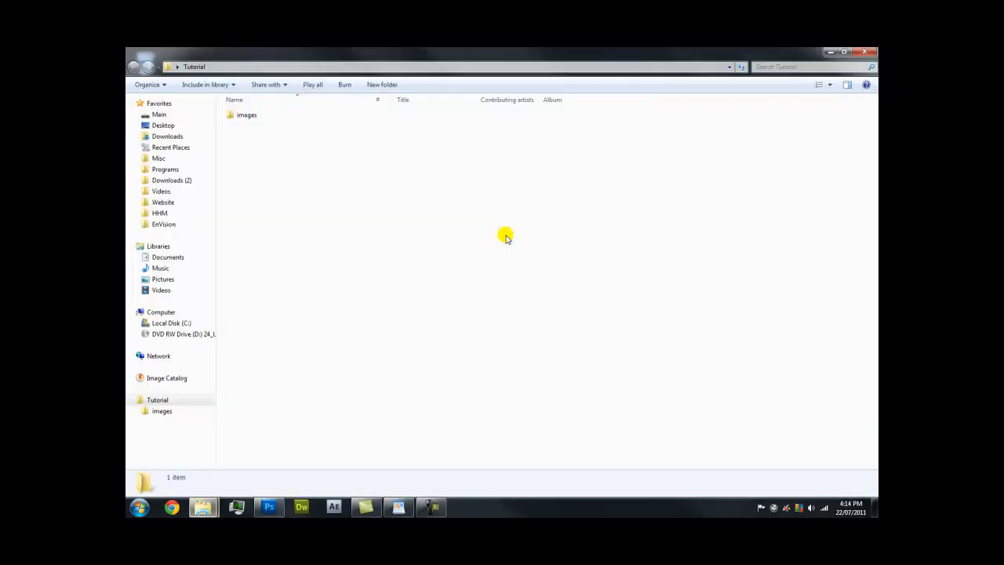
pyautogui.doubleClick(247, 116)
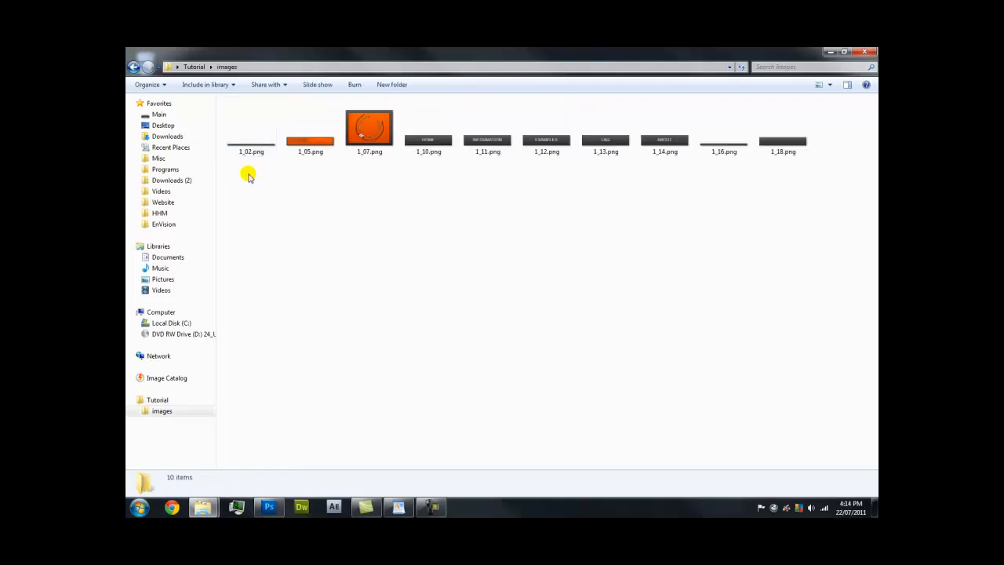
pyautogui.doubleClick(253, 149)
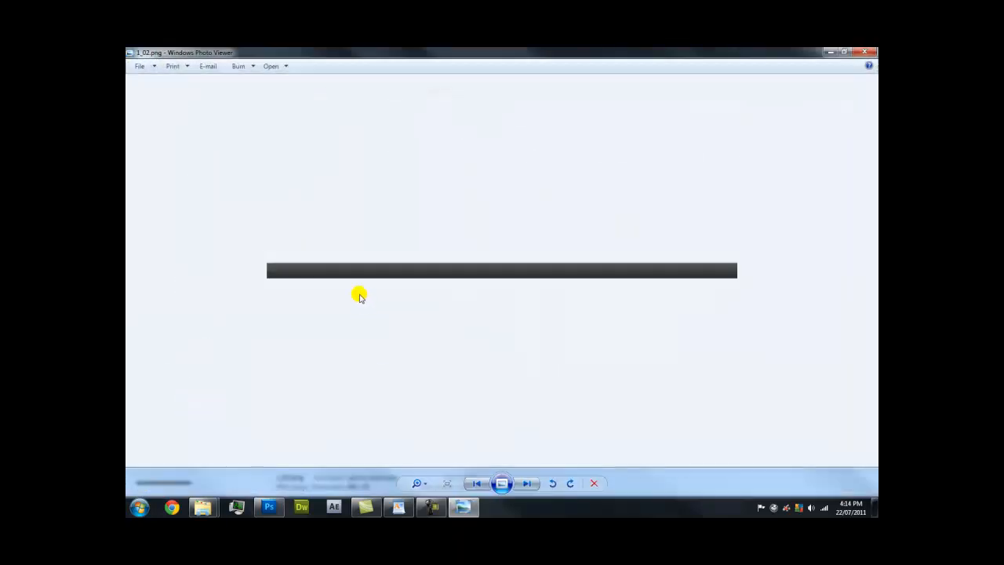
pyautogui.click(529, 484)
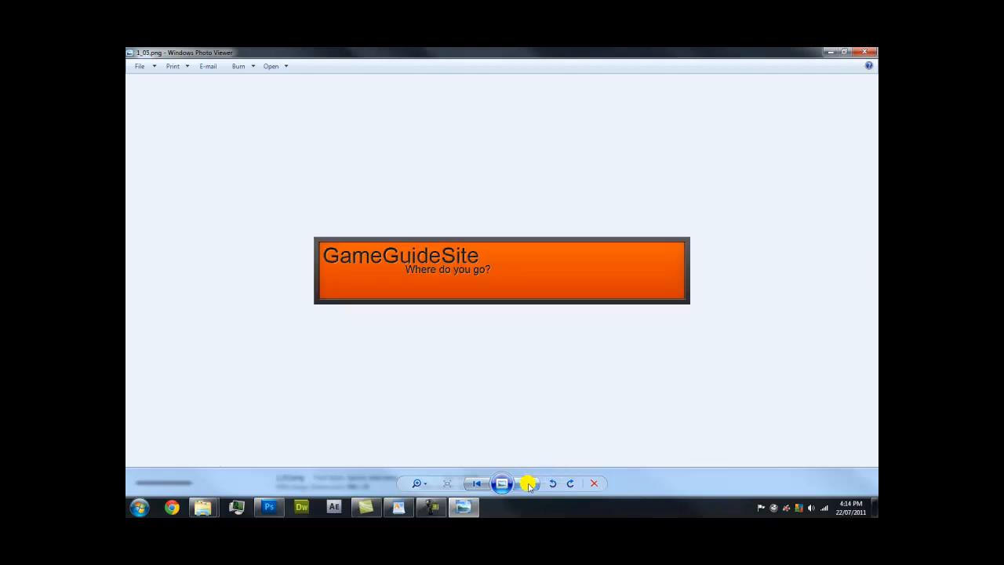
pyautogui.click(529, 485)
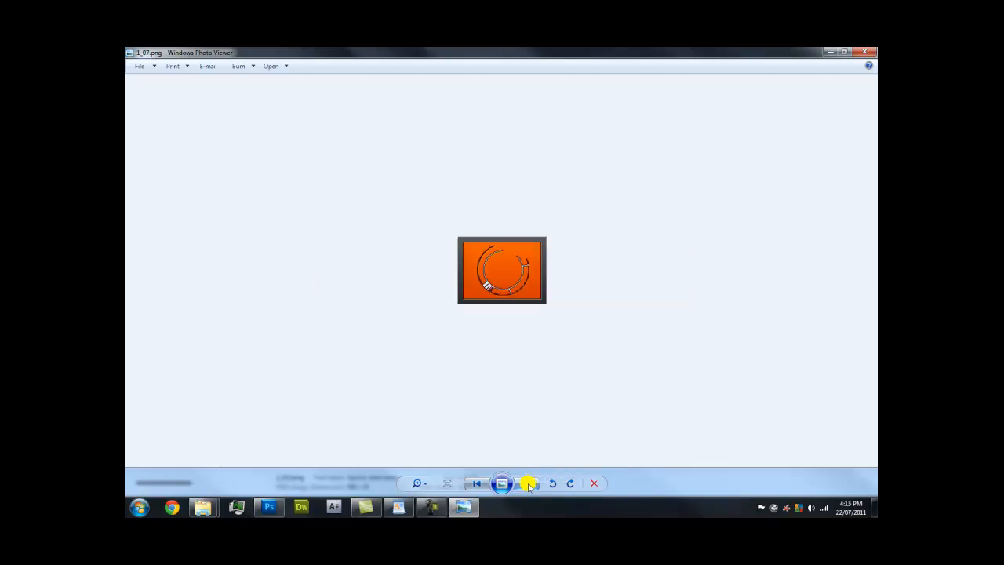
pyautogui.click(529, 485)
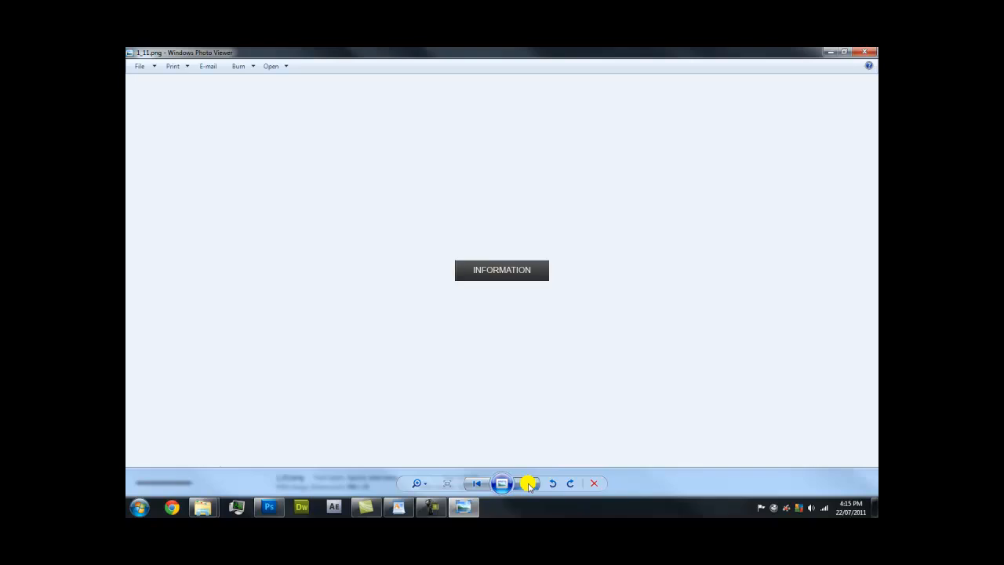
pyautogui.click(529, 484)
pyautogui.click(529, 485)
pyautogui.click(529, 484)
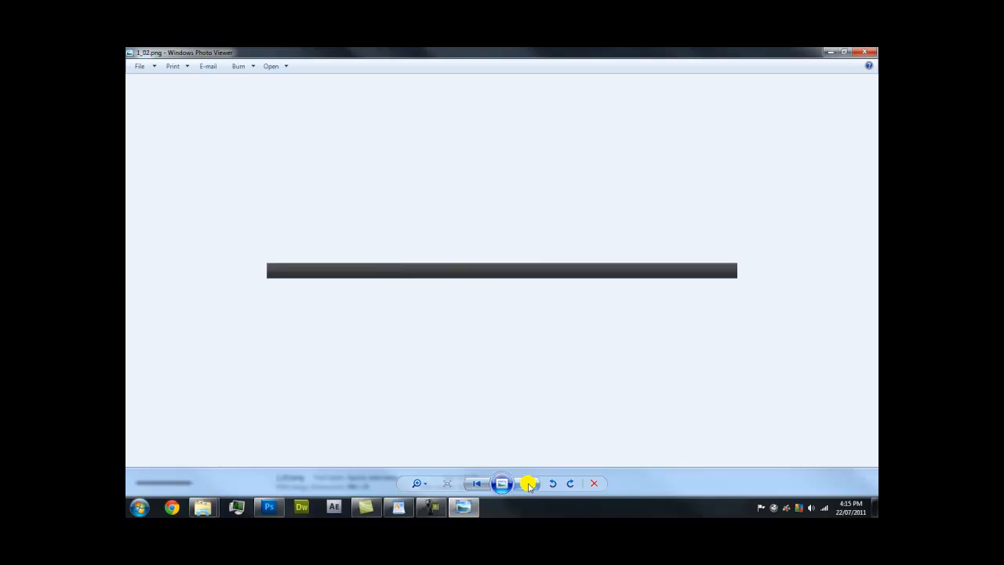
# Close Photo Viewer and the images folder, then refresh the desktop
pyautogui.click(873, 52)
pyautogui.click(873, 52)
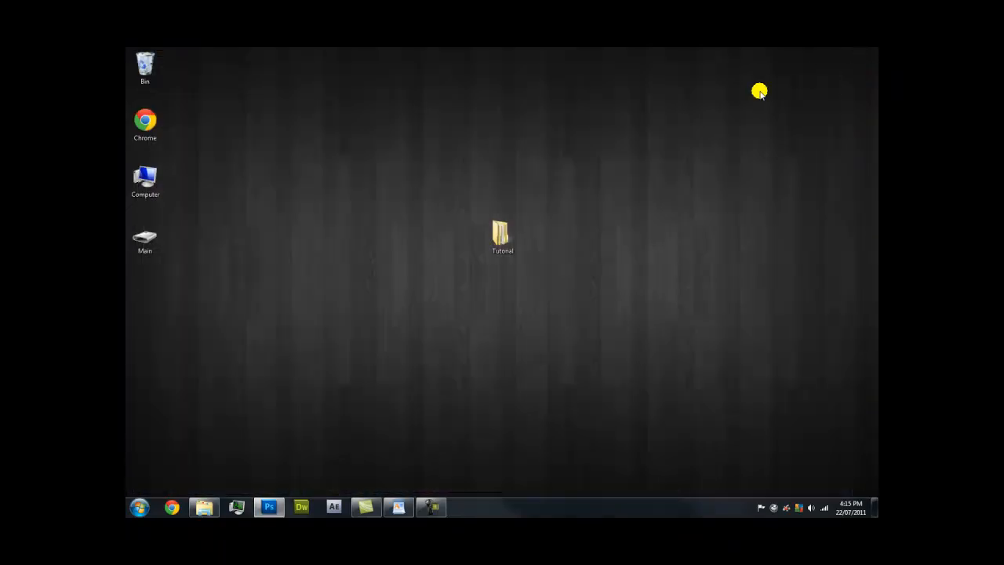
pyautogui.rightClick(392, 170)
pyautogui.click(434, 219)
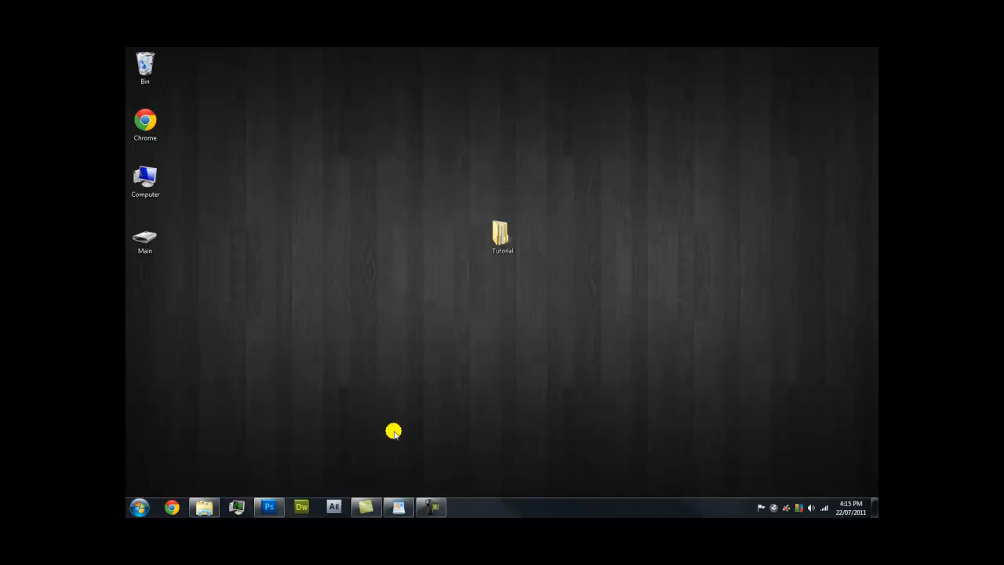
# Back in Tutorial.psd, hide the text layers and the Boxes and Pictures groups
pyautogui.click(269, 507)
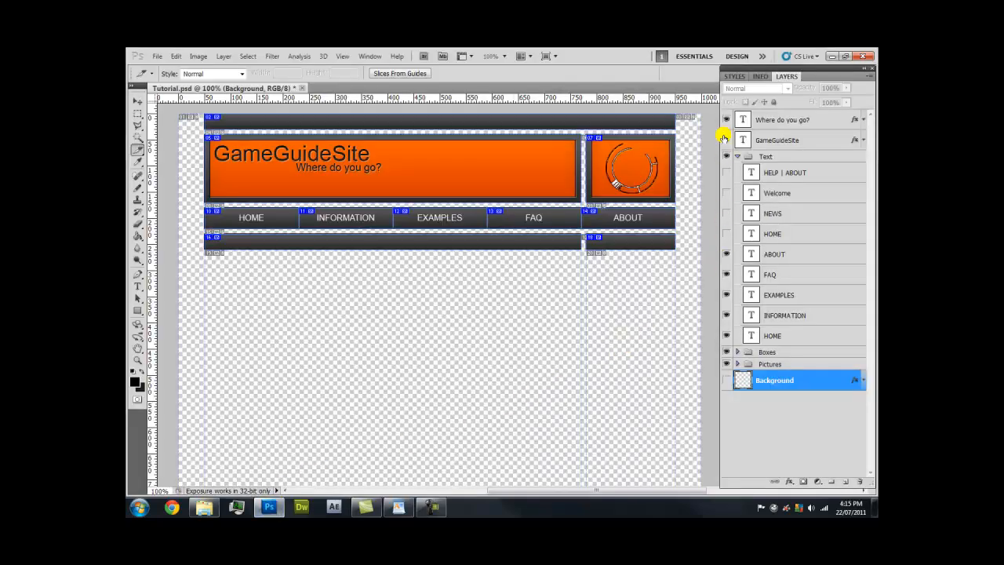
pyautogui.moveTo(728, 126); pyautogui.dragTo(728, 174)
pyautogui.moveTo(723, 354); pyautogui.dragTo(727, 379)
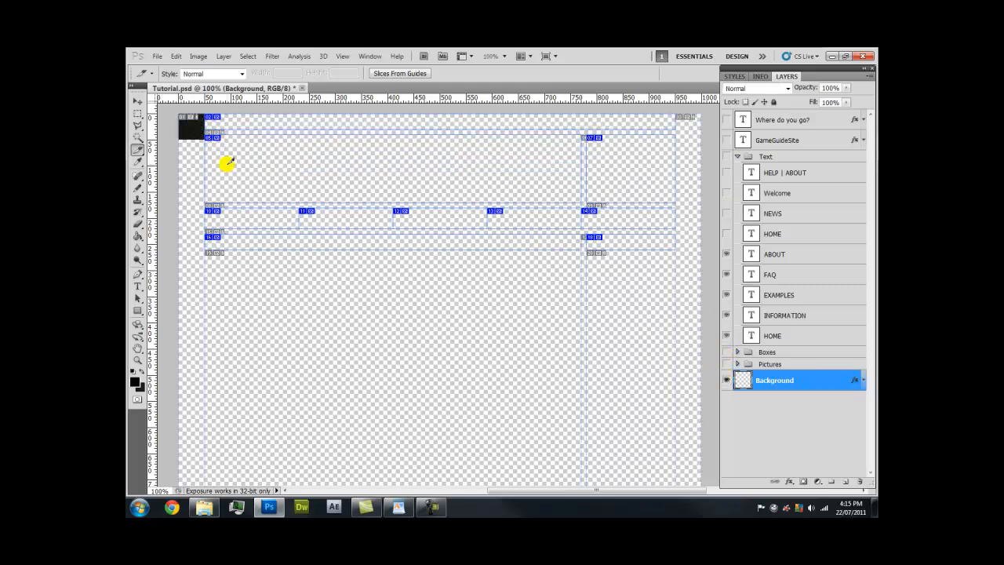
# Zoom into the dark top-left square and draw a slice covering it
pyautogui.press('z')
pyautogui.moveTo(174, 150); pyautogui.dragTo(210, 109)
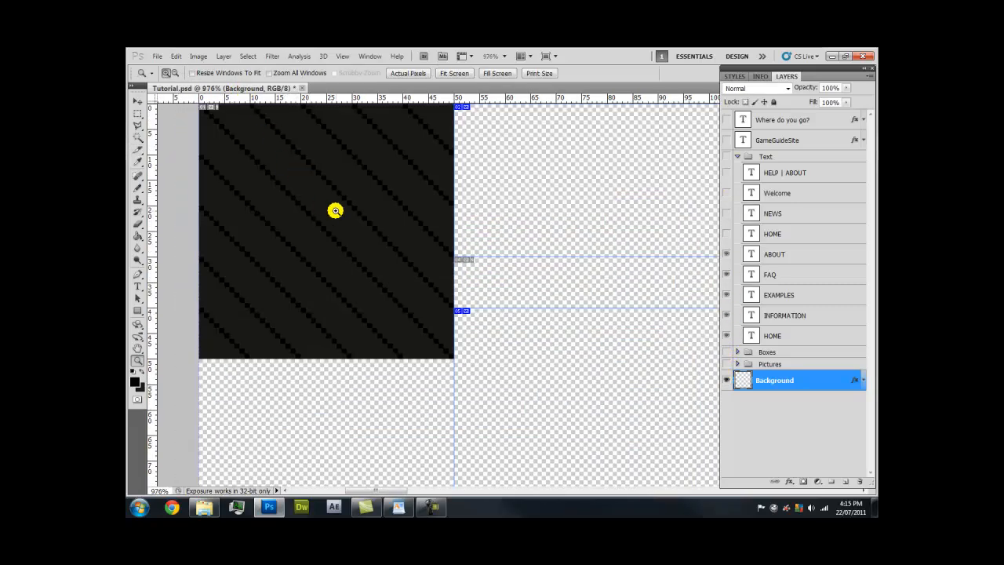
pyautogui.click(138, 149)
pyautogui.moveTo(200, 129); pyautogui.dragTo(449, 381)
# Export the background tile slice through Save for Web under the name BG
pyautogui.click(158, 57)
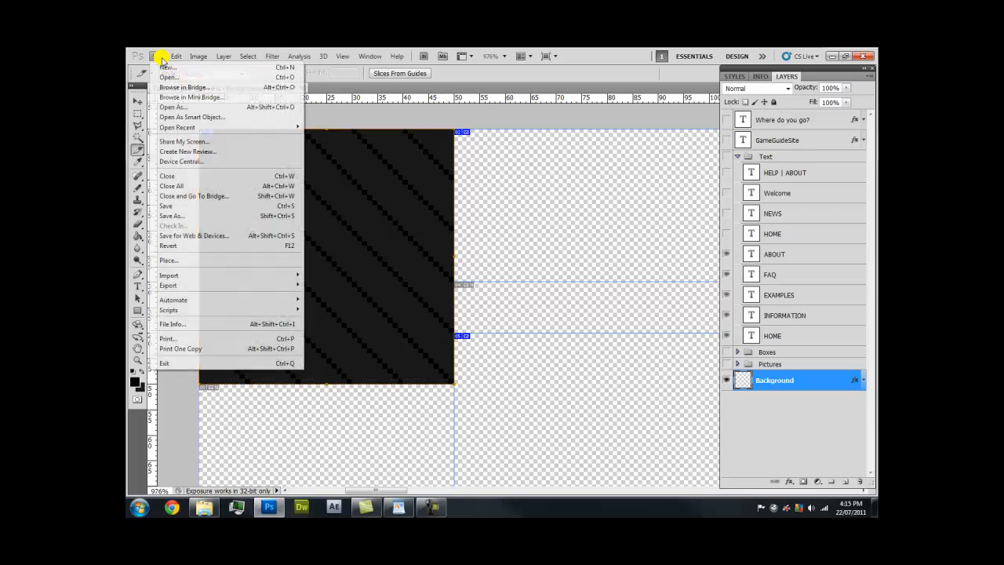
pyautogui.click(192, 235)
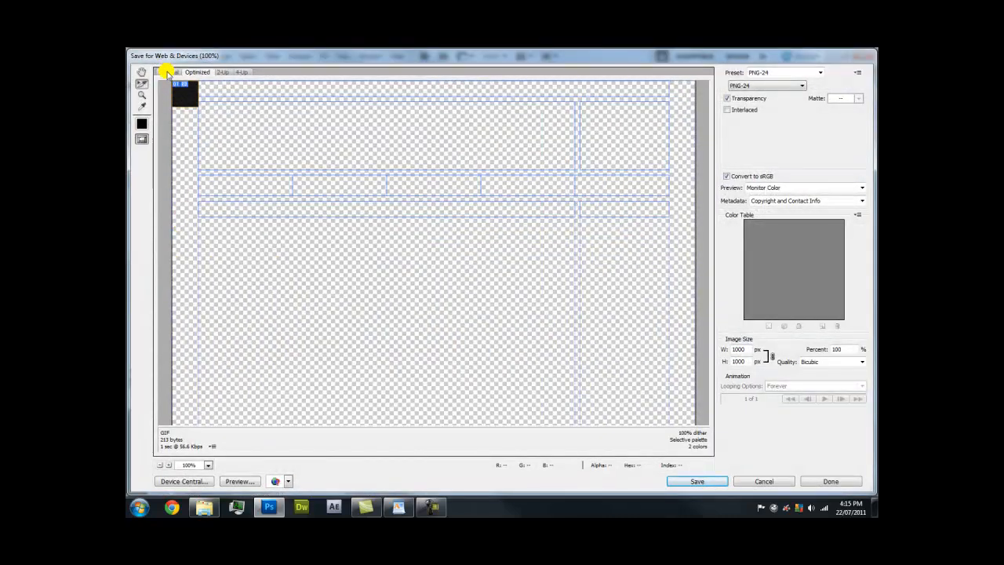
pyautogui.click(168, 72)
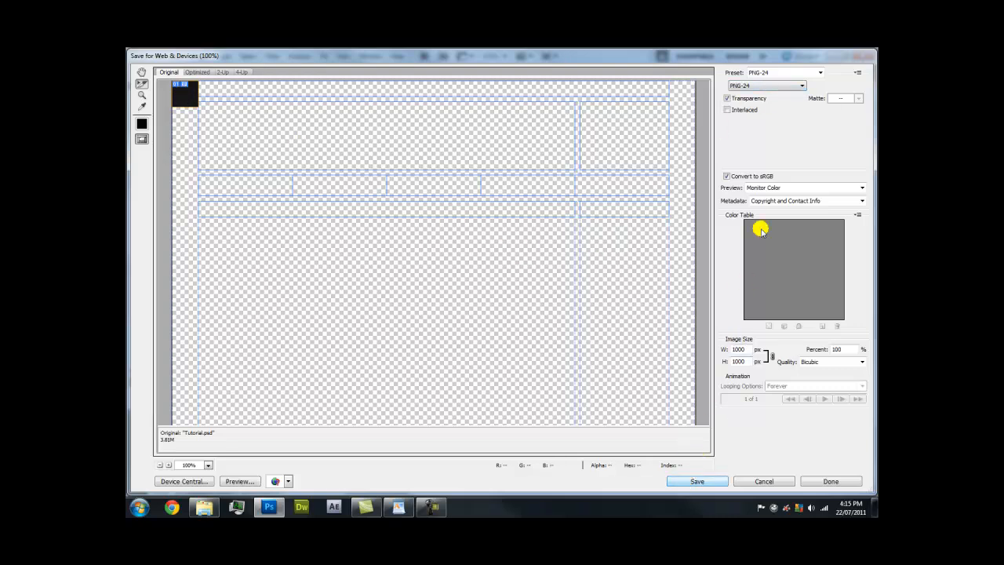
pyautogui.click(700, 480)
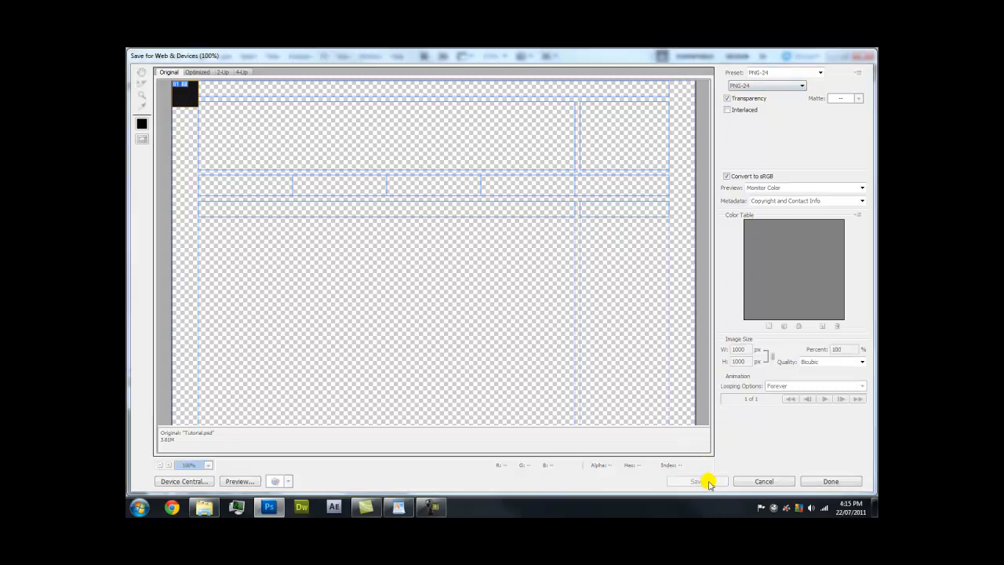
pyautogui.press('capslock')
pyautogui.write('BG')
pyautogui.press('capslock')
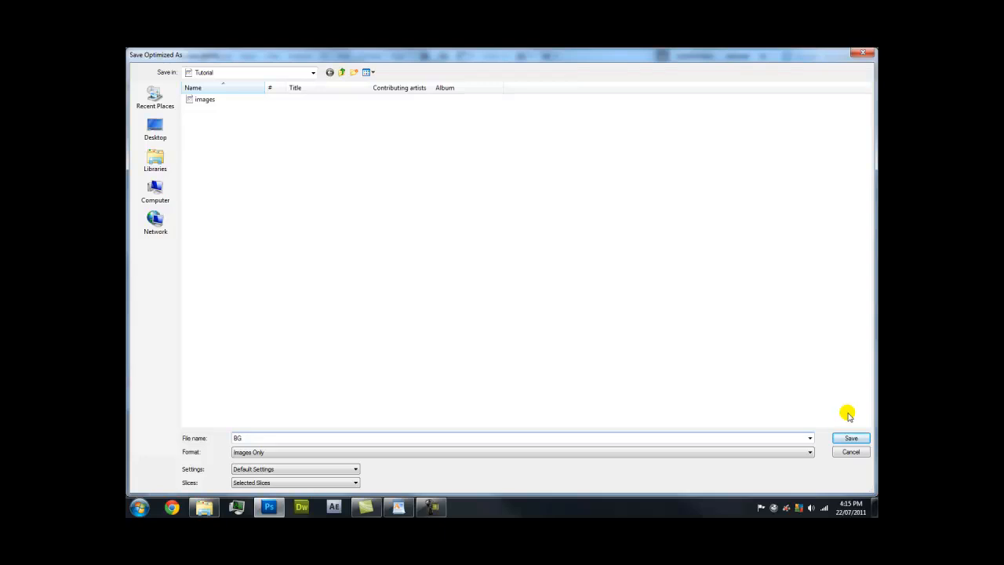
pyautogui.click(846, 438)
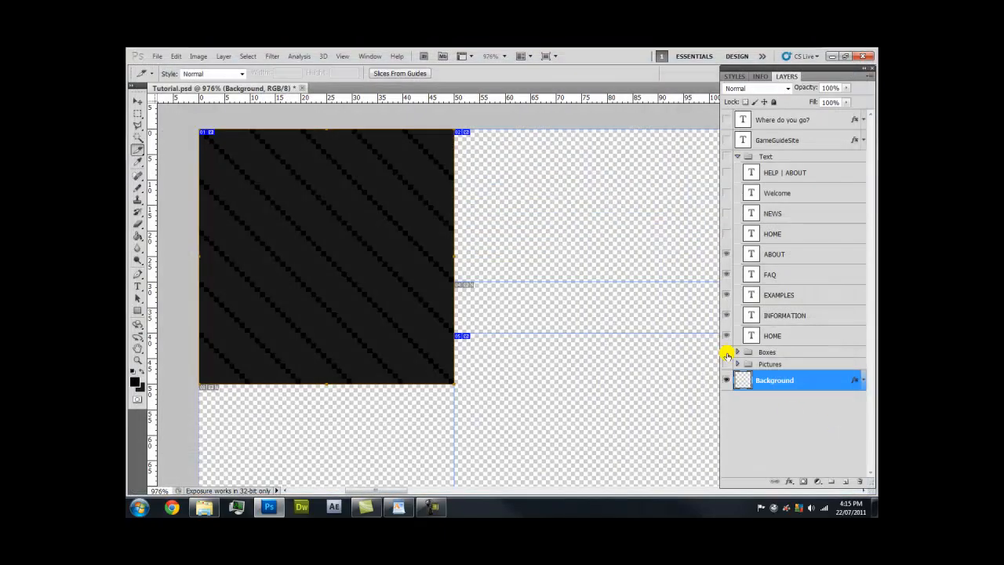
# Save the layout as Tutorial.psd in the Desktop's Tutorial folder, accepting Maximize Compatibility
pyautogui.click(160, 57)
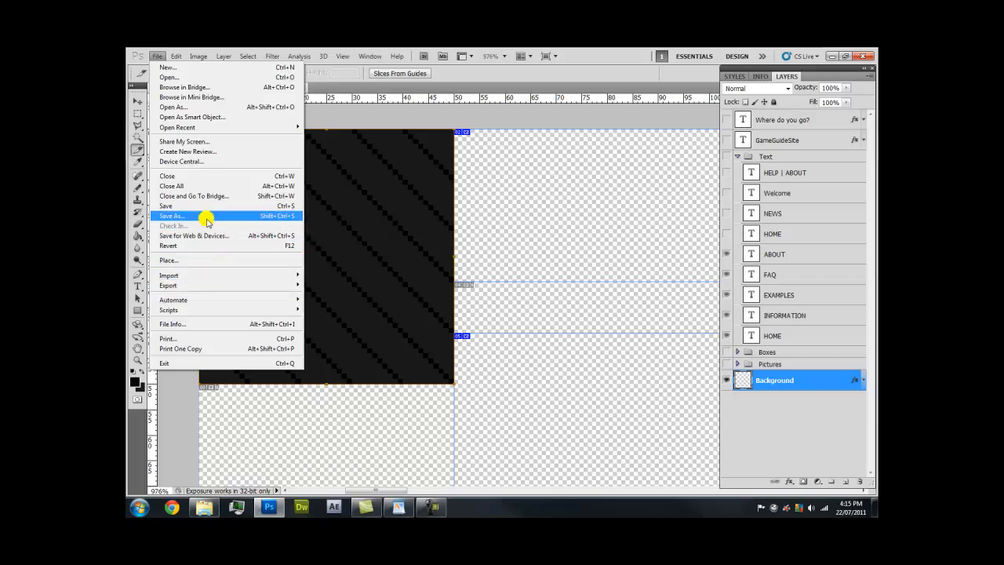
pyautogui.click(206, 218)
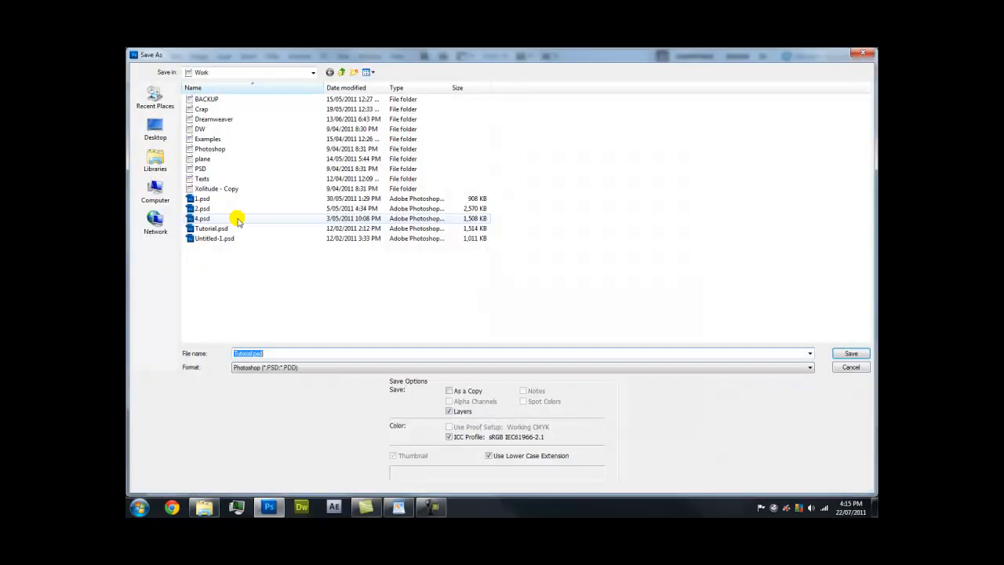
pyautogui.click(156, 130)
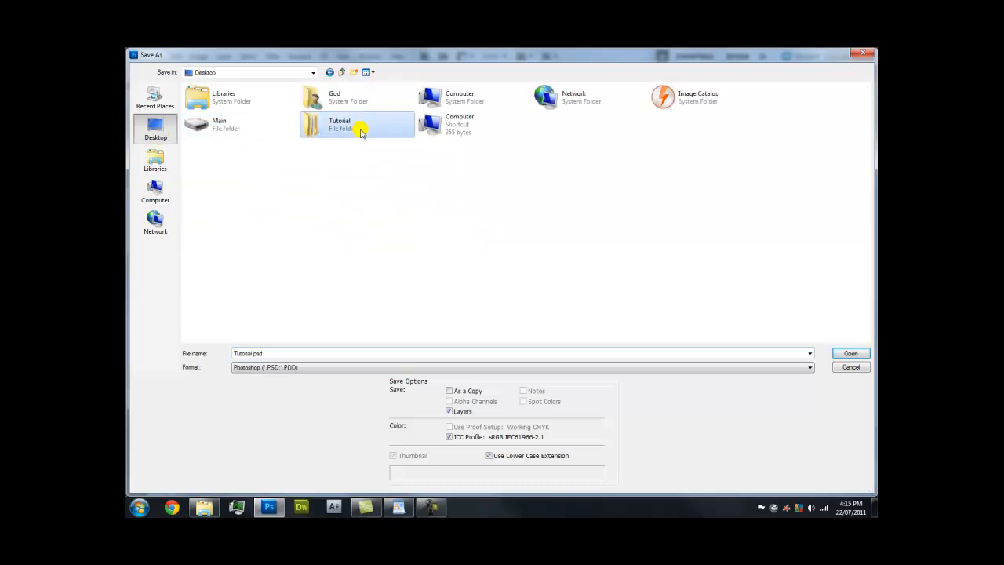
pyautogui.doubleClick(359, 130)
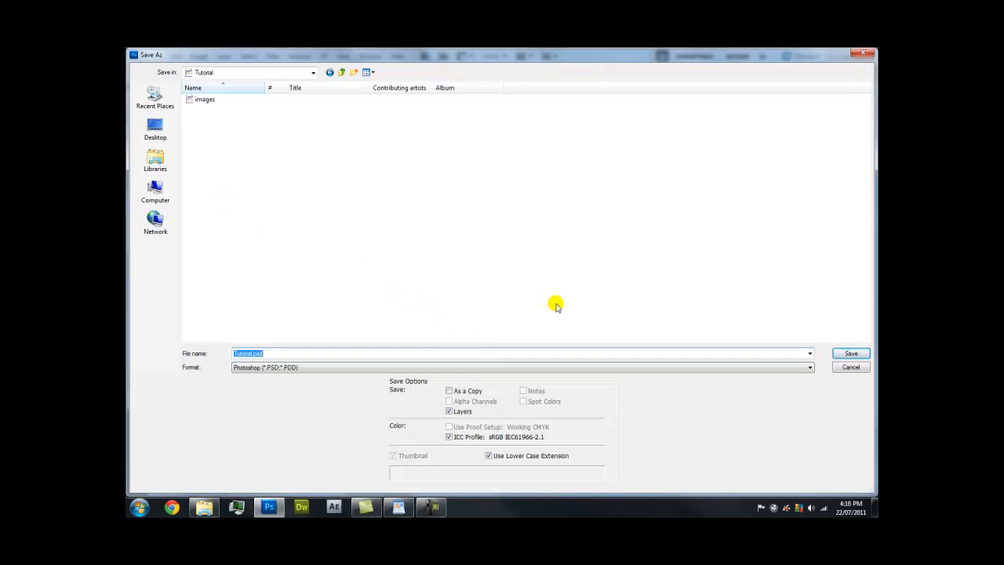
pyautogui.click(851, 354)
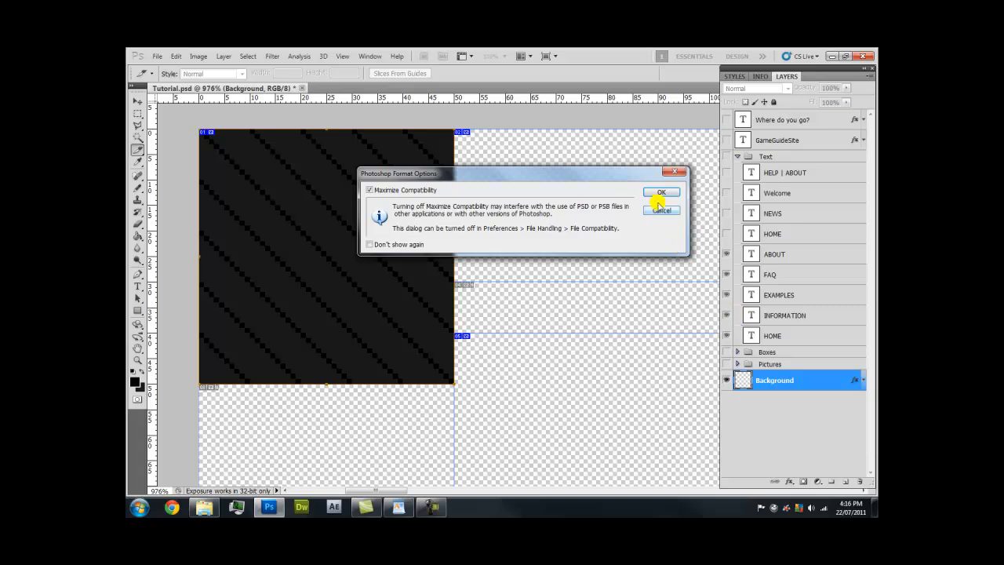
pyautogui.click(657, 193)
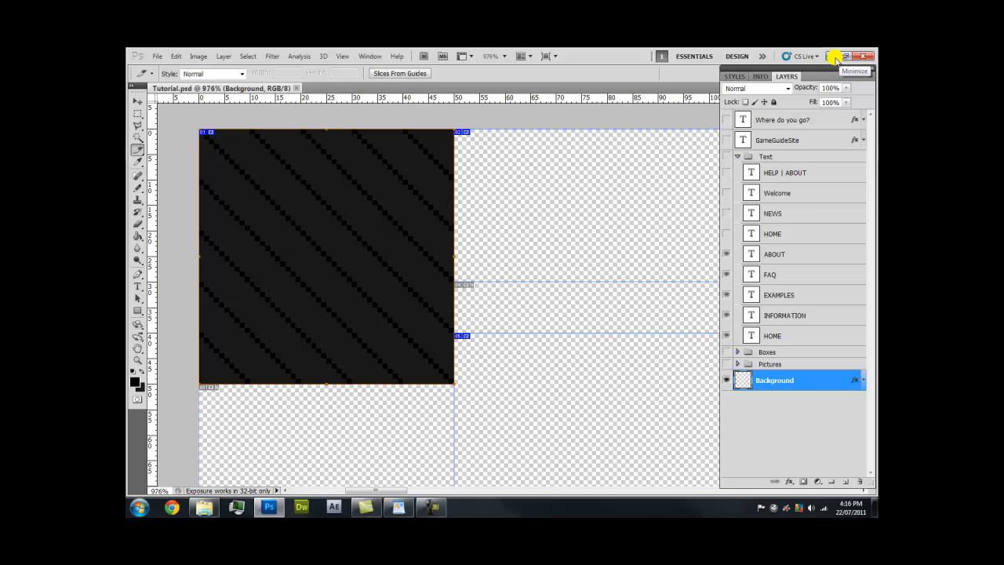
# Minimise Photoshop and refresh the desktop
pyautogui.click(835, 57)
pyautogui.rightClick(567, 148)
pyautogui.click(596, 192)
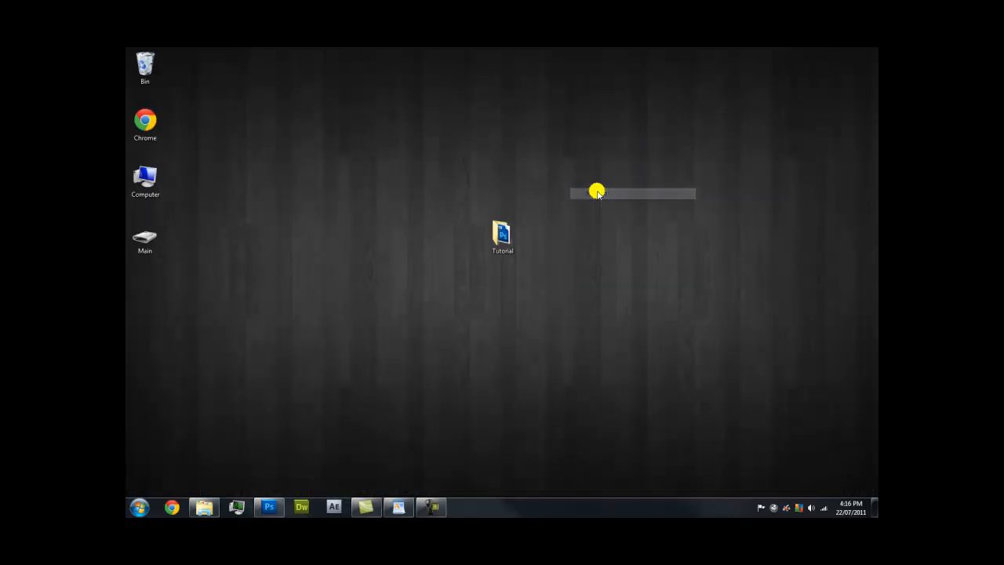
# Launch Dreamweaver, maximise its window and drag the Files panel taller
pyautogui.click(302, 508)
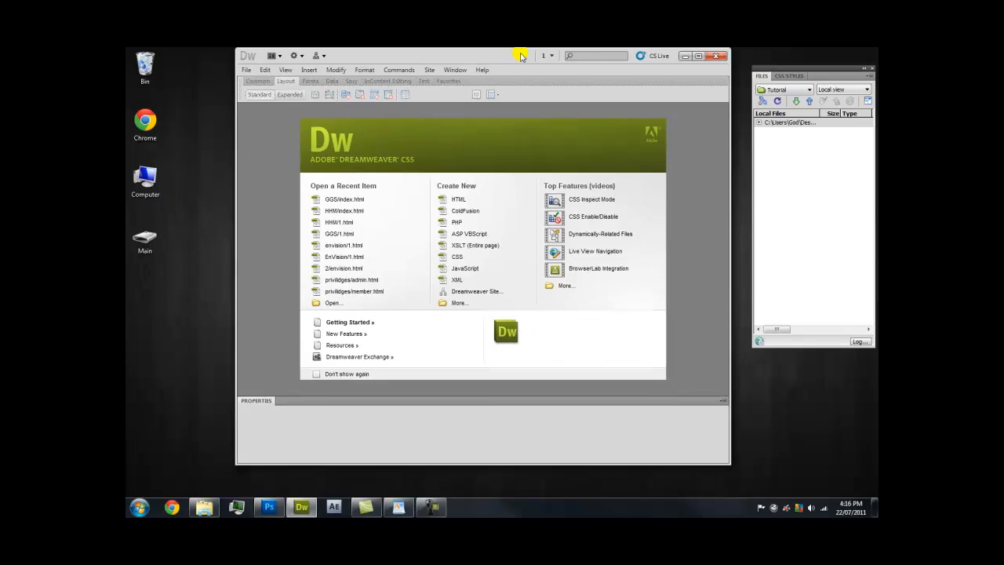
pyautogui.click(621, 63)
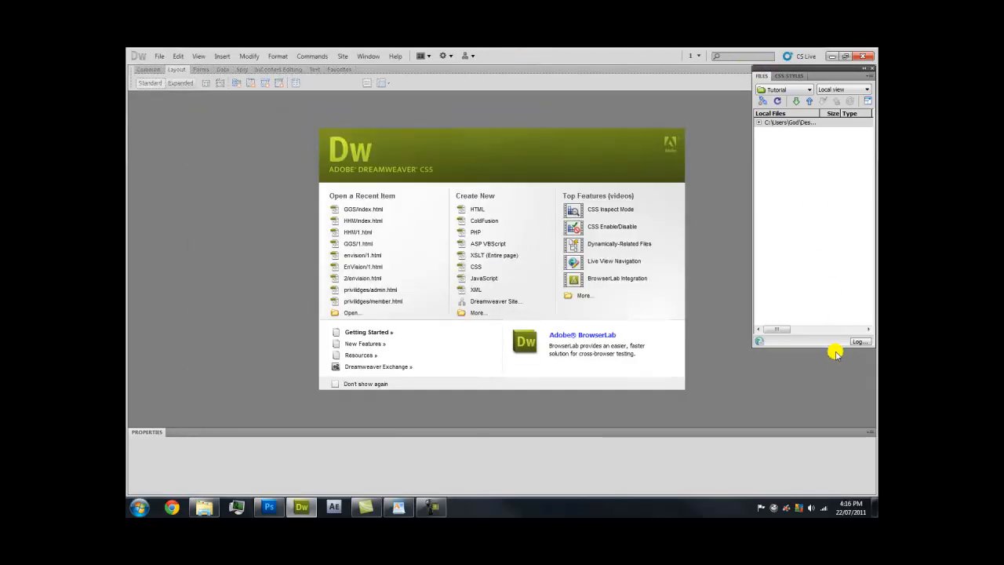
pyautogui.moveTo(833, 345); pyautogui.dragTo(827, 495)
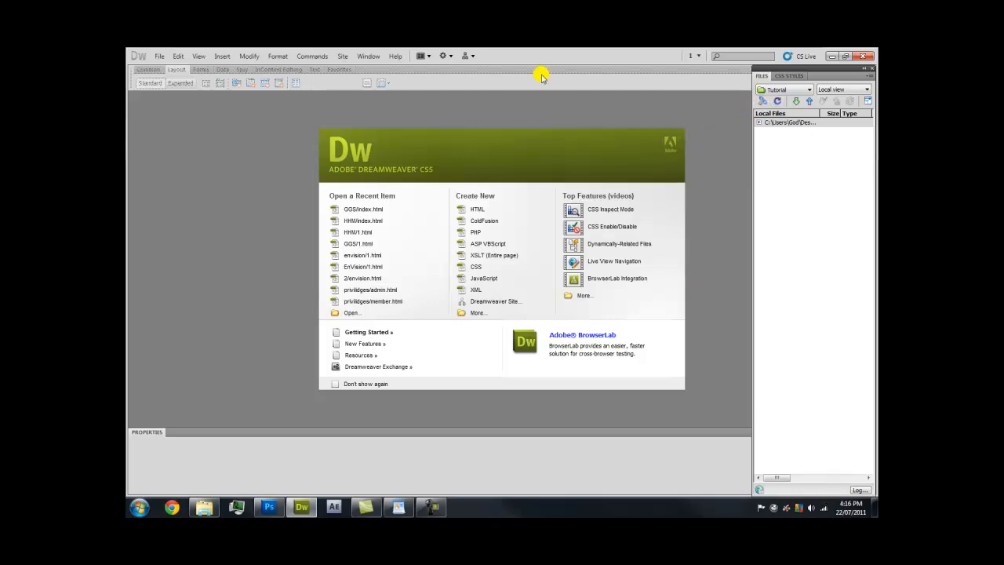
pyautogui.click(347, 58)
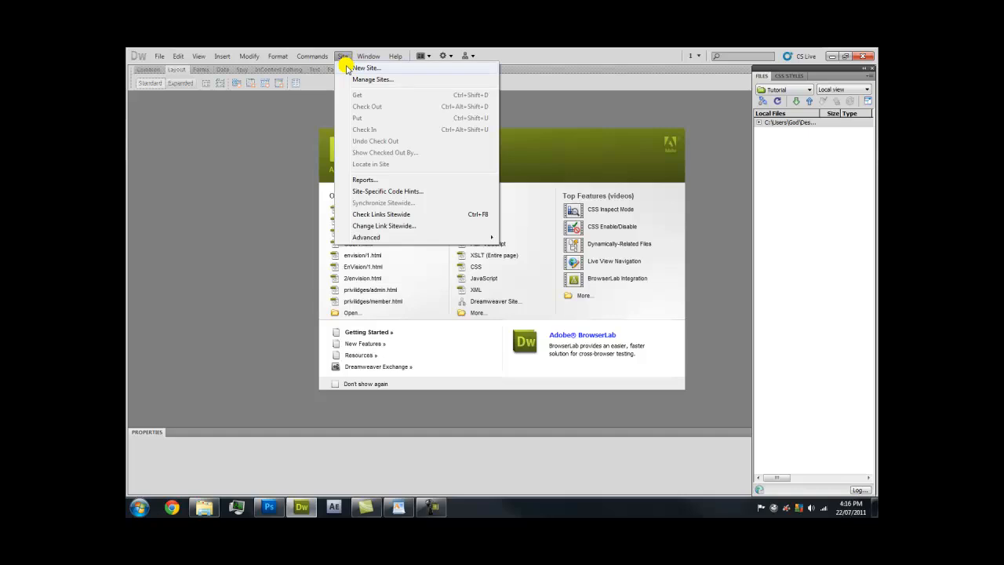
# Define a new site with the Tutorial folder as its local root folder
pyautogui.click(351, 68)
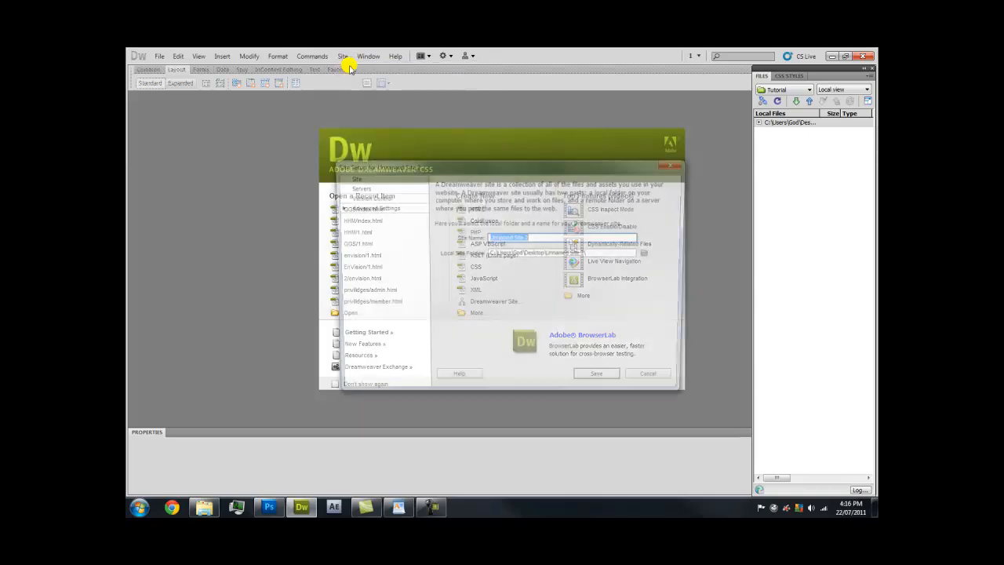
pyautogui.moveTo(417, 163); pyautogui.dragTo(311, 135)
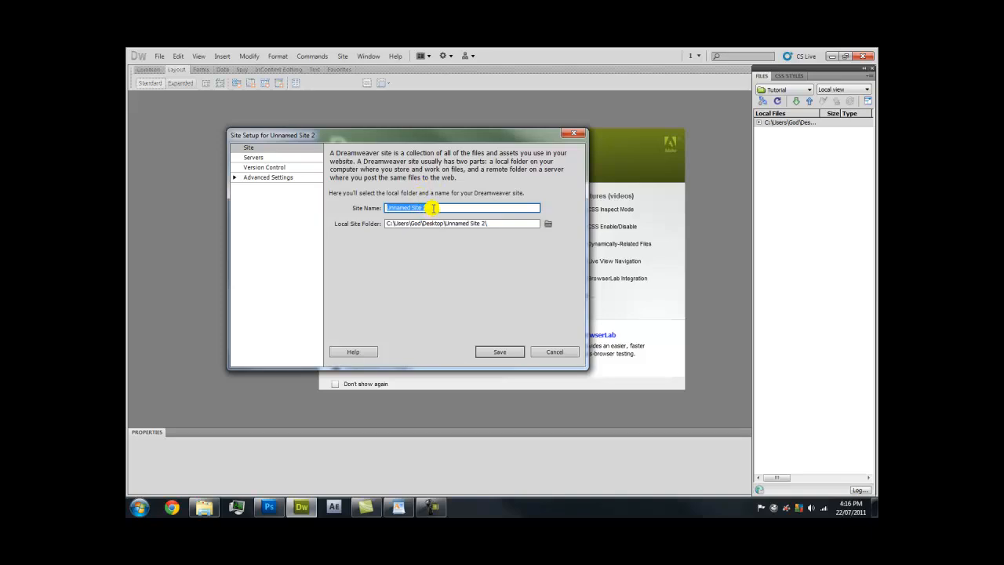
pyautogui.press('capslock')
pyautogui.write('Tutorial 1')
pyautogui.click(548, 223)
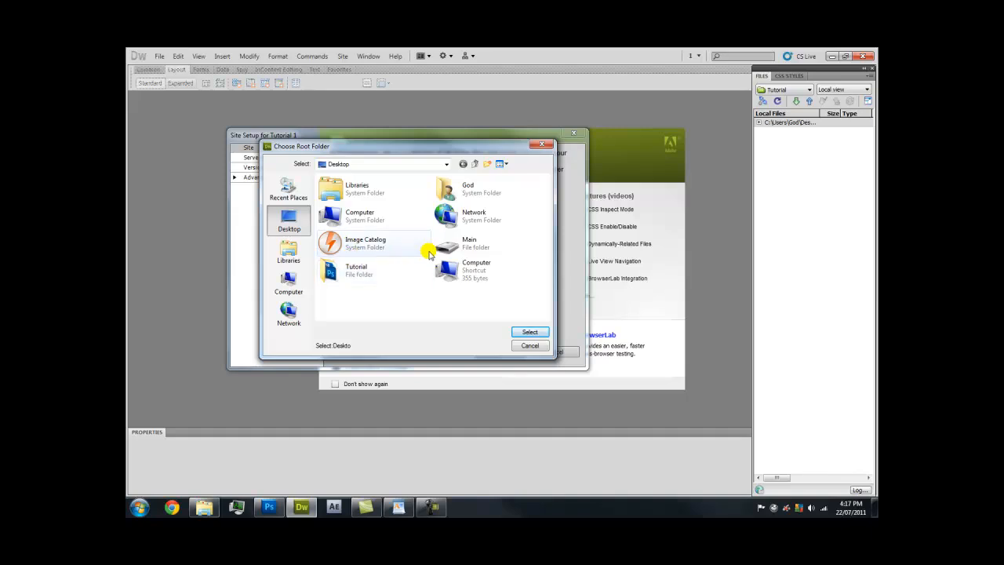
pyautogui.doubleClick(373, 272)
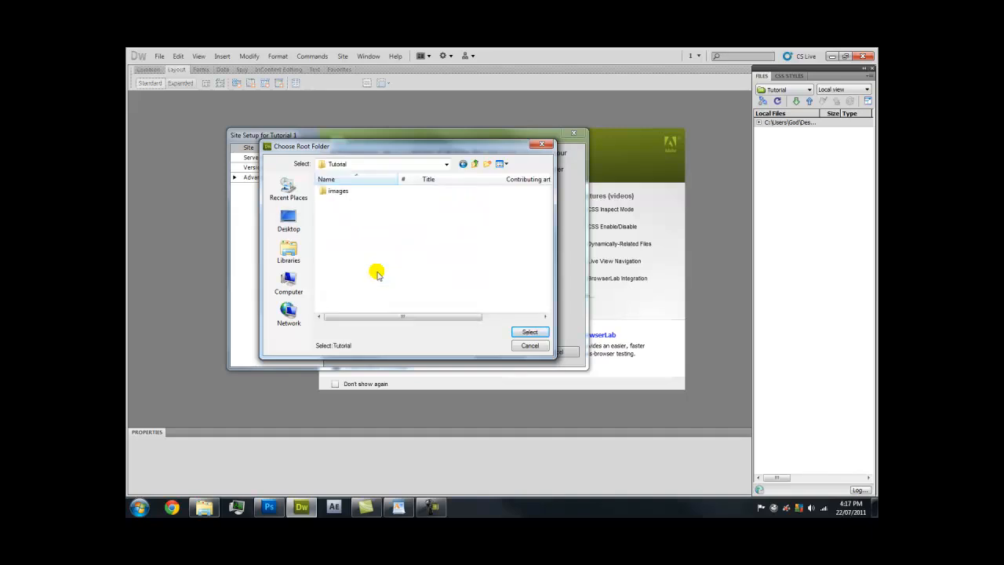
pyautogui.click(527, 333)
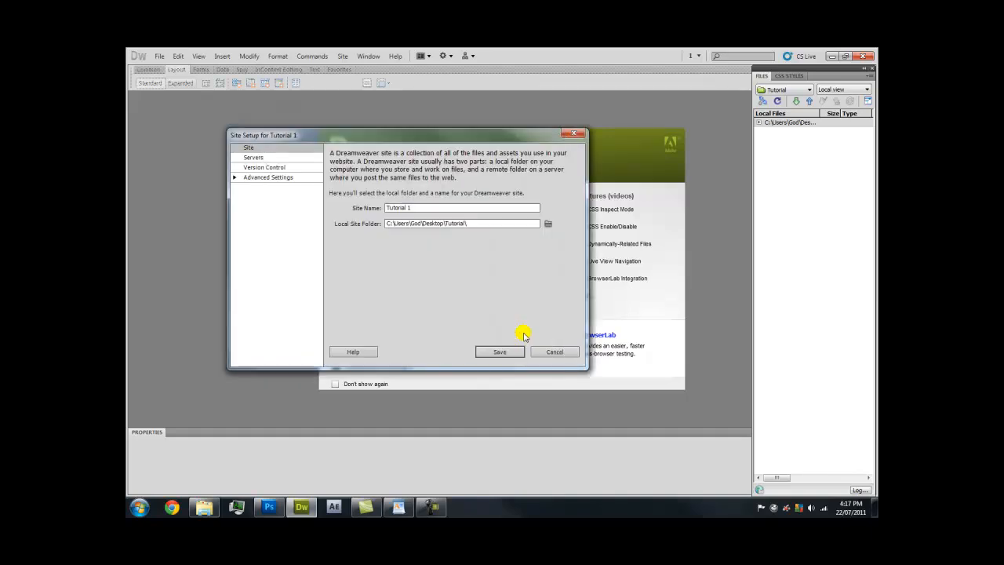
pyautogui.click(496, 351)
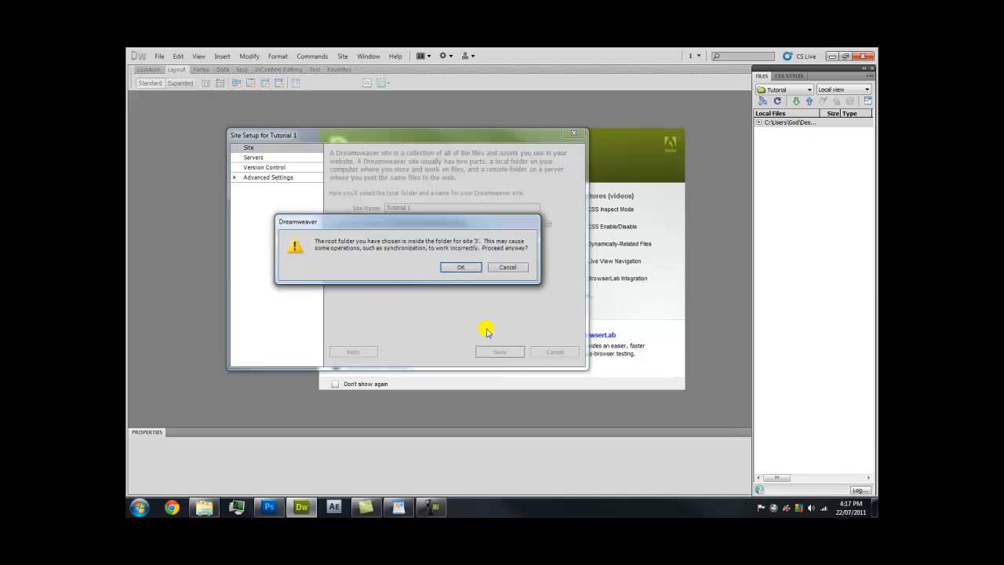
pyautogui.click(462, 266)
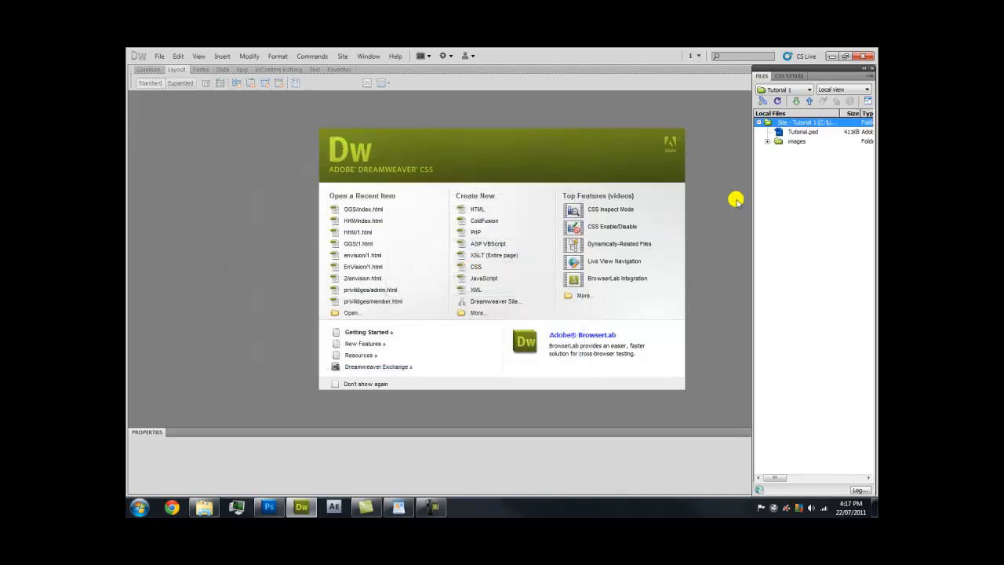
# Browse the exported slices in the images folder, then create a new blank HTML page
pyautogui.click(766, 141)
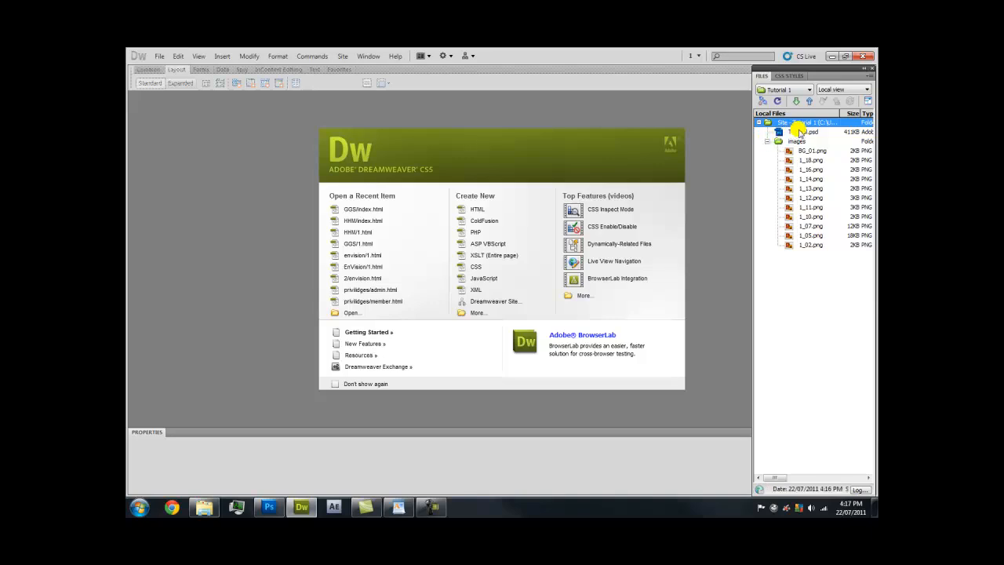
pyautogui.click(808, 160)
pyautogui.click(808, 169)
pyautogui.click(809, 179)
pyautogui.click(809, 189)
pyautogui.click(808, 197)
pyautogui.click(808, 207)
pyautogui.click(809, 216)
pyautogui.click(809, 225)
pyautogui.click(808, 235)
pyautogui.click(809, 245)
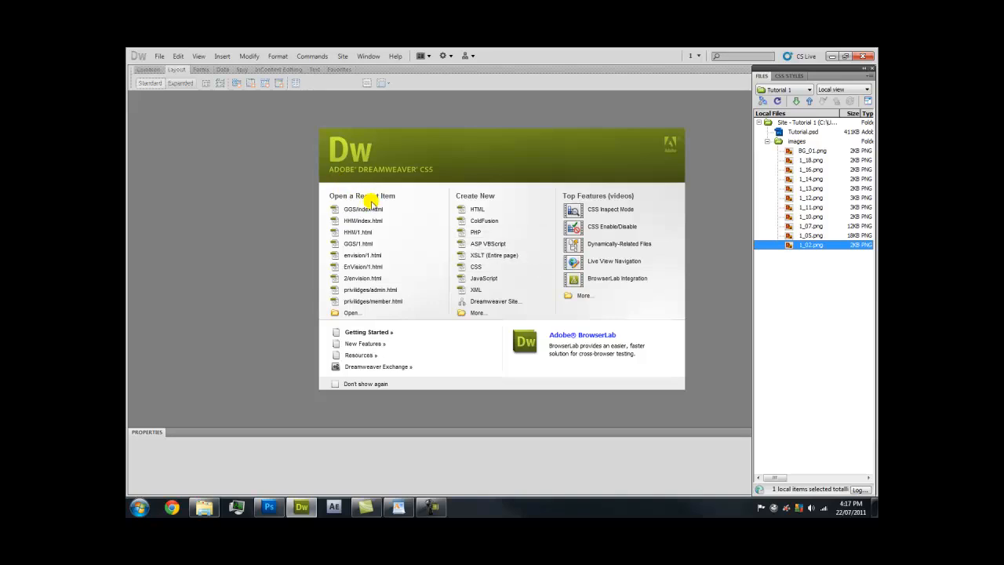
pyautogui.click(495, 209)
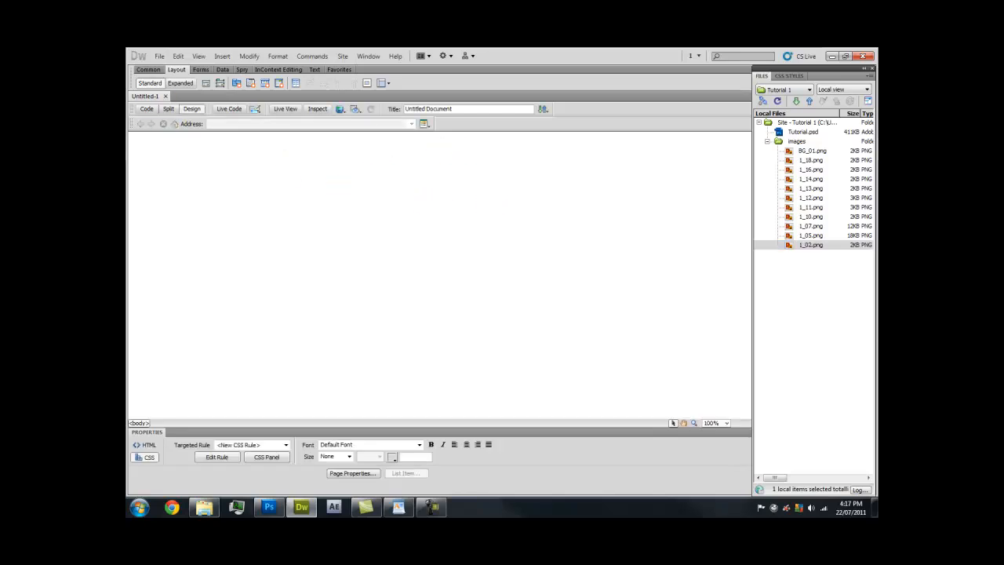
# Save the blank page as 1.html in the Tutorial site root
pyautogui.click(159, 57)
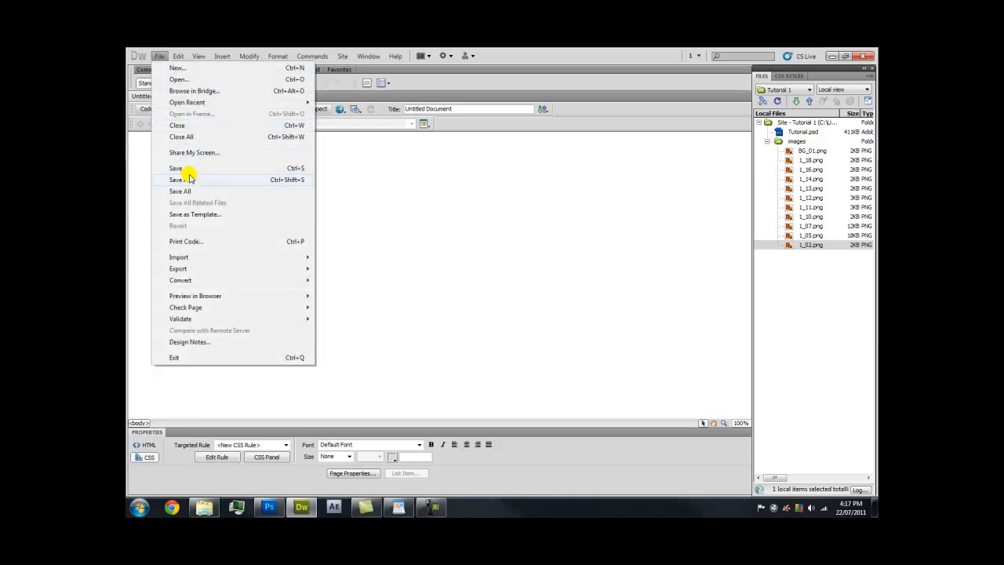
pyautogui.click(188, 173)
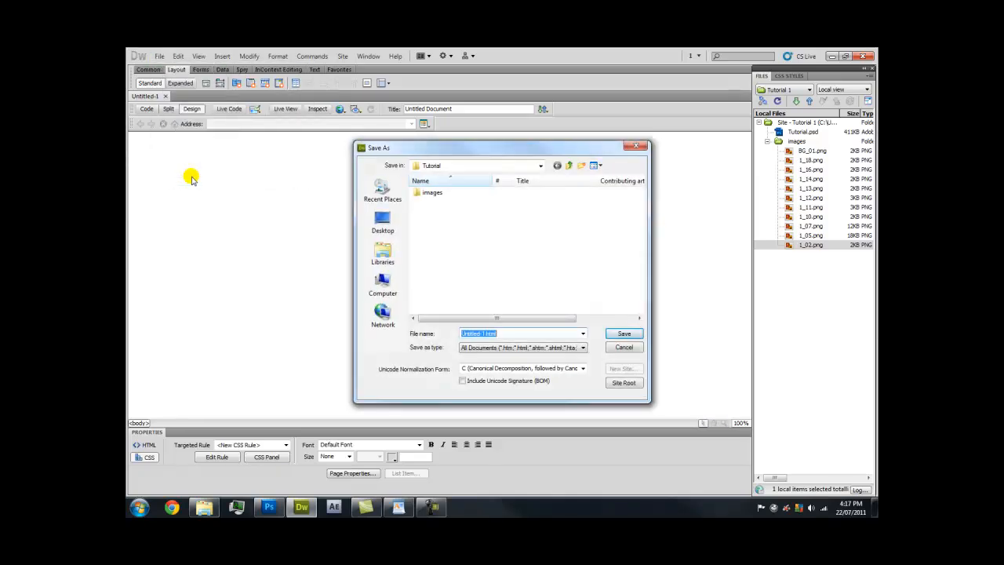
pyautogui.write('i')
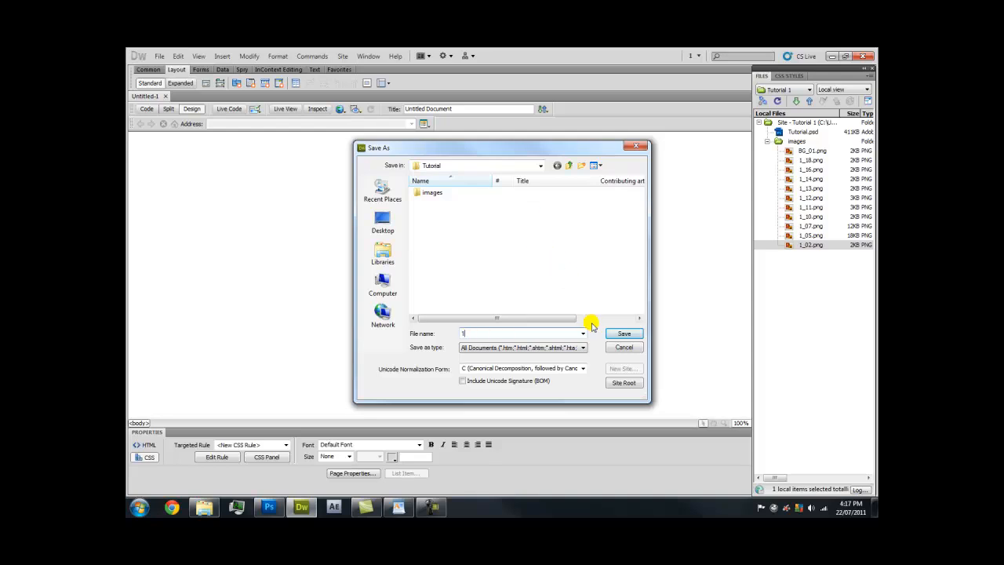
pyautogui.click(623, 333)
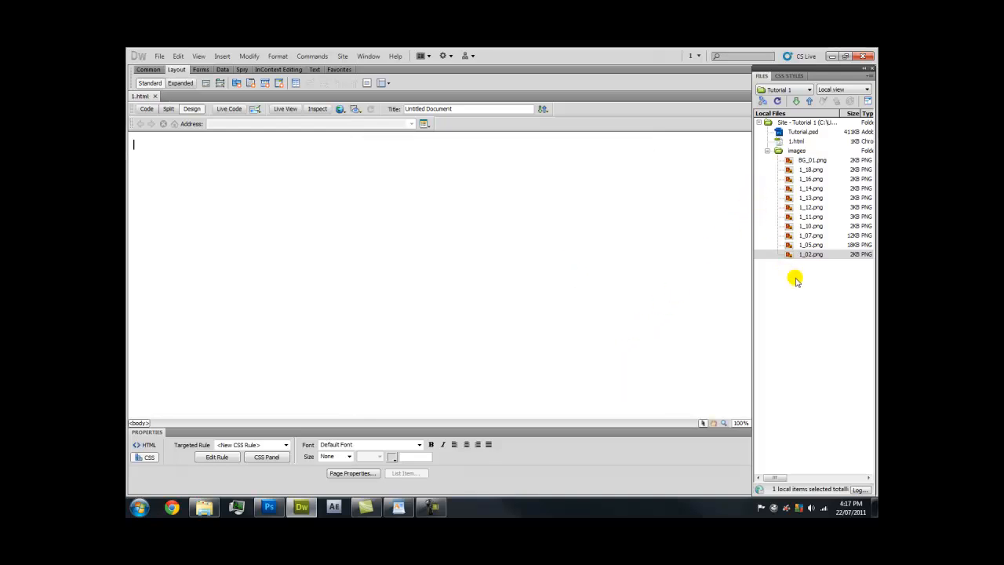
pyautogui.click(810, 141)
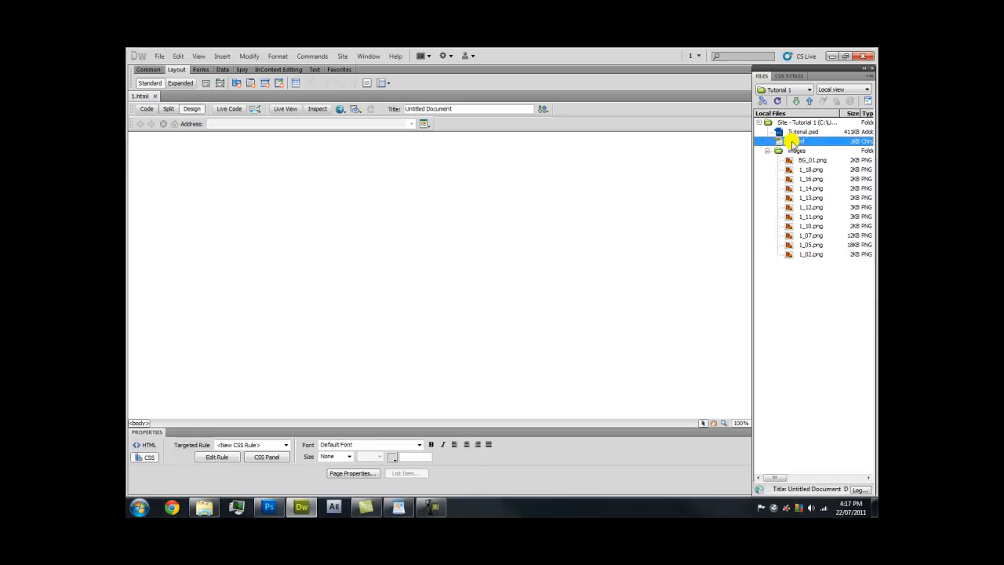
pyautogui.click(422, 194)
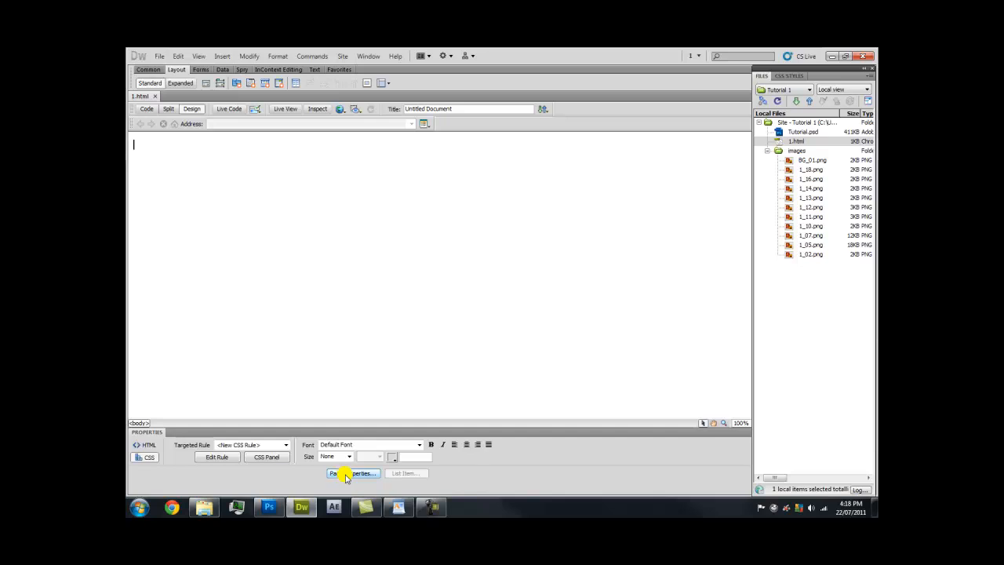
# In Page Properties, set Left, Top, Right and Bottom margins to 0 px and apply
pyautogui.click(248, 56)
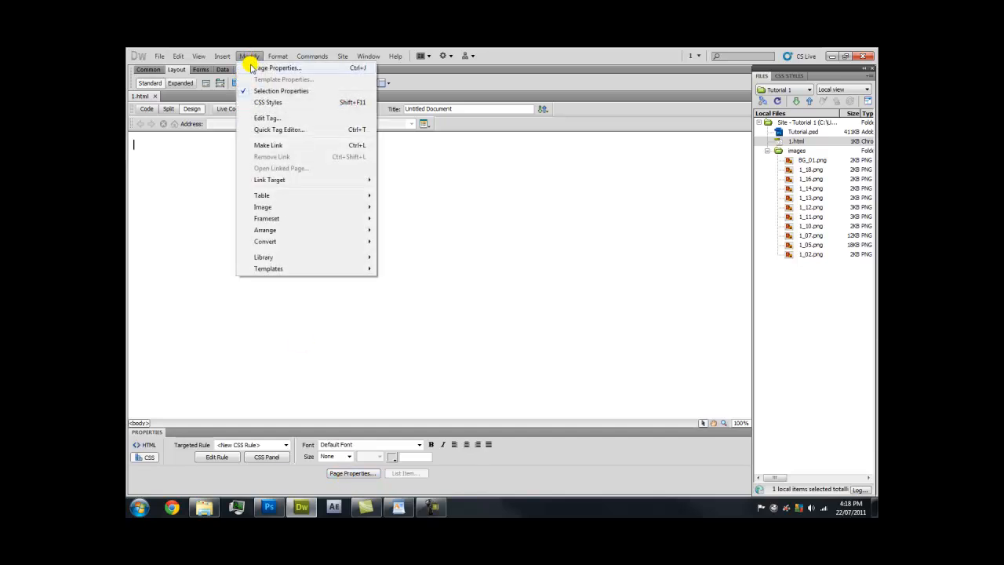
pyautogui.click(251, 69)
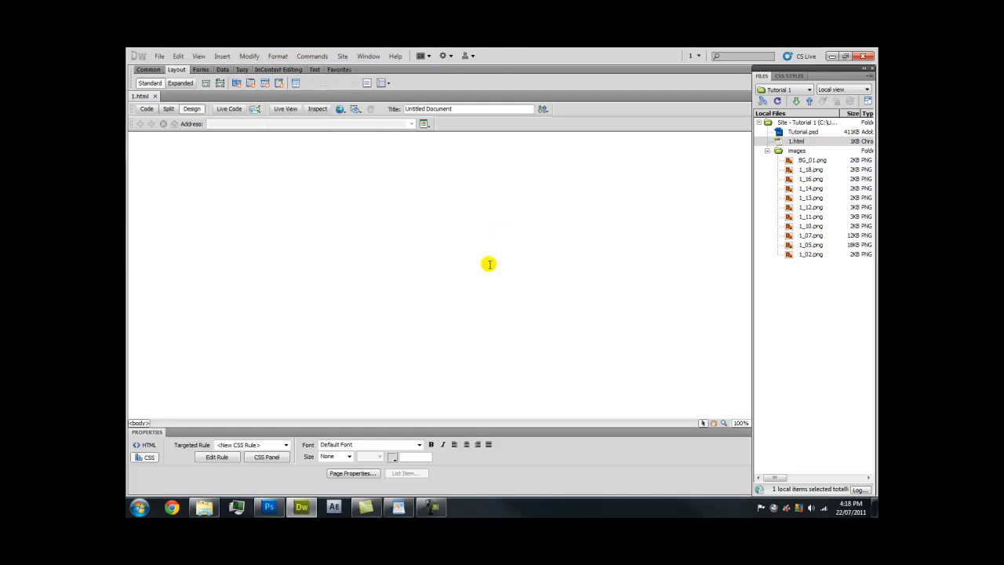
pyautogui.moveTo(462, 185); pyautogui.dragTo(431, 151)
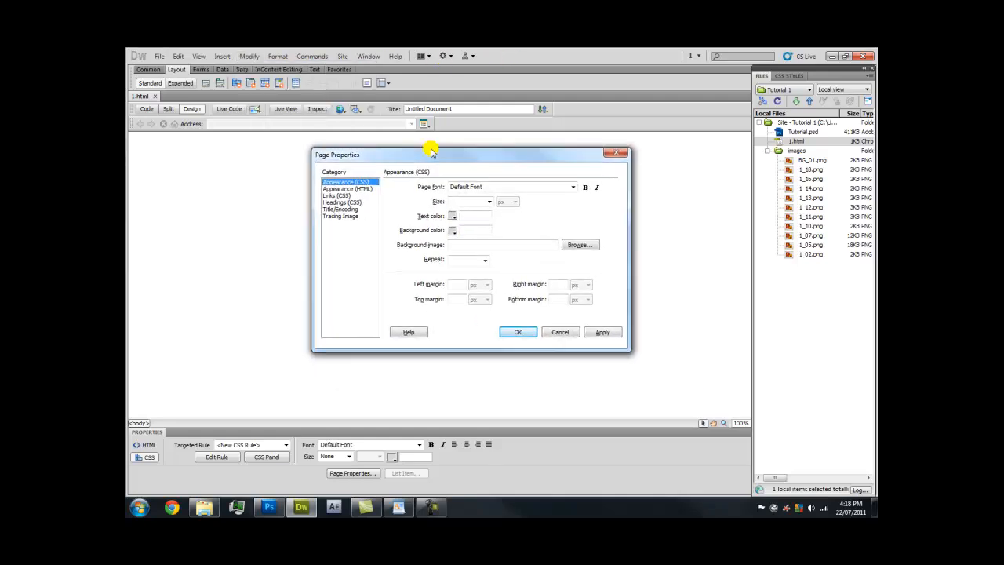
pyautogui.write('0')
pyautogui.click(458, 300)
pyautogui.write('0')
pyautogui.click(560, 298)
pyautogui.write('0')
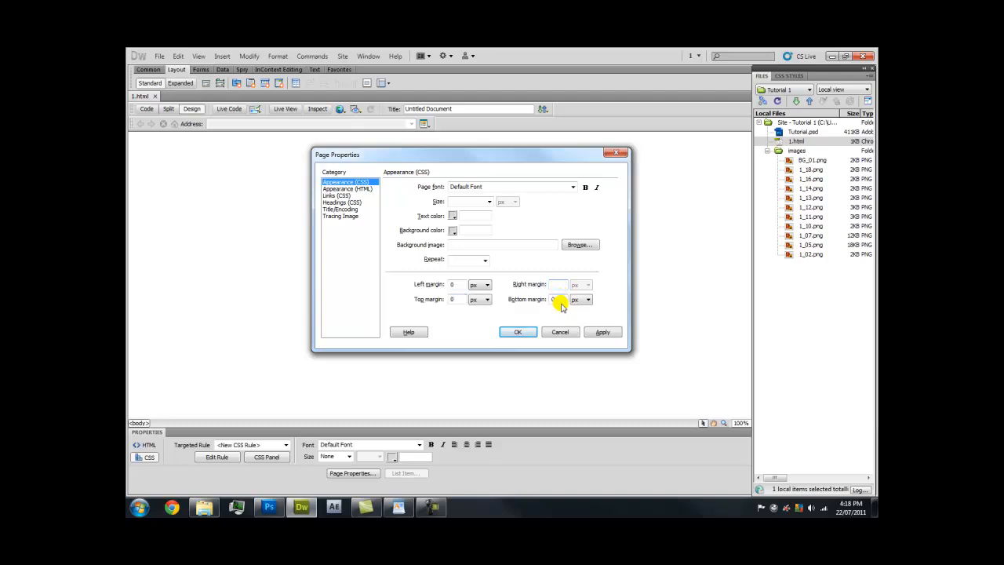
pyautogui.write('0')
pyautogui.click(609, 333)
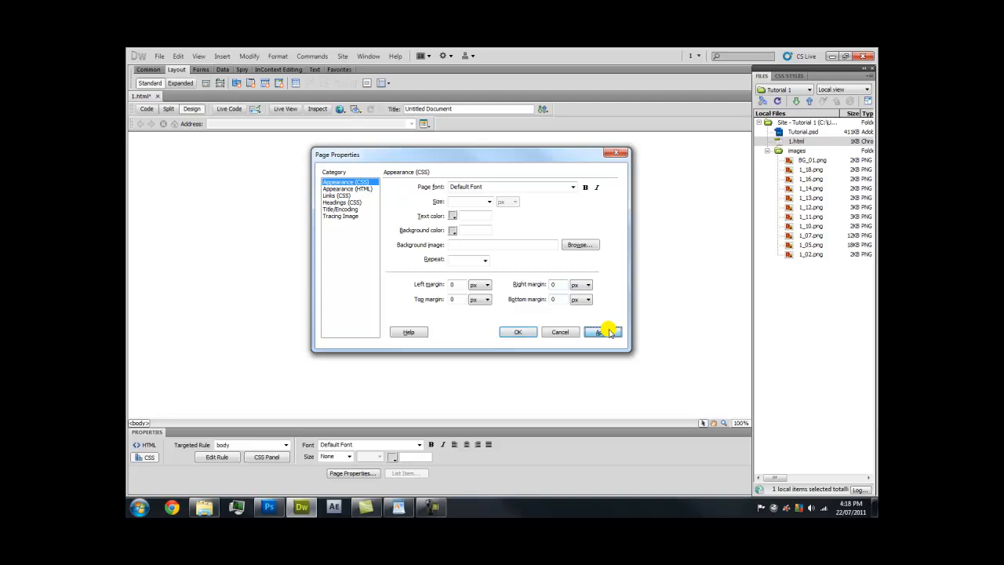
pyautogui.click(506, 332)
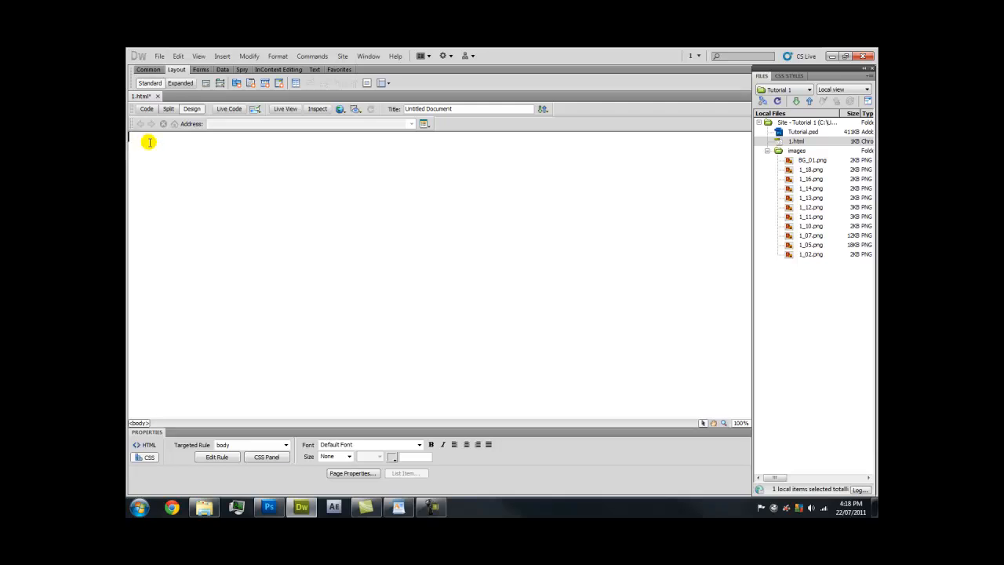
pyautogui.click(165, 109)
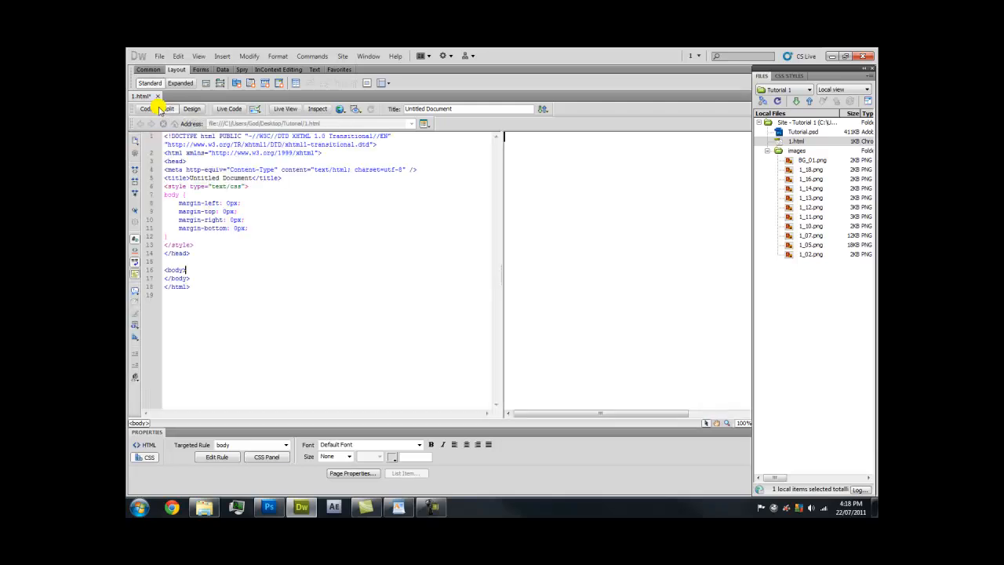
pyautogui.click(235, 275)
pyautogui.click(196, 256)
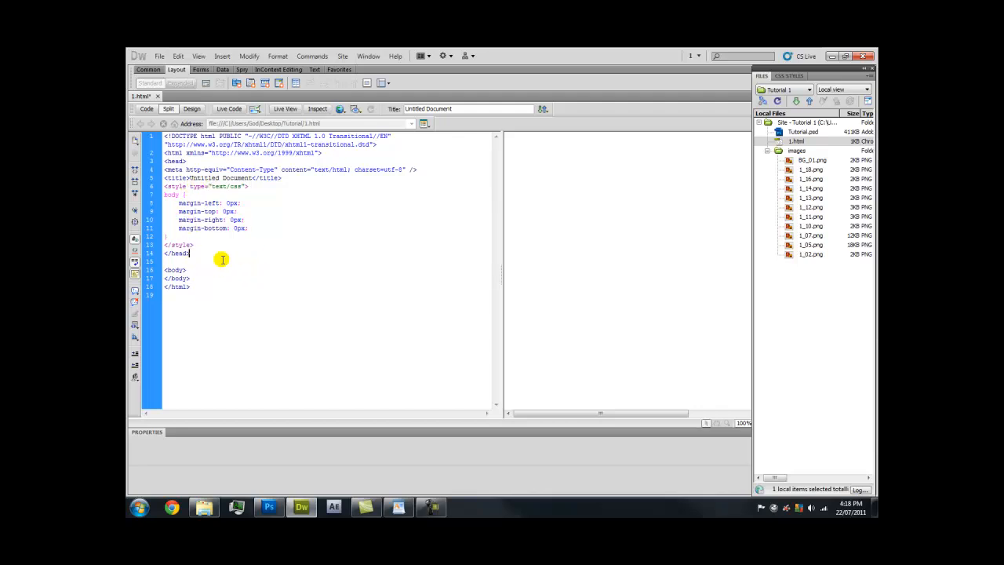
pyautogui.moveTo(262, 228); pyautogui.dragTo(176, 206)
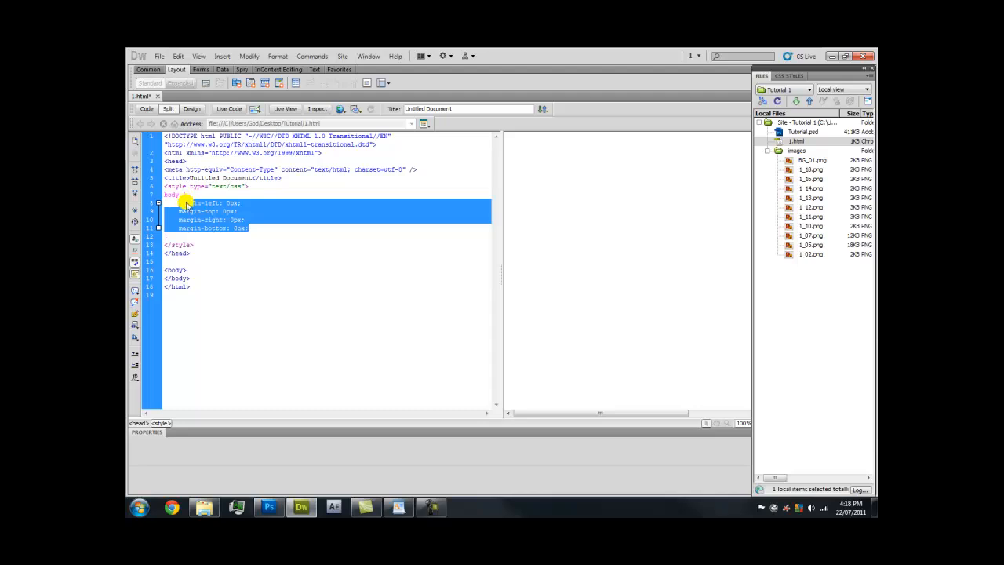
pyautogui.moveTo(179, 204)
pyautogui.mouseDown()
pyautogui.moveTo(225, 227)
pyautogui.moveTo(258, 227)
pyautogui.moveTo(182, 201)
pyautogui.mouseUp()
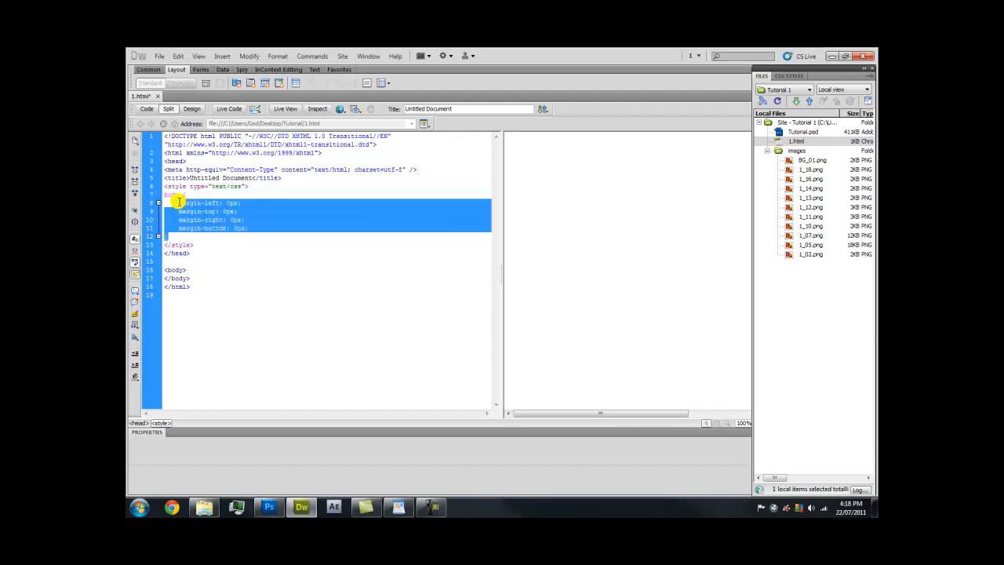
pyautogui.click(192, 110)
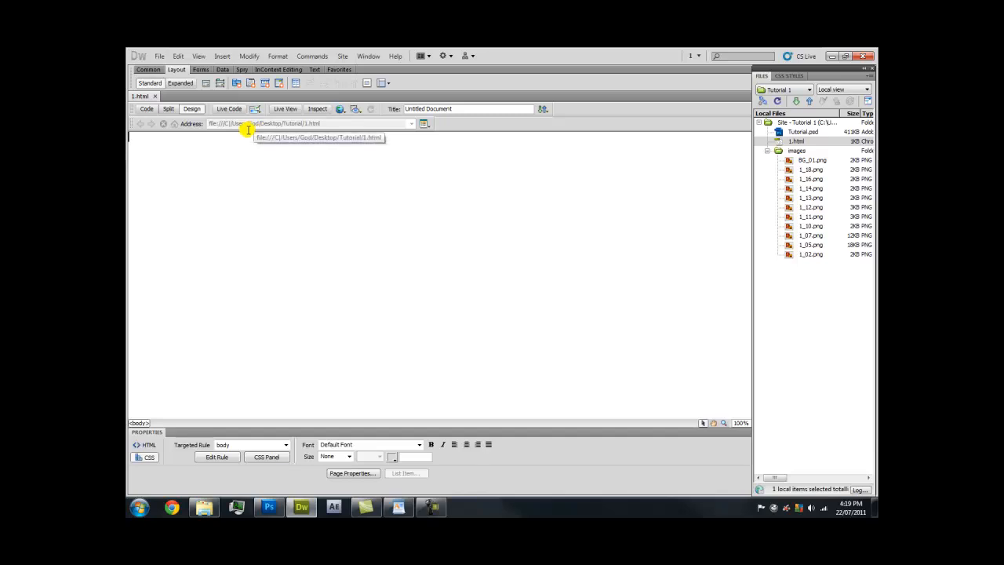
# Start a new div tag at the insertion point and give it the ID Container
pyautogui.click(221, 55)
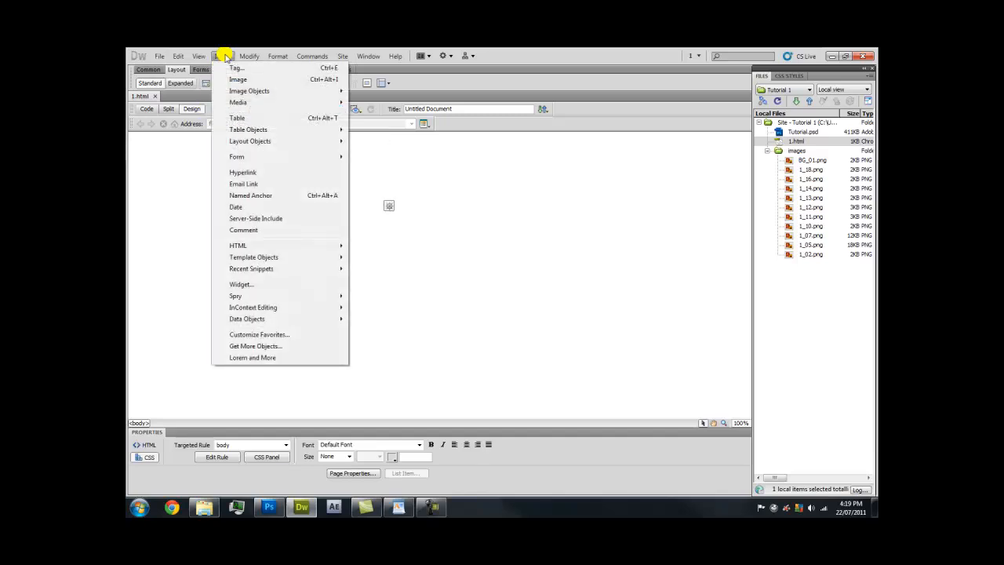
pyautogui.moveTo(244, 142)
pyautogui.click(363, 142)
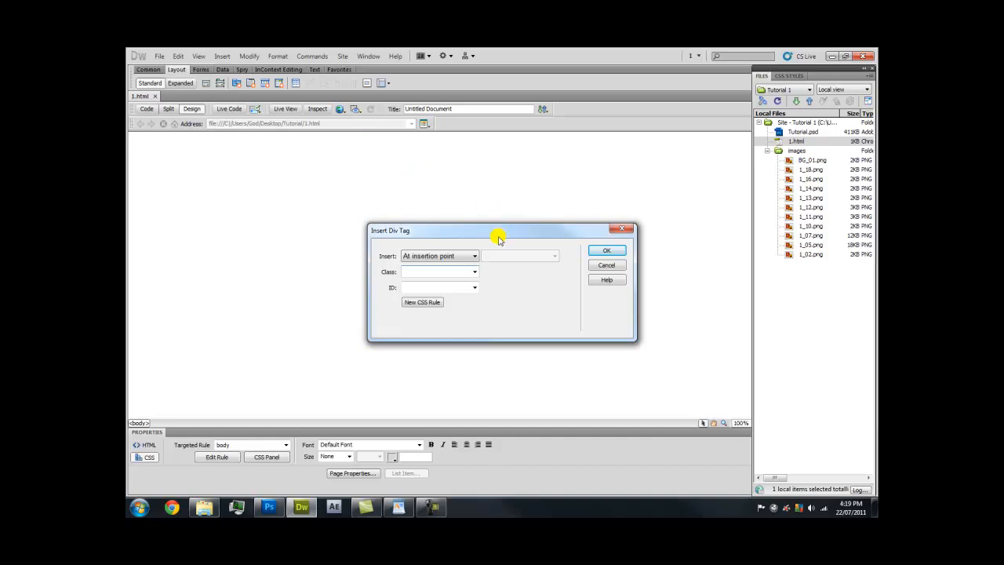
pyautogui.click(463, 255)
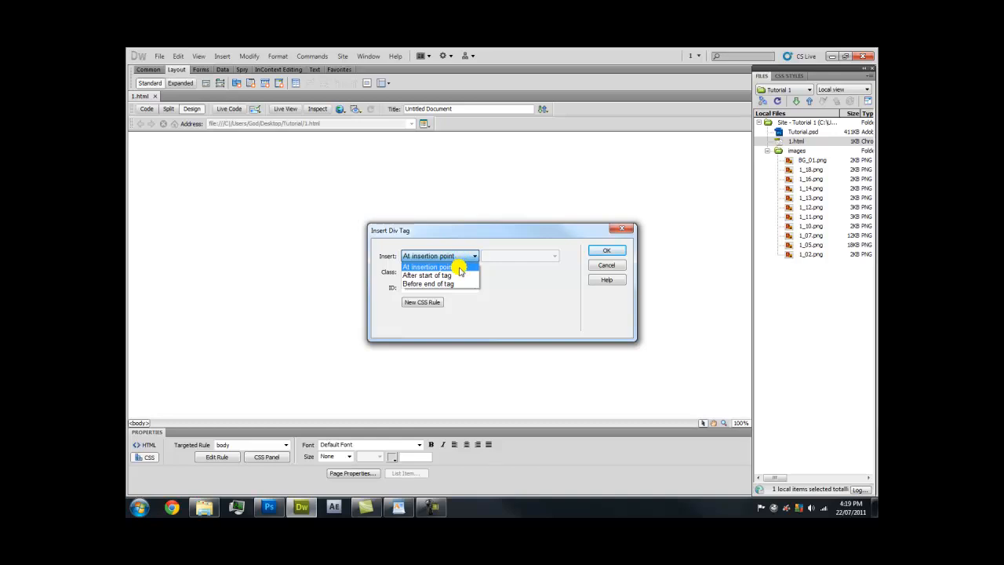
pyautogui.click(461, 267)
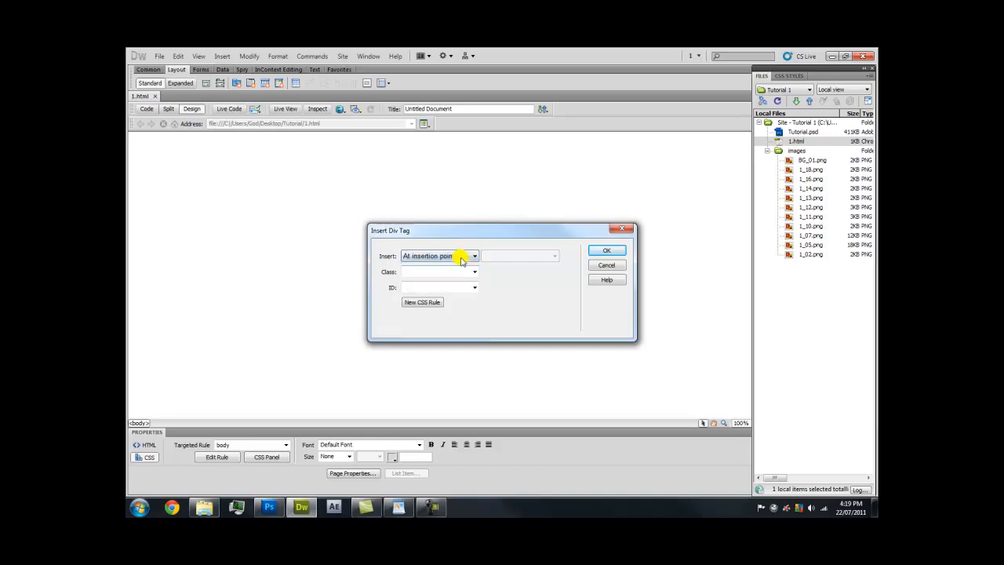
pyautogui.press('capslock')
pyautogui.write('Container')
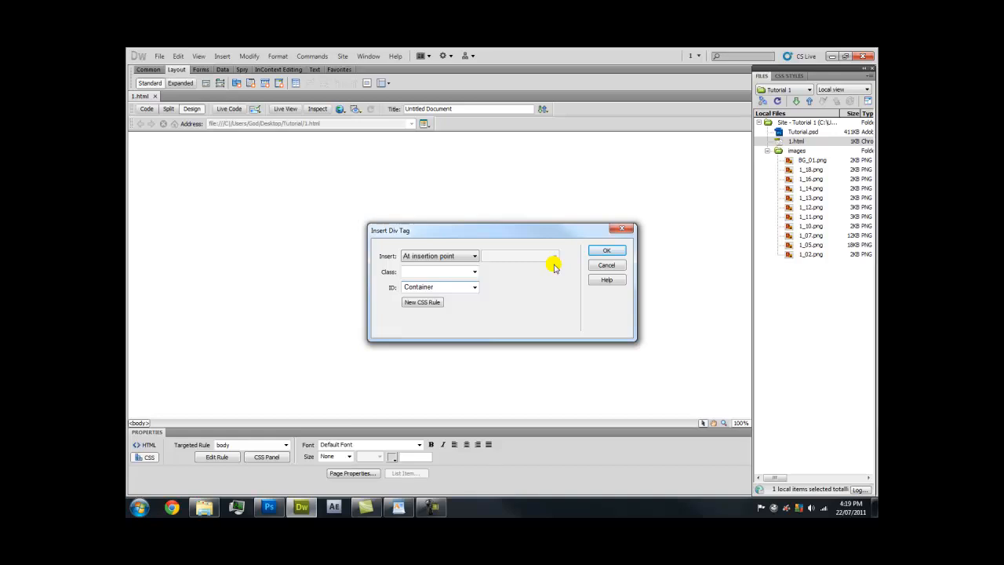
# Create the #Container CSS rule and set its box width to auto
pyautogui.click(441, 304)
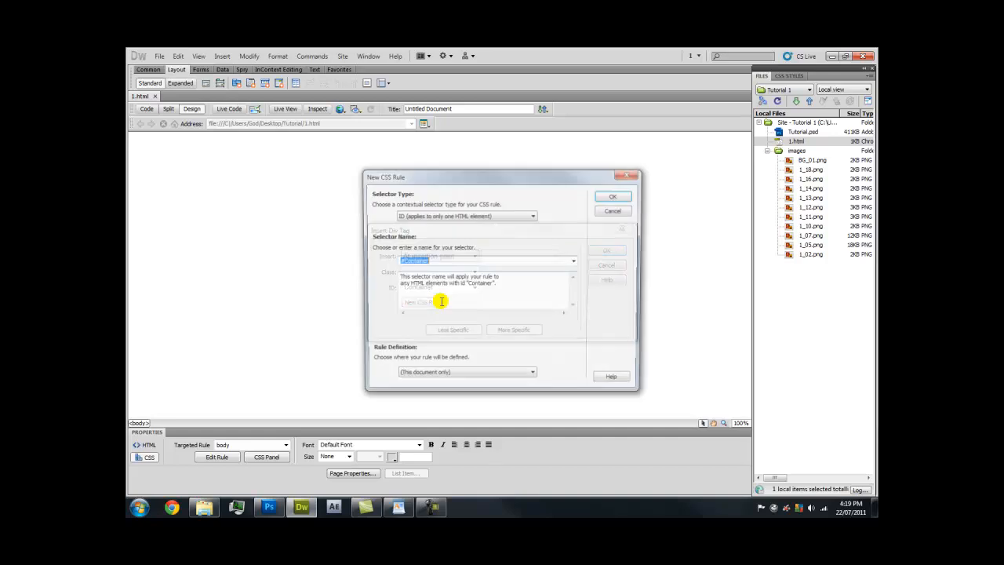
pyautogui.click(608, 193)
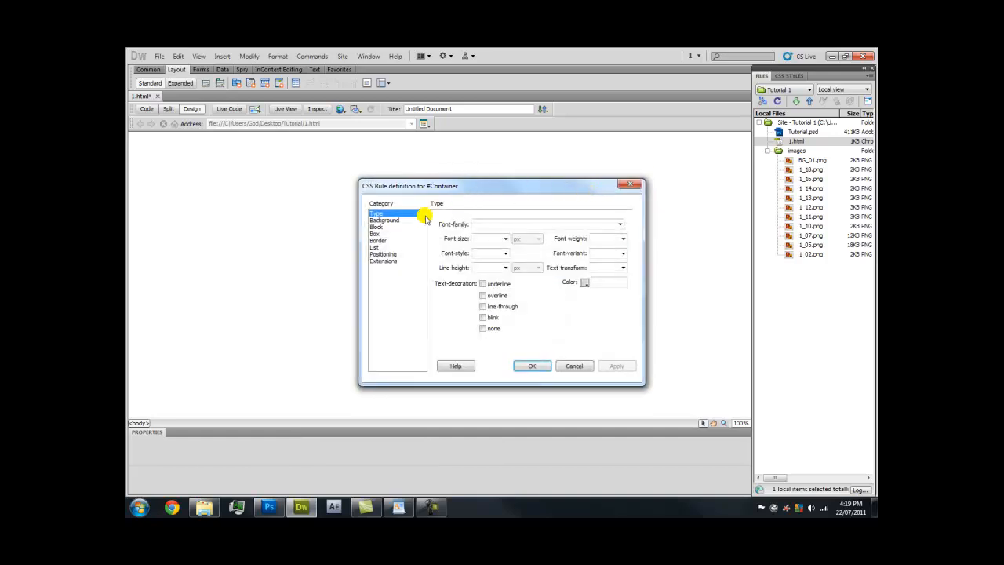
pyautogui.moveTo(437, 188); pyautogui.dragTo(440, 167)
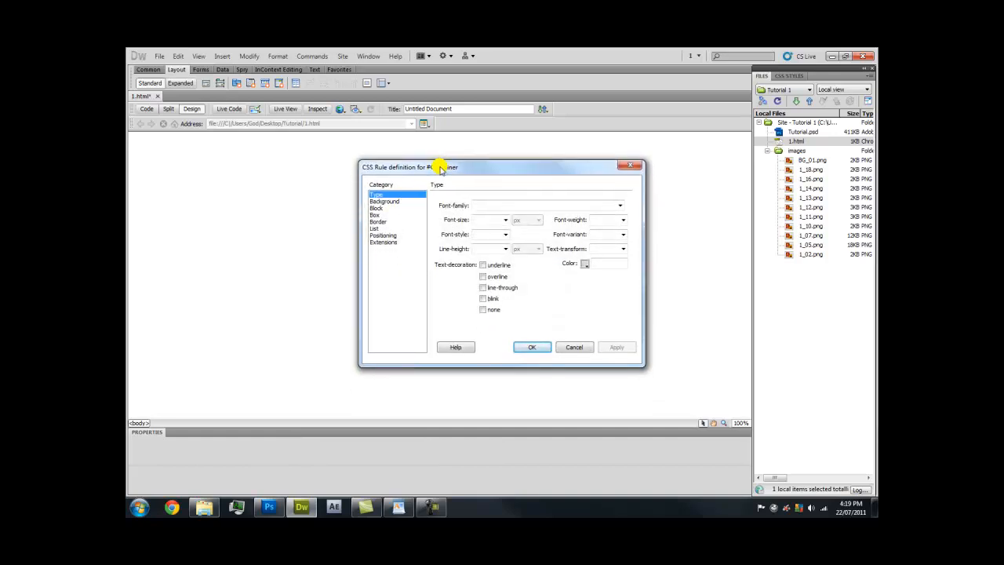
pyautogui.click(376, 215)
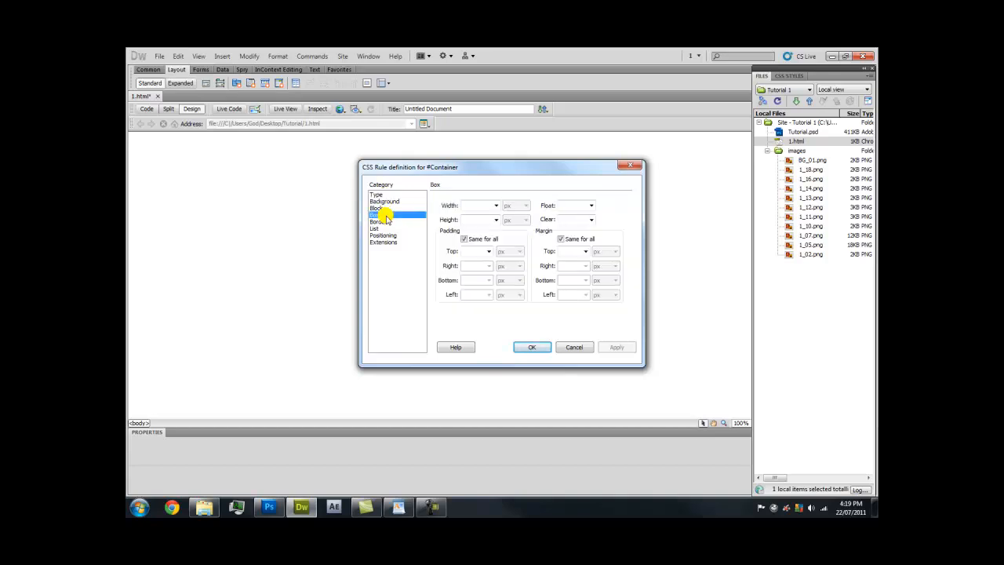
pyautogui.click(495, 205)
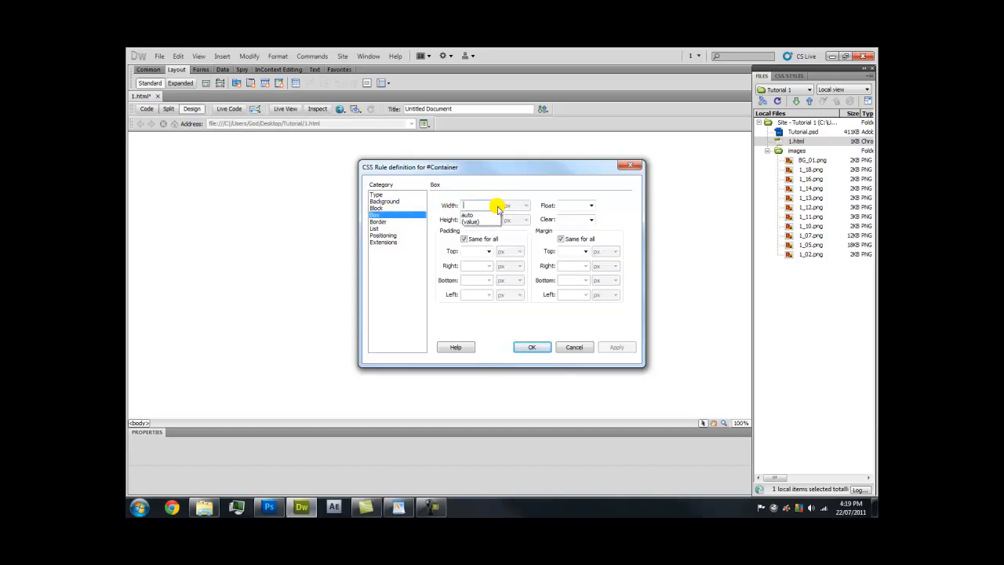
pyautogui.click(486, 214)
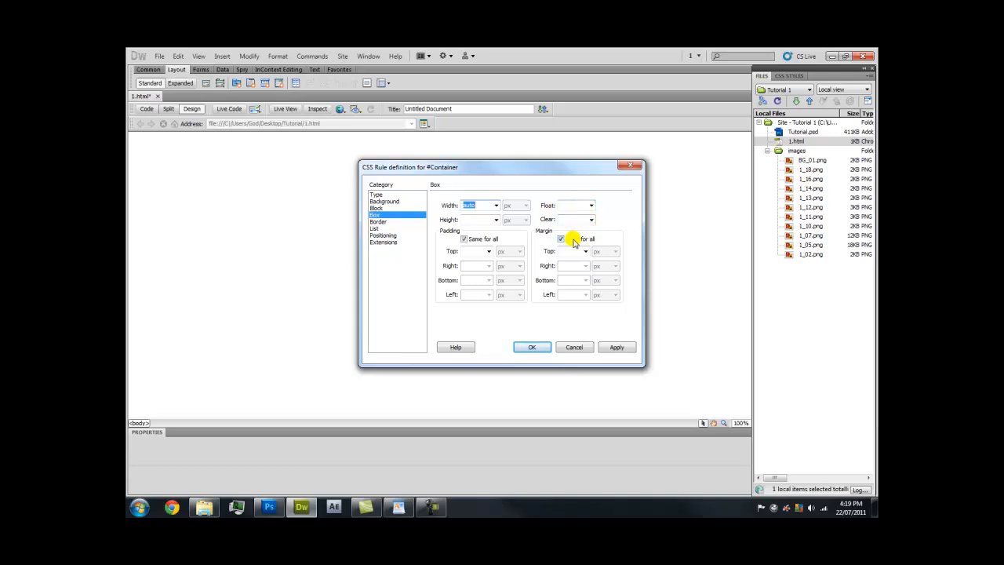
# Set the Container's right and left margins to auto, then insert the div
pyautogui.click(584, 266)
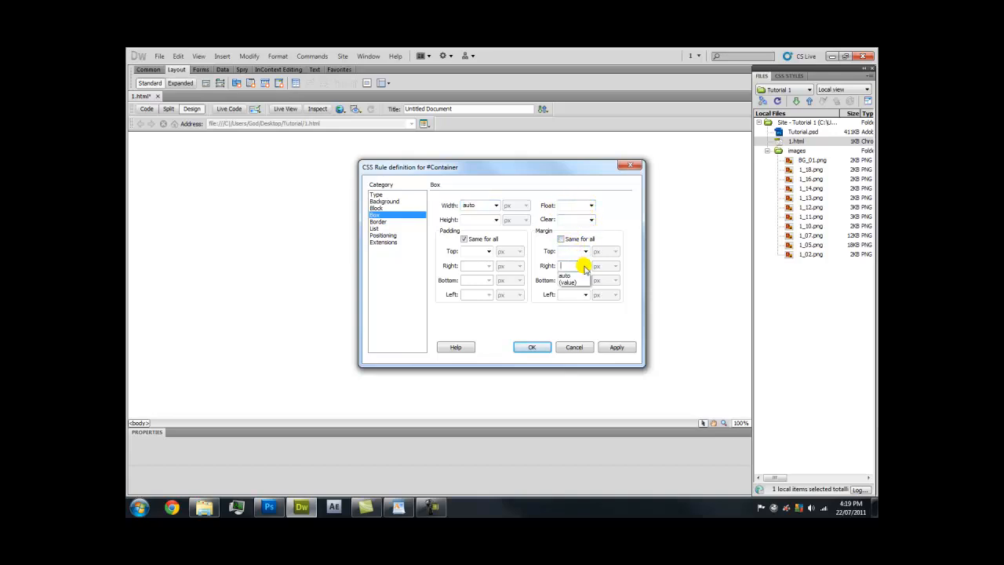
pyautogui.click(582, 274)
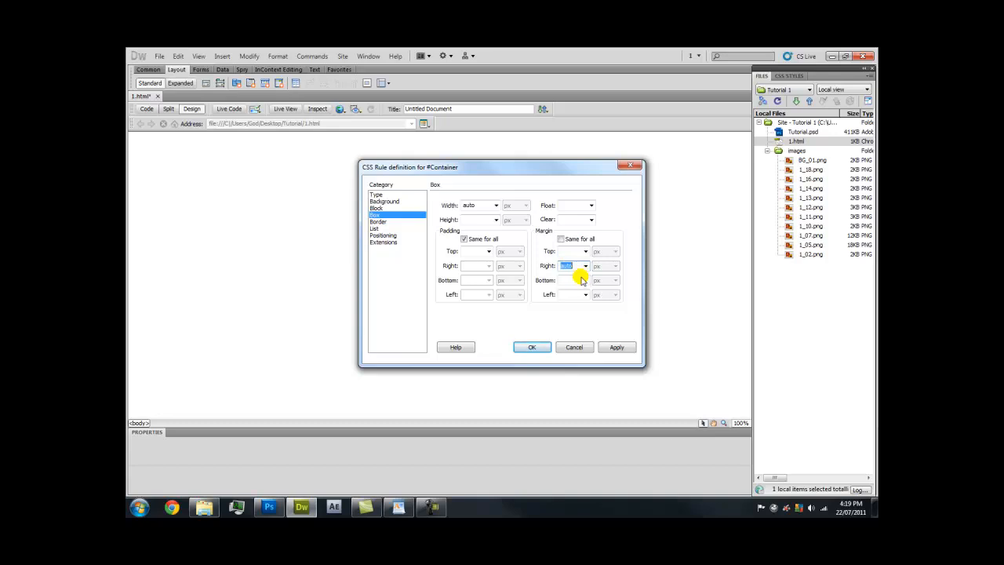
pyautogui.click(584, 294)
pyautogui.click(583, 305)
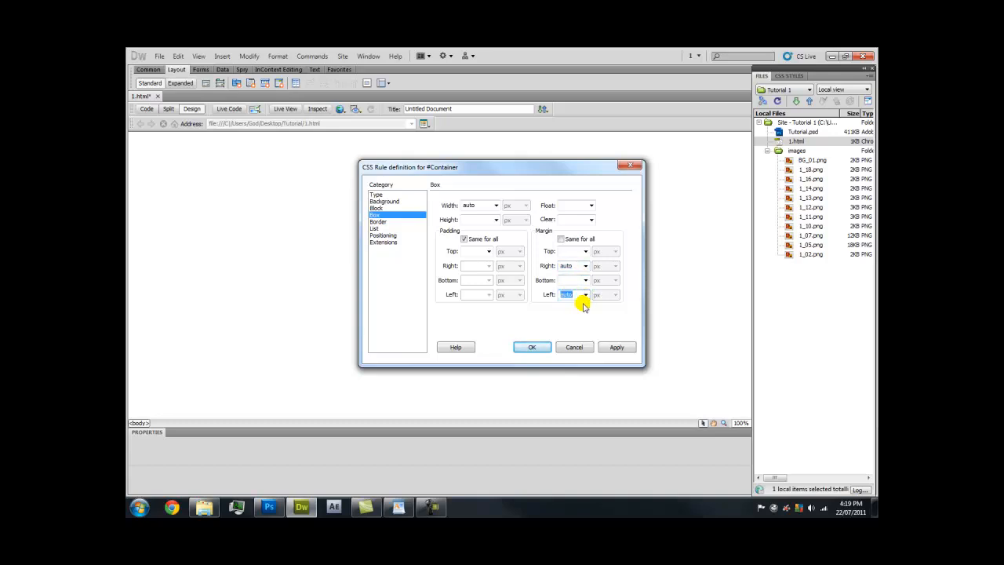
pyautogui.click(610, 347)
pyautogui.click(531, 346)
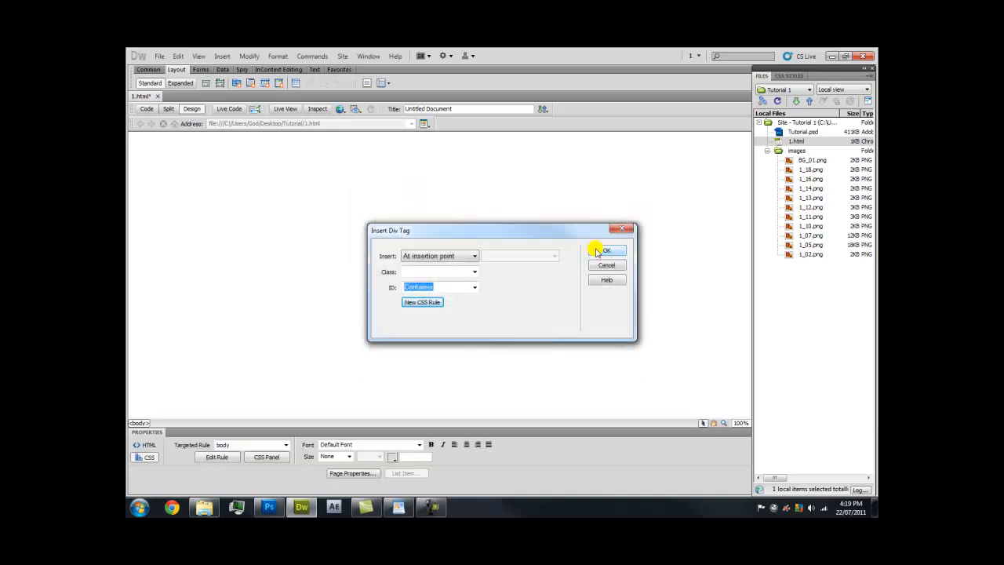
pyautogui.click(604, 250)
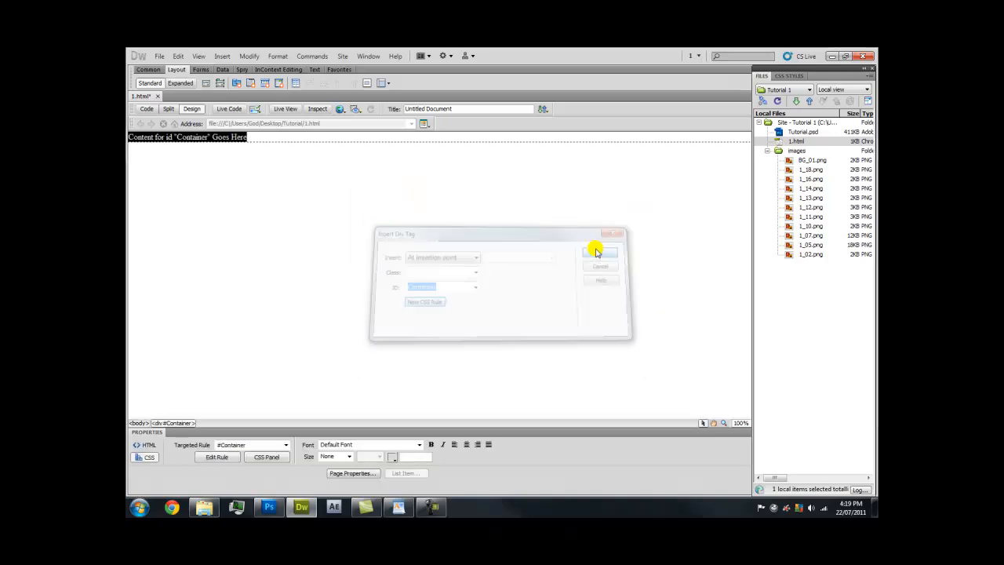
# Delete the placeholder text from the Container div
pyautogui.click(261, 137)
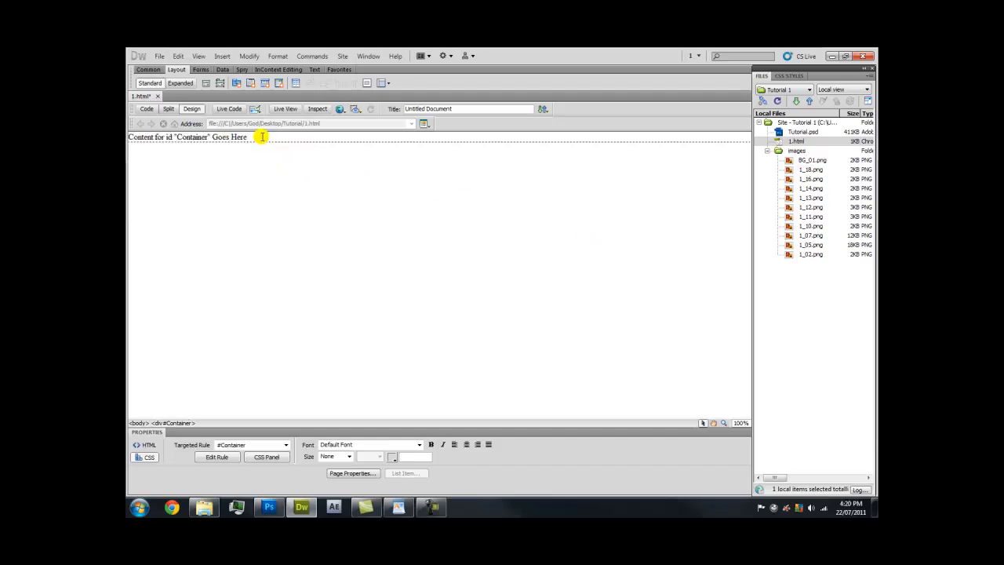
pyautogui.tripleClick(278, 135)
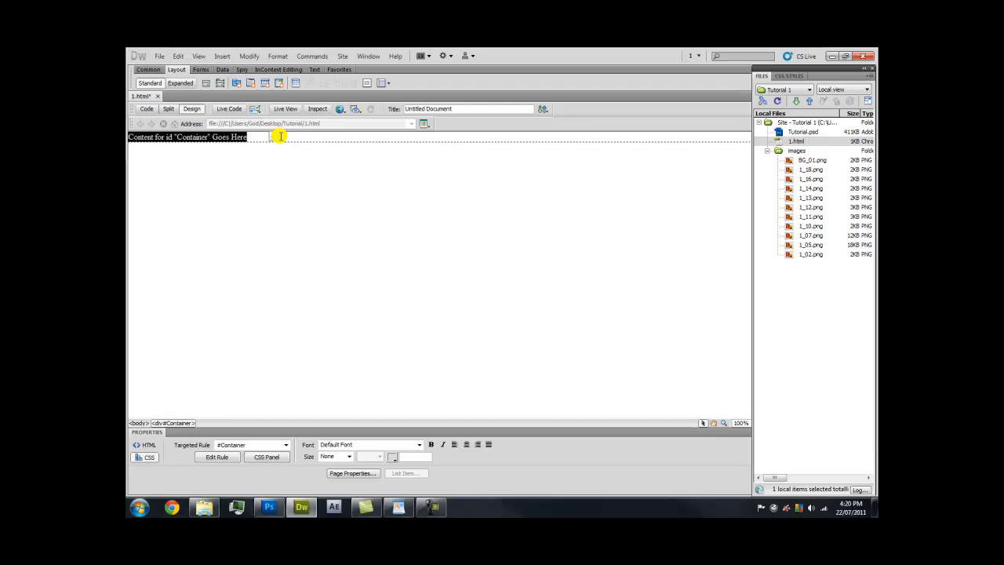
pyautogui.press('BackSpace')
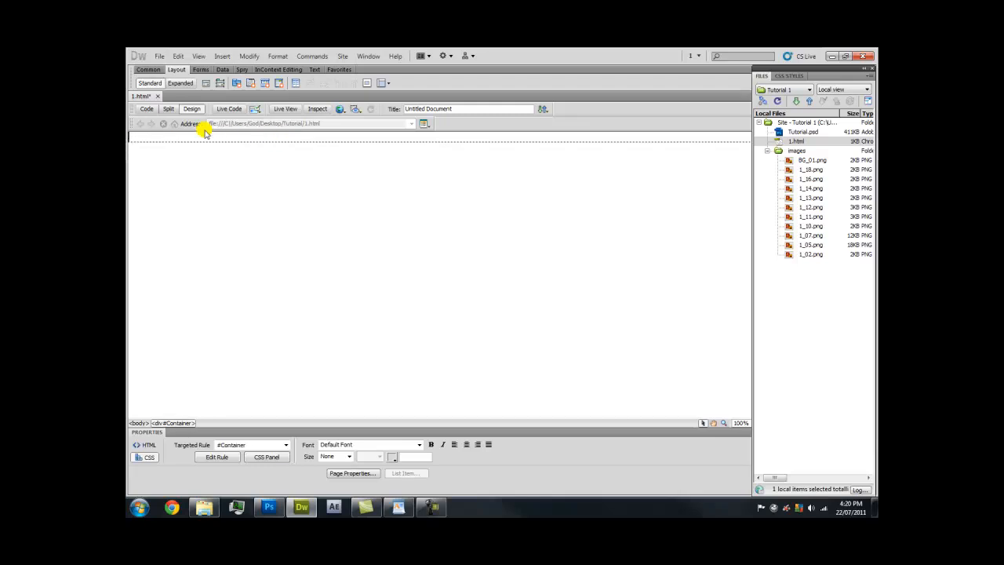
# Check in Split view that the Container div's code is empty, then return to Design view
pyautogui.click(170, 109)
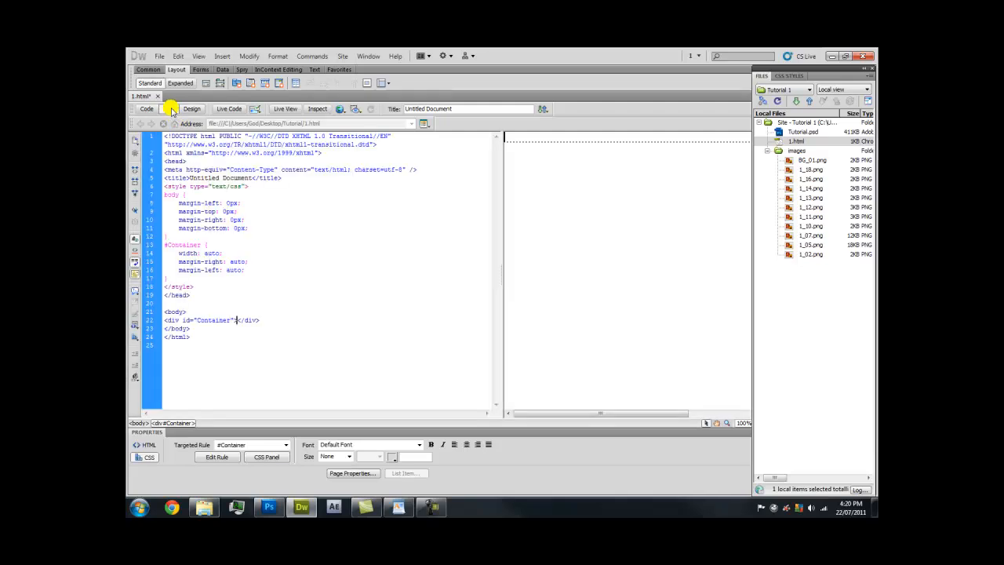
pyautogui.moveTo(189, 311); pyautogui.dragTo(165, 310)
pyautogui.moveTo(269, 320); pyautogui.dragTo(170, 319)
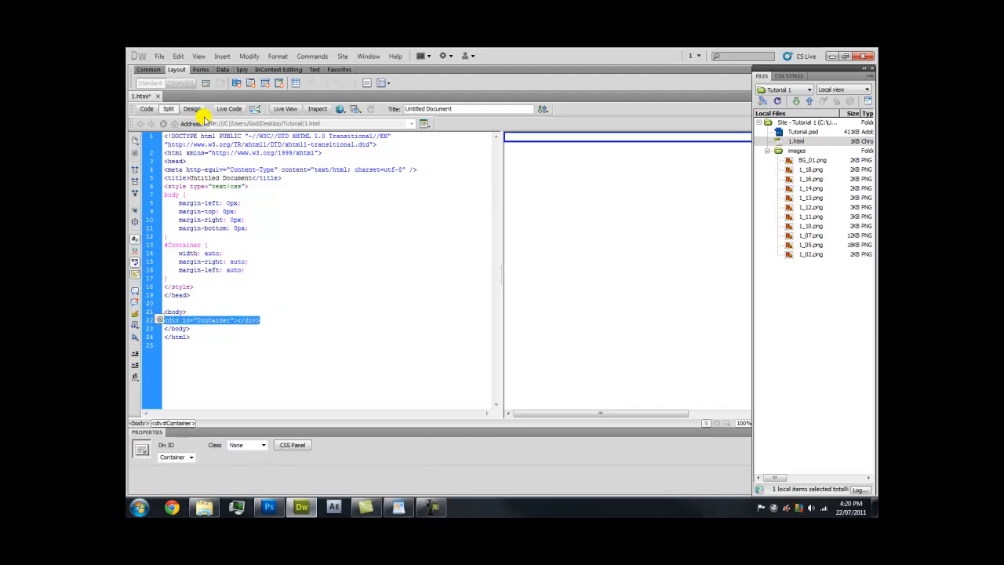
pyautogui.click(238, 320)
pyautogui.click(228, 320)
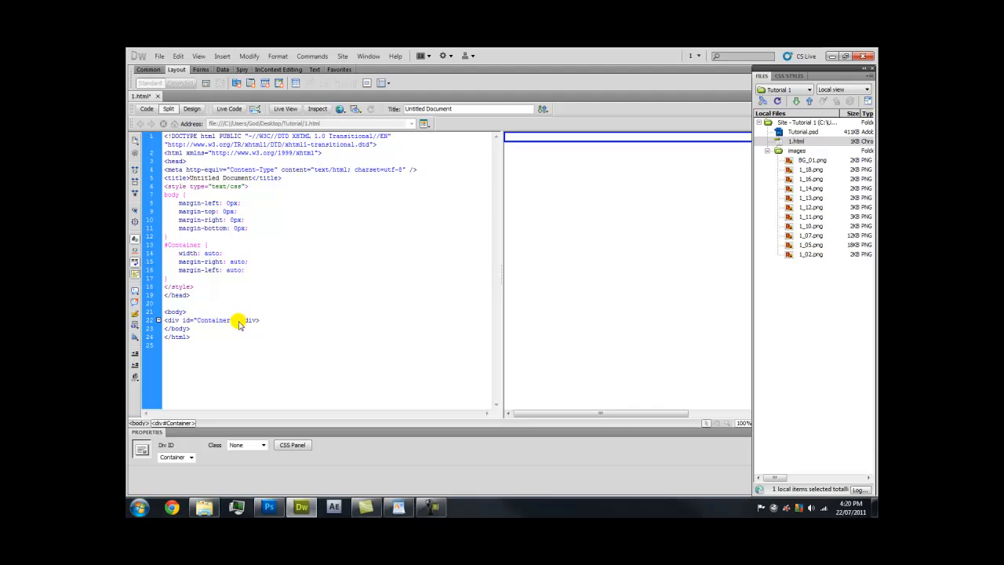
pyautogui.click(238, 320)
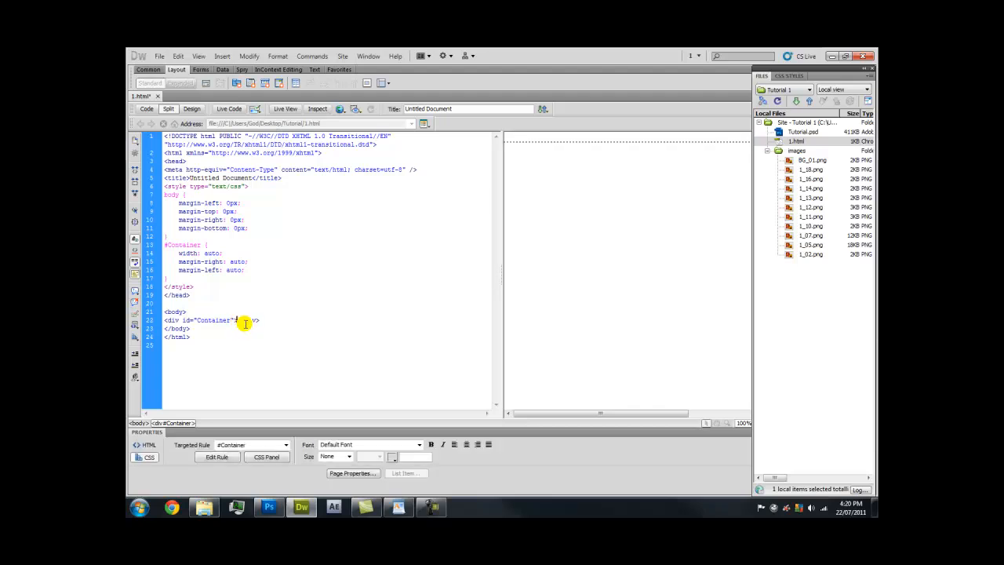
pyautogui.click(196, 109)
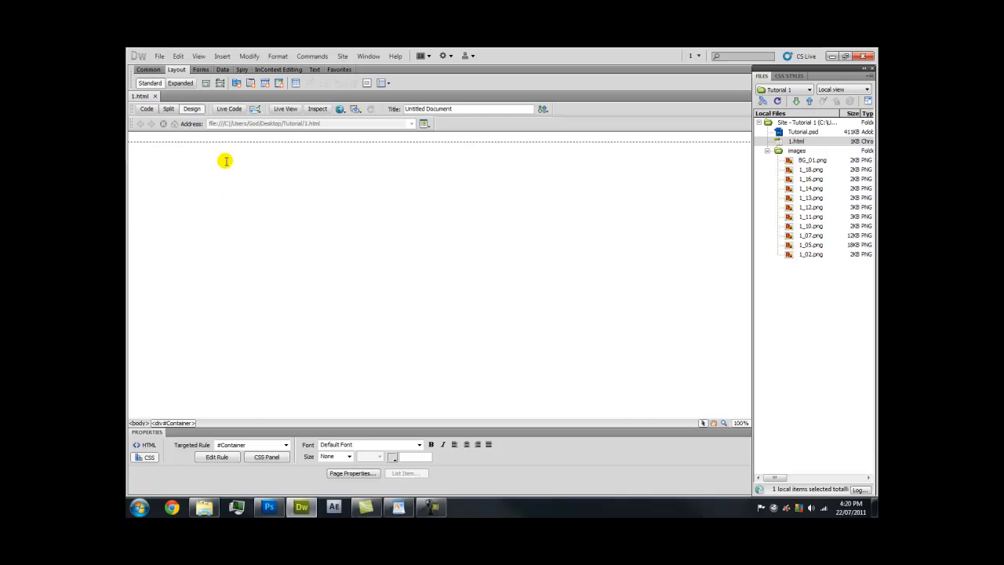
pyautogui.click(222, 56)
# Start a div with ID Holder placed after the start of <div id="Container">
pyautogui.moveTo(263, 142)
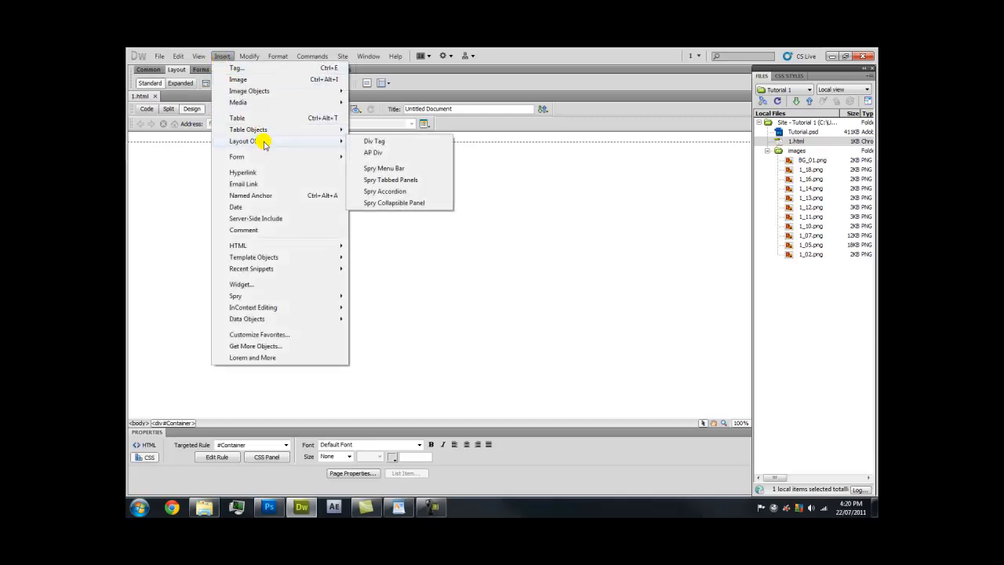
pyautogui.click(370, 138)
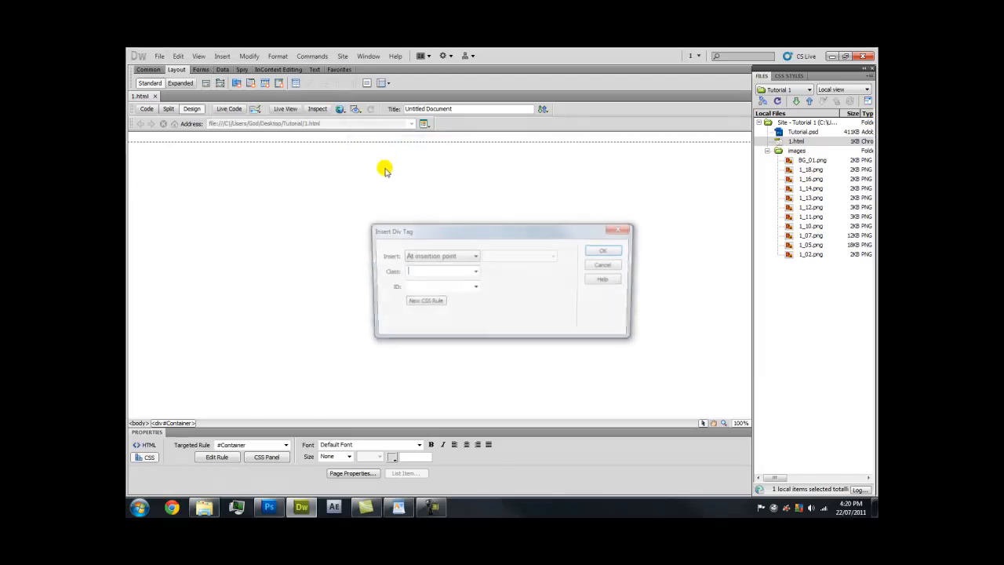
pyautogui.click(448, 255)
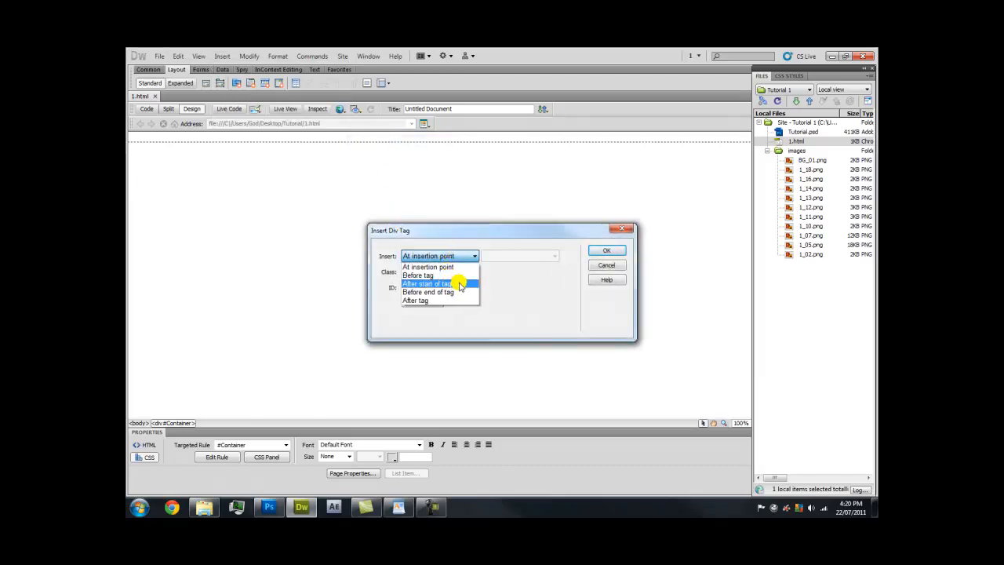
pyautogui.click(459, 284)
pyautogui.click(520, 257)
pyautogui.click(522, 268)
pyautogui.click(454, 289)
pyautogui.press('capslock')
pyautogui.write('Holder')
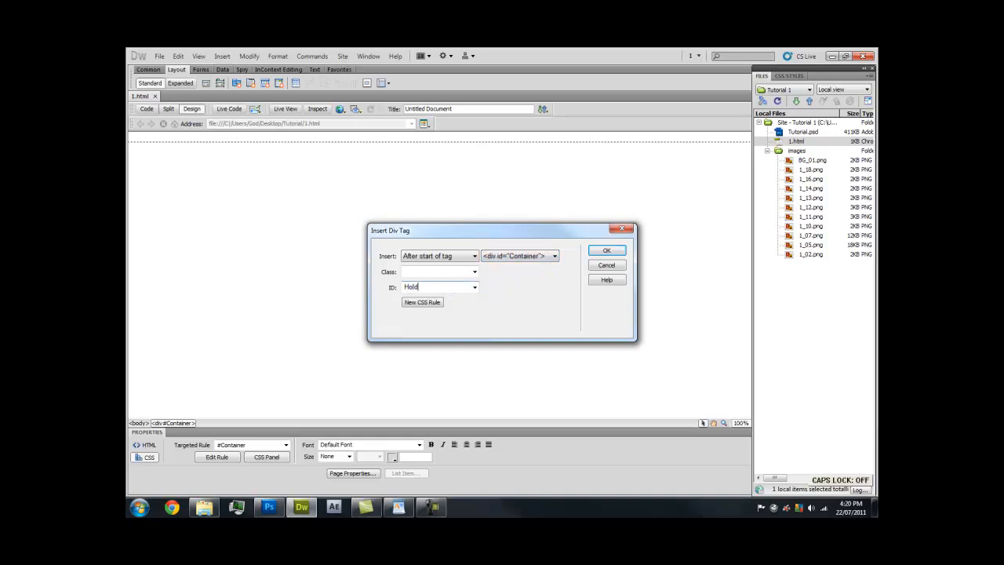
# Create the #Holder CSS rule and clear its Box width for a custom value
pyautogui.click(442, 301)
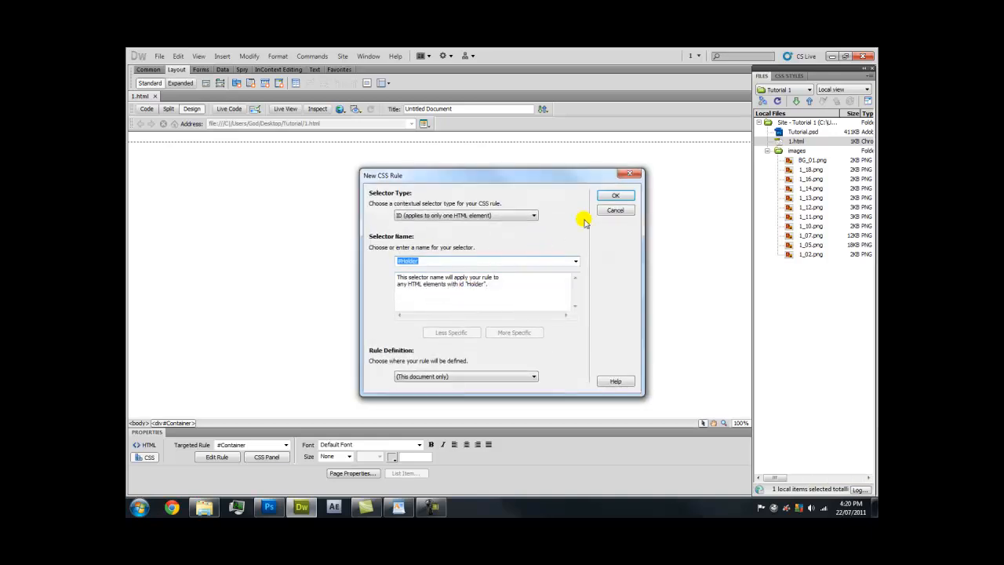
pyautogui.click(612, 197)
pyautogui.click(396, 234)
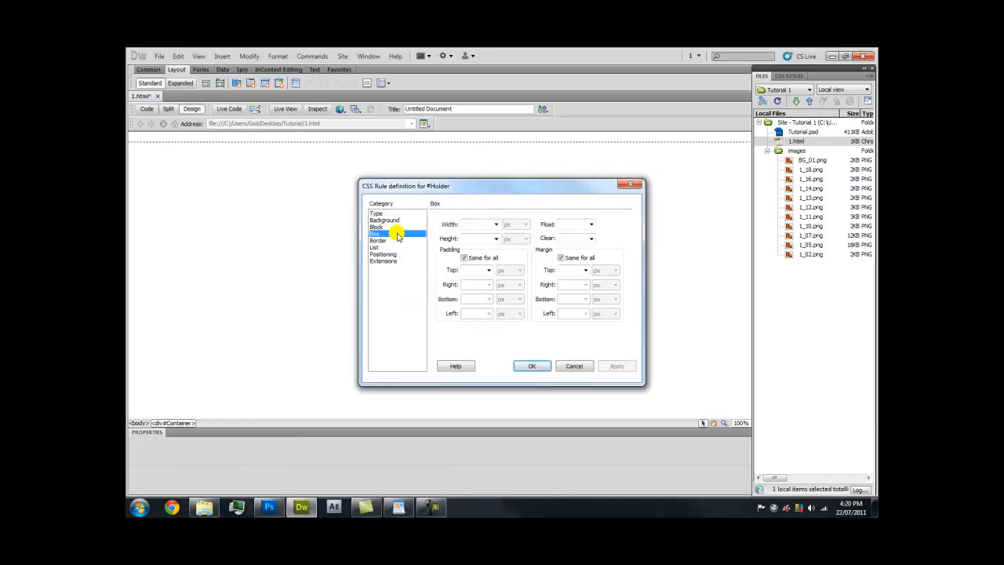
pyautogui.click(496, 224)
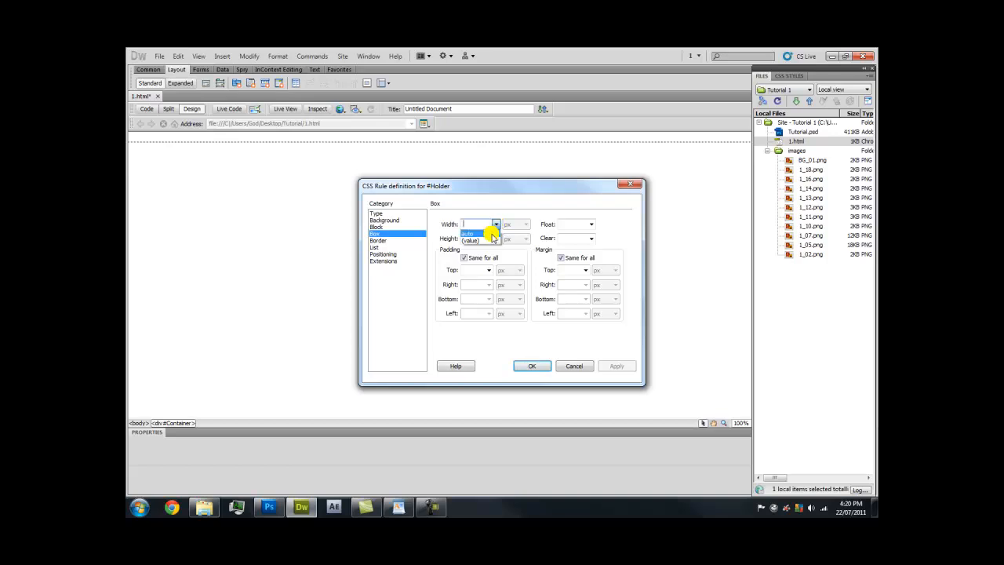
pyautogui.click(481, 223)
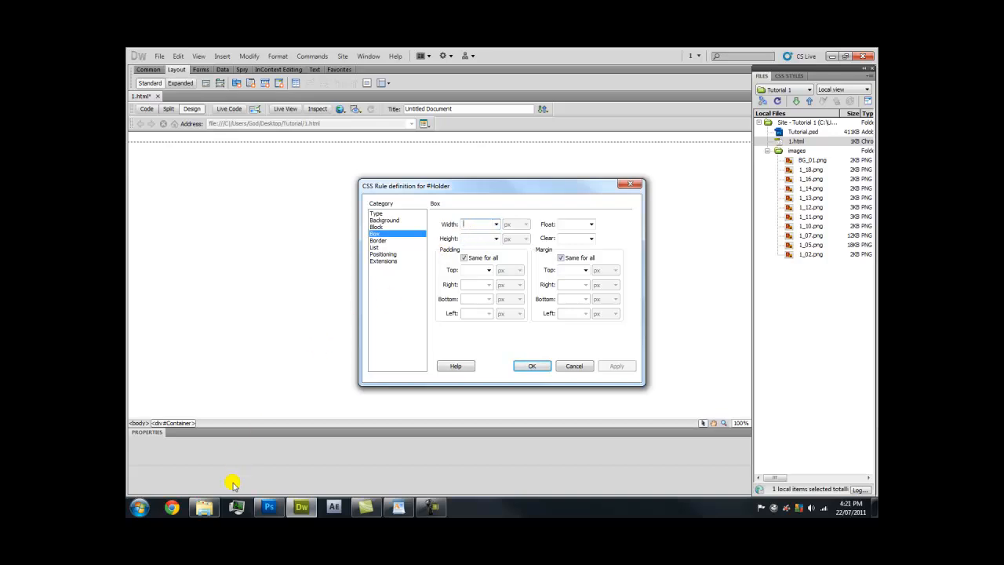
# Confirm in Tutorial's images folder that the 1_02.png slice measures 900 x 30
pyautogui.click(211, 507)
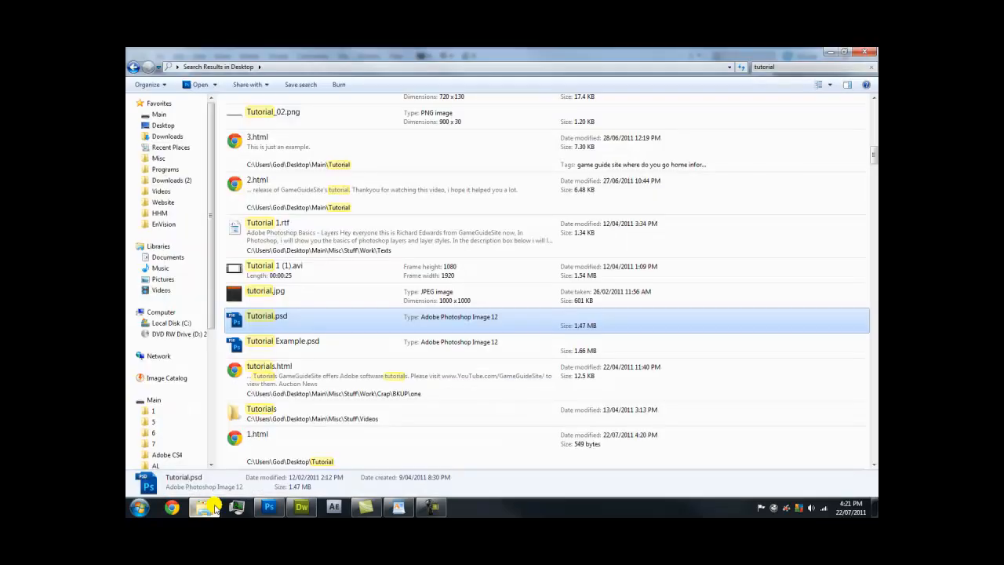
pyautogui.click(162, 124)
pyautogui.click(172, 116)
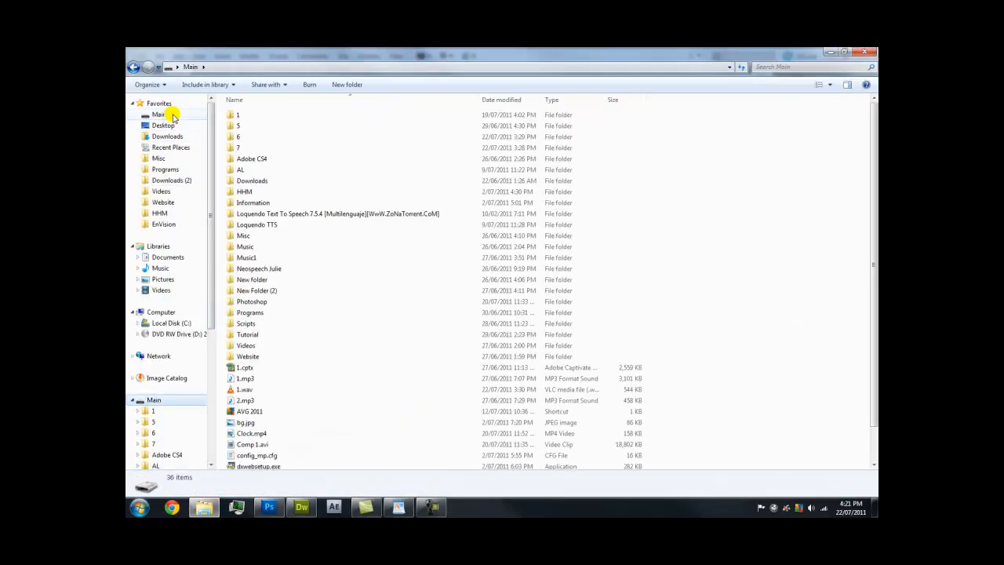
pyautogui.click(171, 127)
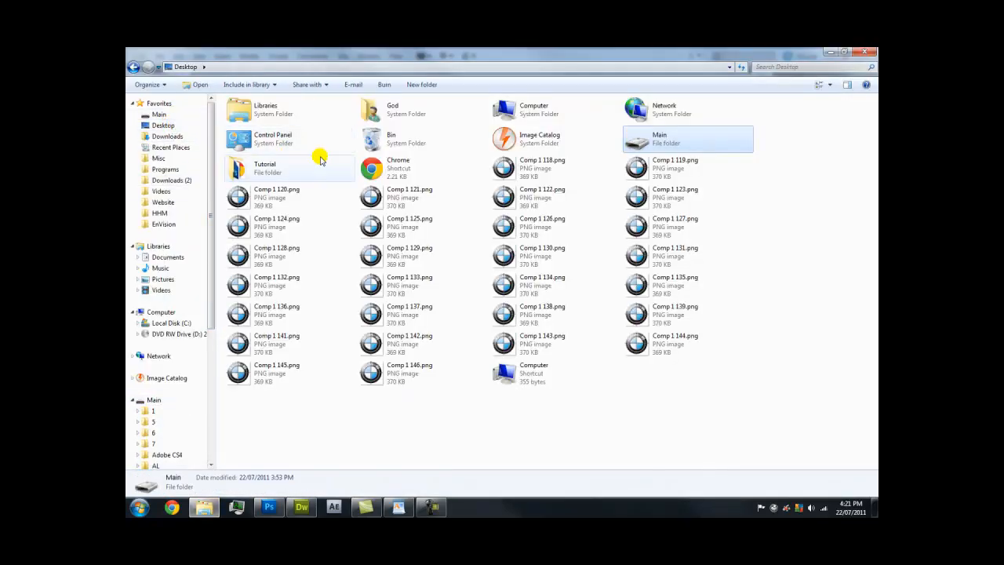
pyautogui.doubleClick(297, 168)
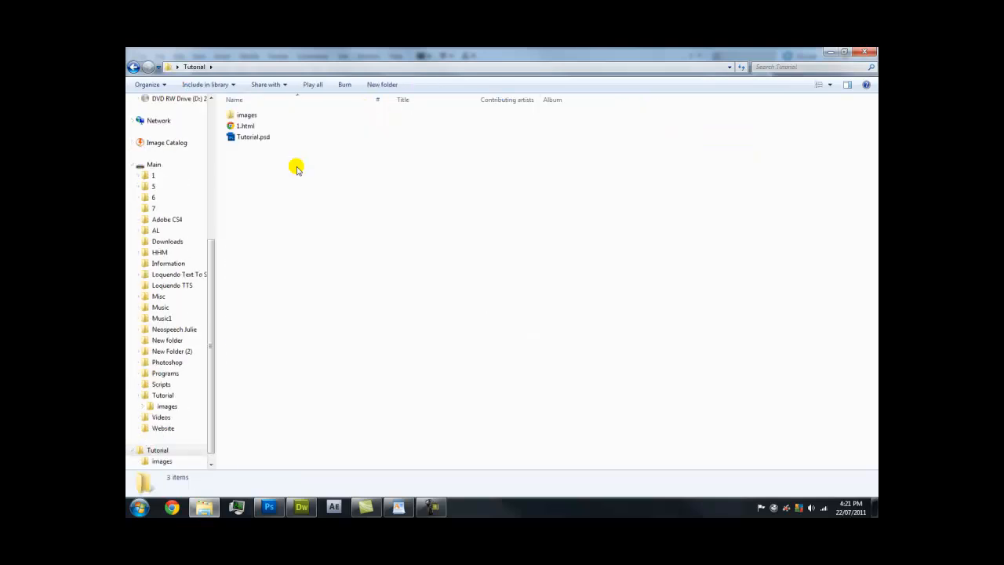
pyautogui.doubleClick(259, 116)
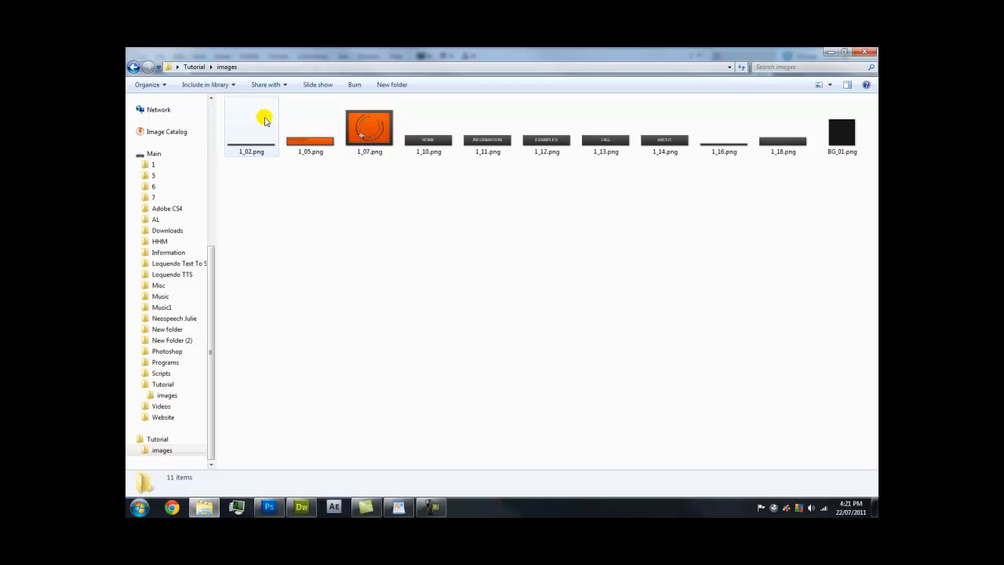
pyautogui.click(265, 122)
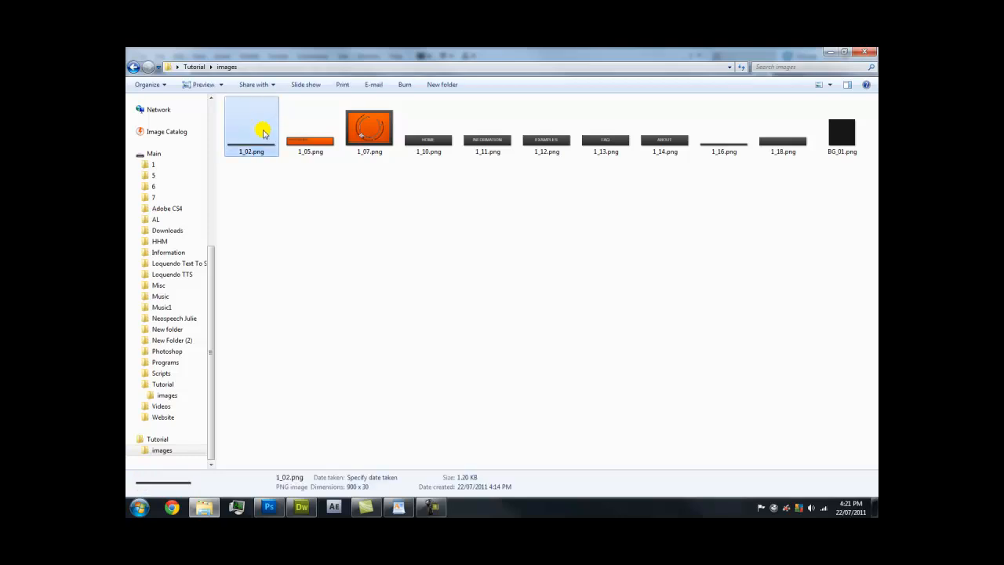
pyautogui.doubleClick(265, 131)
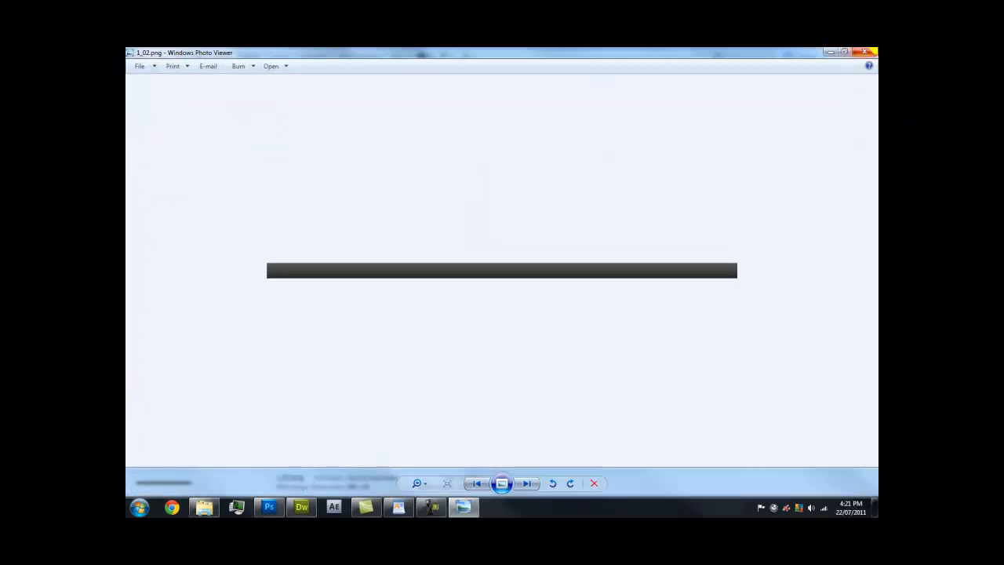
pyautogui.click(862, 53)
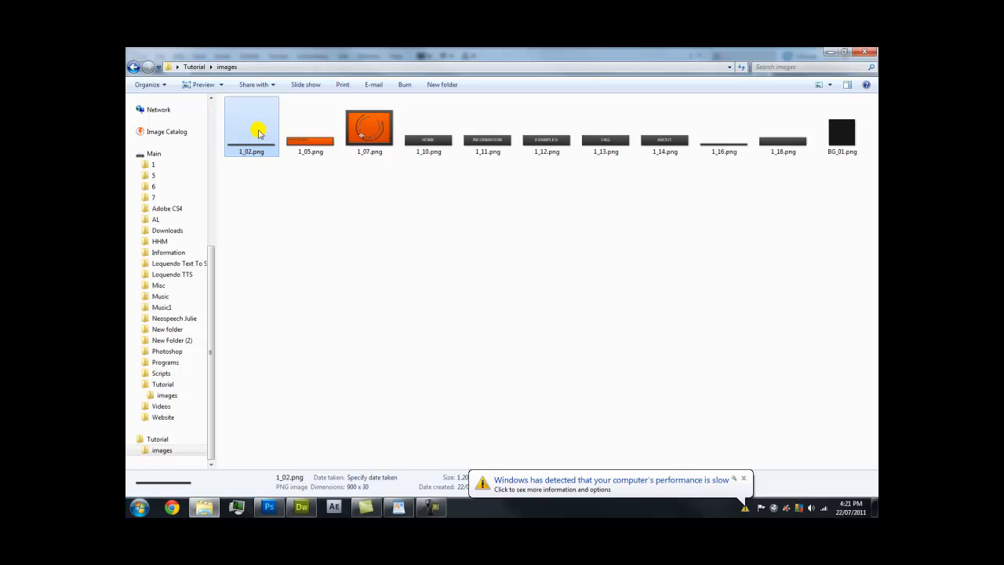
pyautogui.click(314, 504)
# Set the Holder rule's width to 900 px and its height to auto
pyautogui.click(472, 226)
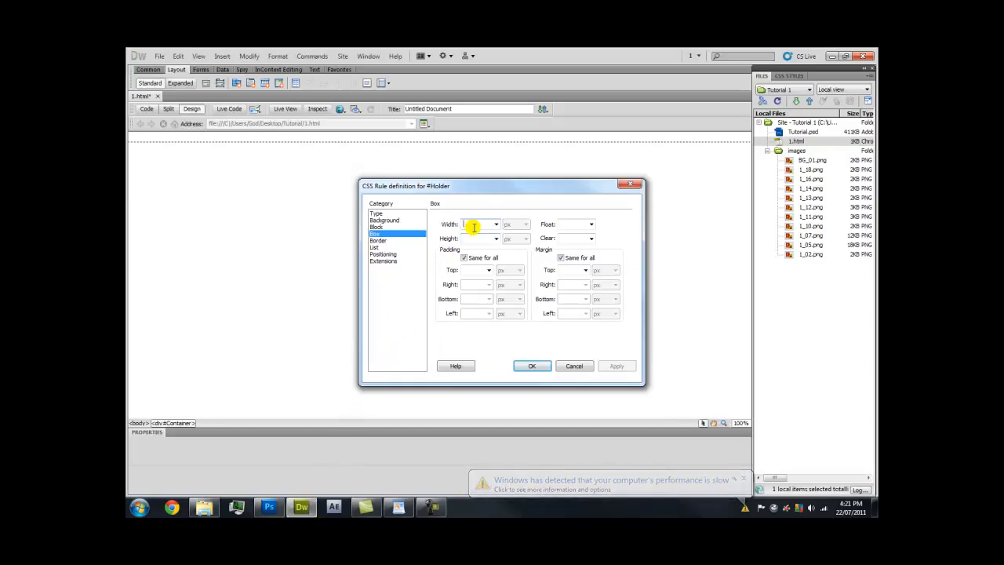
pyautogui.write('900')
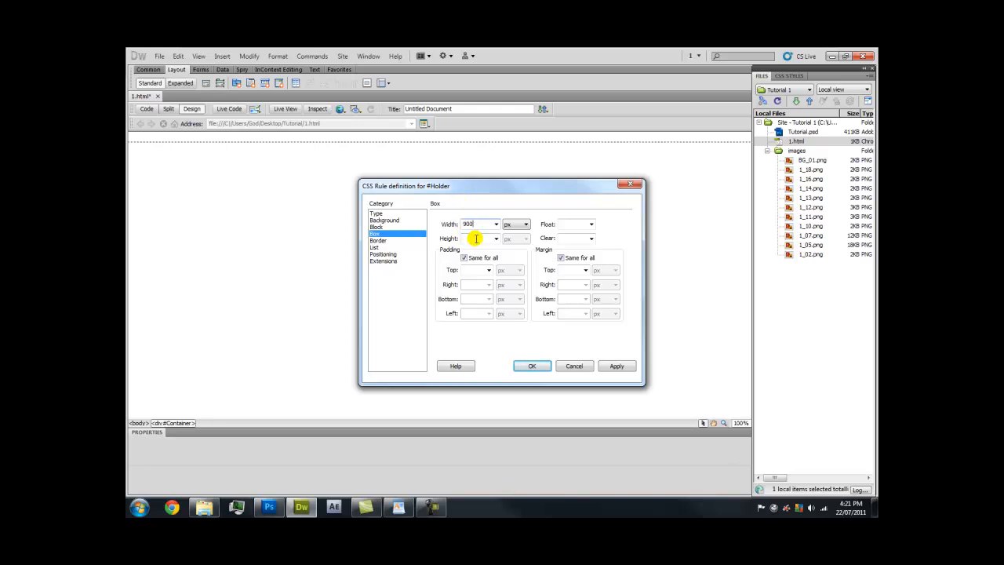
pyautogui.click(204, 507)
pyautogui.click(301, 507)
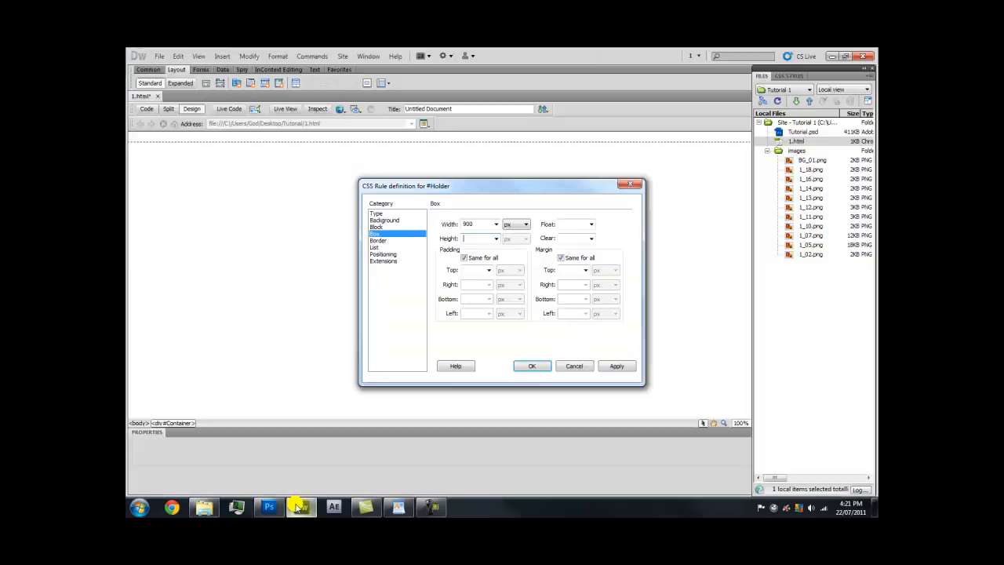
pyautogui.click(496, 239)
pyautogui.click(491, 247)
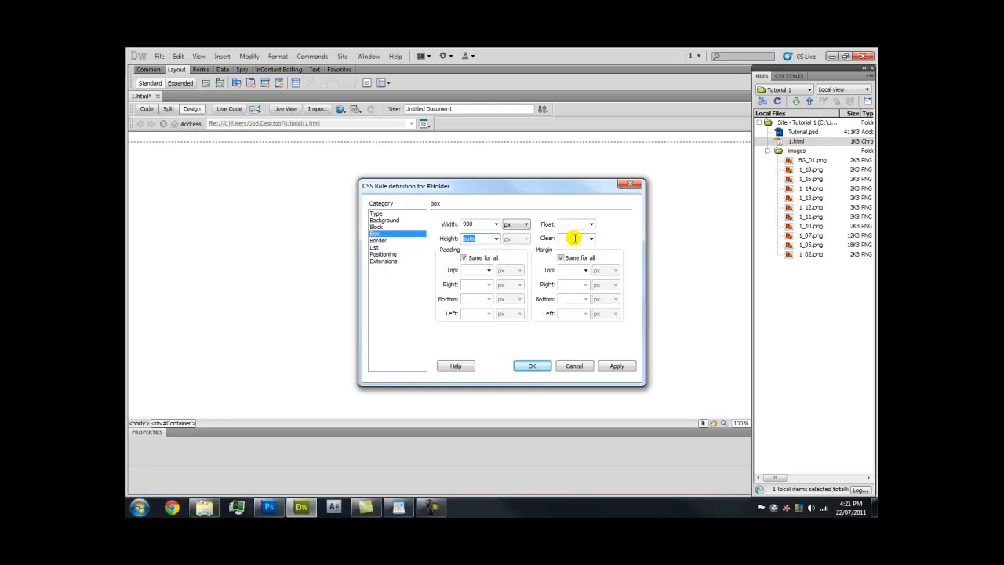
# Give Holder auto right and left margins, save the rule, and insert the div
pyautogui.click(561, 258)
pyautogui.click(585, 284)
pyautogui.click(587, 300)
pyautogui.click(585, 313)
pyautogui.click(587, 327)
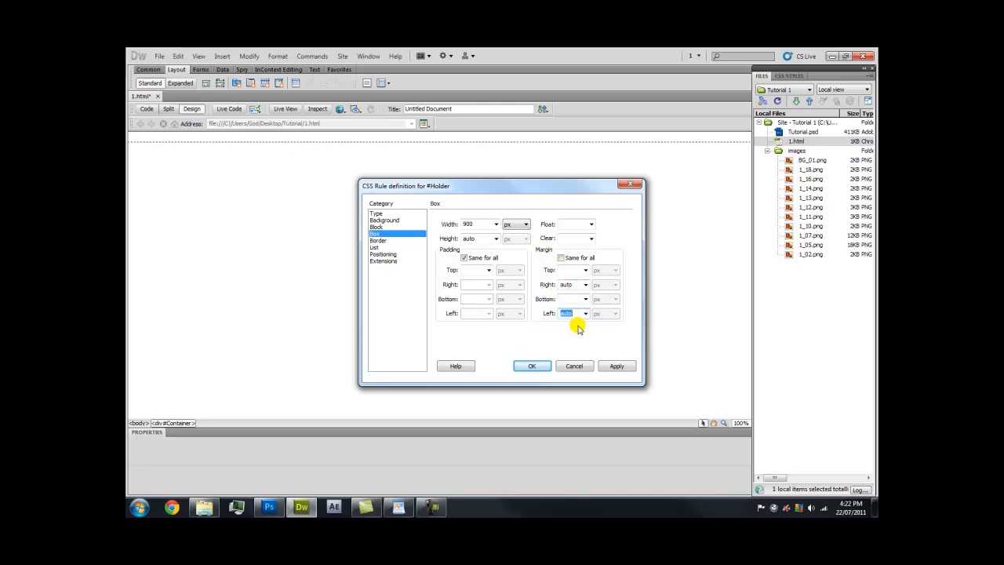
pyautogui.click(535, 366)
pyautogui.click(597, 252)
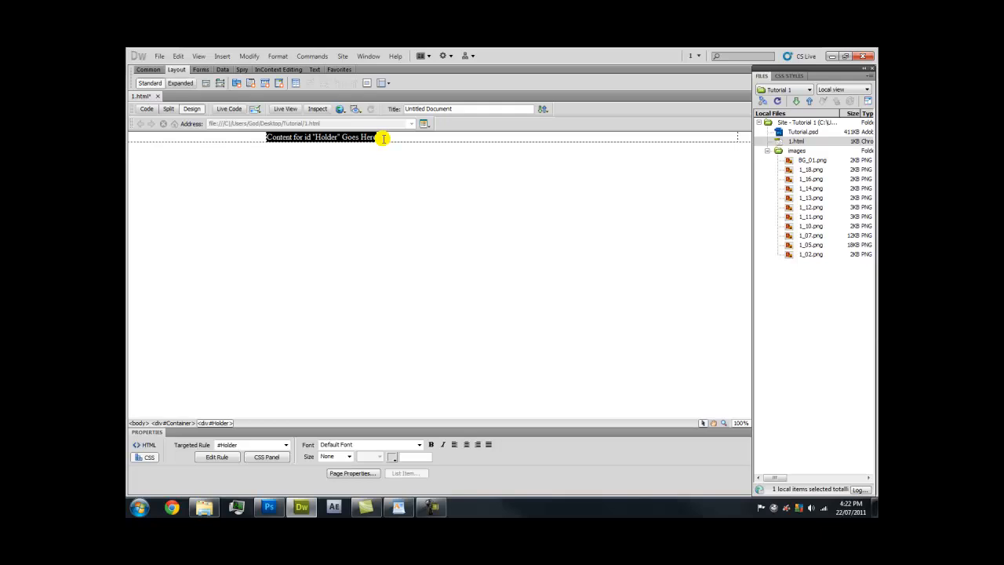
# Delete the Holder placeholder and start a Welcome_Holder div inside <div id="Holder"> with a new CSS rule
pyautogui.press('Delete')
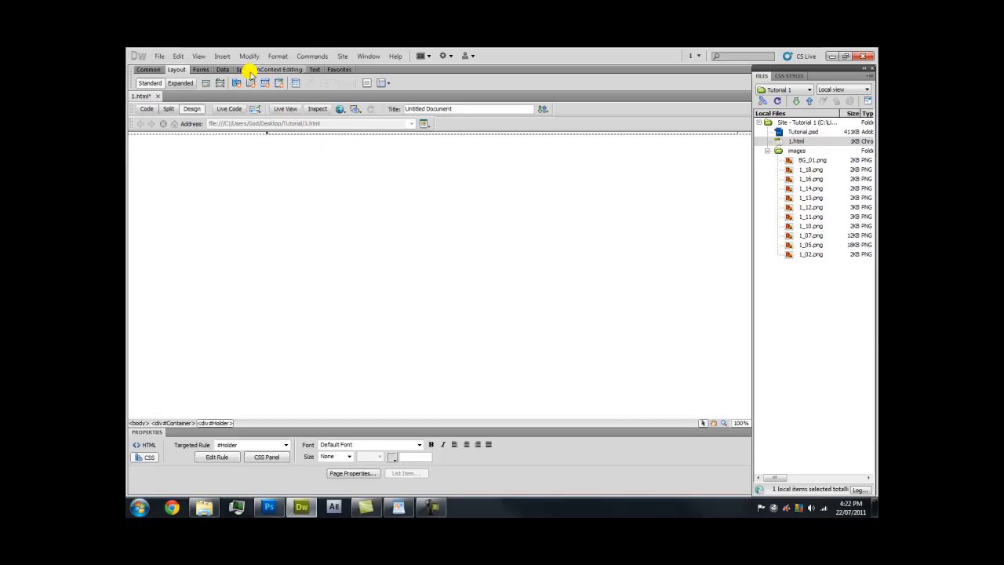
pyautogui.click(223, 56)
pyautogui.moveTo(263, 141)
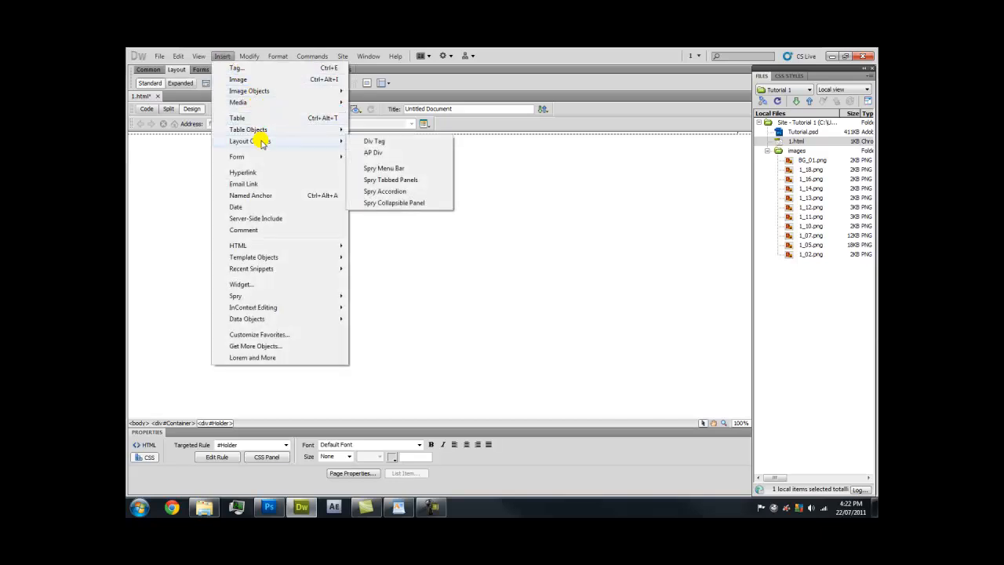
pyautogui.click(364, 141)
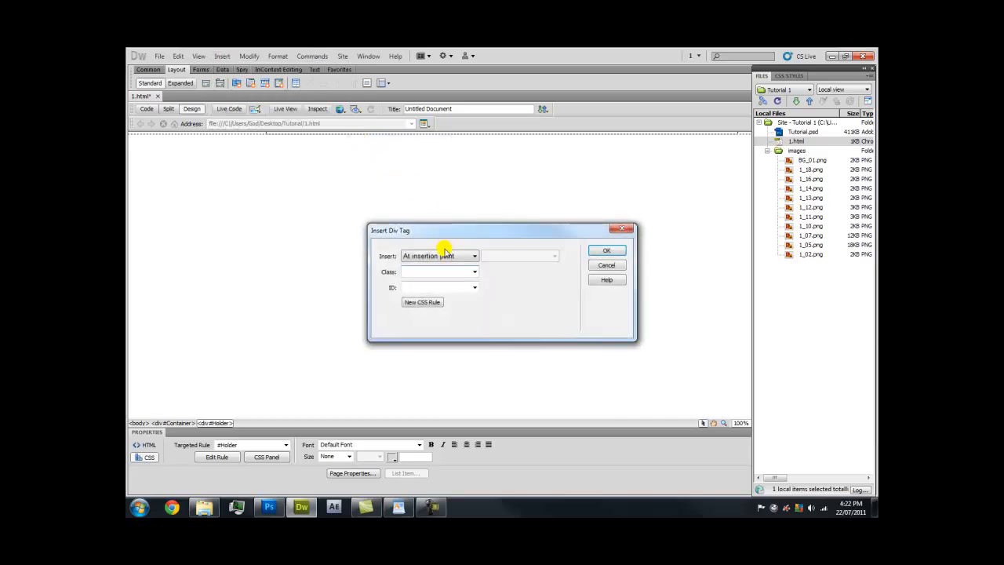
pyautogui.click(448, 253)
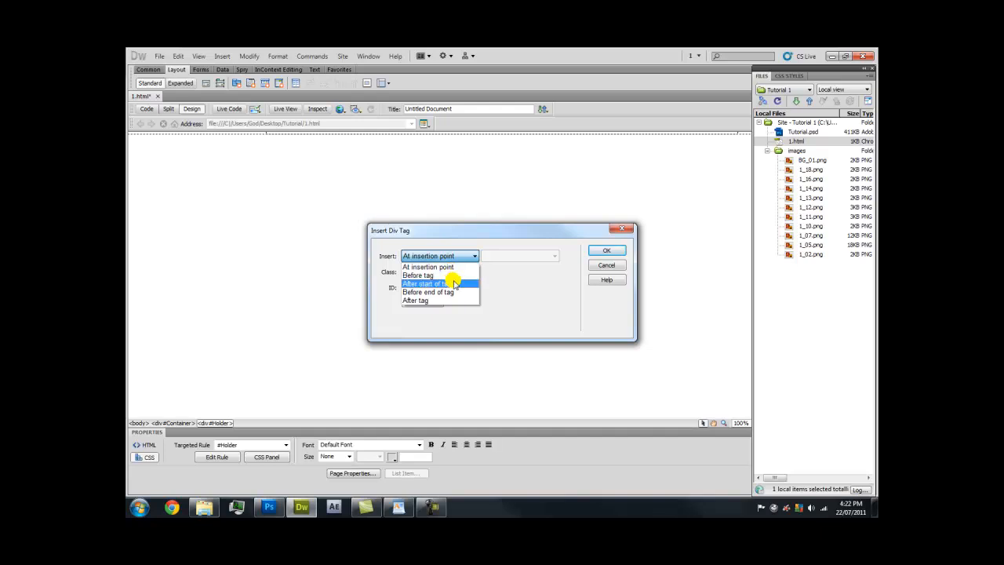
pyautogui.click(456, 283)
pyautogui.click(540, 257)
pyautogui.click(538, 280)
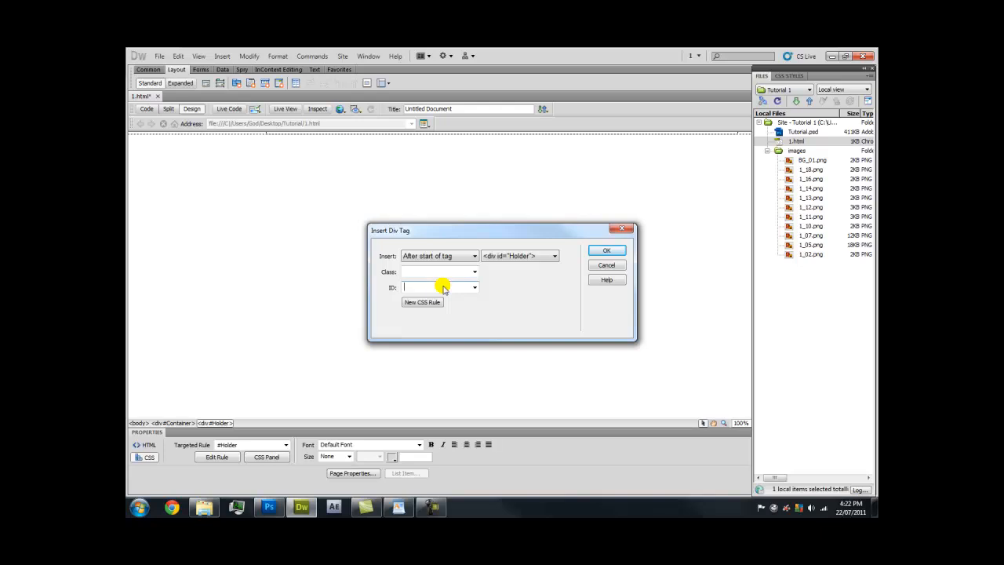
pyautogui.write('Welcome_Holder')
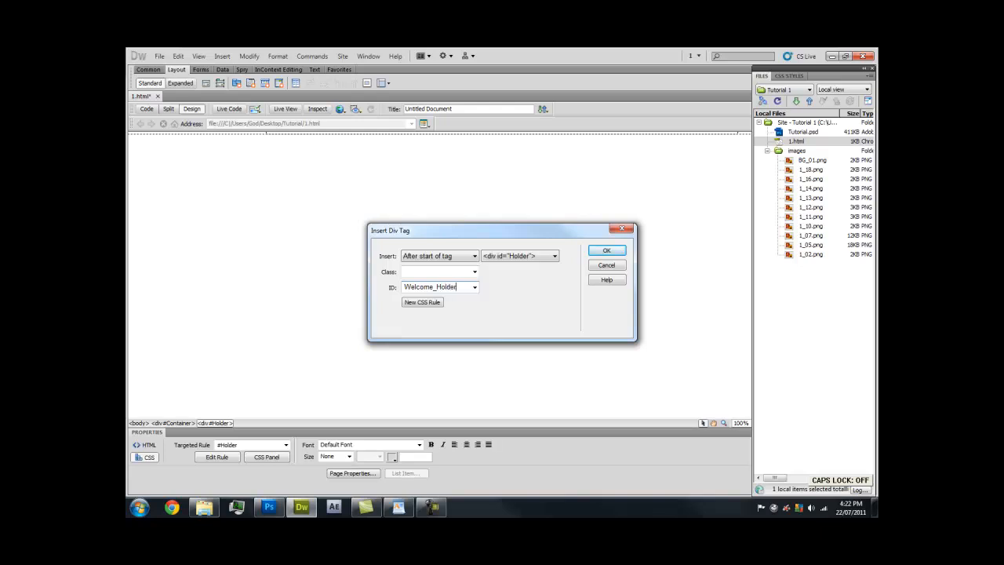
pyautogui.click(423, 302)
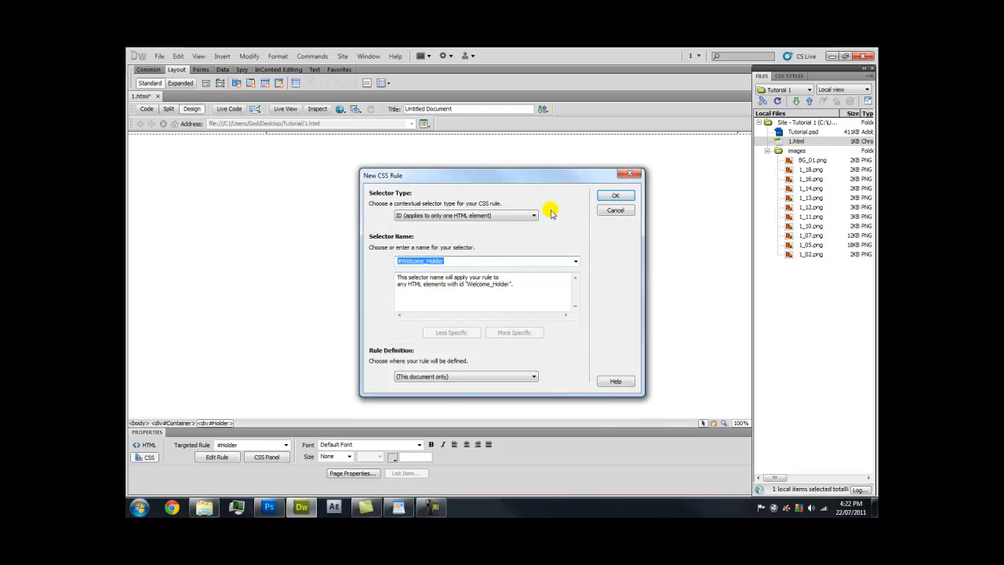
pyautogui.click(607, 197)
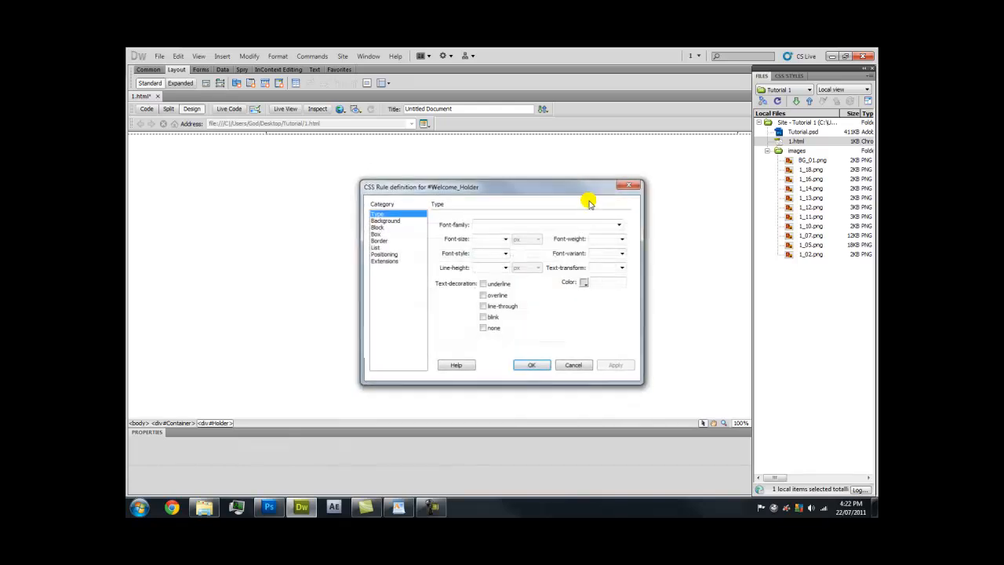
# Set the Welcome_Holder box to 900 wide and 30 high
pyautogui.click(406, 234)
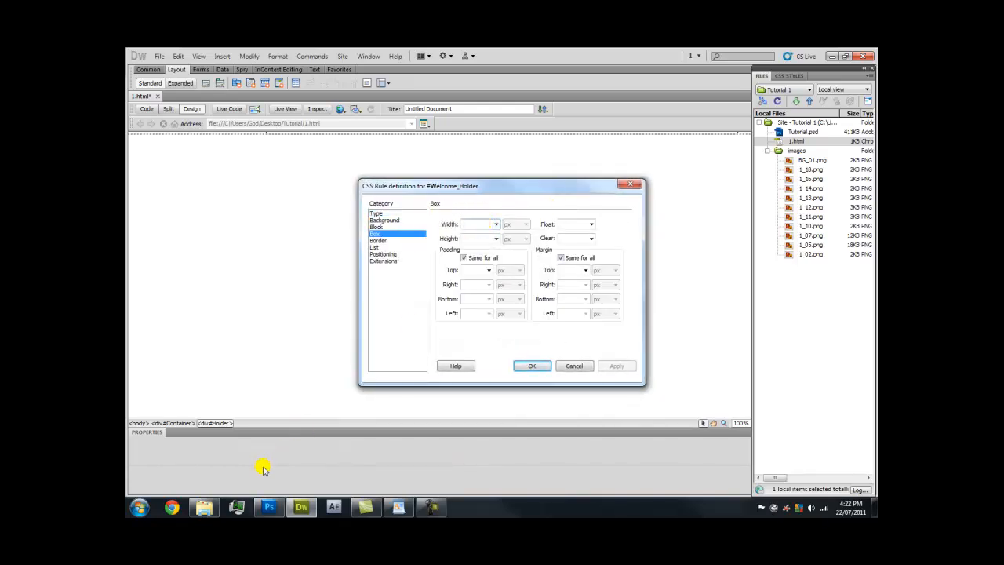
pyautogui.click(214, 503)
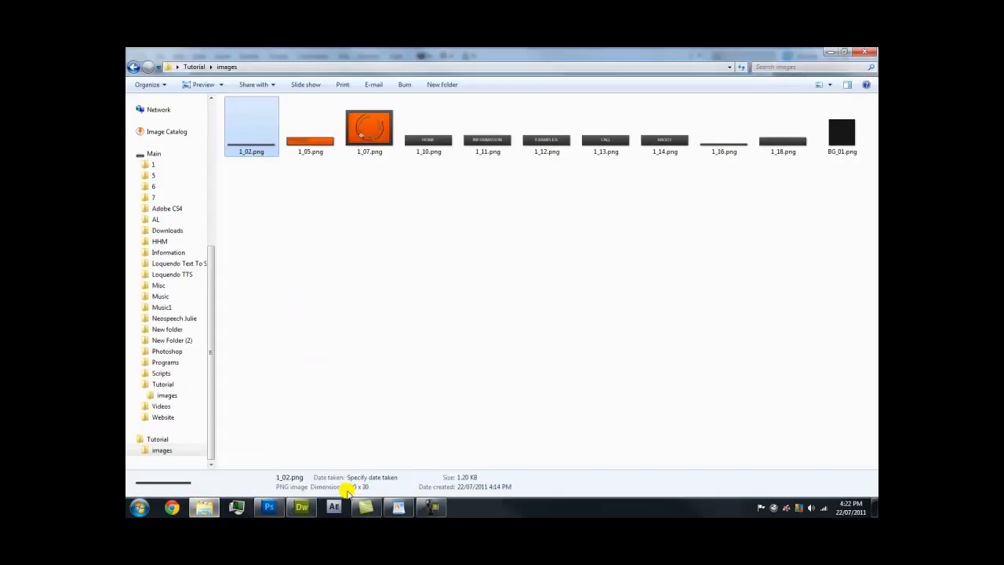
pyautogui.click(301, 508)
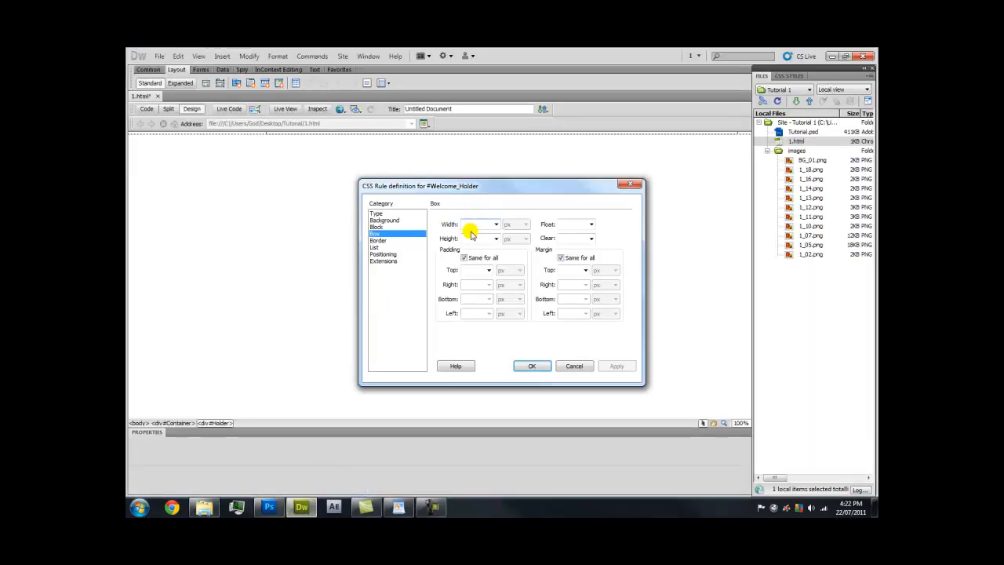
pyautogui.write('900')
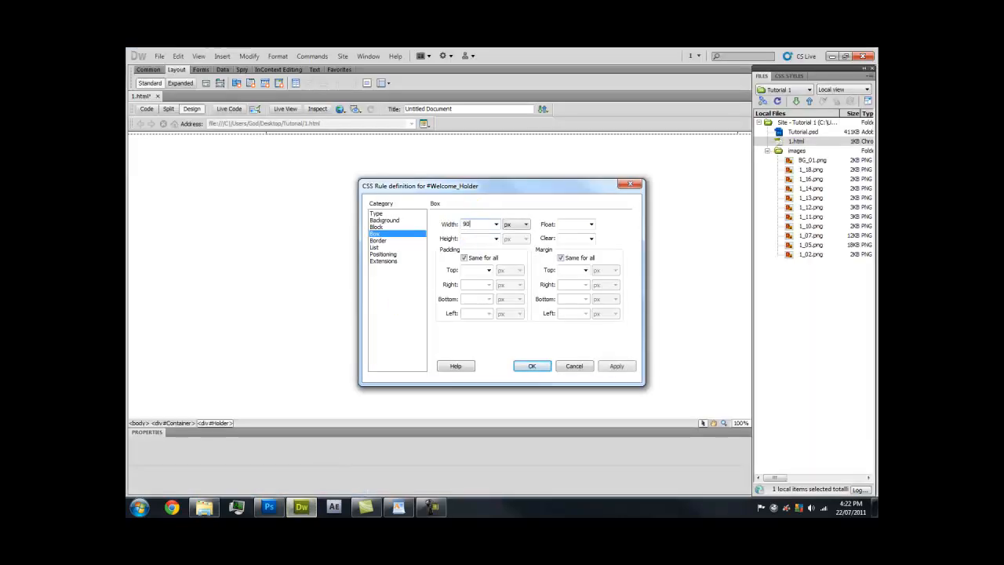
pyautogui.click(471, 238)
pyautogui.write('30')
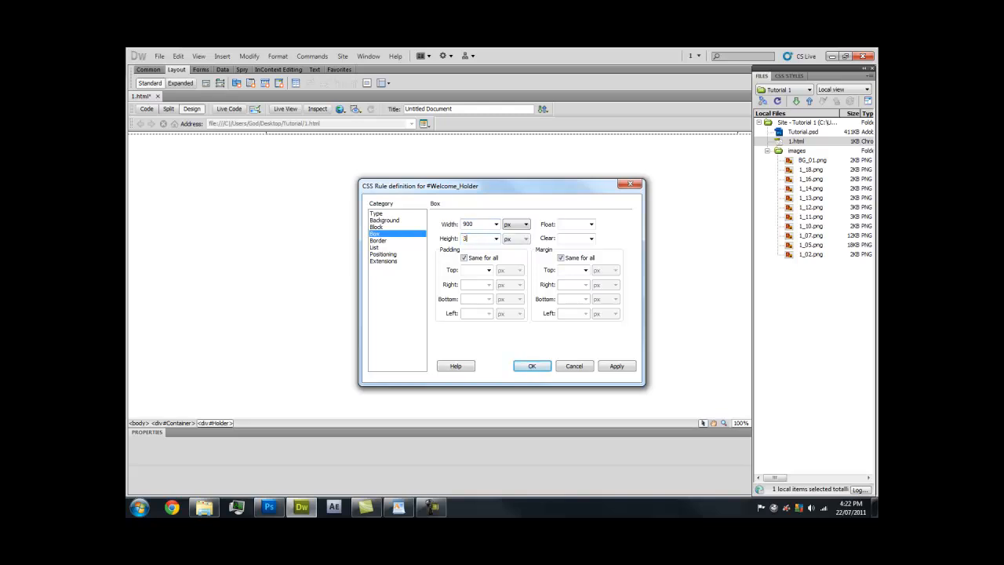
# Float Welcome_Holder left with auto right and left margins, and apply
pyautogui.click(591, 224)
pyautogui.click(587, 236)
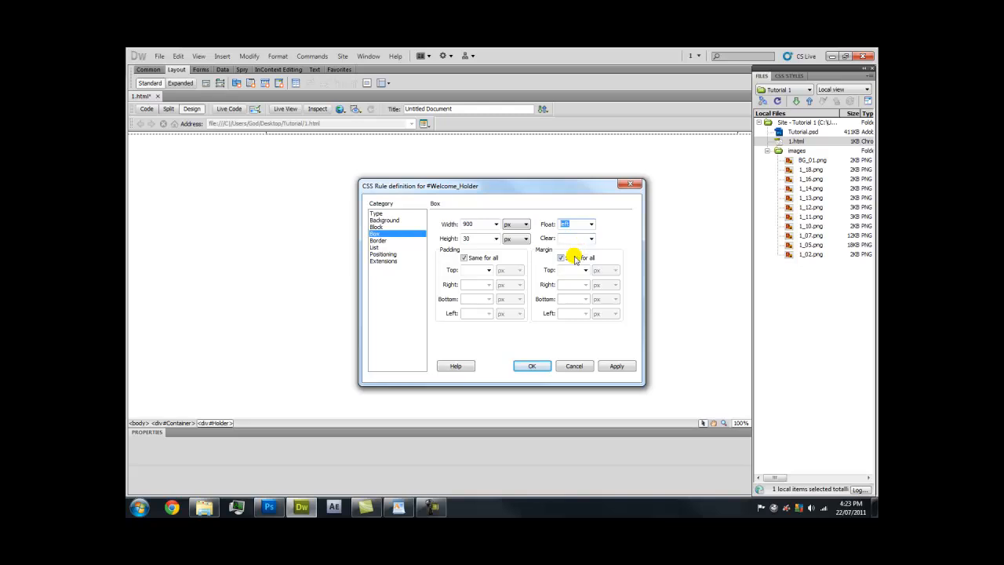
pyautogui.click(574, 259)
pyautogui.click(585, 283)
pyautogui.click(586, 291)
pyautogui.click(585, 313)
pyautogui.click(584, 322)
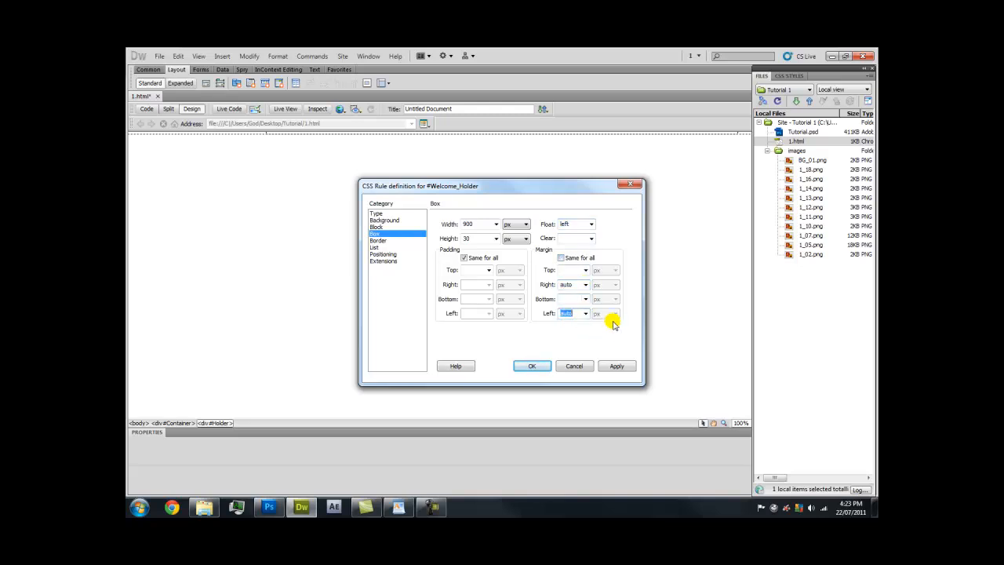
pyautogui.click(613, 367)
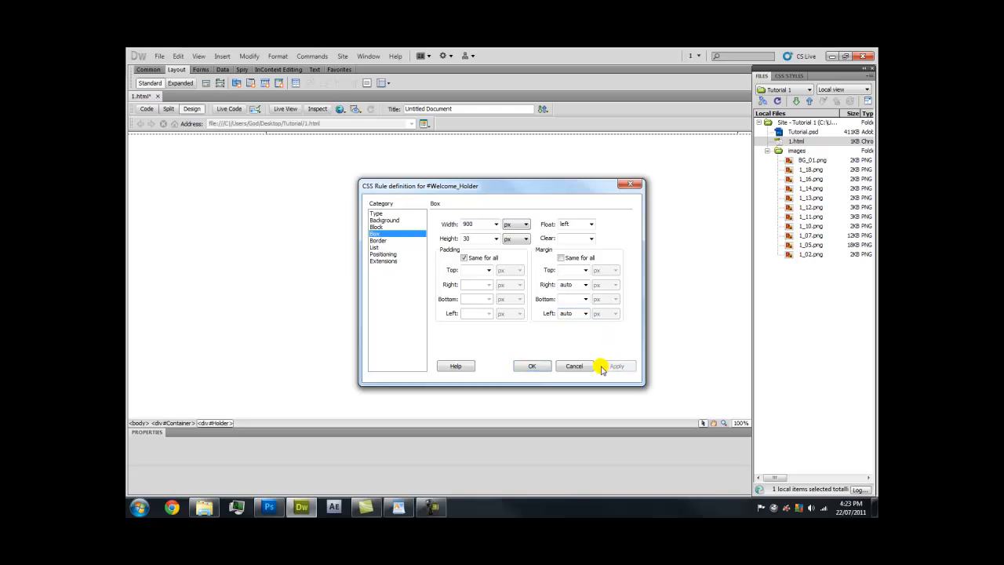
# Use images/1_02.png as the Welcome_Holder background image
pyautogui.click(415, 222)
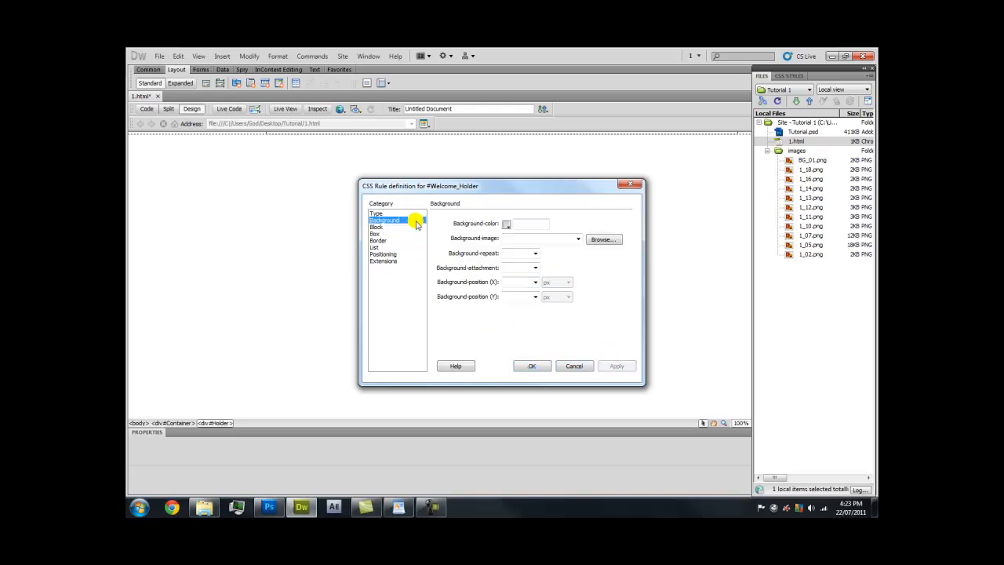
pyautogui.click(609, 239)
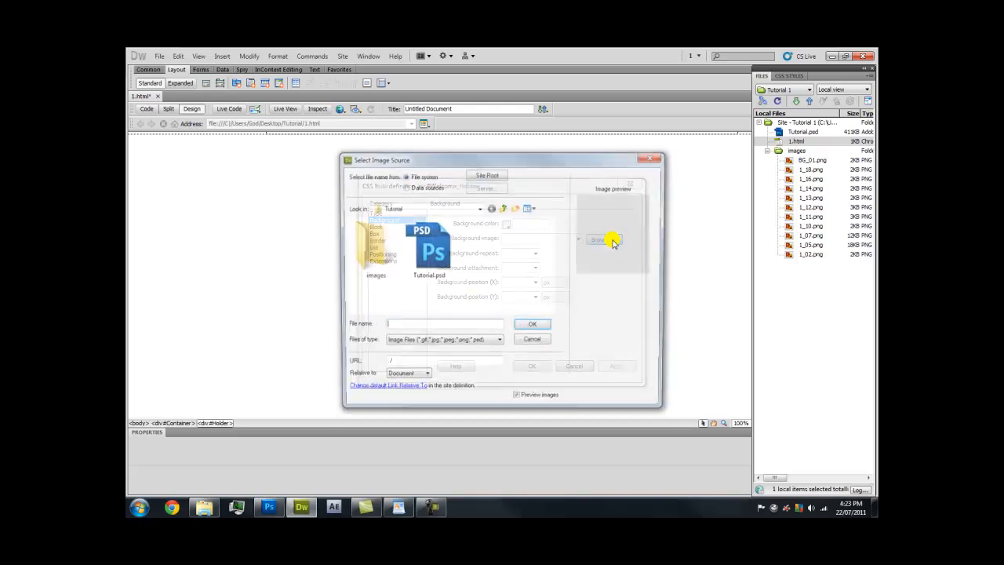
pyautogui.doubleClick(378, 244)
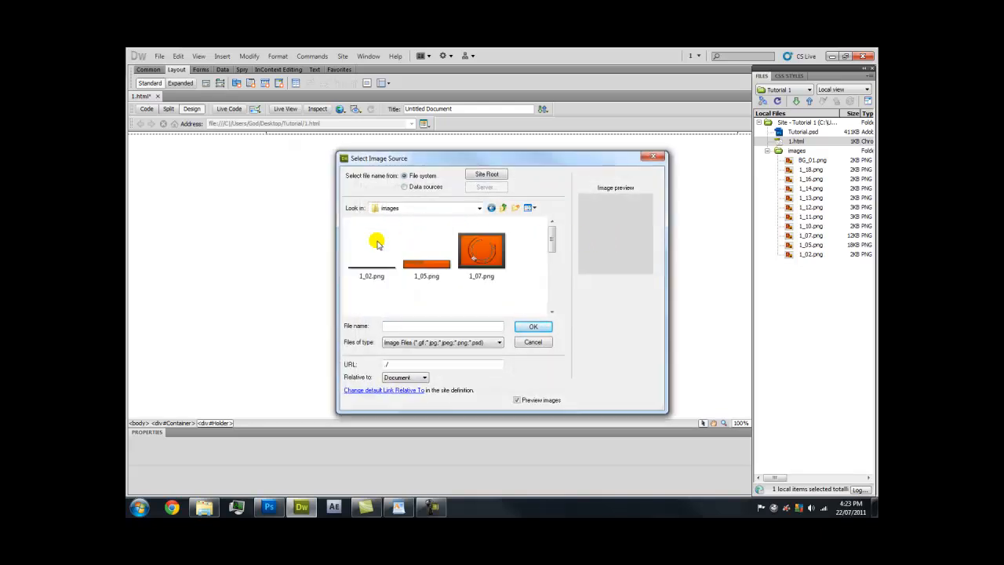
pyautogui.click(378, 247)
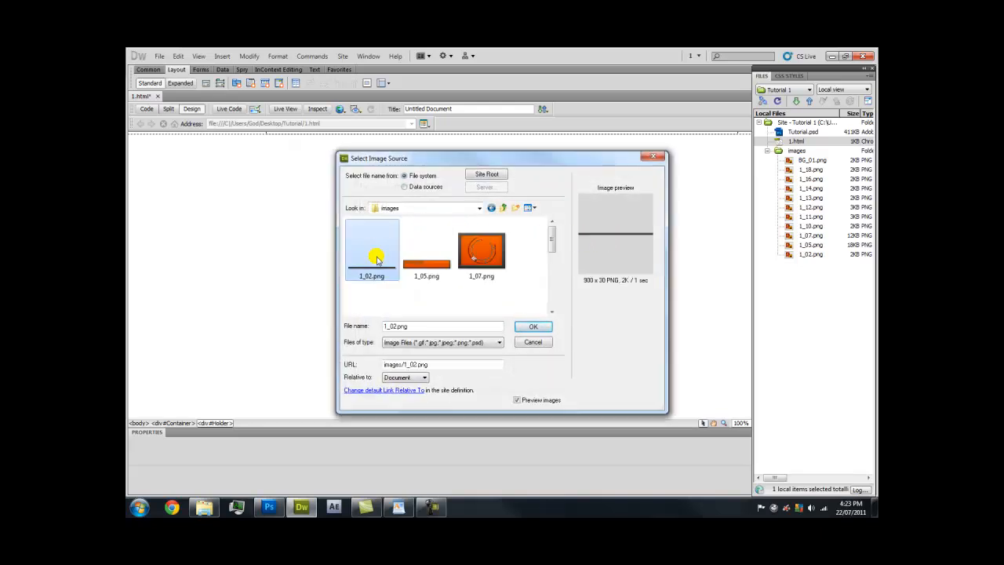
pyautogui.click(530, 326)
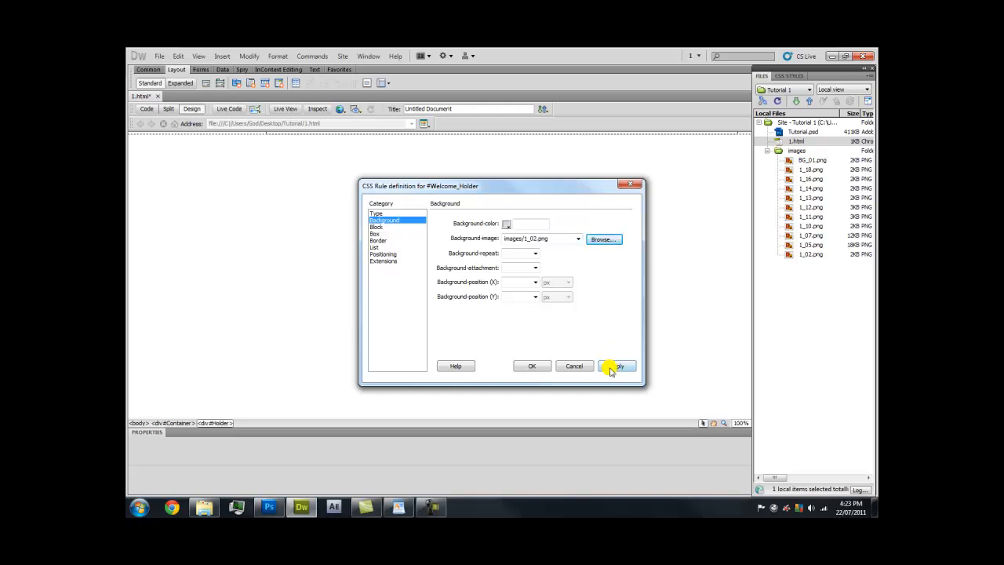
# Apply and confirm the Welcome_Holder rule and insert the div into the page
pyautogui.click(611, 367)
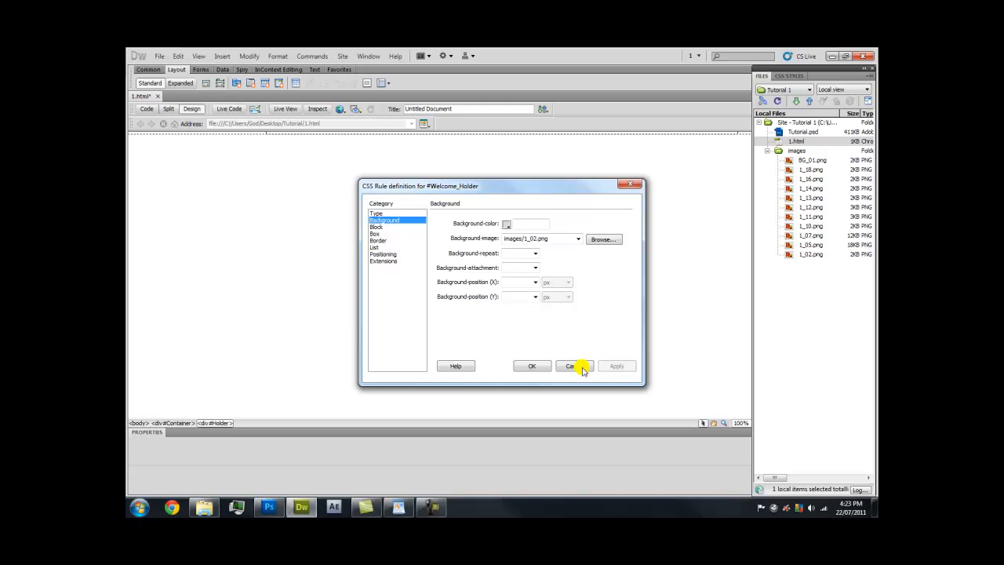
pyautogui.click(533, 366)
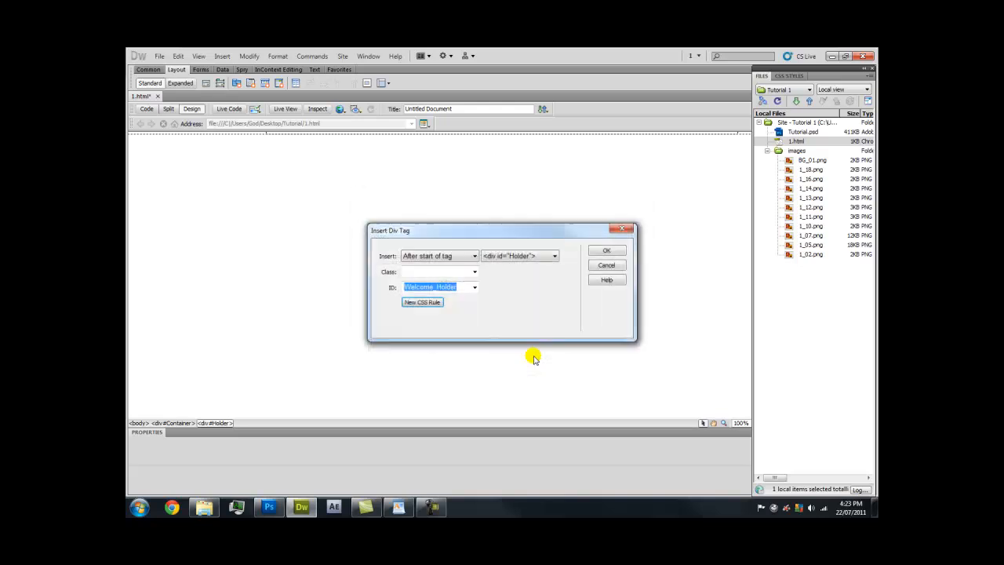
pyautogui.click(598, 251)
# Delete the Welcome_Holder placeholder text, leaving some test characters in the bar
pyautogui.moveTo(433, 142); pyautogui.dragTo(266, 139)
pyautogui.press('Delete')
pyautogui.write('dddddddddddddddddddddd')
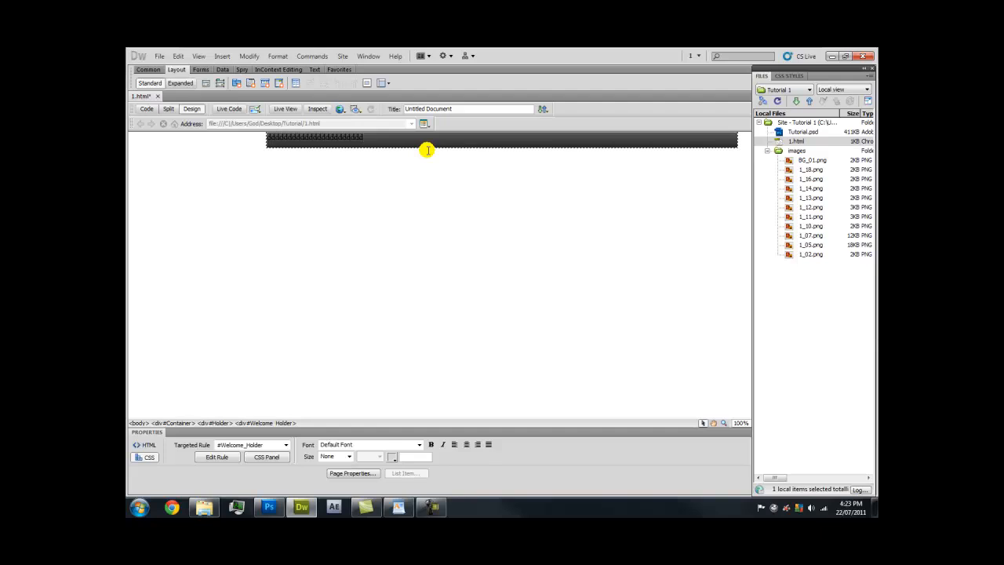
# Clear the test characters from the Welcome_Holder bar, then preview the page in Live View and turn it off
pyautogui.hotkey('ctrl', 'a')
pyautogui.press('Delete')
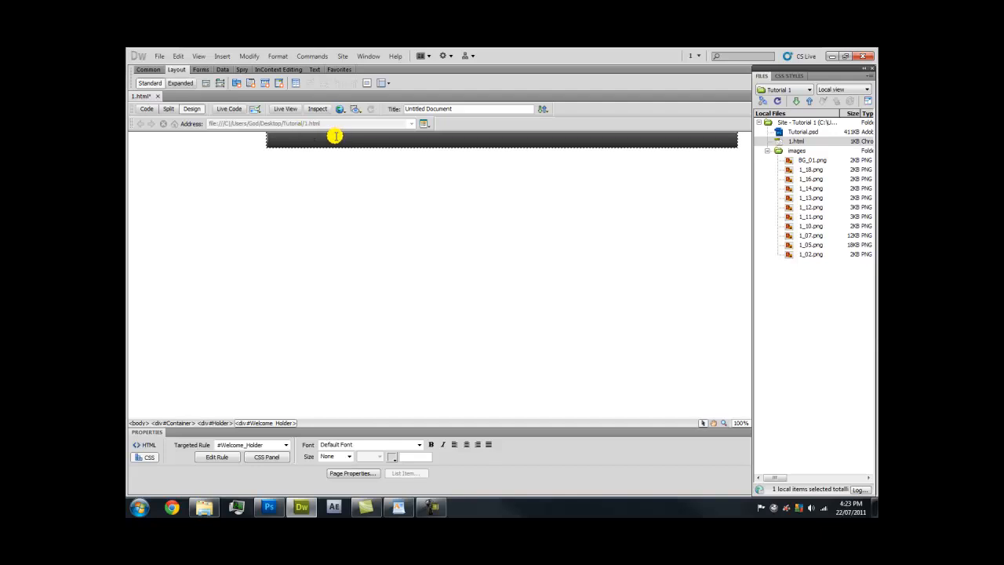
pyautogui.write('dddd')
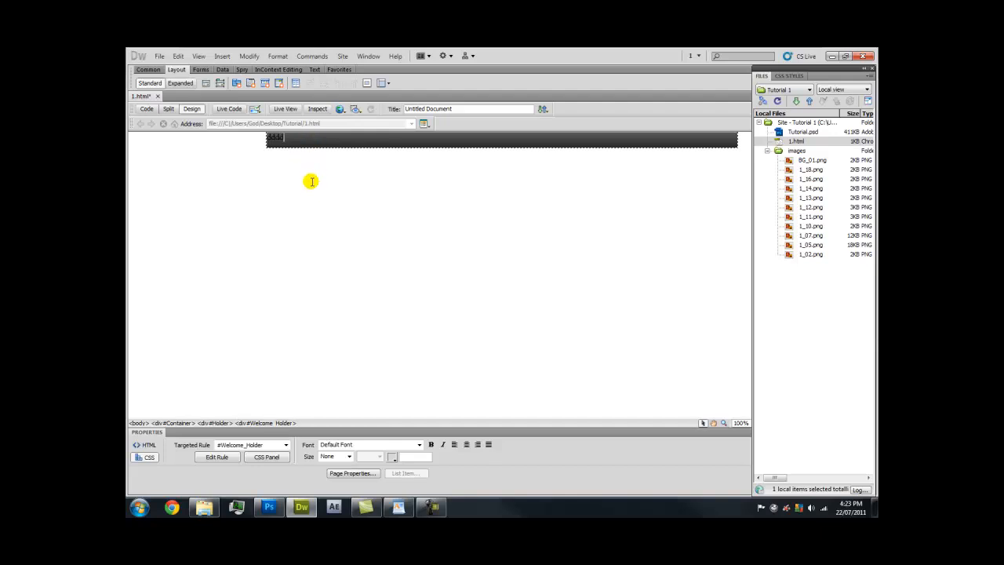
pyautogui.press('BackSpace')
pyautogui.press('BackSpace')
pyautogui.press('BackSpace')
pyautogui.press('BackSpace')
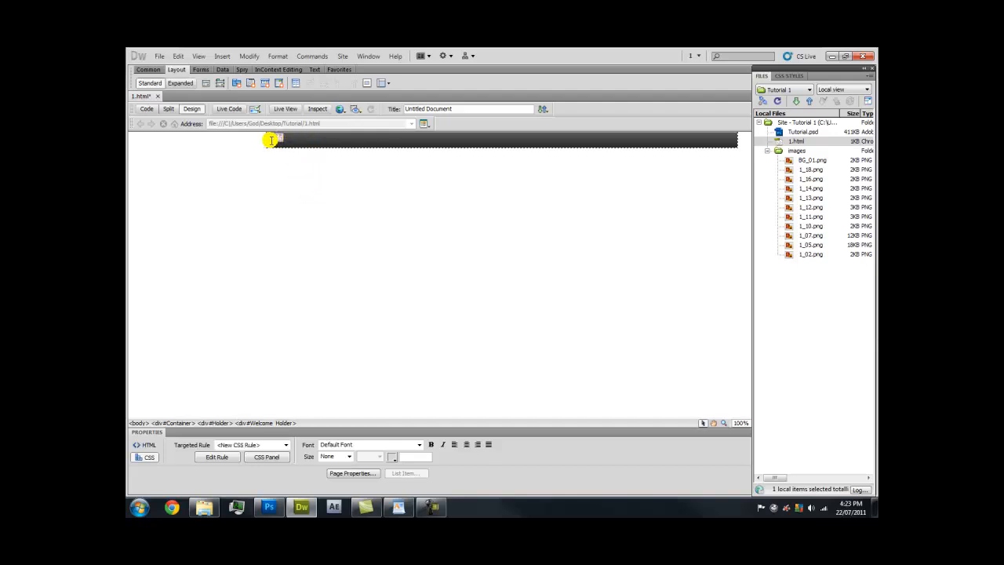
pyautogui.click(293, 108)
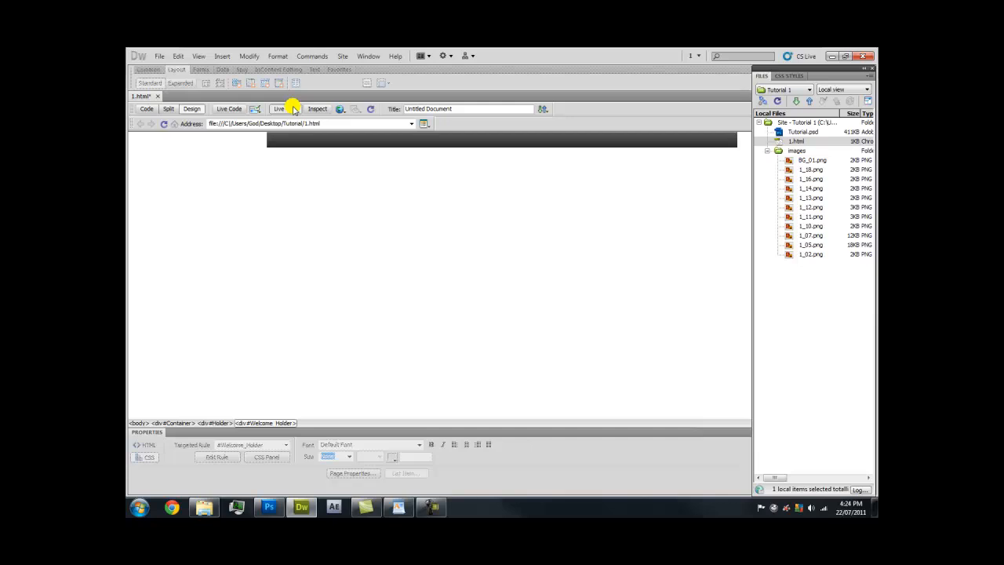
pyautogui.click(294, 108)
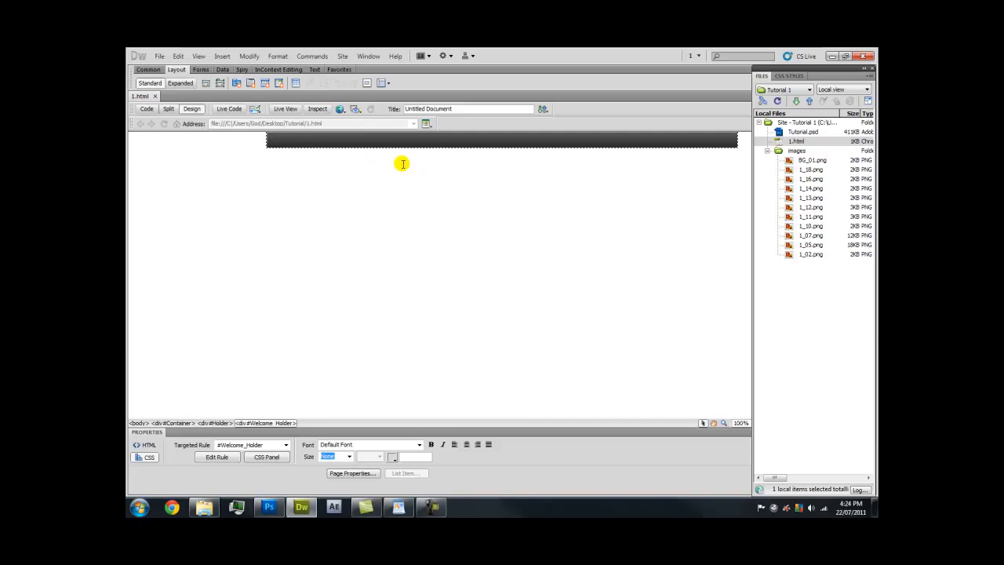
# Start a new div with ID Header_Image, placed after the Welcome_Holder div
pyautogui.click(207, 83)
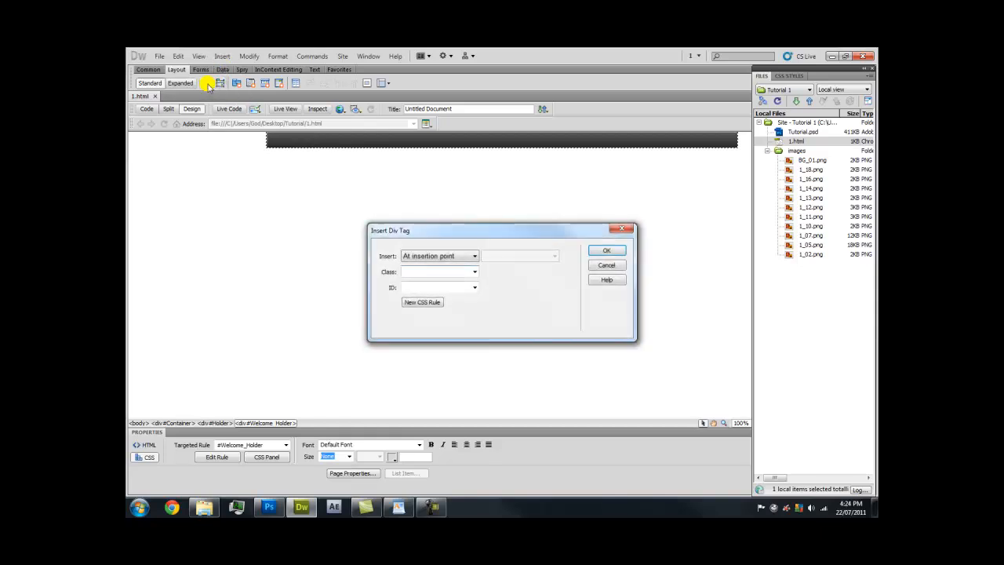
pyautogui.click(467, 257)
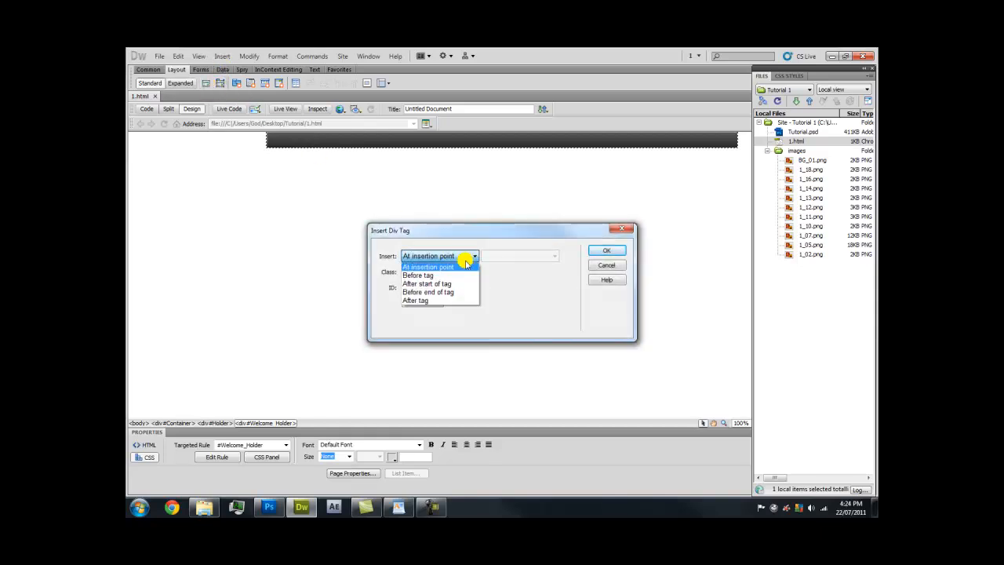
pyautogui.click(447, 301)
pyautogui.click(518, 260)
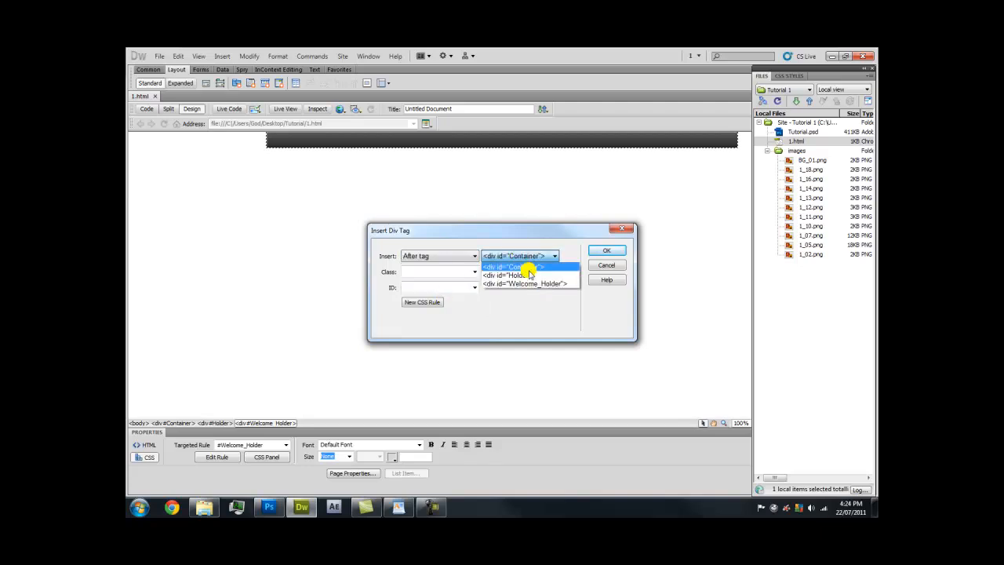
pyautogui.click(526, 280)
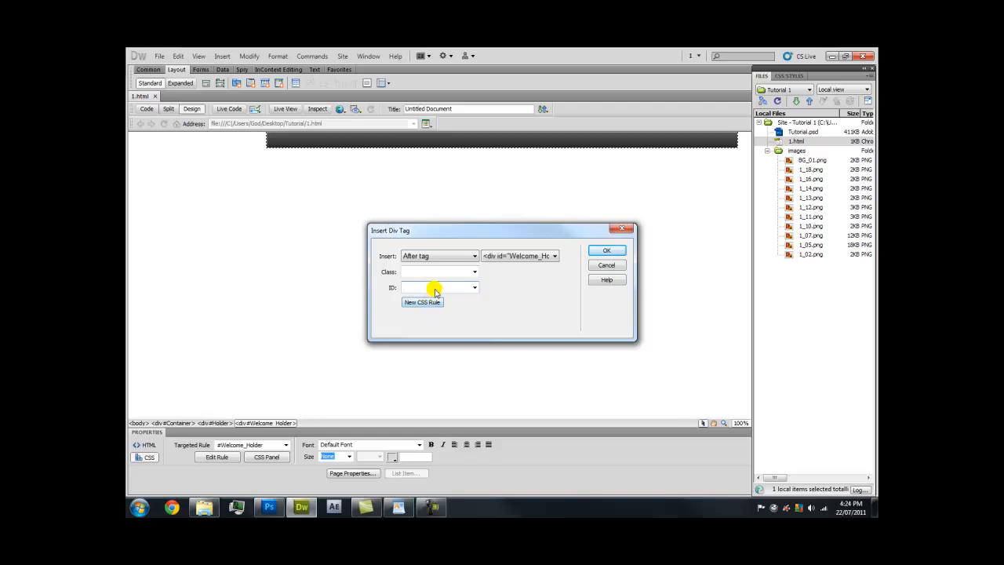
pyautogui.write('Header_Image')
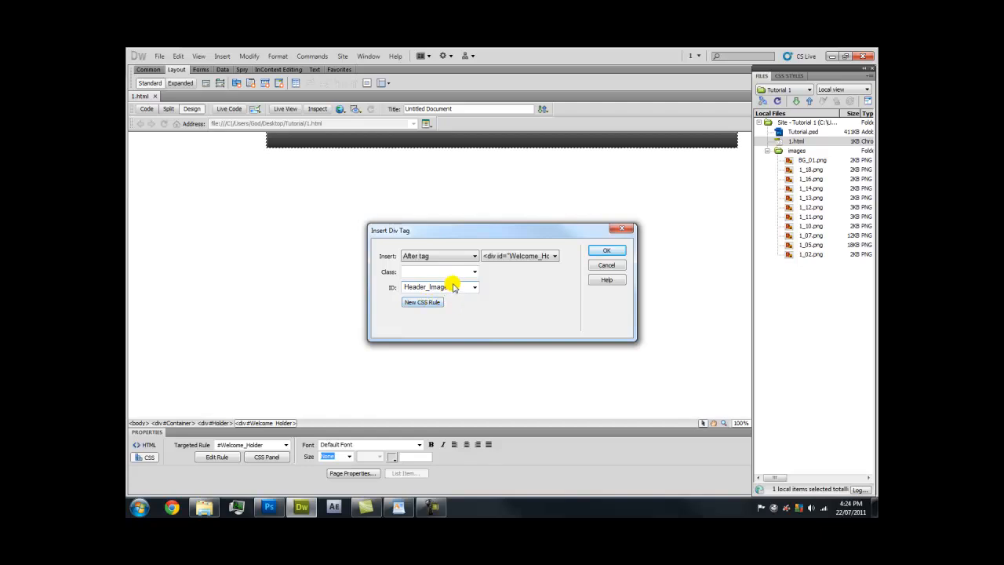
# Create the #Header_Image CSS rule and check that 1_05.png measures 720 x 130
pyautogui.click(430, 304)
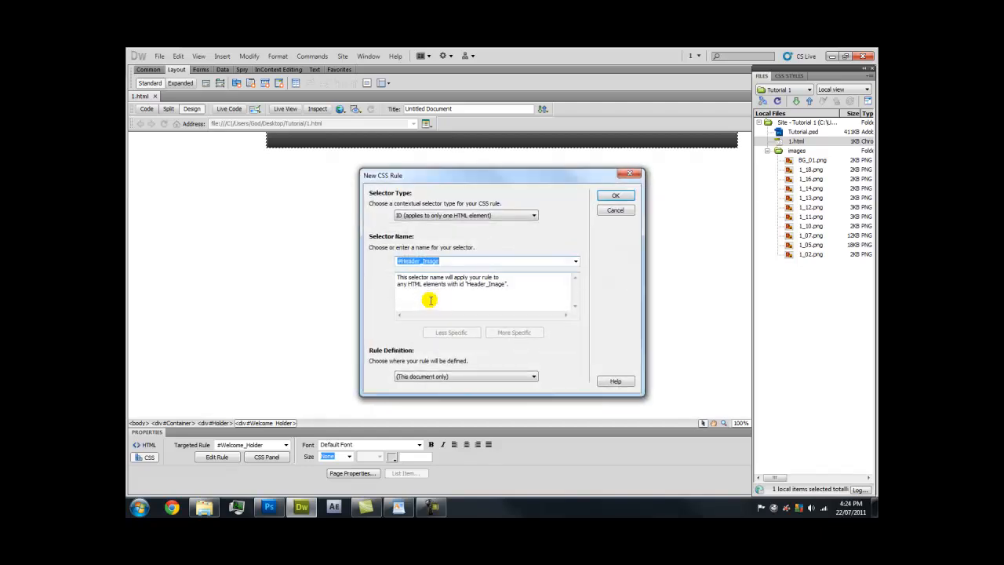
pyautogui.click(605, 197)
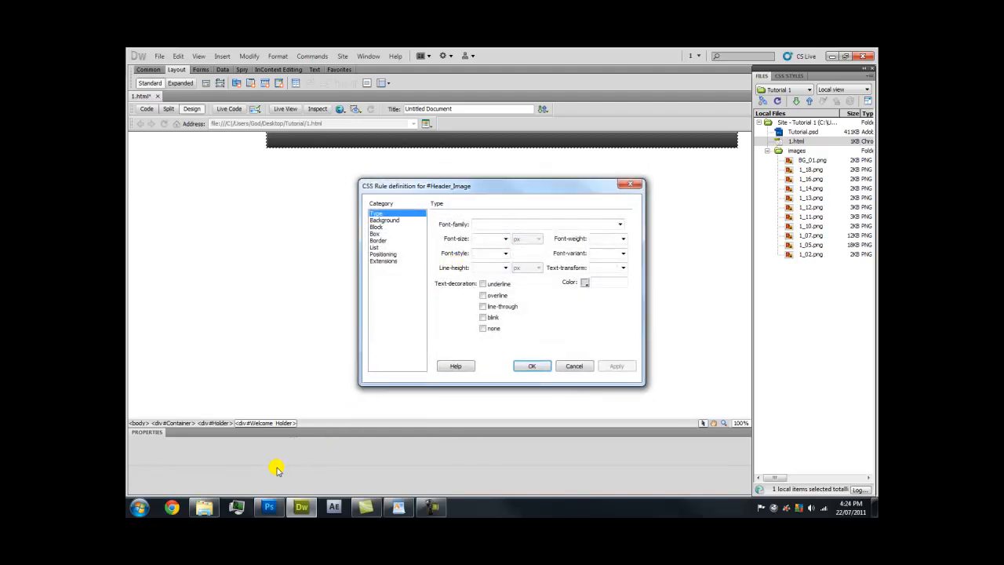
pyautogui.click(210, 507)
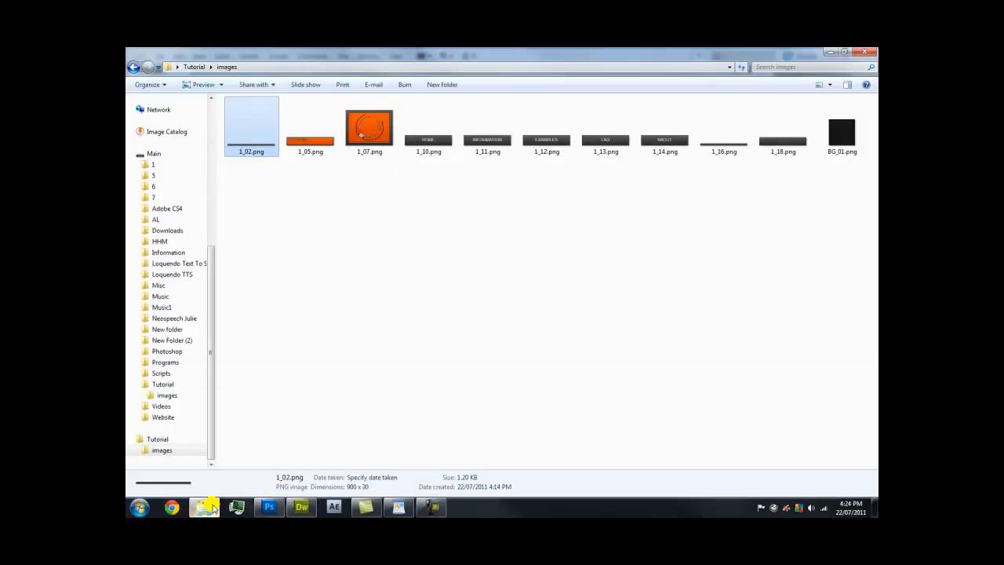
pyautogui.click(320, 129)
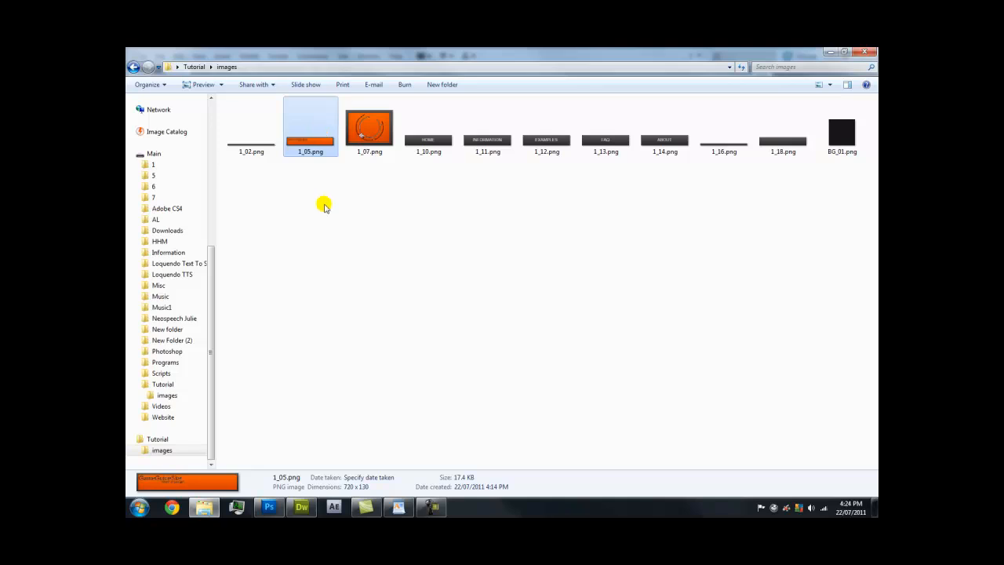
pyautogui.click(301, 507)
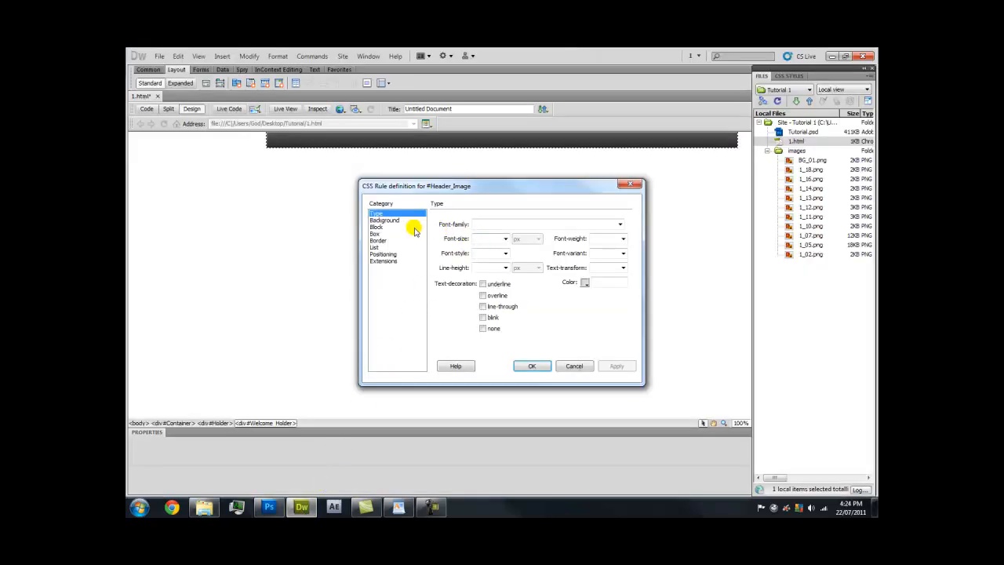
# Size the #Header_Image box to 720 by 130 and float it left
pyautogui.click(407, 234)
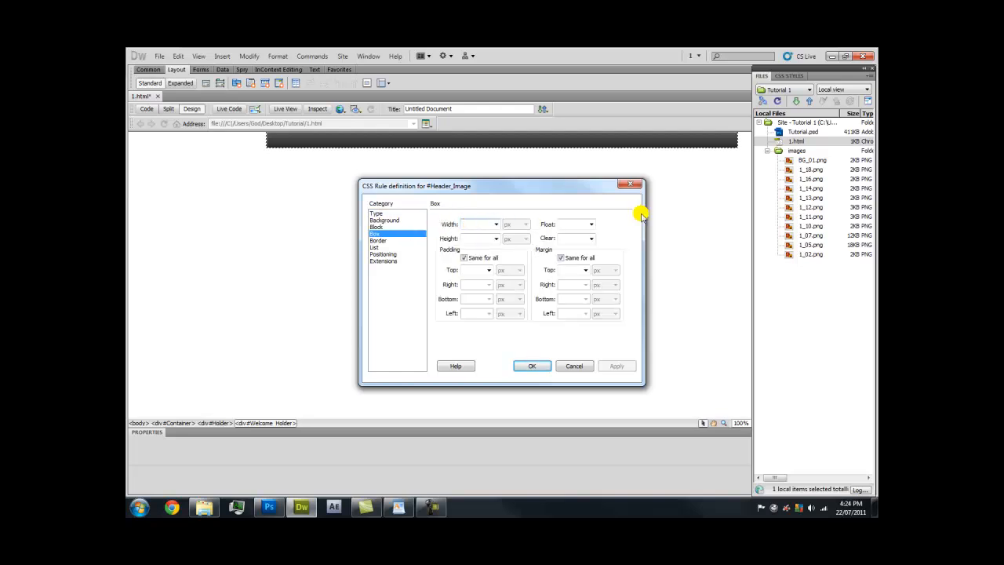
pyautogui.write('720')
pyautogui.click(476, 237)
pyautogui.write('130')
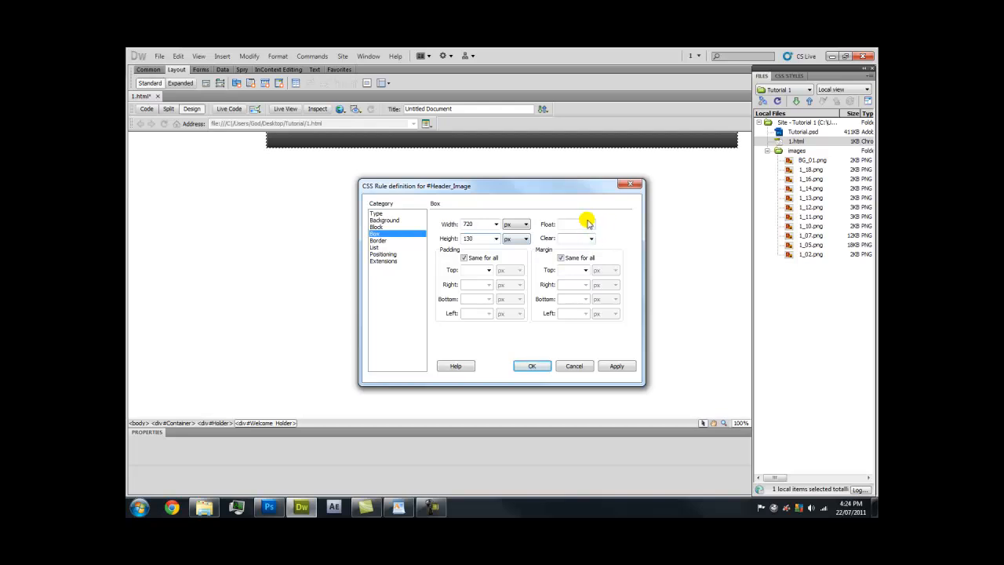
pyautogui.click(589, 225)
pyautogui.click(571, 232)
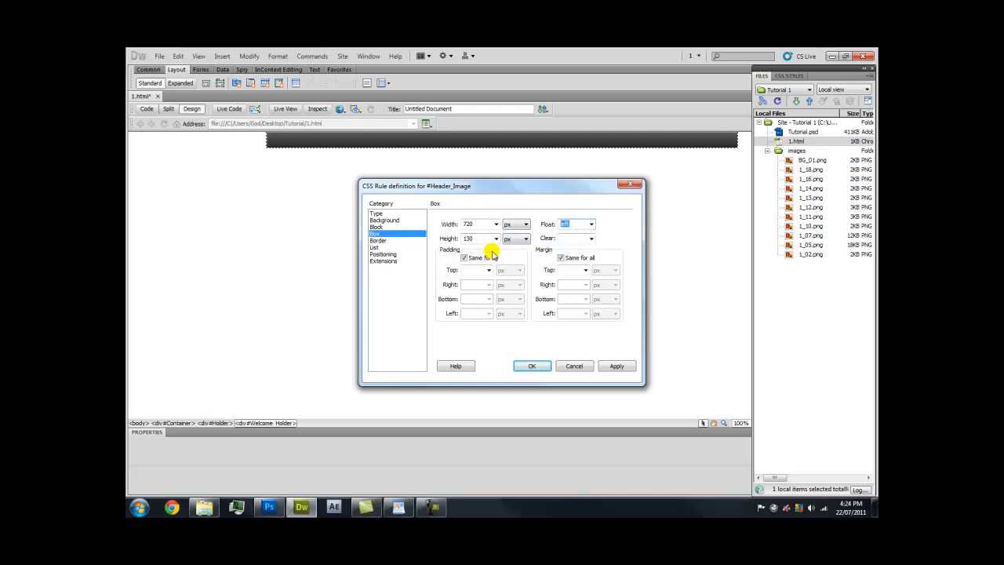
# Set auto right and left margins, apply the rule, and insert the Header_Image div
pyautogui.click(561, 257)
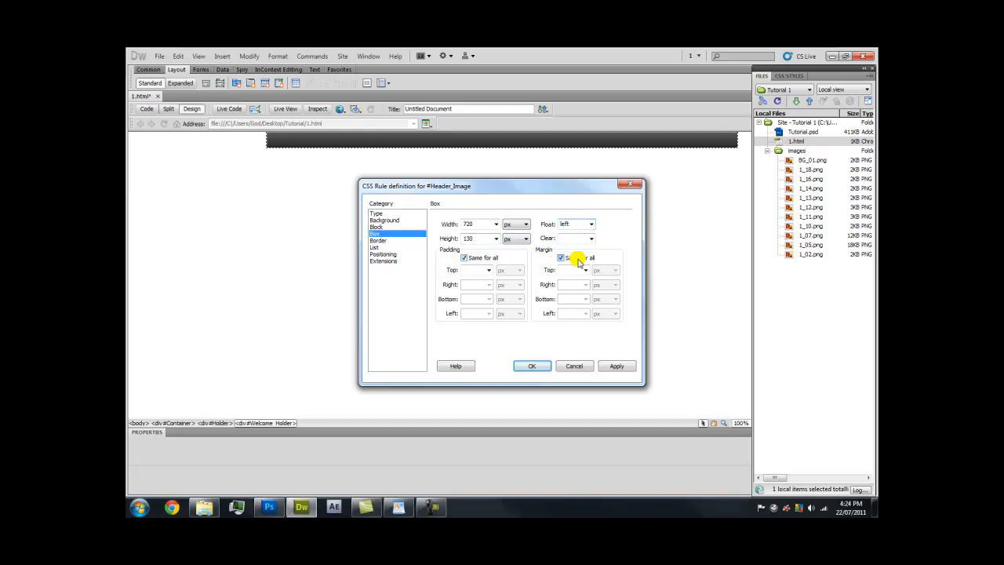
pyautogui.click(585, 284)
pyautogui.click(584, 294)
pyautogui.click(585, 313)
pyautogui.click(580, 322)
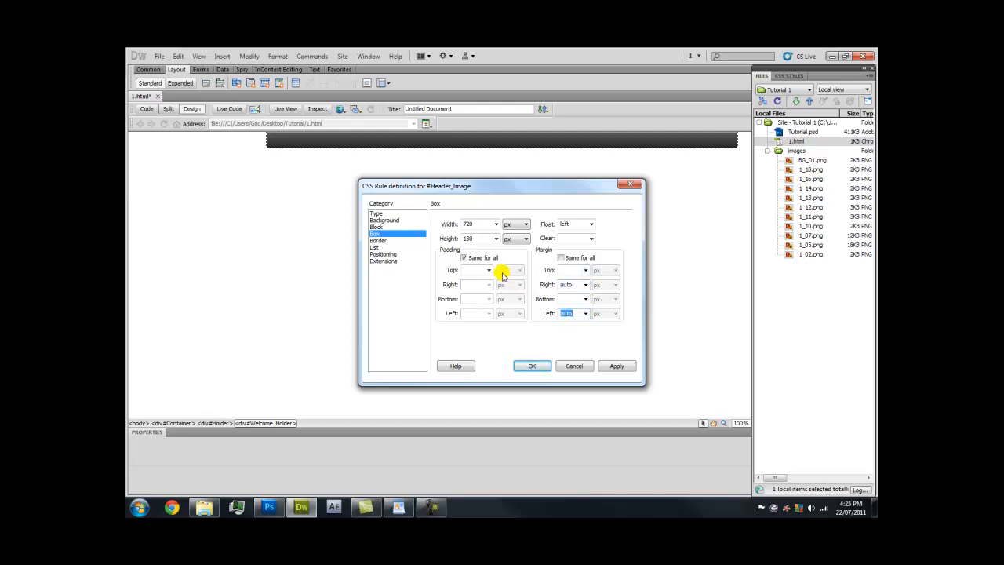
pyautogui.click(613, 367)
pyautogui.click(532, 366)
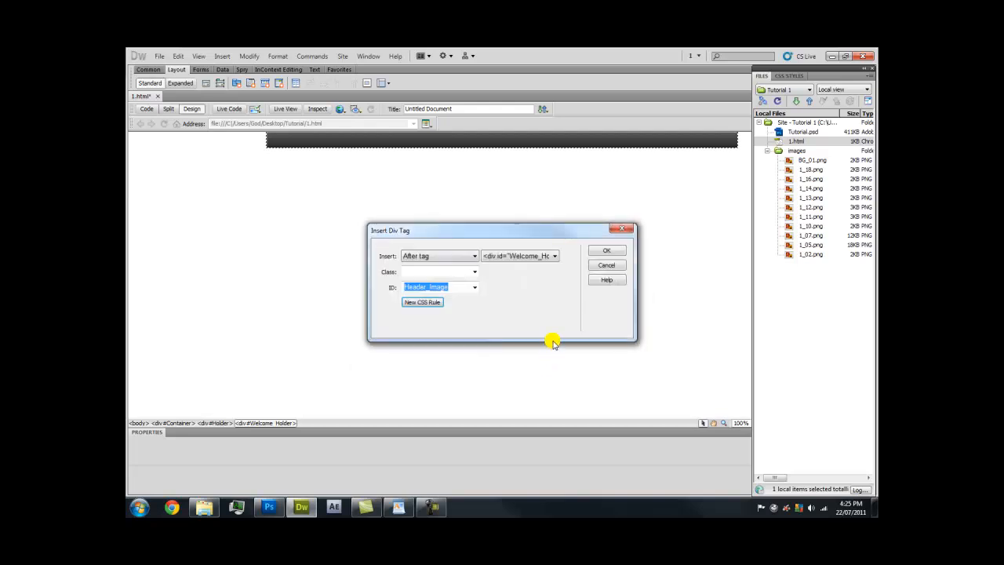
pyautogui.click(601, 251)
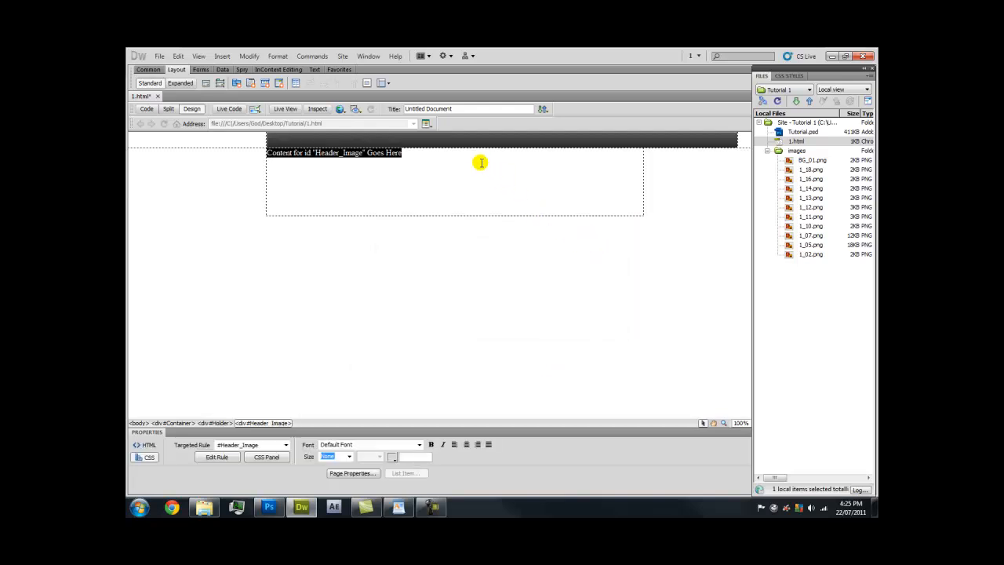
# Replace the header div's placeholder text with the 1_05.png banner image
pyautogui.press('Delete')
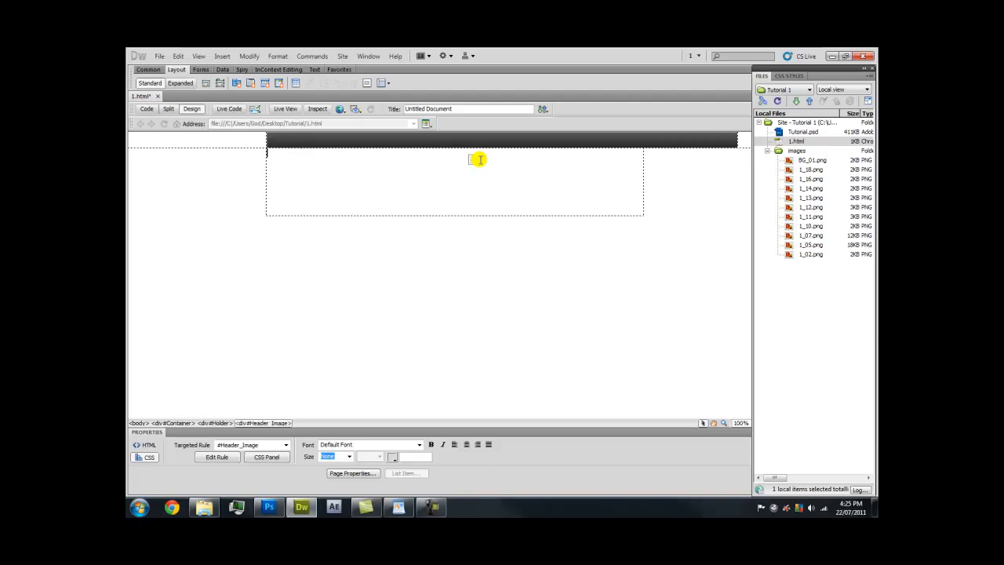
pyautogui.click(229, 58)
pyautogui.click(235, 72)
pyautogui.doubleClick(426, 236)
pyautogui.click(590, 250)
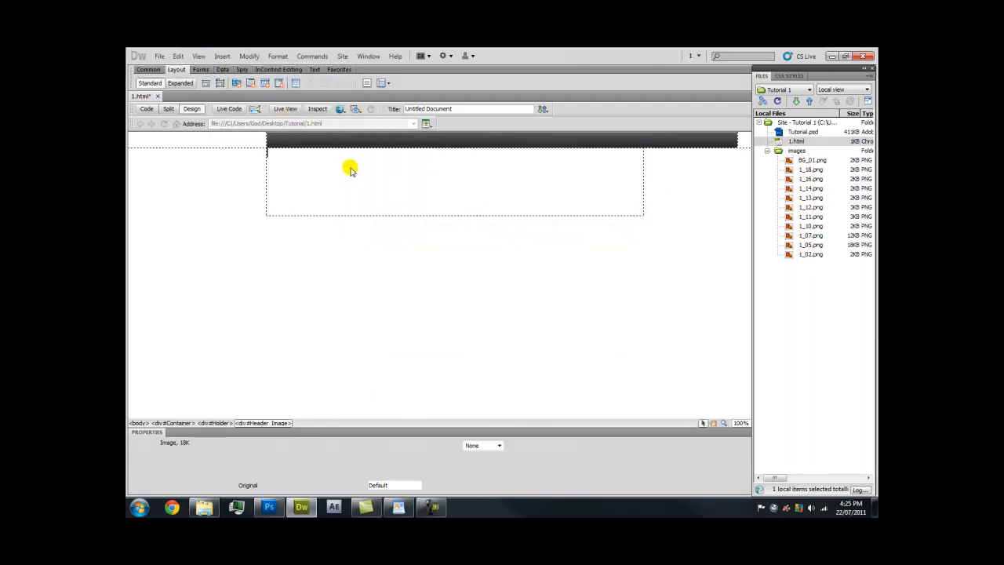
# Type 'Welcome' in the top bar, reselect the banner, and preview the page live
pyautogui.click(307, 138)
pyautogui.press('capslock')
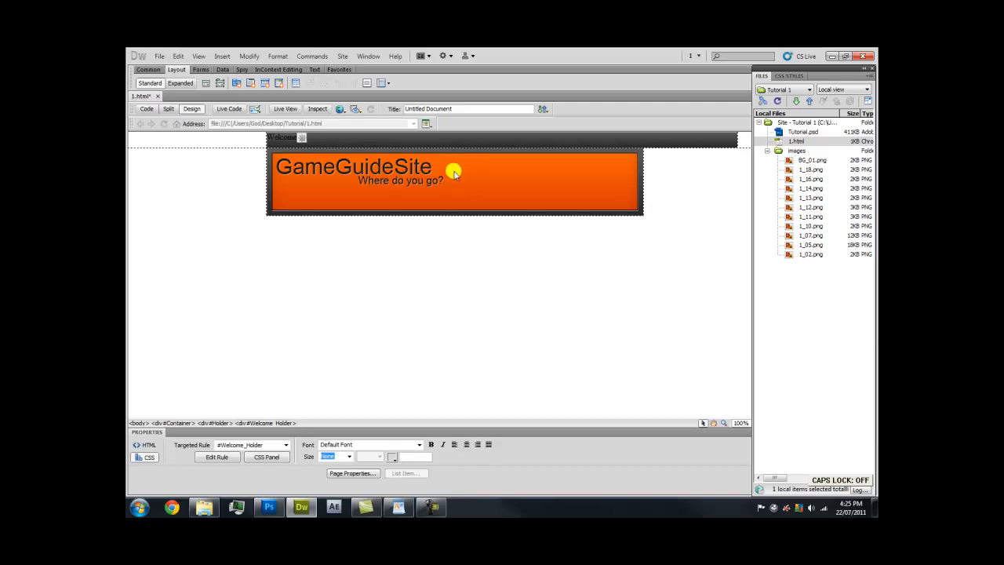
pyautogui.click(409, 186)
pyautogui.click(706, 179)
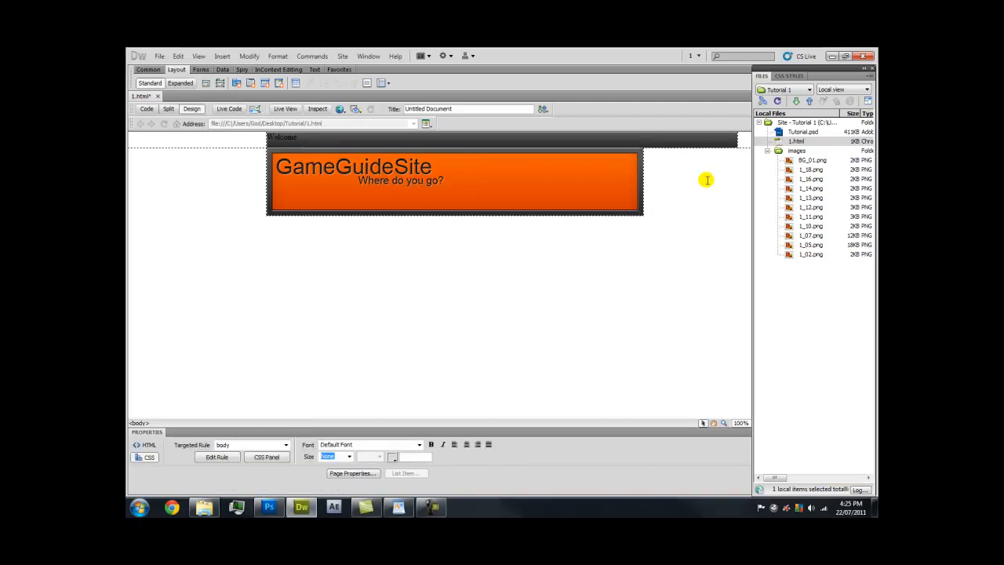
pyautogui.click(600, 177)
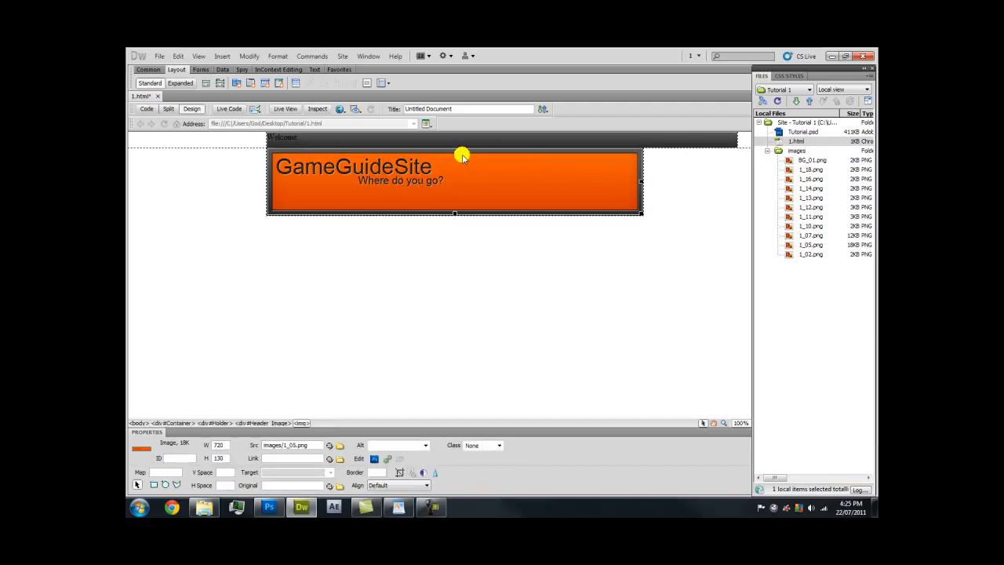
pyautogui.click(284, 109)
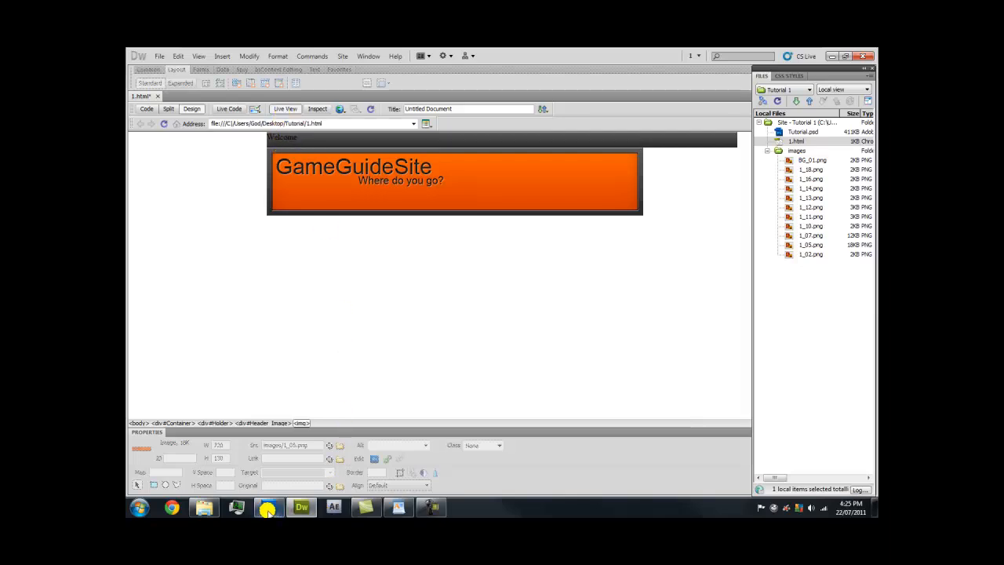
# In Photoshop, view the mockup at actual pixels, hide Background, and show the Pictures, Boxes, Text and title layers
pyautogui.click(268, 508)
pyautogui.rightClick(508, 267)
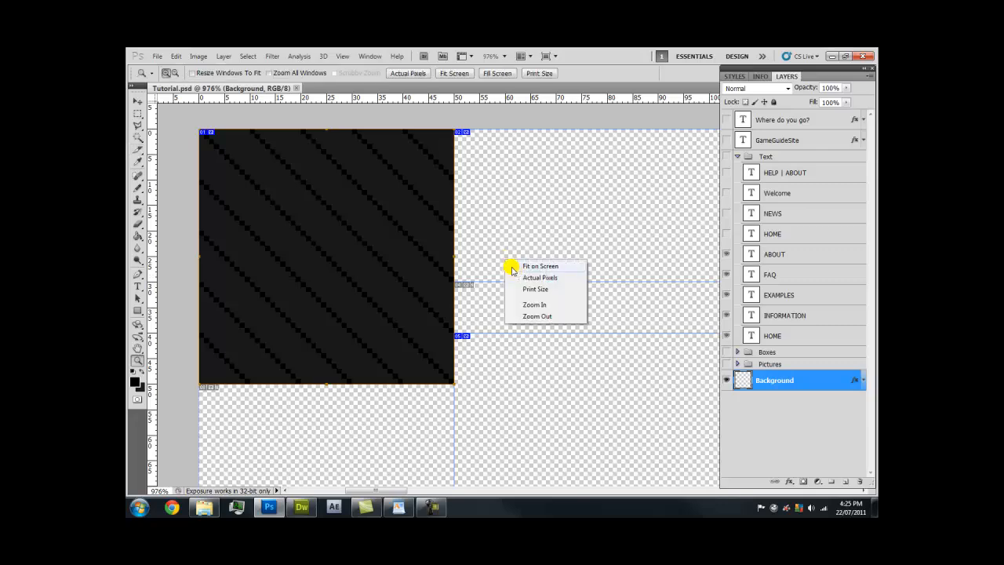
pyautogui.click(519, 279)
pyautogui.press('h')
pyautogui.moveTo(538, 258); pyautogui.dragTo(249, 145)
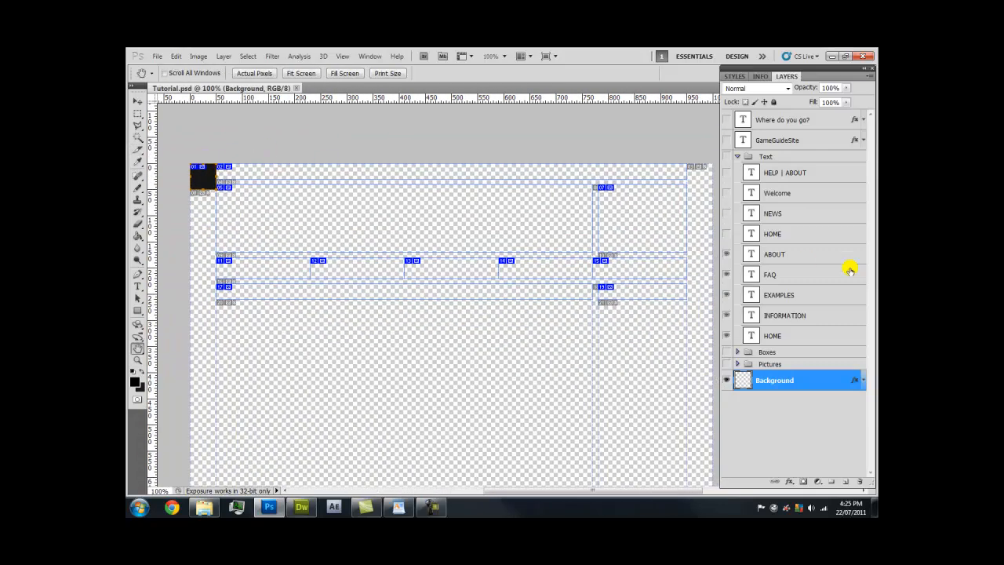
pyautogui.click(726, 378)
pyautogui.moveTo(726, 364); pyautogui.dragTo(729, 122)
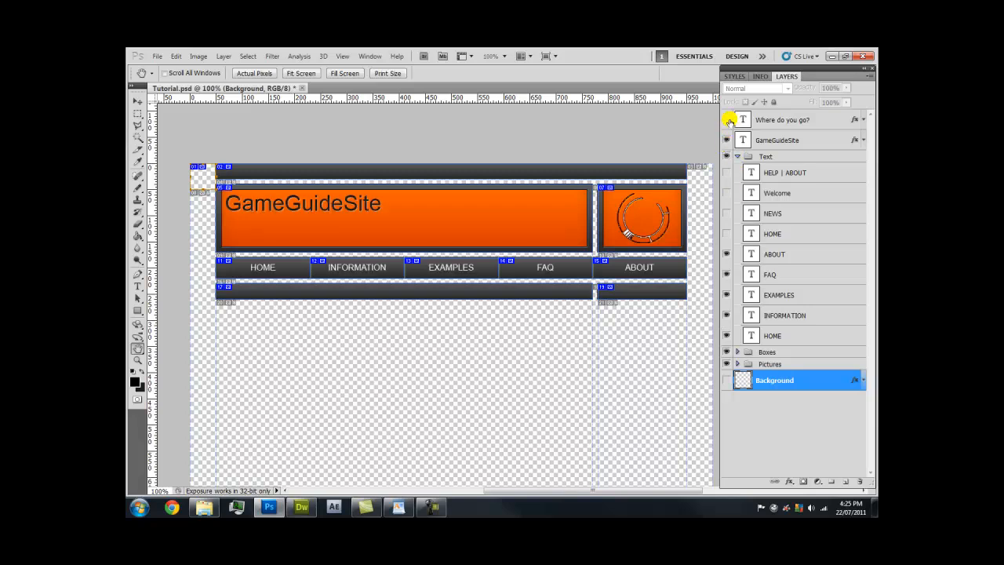
# Inspect the header and nav bar at 100% zoom, then return to Dreamweaver
pyautogui.press('z')
pyautogui.moveTo(278, 188); pyautogui.dragTo(360, 164)
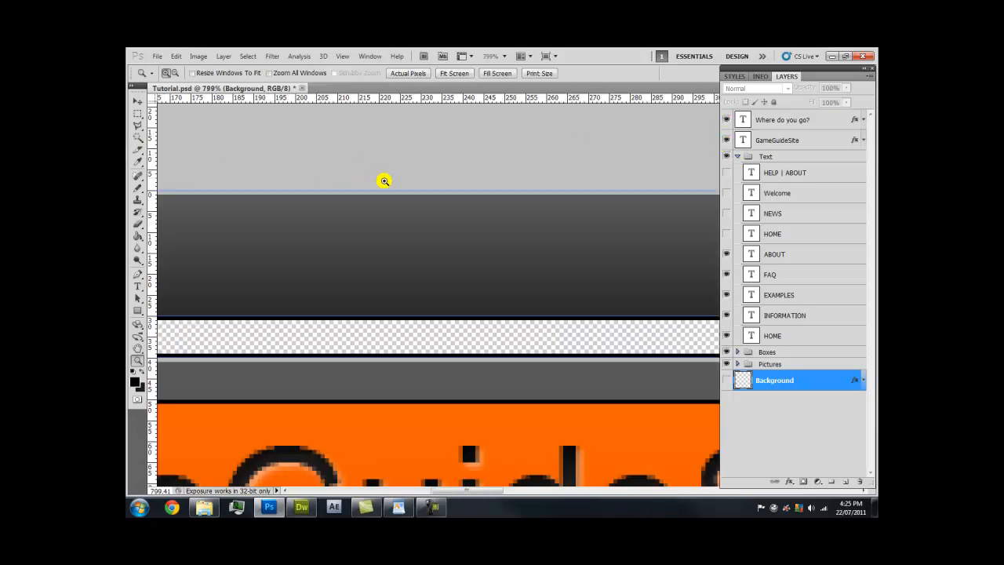
pyautogui.rightClick(399, 325)
pyautogui.click(372, 324)
pyautogui.rightClick(380, 327)
pyautogui.click(413, 347)
pyautogui.press('h')
pyautogui.moveTo(459, 352); pyautogui.dragTo(299, 269)
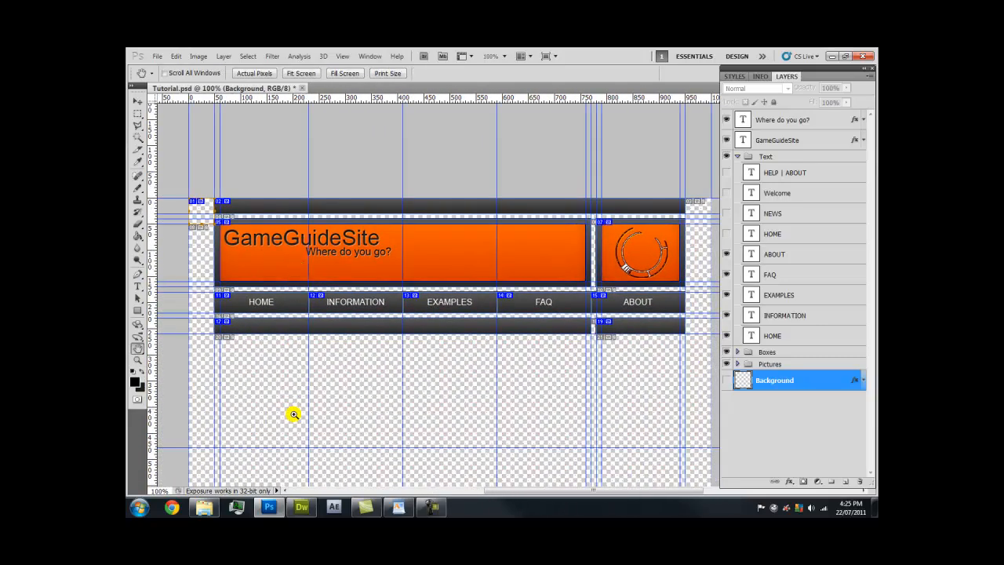
pyautogui.click(301, 507)
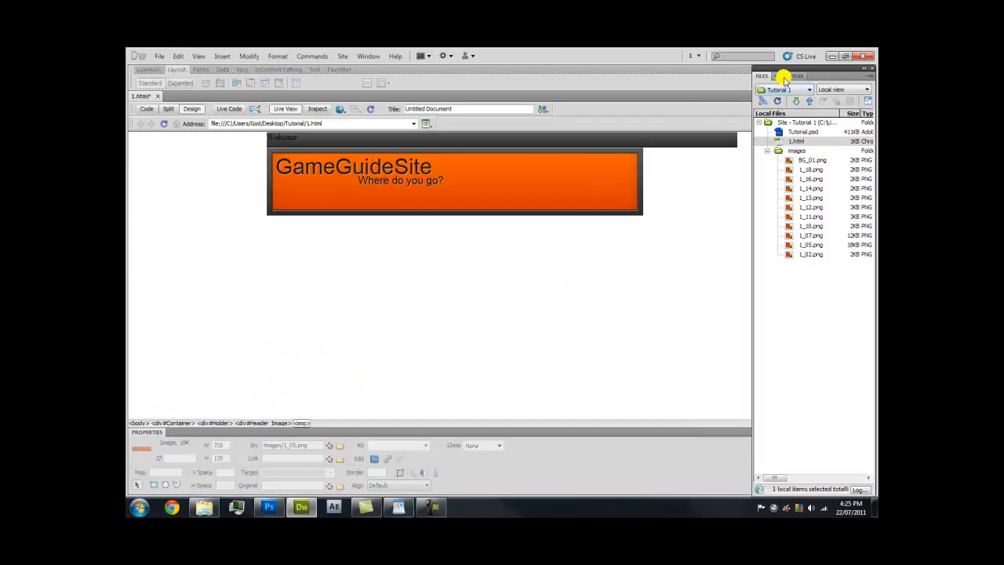
# Show the CSS Styles panel and enlarge its All Rules list
pyautogui.click(296, 138)
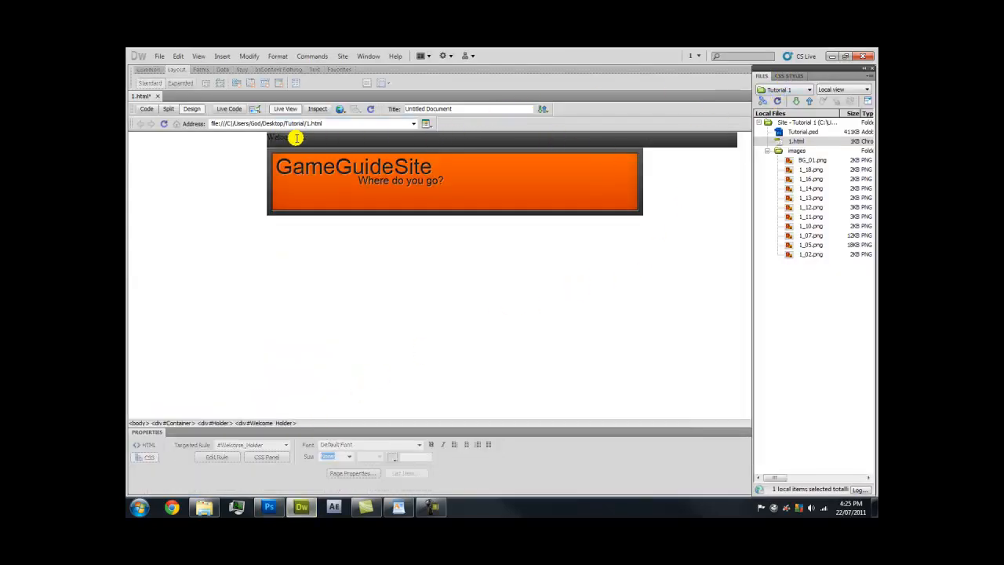
pyautogui.click(789, 76)
pyautogui.moveTo(795, 157); pyautogui.dragTo(800, 263)
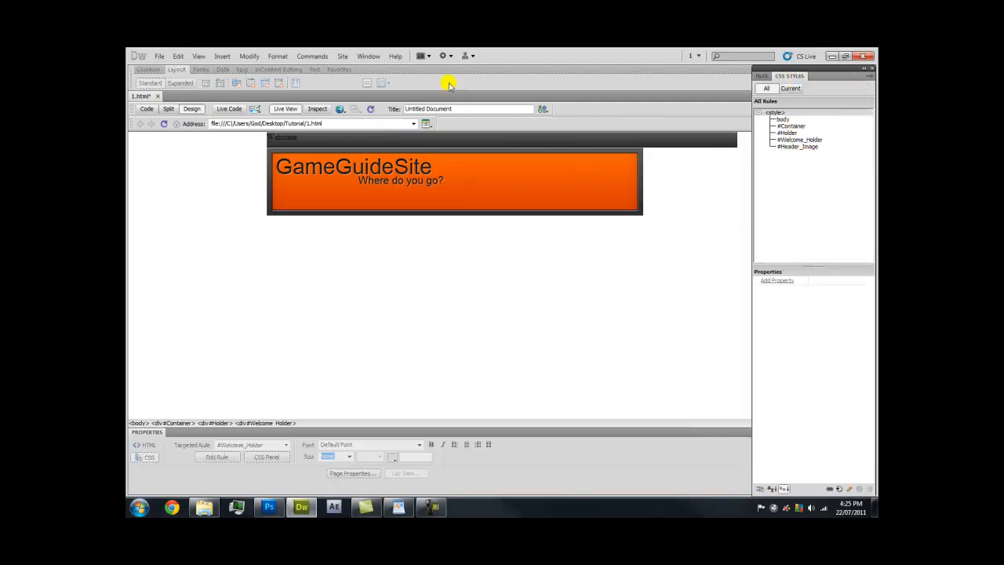
pyautogui.click(368, 56)
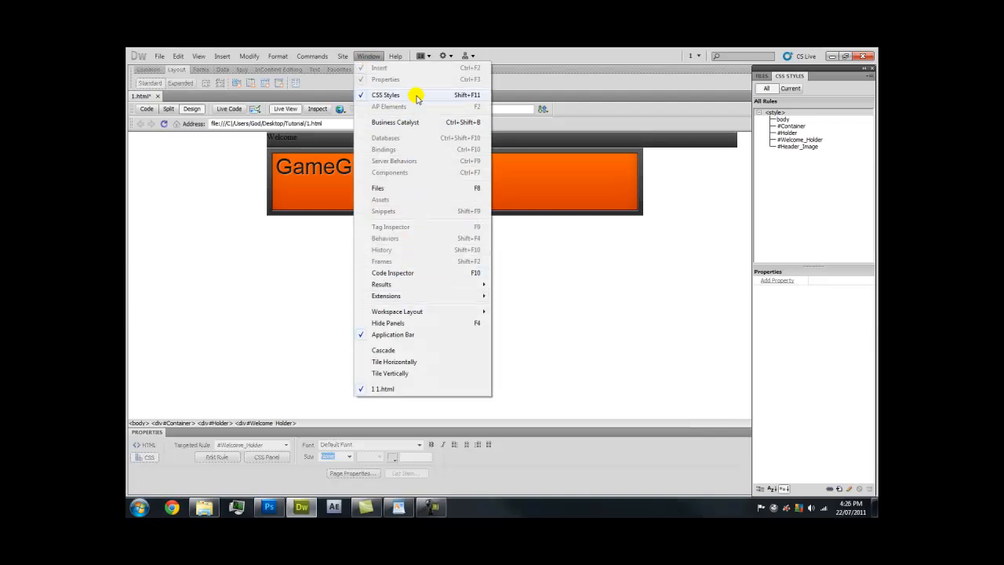
pyautogui.click(655, 81)
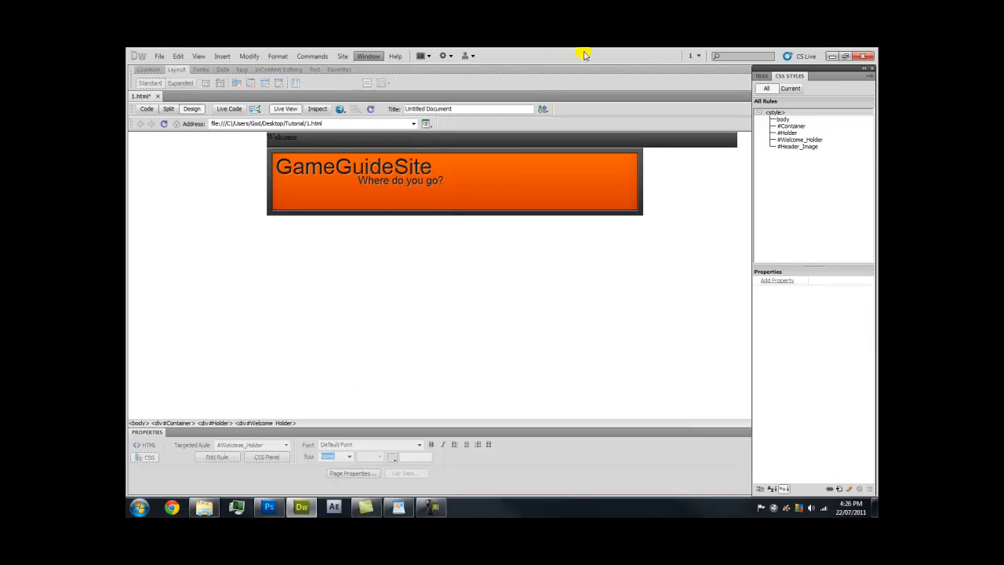
# Inspect the body, #Container, #Welcome_Holder, #Header_Image and #Holder rule properties
pyautogui.click(783, 118)
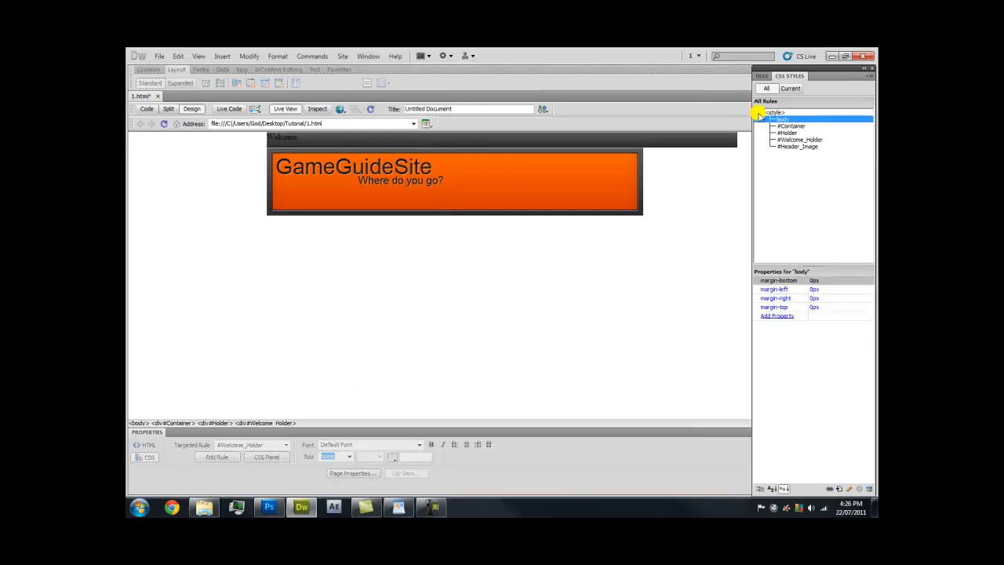
pyautogui.click(788, 127)
pyautogui.click(789, 139)
pyautogui.click(791, 147)
pyautogui.click(792, 139)
pyautogui.click(791, 133)
pyautogui.moveTo(821, 263)
pyautogui.mouseDown()
pyautogui.moveTo(812, 193)
pyautogui.moveTo(818, 260)
pyautogui.mouseUp()
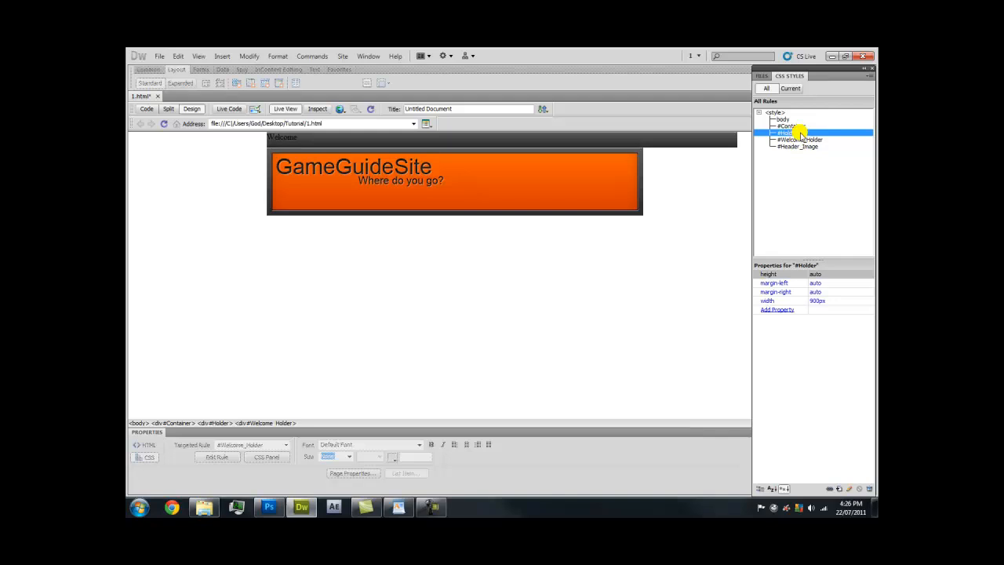
# Give #Welcome_Holder a no-repeat background and 10px bottom padding
pyautogui.click(827, 140)
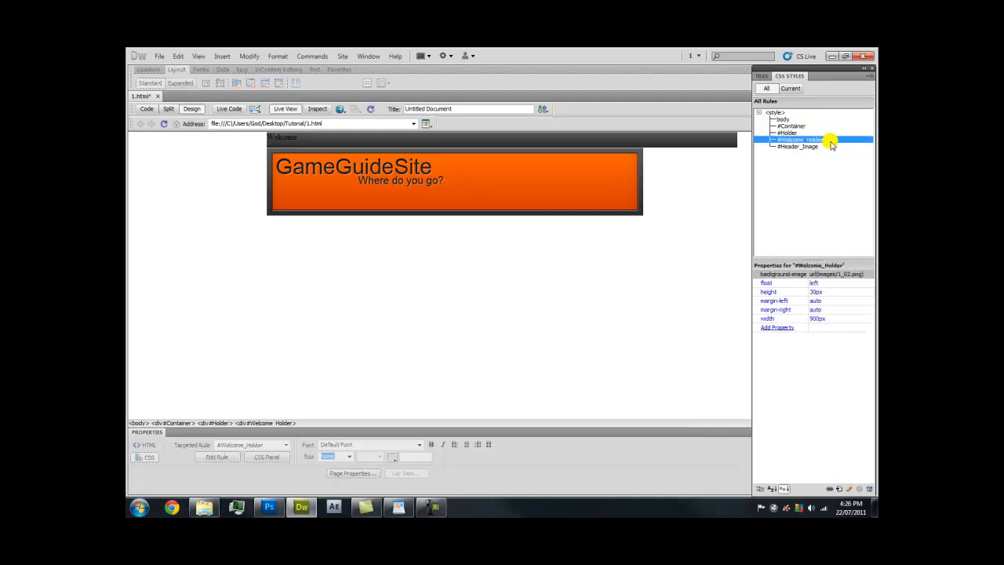
pyautogui.doubleClick(829, 141)
pyautogui.moveTo(381, 183); pyautogui.dragTo(353, 212)
pyautogui.click(379, 246)
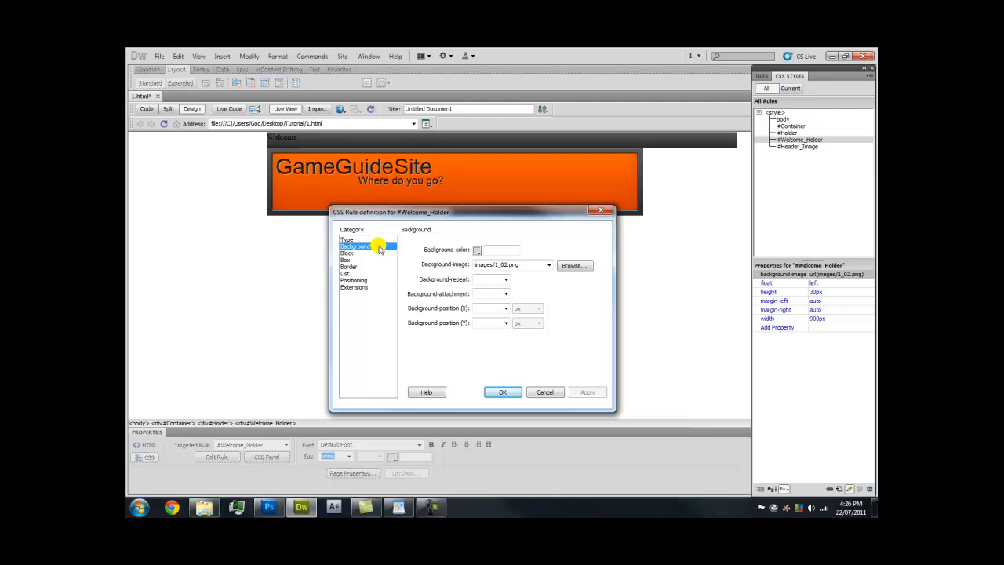
pyautogui.click(502, 280)
pyautogui.click(585, 392)
pyautogui.click(378, 259)
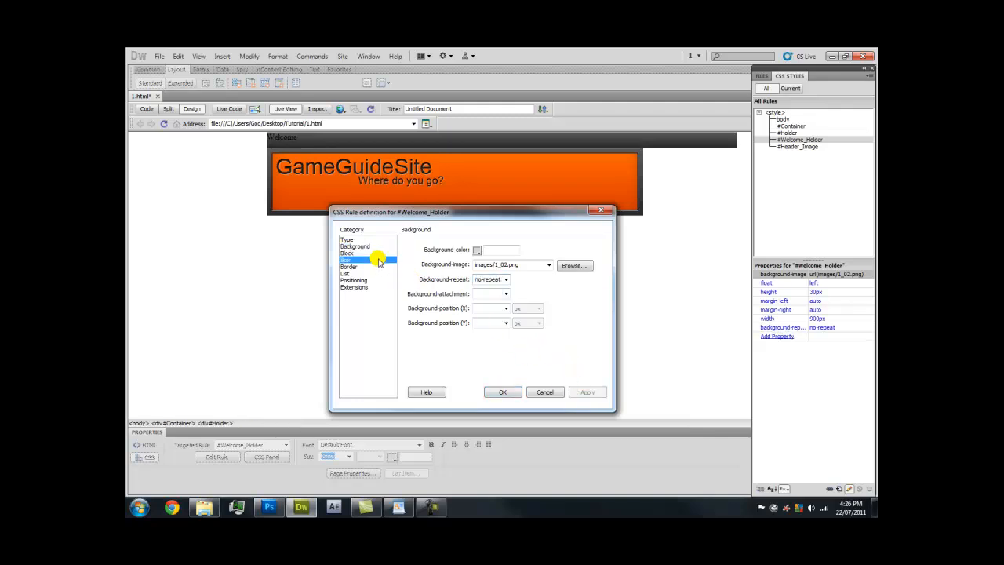
pyautogui.click(436, 284)
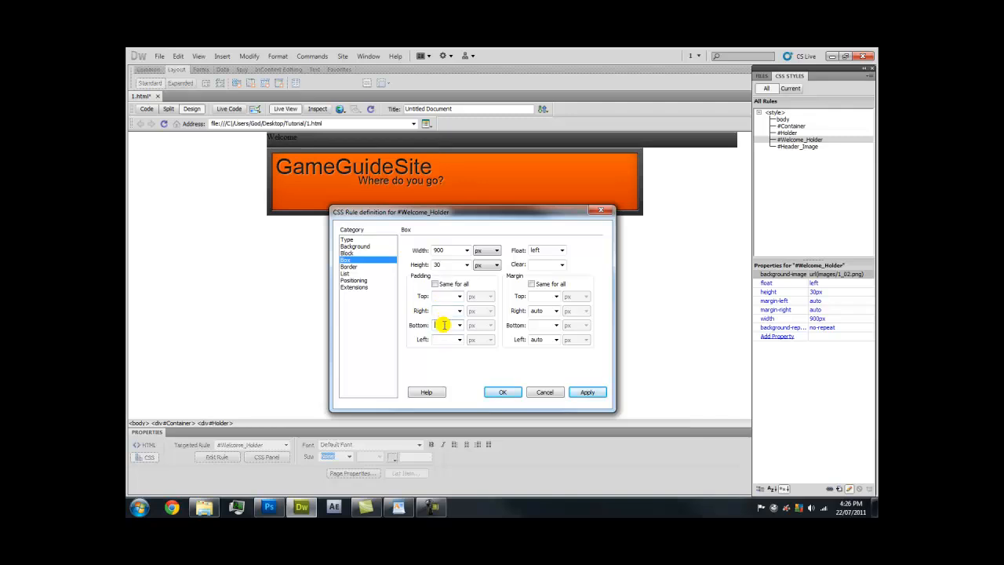
pyautogui.click(444, 324)
pyautogui.write('10')
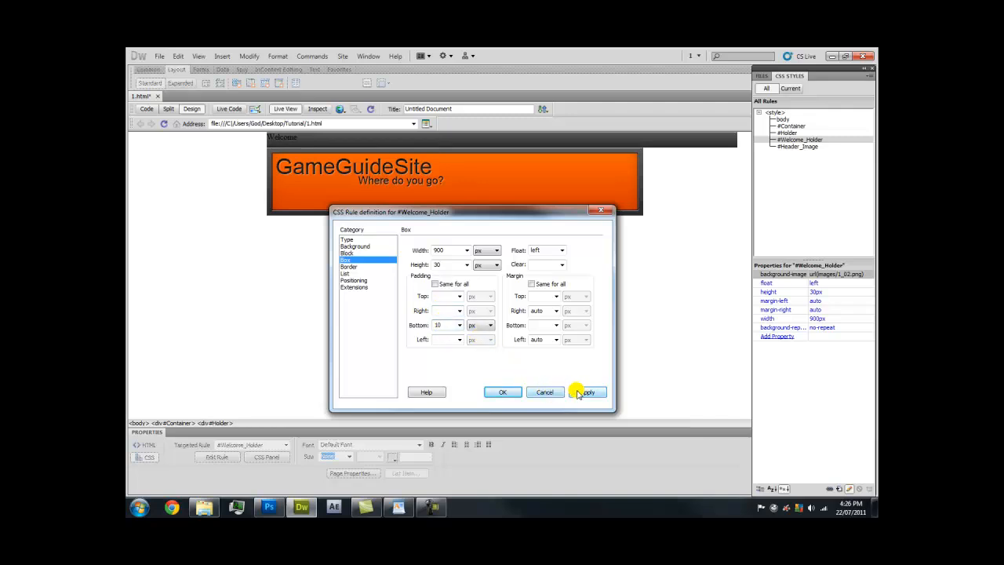
pyautogui.click(580, 392)
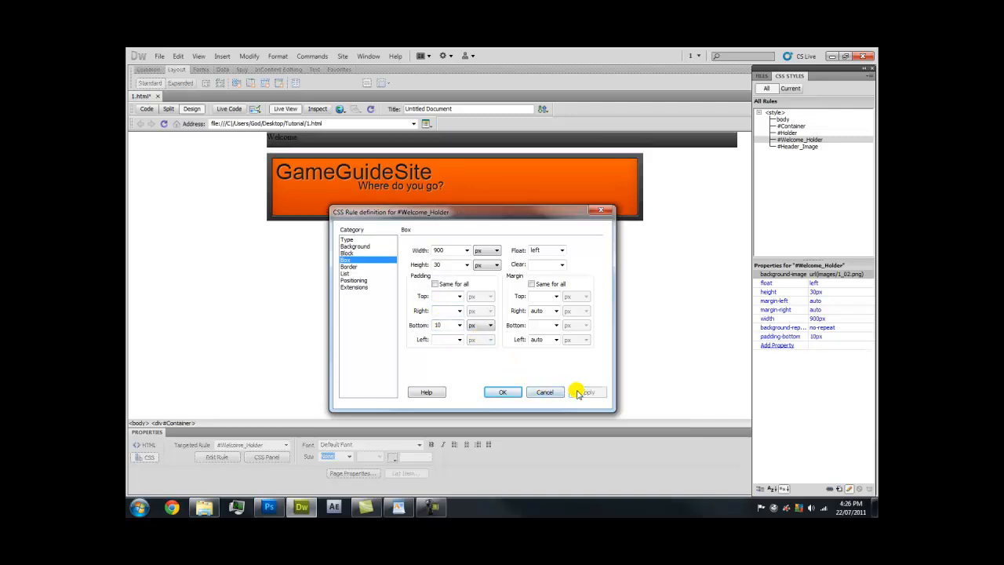
pyautogui.click(506, 391)
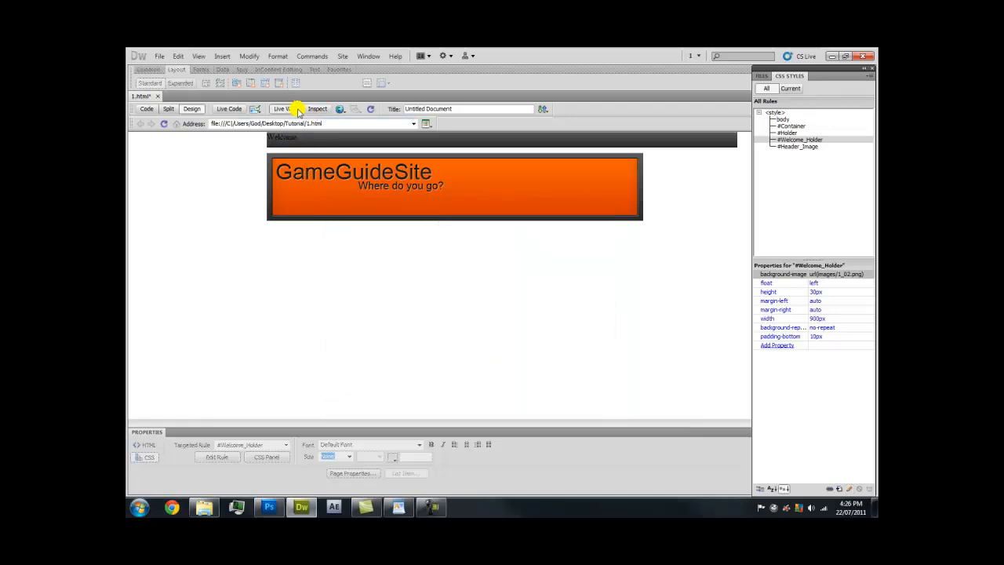
# Turn off Live View and select the Welcome bar, Holder div and header image on the page
pyautogui.click(294, 109)
pyautogui.click(278, 139)
pyautogui.click(266, 147)
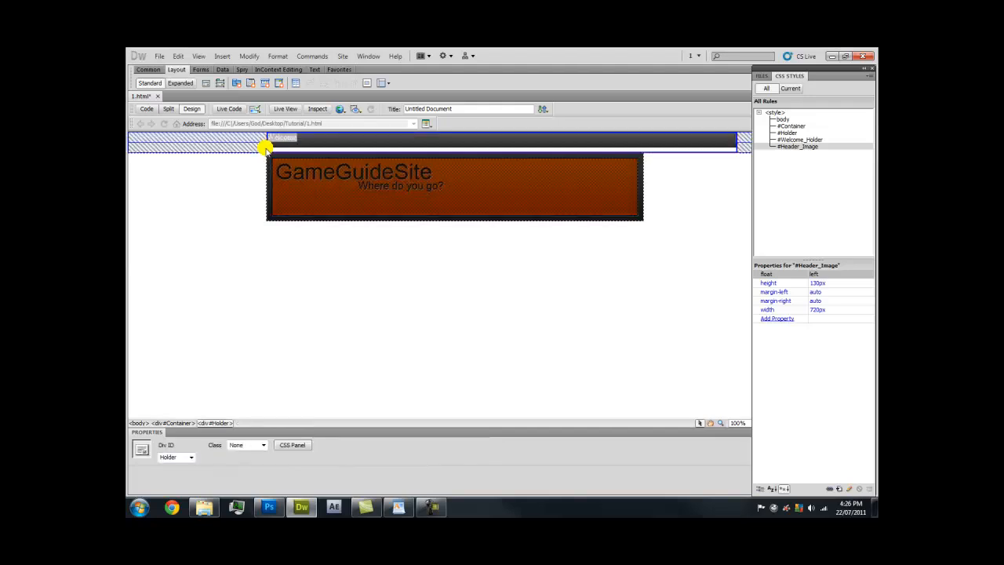
pyautogui.click(279, 139)
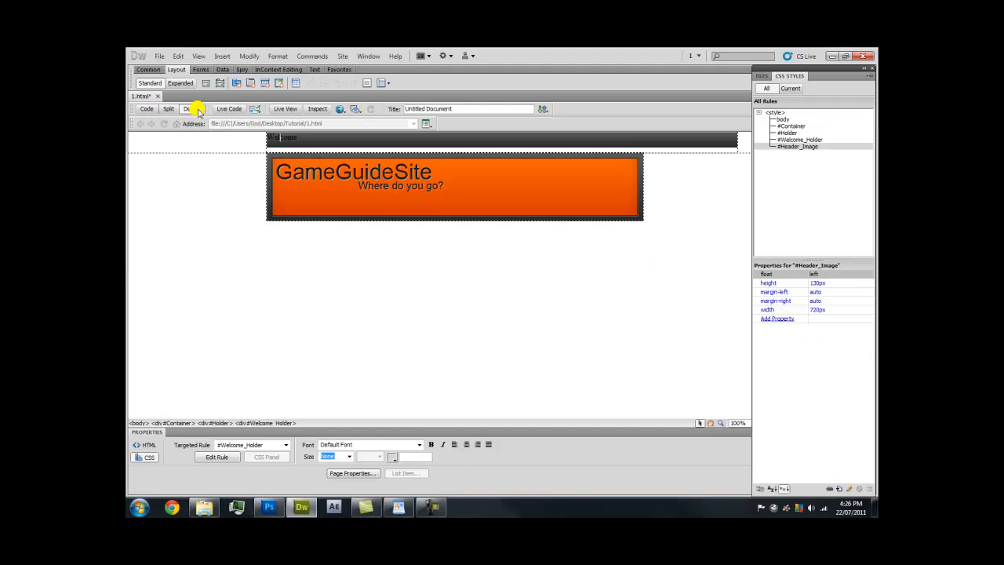
pyautogui.click(348, 175)
pyautogui.click(448, 211)
pyautogui.click(477, 211)
pyautogui.click(639, 206)
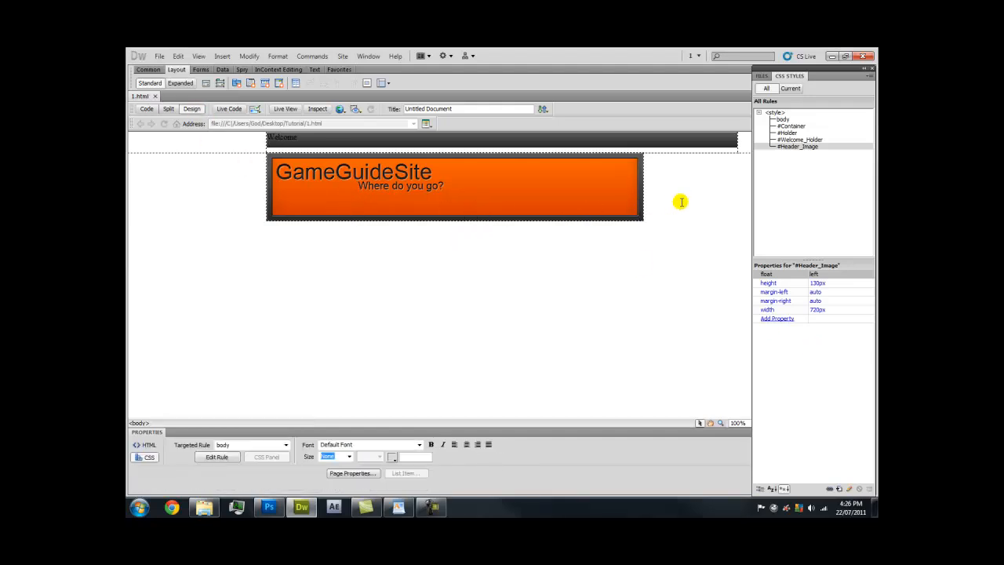
pyautogui.click(601, 193)
pyautogui.click(648, 190)
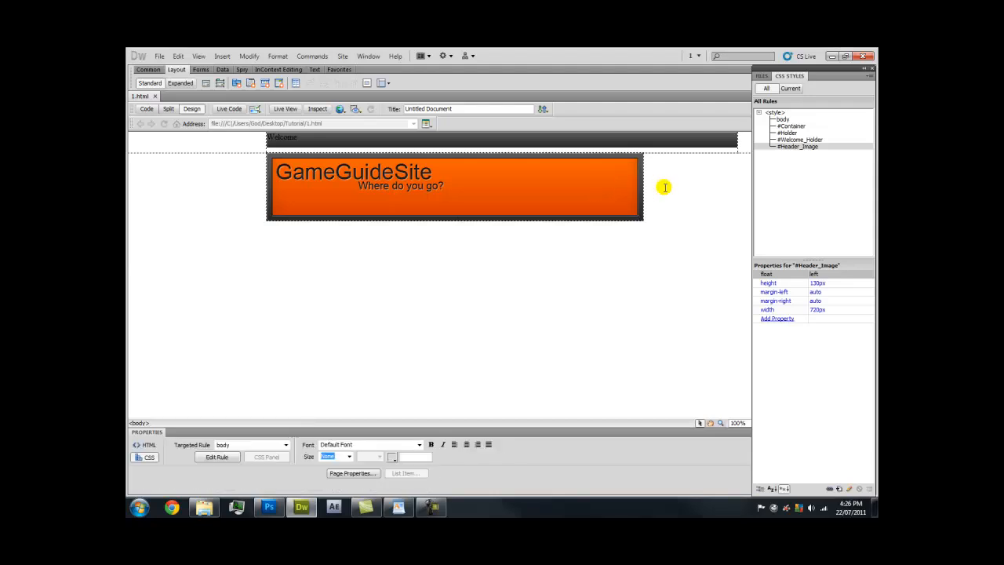
# Give the #Header_Image rule a 10px right padding
pyautogui.click(831, 140)
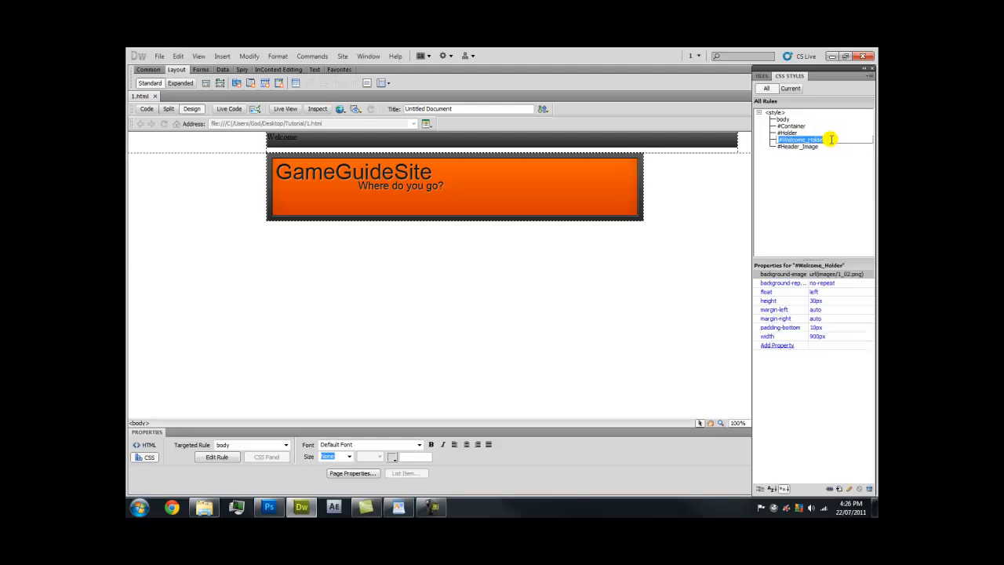
pyautogui.doubleClick(824, 146)
pyautogui.moveTo(497, 197); pyautogui.dragTo(483, 219)
pyautogui.click(375, 261)
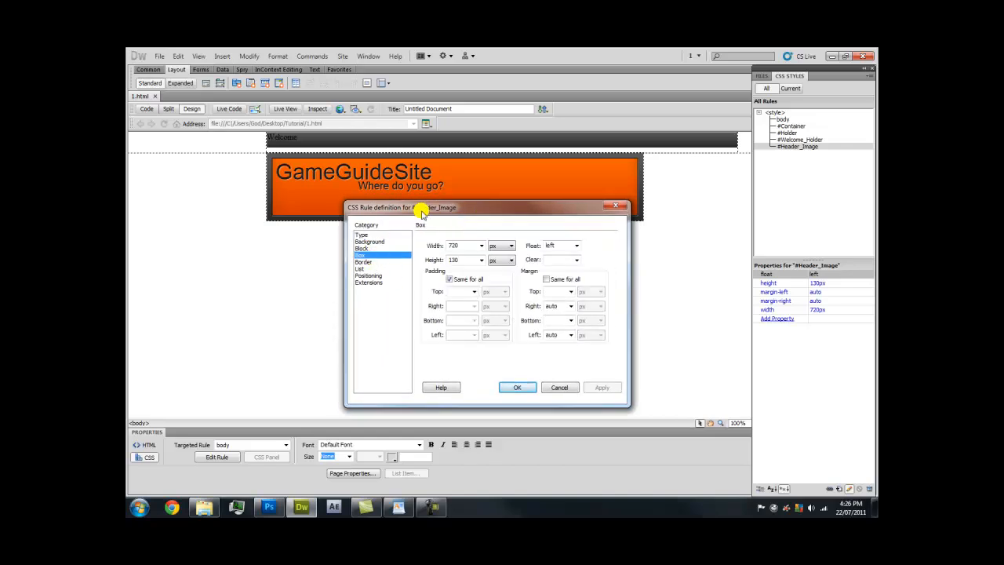
pyautogui.moveTo(419, 207); pyautogui.dragTo(374, 226)
pyautogui.click(407, 304)
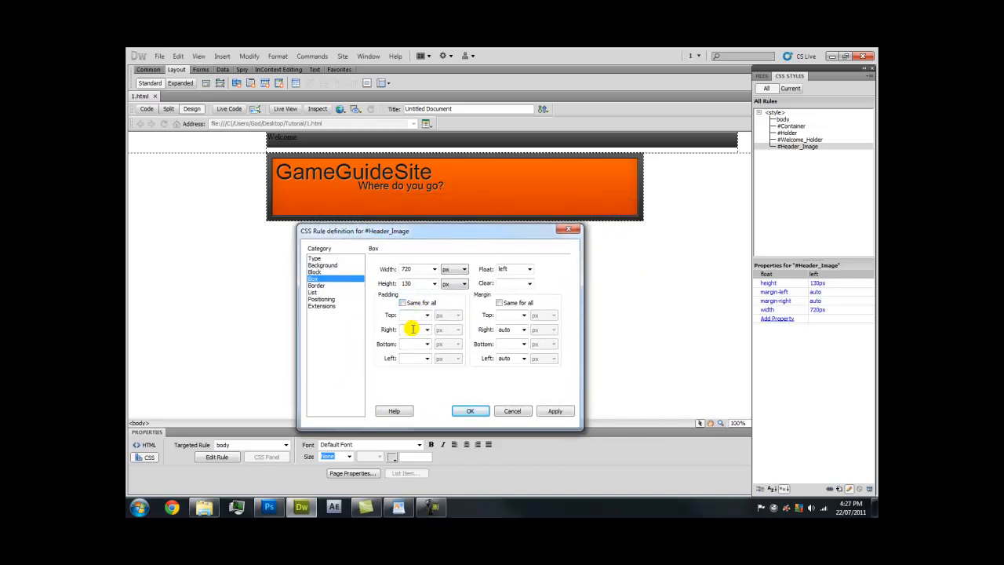
pyautogui.write('10')
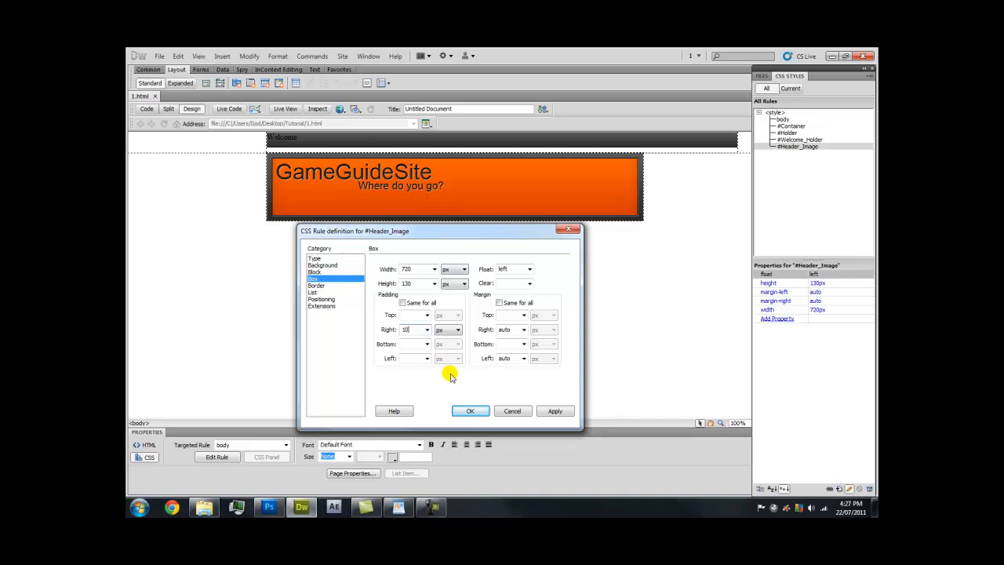
pyautogui.click(546, 413)
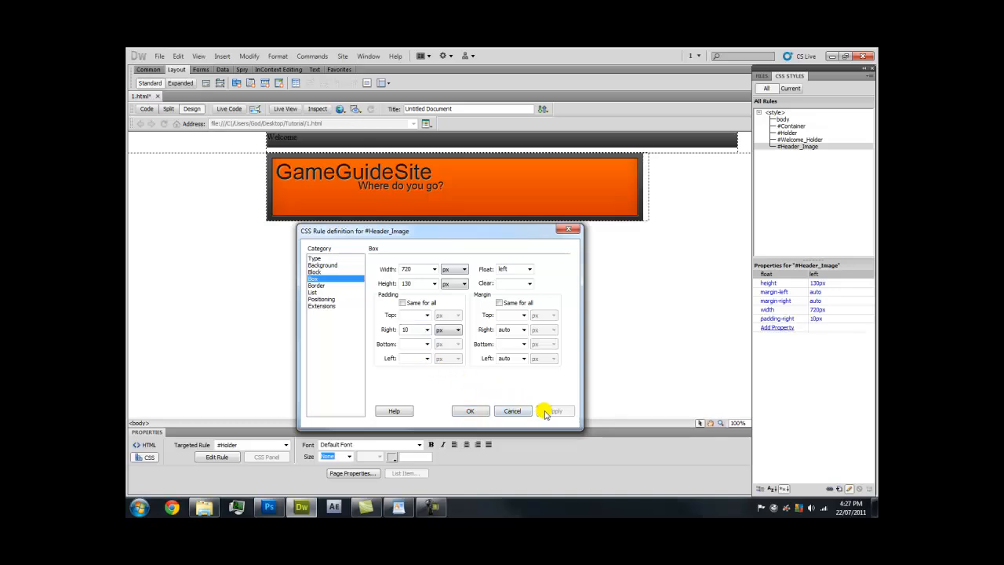
pyautogui.click(474, 413)
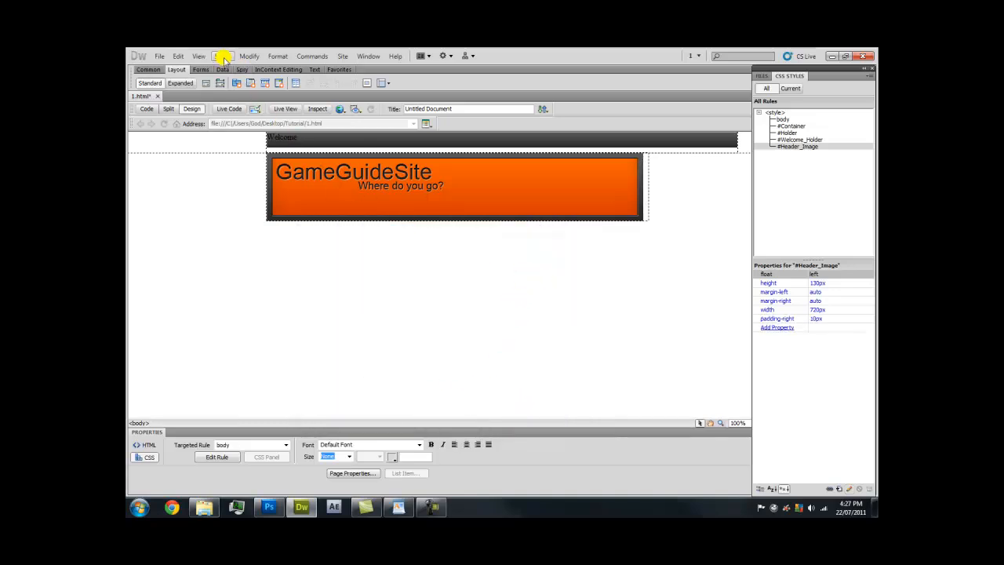
# Insert a Logo_Image div after Header_Image and create its #Logo_Image CSS rule
pyautogui.click(205, 83)
pyautogui.click(458, 256)
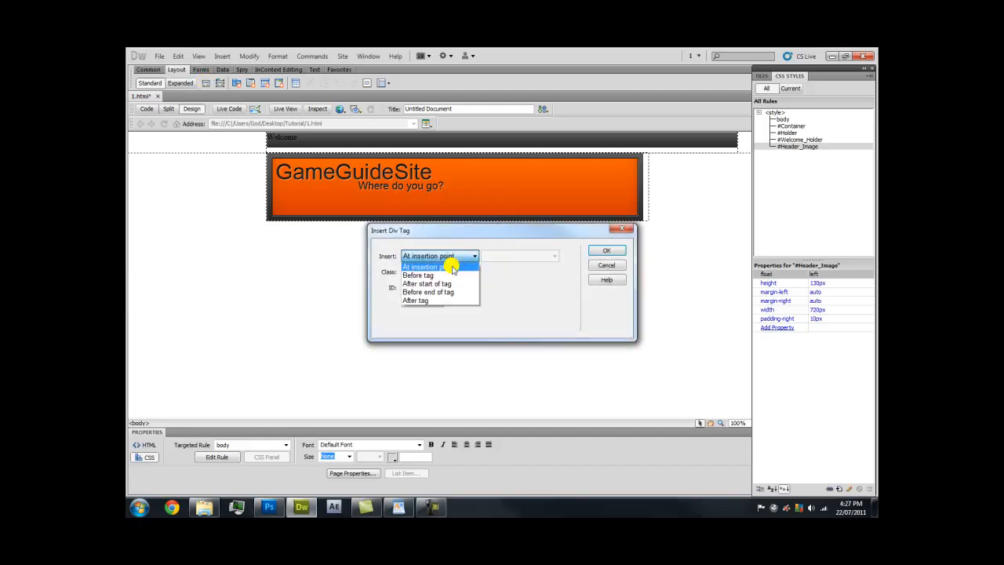
pyautogui.click(443, 299)
pyautogui.click(513, 256)
pyautogui.click(520, 291)
pyautogui.press('capslock')
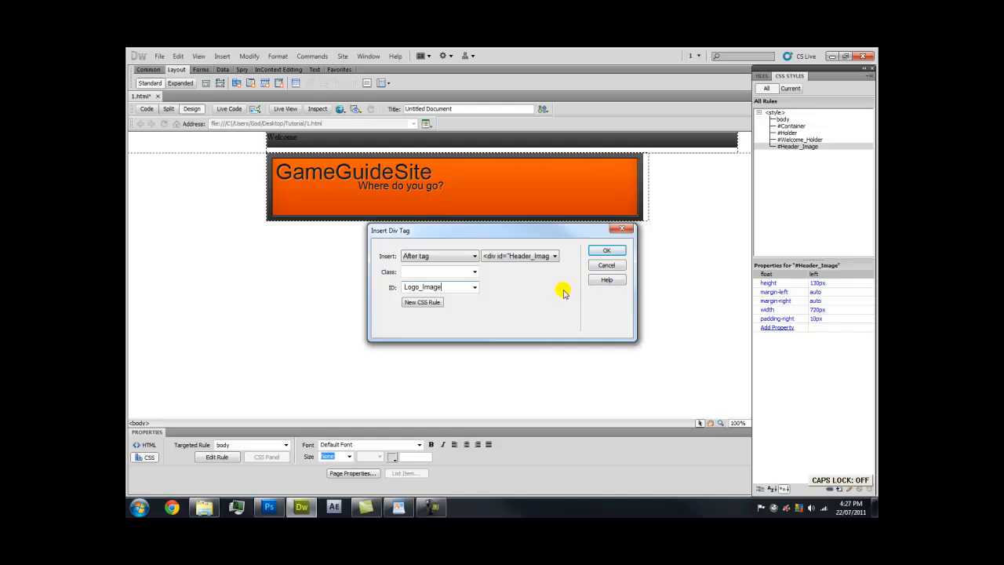
pyautogui.click(421, 301)
pyautogui.click(612, 197)
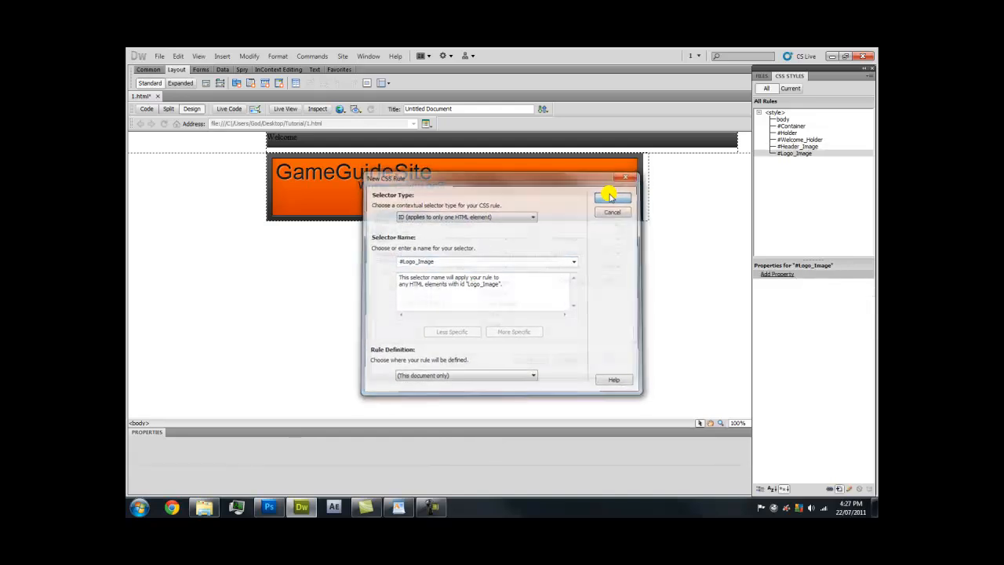
# Open the #Logo_Image box settings and check that 1_07.png measures 170 x 130
pyautogui.click(375, 233)
pyautogui.moveTo(418, 193); pyautogui.dragTo(316, 237)
pyautogui.click(206, 508)
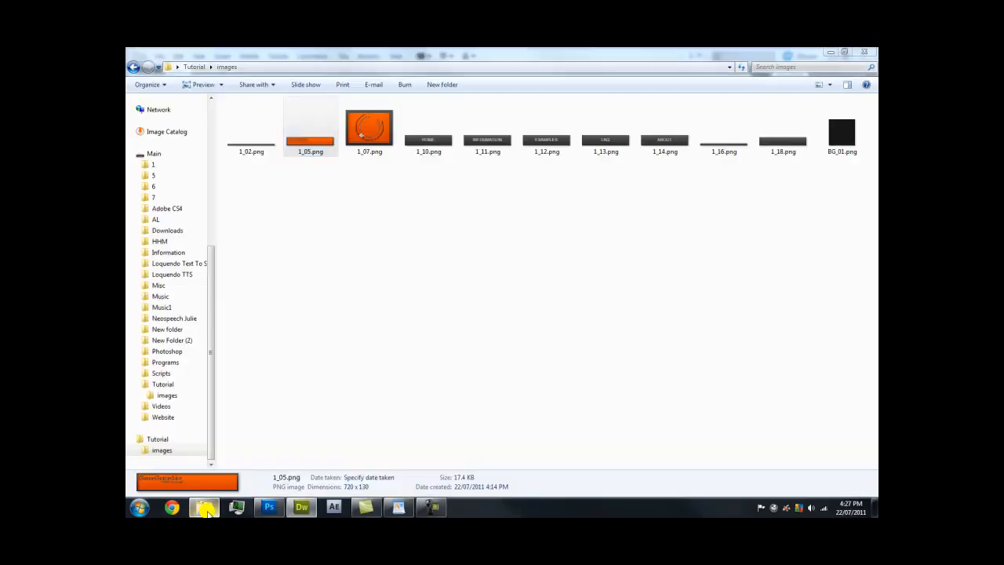
pyautogui.click(349, 135)
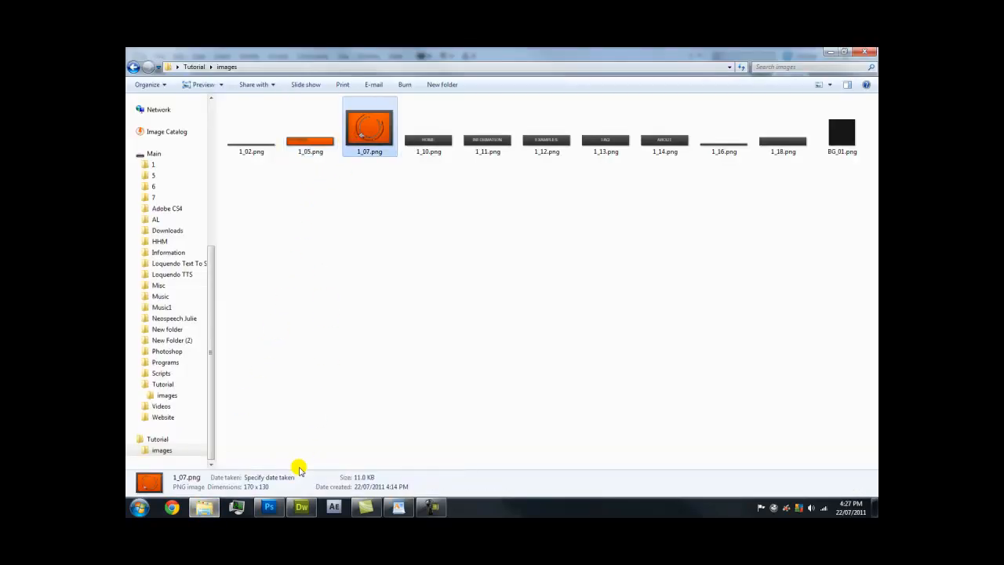
# Size the #Logo_Image box 170 x 130 px and float it right
pyautogui.click(301, 507)
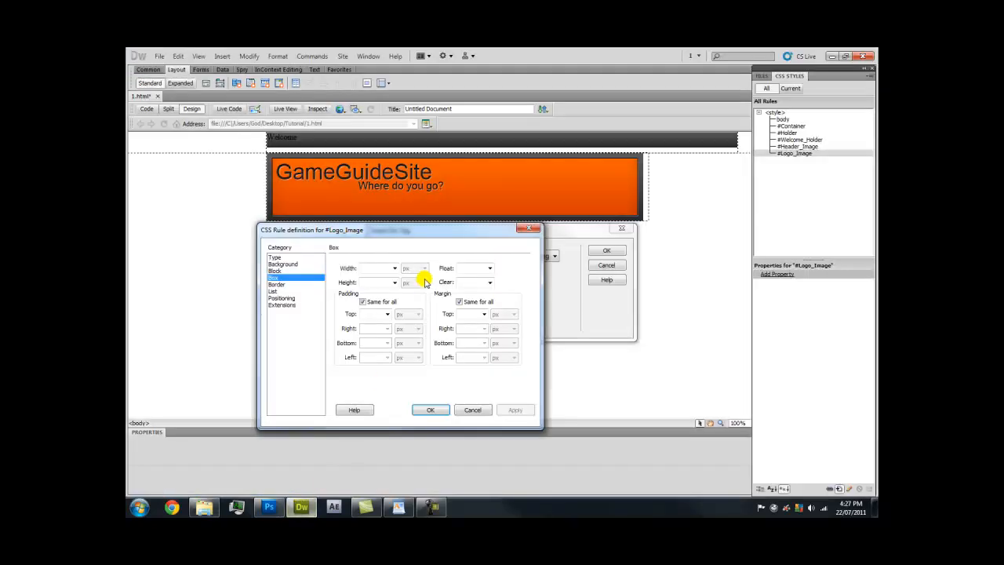
pyautogui.click(365, 268)
pyautogui.write('170')
pyautogui.click(374, 281)
pyautogui.write('130')
pyautogui.click(490, 268)
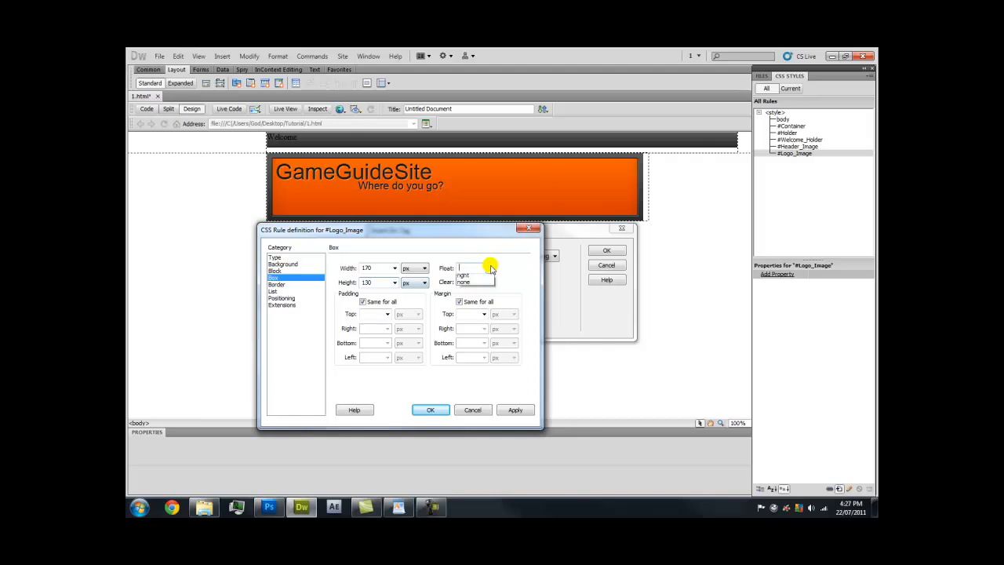
pyautogui.click(463, 283)
# Give #Logo_Image auto left and right margins, then insert the Logo_Image div after the header
pyautogui.click(460, 302)
pyautogui.click(483, 329)
pyautogui.click(469, 337)
pyautogui.click(483, 358)
pyautogui.click(472, 366)
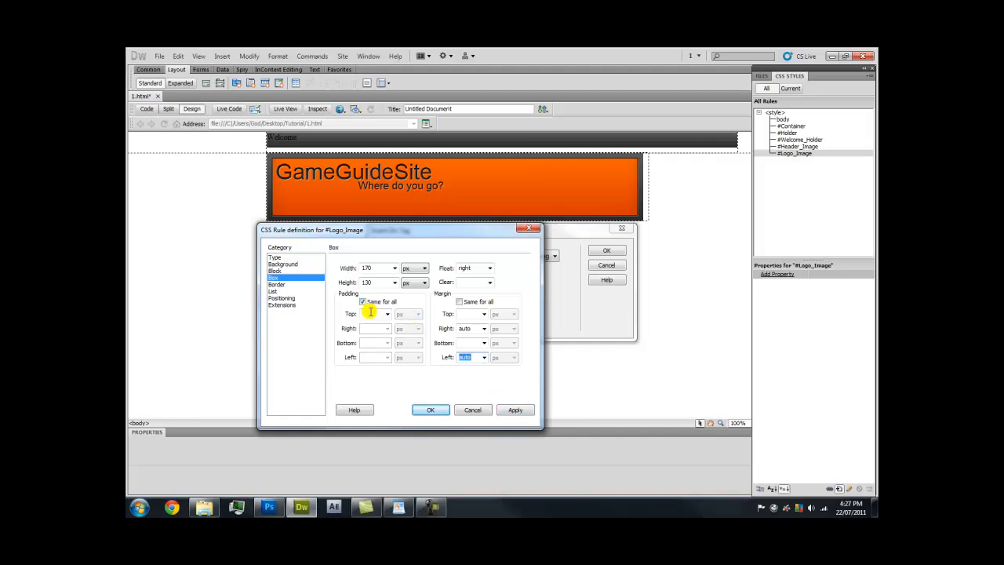
pyautogui.click(510, 411)
pyautogui.click(433, 409)
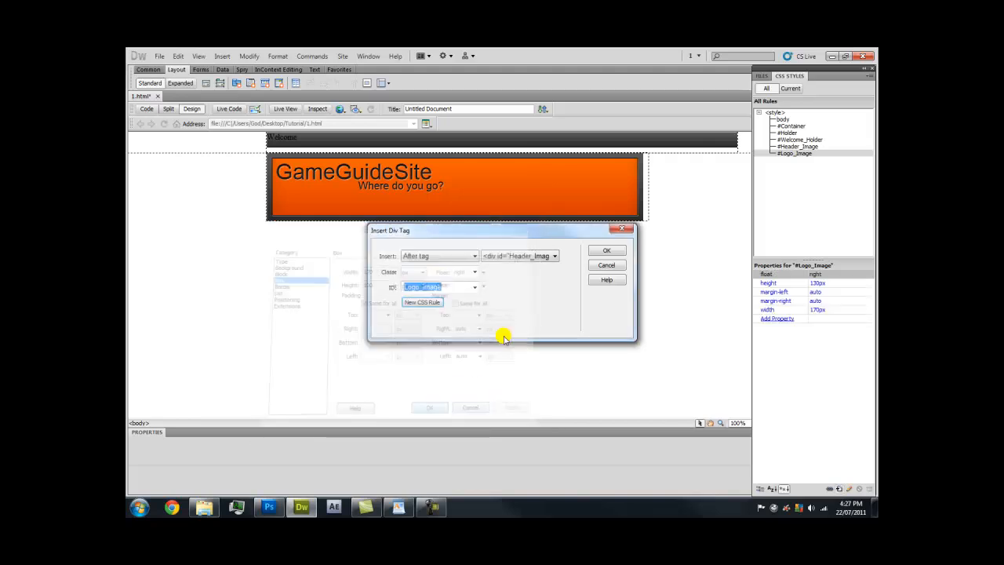
pyautogui.click(606, 249)
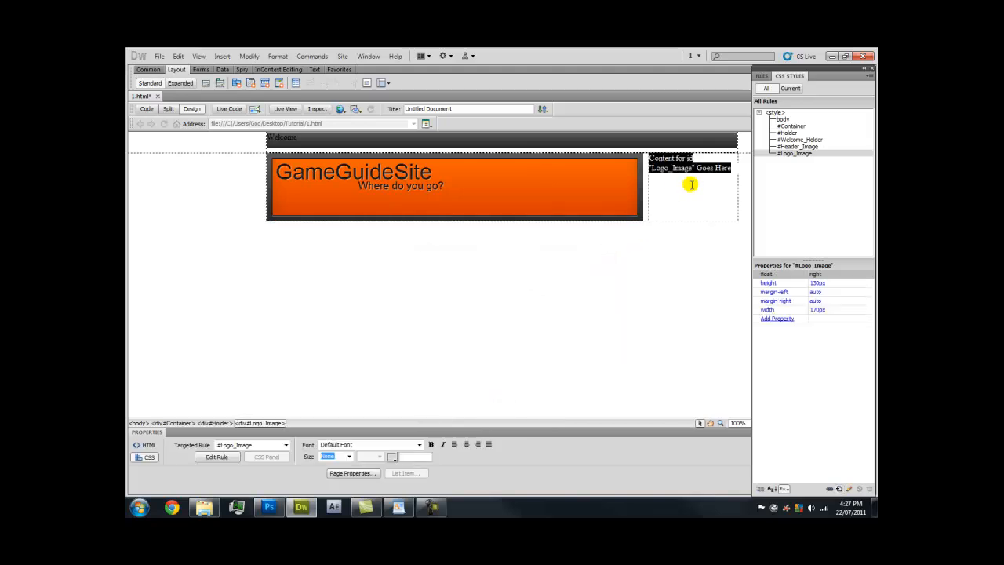
# Delete the logo div's placeholder text and insert the 1_07.png logo image in its place
pyautogui.press('Delete')
pyautogui.click(217, 55)
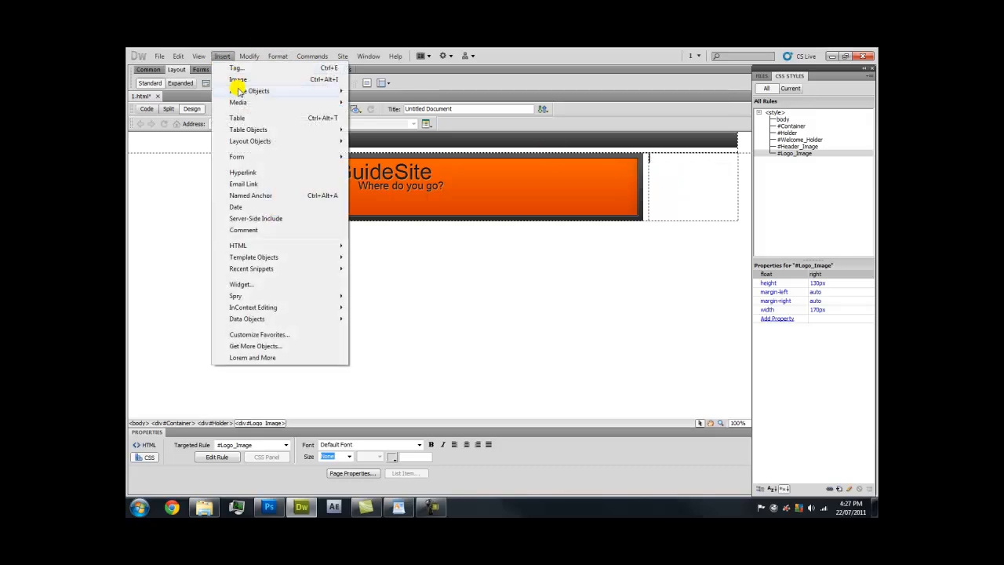
pyautogui.click(235, 78)
pyautogui.doubleClick(486, 248)
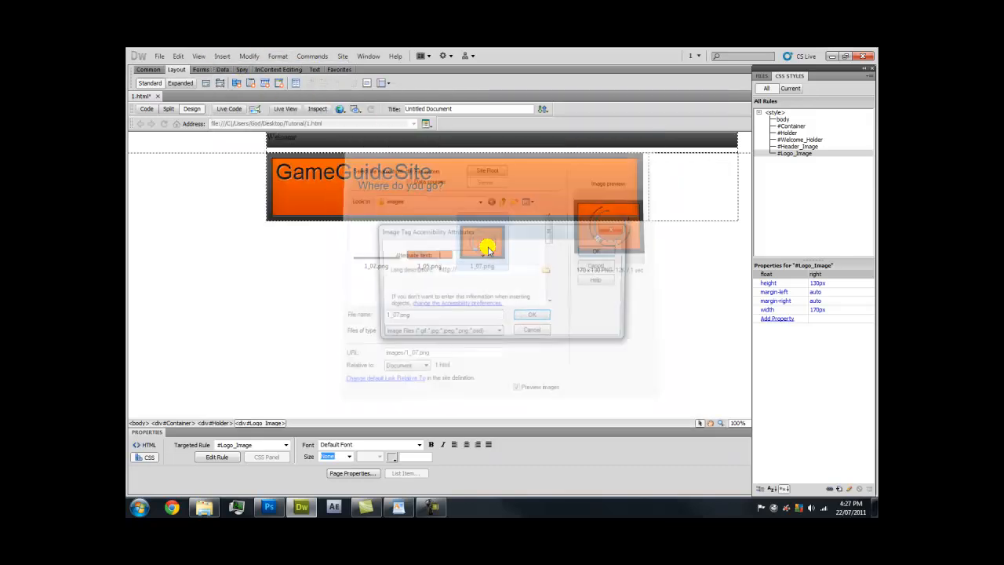
pyautogui.click(593, 251)
pyautogui.click(590, 248)
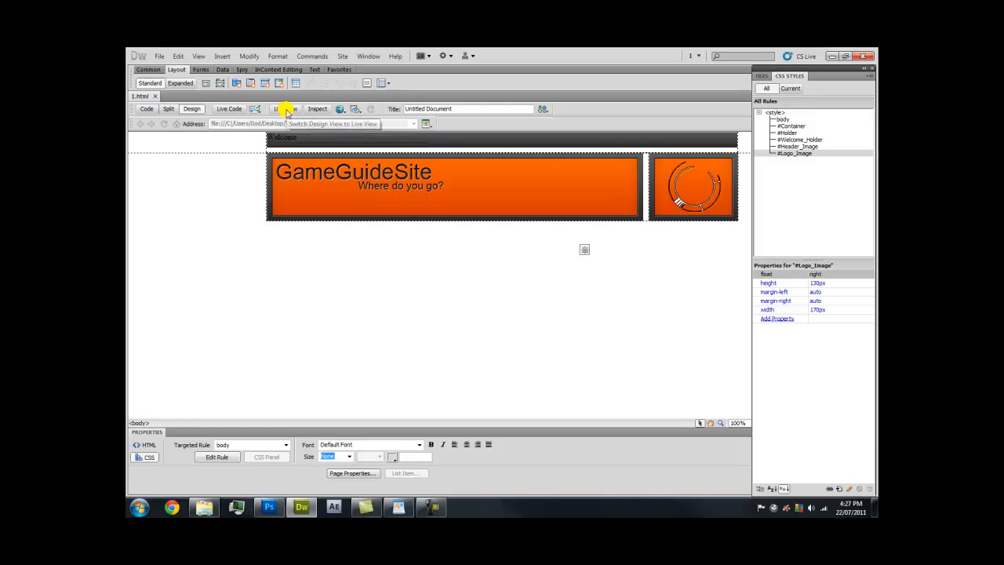
# Check the page in Live View, then preview 1.html in Chrome
pyautogui.click(286, 109)
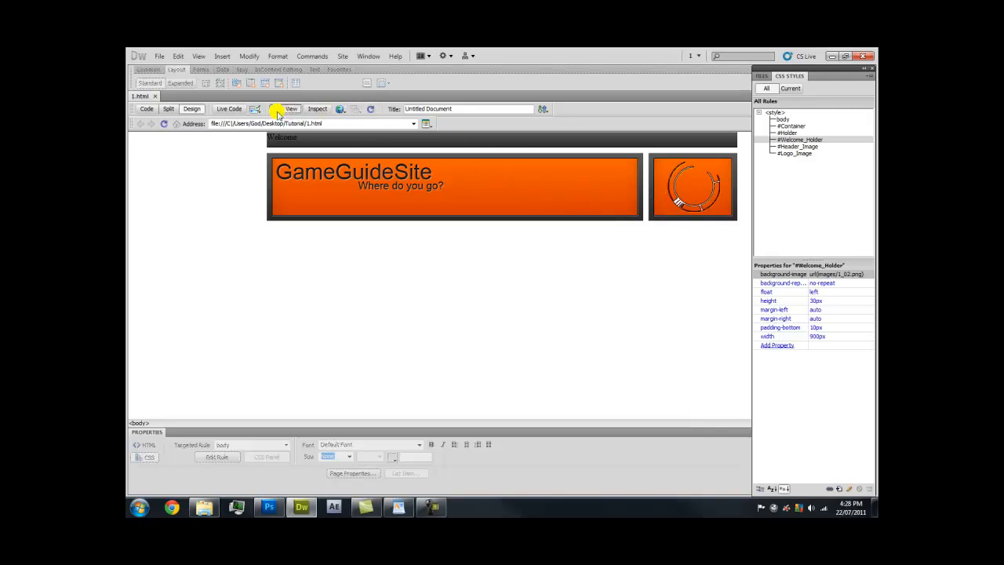
pyautogui.click(280, 110)
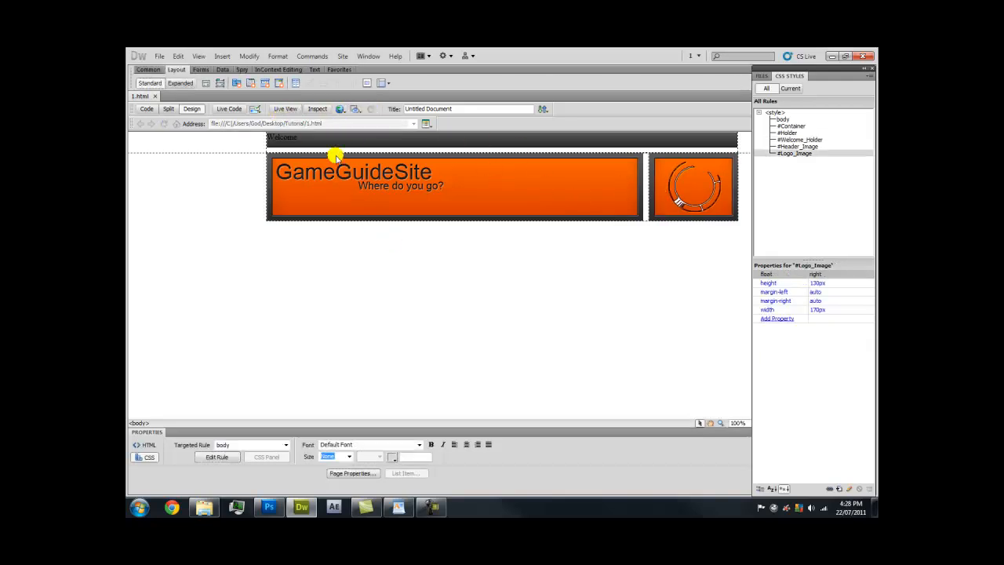
pyautogui.click(341, 109)
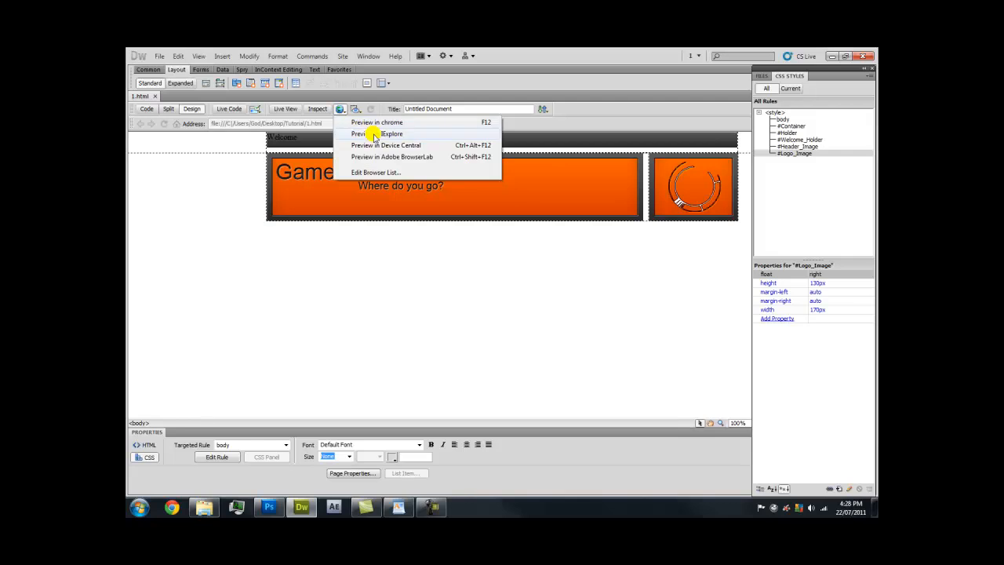
pyautogui.click(424, 123)
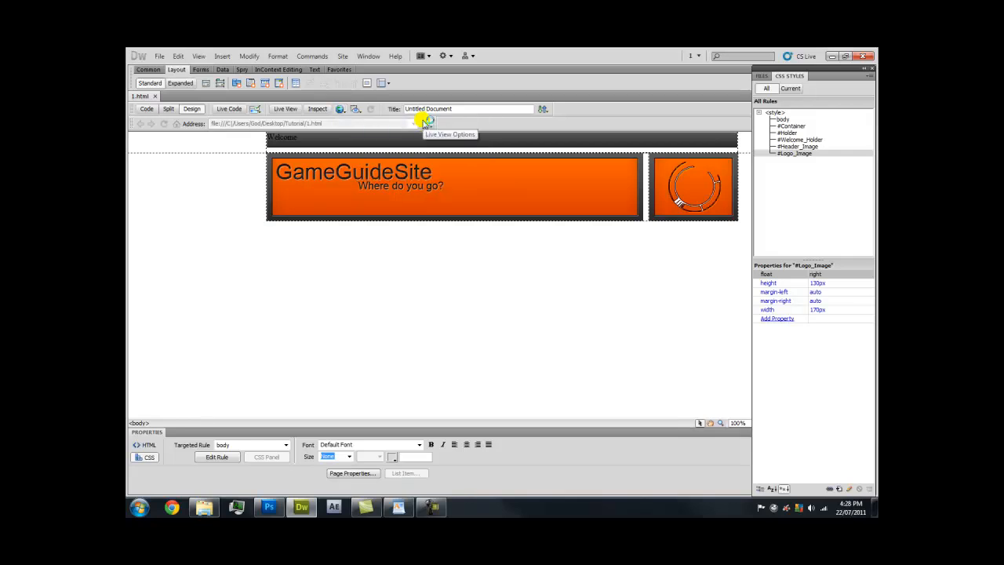
pyautogui.moveTo(350, 90); pyautogui.dragTo(450, 90)
# Maximize the Chrome preview, test zooming, reset zoom to 100%, and return to Dreamweaver
pyautogui.doubleClick(450, 89)
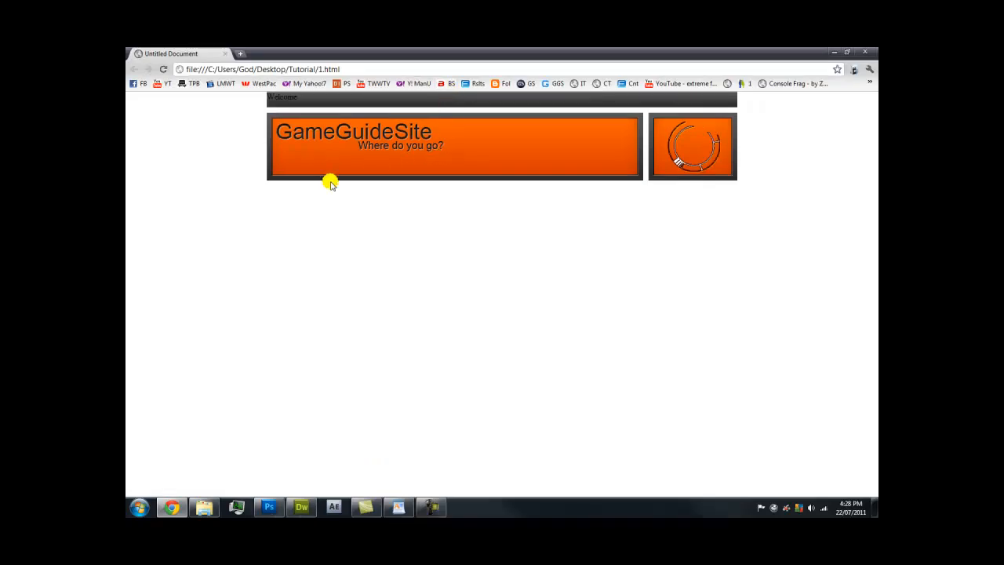
pyautogui.scroll(5, 372, 204)
pyautogui.scroll(-3, 372, 206)
pyautogui.scroll(-6, 375, 207)
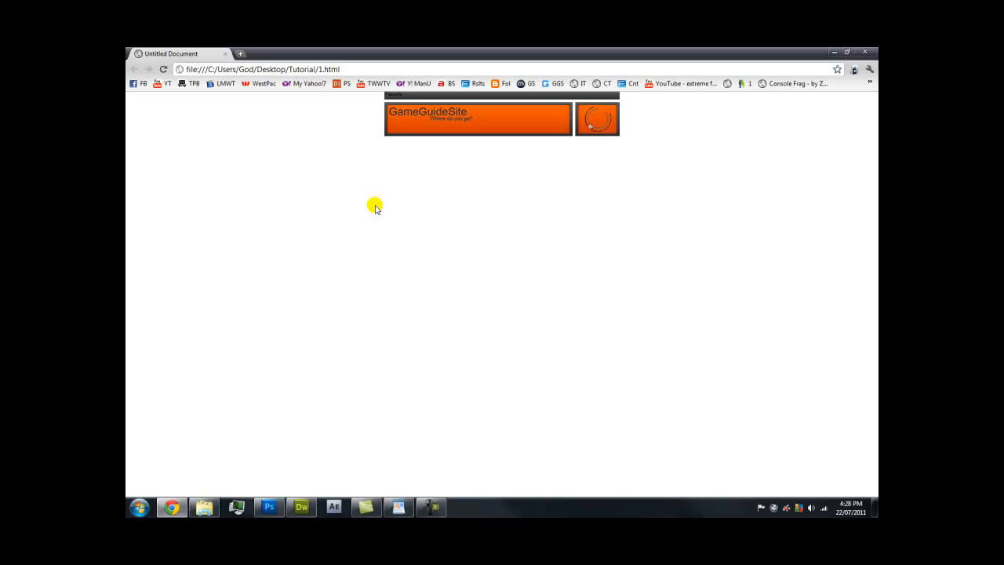
pyautogui.scroll(7, 374, 207)
pyautogui.scroll(-8, 375, 207)
pyautogui.scroll(5, 375, 207)
pyautogui.scroll(-1, 374, 207)
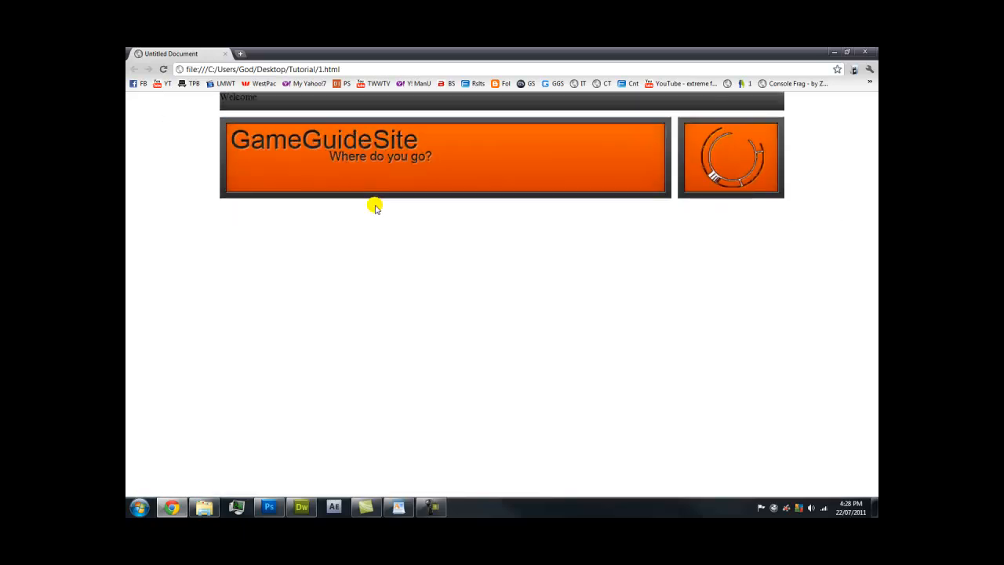
pyautogui.click(868, 69)
pyautogui.click(808, 135)
pyautogui.click(703, 50)
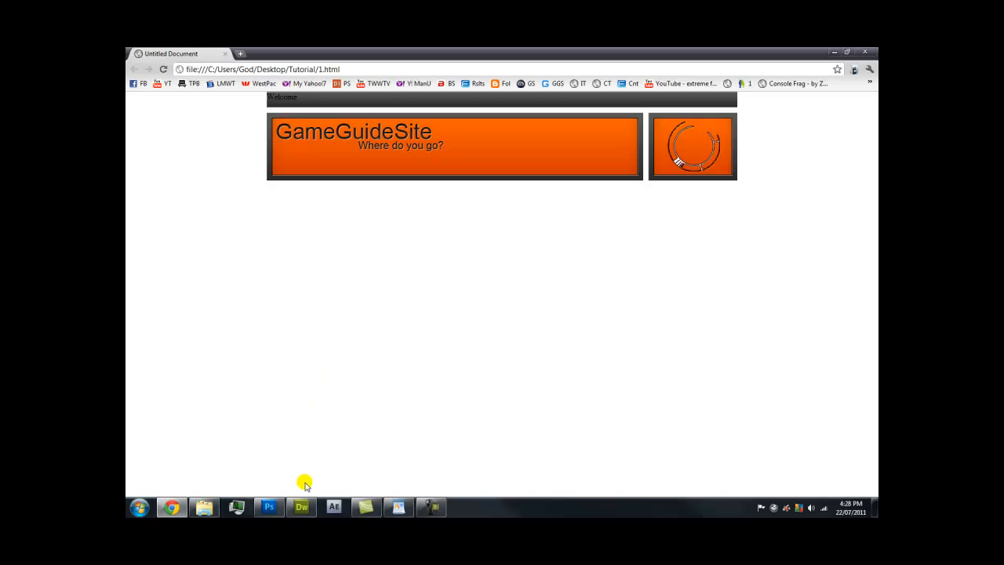
pyautogui.click(311, 510)
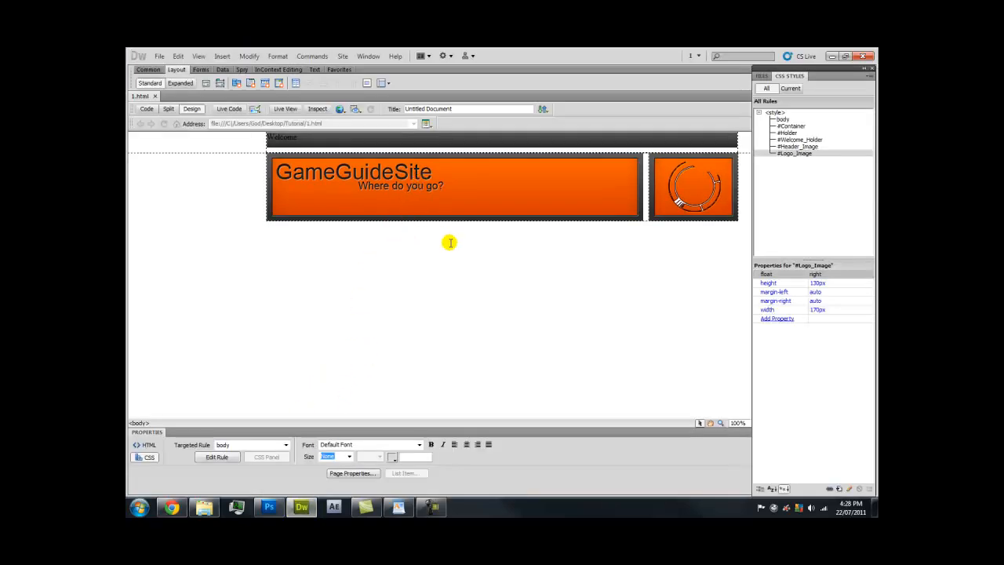
# Add 10 px bottom padding to the #Header_Image rule
pyautogui.click(540, 201)
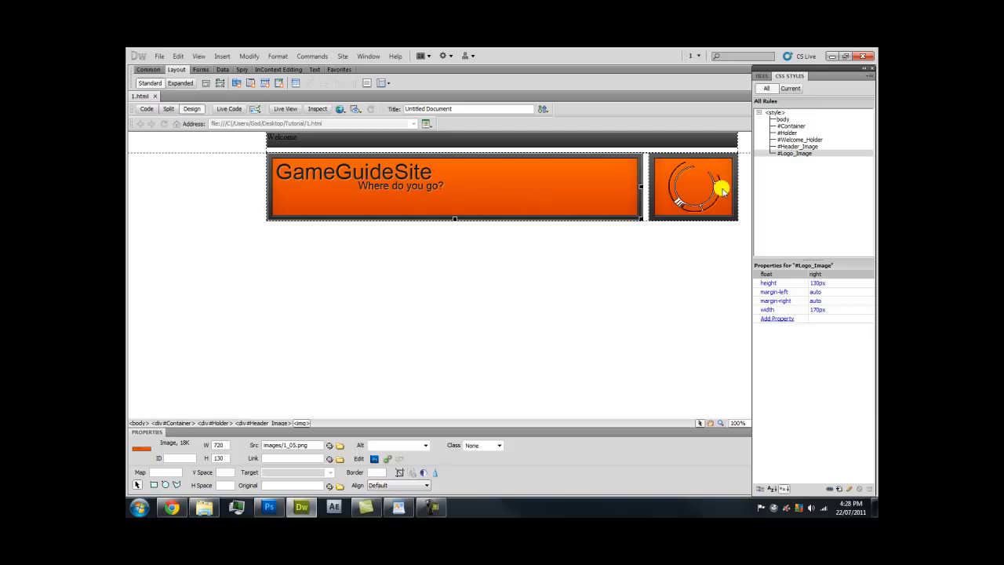
pyautogui.click(678, 196)
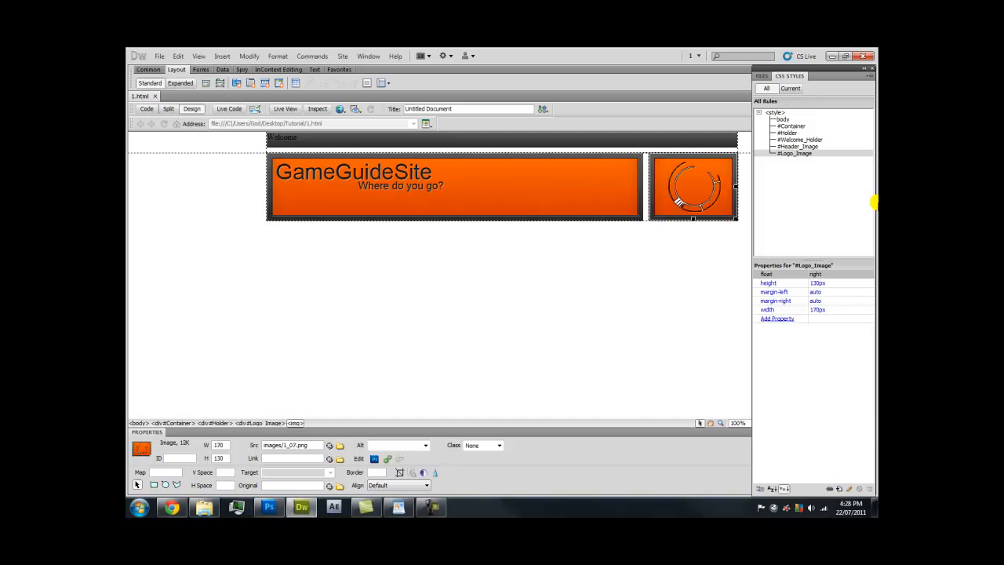
pyautogui.doubleClick(833, 145)
pyautogui.click(384, 233)
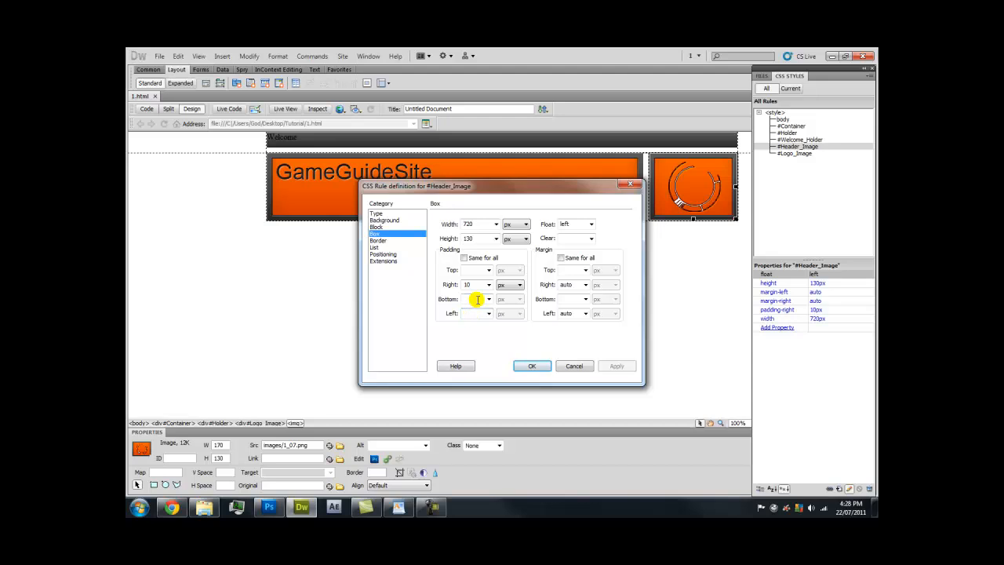
pyautogui.write('10')
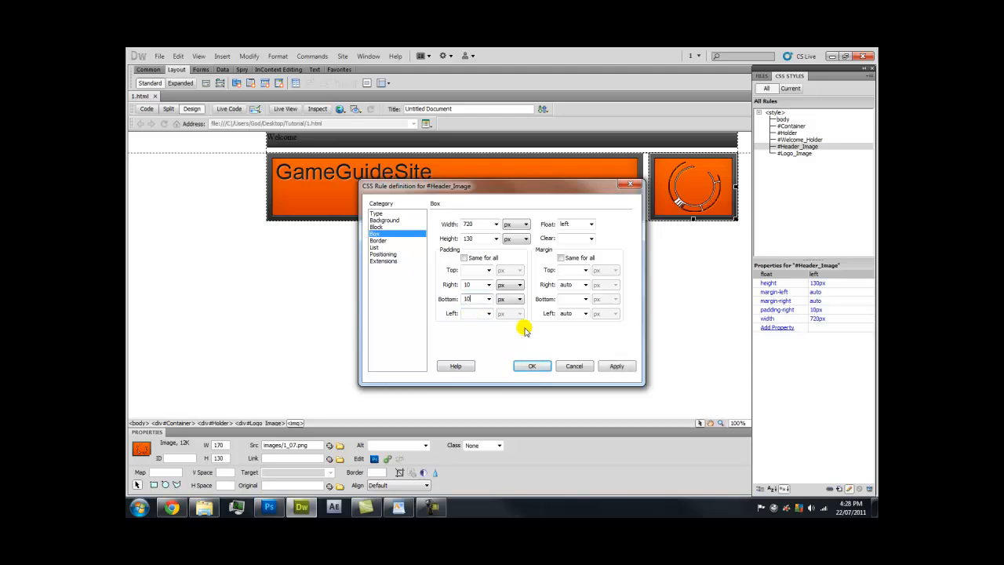
pyautogui.click(611, 367)
pyautogui.click(532, 366)
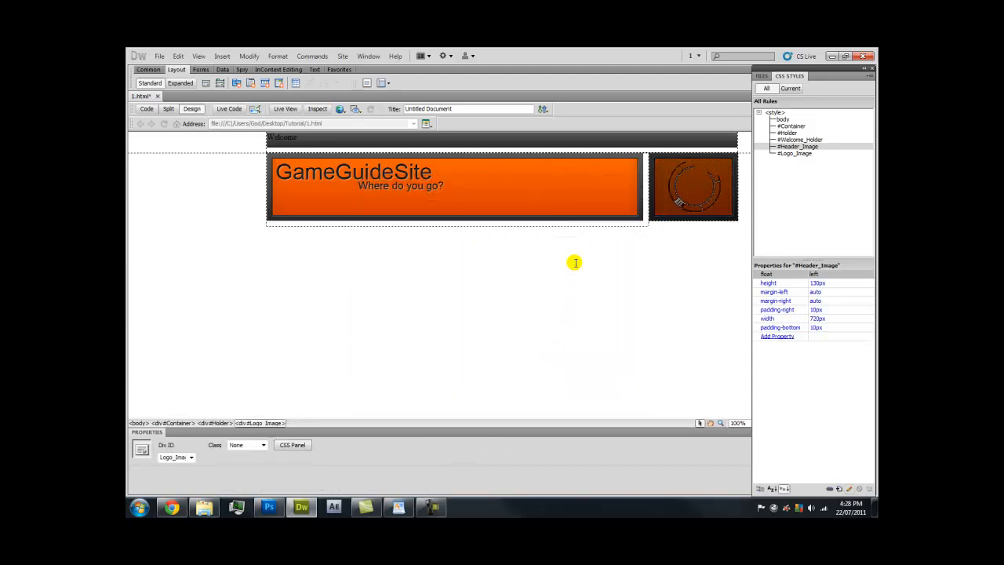
# Add 10 px bottom padding to the #Logo_Image rule, with padding no longer the same on all sides
pyautogui.doubleClick(820, 153)
pyautogui.click(376, 233)
pyautogui.click(465, 258)
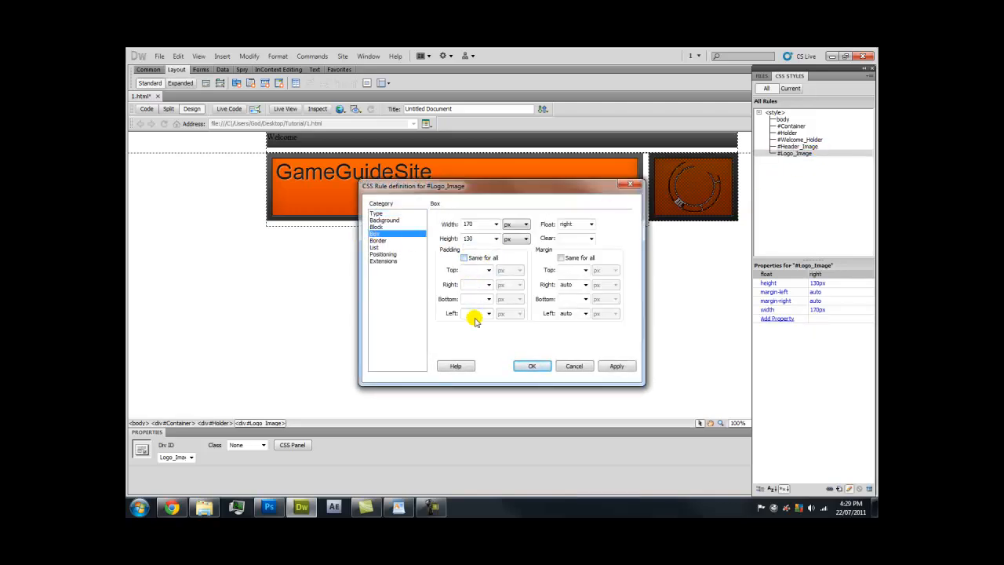
pyautogui.write('10')
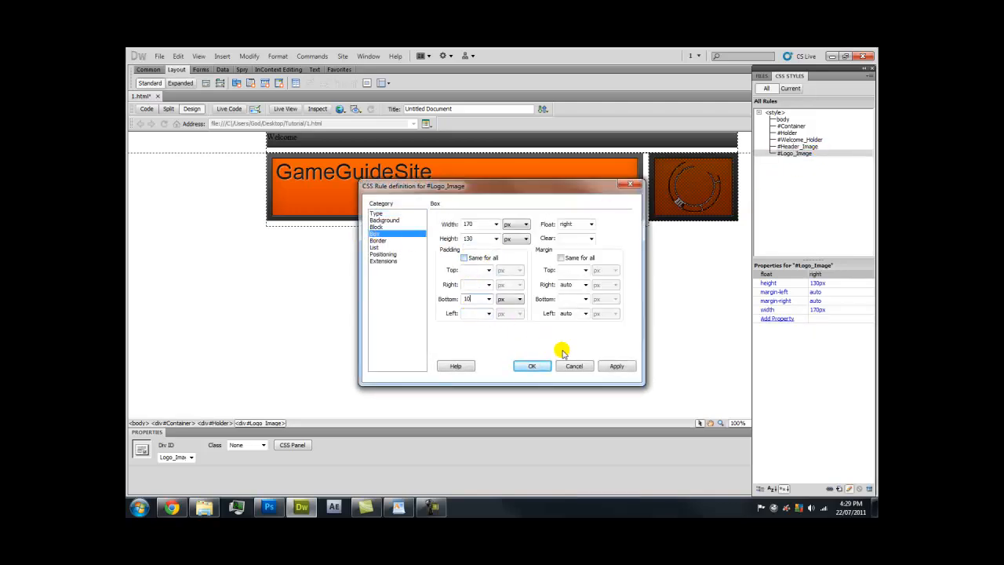
pyautogui.click(616, 366)
pyautogui.click(533, 367)
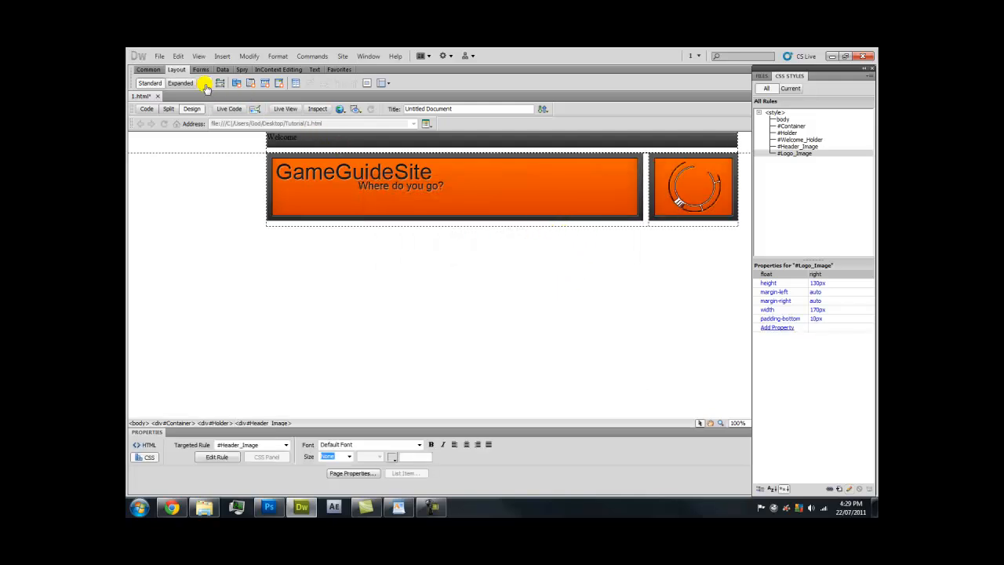
# Start a Navigation_Holder div after Logo_Image and create its #Navigation_Holder ID rule
pyautogui.click(206, 83)
pyautogui.click(455, 256)
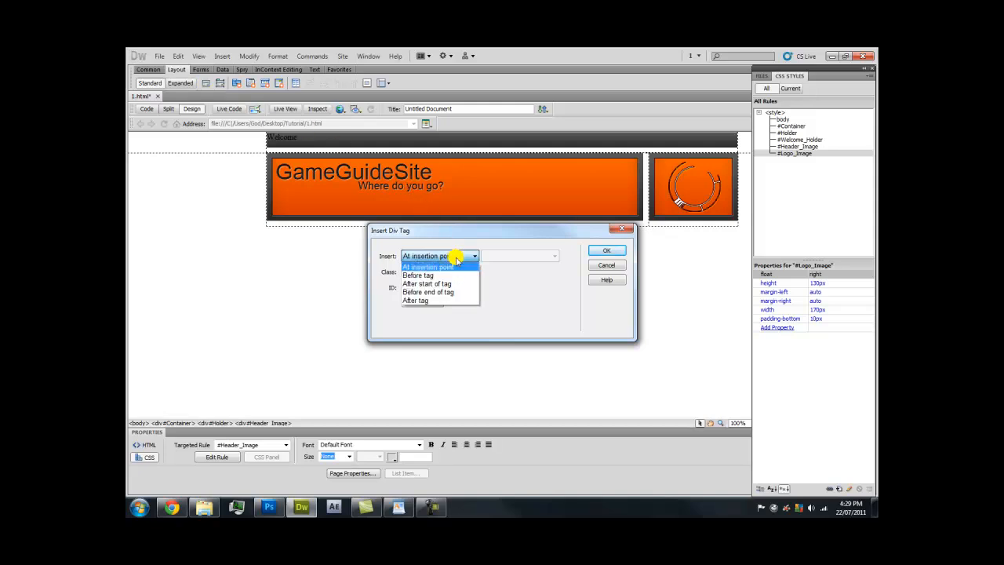
pyautogui.click(447, 302)
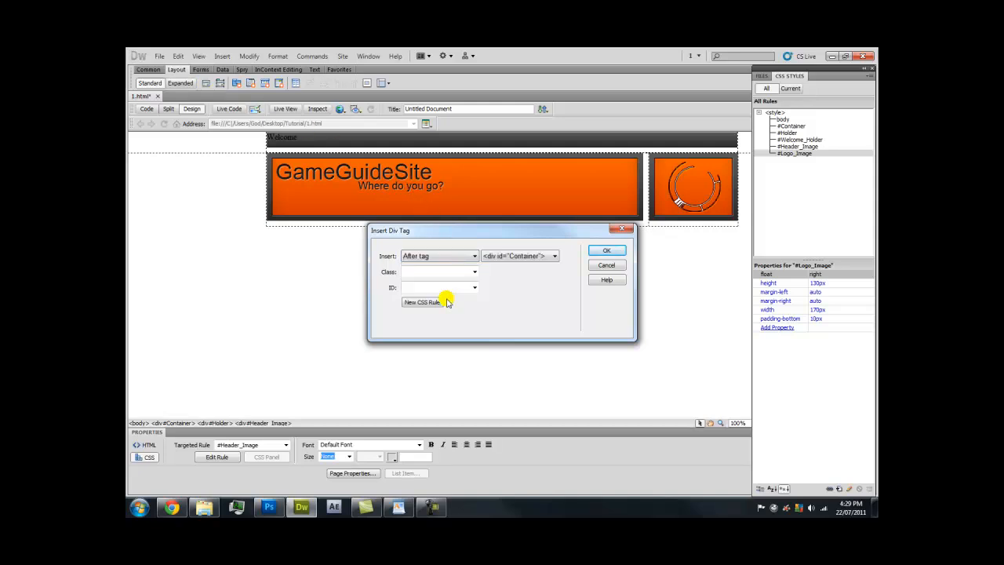
pyautogui.click(520, 256)
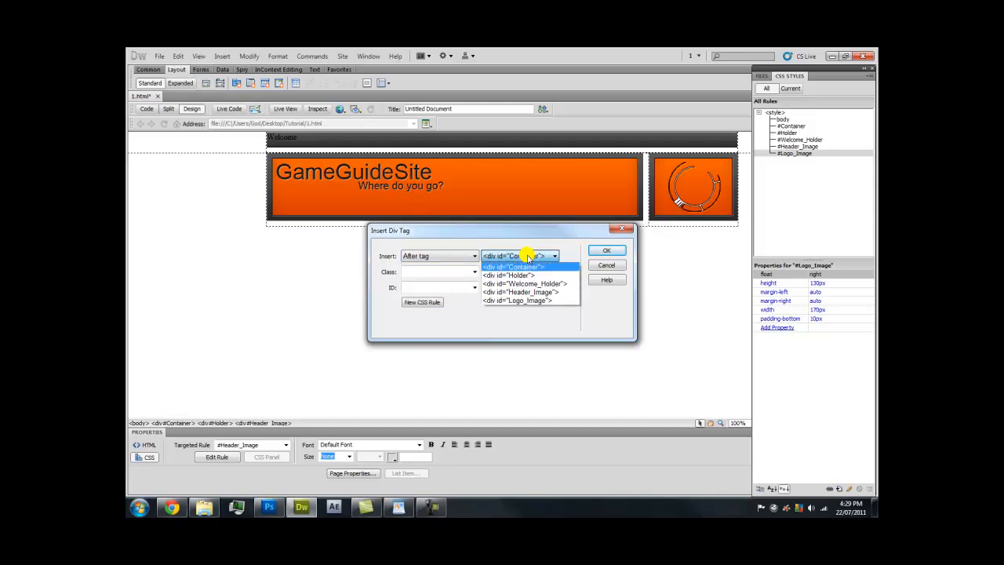
pyautogui.click(517, 300)
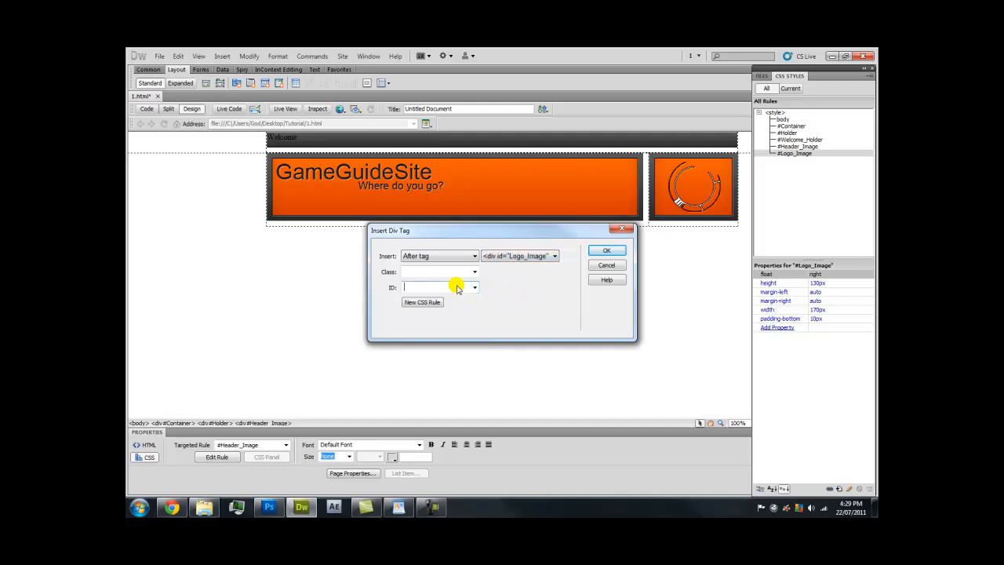
pyautogui.press('capslock')
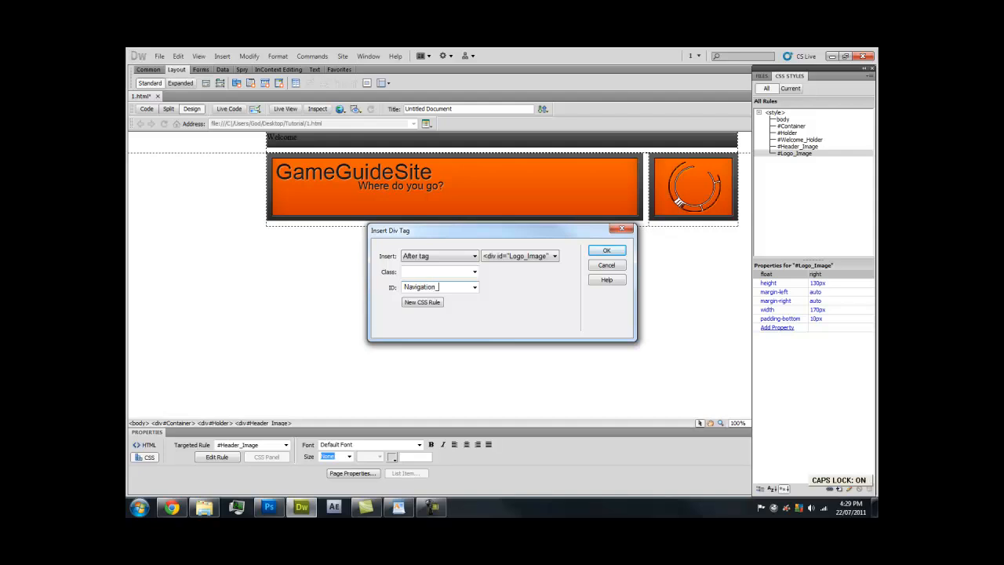
pyautogui.click(431, 302)
pyautogui.click(609, 196)
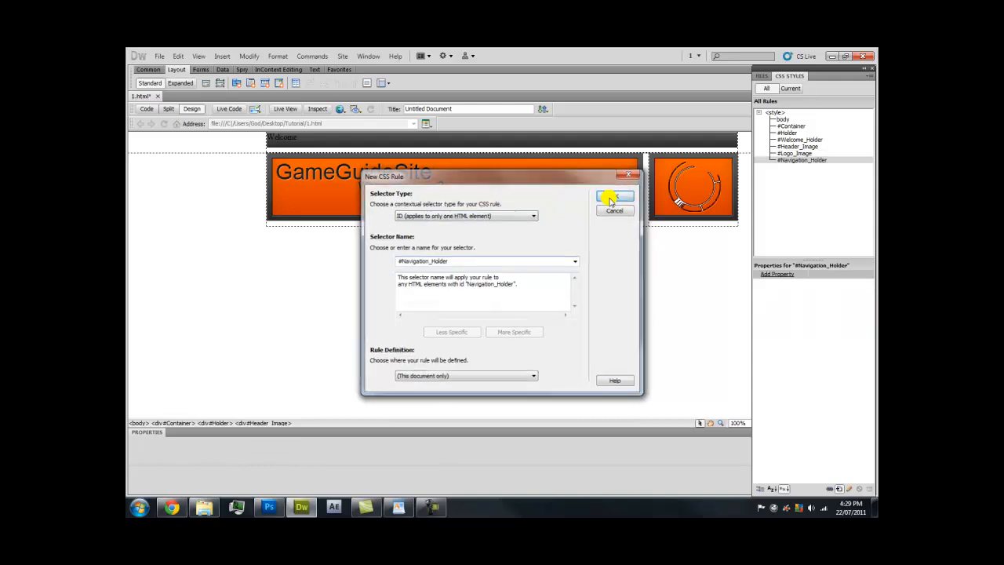
# Set the rule's box width to 900 px, checking the HOME button image size in Explorer
pyautogui.moveTo(497, 188); pyautogui.dragTo(413, 182)
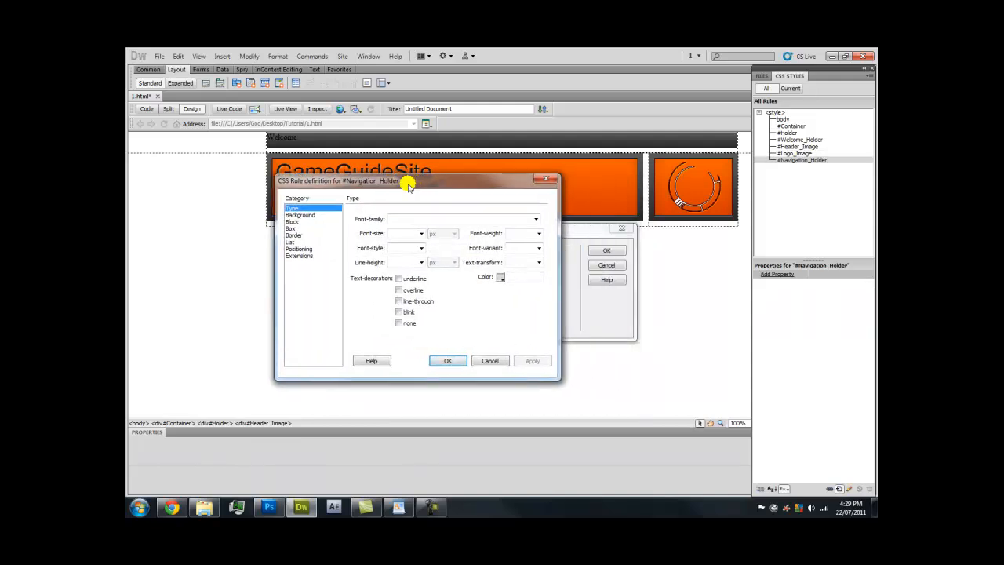
pyautogui.click(315, 216)
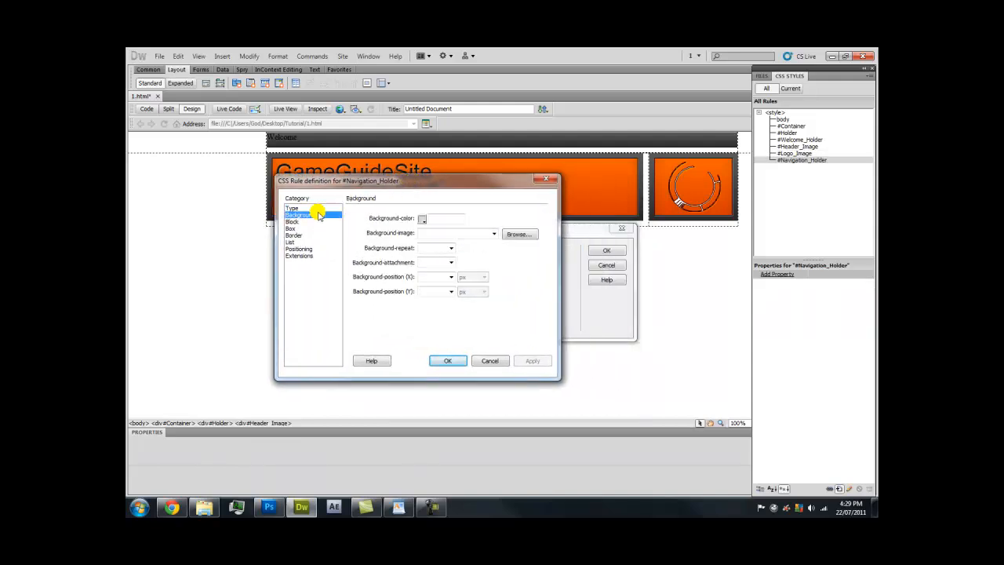
pyautogui.click(317, 228)
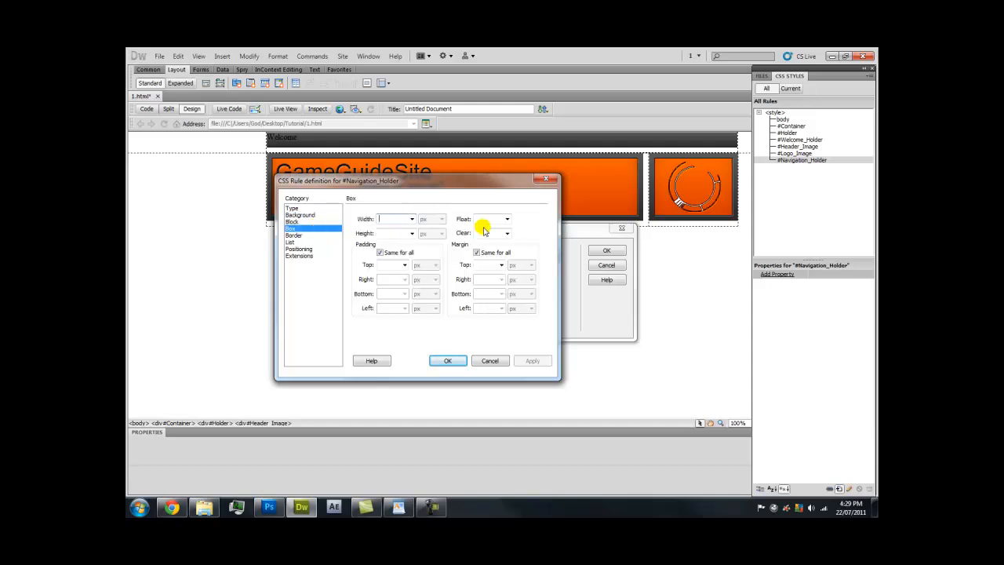
pyautogui.write('900')
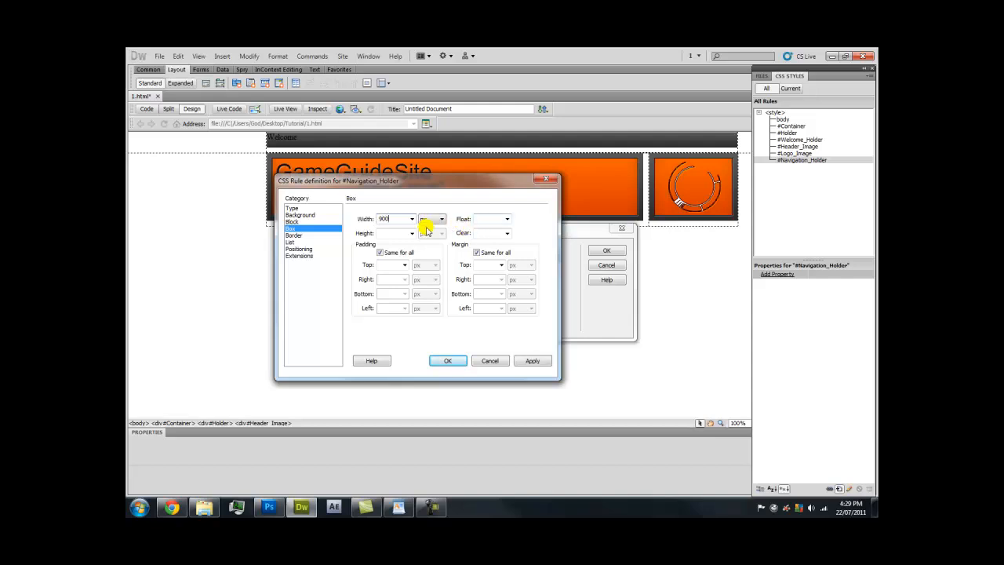
pyautogui.click(204, 506)
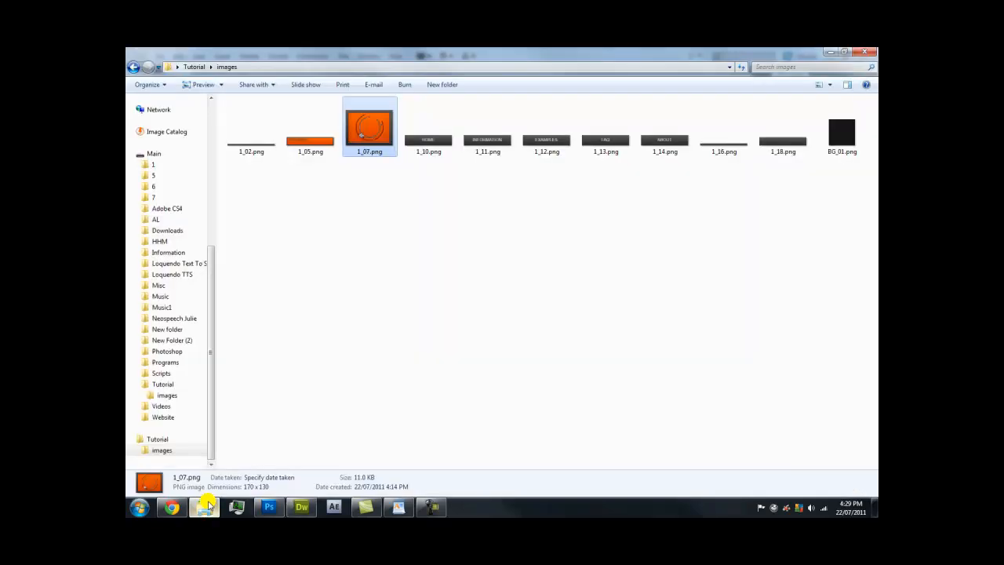
pyautogui.click(431, 148)
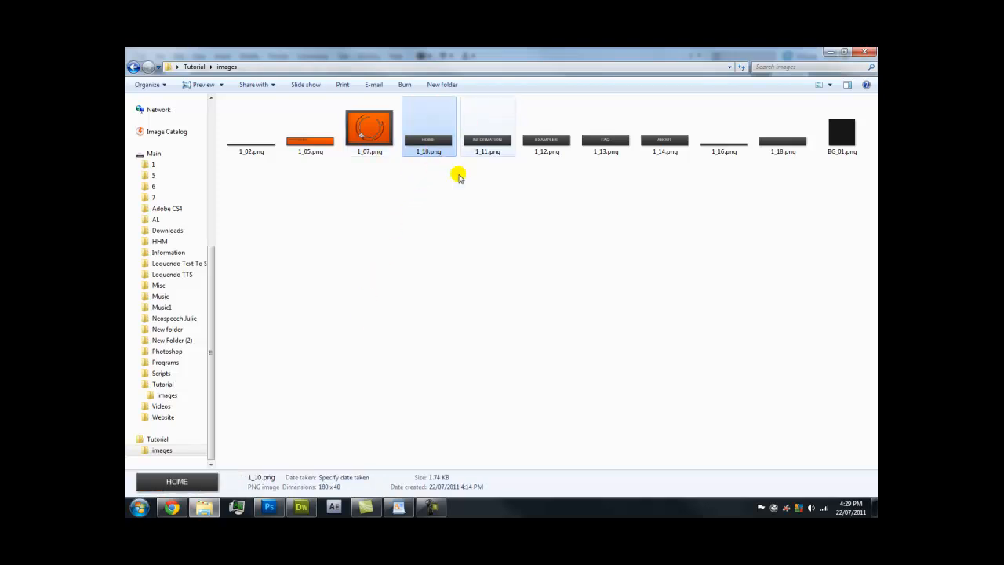
pyautogui.click(302, 506)
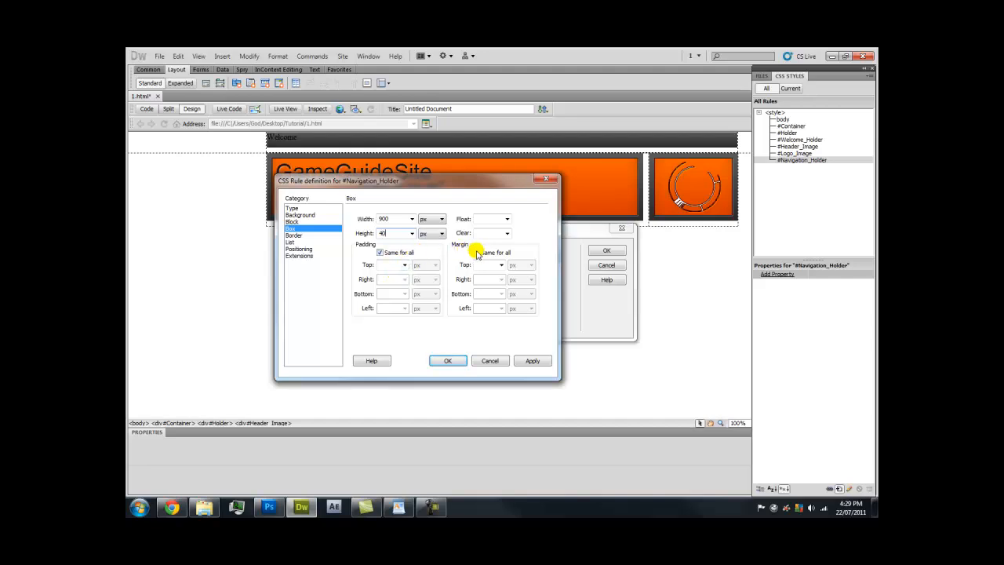
# Float #Navigation_Holder left with auto side margins, insert the div after the logo, and clear its placeholder
pyautogui.click(502, 224)
pyautogui.click(477, 252)
pyautogui.click(484, 289)
pyautogui.click(501, 308)
pyautogui.click(487, 317)
pyautogui.click(533, 363)
pyautogui.click(448, 361)
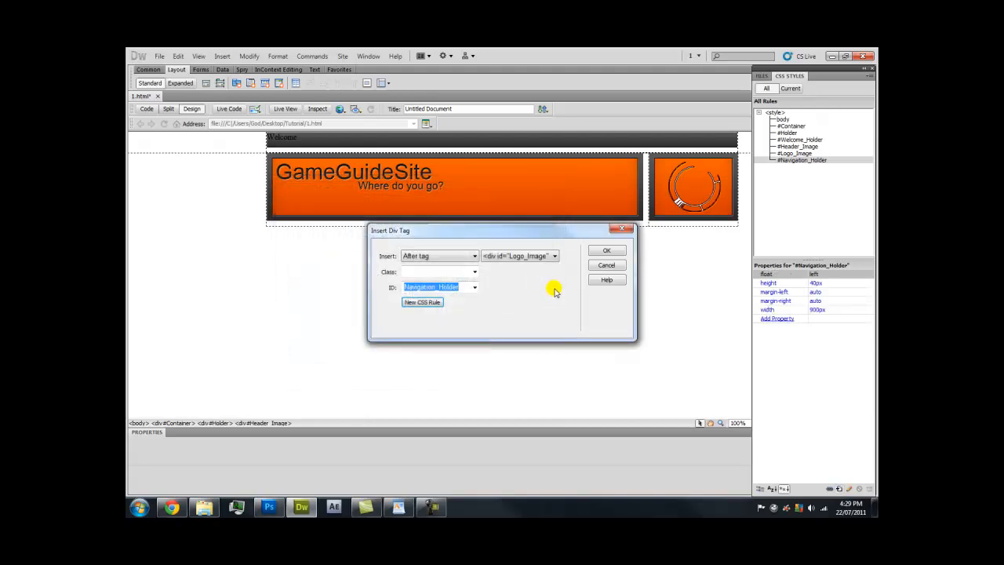
pyautogui.click(590, 251)
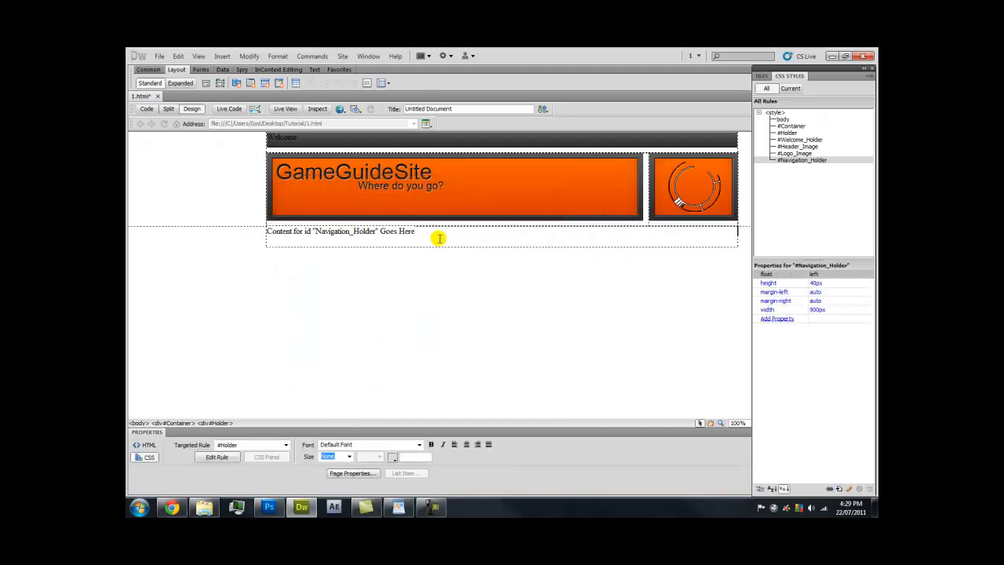
pyautogui.press('Delete')
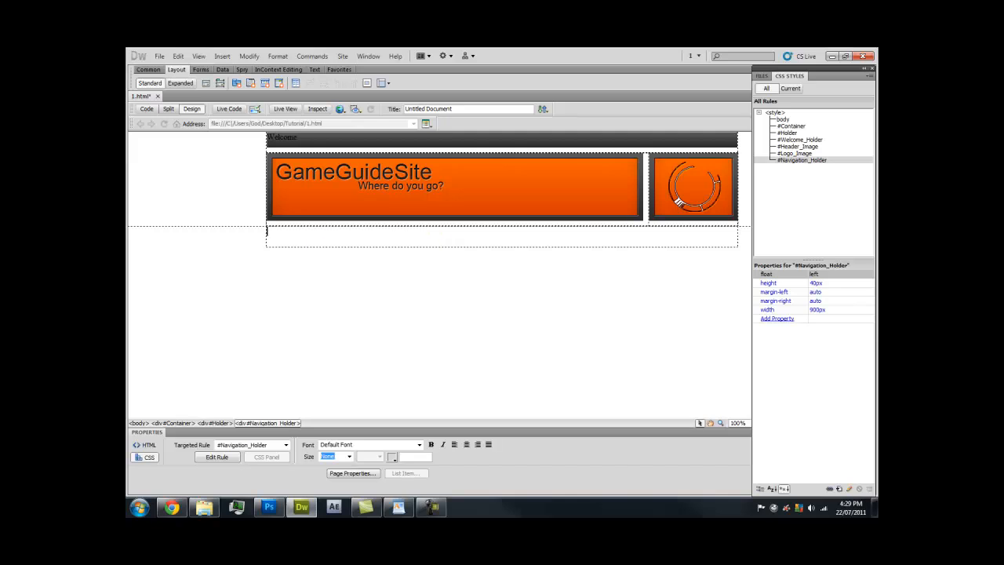
# Insert the HOME (1_10.png) and INFORMATION (1_11.png) button images into the navigation bar
pyautogui.click(223, 55)
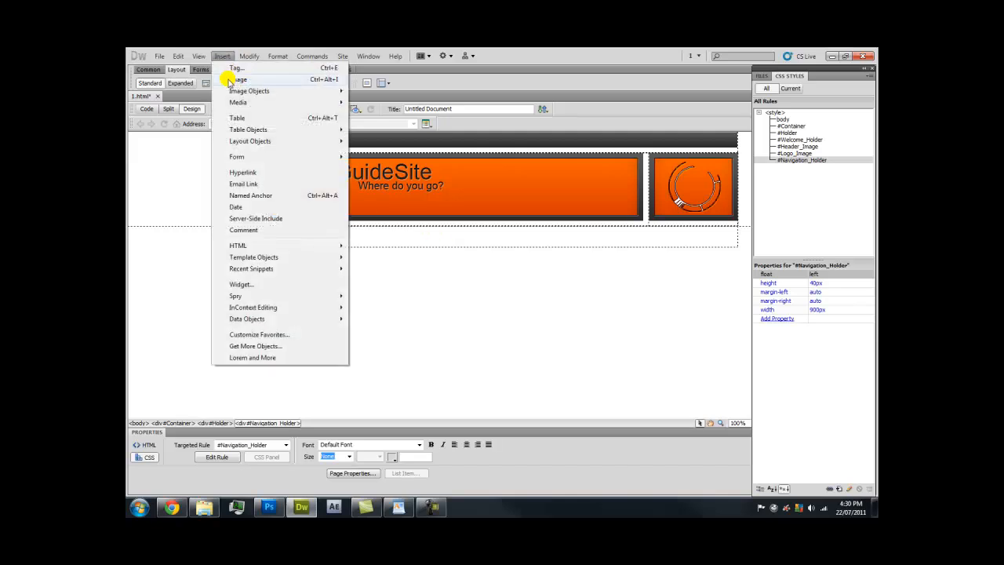
pyautogui.click(231, 77)
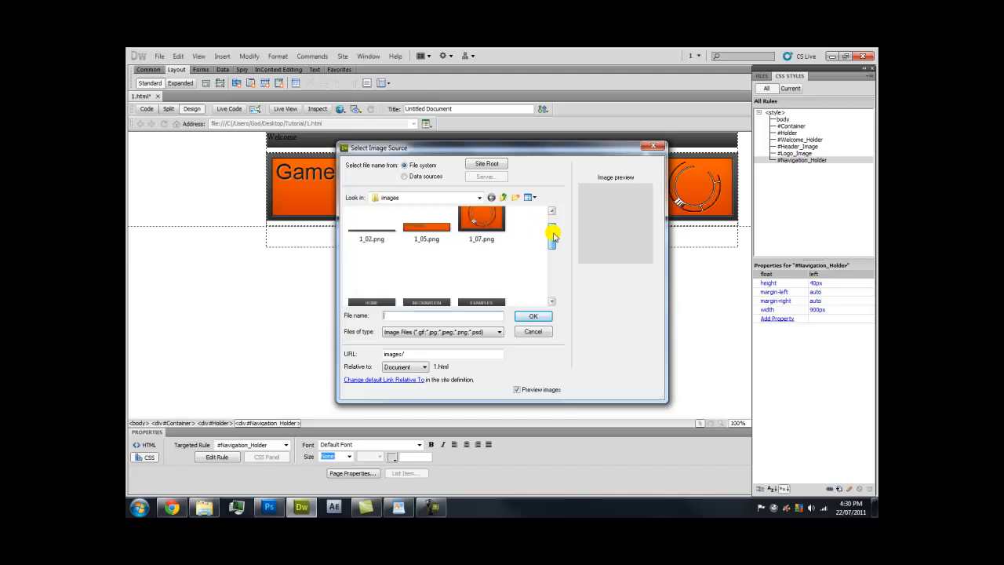
pyautogui.moveTo(551, 225); pyautogui.dragTo(551, 243)
pyautogui.click(392, 259)
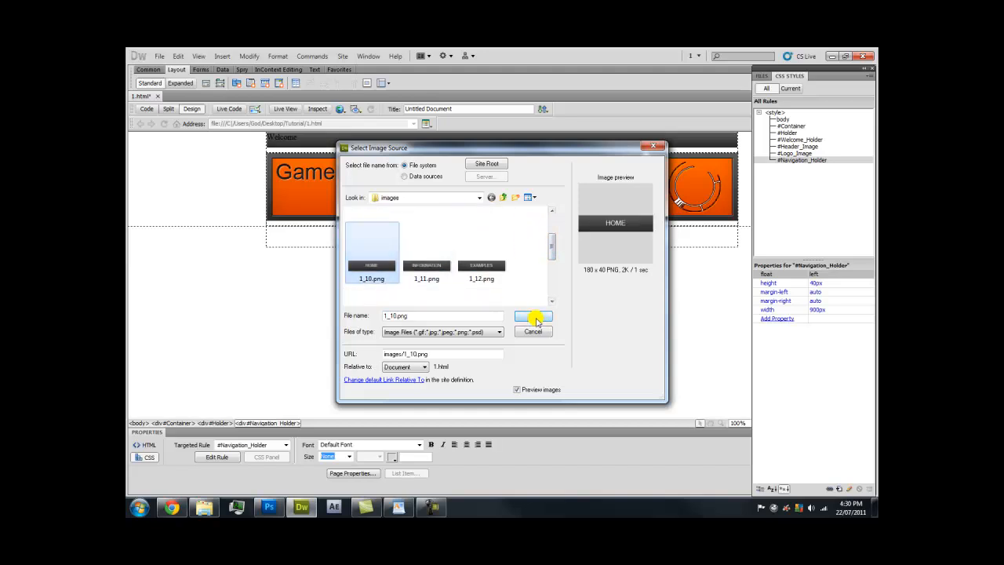
pyautogui.click(533, 317)
pyautogui.click(600, 250)
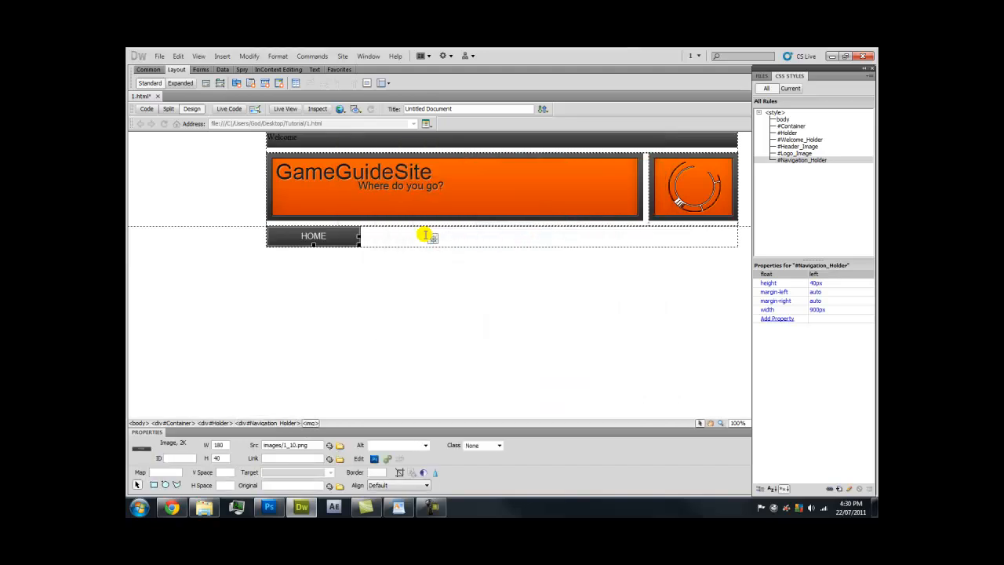
pyautogui.click(411, 235)
pyautogui.click(223, 55)
pyautogui.click(243, 80)
pyautogui.moveTo(553, 224); pyautogui.dragTo(552, 247)
pyautogui.doubleClick(438, 248)
pyautogui.click(598, 251)
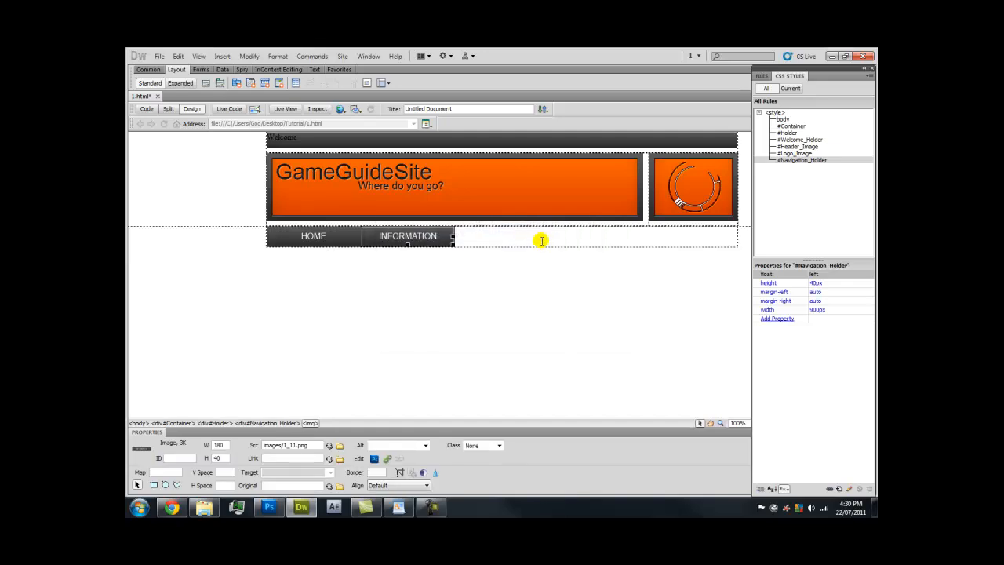
# Add the EXAMPLES (1_12.png) and FAQ (1_13.png) button images to the bar
pyautogui.click(224, 56)
pyautogui.click(237, 79)
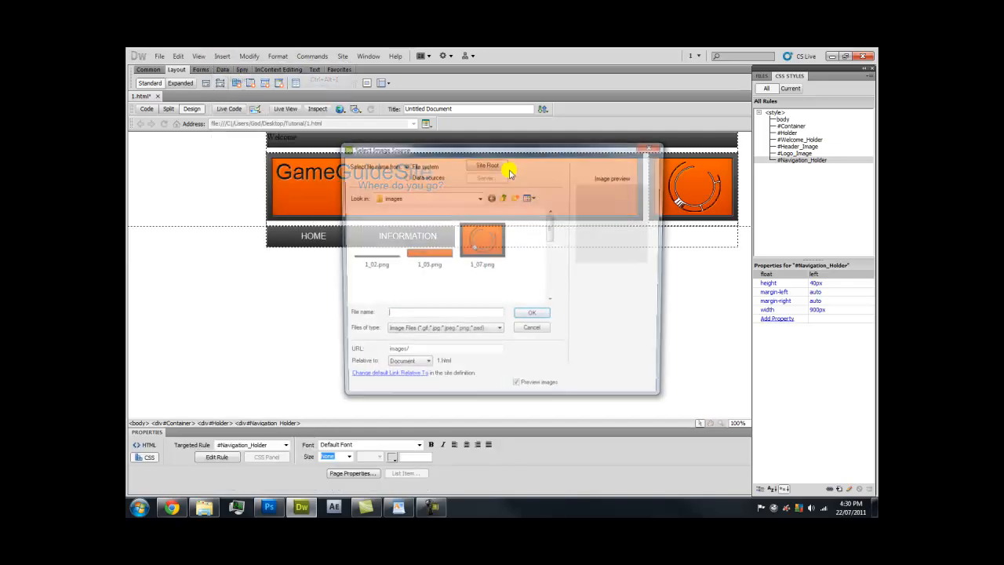
pyautogui.scroll(-3, 549, 245)
pyautogui.doubleClick(513, 251)
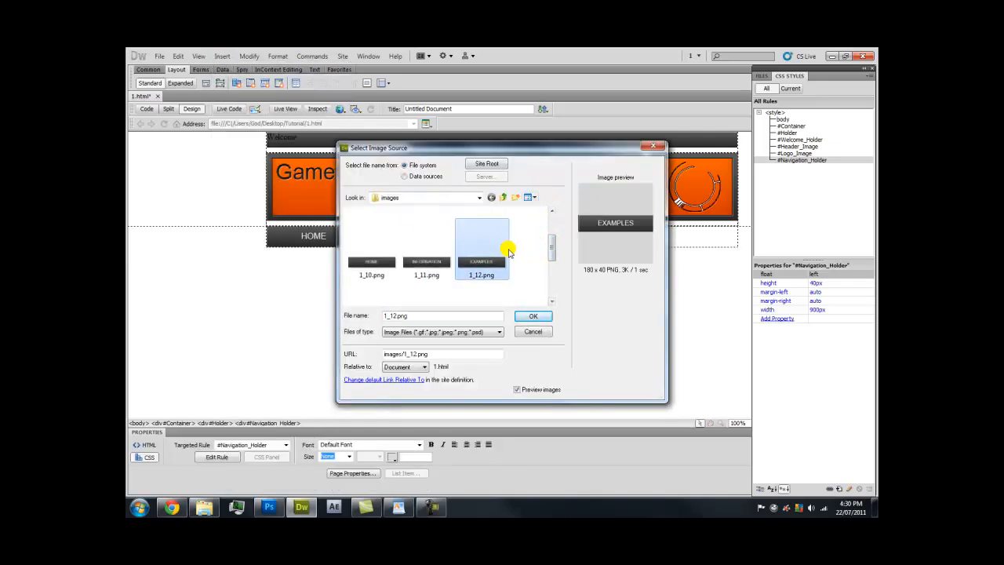
pyautogui.click(594, 251)
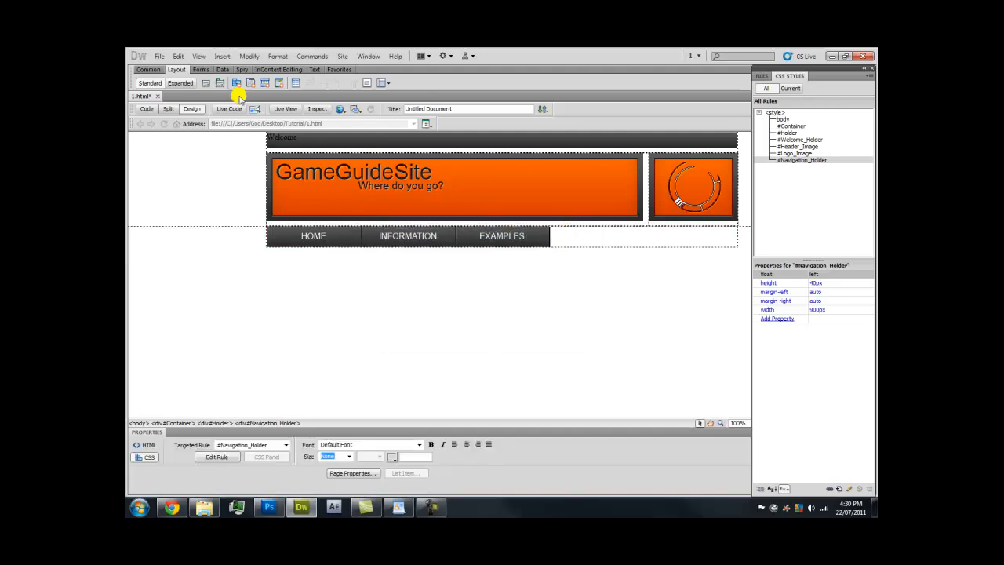
pyautogui.click(224, 56)
pyautogui.click(235, 75)
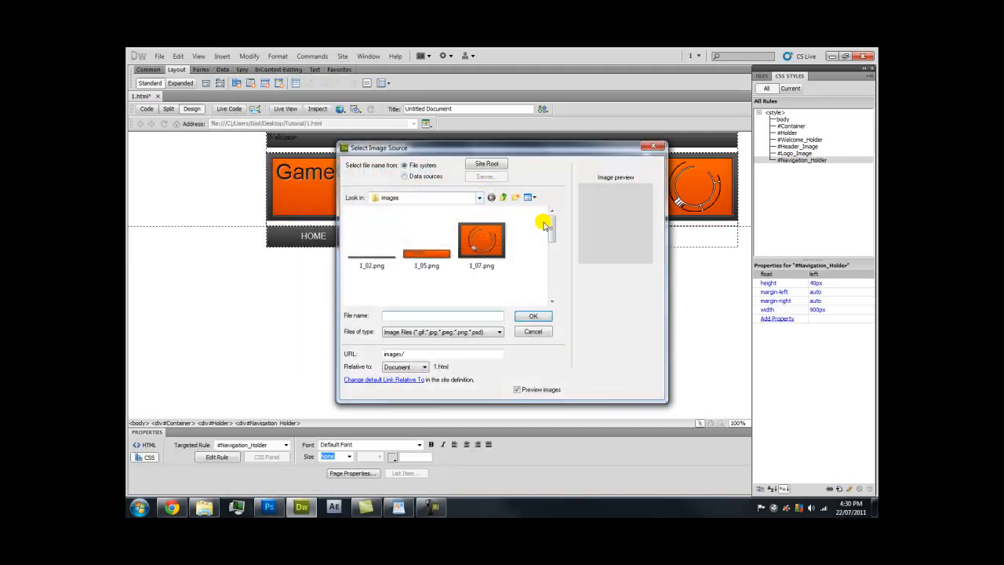
pyautogui.scroll(-2, 554, 237)
pyautogui.scroll(-2, 554, 243)
pyautogui.doubleClick(402, 274)
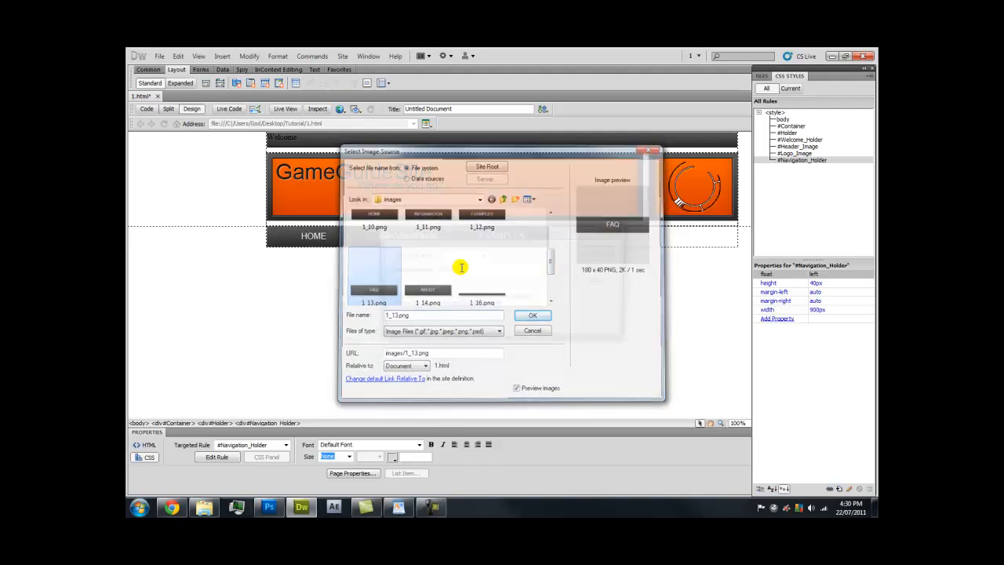
pyautogui.click(596, 249)
# Add the ABOUT button image (1_14.png) as the last button and switch to the Chrome preview
pyautogui.click(222, 56)
pyautogui.click(236, 80)
pyautogui.moveTo(554, 228); pyautogui.dragTo(551, 262)
pyautogui.doubleClick(423, 269)
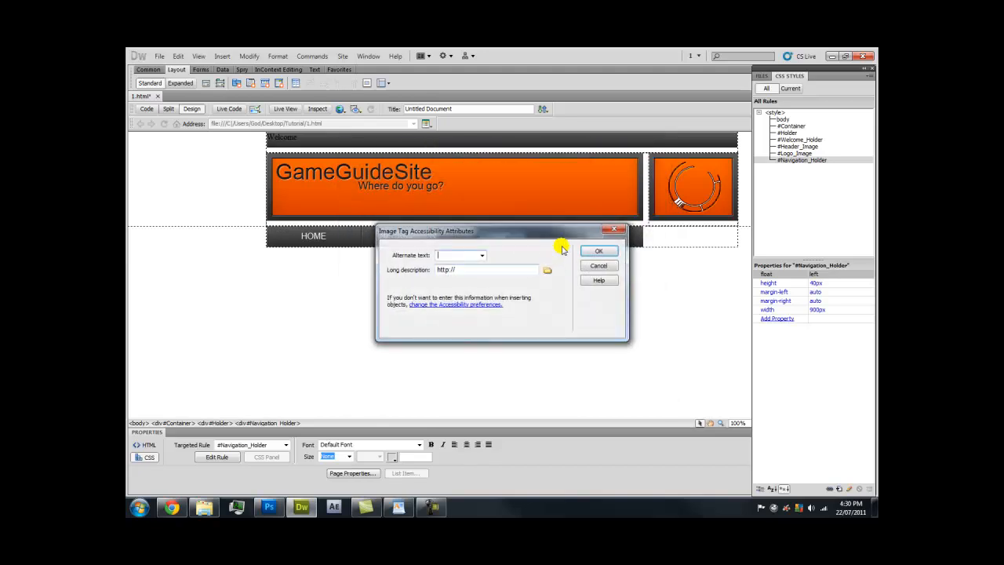
pyautogui.click(596, 251)
pyautogui.click(666, 267)
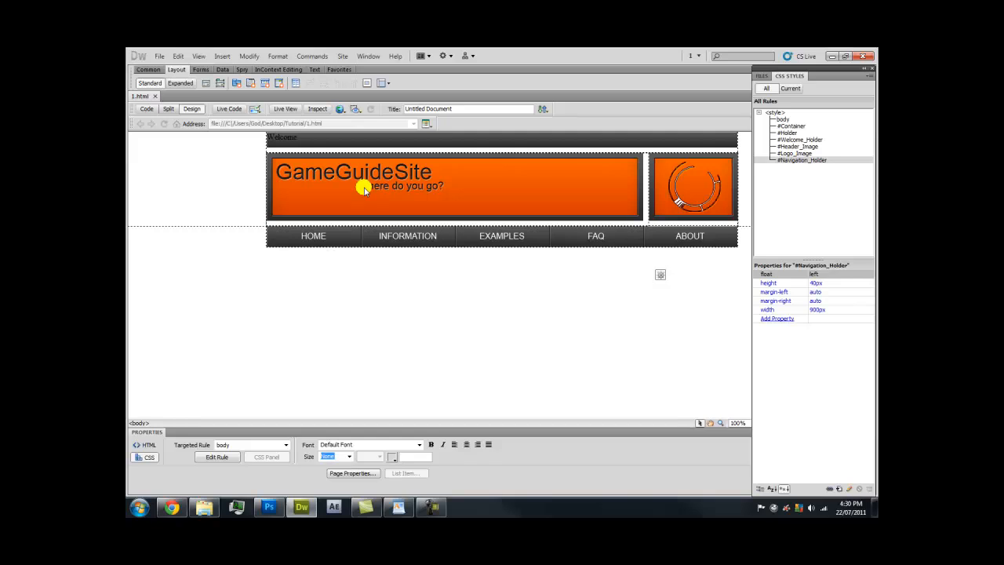
pyautogui.click(176, 505)
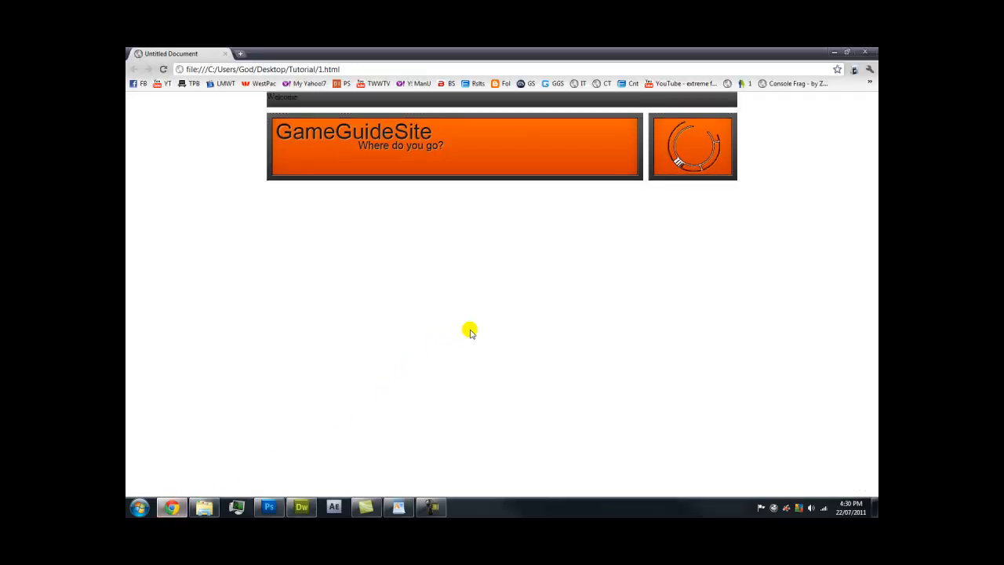
# Reload 1.html in Chrome to show the five-button bar, then return to Dreamweaver
pyautogui.press('F5')
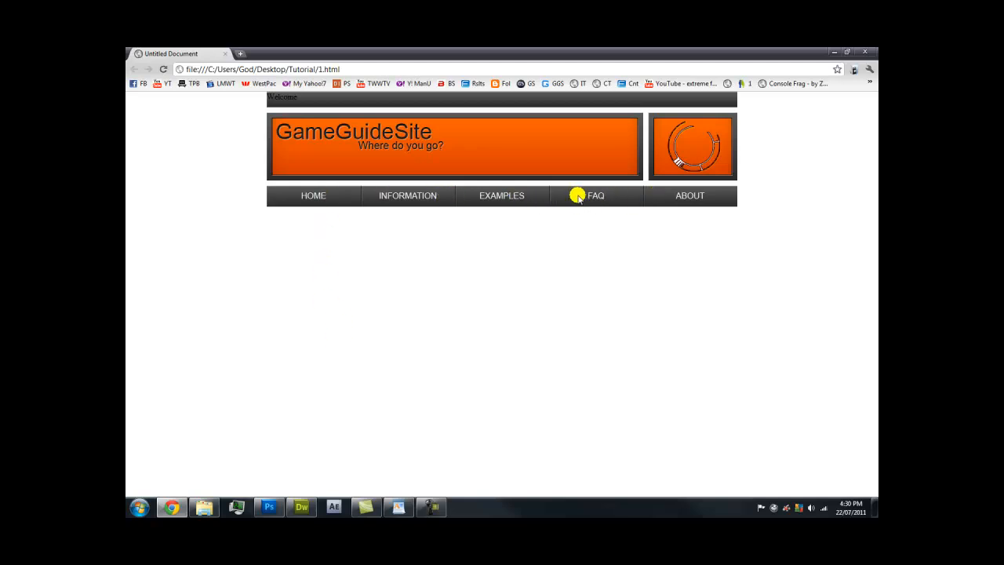
pyautogui.click(301, 506)
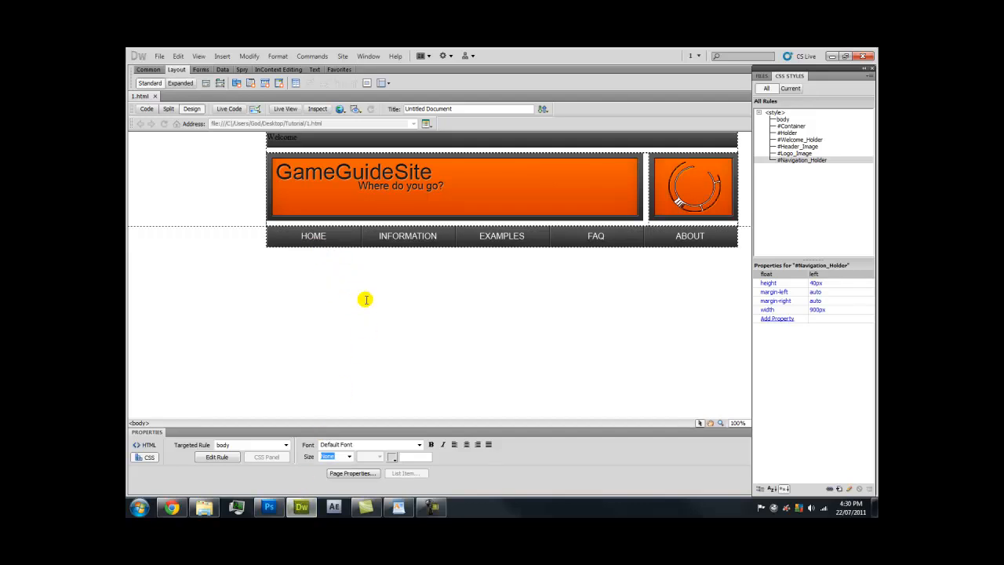
# Set a 10 px bottom padding on the #Navigation_Holder rule and apply it
pyautogui.click(333, 235)
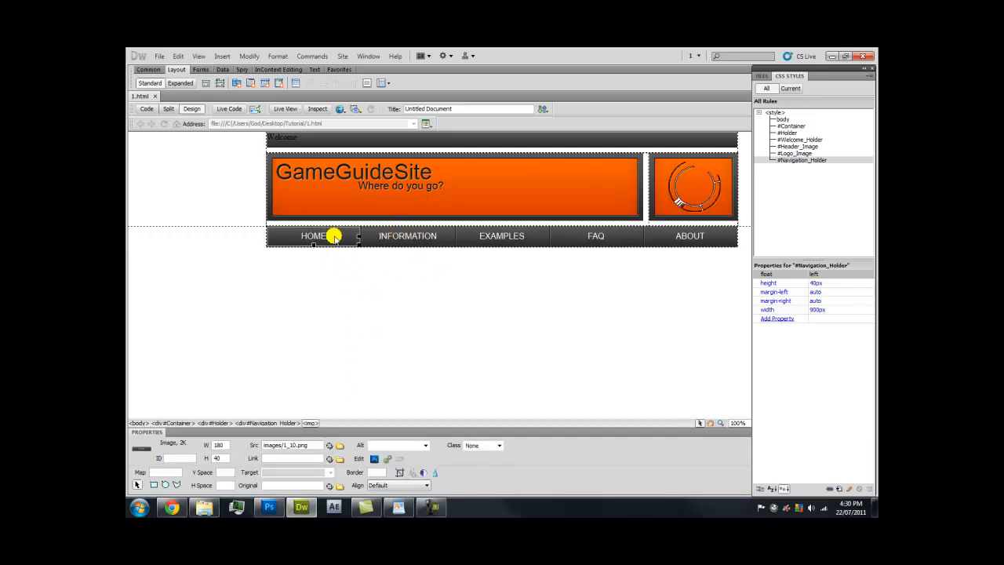
pyautogui.doubleClick(831, 160)
pyautogui.click(377, 233)
pyautogui.click(464, 258)
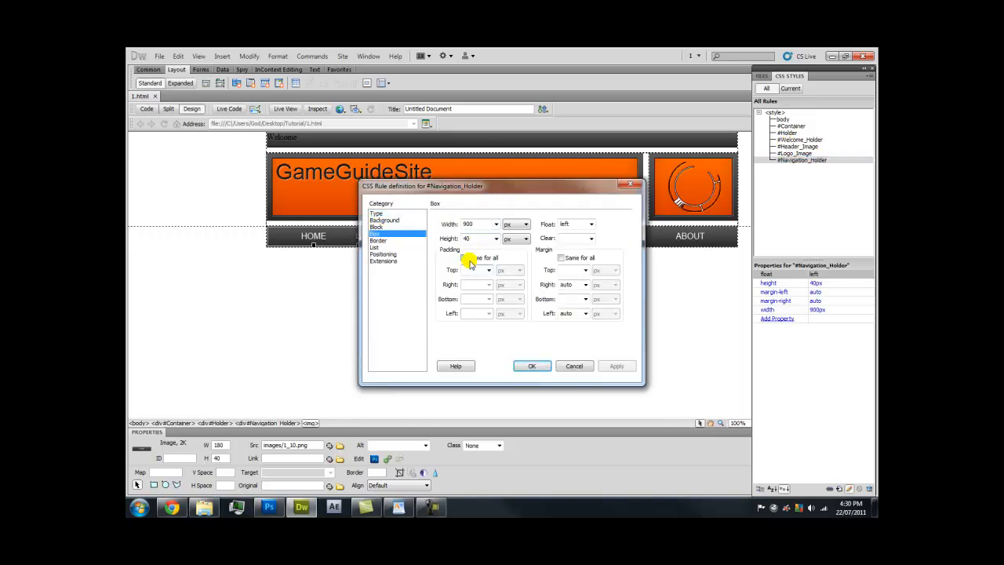
pyautogui.write('10')
pyautogui.click(616, 365)
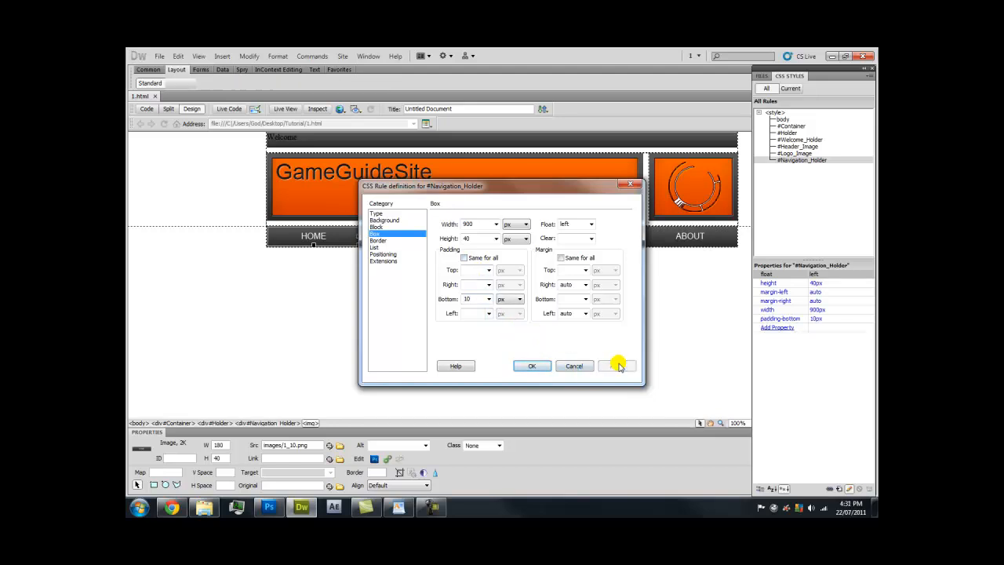
pyautogui.click(536, 365)
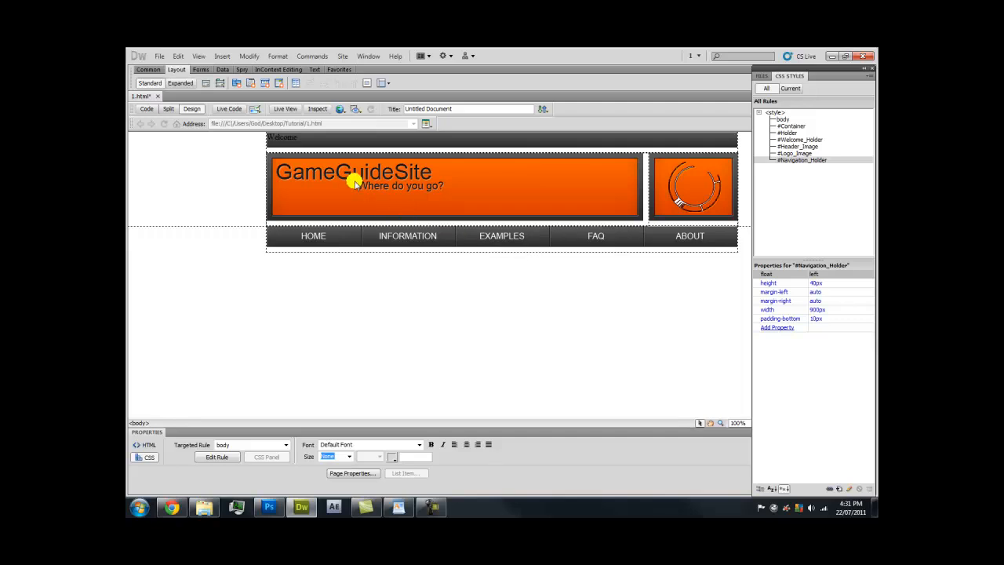
# Insert a new div after Navigation_Holder with ID Content_Header_Holder and create its CSS rule
pyautogui.click(206, 83)
pyautogui.click(463, 255)
pyautogui.click(426, 295)
pyautogui.click(506, 257)
pyautogui.click(521, 308)
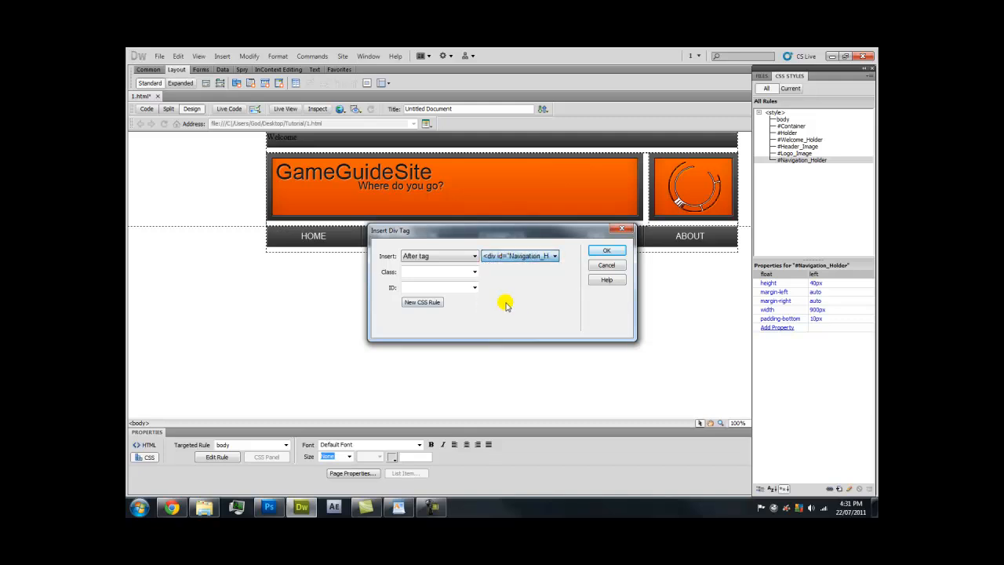
pyautogui.press('capslock')
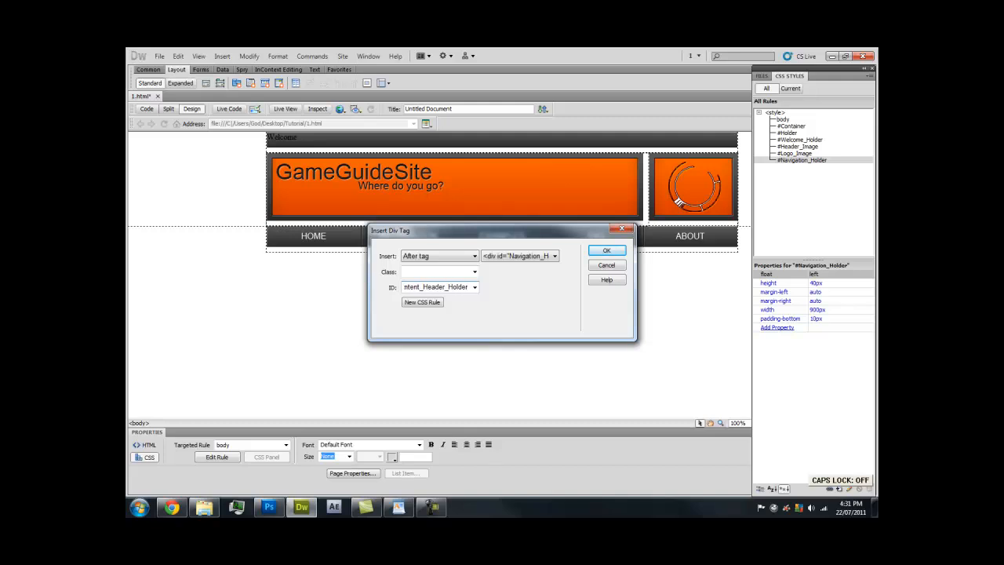
pyautogui.click(426, 304)
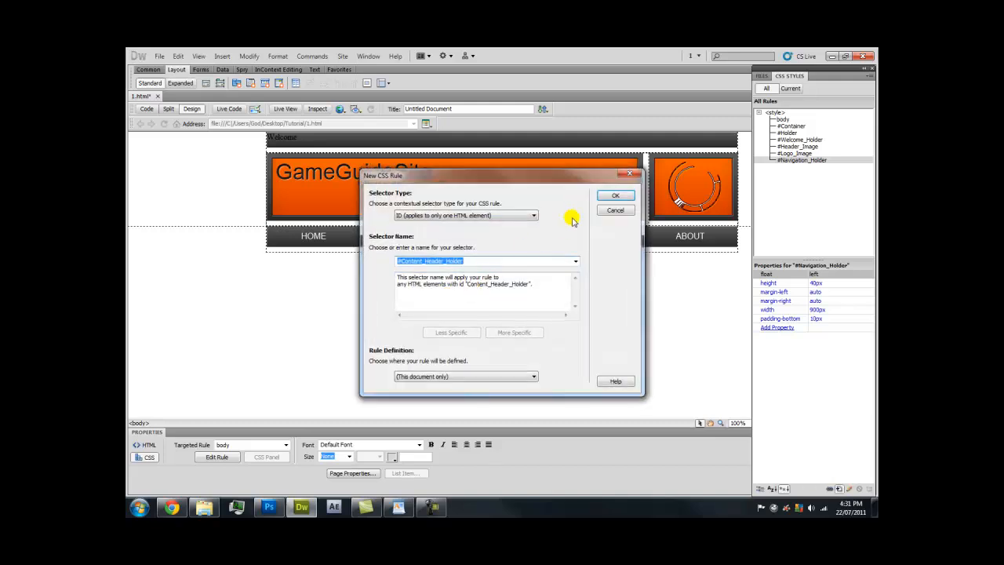
# Give the #Content_Header_Holder rule a non-repeating 1_16.png background image
pyautogui.click(603, 197)
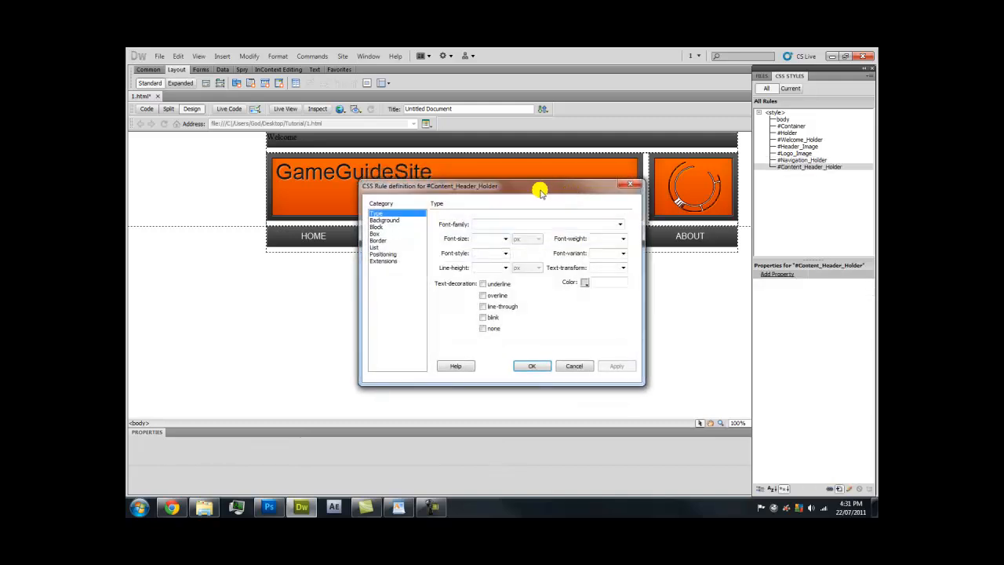
pyautogui.click(381, 219)
pyautogui.click(605, 240)
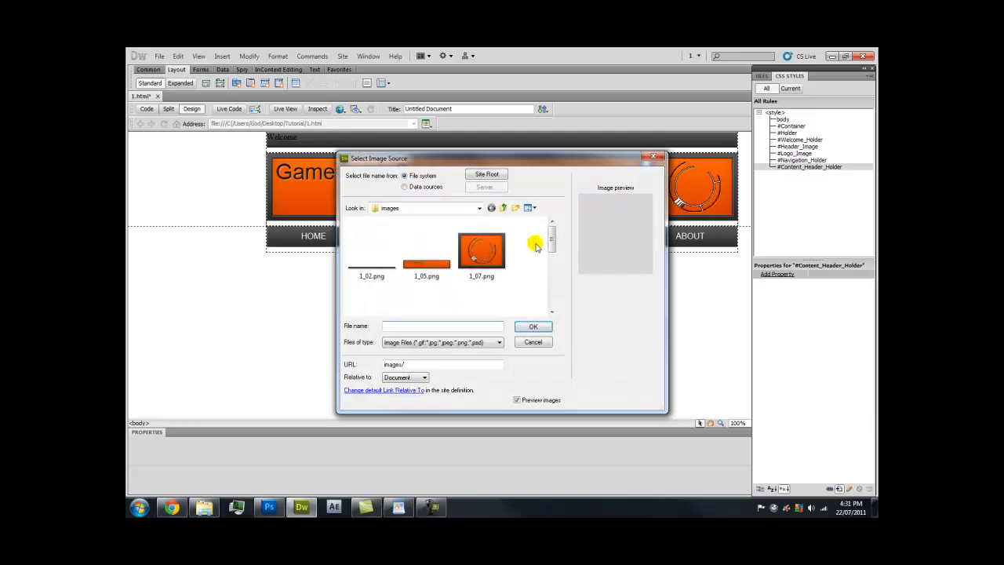
pyautogui.moveTo(550, 241); pyautogui.dragTo(549, 284)
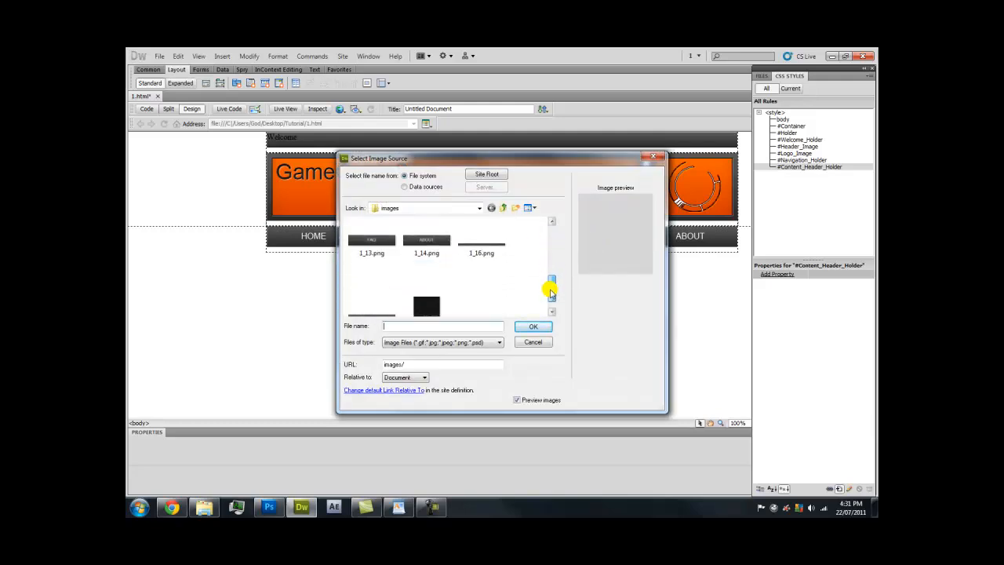
pyautogui.doubleClick(497, 250)
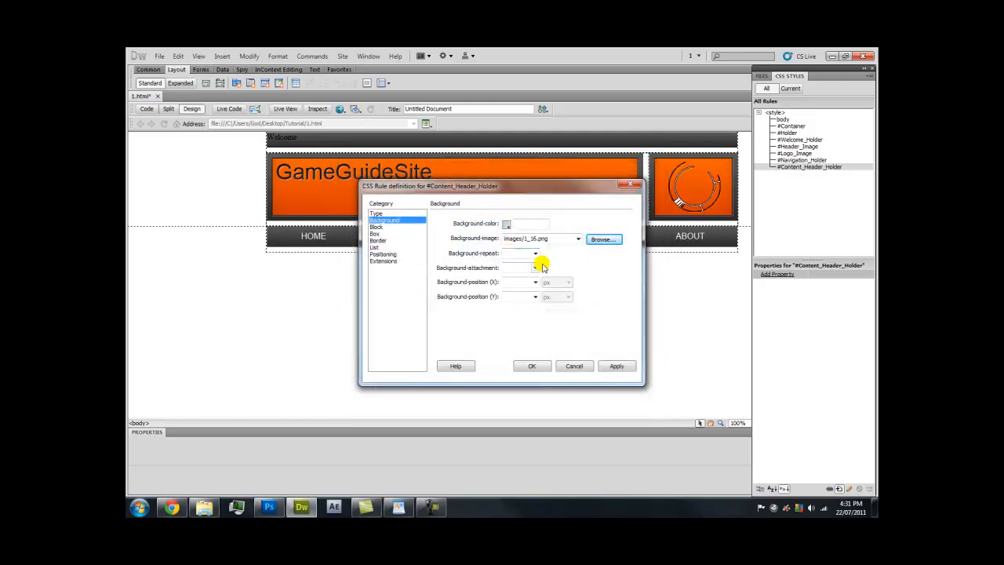
pyautogui.click(533, 259)
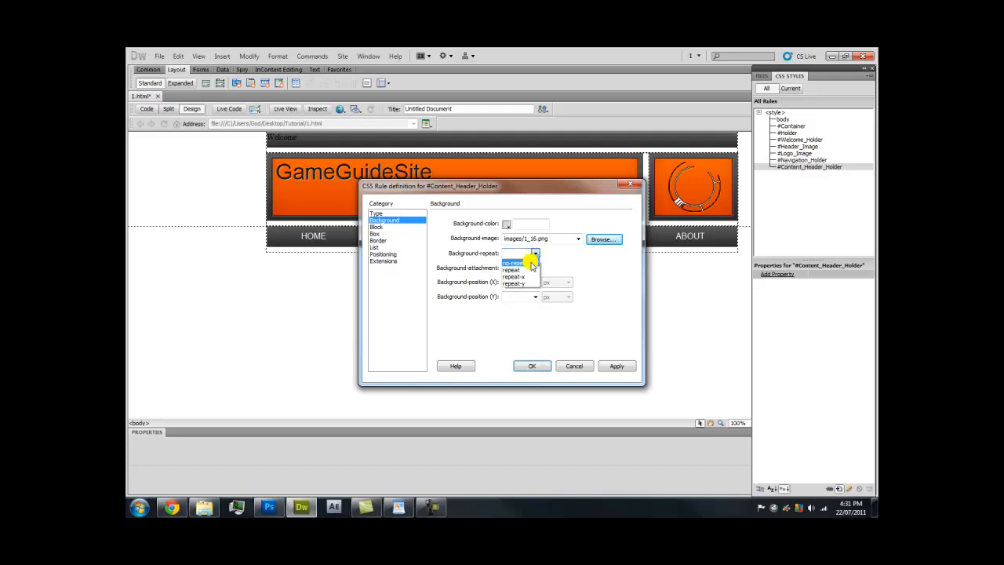
pyautogui.click(530, 263)
pyautogui.click(614, 365)
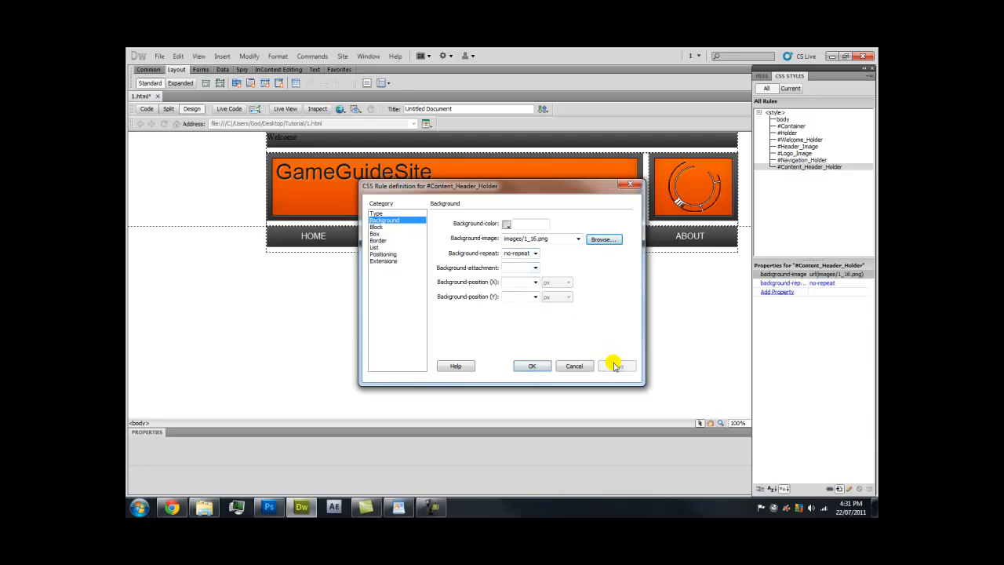
# Check 1_16.png's dimensions and size the box 720 × 30 px
pyautogui.click(380, 233)
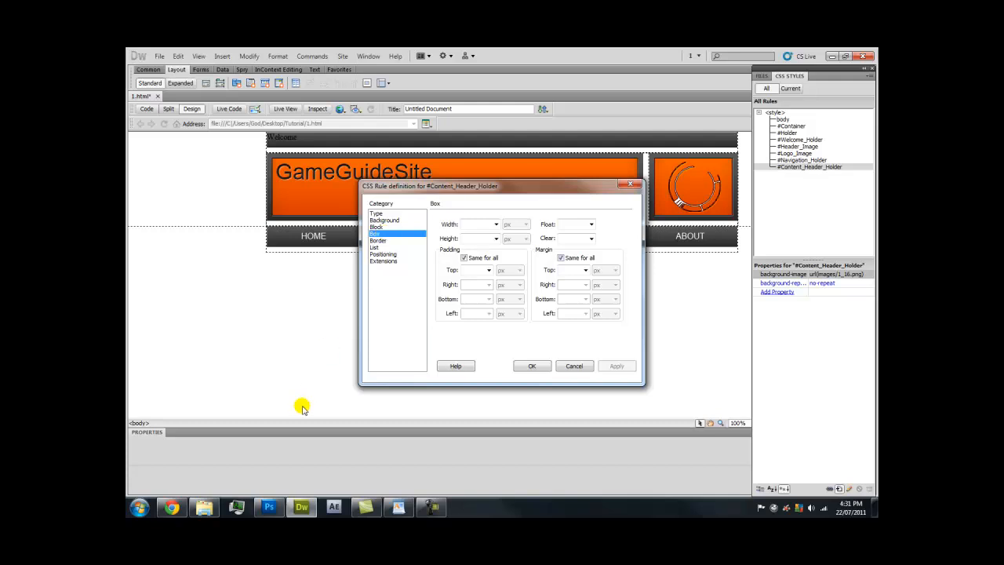
pyautogui.click(205, 506)
pyautogui.click(723, 125)
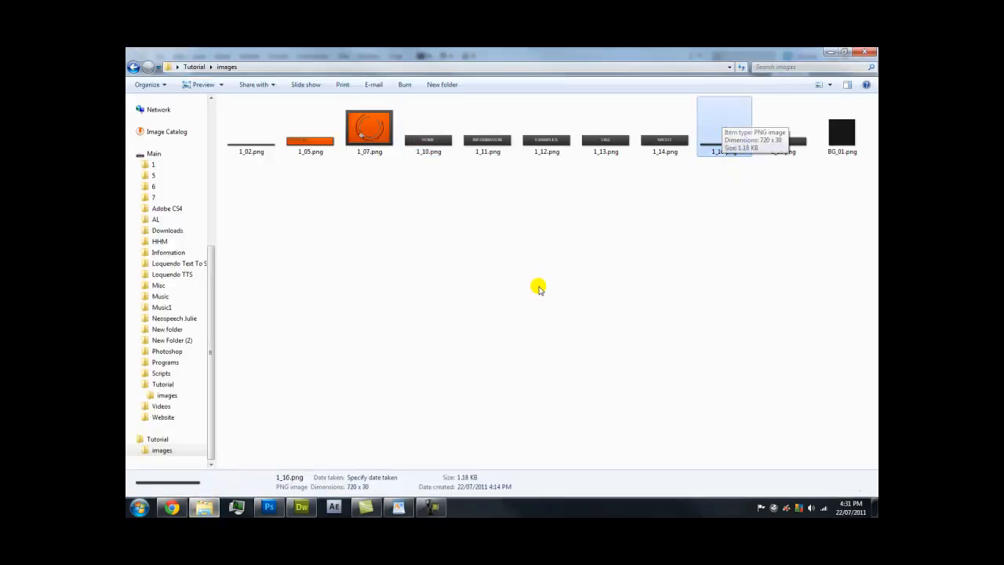
pyautogui.click(358, 479)
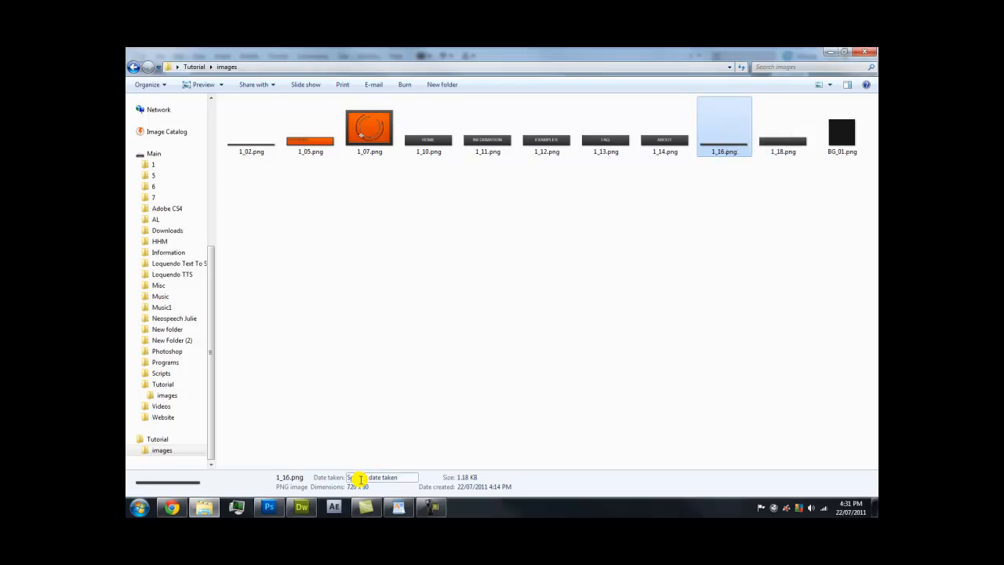
pyautogui.click(306, 507)
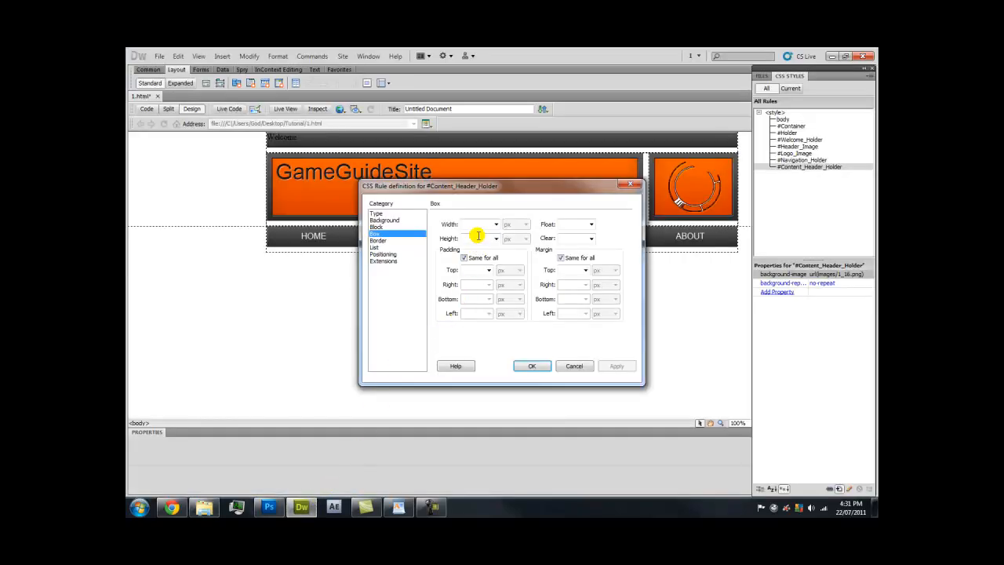
pyautogui.write('72')
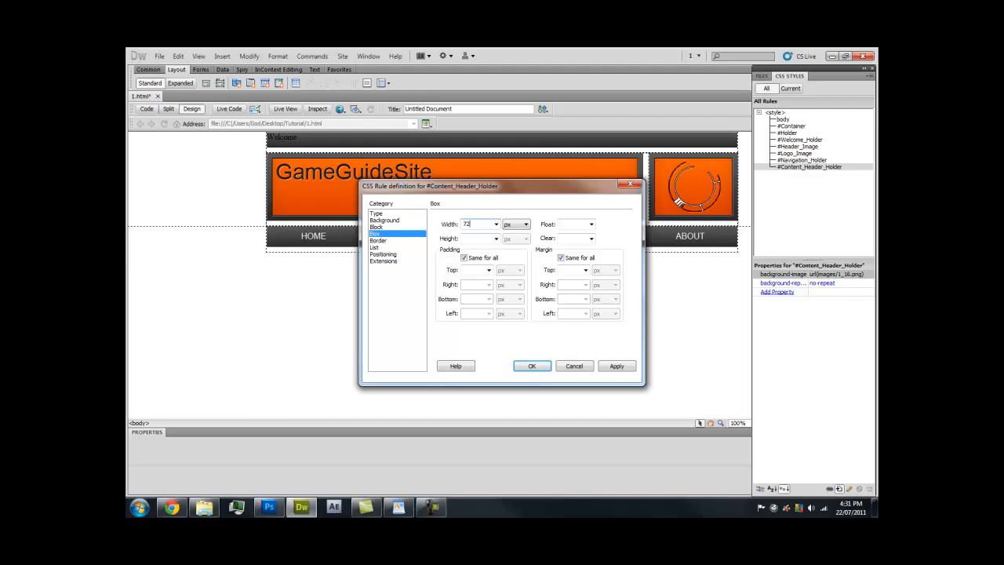
pyautogui.write('30')
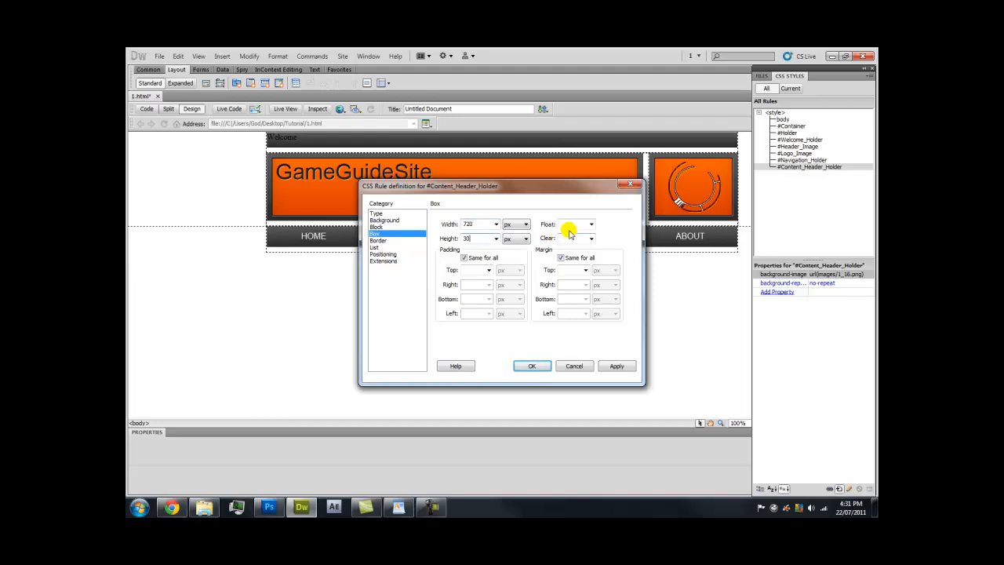
# Float the div left with auto left and right margins, then insert it into the page
pyautogui.click(590, 225)
pyautogui.click(580, 233)
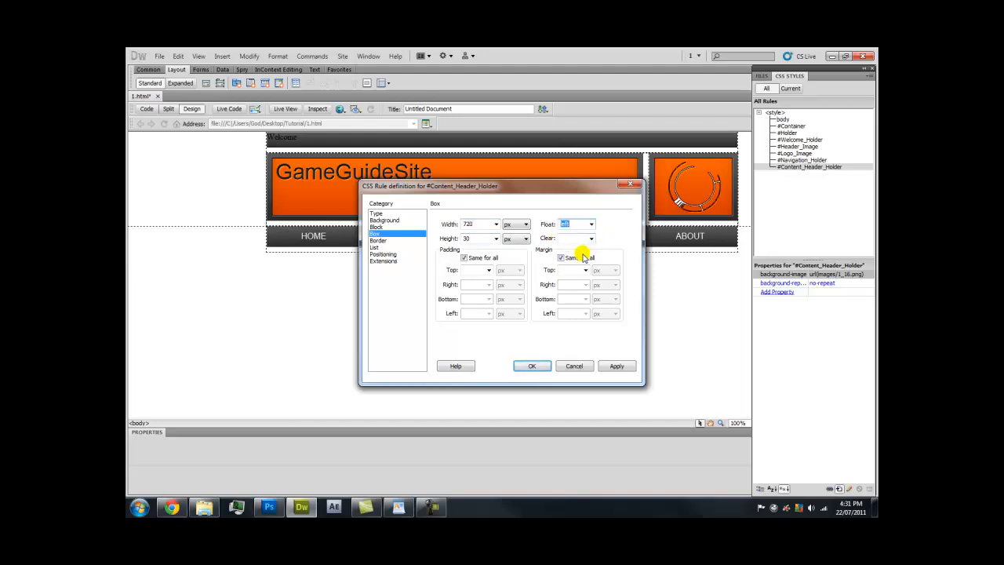
pyautogui.click(560, 257)
pyautogui.click(585, 283)
pyautogui.click(570, 292)
pyautogui.click(585, 313)
pyautogui.click(573, 321)
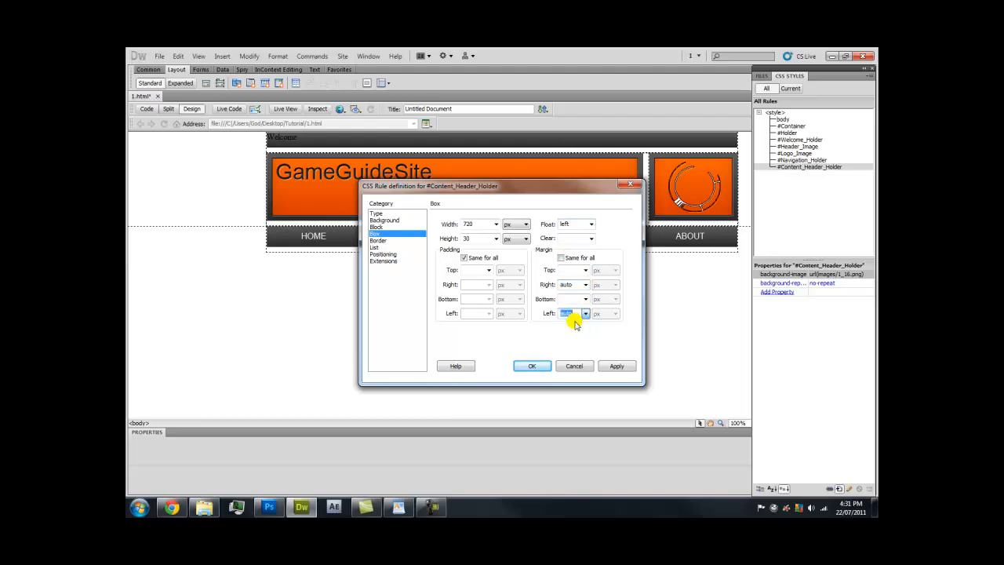
pyautogui.click(616, 366)
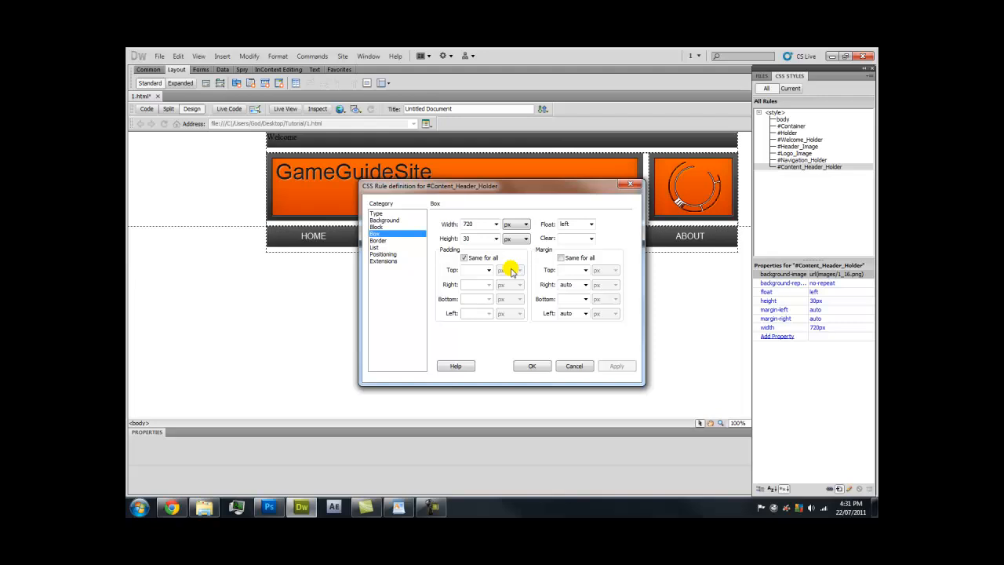
pyautogui.click(532, 366)
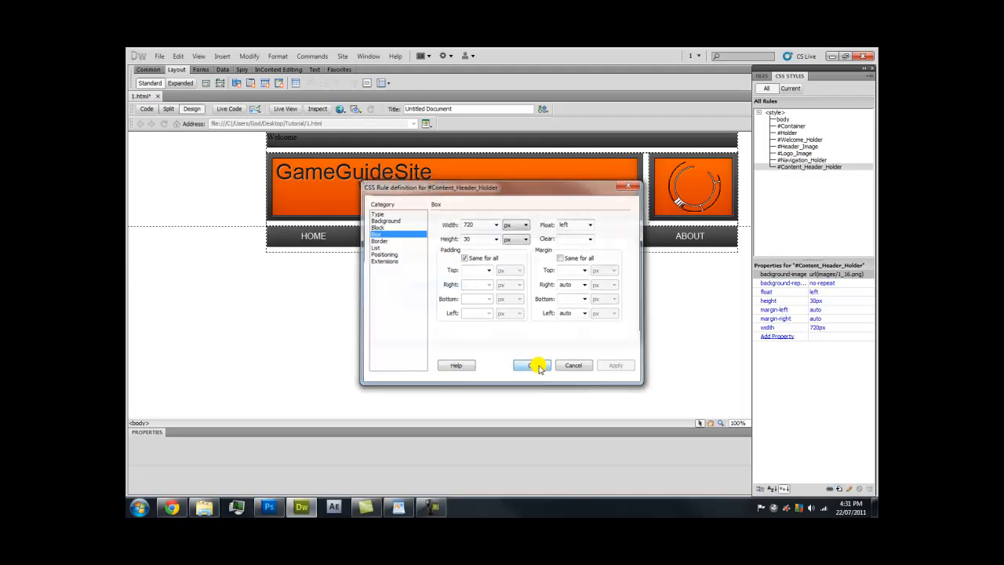
pyautogui.click(604, 251)
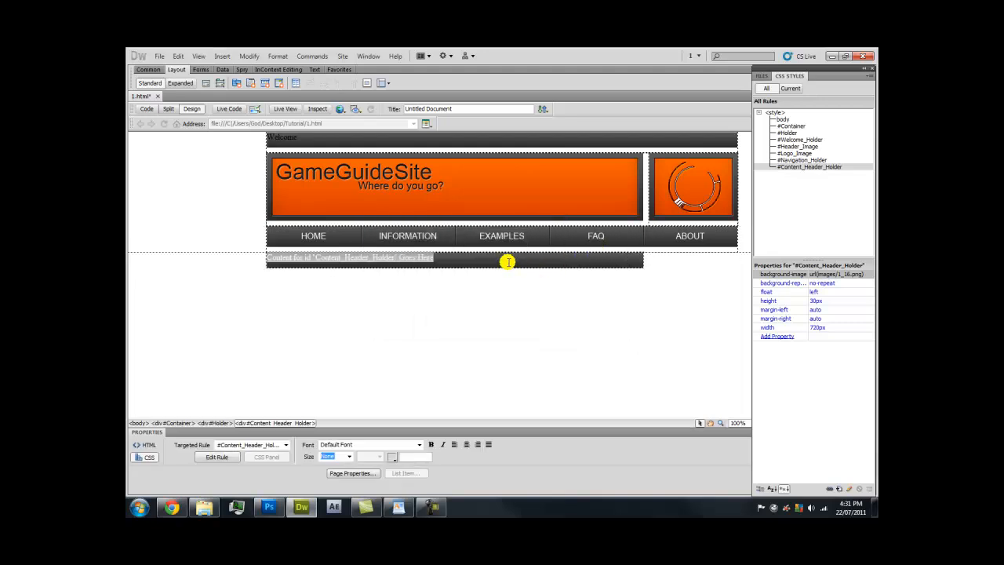
# Add a centred 'Home' label to the content header bar and make the page text white (#FFF)
pyautogui.click(467, 444)
pyautogui.press('capslock')
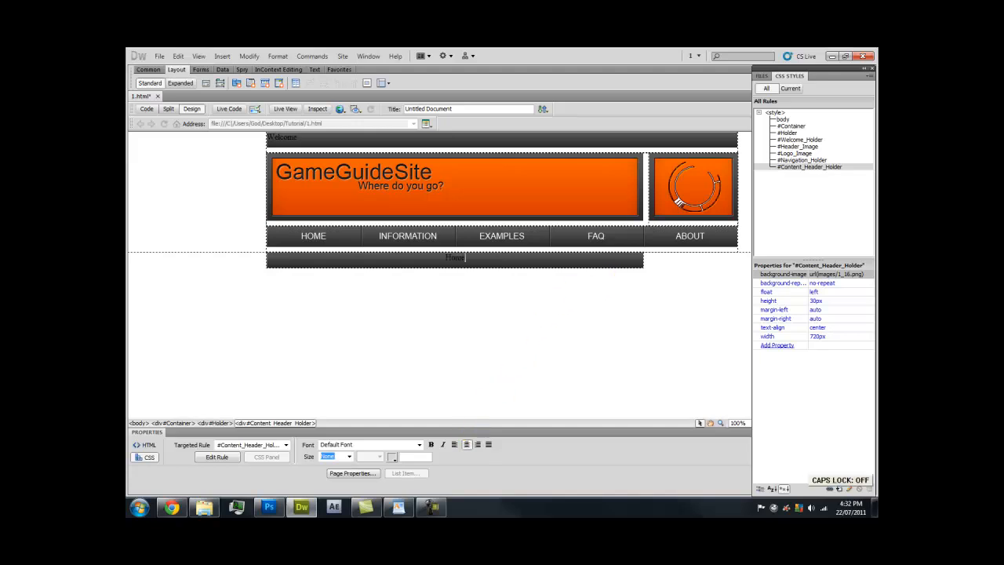
pyautogui.click(479, 298)
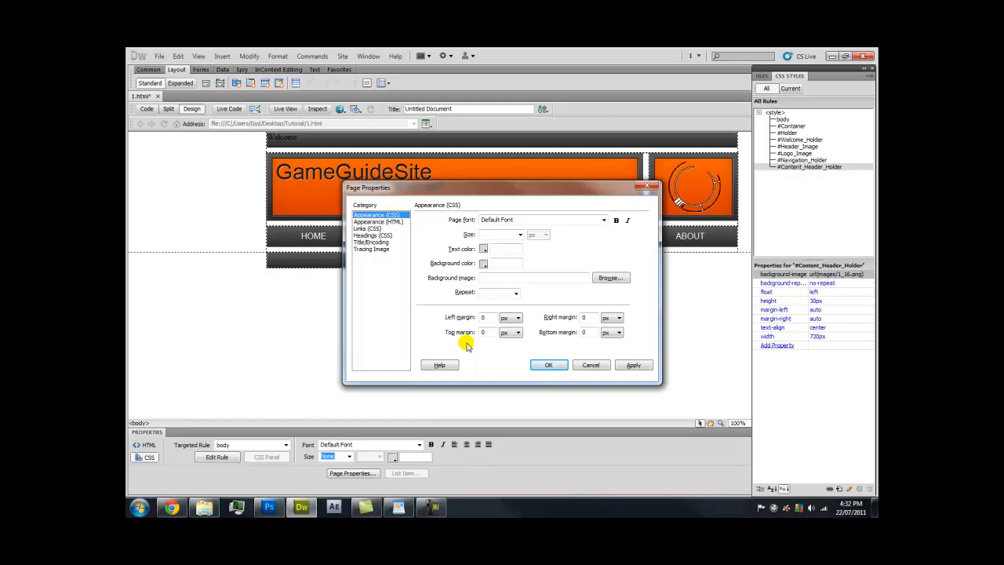
pyautogui.click(483, 249)
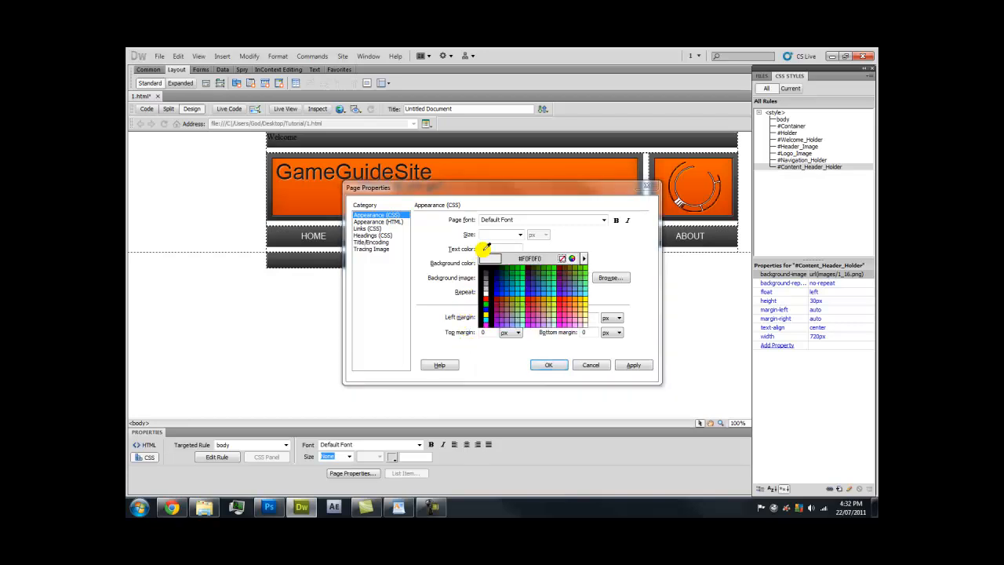
pyautogui.click(483, 292)
pyautogui.click(635, 366)
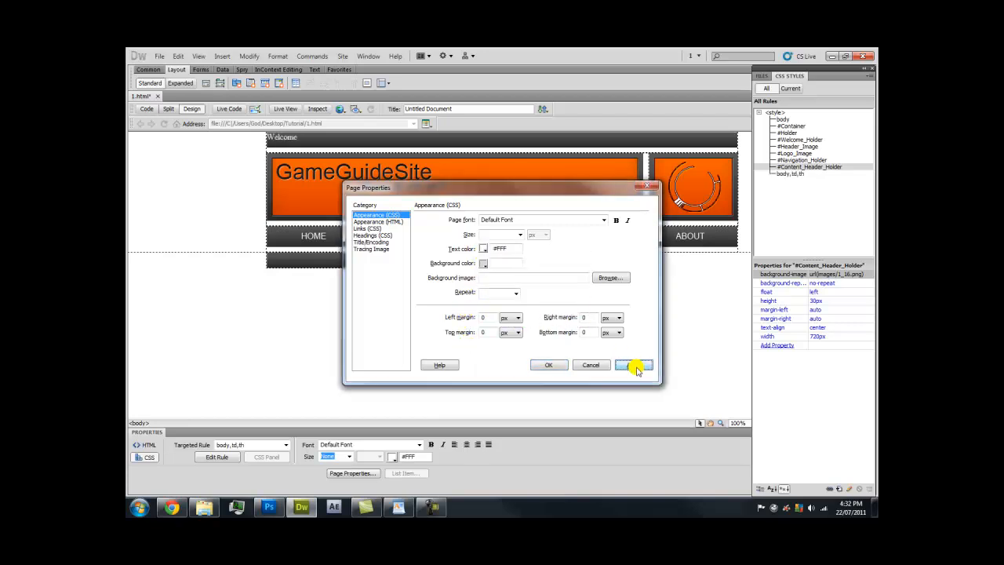
pyautogui.click(544, 365)
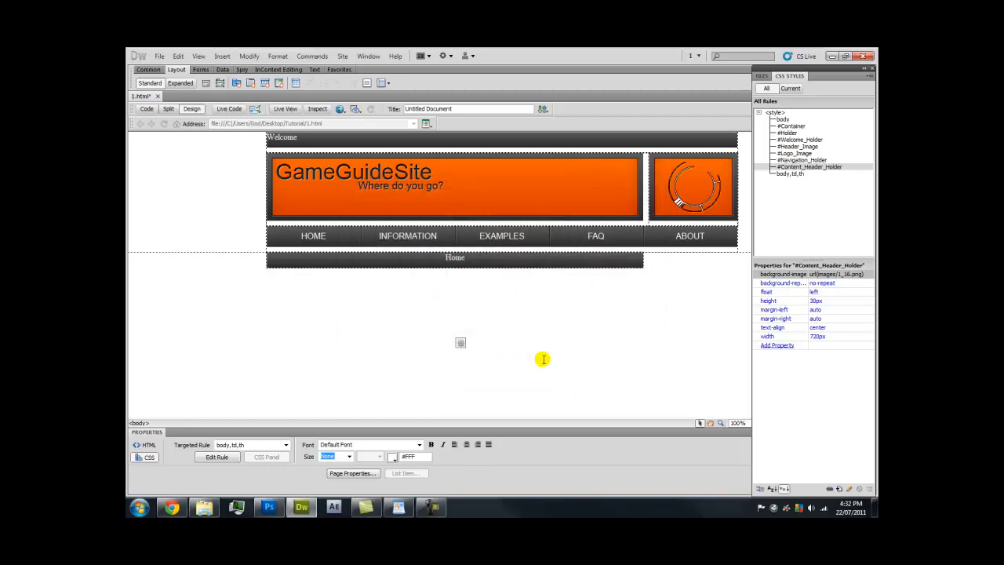
# Set the page font to Arial, Helvetica in Page Properties (Ctrl+J)
pyautogui.click(494, 260)
pyautogui.click(488, 278)
pyautogui.hotkey('ctrl', 'j')
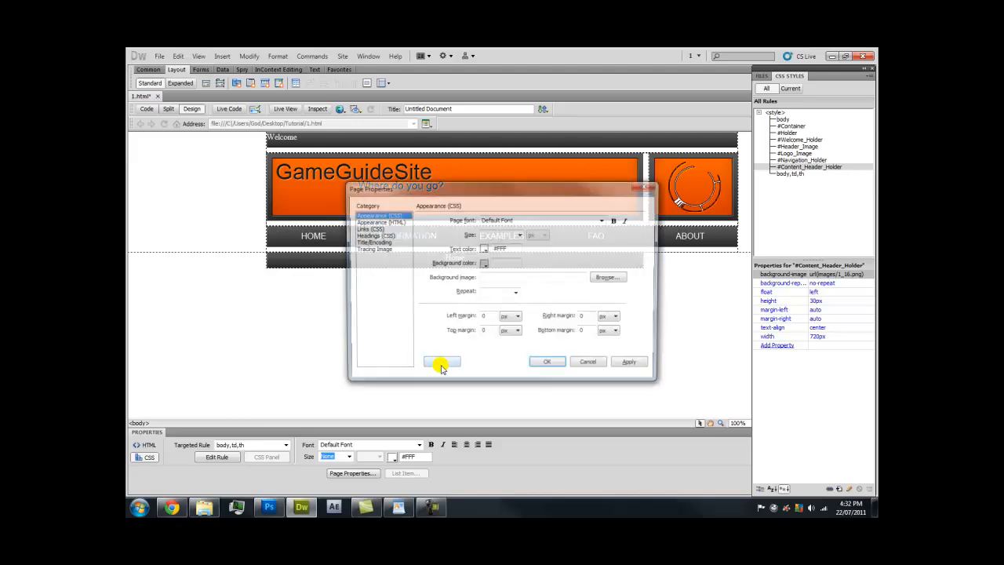
pyautogui.click(604, 221)
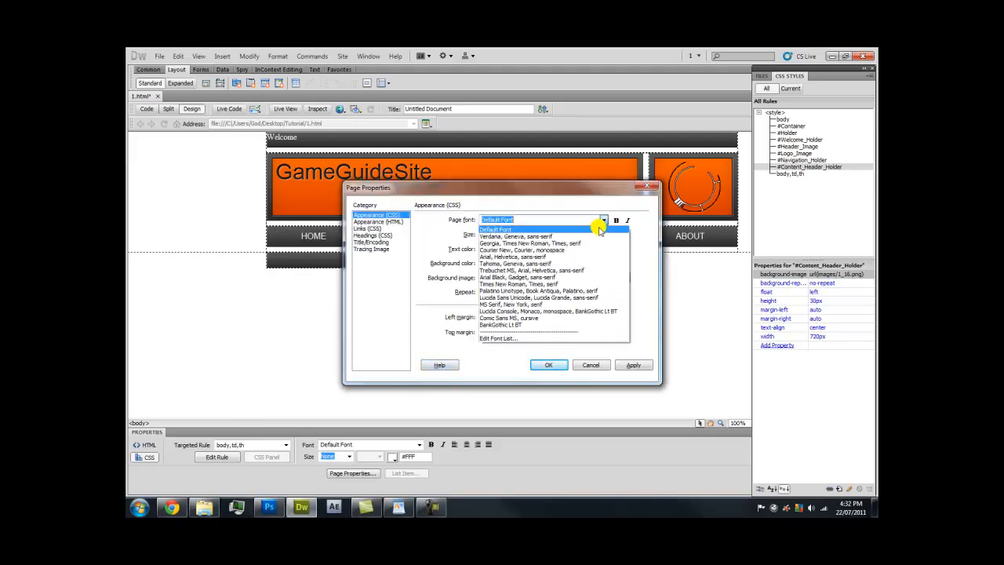
pyautogui.click(579, 259)
pyautogui.click(633, 365)
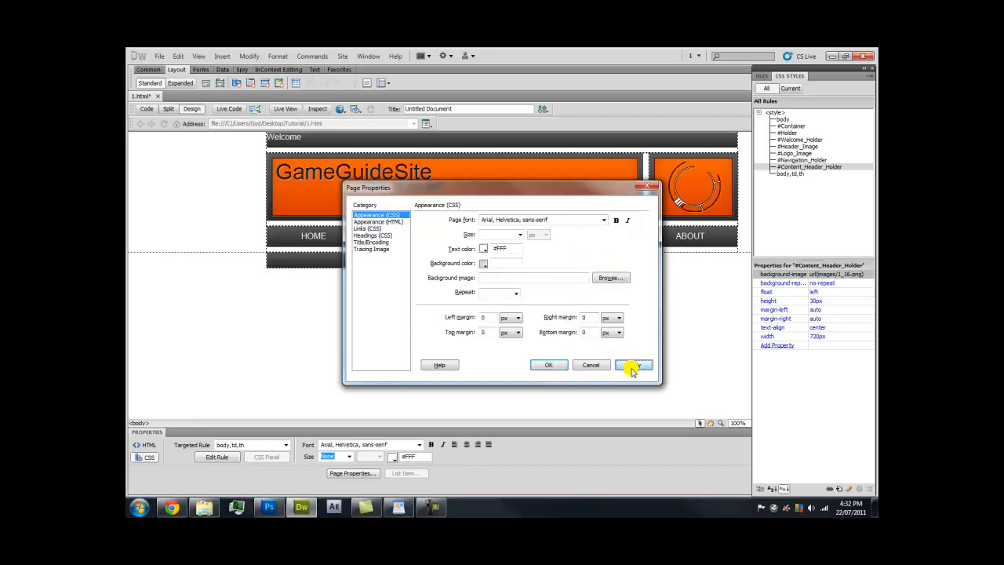
pyautogui.click(554, 366)
pyautogui.click(484, 273)
pyautogui.click(484, 273)
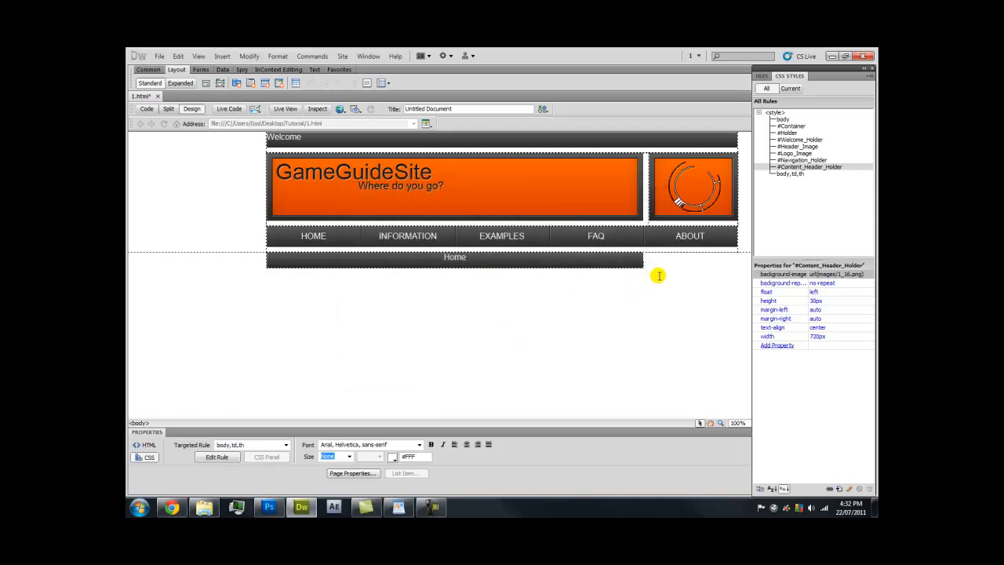
# Insert a new div after Content_Header_Holder with ID News_Header_Holder and create its CSS rule
pyautogui.click(204, 82)
pyautogui.click(435, 256)
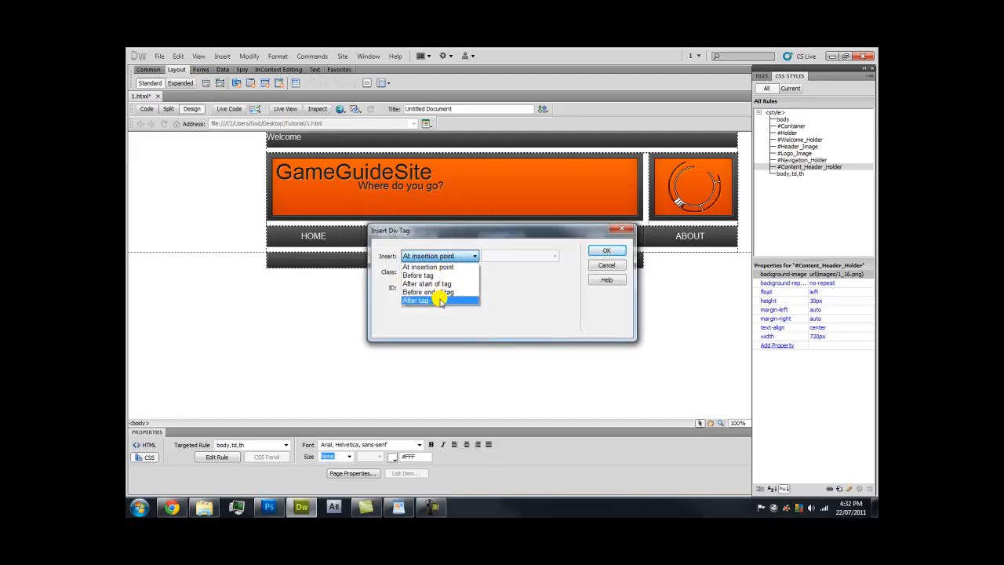
pyautogui.click(441, 301)
pyautogui.click(520, 257)
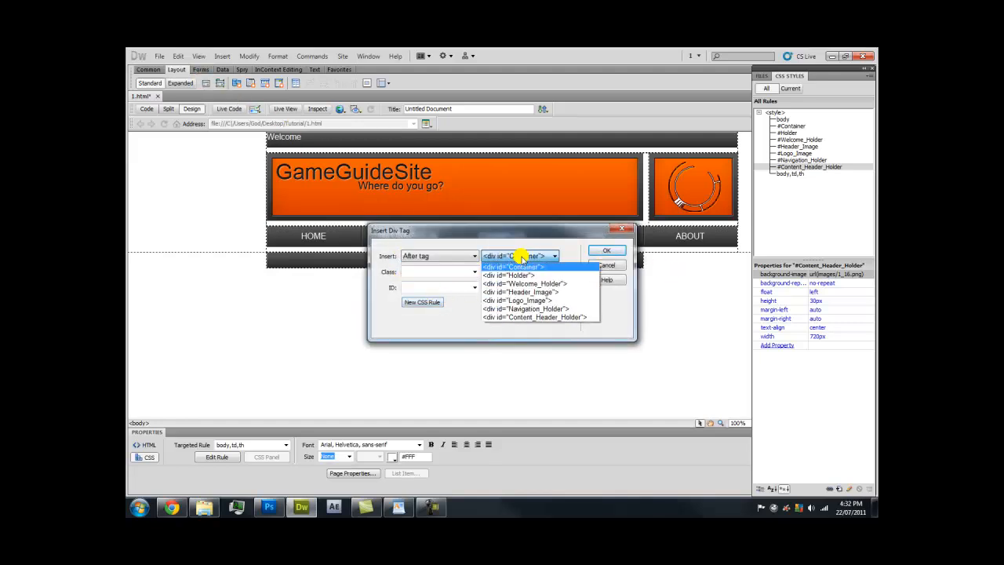
pyautogui.click(519, 317)
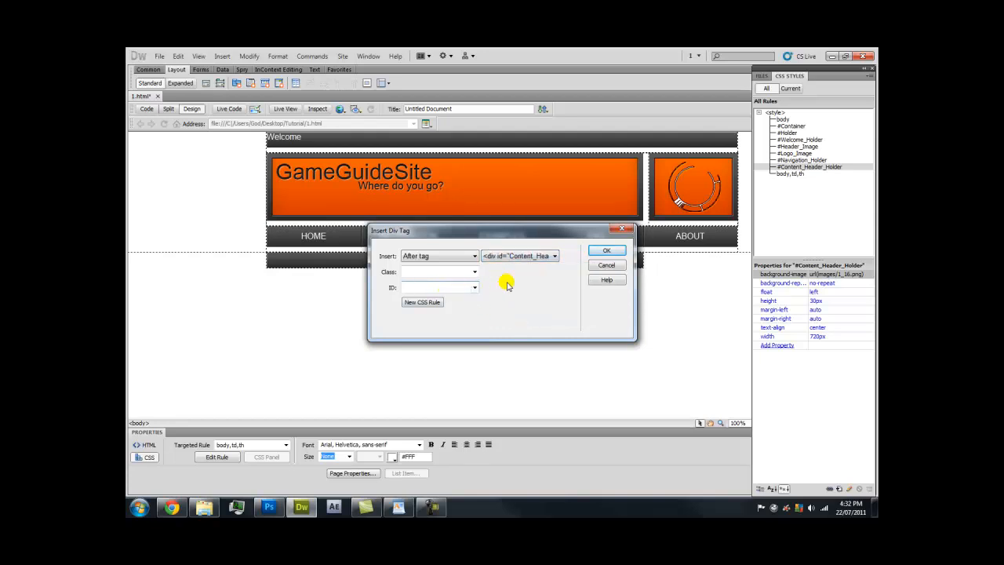
pyautogui.press('capslock')
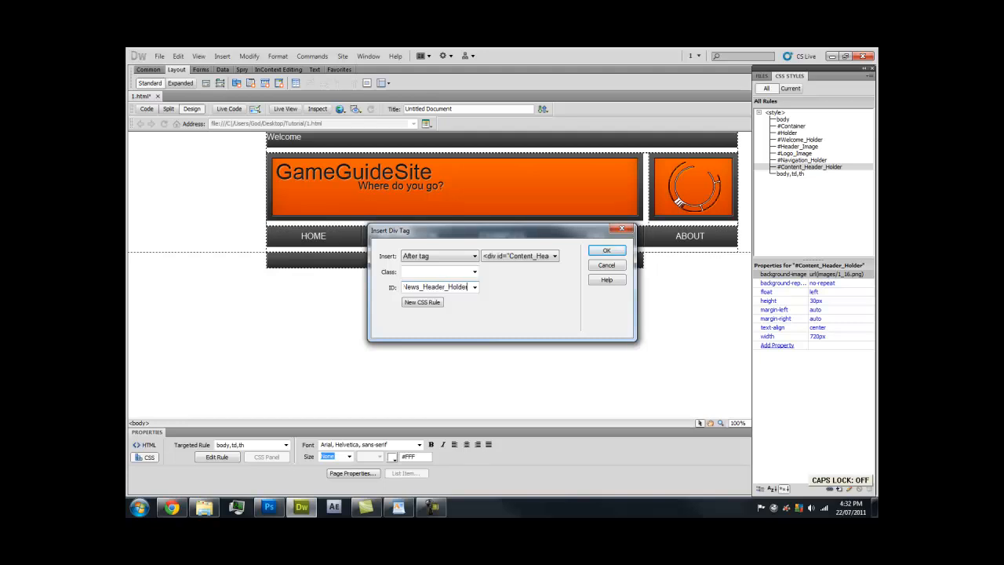
pyautogui.click(422, 301)
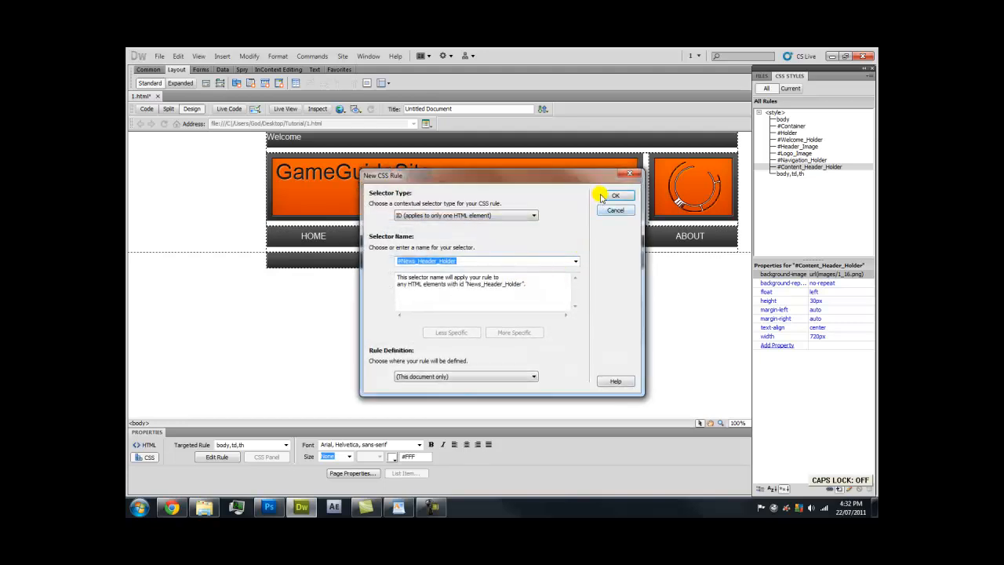
pyautogui.click(613, 195)
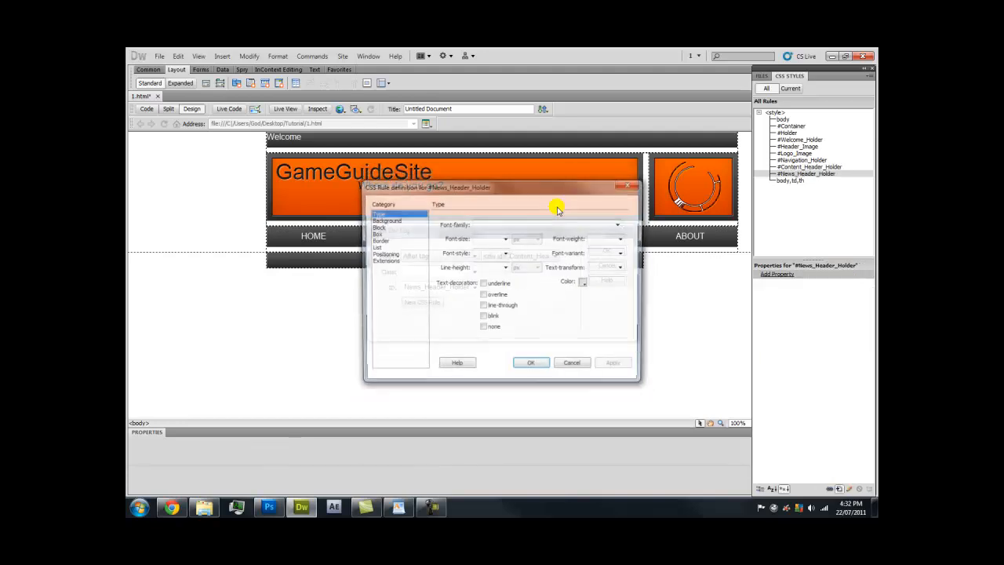
# Set 1_18.png as the rule's non-repeating background image
pyautogui.click(396, 221)
pyautogui.click(596, 238)
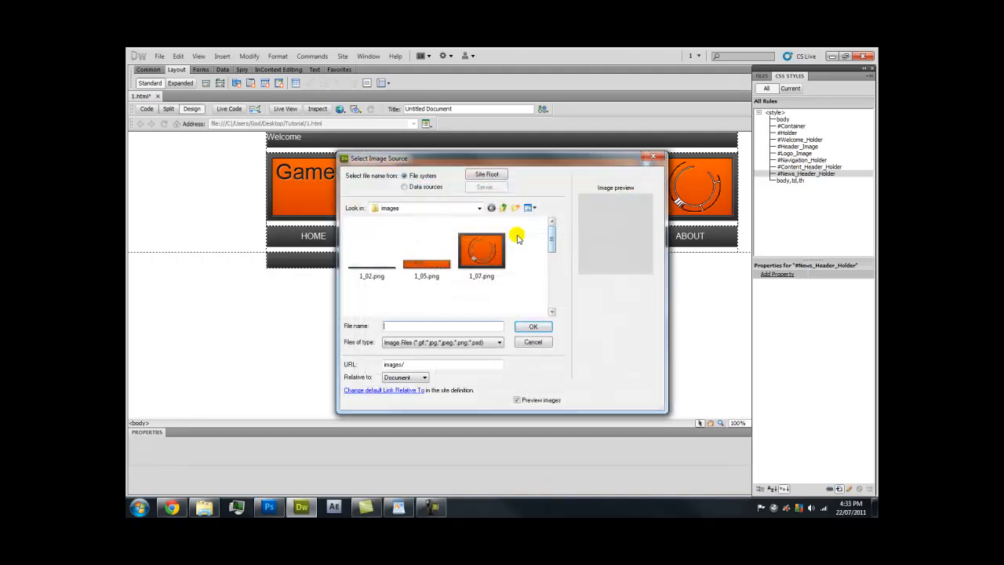
pyautogui.moveTo(553, 245); pyautogui.dragTo(549, 295)
pyautogui.doubleClick(365, 287)
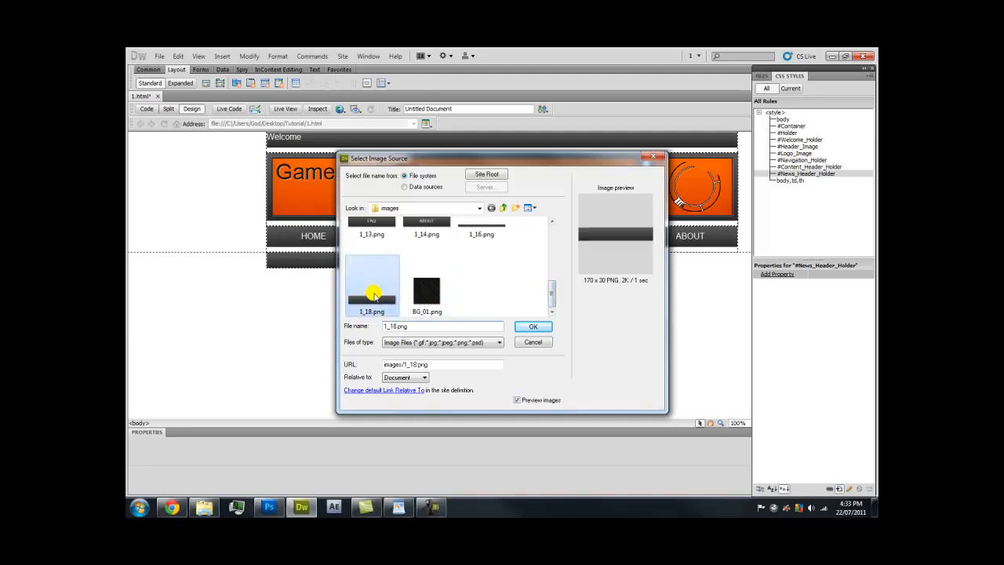
pyautogui.click(536, 252)
pyautogui.click(533, 264)
# Check 1_18.png's dimensions and size the box 170 × 30 px
pyautogui.click(408, 240)
pyautogui.click(407, 233)
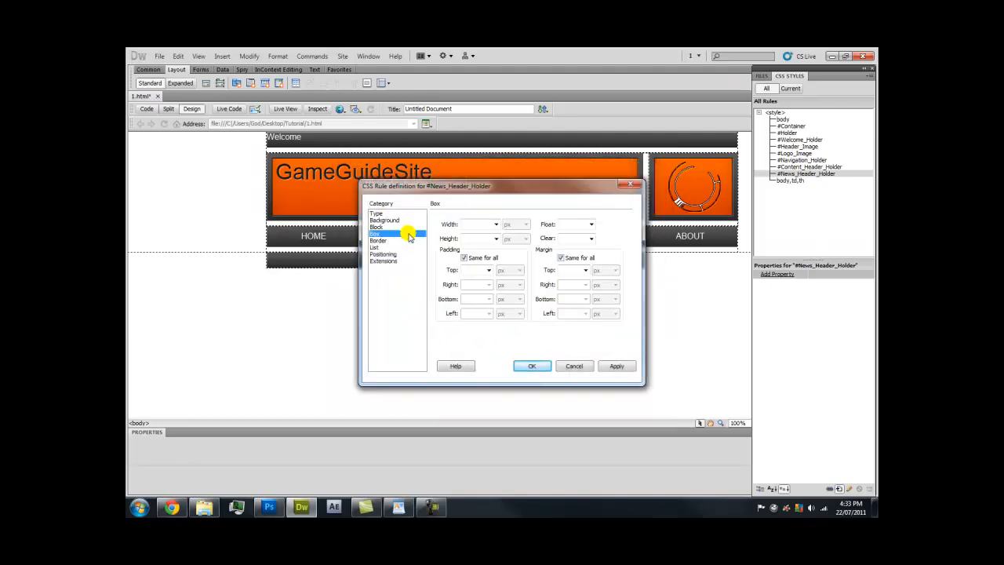
pyautogui.click(203, 506)
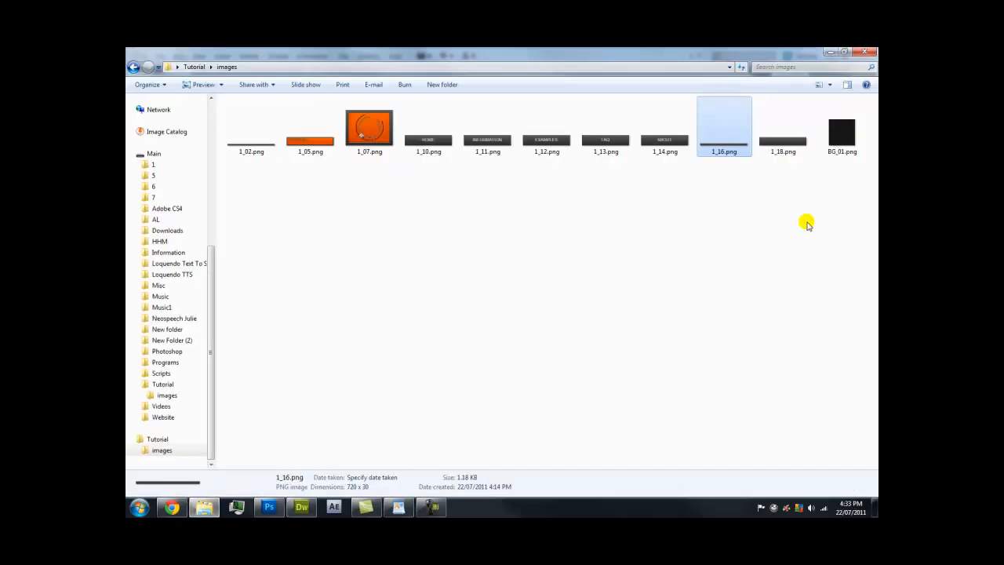
pyautogui.click(772, 149)
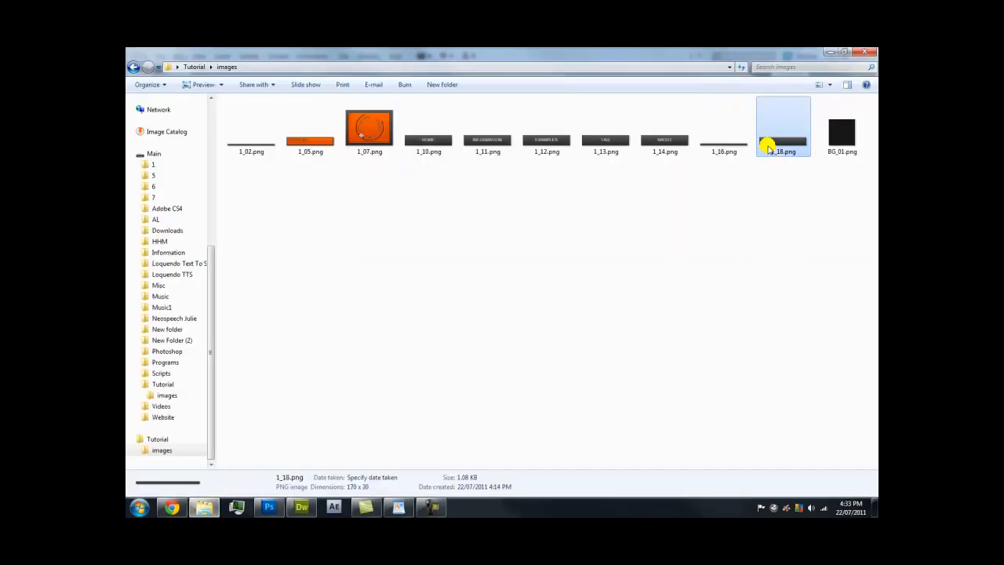
pyautogui.click(303, 507)
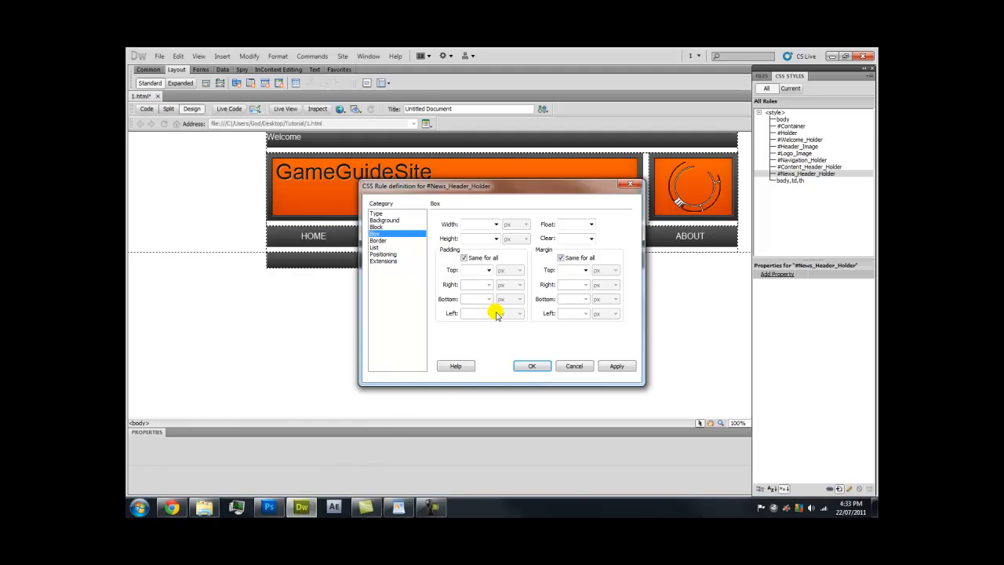
pyautogui.write('170')
pyautogui.click(476, 236)
pyautogui.write('30')
# Float the news box right with auto left and right margins, then insert it into the page
pyautogui.click(590, 224)
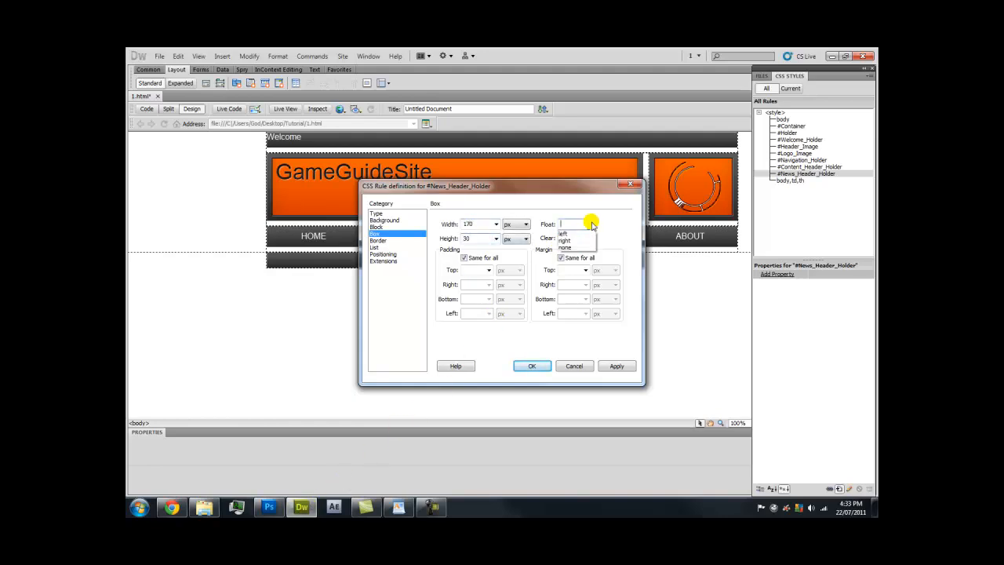
pyautogui.click(576, 240)
pyautogui.click(574, 257)
pyautogui.click(584, 284)
pyautogui.click(574, 294)
pyautogui.click(585, 312)
pyautogui.click(574, 323)
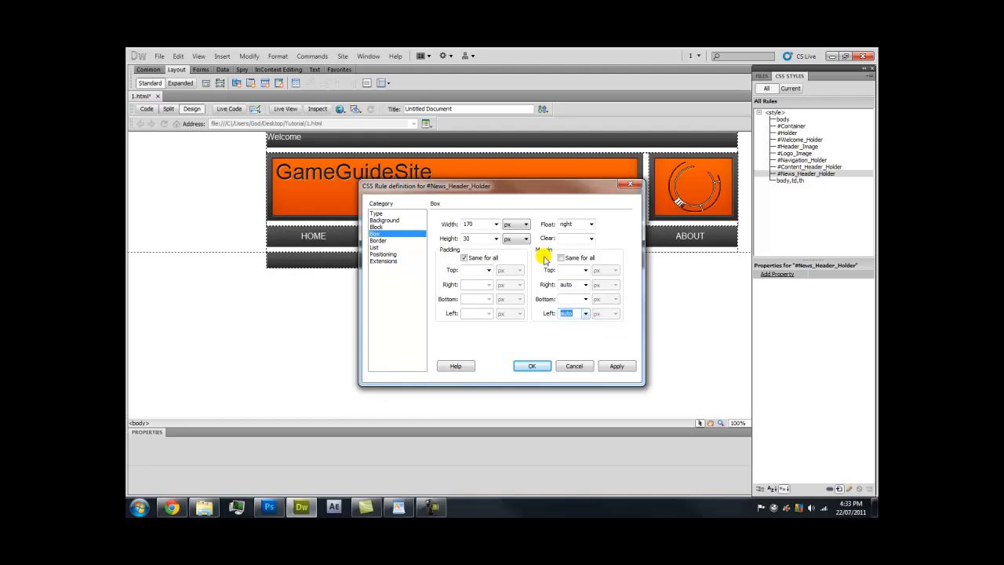
pyautogui.click(619, 368)
pyautogui.click(528, 365)
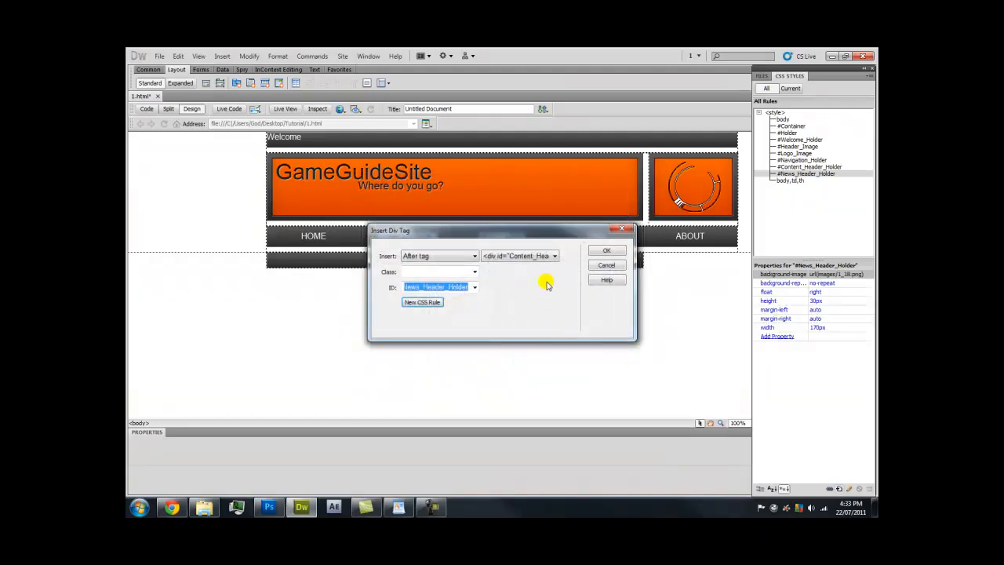
pyautogui.click(605, 250)
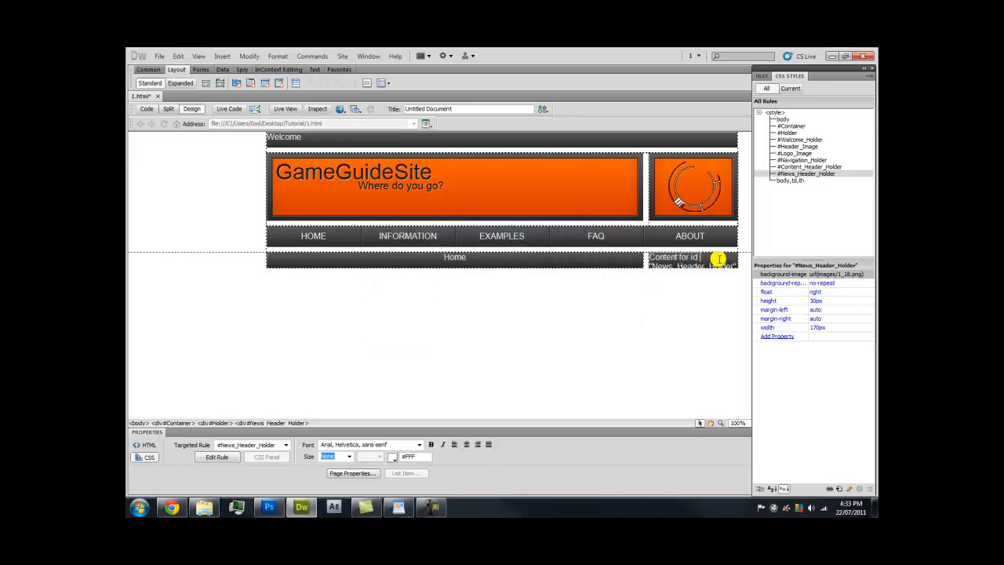
# Replace the placeholder text with a centred 'News' label and preview the page in the browser (F12)
pyautogui.press('Delete')
pyautogui.click(467, 444)
pyautogui.press('capslock')
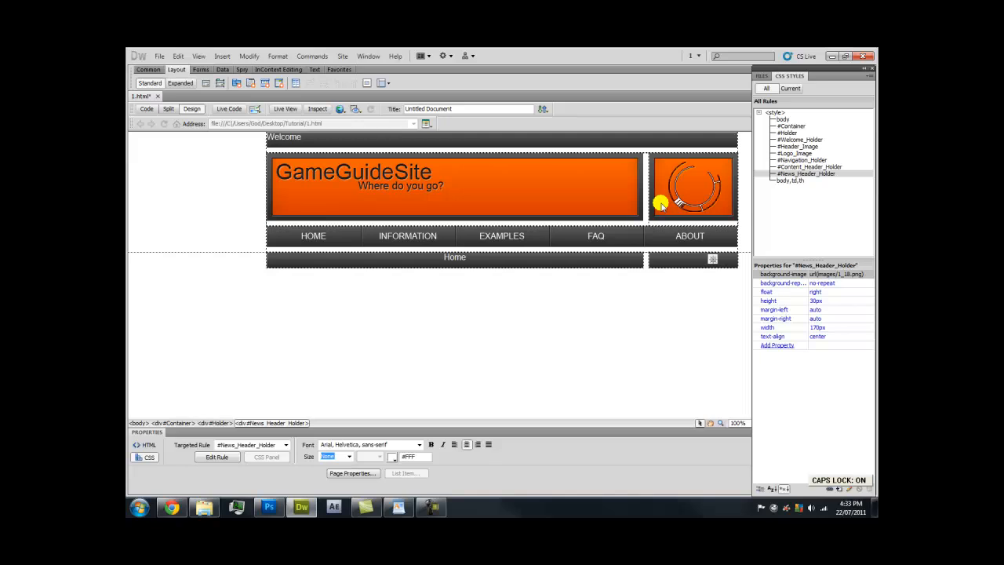
pyautogui.write('News')
pyautogui.click(594, 273)
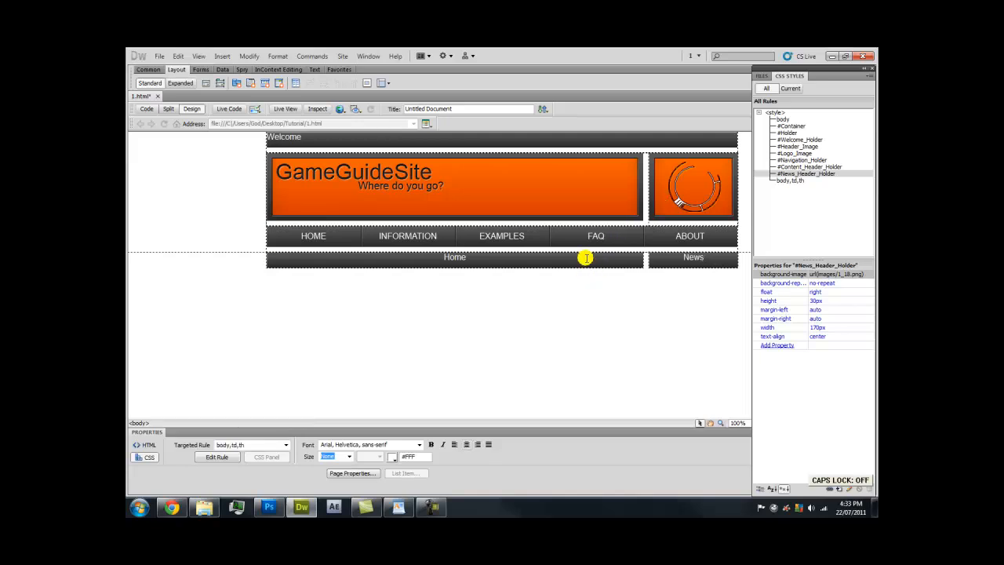
pyautogui.press('F12')
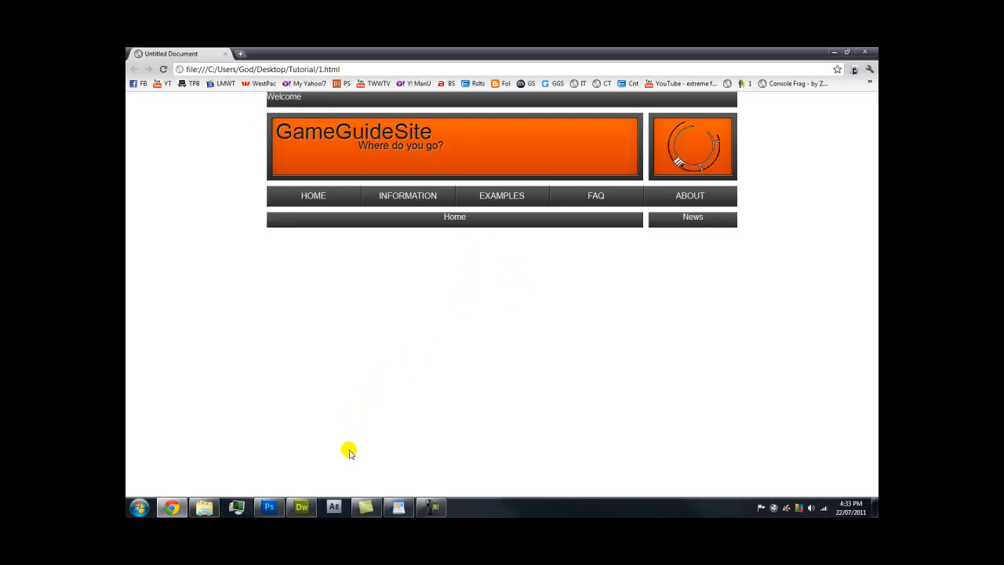
# After viewing the Home and News bars in Chrome, switch back to Dreamweaver
pyautogui.click(298, 507)
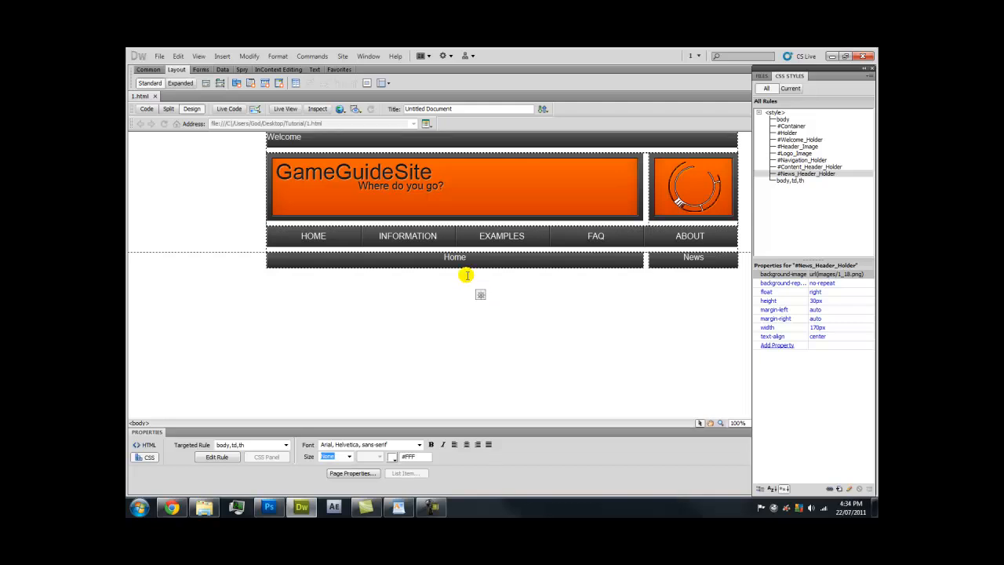
# Insert a new div after News_Header_Holder with ID Content_Body_Holder and create its CSS rule
pyautogui.click(226, 57)
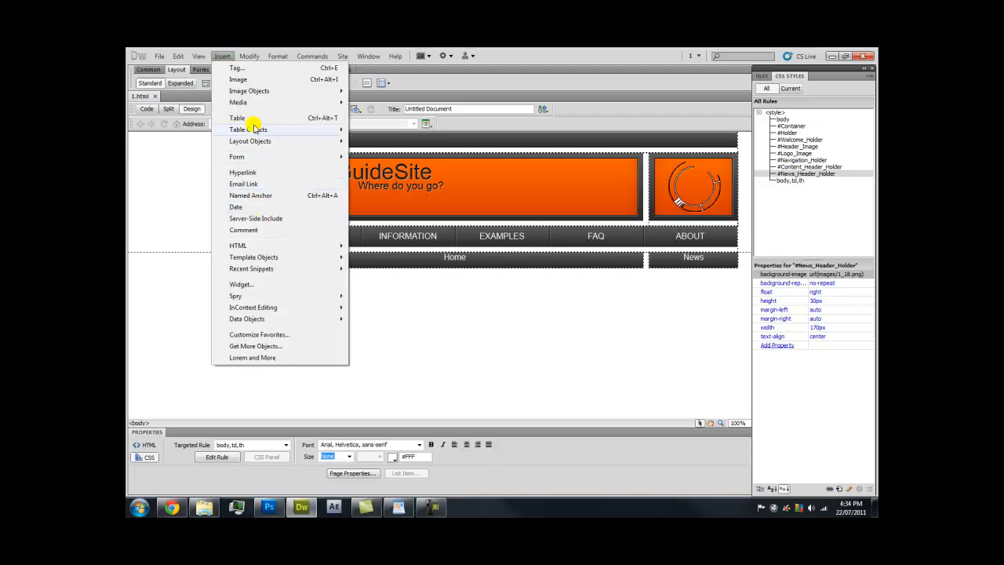
pyautogui.click(222, 53)
pyautogui.click(206, 82)
pyautogui.click(445, 256)
pyautogui.click(448, 299)
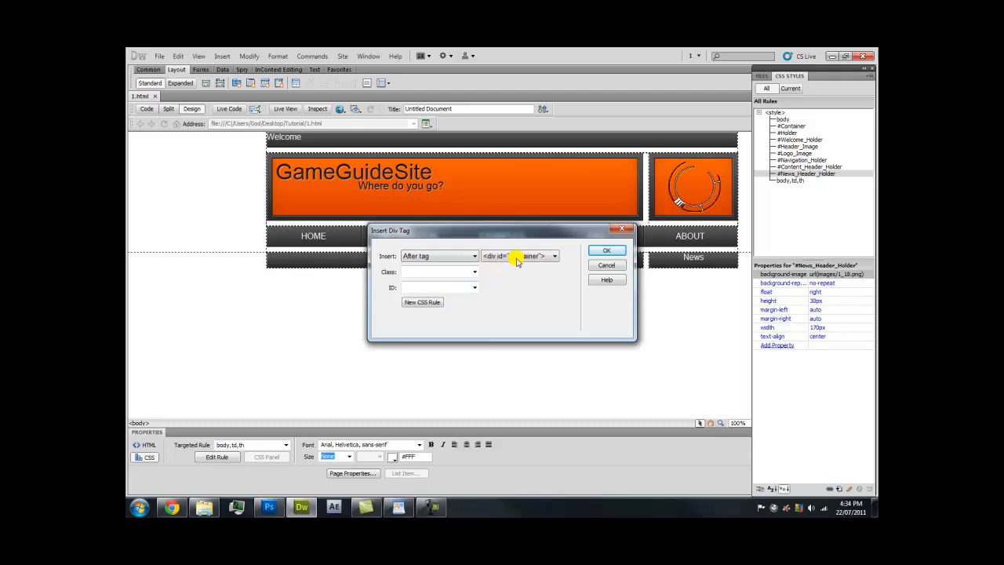
pyautogui.click(512, 257)
pyautogui.click(549, 325)
pyautogui.click(461, 287)
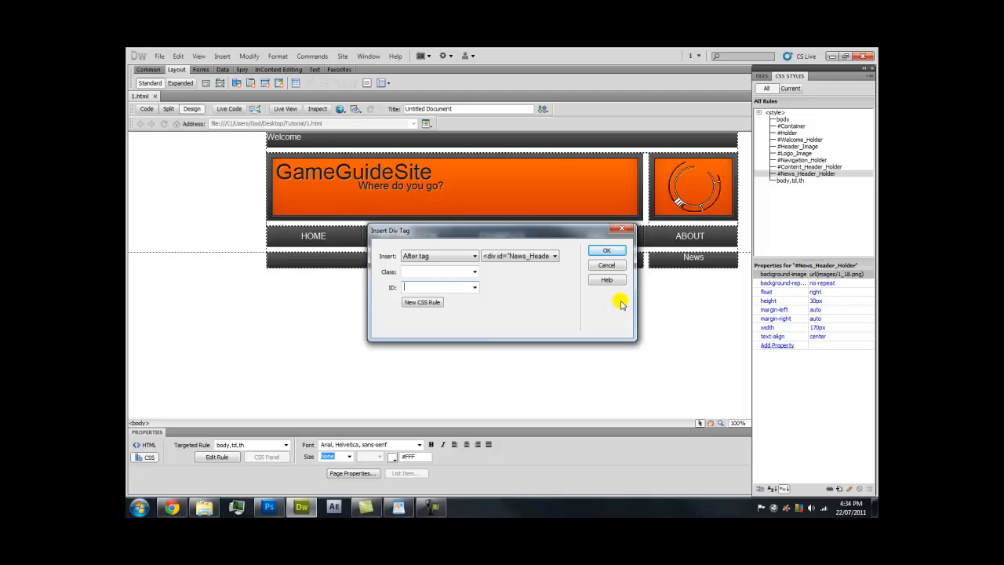
pyautogui.press('capslock')
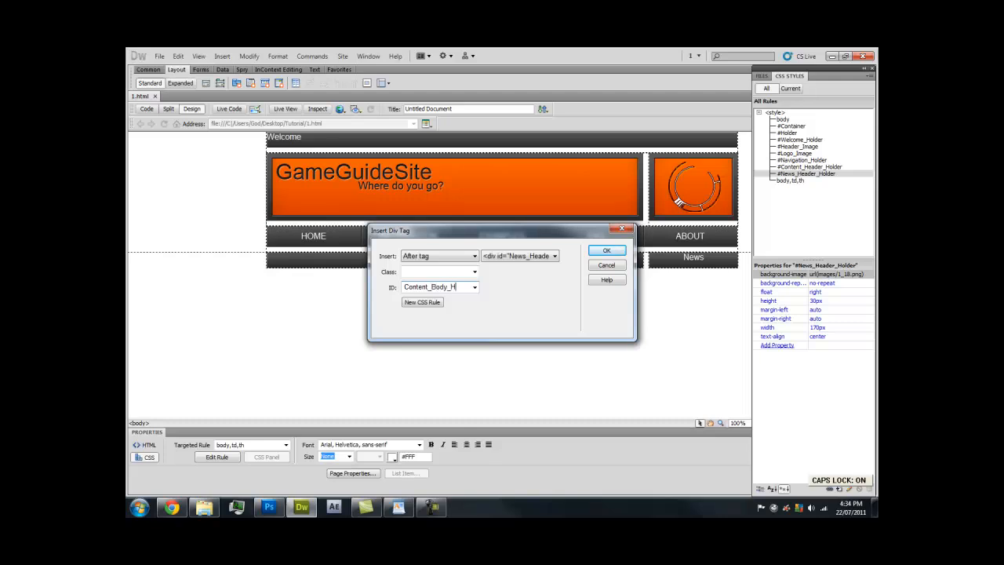
pyautogui.write('der')
pyautogui.click(423, 303)
pyautogui.click(607, 196)
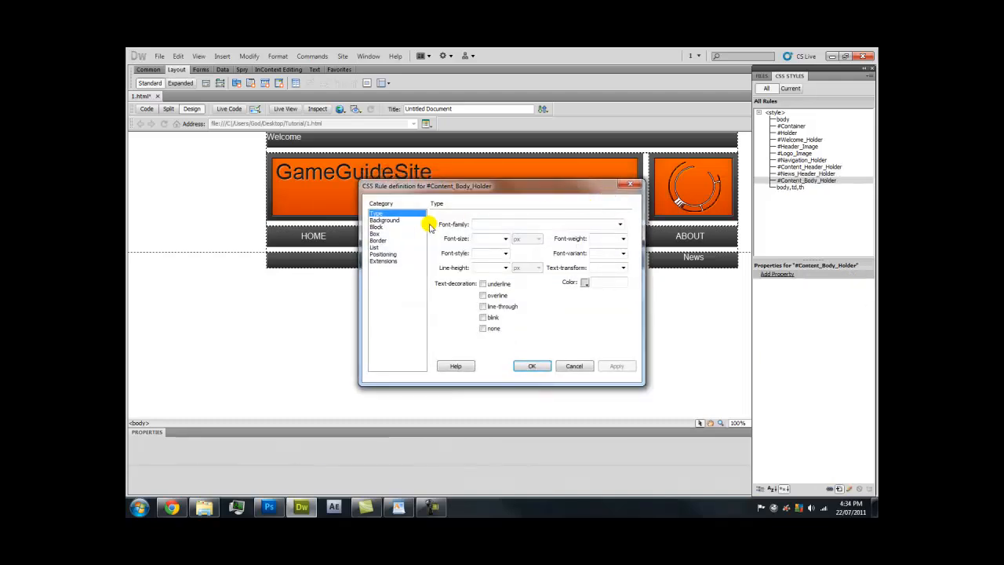
# Set the #Content_Body_Holder box to 720 px wide with auto height
pyautogui.click(380, 233)
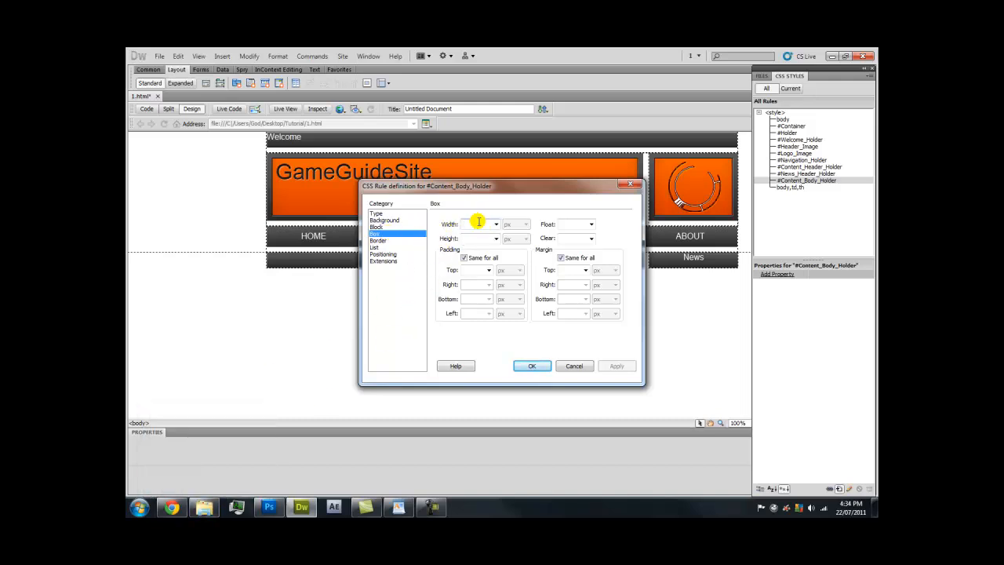
pyautogui.write('720')
pyautogui.click(495, 238)
pyautogui.click(475, 245)
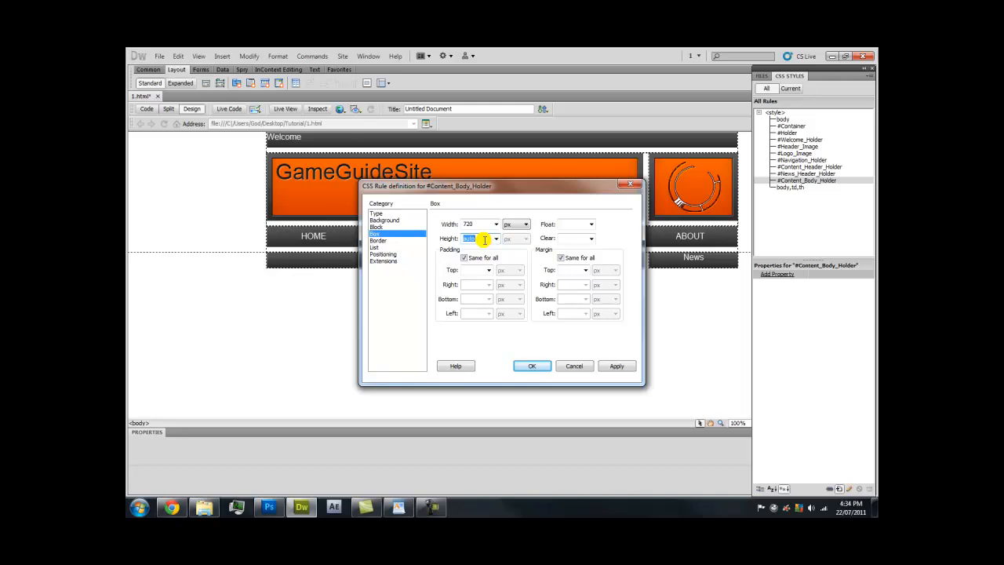
# Float the content body left with auto left and right margins, then insert it into the page
pyautogui.click(591, 224)
pyautogui.click(588, 236)
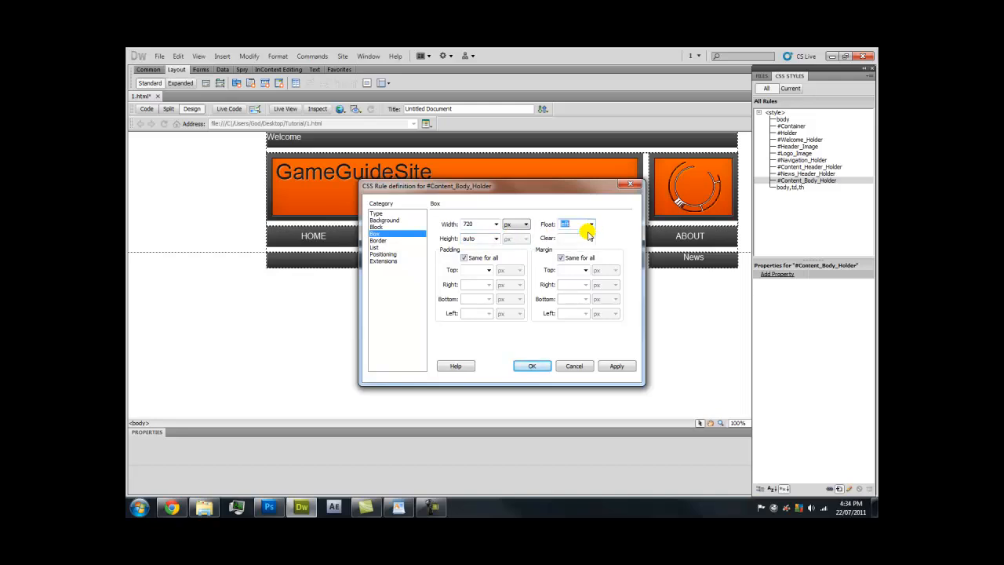
pyautogui.click(561, 257)
pyautogui.click(585, 284)
pyautogui.click(582, 294)
pyautogui.click(585, 313)
pyautogui.click(581, 323)
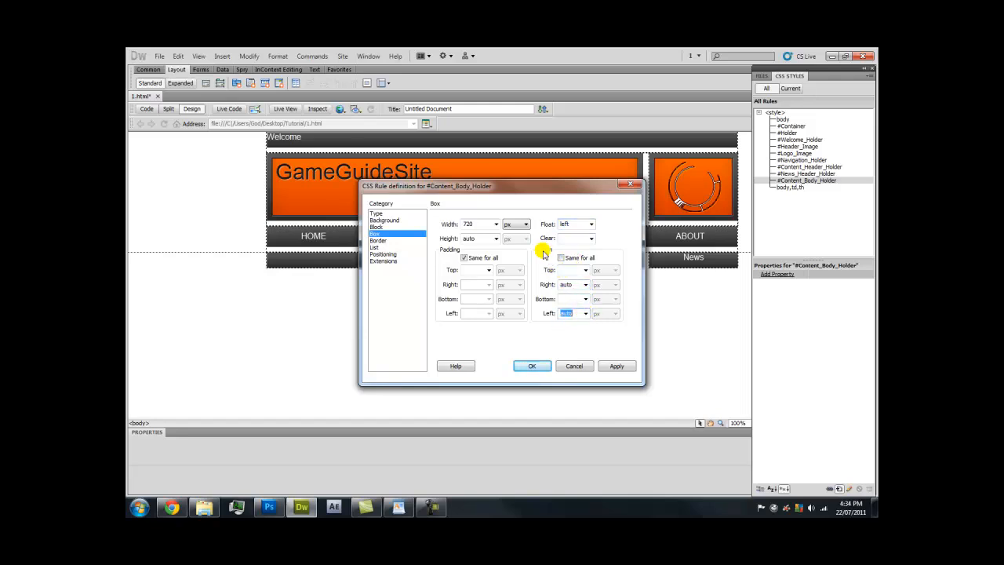
pyautogui.click(621, 367)
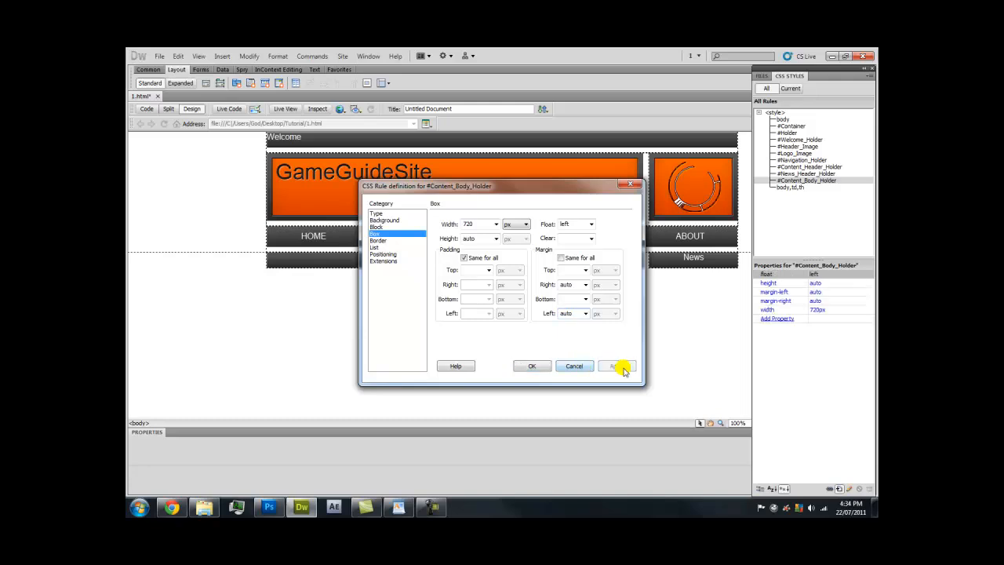
pyautogui.click(532, 366)
pyautogui.click(601, 251)
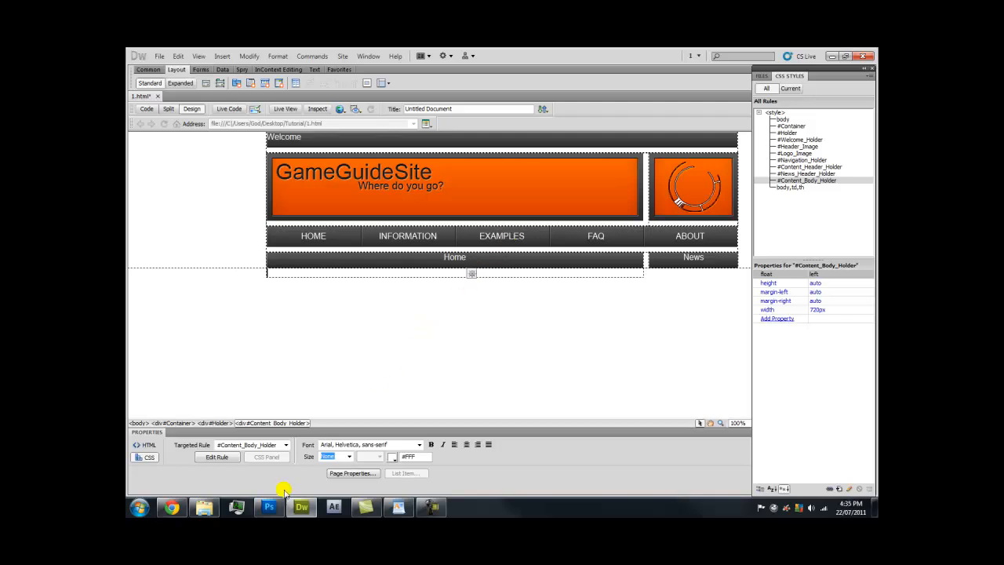
pyautogui.press('capslock')
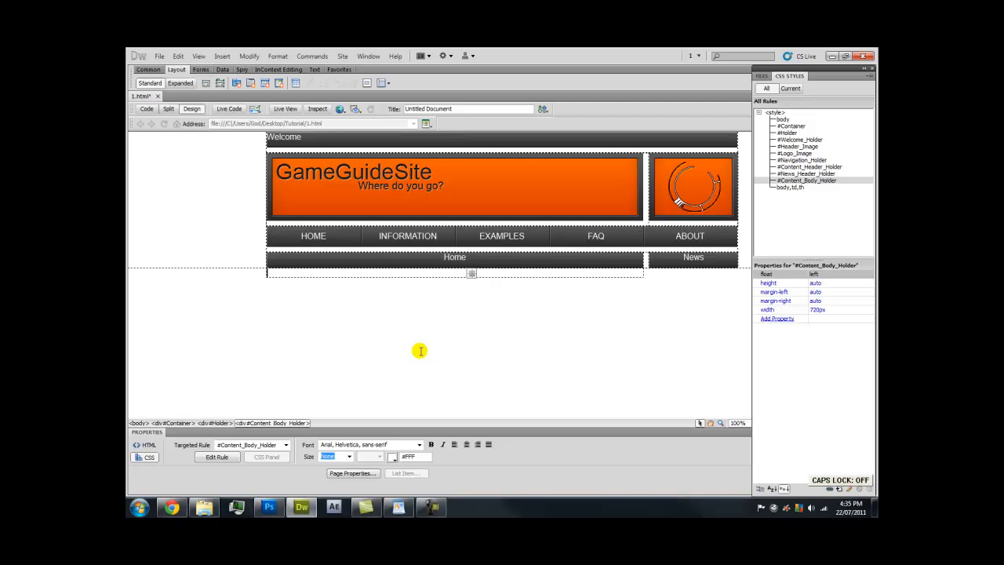
pyautogui.write('T')
pyautogui.click(517, 302)
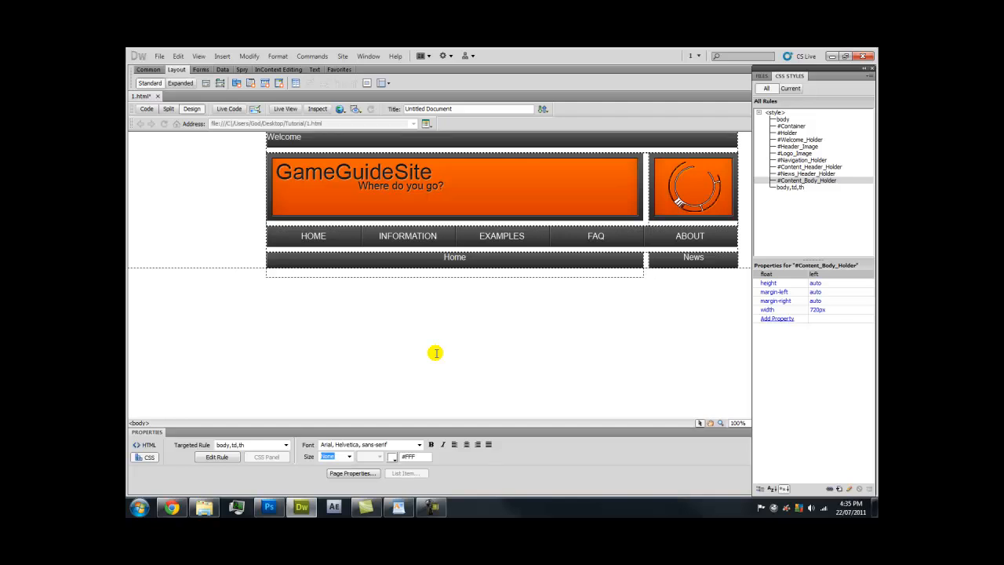
pyautogui.hotkey('ctrl', 'j')
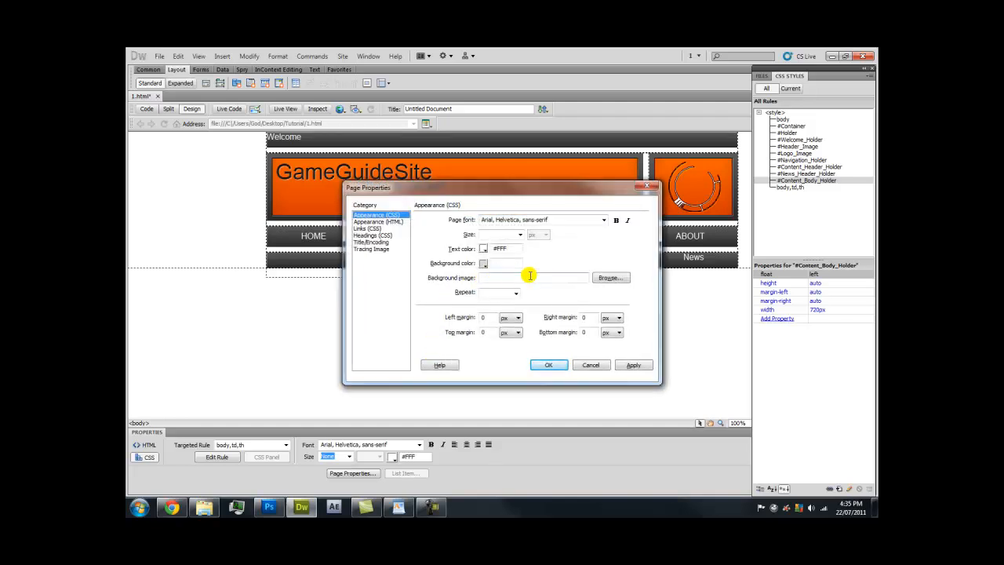
pyautogui.click(606, 278)
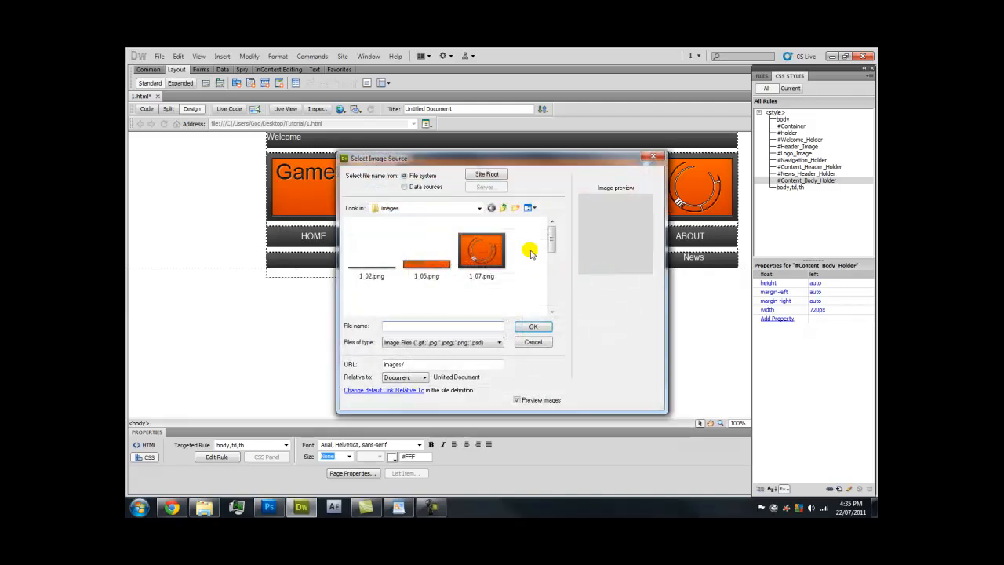
pyautogui.moveTo(549, 236); pyautogui.dragTo(550, 289)
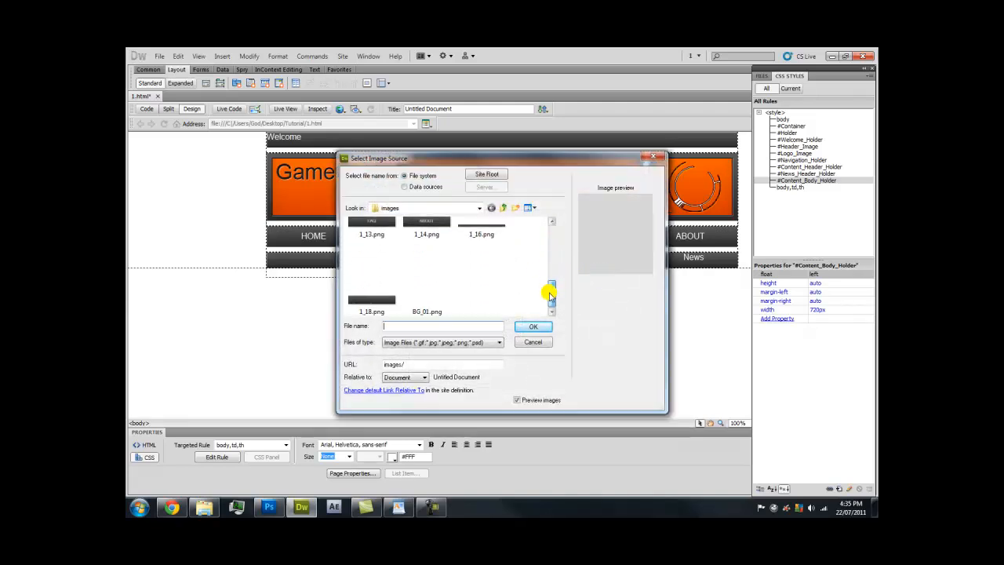
pyautogui.click(437, 292)
pyautogui.click(529, 327)
pyautogui.click(633, 365)
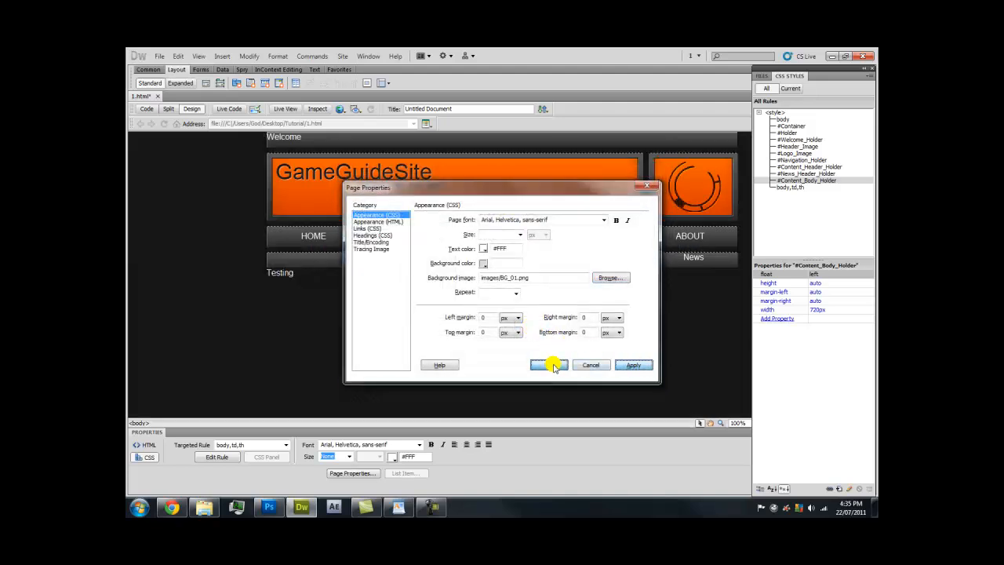
pyautogui.click(549, 364)
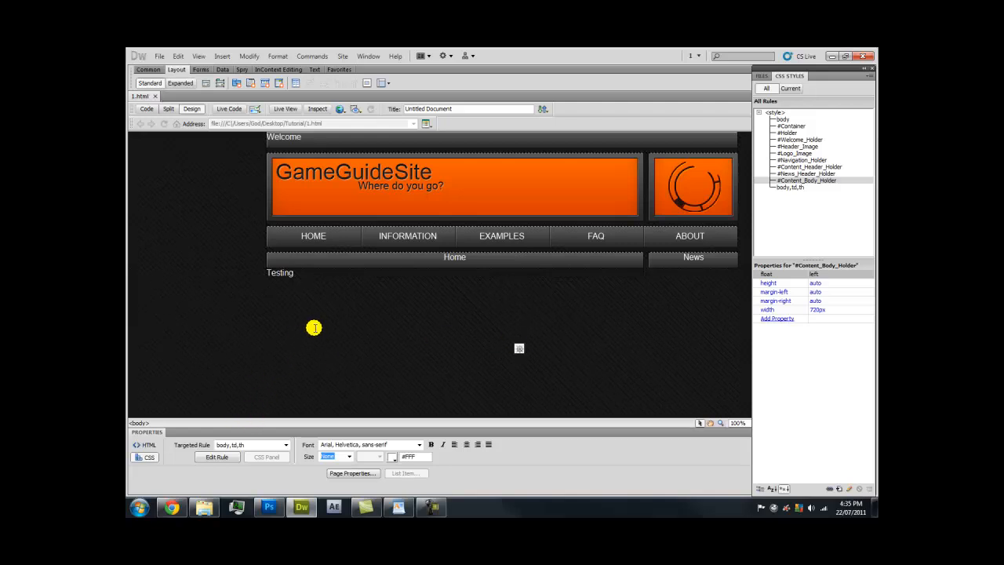
pyautogui.click(172, 507)
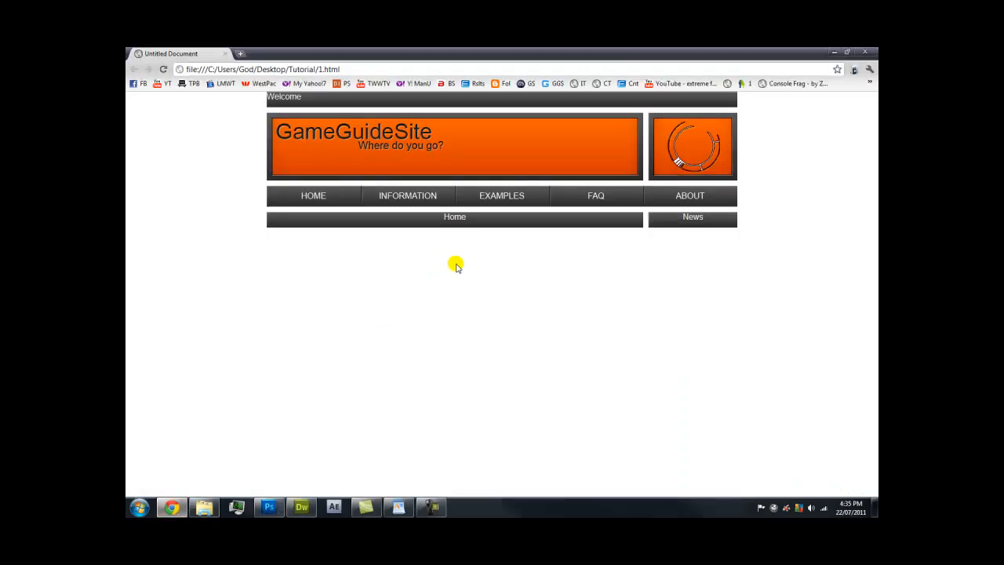
pyautogui.press('F5')
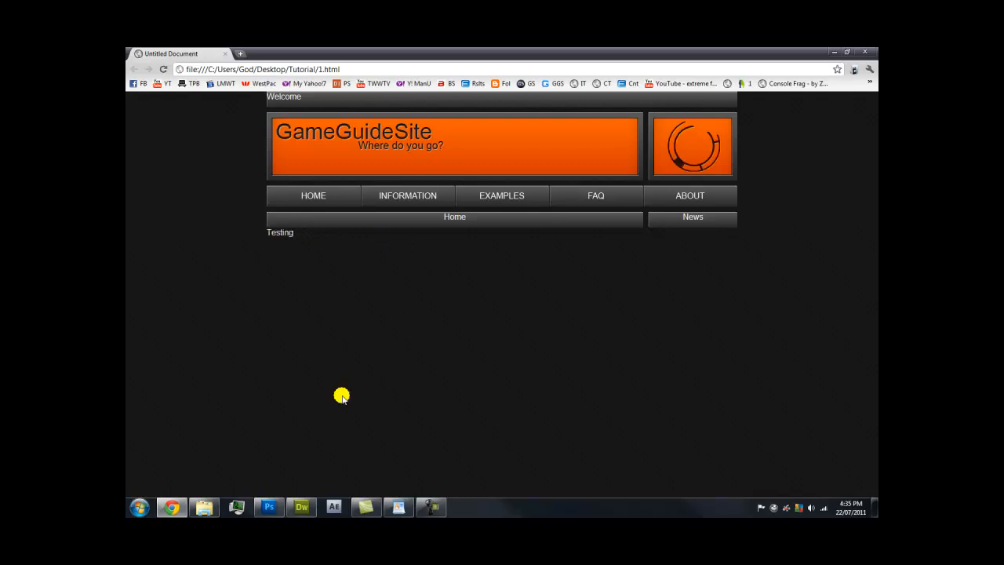
pyautogui.click(301, 506)
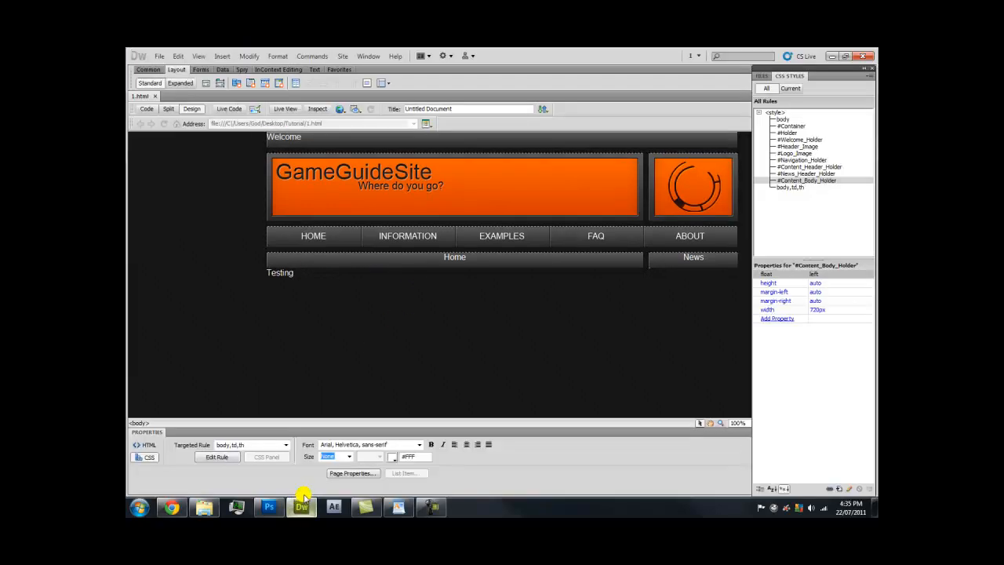
# Start a new div after the Content_Body_Holder tag with the ID News_Body_Holder
pyautogui.click(382, 279)
pyautogui.moveTo(294, 272); pyautogui.dragTo(269, 271)
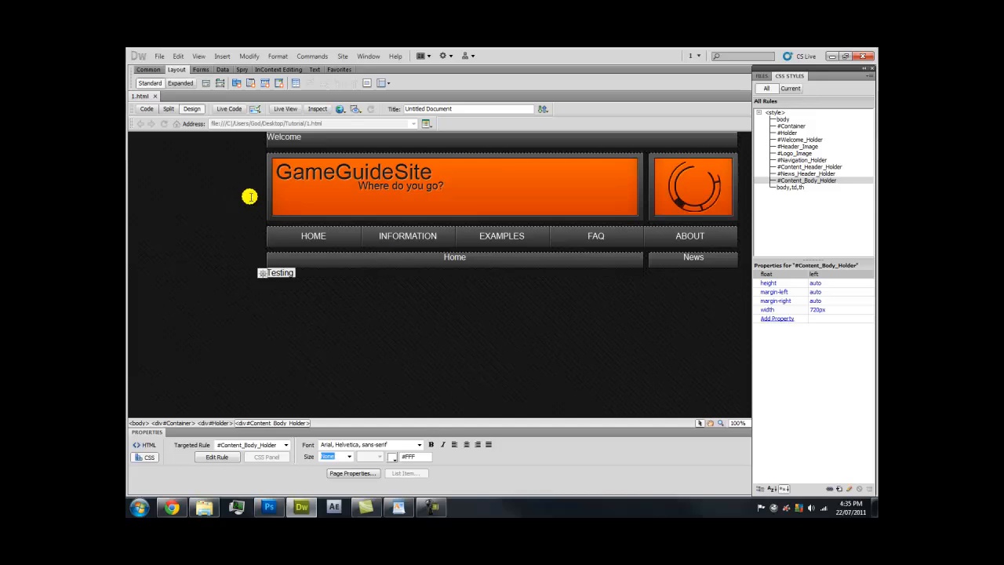
pyautogui.click(209, 83)
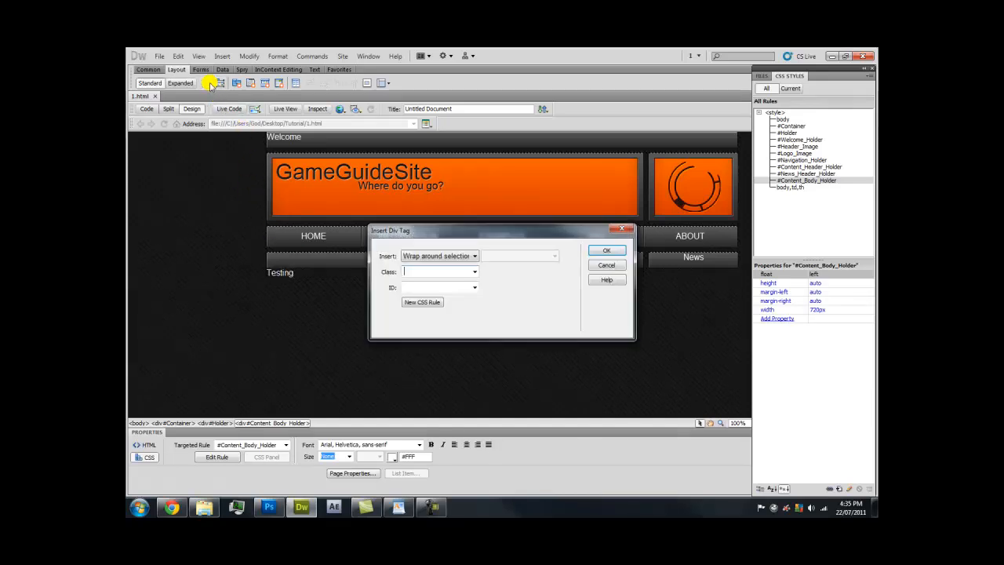
pyautogui.click(464, 257)
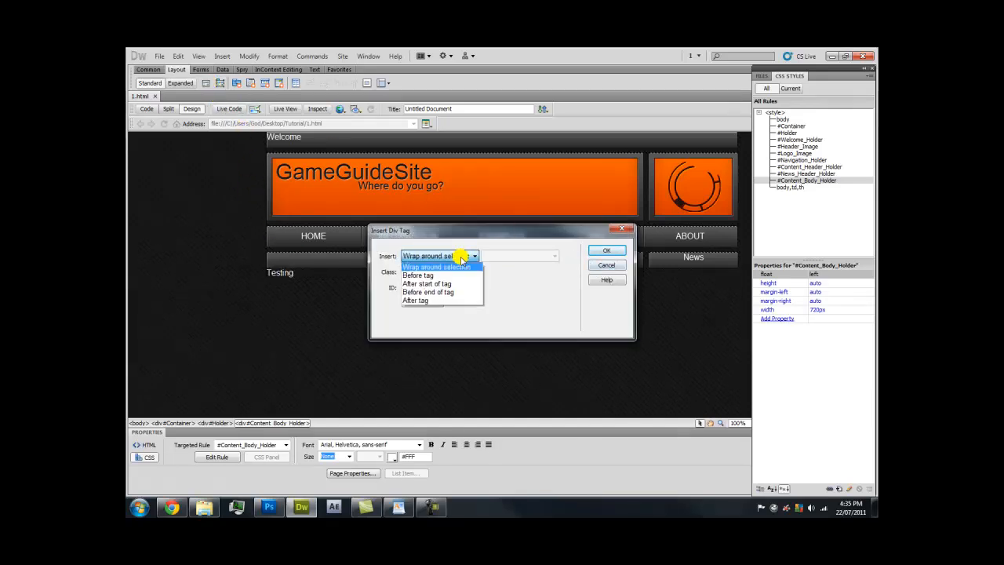
pyautogui.click(443, 300)
pyautogui.click(552, 257)
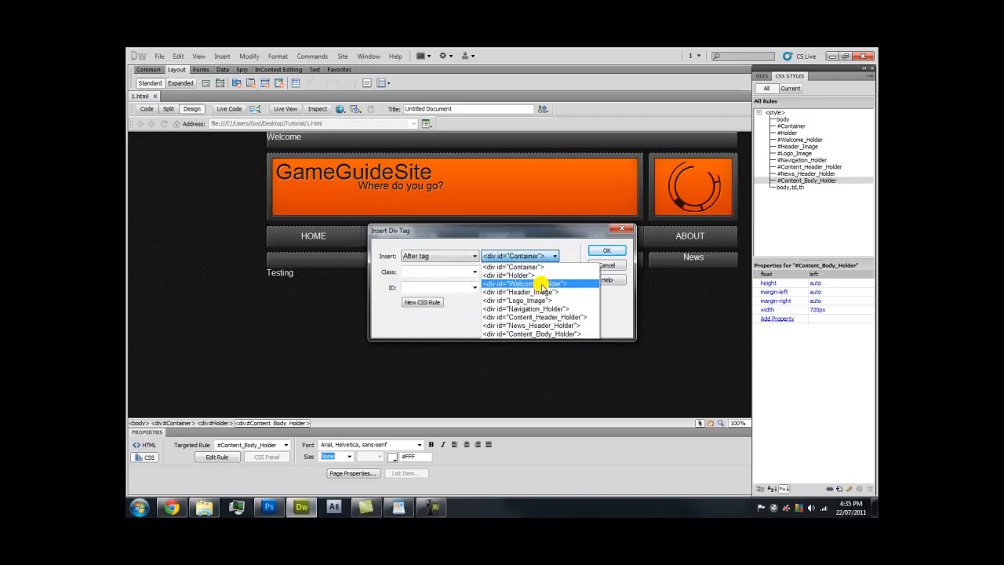
pyautogui.click(544, 324)
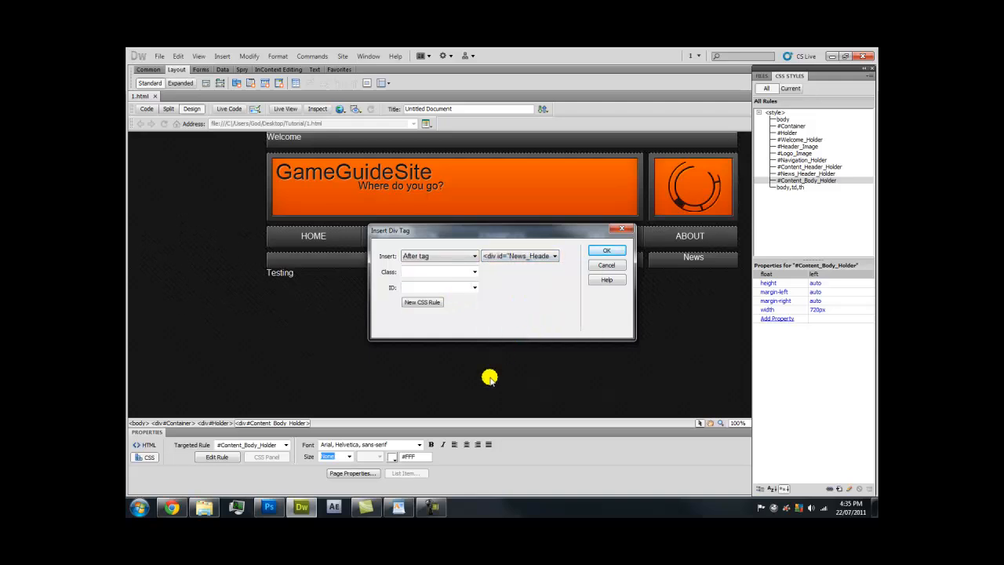
pyautogui.click(432, 508)
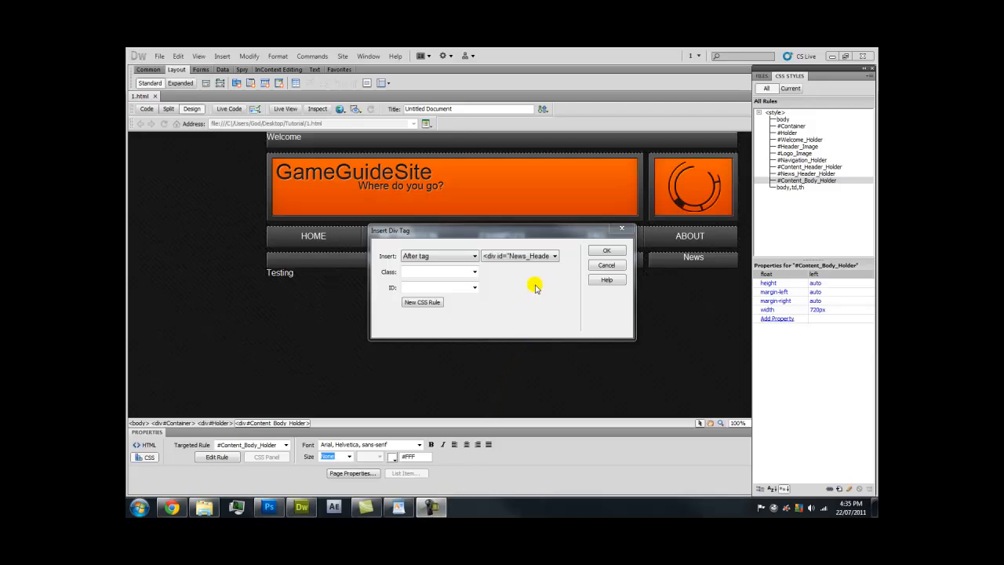
pyautogui.click(542, 259)
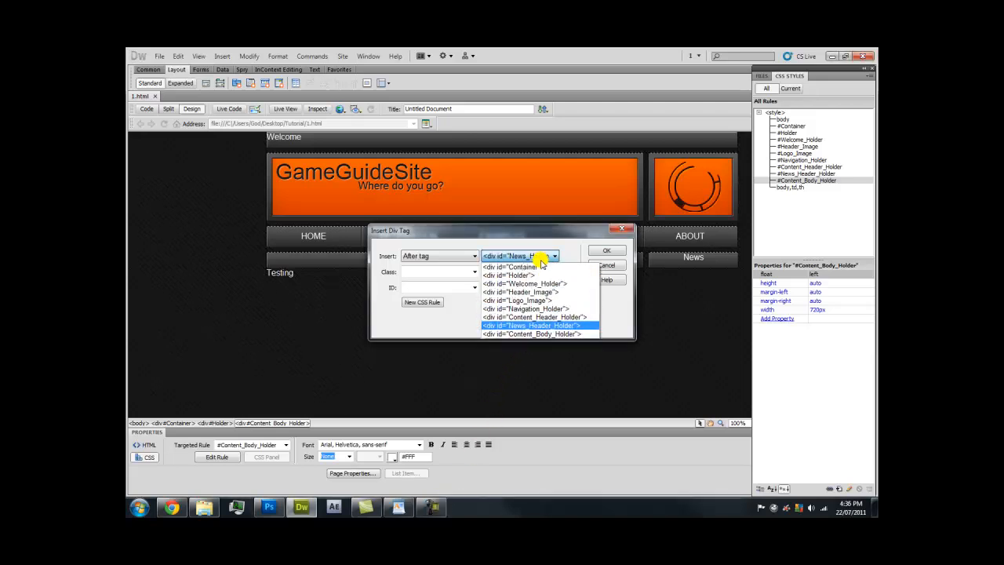
pyautogui.click(541, 334)
pyautogui.click(459, 286)
pyautogui.press('capslock')
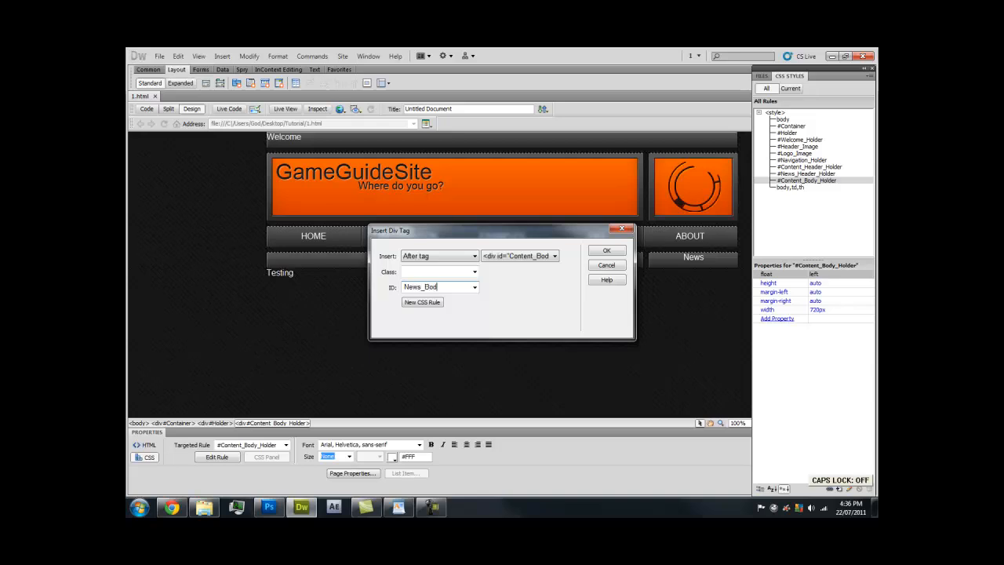
pyautogui.write('er')
# Create the #News_Body_Holder CSS rule, floated right and 170px wide to match the News bar
pyautogui.click(433, 305)
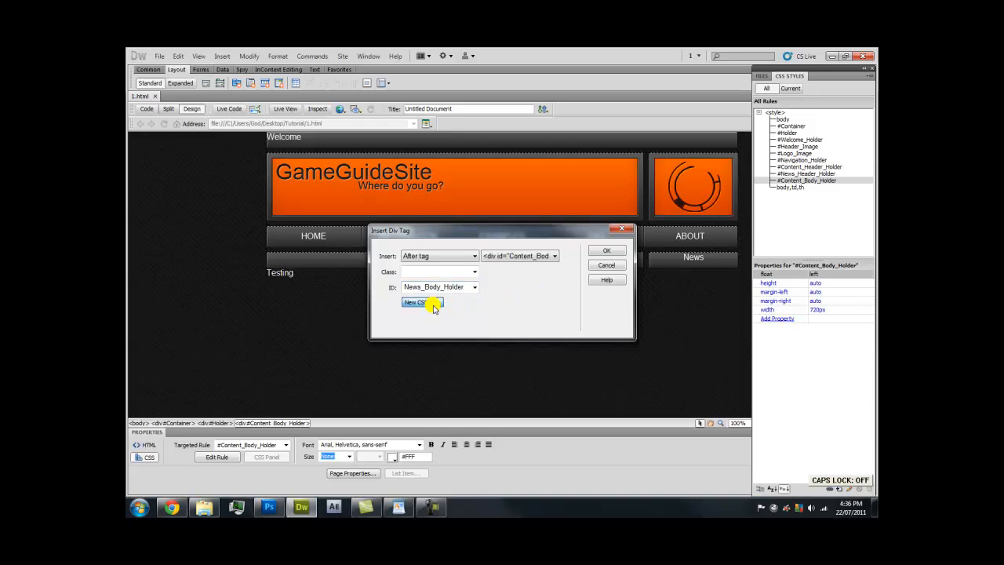
pyautogui.click(619, 198)
pyautogui.click(408, 233)
pyautogui.click(591, 224)
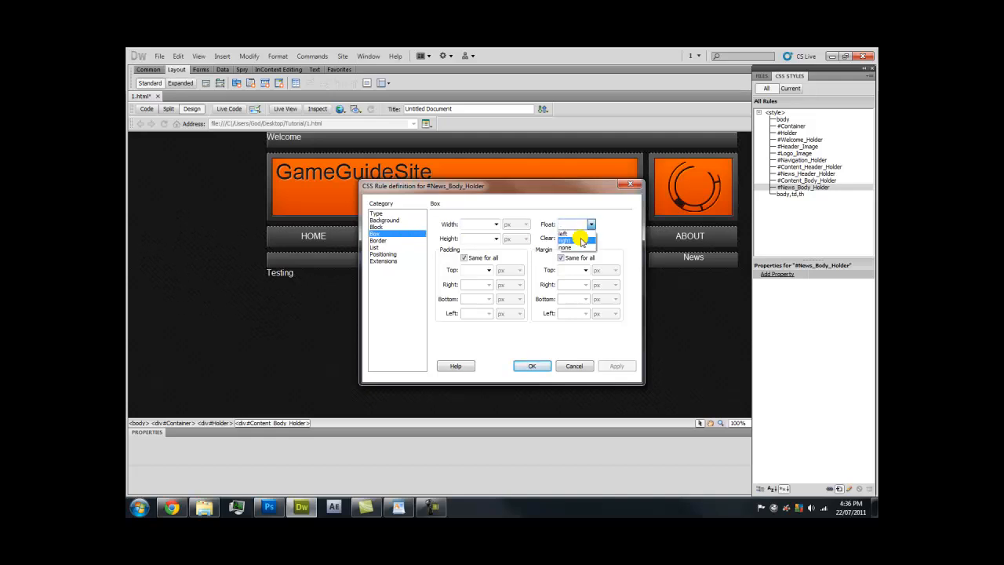
pyautogui.click(581, 241)
pyautogui.click(475, 224)
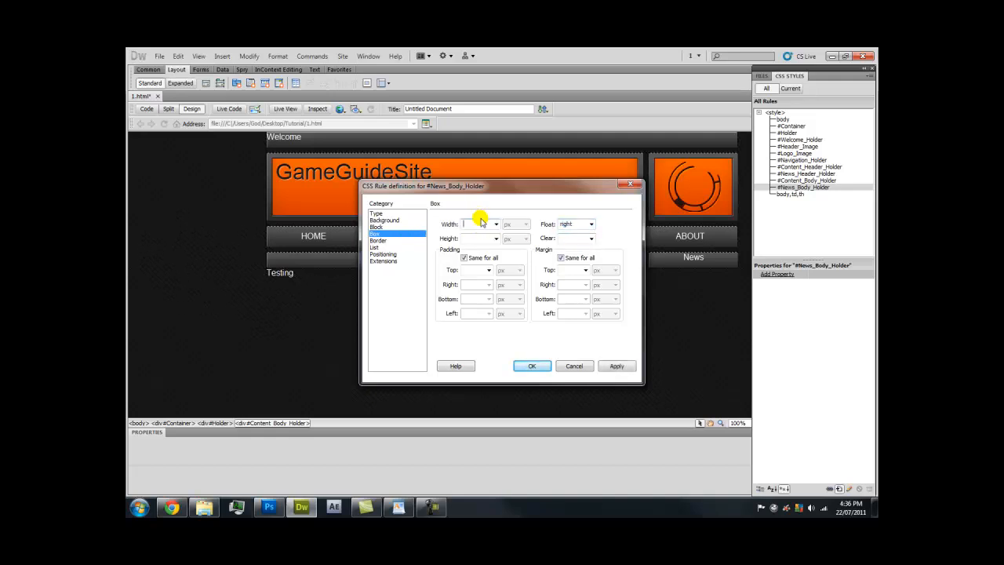
pyautogui.click(204, 506)
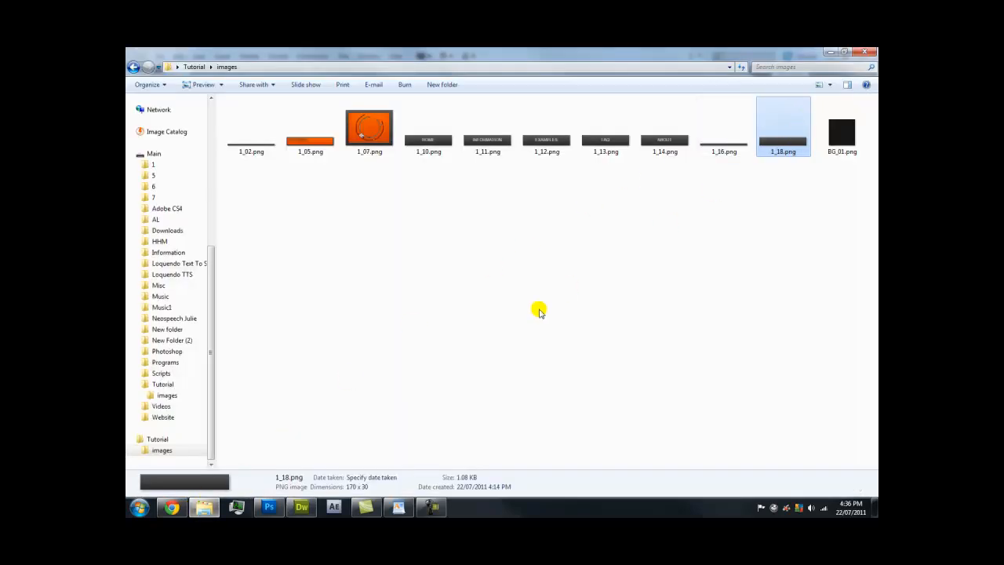
pyautogui.click(302, 502)
pyautogui.write('170')
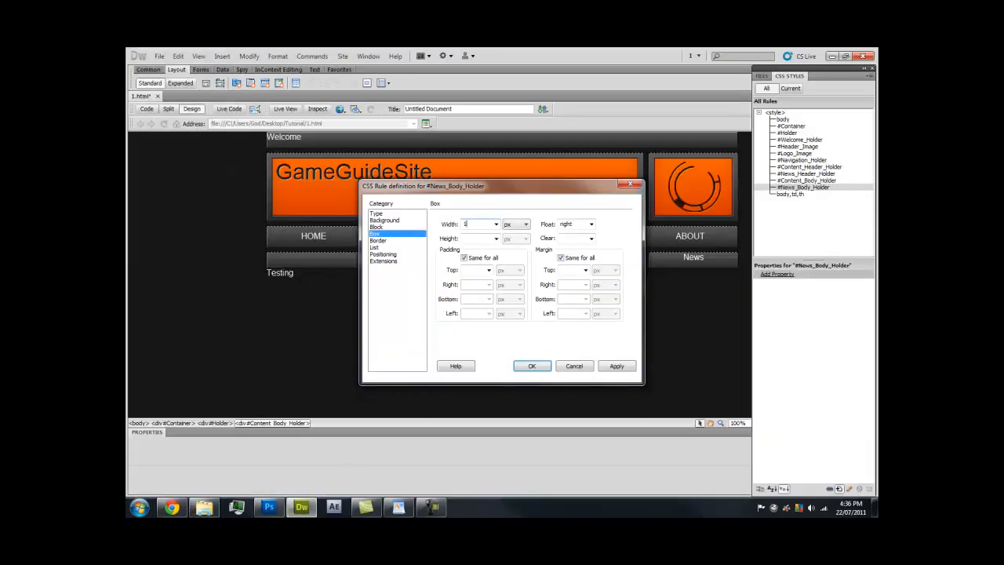
# Give the rule auto height and auto left/right margins, then insert the News_Body_Holder div
pyautogui.click(495, 238)
pyautogui.click(474, 248)
pyautogui.click(561, 258)
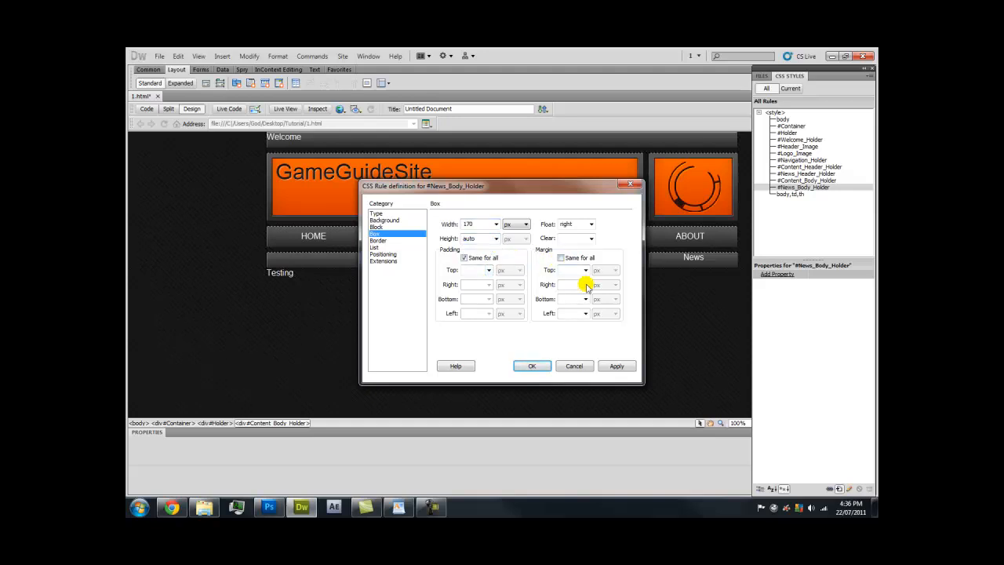
pyautogui.click(585, 284)
pyautogui.click(573, 293)
pyautogui.click(584, 313)
pyautogui.click(577, 323)
pyautogui.click(616, 367)
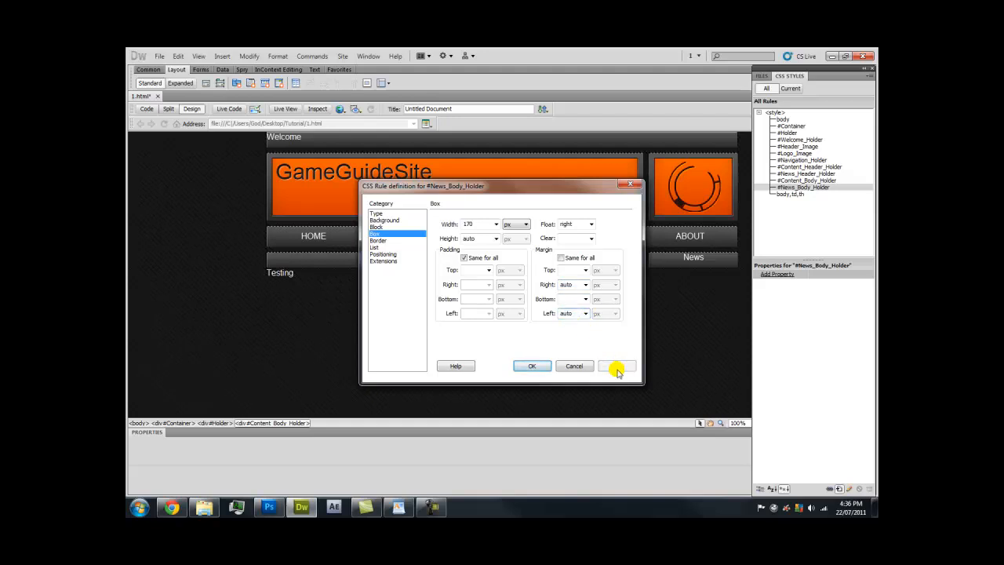
pyautogui.click(539, 366)
pyautogui.click(599, 251)
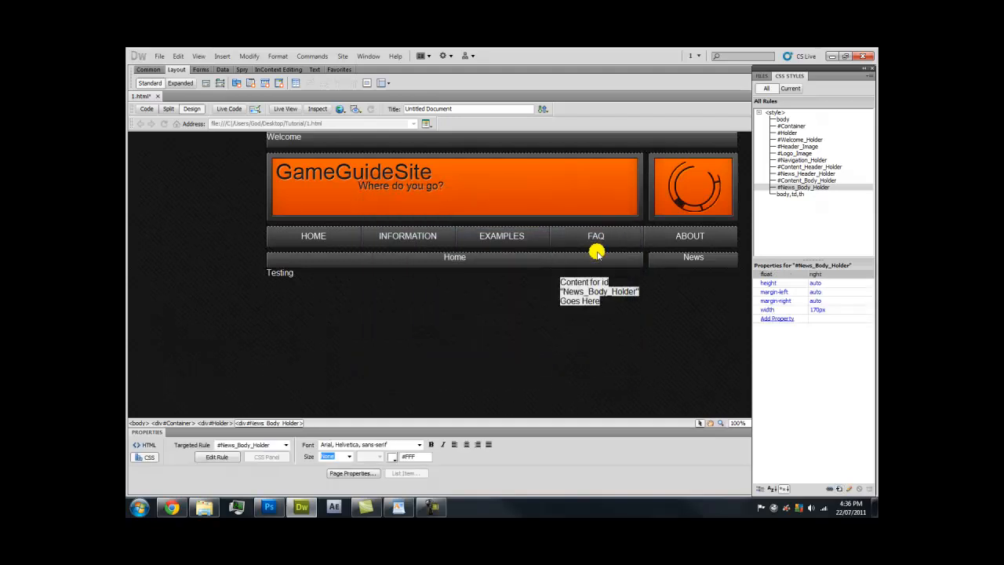
# Replace the News column placeholder with 'Testing' and paste many more copies of it
pyautogui.doubleClick(620, 300)
pyautogui.tripleClick(619, 301)
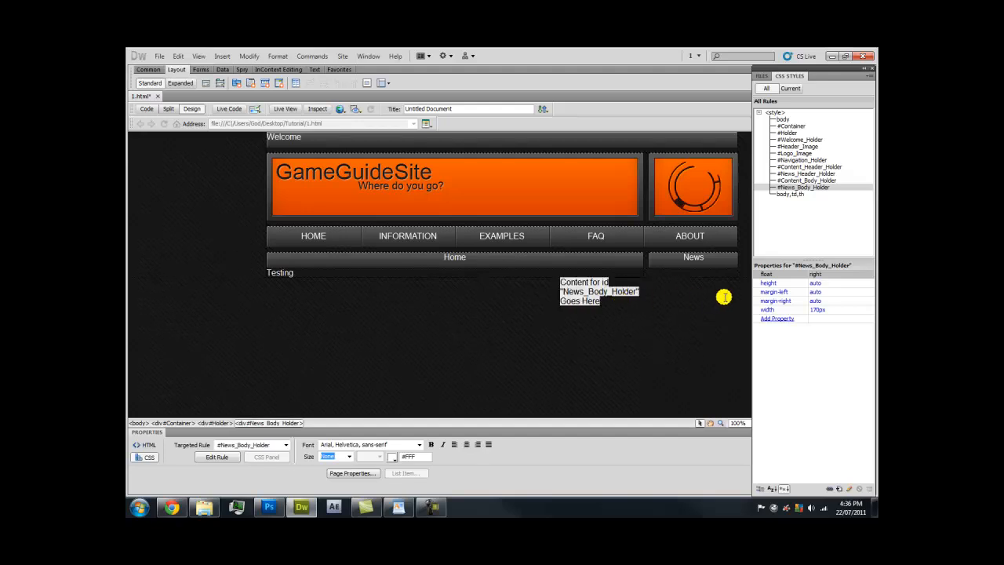
pyautogui.press('capslock')
pyautogui.write('Testing')
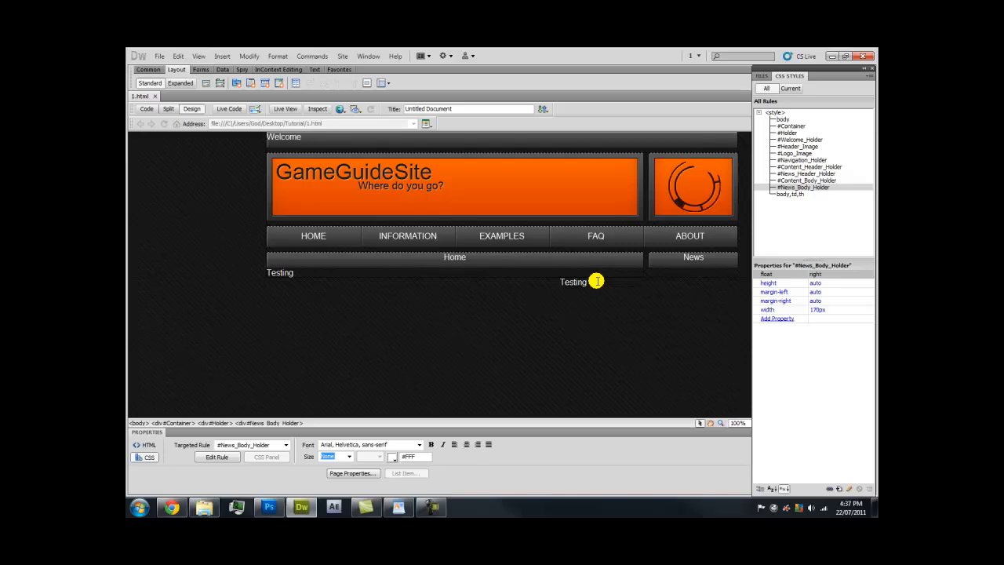
pyautogui.hotkey('ctrl', 'a')
pyautogui.click(614, 280)
pyautogui.hotkey('ctrl', 'v')
pyautogui.hotkey('ctrl', 'v')
pyautogui.hotkey('ctrl', 'v')
pyautogui.hotkey('ctrl', 'v')
pyautogui.hotkey('ctrl', 'v')
pyautogui.hotkey('ctrl', 'v')
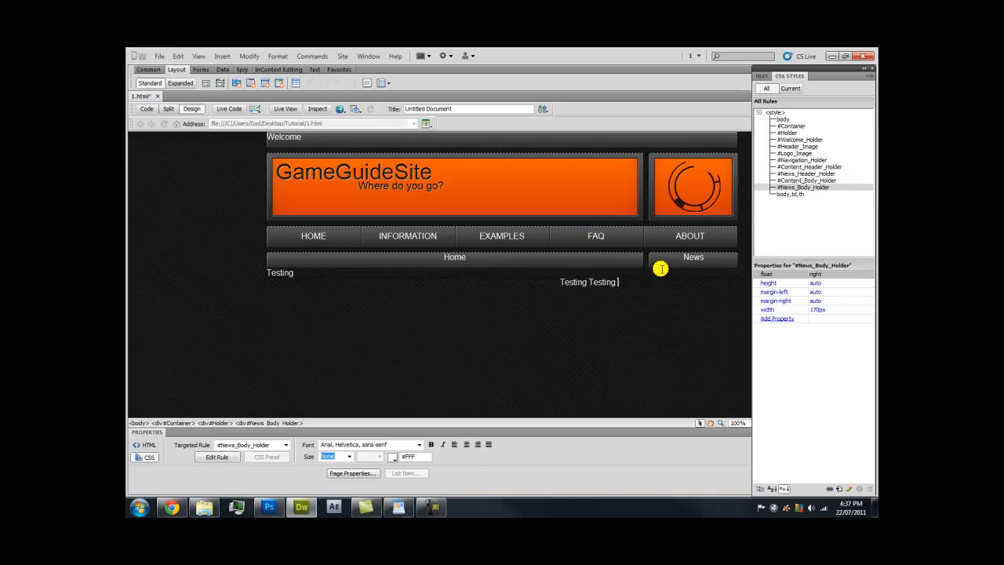
pyautogui.hotkey('ctrl', 'v')
pyautogui.hotkey('ctrl', 'v')
pyautogui.hotkey('ctrl', 'v')
pyautogui.hotkey('ctrl', 'v')
pyautogui.hotkey('ctrl', 'v')
pyautogui.hotkey('ctrl', 'v')
pyautogui.hotkey('ctrl', 'v')
pyautogui.hotkey('ctrl', 'v')
pyautogui.hotkey('ctrl', 'v')
pyautogui.hotkey('ctrl', 'v')
pyautogui.hotkey('ctrl', 'v')
pyautogui.hotkey('ctrl', 'v')
pyautogui.hotkey('ctrl', 'v')
pyautogui.hotkey('ctrl', 'v')
pyautogui.hotkey('ctrl', 'v')
pyautogui.hotkey('ctrl', 'v')
pyautogui.hotkey('ctrl', 'v')
pyautogui.hotkey('ctrl', 'v')
pyautogui.hotkey('ctrl', 'v')
pyautogui.hotkey('ctrl', 'v')
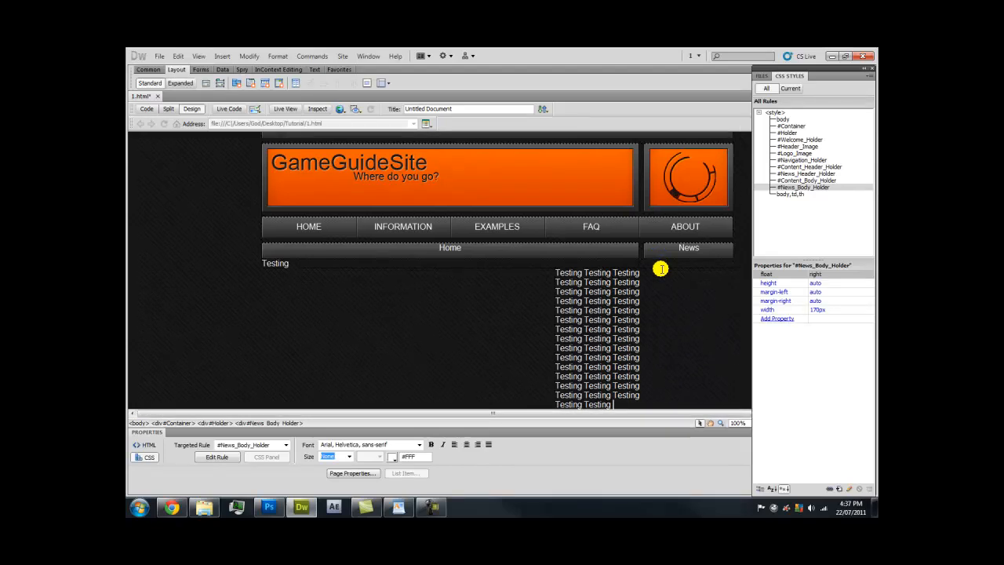
# Copy the News column's Testing text and paste it over the content body's Testing
pyautogui.hotkey('ctrl', 'a')
pyautogui.hotkey('ctrl', 'c')
pyautogui.click(318, 261)
pyautogui.hotkey('ctrl', 'a')
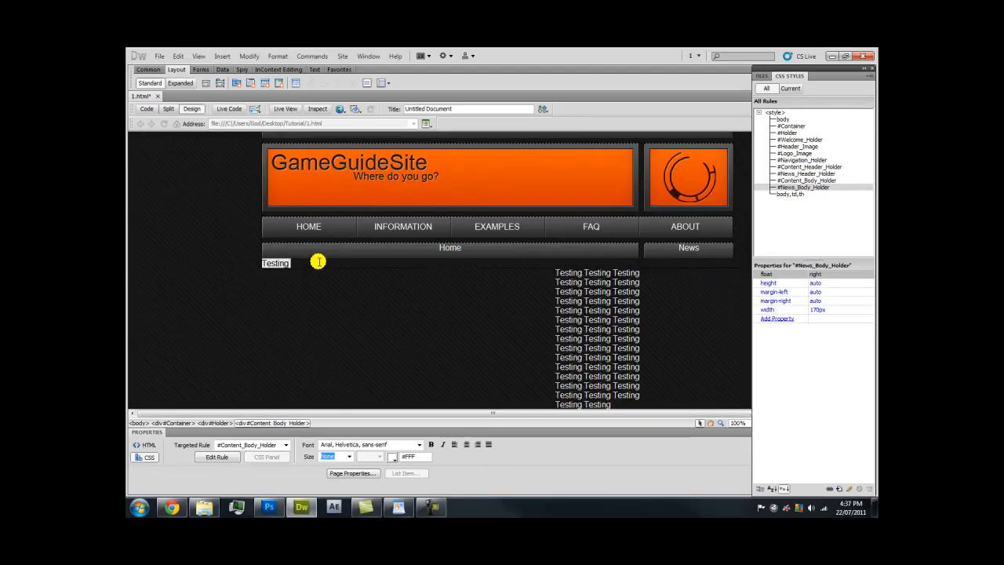
pyautogui.hotkey('ctrl', 'v')
pyautogui.hotkey('ctrl', 'v')
pyautogui.hotkey('ctrl', 'v')
pyautogui.hotkey('ctrl', 'v')
pyautogui.hotkey('ctrl', 'v')
pyautogui.hotkey('ctrl', 'v')
pyautogui.hotkey('ctrl', 'v')
pyautogui.hotkey('ctrl', 'v')
pyautogui.scroll(3, 406, 234)
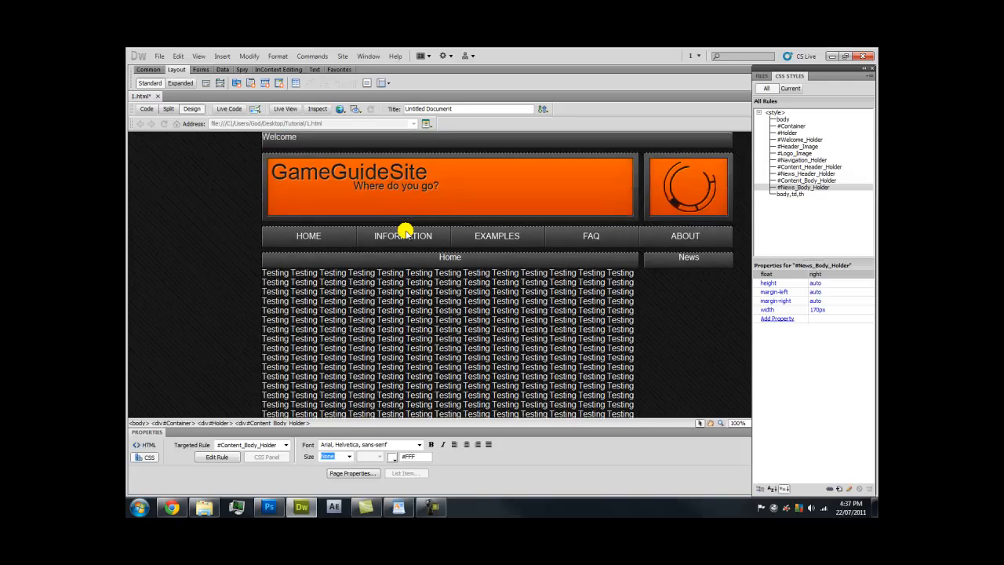
pyautogui.scroll(-3, 404, 230)
pyautogui.scroll(3, 406, 229)
pyautogui.scroll(-5, 514, 299)
pyautogui.scroll(-2, 512, 300)
pyautogui.click(595, 341)
pyautogui.scroll(5, 595, 337)
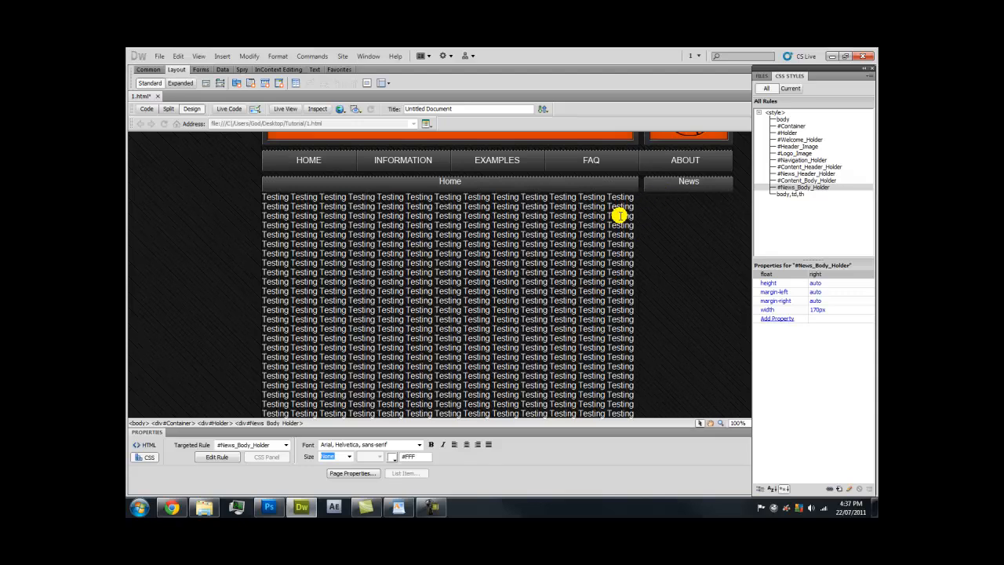
pyautogui.scroll(-5, 620, 215)
pyautogui.scroll(5, 589, 298)
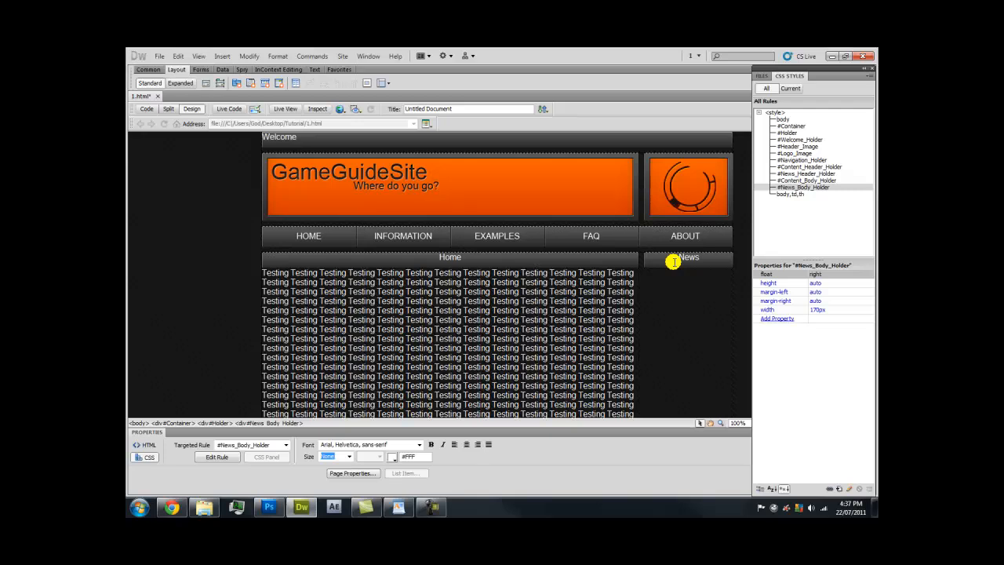
pyautogui.scroll(-3, 662, 288)
pyautogui.click(663, 288)
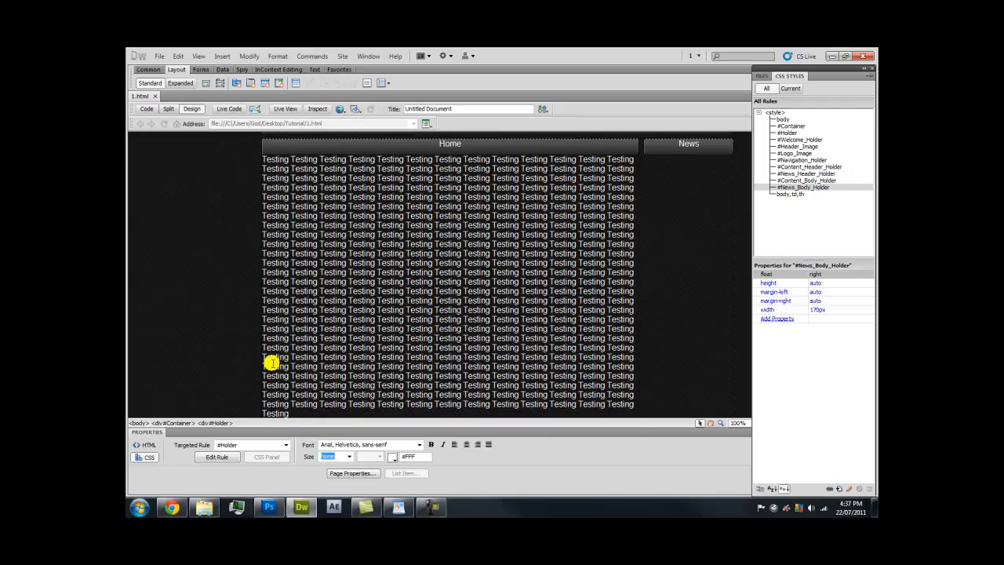
pyautogui.click(172, 507)
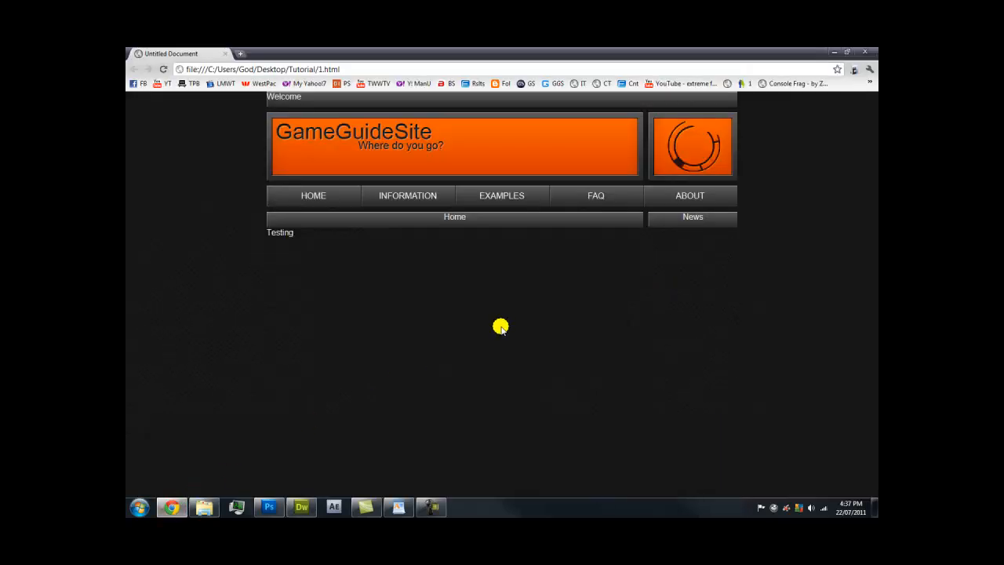
pyautogui.press('F5')
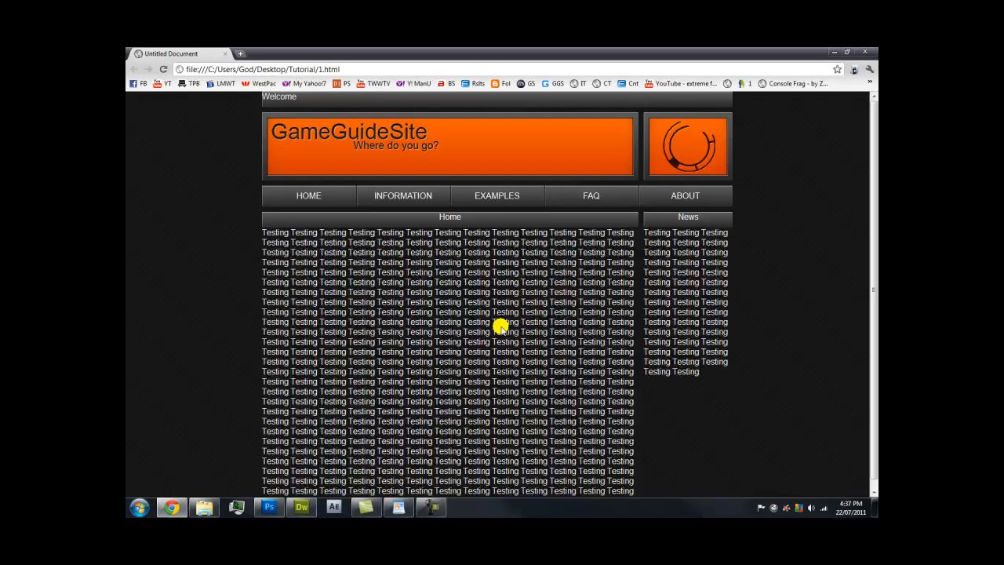
pyautogui.scroll(-1, 654, 275)
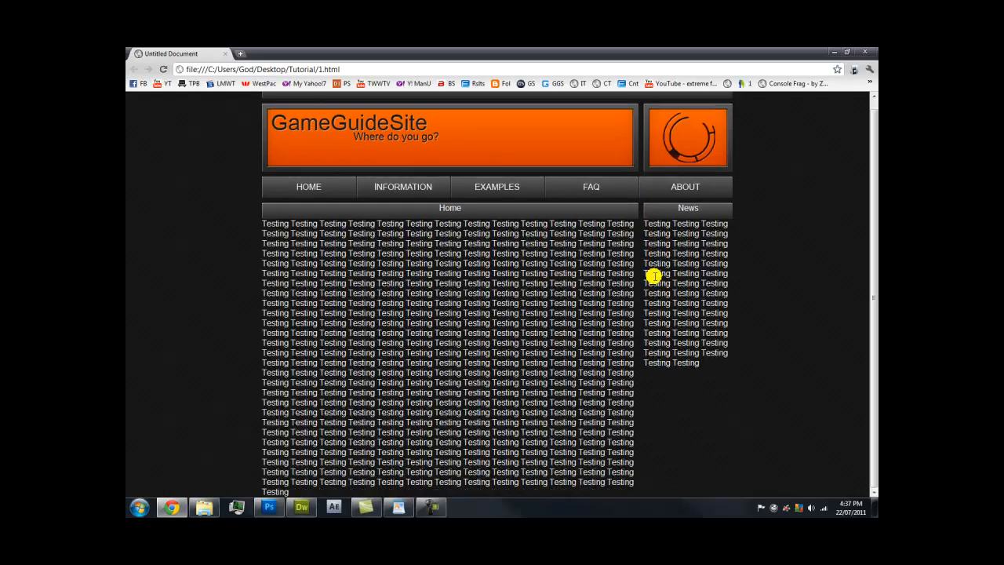
pyautogui.click(301, 506)
pyautogui.scroll(-3, 478, 327)
pyautogui.scroll(-1, 478, 327)
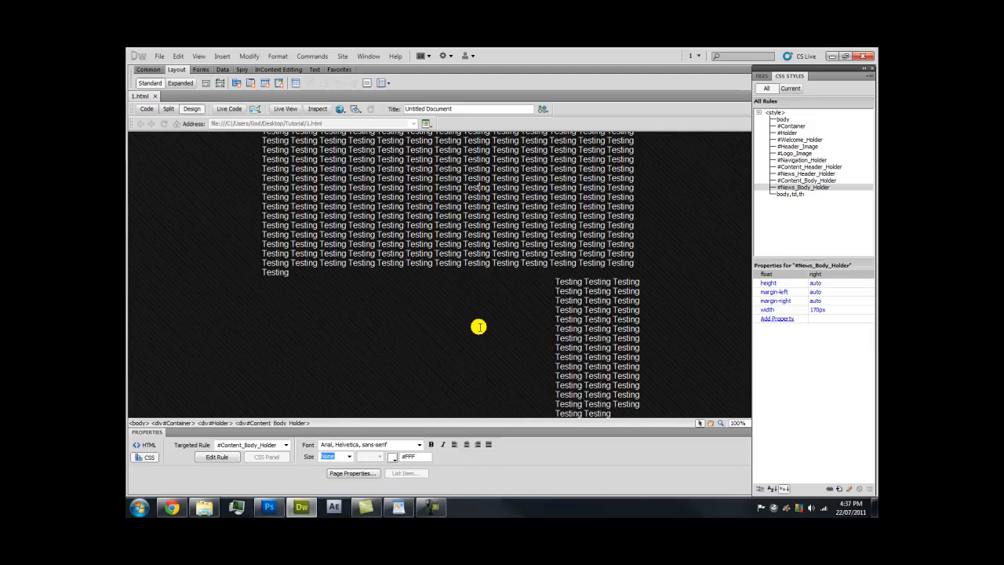
pyautogui.click(172, 506)
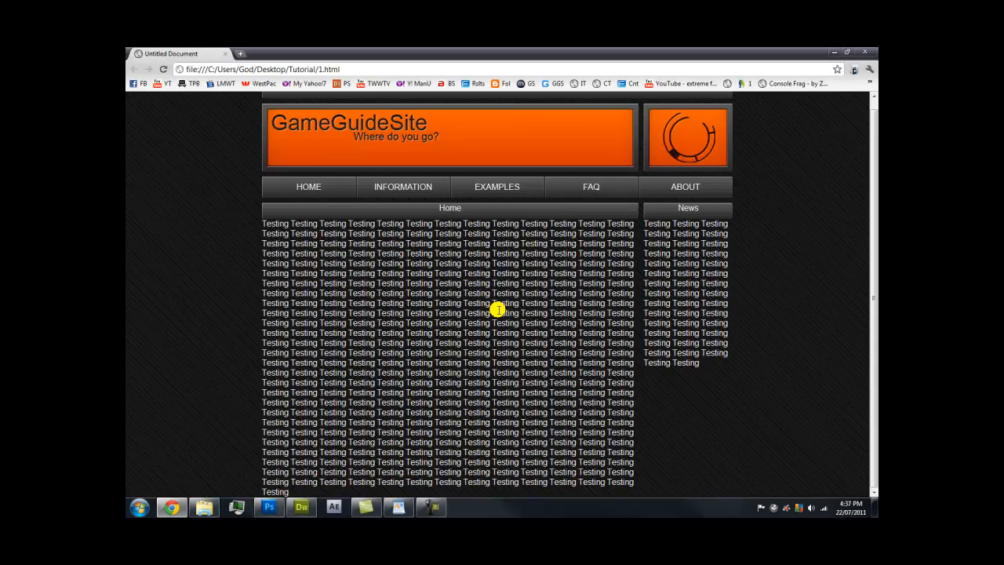
pyautogui.scroll(1, 497, 310)
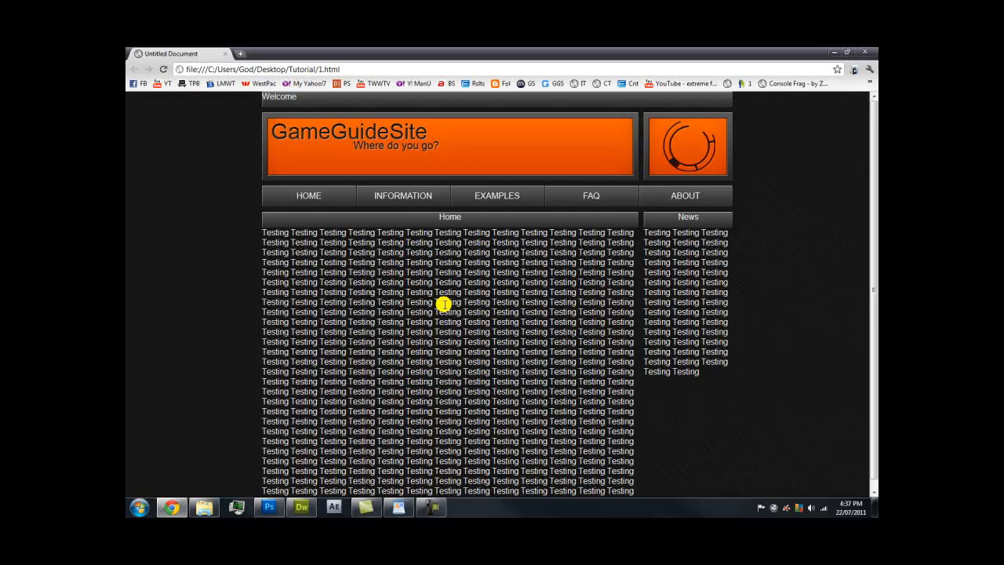
pyautogui.scroll(-1, 397, 302)
pyautogui.click(301, 507)
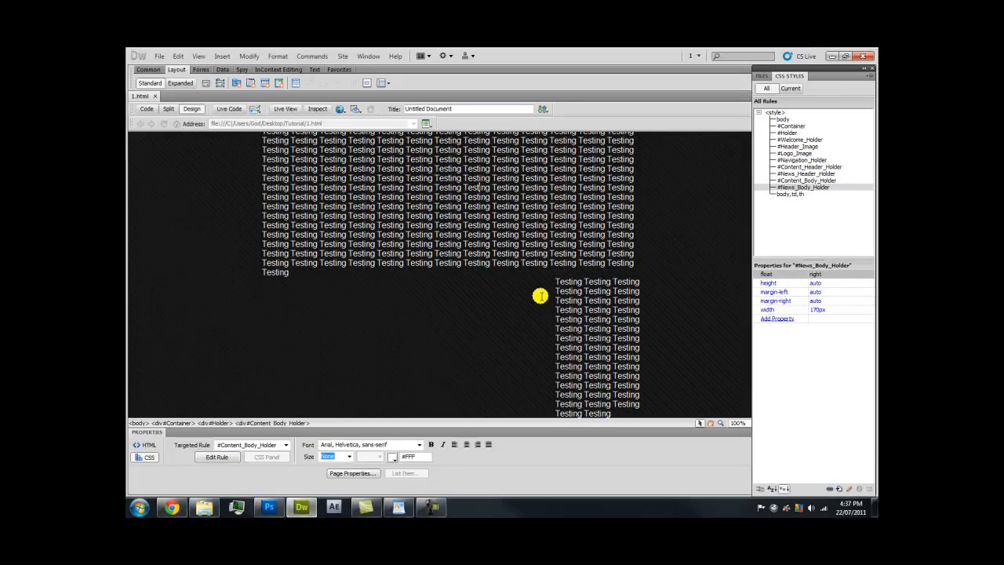
pyautogui.scroll(5, 564, 283)
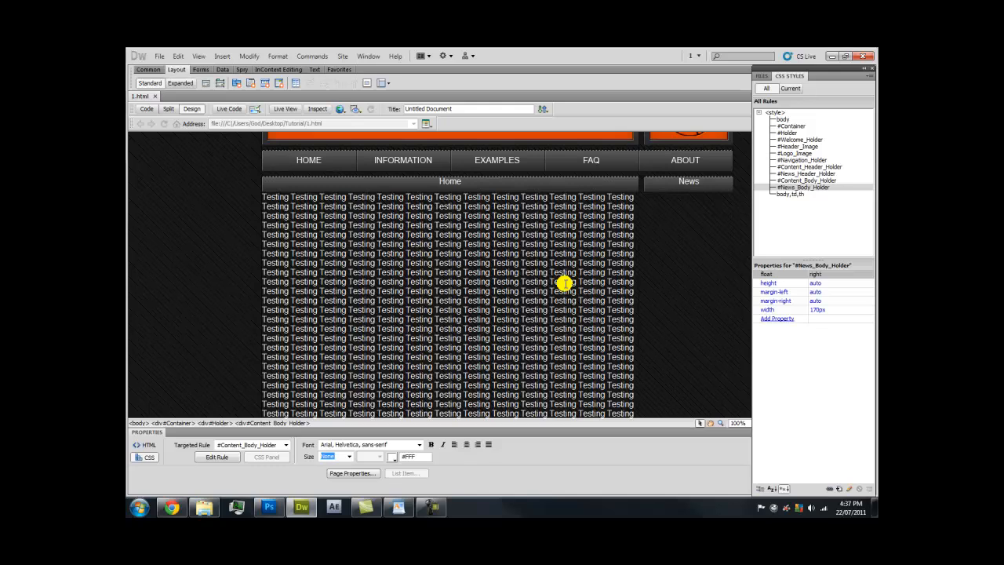
pyautogui.scroll(2, 564, 283)
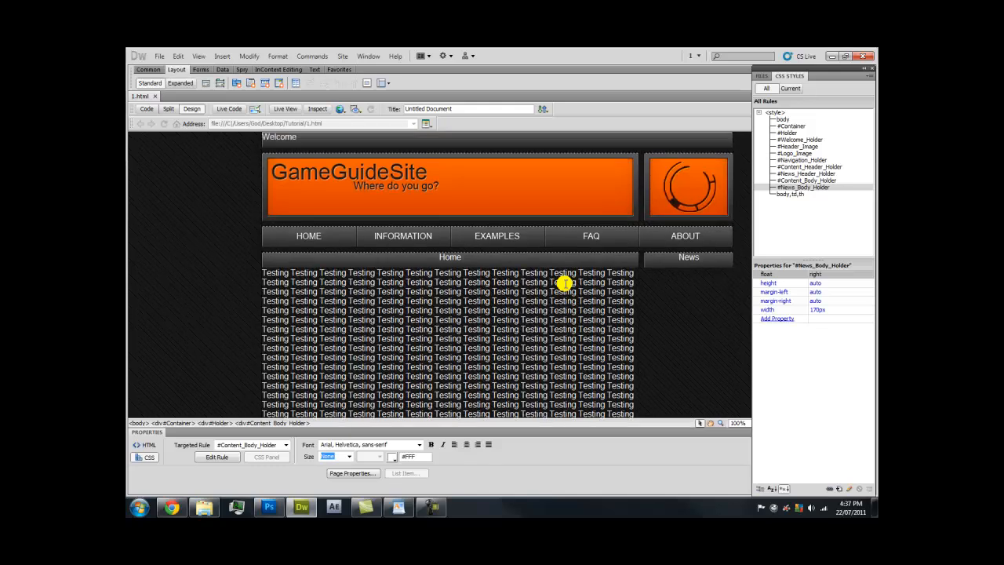
pyautogui.scroll(-7, 562, 290)
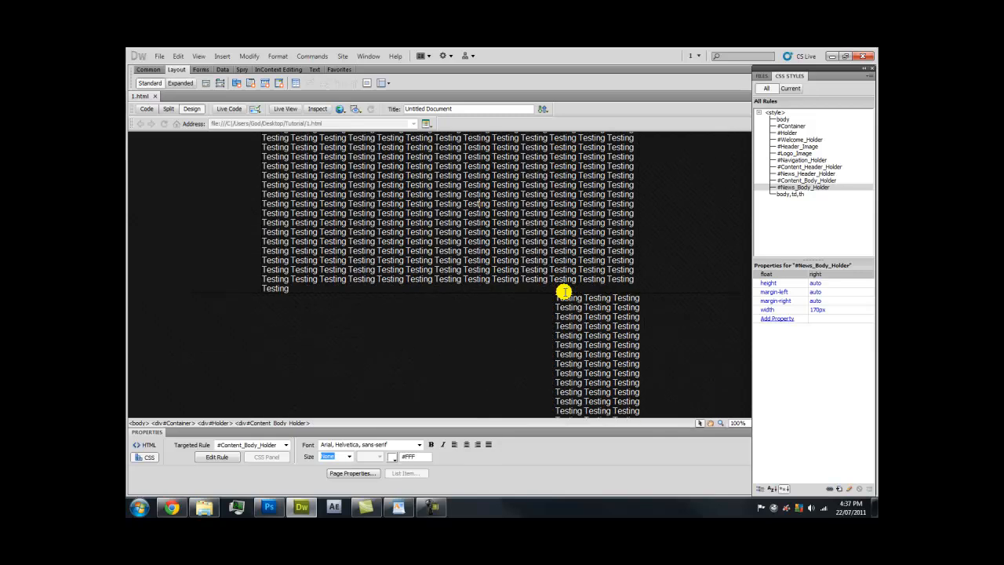
# Delete the repeated Testing filler in Content_Body_Holder and News_Body_Holder, keeping one word each
pyautogui.moveTo(298, 288); pyautogui.dragTo(290, 146)
pyautogui.press('Delete')
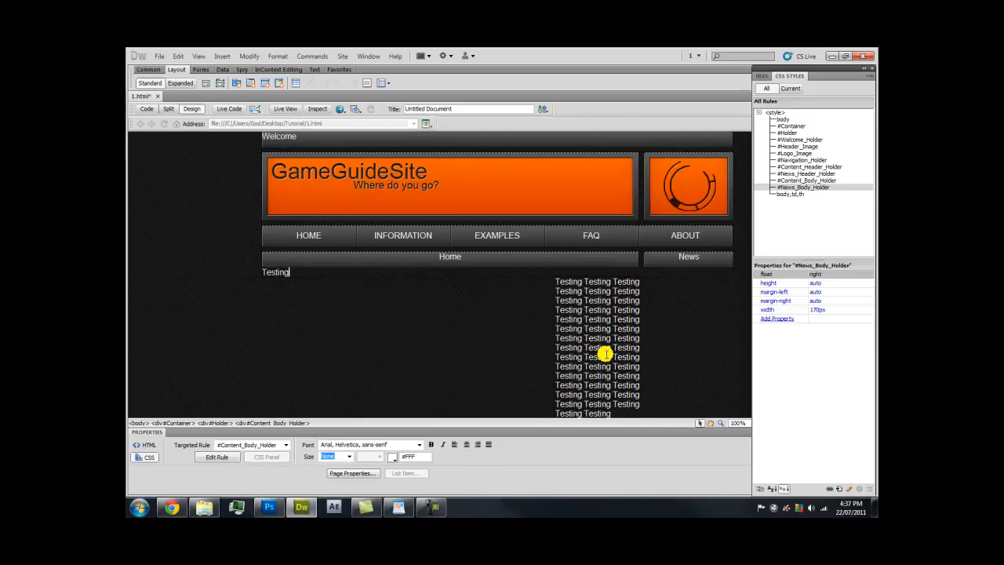
pyautogui.moveTo(614, 409); pyautogui.dragTo(580, 278)
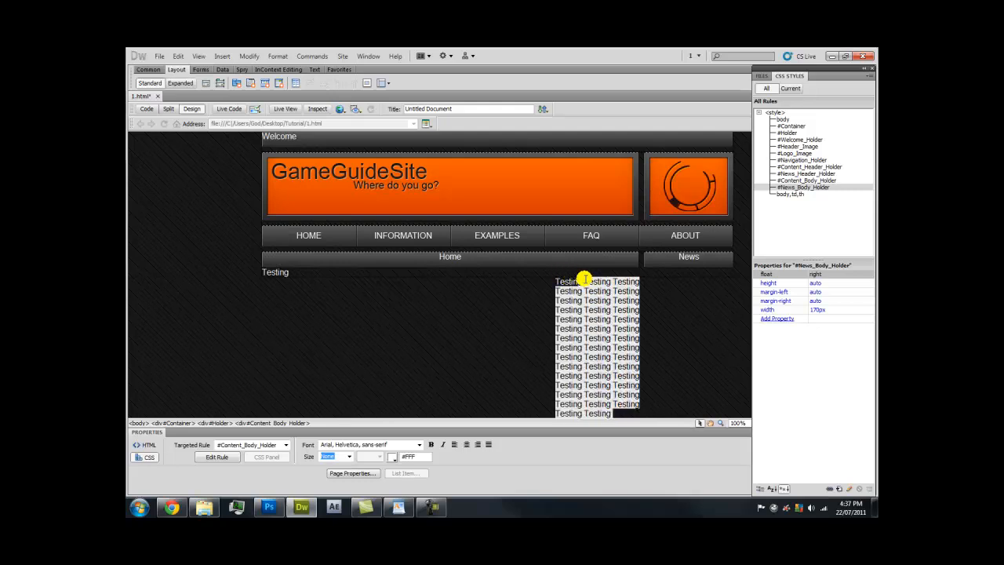
pyautogui.press('Delete')
pyautogui.click(505, 301)
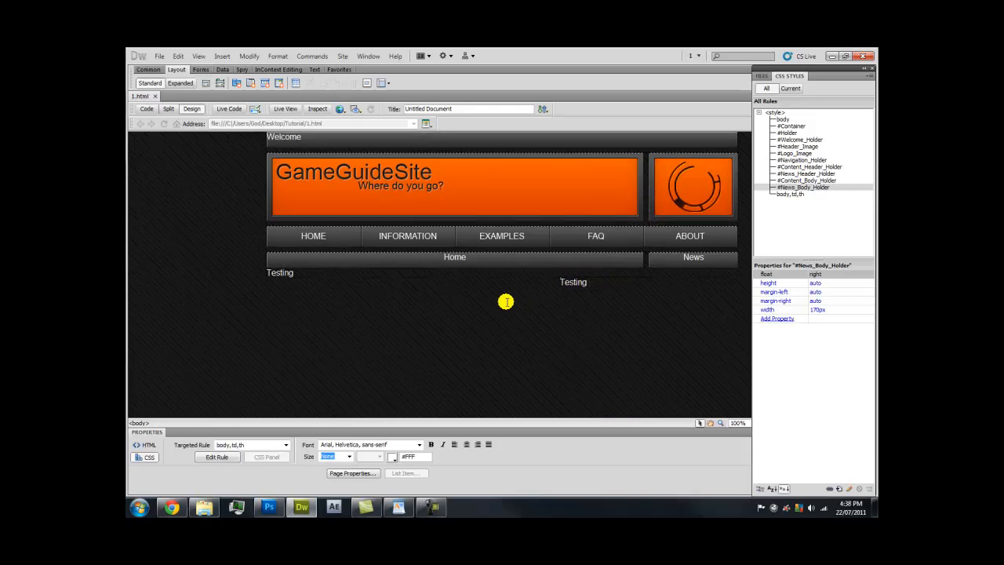
pyautogui.click(304, 138)
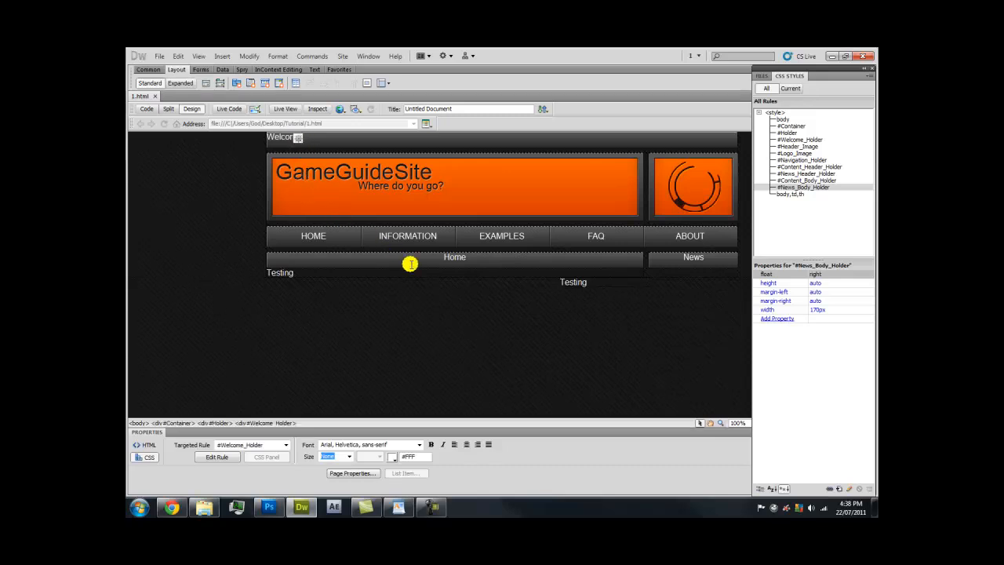
pyautogui.click(600, 293)
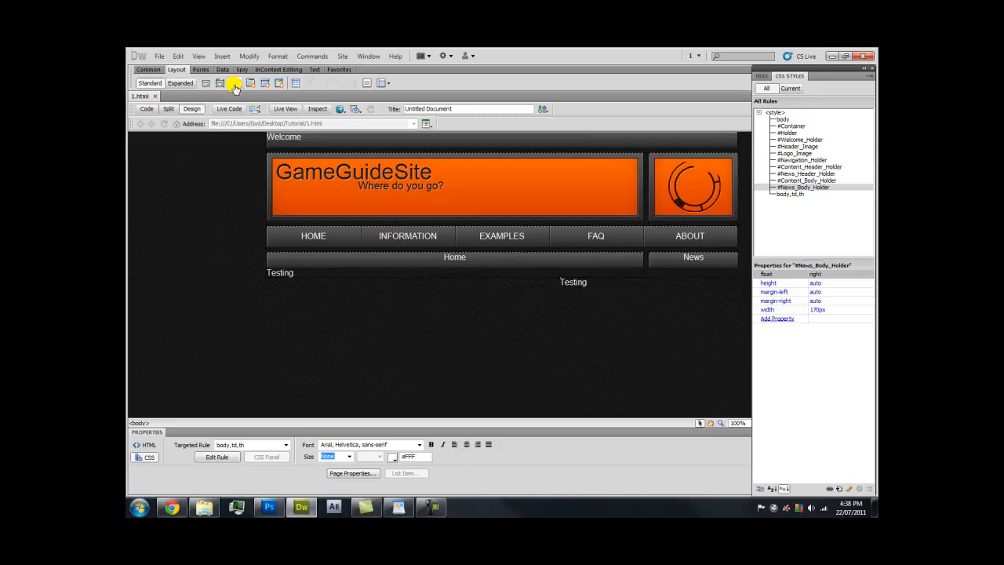
# Start a new div before the end of Holder with the ID Footer_Holder
pyautogui.click(210, 84)
pyautogui.click(472, 256)
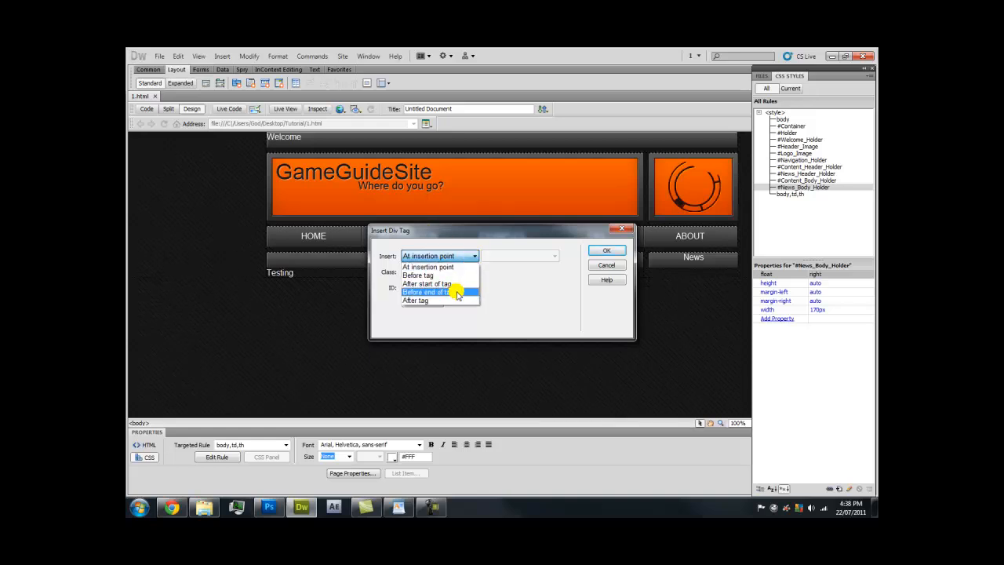
pyautogui.click(457, 293)
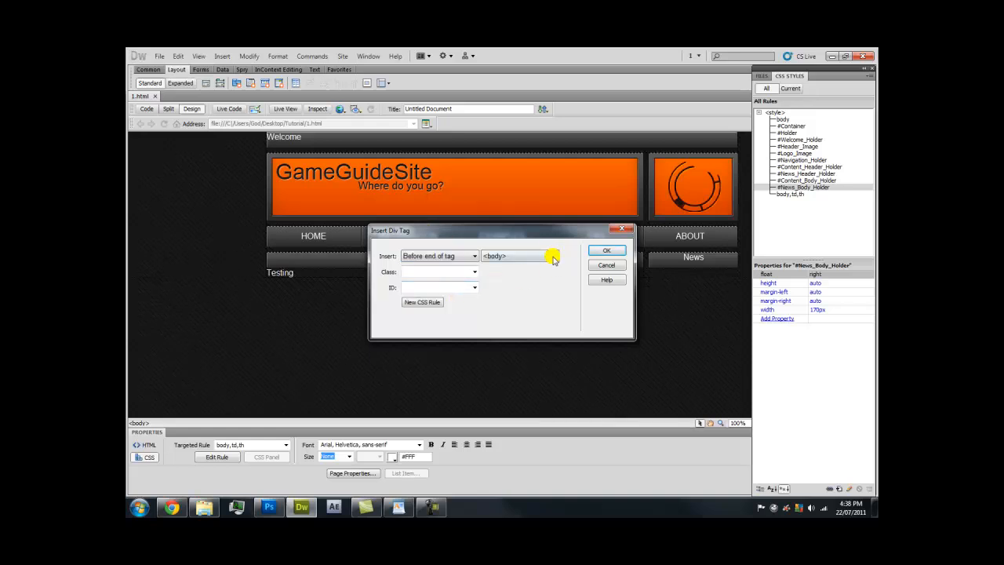
pyautogui.click(553, 256)
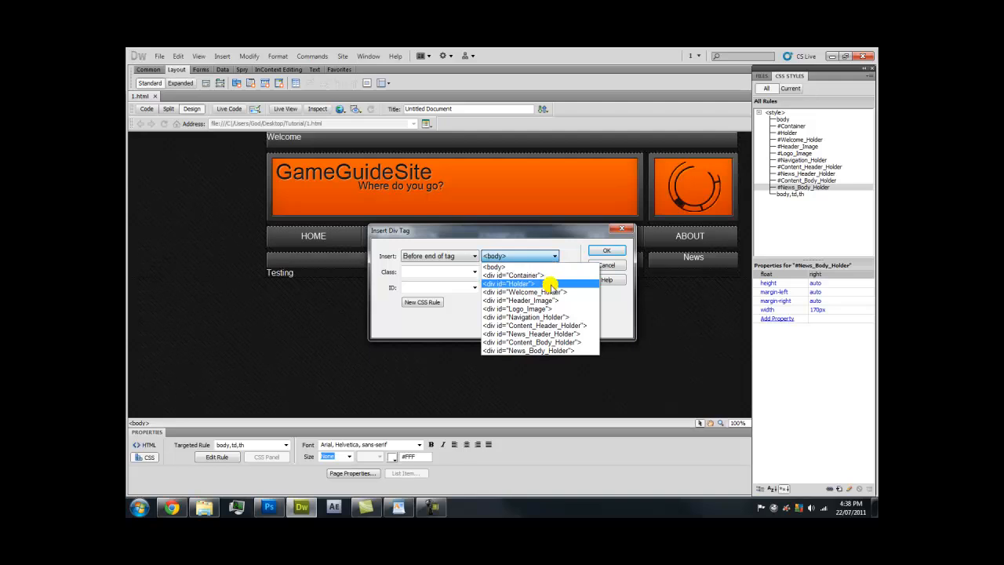
pyautogui.click(550, 283)
pyautogui.click(449, 287)
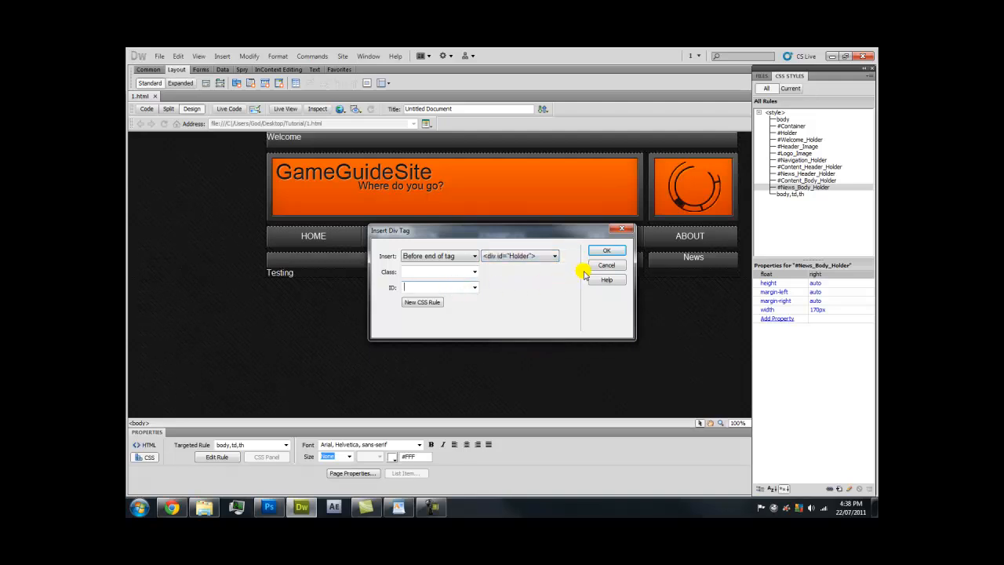
pyautogui.press('capslock')
pyautogui.write('Footer_Holder')
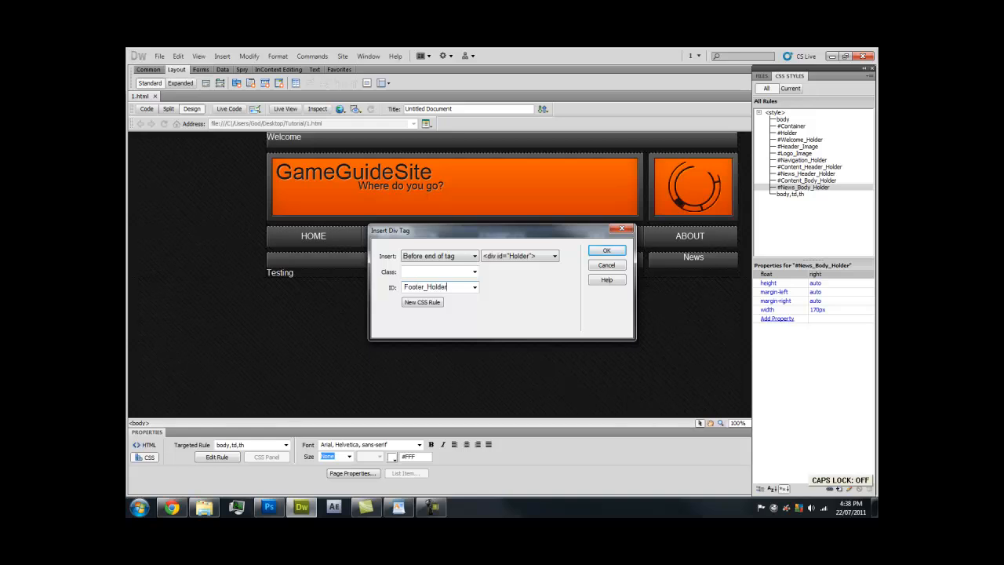
# Create the #Footer_Holder CSS rule with width 900px and height 100px
pyautogui.click(416, 303)
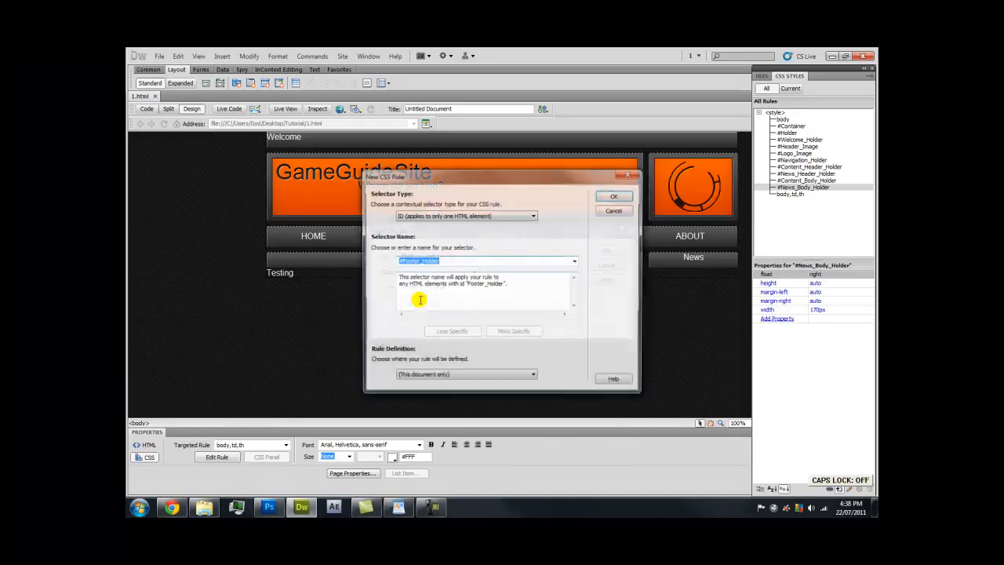
pyautogui.click(613, 195)
pyautogui.click(376, 233)
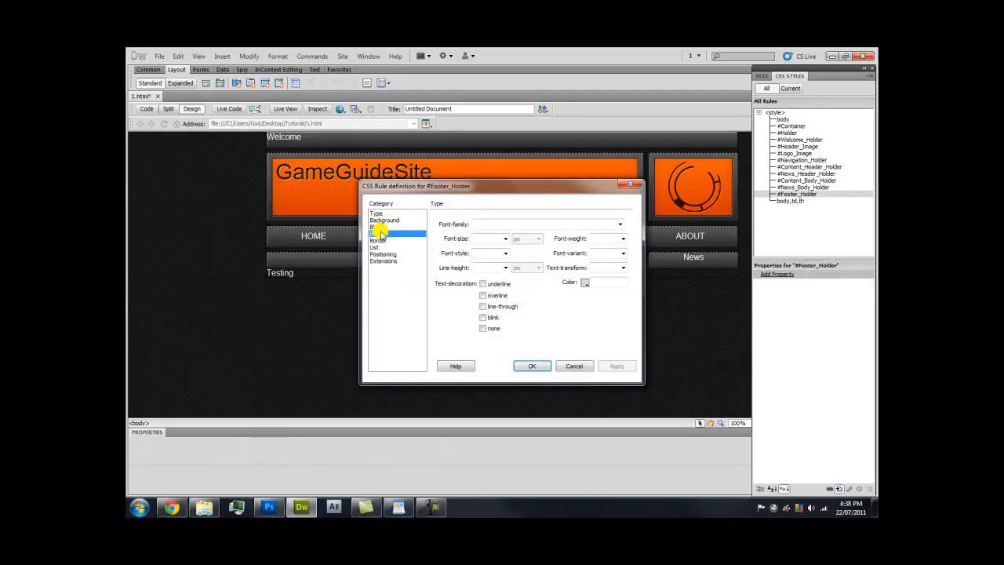
pyautogui.write('900')
pyautogui.click(496, 238)
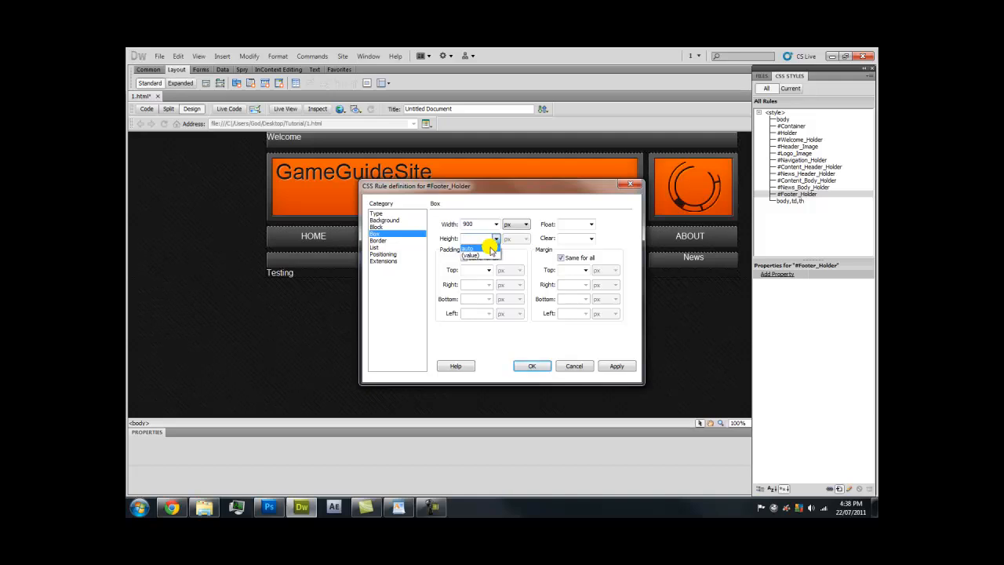
pyautogui.click(486, 239)
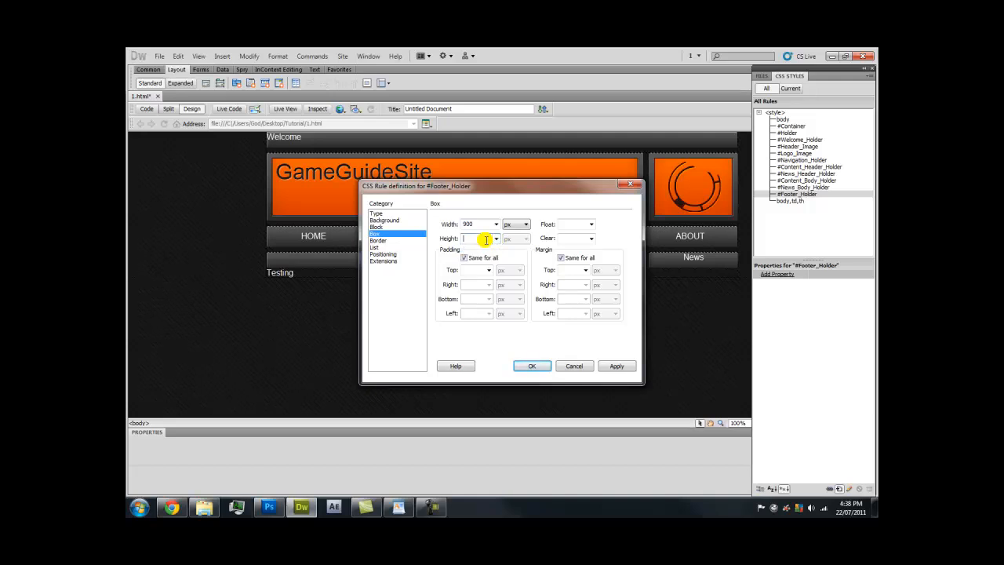
pyautogui.write('100')
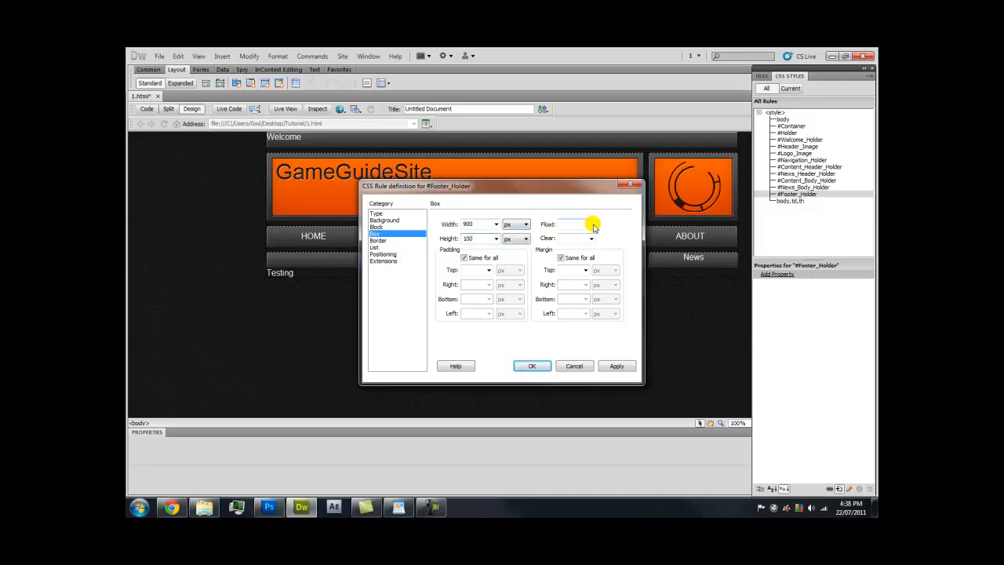
# Float the footer left with auto left/right margins, then insert the Footer_Holder div
pyautogui.click(593, 226)
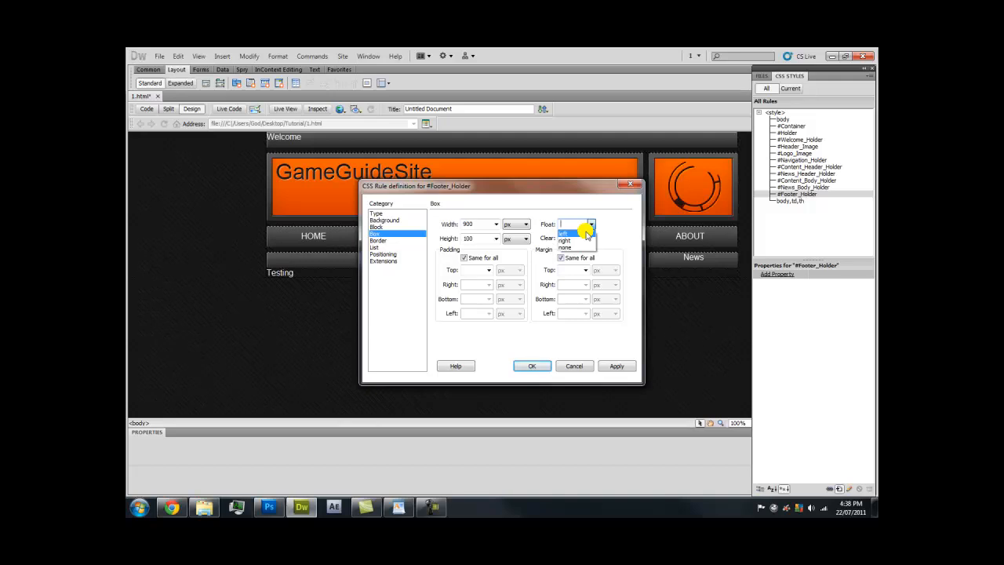
pyautogui.click(586, 234)
pyautogui.click(577, 258)
pyautogui.click(585, 286)
pyautogui.click(581, 293)
pyautogui.click(585, 313)
pyautogui.click(582, 323)
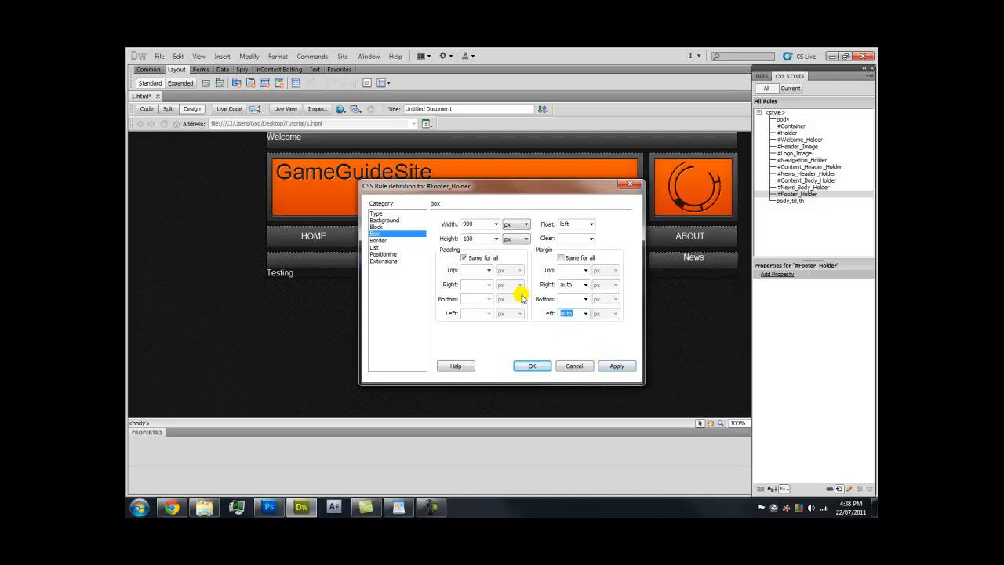
pyautogui.click(613, 367)
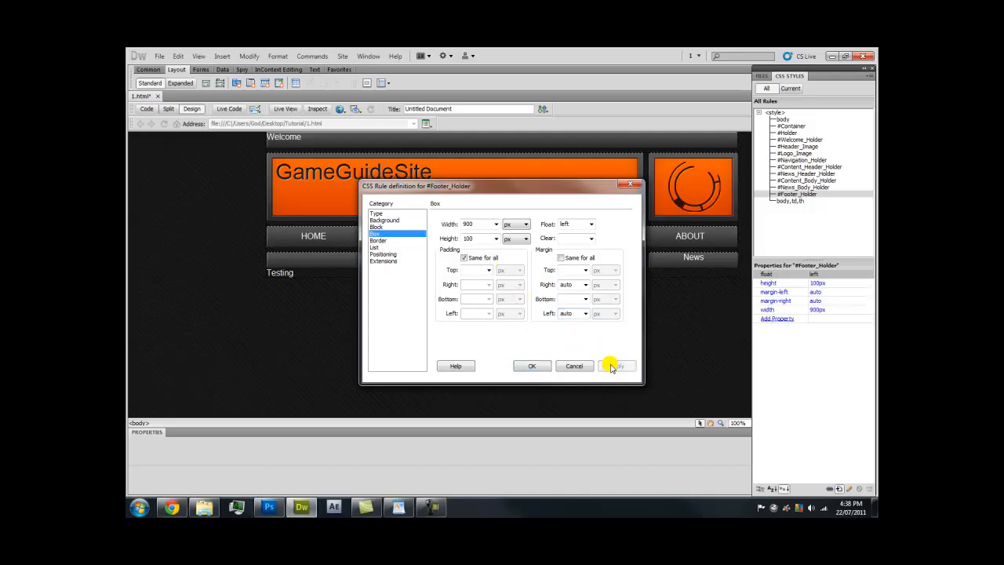
pyautogui.click(530, 365)
pyautogui.click(607, 251)
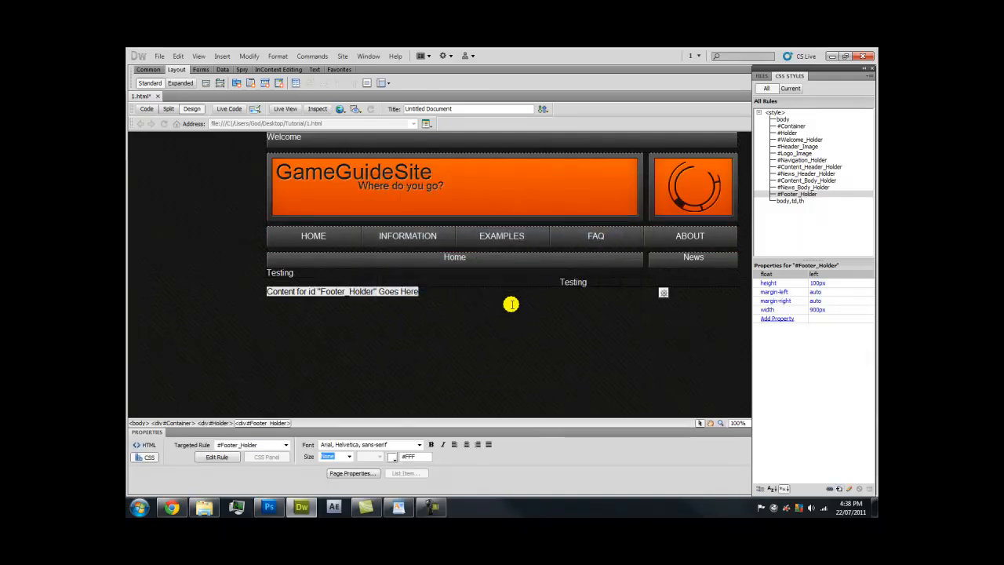
# Delete the footer placeholder, centre-align Footer_Holder, and type 'Home'
pyautogui.press('Delete')
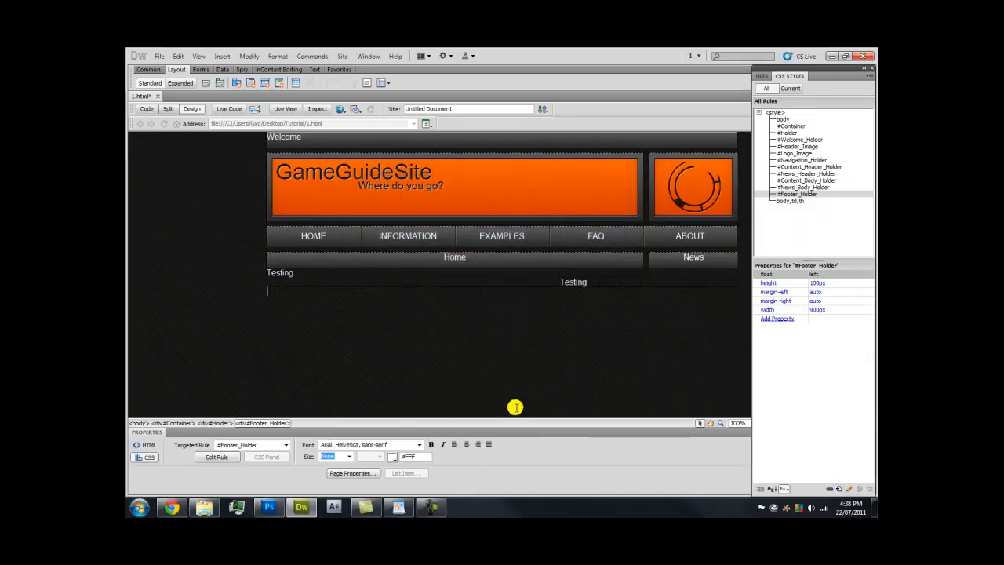
pyautogui.click(466, 444)
pyautogui.press('capslock')
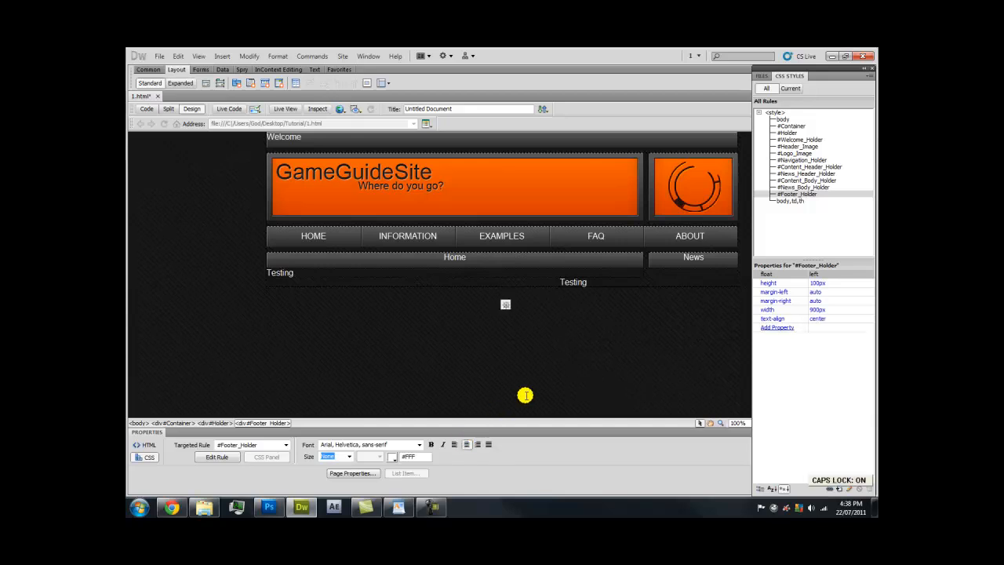
pyautogui.press('capslock')
pyautogui.write('Home |')
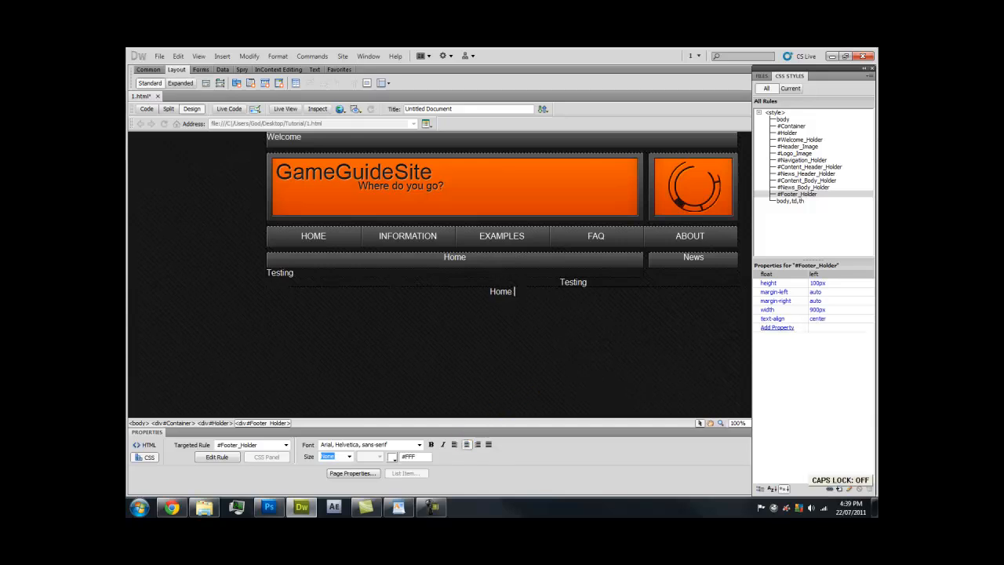
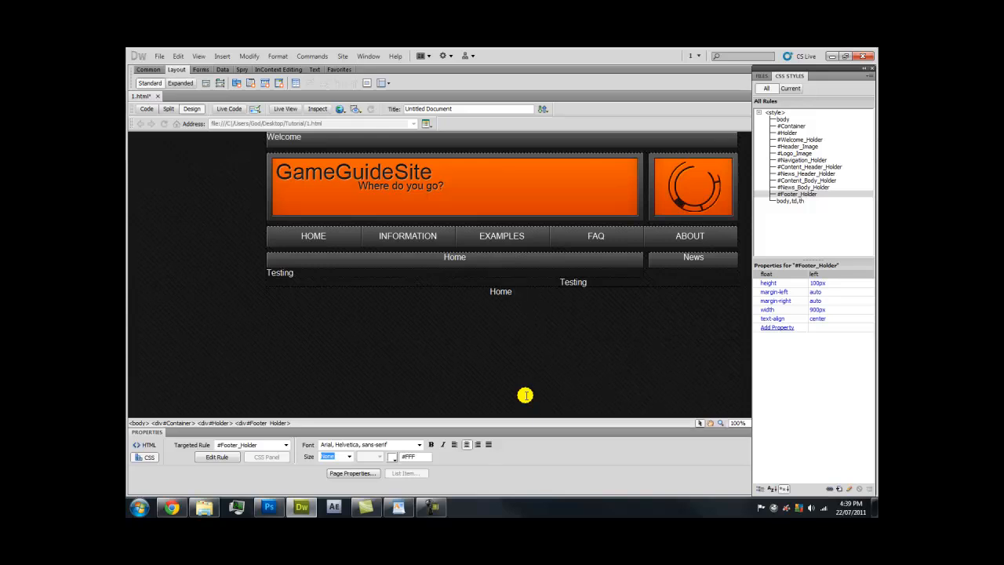
# Complete the footer link line 'Home | Information | Examples | FAQ | About'
pyautogui.write('[')
pyautogui.press('BackSpace')
pyautogui.write('|')
pyautogui.press('capslock')
pyautogui.press('capslock')
pyautogui.press('capslock')
pyautogui.write('I')
pyautogui.press('capslock')
pyautogui.write('| I')
pyautogui.press('capslock')
pyautogui.write('nformation |')
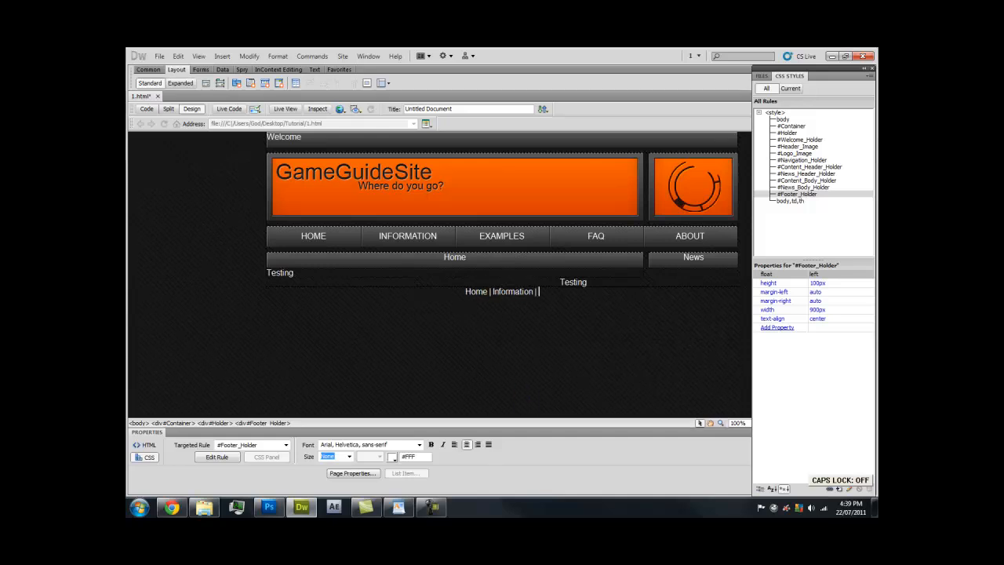
pyautogui.press('capslock')
pyautogui.write('E')
pyautogui.press('capslock')
pyautogui.write('xamples |')
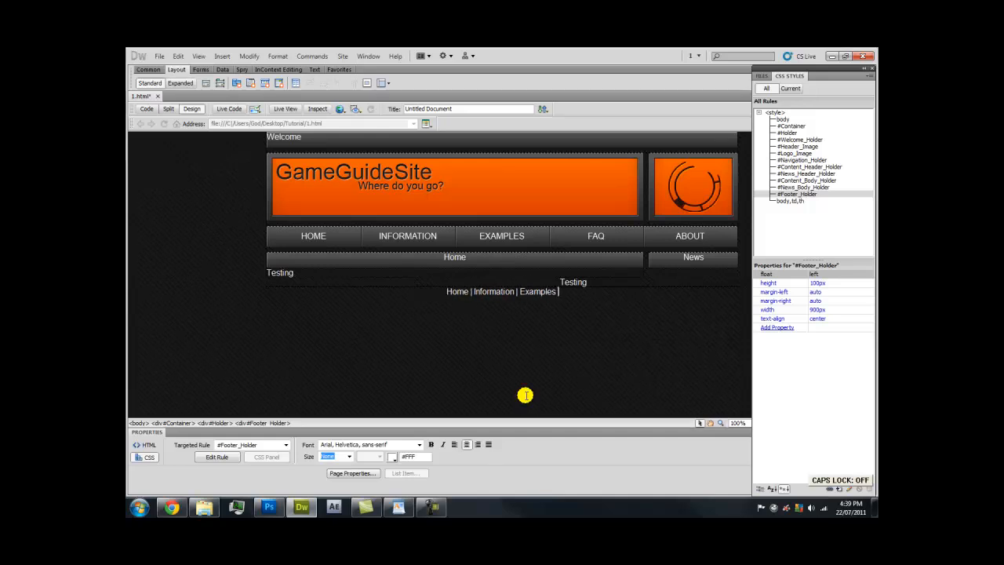
pyautogui.press('capslock')
pyautogui.write('FAQ')
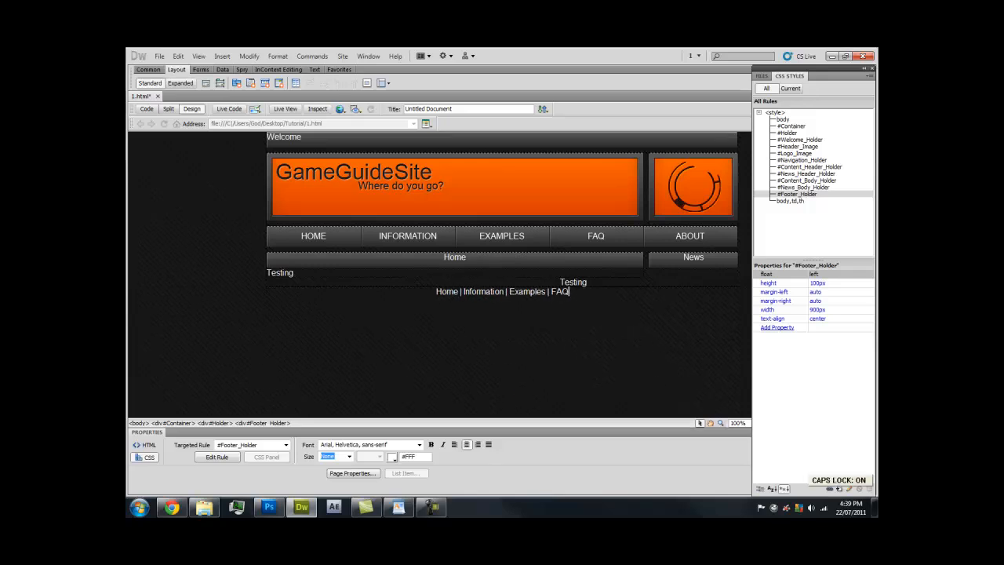
pyautogui.write(' | A')
pyautogui.press('capslock')
pyautogui.write('bout')
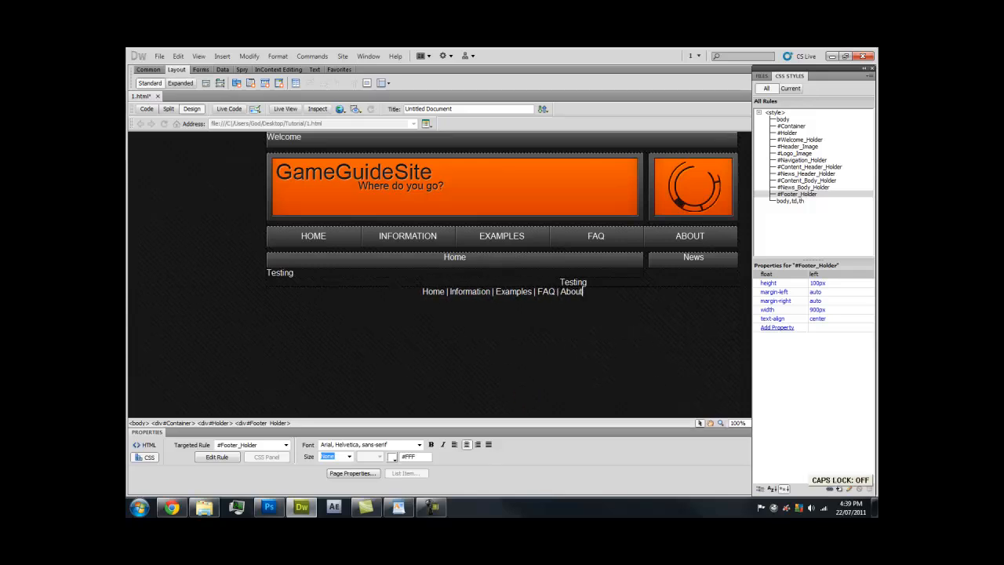
# On a new line, type 'Copyright © 2011 -' followed by the author's name
pyautogui.press('Return')
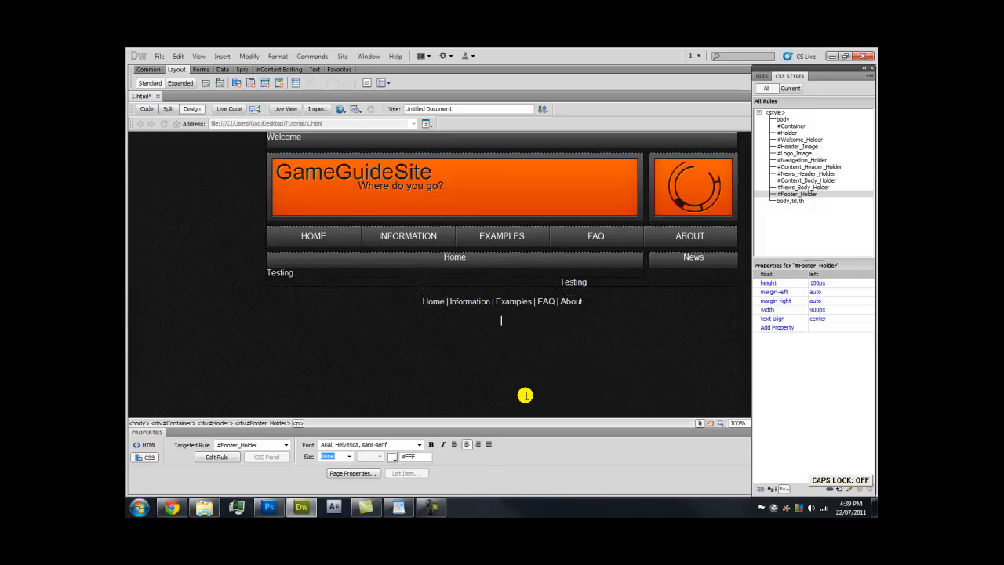
pyautogui.press('capslock')
pyautogui.write('C')
pyautogui.press('capslock')
pyautogui.write('opyright')
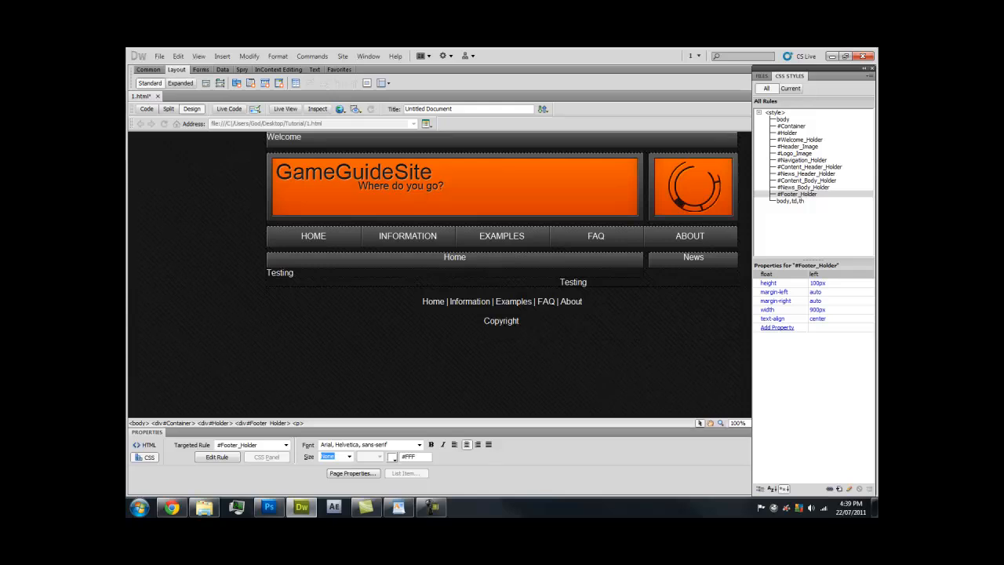
pyautogui.write('© 2011 - Richard Edwards')
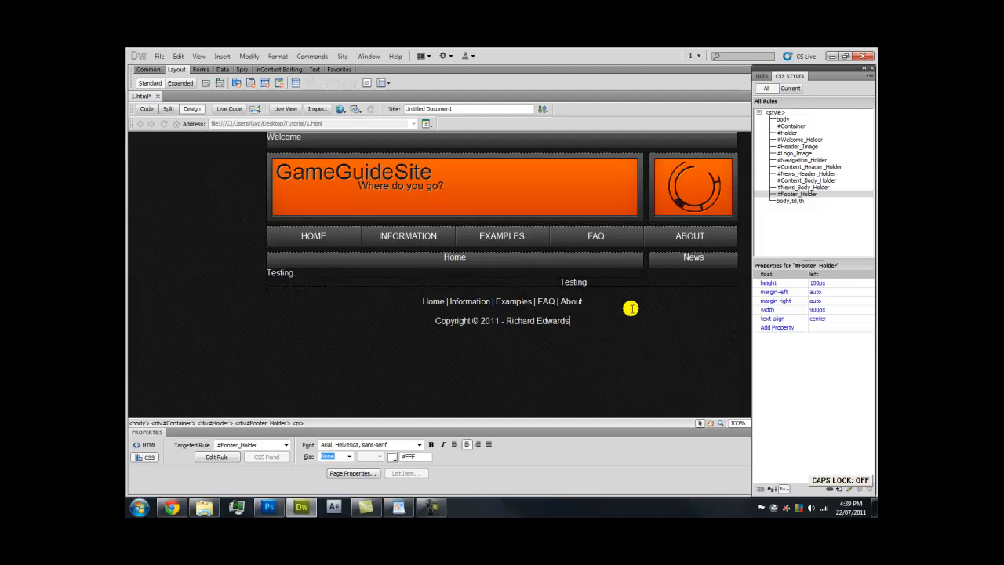
# Reload 1.html in Chrome to check the new footer links and copyright line
pyautogui.click(172, 507)
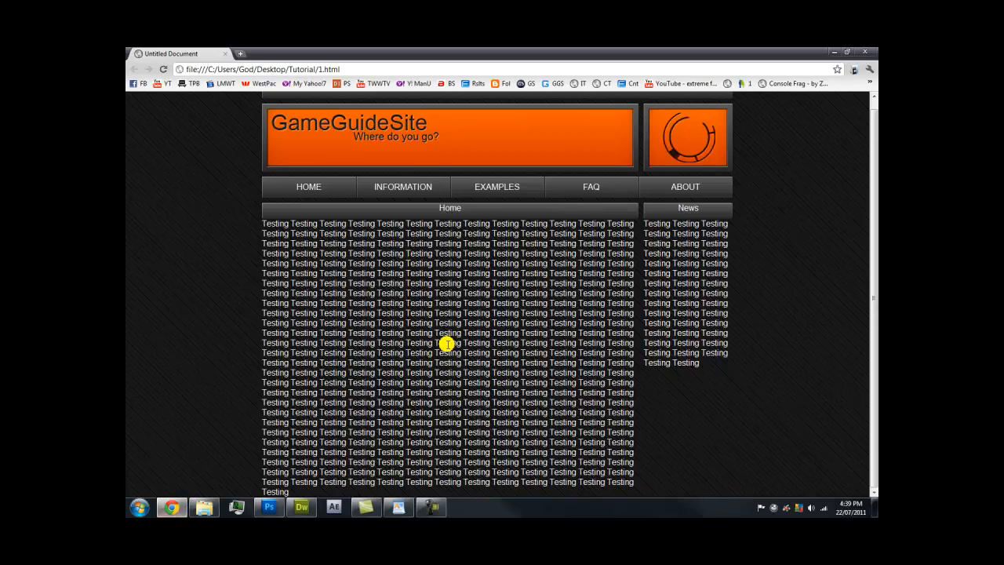
pyautogui.press('F5')
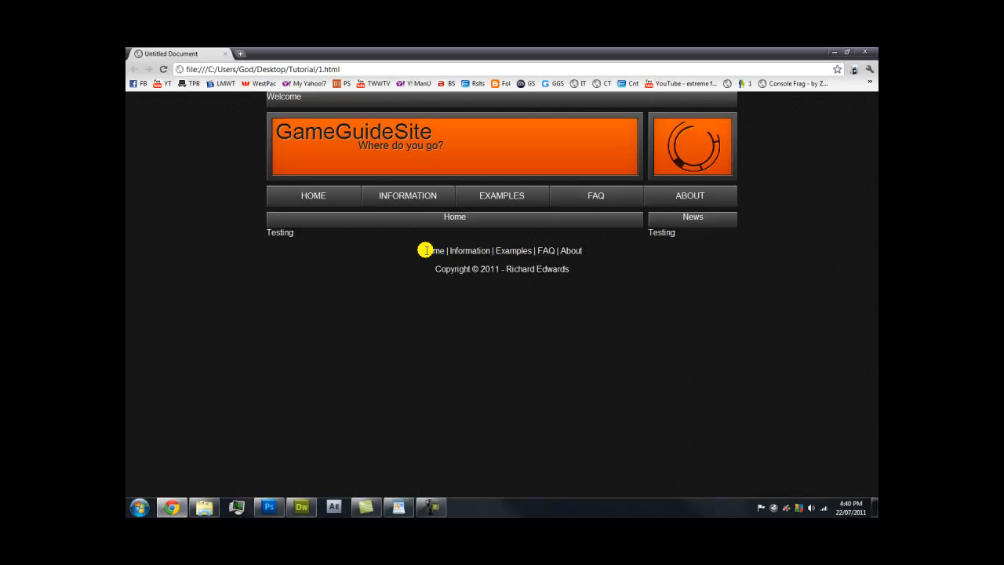
pyautogui.moveTo(424, 250); pyautogui.dragTo(574, 262)
pyautogui.click(581, 271)
pyautogui.click(301, 508)
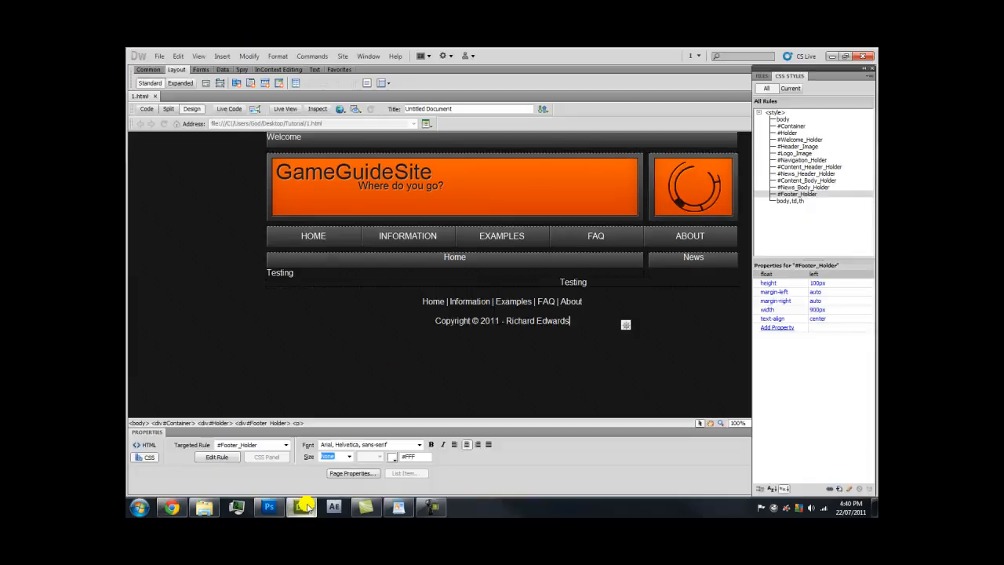
# Add empty lines below the Testing text in the content area
pyautogui.click(368, 269)
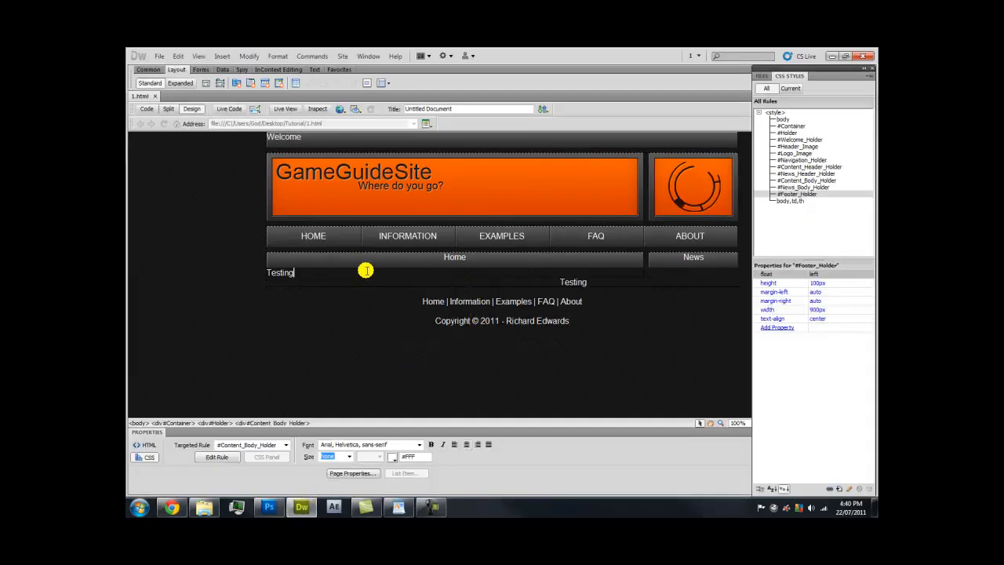
pyautogui.press('Return')
pyautogui.press('Return')
pyautogui.press('Return')
pyautogui.press('Return')
pyautogui.press('Return')
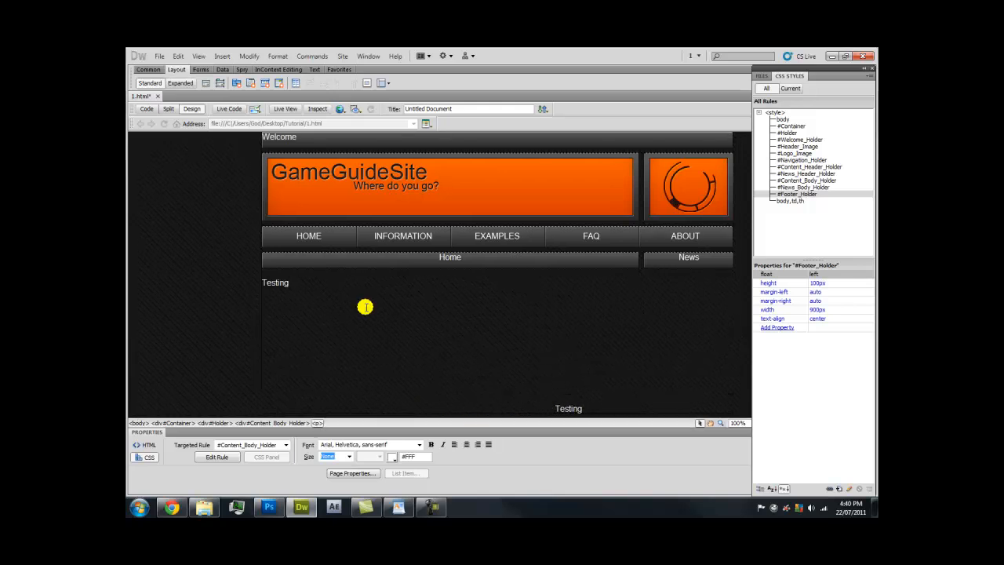
pyautogui.click(171, 507)
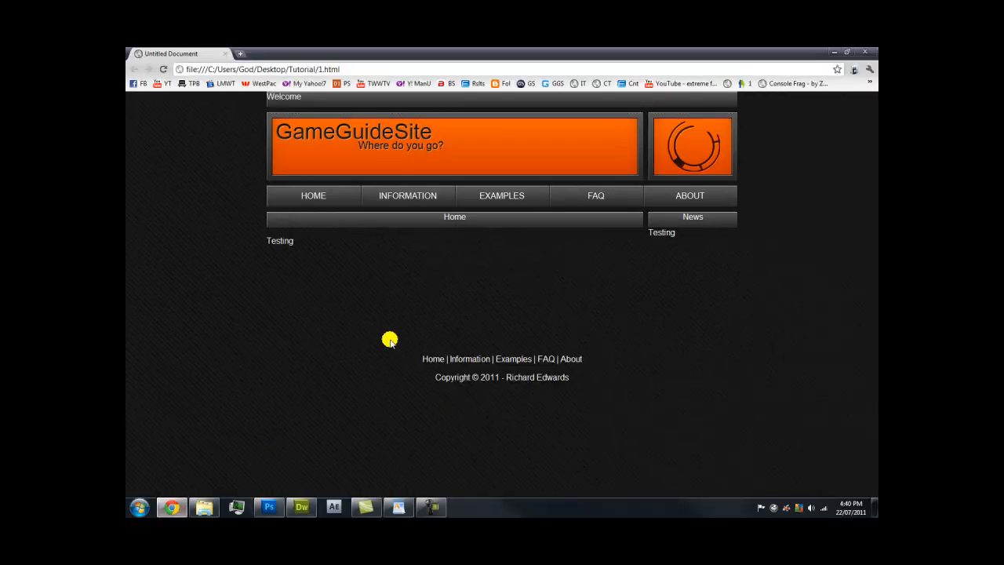
pyautogui.click(307, 505)
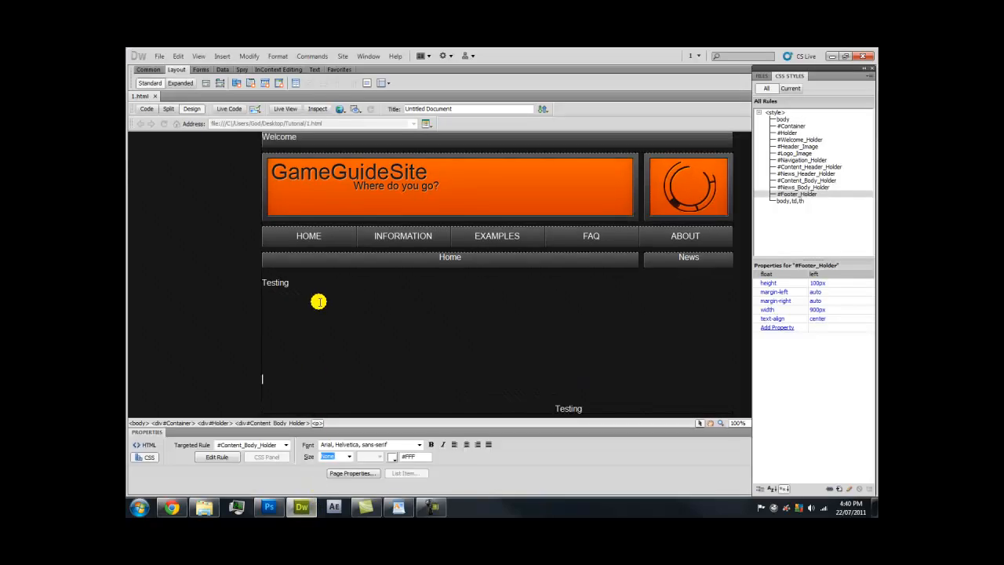
# Paste extra Testing text into the content area, then undo the last pasted block
pyautogui.moveTo(261, 282); pyautogui.dragTo(312, 286)
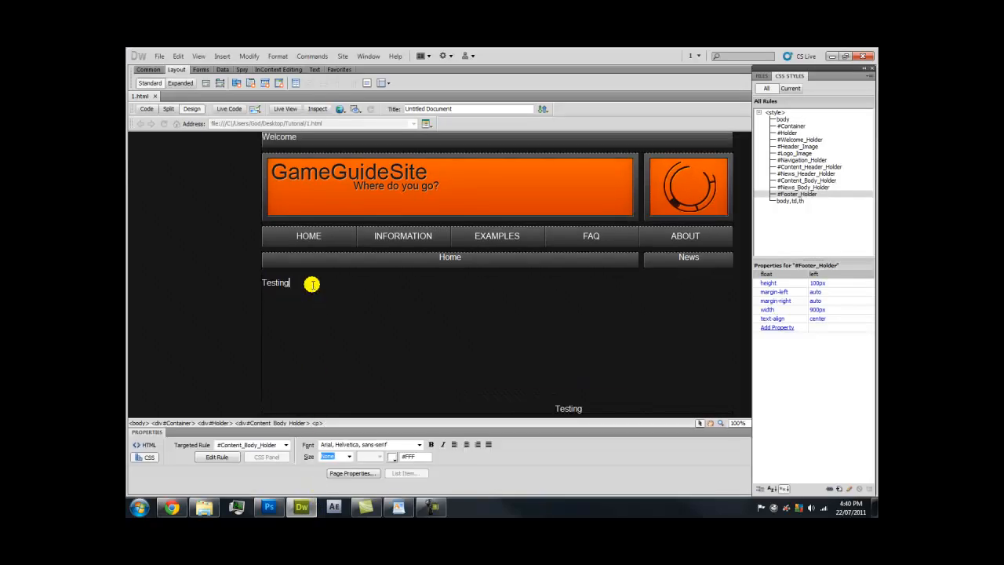
pyautogui.hotkey('ctrl', 'a')
pyautogui.click(312, 285)
pyautogui.hotkey('ctrl', 'v')
pyautogui.hotkey('ctrl', 'v')
pyautogui.hotkey('ctrl', 'v')
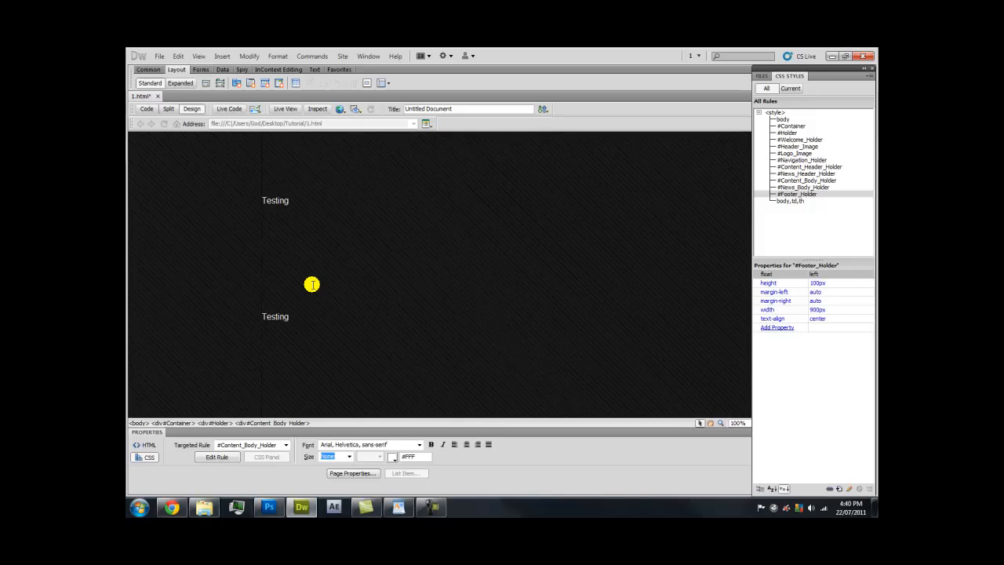
pyautogui.scroll(-3, 312, 285)
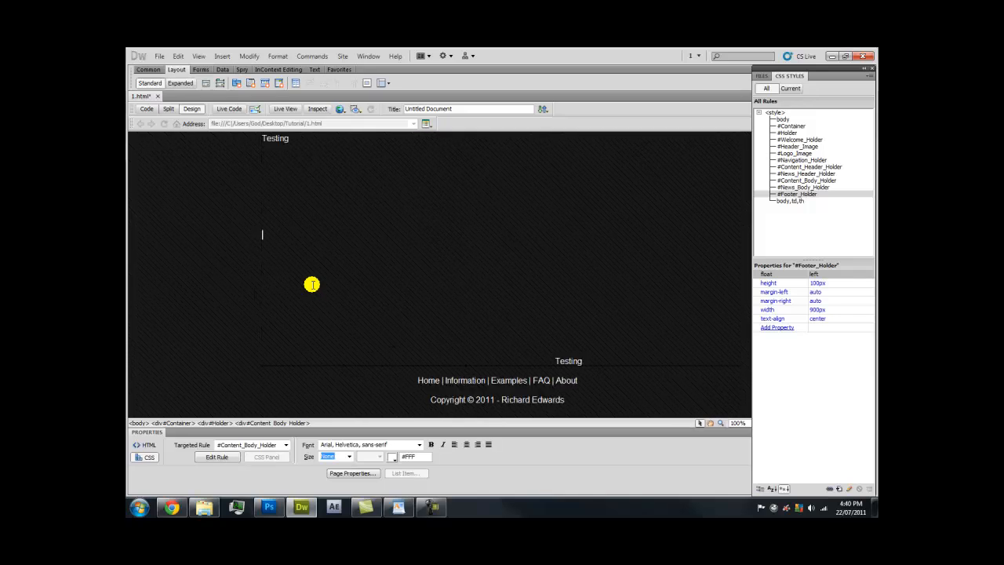
pyautogui.hotkey('ctrl', 'z')
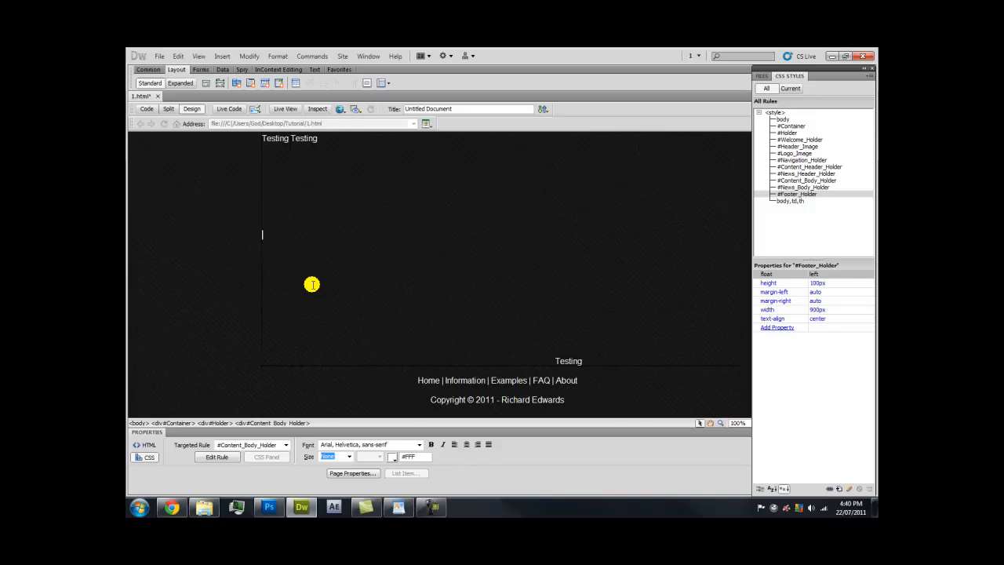
pyautogui.scroll(3, 313, 285)
# Paste 'Testing Testing' repeatedly until the filler runs to about eight lines
pyautogui.moveTo(319, 282); pyautogui.dragTo(269, 284)
pyautogui.click(319, 281)
pyautogui.hotkey('ctrl', 'a')
pyautogui.moveTo(332, 284); pyautogui.dragTo(266, 279)
pyautogui.click(347, 285)
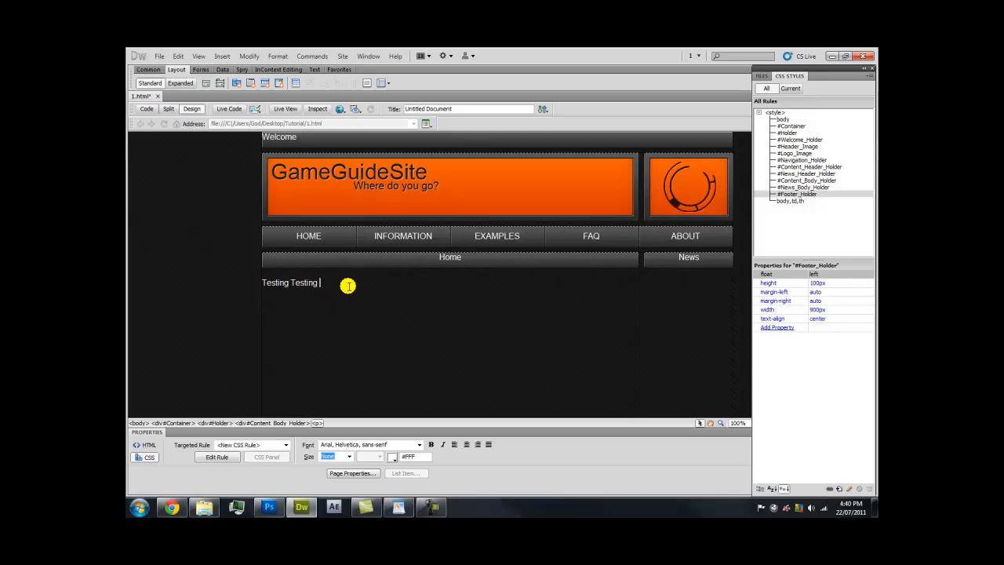
pyautogui.hotkey('ctrl', 'v')
pyautogui.hotkey('ctrl', 'v')
pyautogui.hotkey('ctrl', 'v')
pyautogui.hotkey('ctrl', 'v')
pyautogui.hotkey('ctrl', 'v')
pyautogui.hotkey('ctrl', 'v')
pyautogui.hotkey('ctrl', 'v')
pyautogui.hotkey('ctrl', 'v')
pyautogui.hotkey('ctrl', 'v')
pyautogui.hotkey('ctrl', 'v')
pyautogui.hotkey('ctrl', 'v')
pyautogui.hotkey('ctrl', 'v')
pyautogui.hotkey('ctrl', 'v')
pyautogui.hotkey('ctrl', 'v')
pyautogui.hotkey('ctrl', 'v')
pyautogui.hotkey('ctrl', 'v')
pyautogui.hotkey('ctrl', 'v')
pyautogui.hotkey('ctrl', 'v')
pyautogui.hotkey('ctrl', 'v')
pyautogui.hotkey('ctrl', 'v')
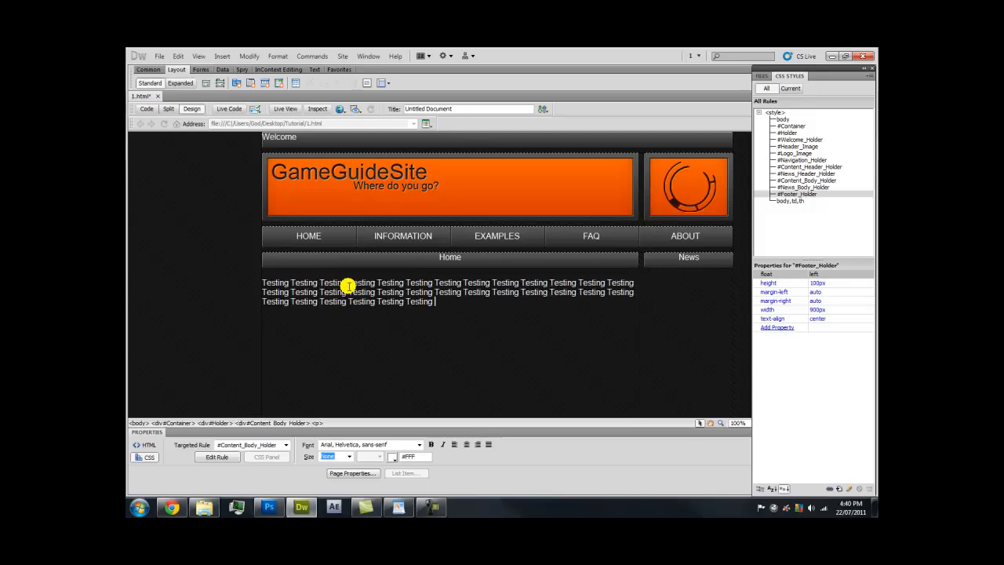
pyautogui.hotkey('ctrl', 'v')
pyautogui.hotkey('ctrl', 'v')
pyautogui.hotkey('ctrl', 'v')
pyautogui.hotkey('ctrl', 'v')
pyautogui.hotkey('ctrl', 'v')
pyautogui.hotkey('ctrl', 'v')
pyautogui.hotkey('ctrl', 'v')
pyautogui.hotkey('ctrl', 'v')
pyautogui.hotkey('ctrl', 'v')
pyautogui.hotkey('ctrl', 'v')
pyautogui.hotkey('ctrl', 'v')
pyautogui.hotkey('ctrl', 'v')
pyautogui.hotkey('ctrl', 'v')
pyautogui.hotkey('ctrl', 'v')
pyautogui.hotkey('ctrl', 'v')
pyautogui.scroll(-3, 347, 298)
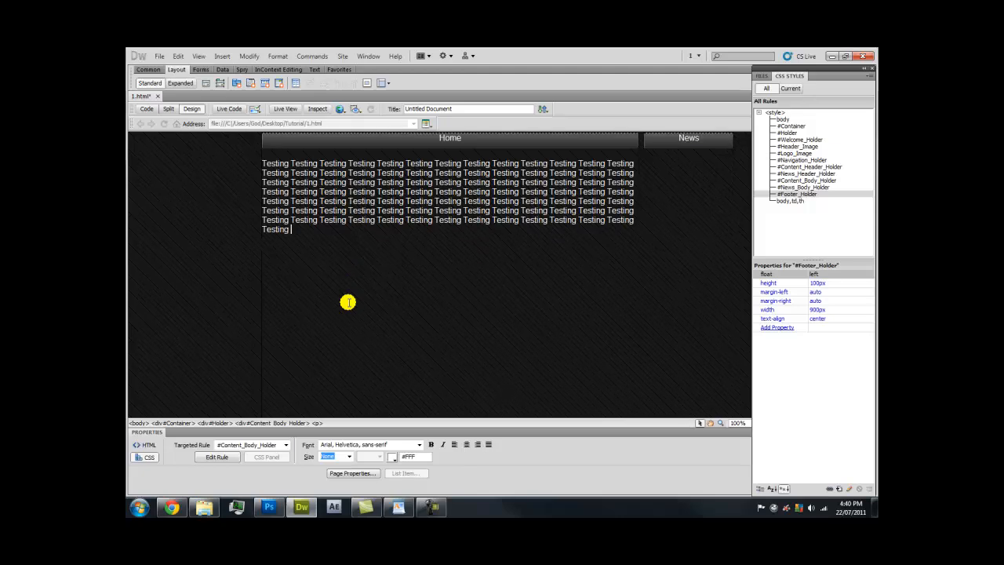
pyautogui.click(172, 507)
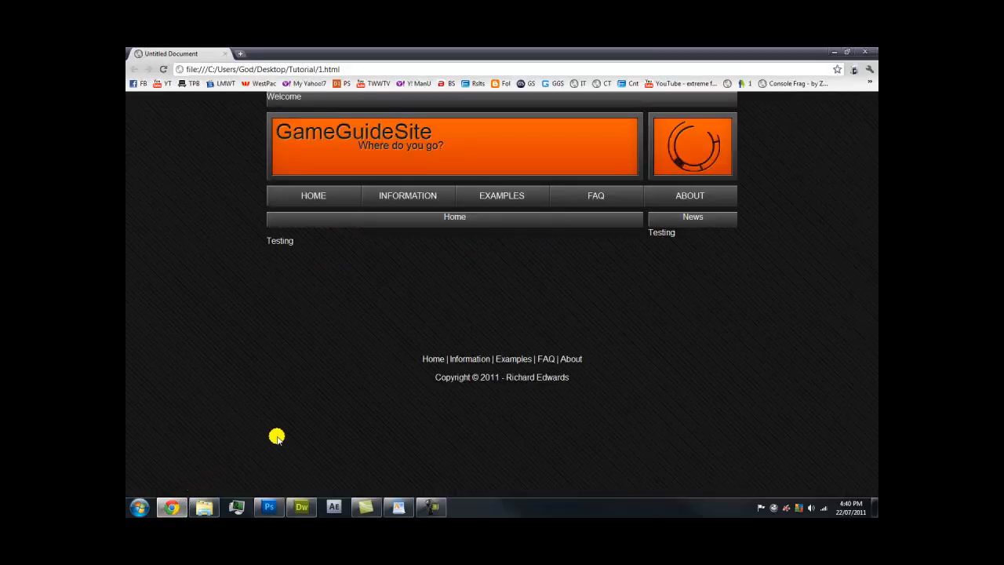
# Reload the Chrome preview and scroll to see where the footer now sits
pyautogui.press('F5')
pyautogui.scroll(-1, 306, 410)
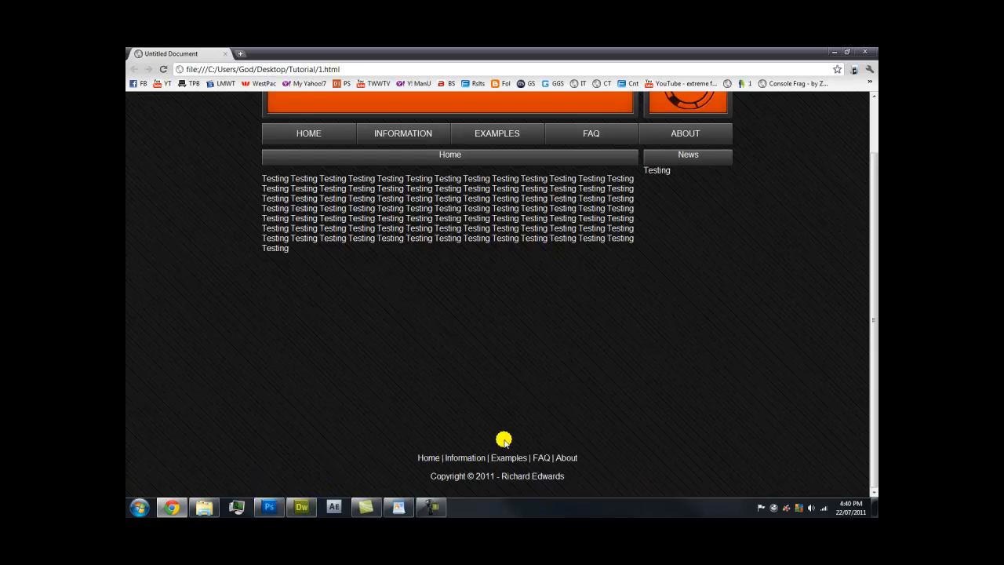
pyautogui.scroll(1, 504, 439)
pyautogui.scroll(-1, 327, 294)
# Delete the extra empty line below the filler text and recheck the preview
pyautogui.click(302, 506)
pyautogui.scroll(-3, 295, 352)
pyautogui.click(293, 349)
pyautogui.click(275, 329)
pyautogui.press('BackSpace')
pyautogui.press('BackSpace')
pyautogui.press('BackSpace')
pyautogui.press('BackSpace')
pyautogui.press('BackSpace')
pyautogui.press('BackSpace')
pyautogui.press('BackSpace')
pyautogui.press('BackSpace')
pyautogui.press('BackSpace')
pyautogui.press('BackSpace')
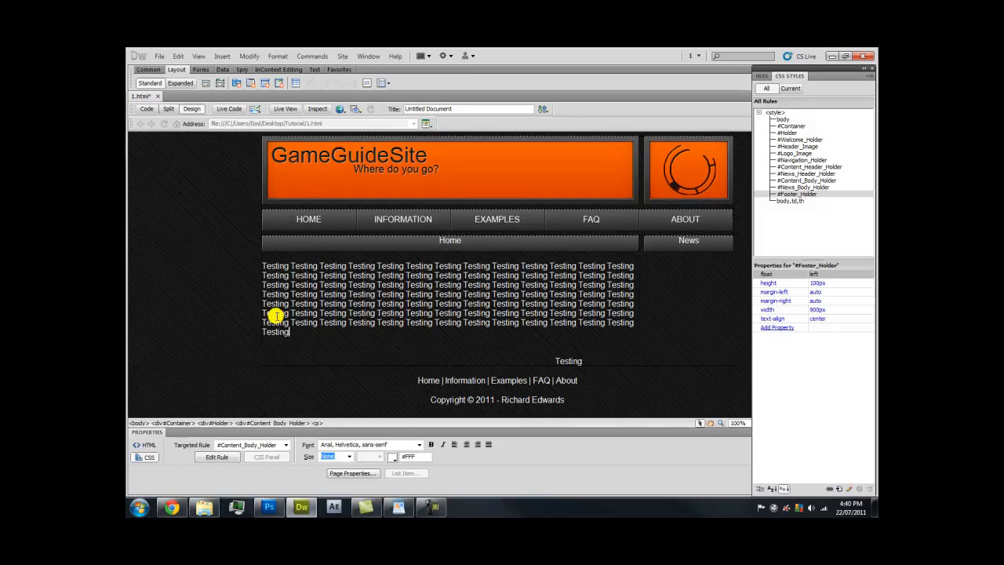
pyautogui.click(179, 507)
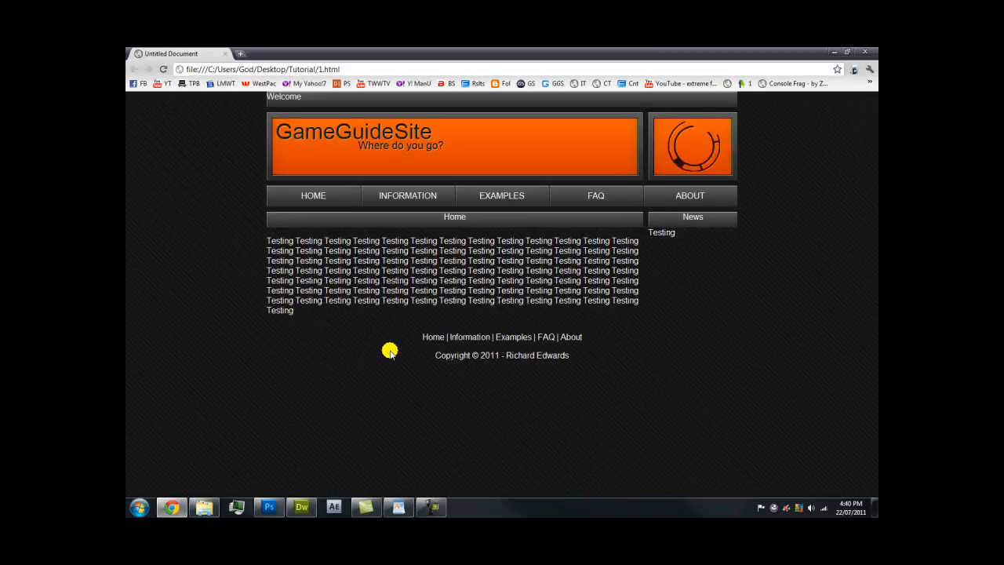
pyautogui.click(303, 506)
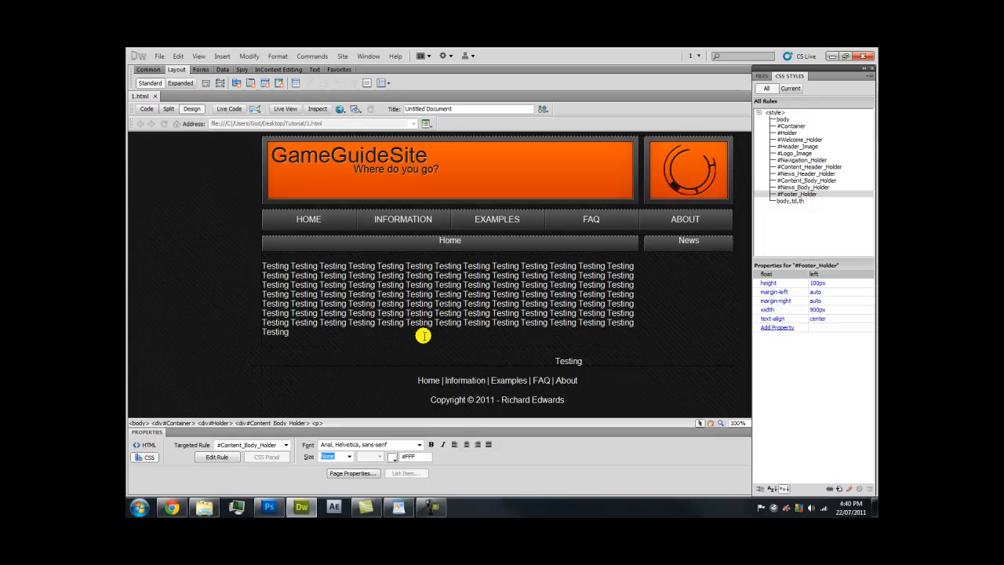
# Give #Footer_Holder a 50px top padding with 'Same for all' unchecked
pyautogui.click(478, 382)
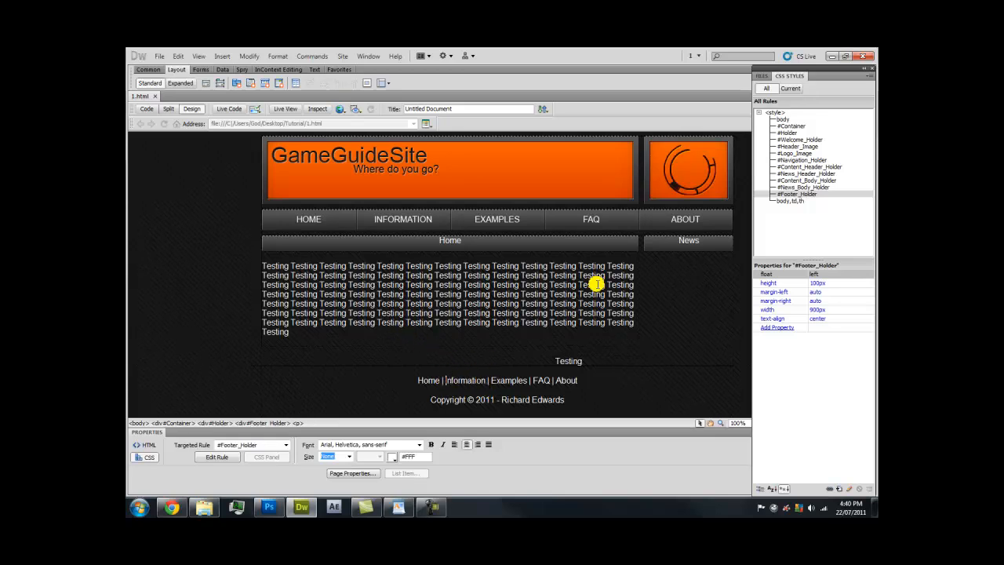
pyautogui.doubleClick(834, 193)
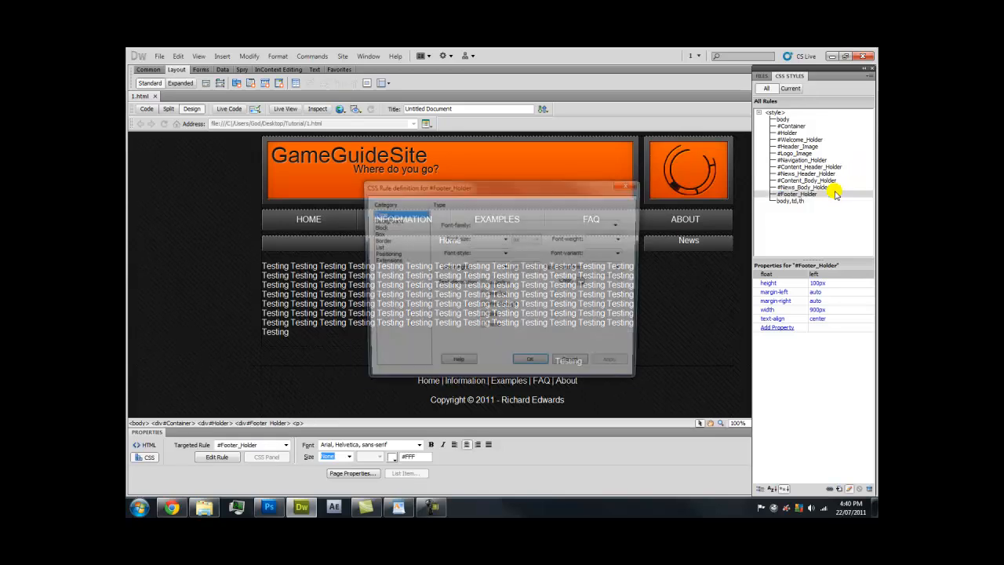
pyautogui.click(379, 233)
pyautogui.moveTo(482, 185); pyautogui.dragTo(682, 111)
pyautogui.click(654, 183)
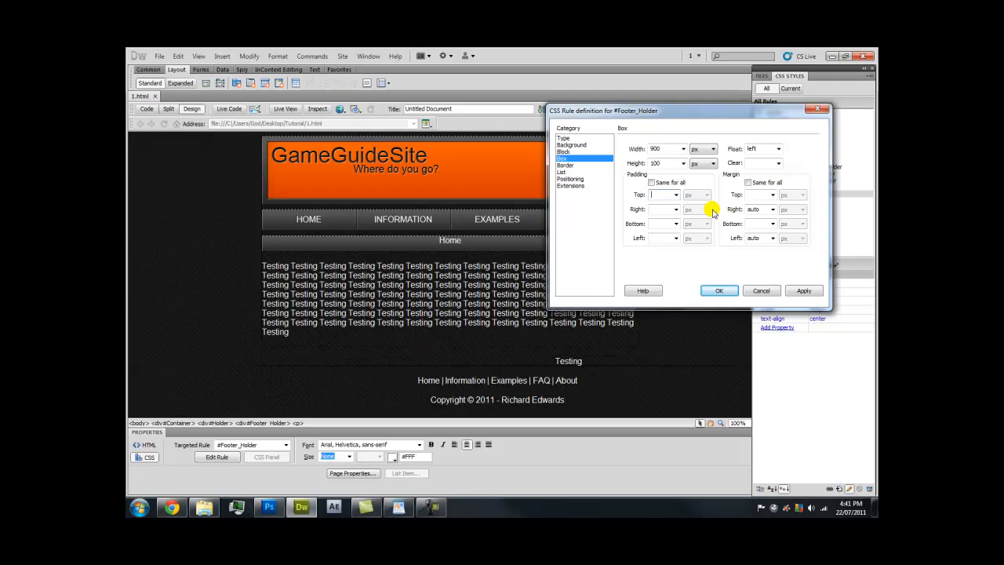
pyautogui.click(805, 290)
pyautogui.click(723, 291)
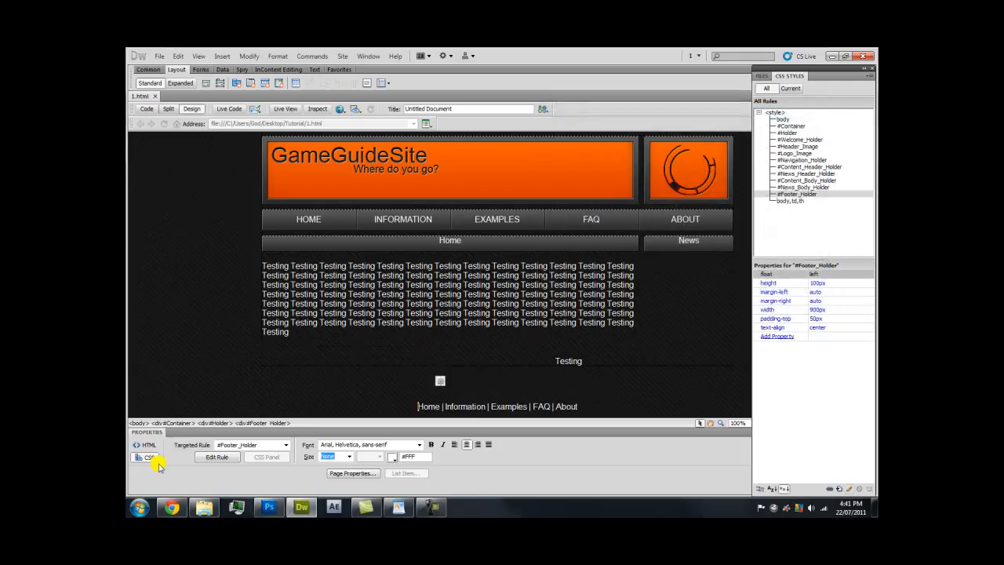
pyautogui.click(171, 506)
# Reload the Chrome preview to see the footer padding take effect
pyautogui.press('F5')
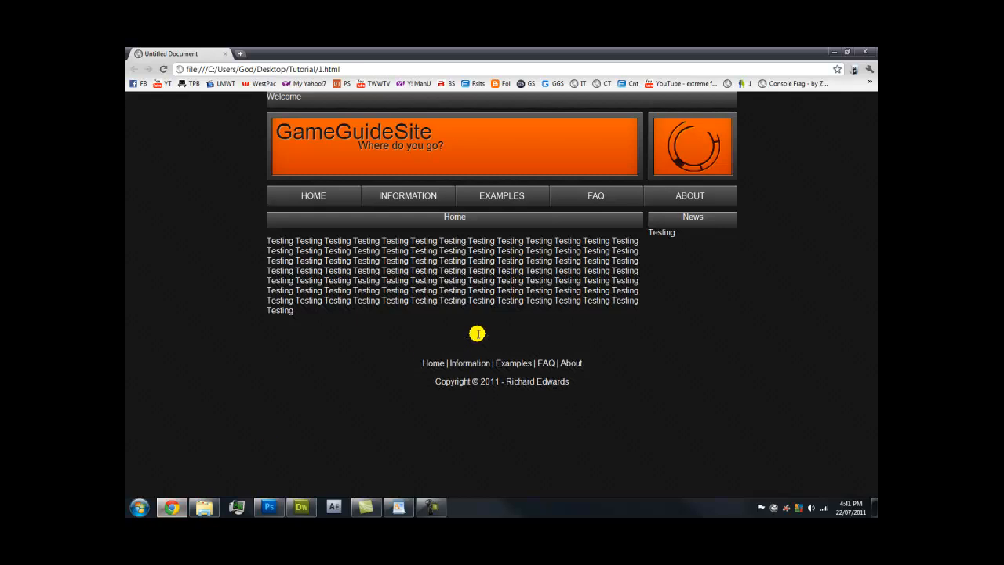
pyautogui.click(301, 506)
pyautogui.click(284, 342)
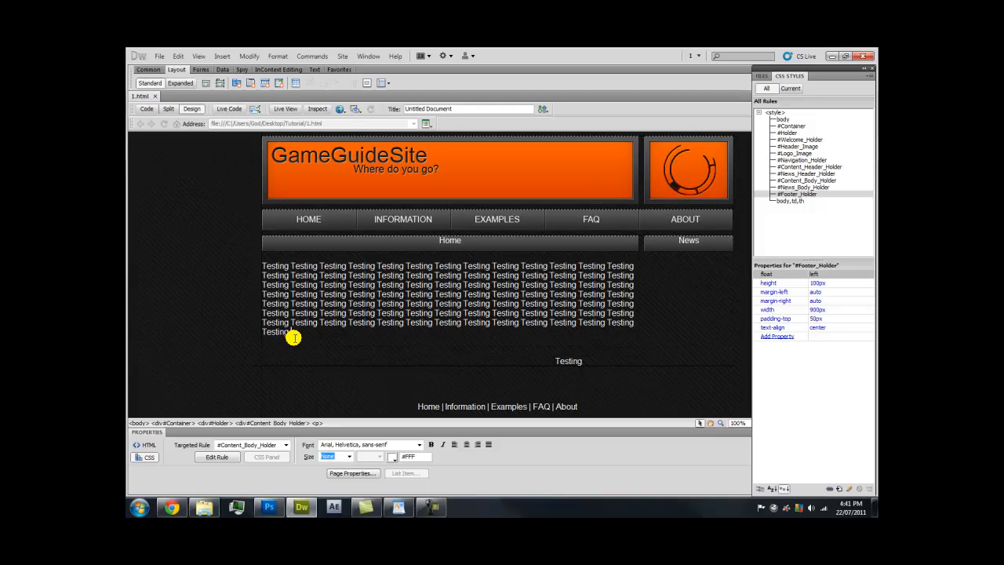
pyautogui.click(171, 508)
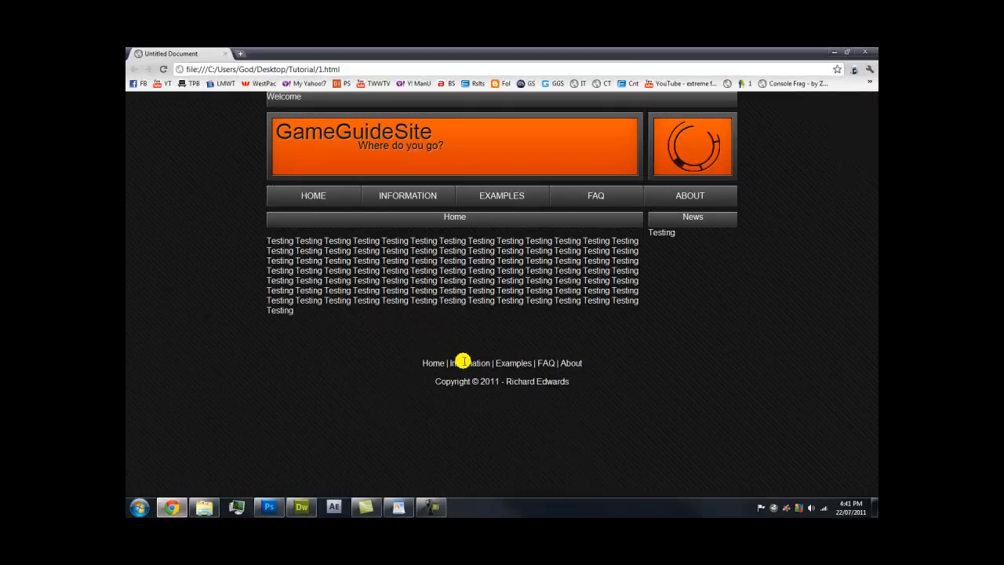
pyautogui.hotkey('ctrl', 'a')
pyautogui.click(620, 410)
# Highlight the Testing text and the Home and News headings to check their positions
pyautogui.moveTo(353, 320); pyautogui.dragTo(264, 245)
pyautogui.hotkey('ctrl', 'a')
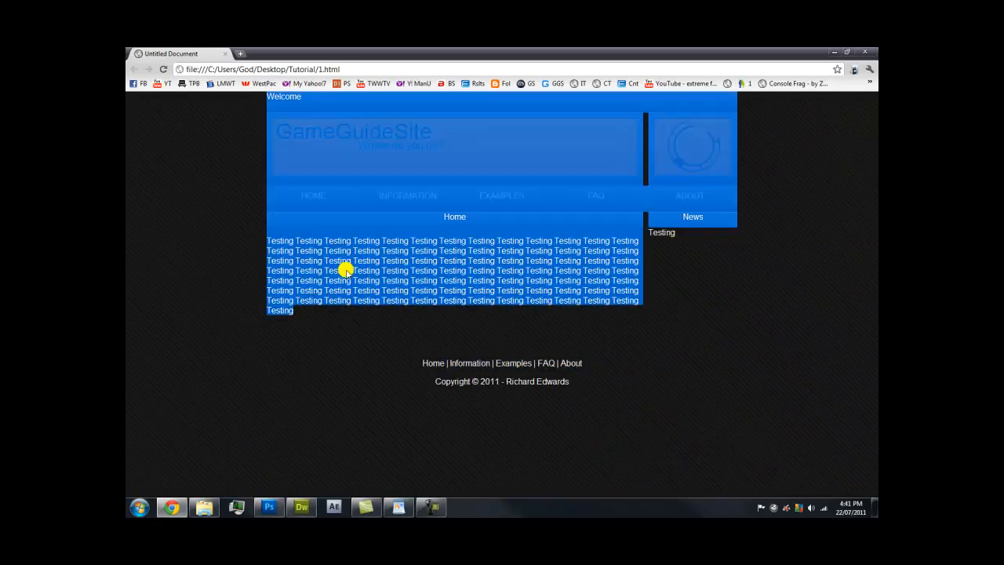
pyautogui.click(404, 272)
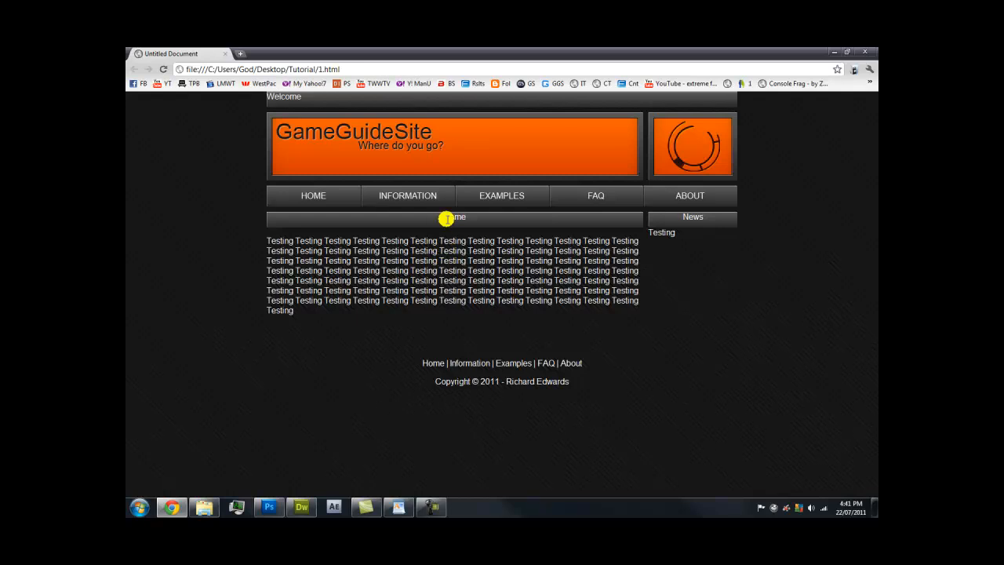
pyautogui.moveTo(467, 217); pyautogui.dragTo(448, 217)
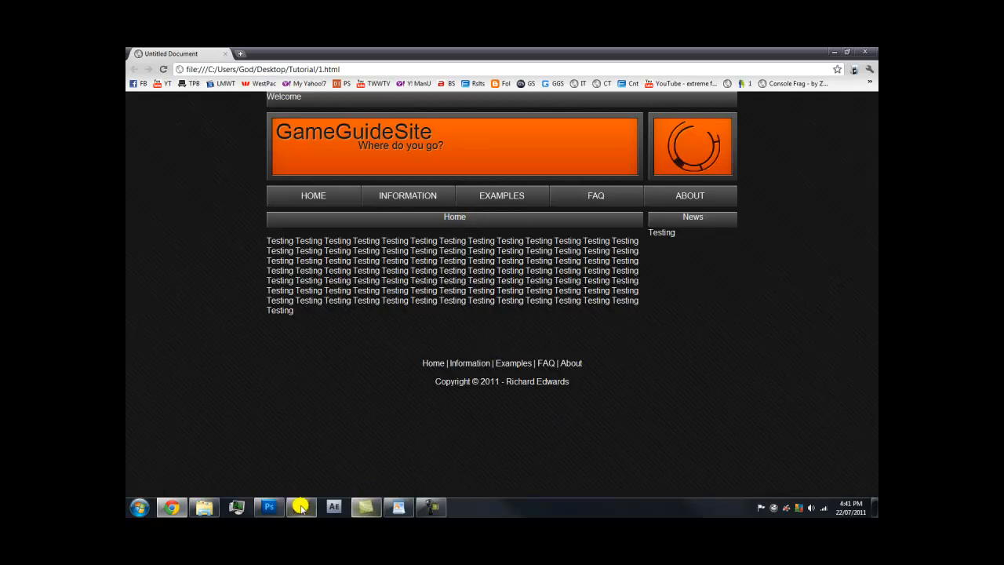
pyautogui.moveTo(663, 216); pyautogui.dragTo(718, 214)
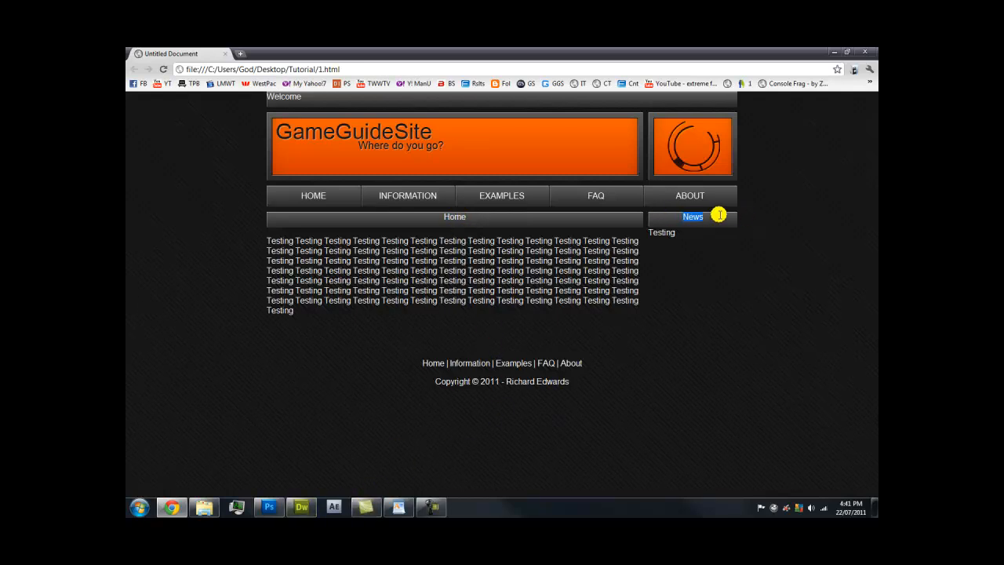
pyautogui.click(304, 507)
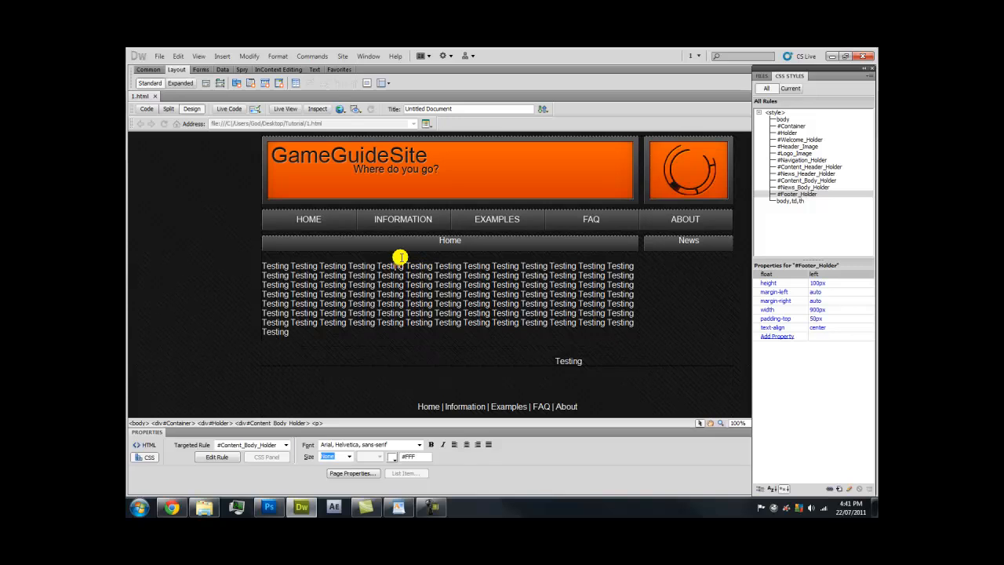
# Try 15px and then 25px line-height on the #Content_Header_Holder rule
pyautogui.click(459, 242)
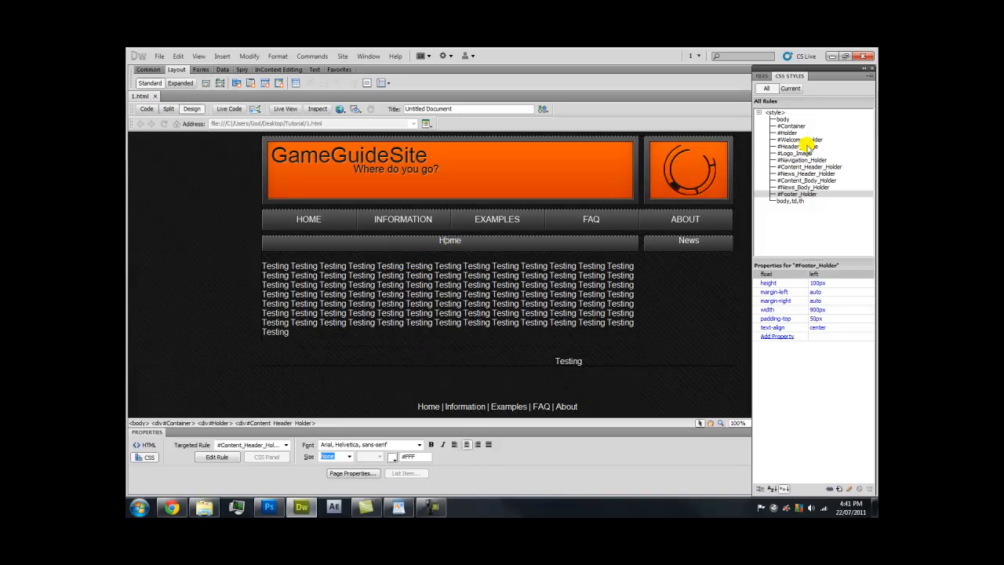
pyautogui.click(806, 167)
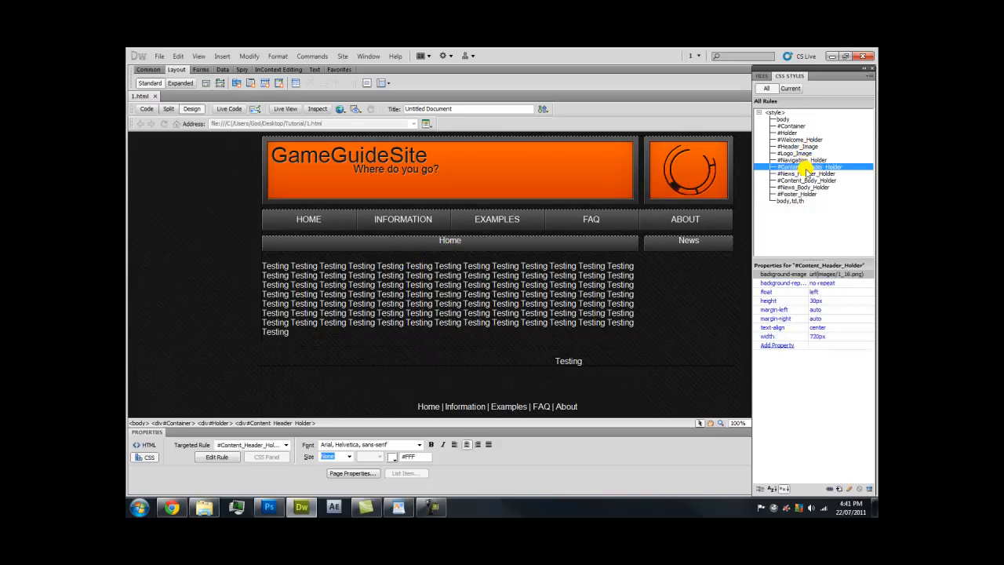
pyautogui.click(450, 239)
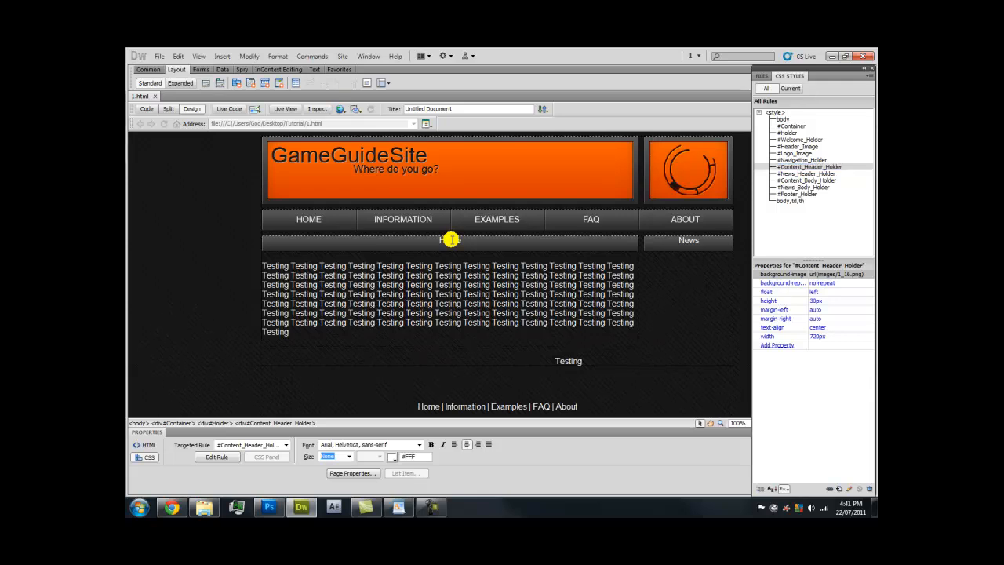
pyautogui.click(226, 458)
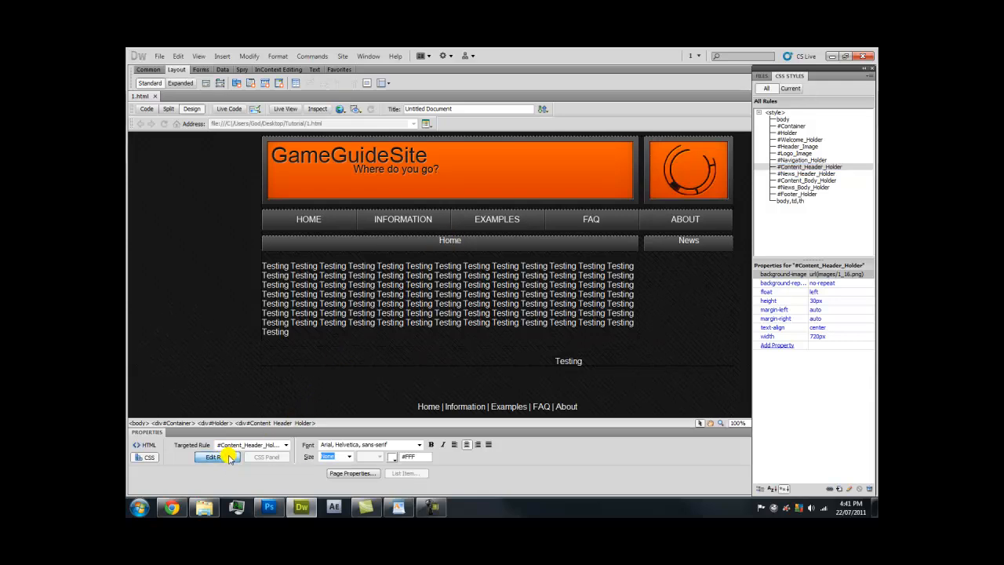
pyautogui.moveTo(428, 186); pyautogui.dragTo(661, 85)
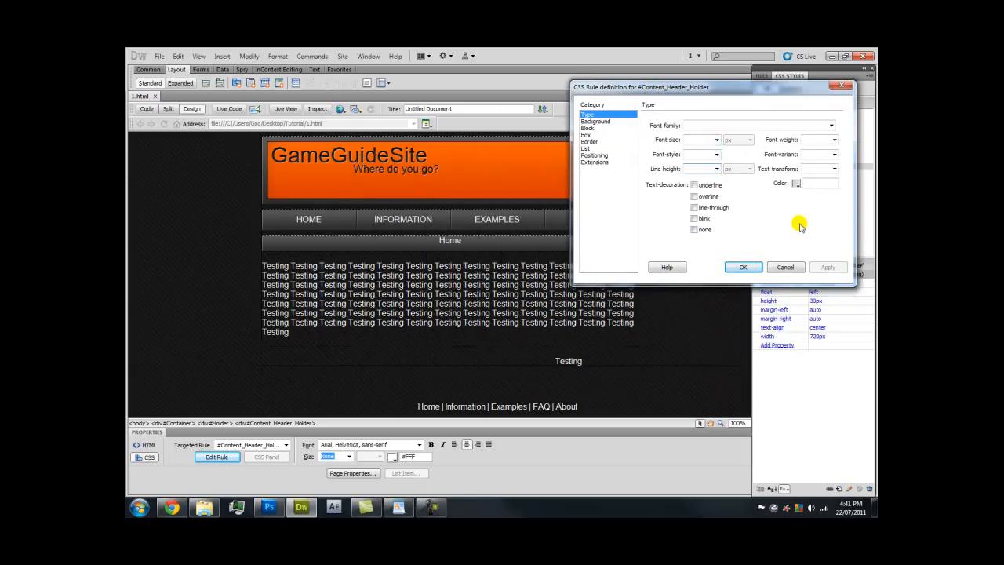
pyautogui.write('15')
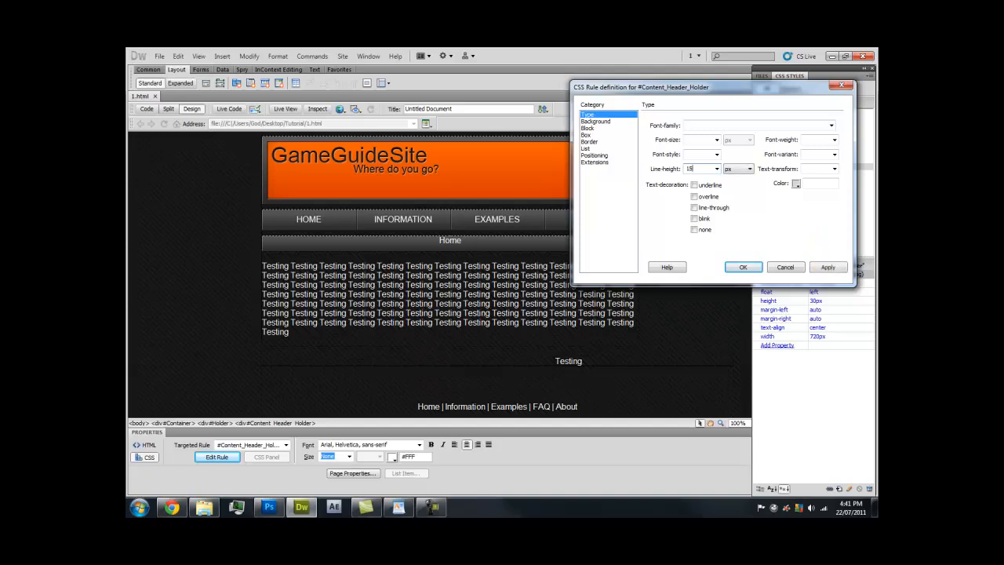
pyautogui.click(818, 268)
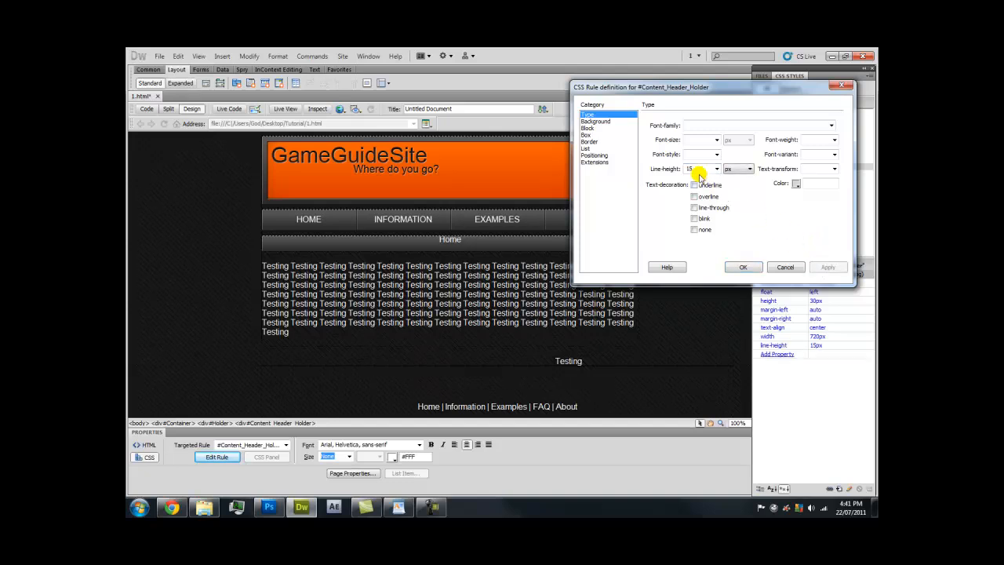
pyautogui.write('26')
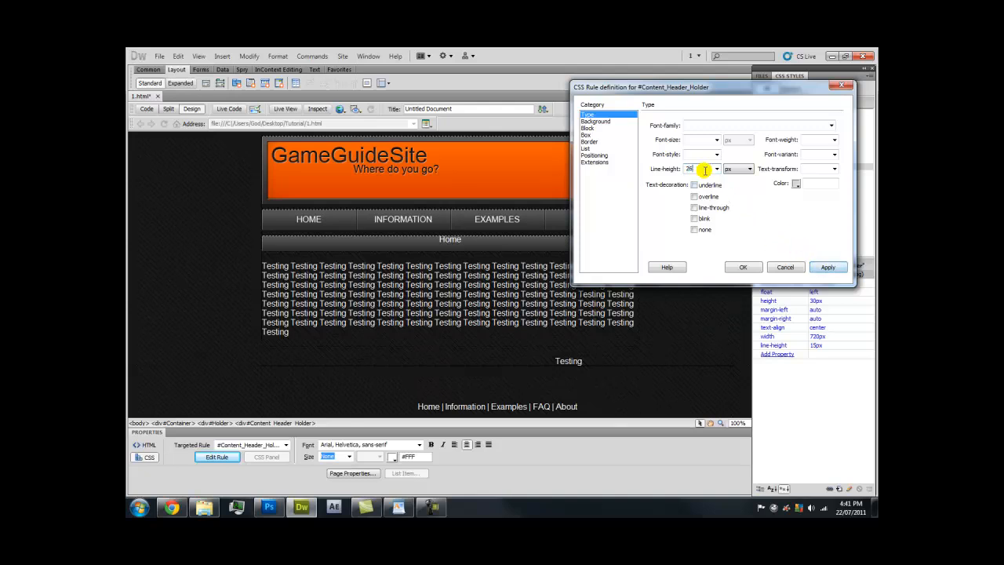
pyautogui.press('BackSpace')
pyautogui.write('5')
pyautogui.click(827, 267)
pyautogui.click(757, 269)
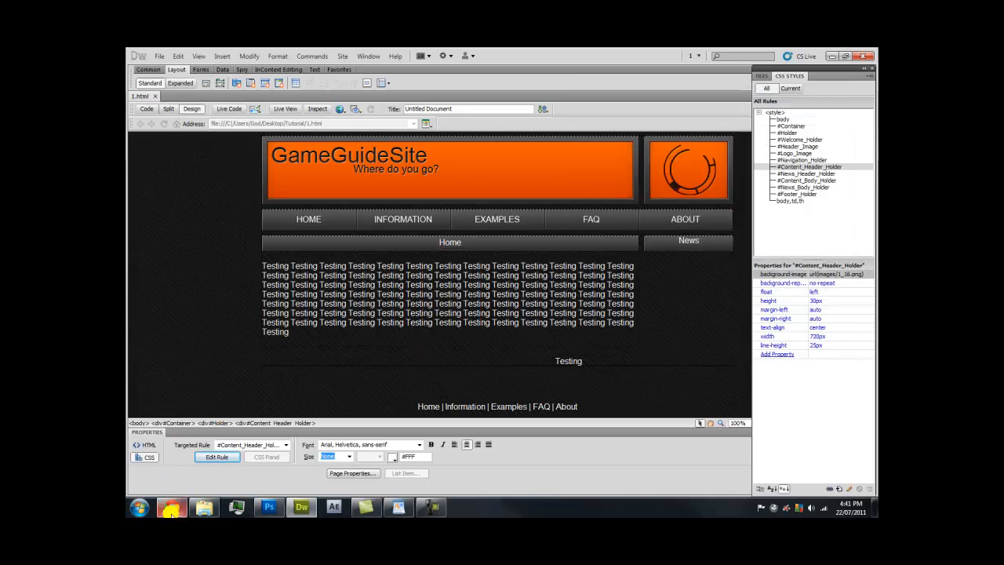
# After a preview, reopen the rule and try 27px and 30px line-heights
pyautogui.click(171, 508)
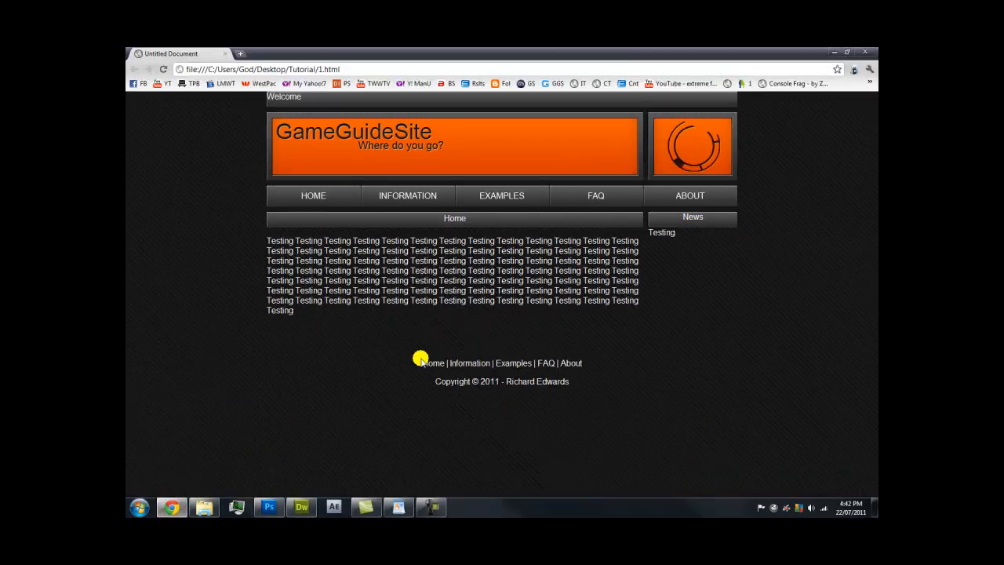
pyautogui.click(314, 511)
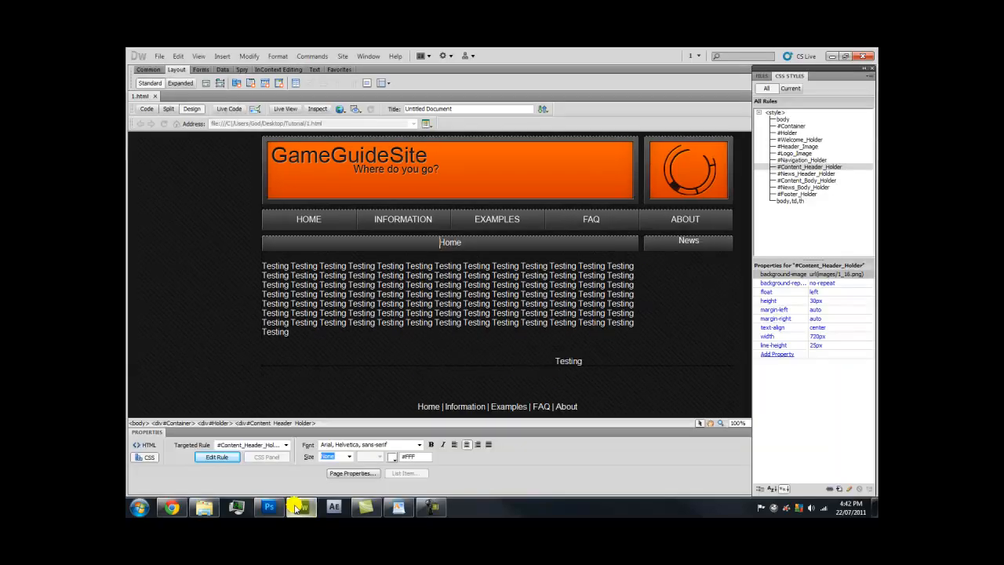
pyautogui.doubleClick(850, 168)
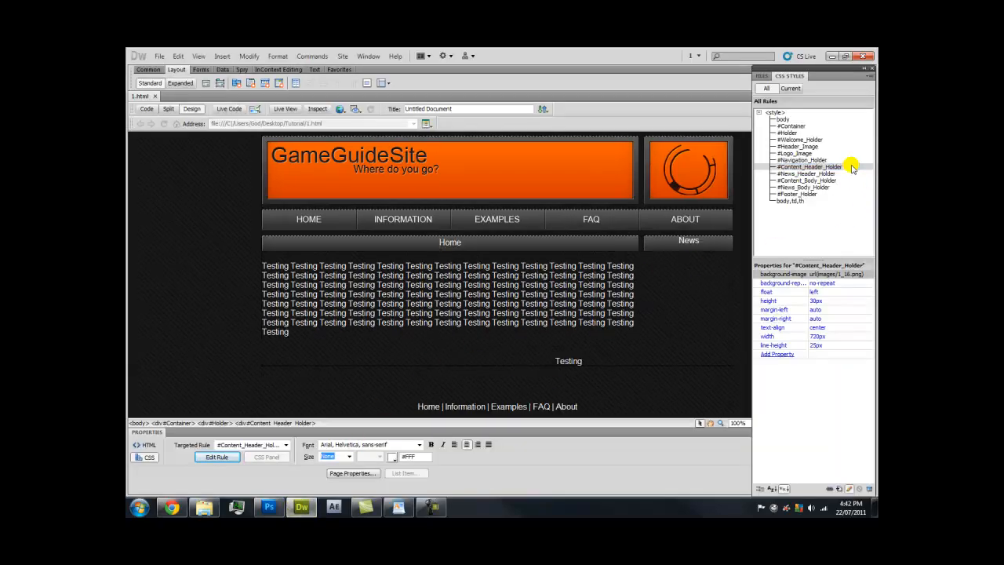
pyautogui.moveTo(504, 203); pyautogui.dragTo(688, 176)
pyautogui.doubleClick(663, 240)
pyautogui.write('27')
pyautogui.click(787, 339)
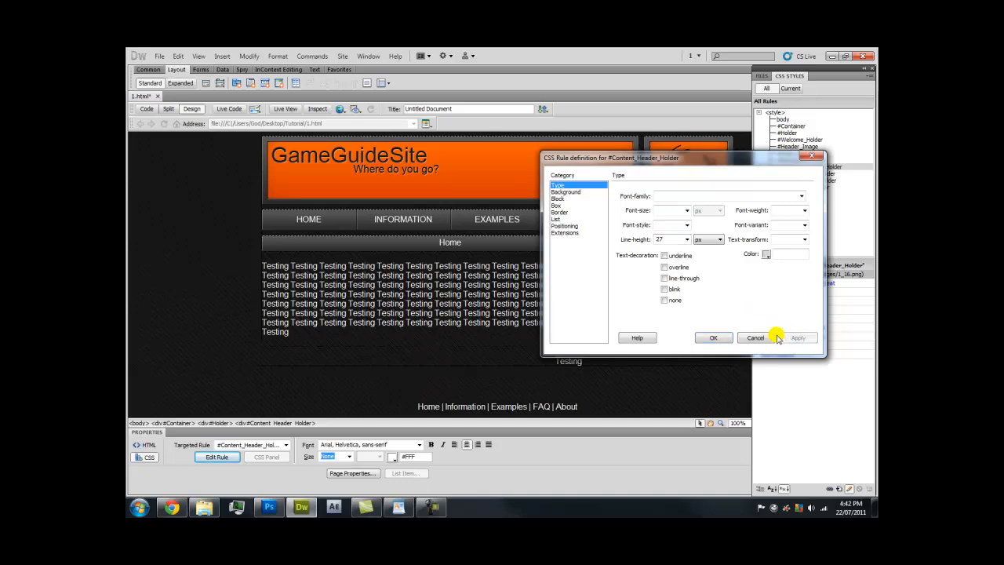
pyautogui.write('30')
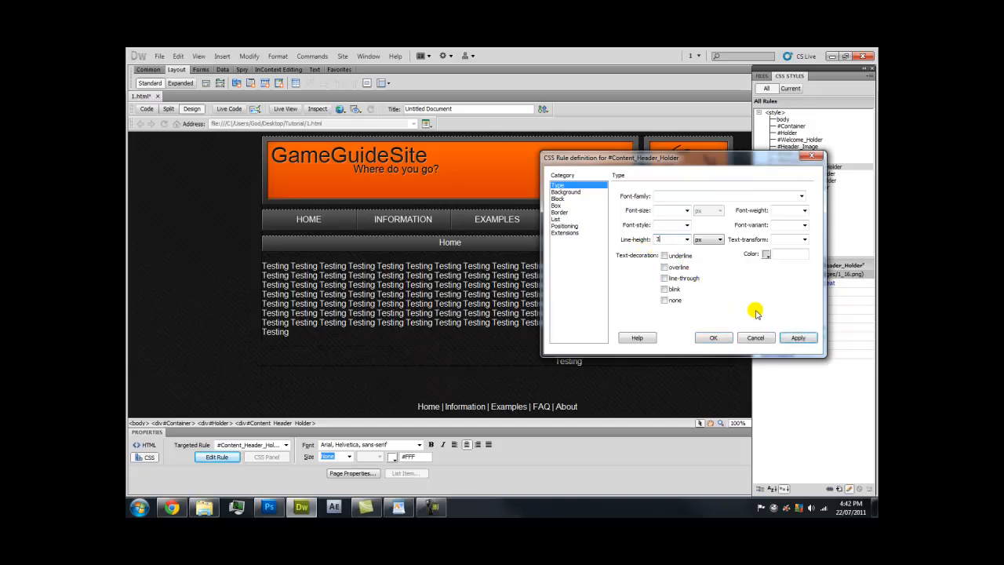
pyautogui.click(797, 338)
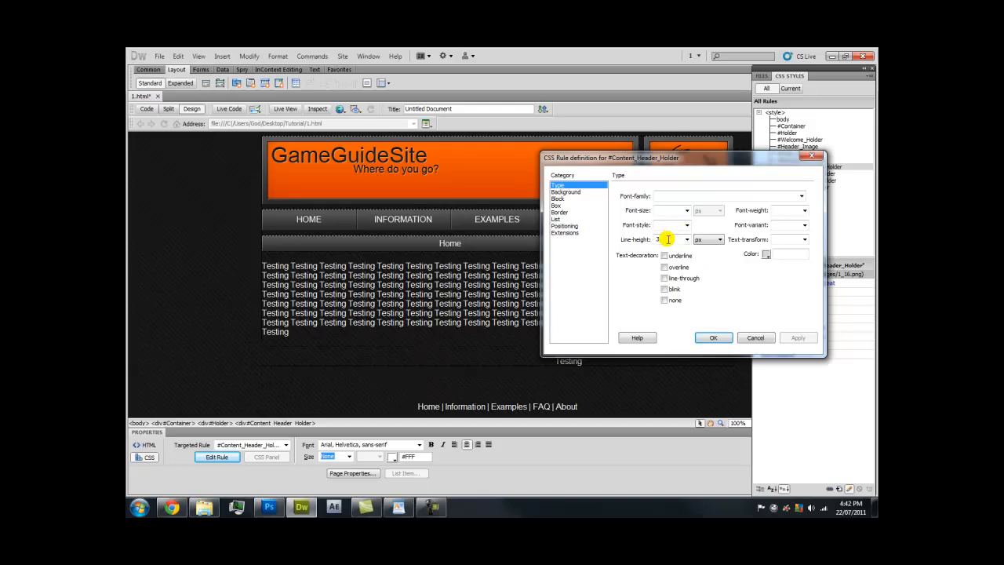
pyautogui.write('26')
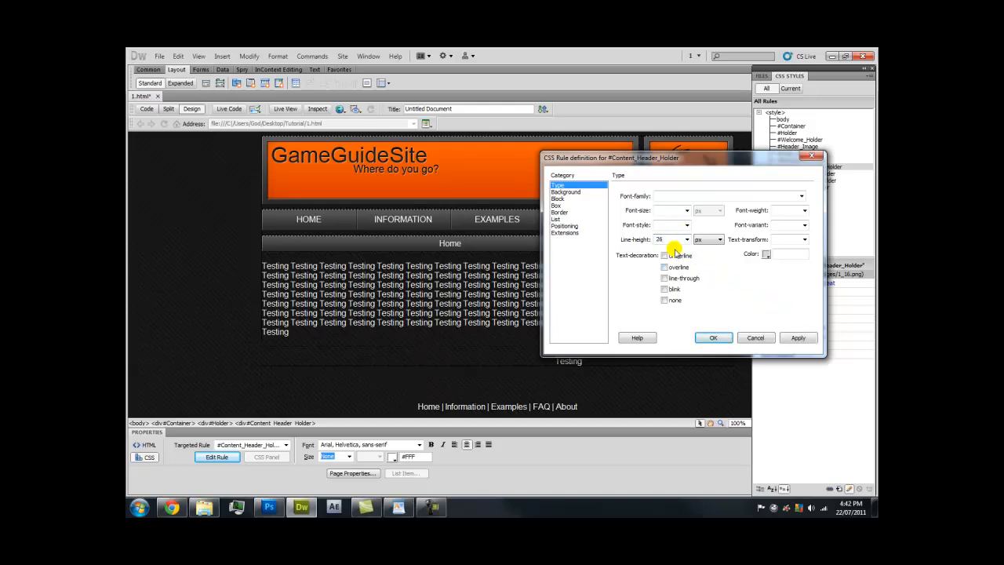
pyautogui.write('27')
pyautogui.click(790, 338)
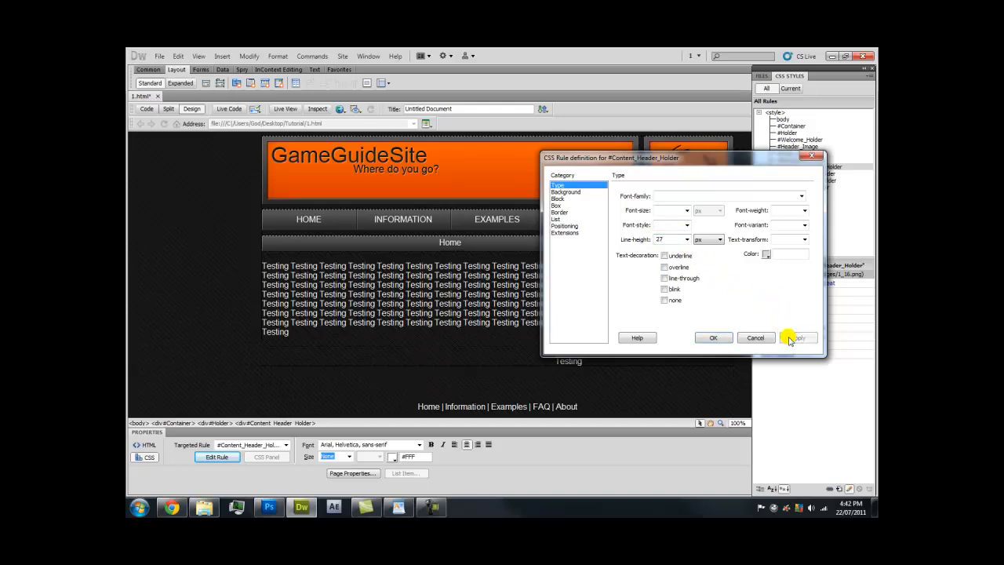
# Settle the #Content_Header_Holder line-height at 28px and close the rule
pyautogui.moveTo(678, 239); pyautogui.dragTo(650, 240)
pyautogui.write('27')
pyautogui.click(790, 339)
pyautogui.write('28')
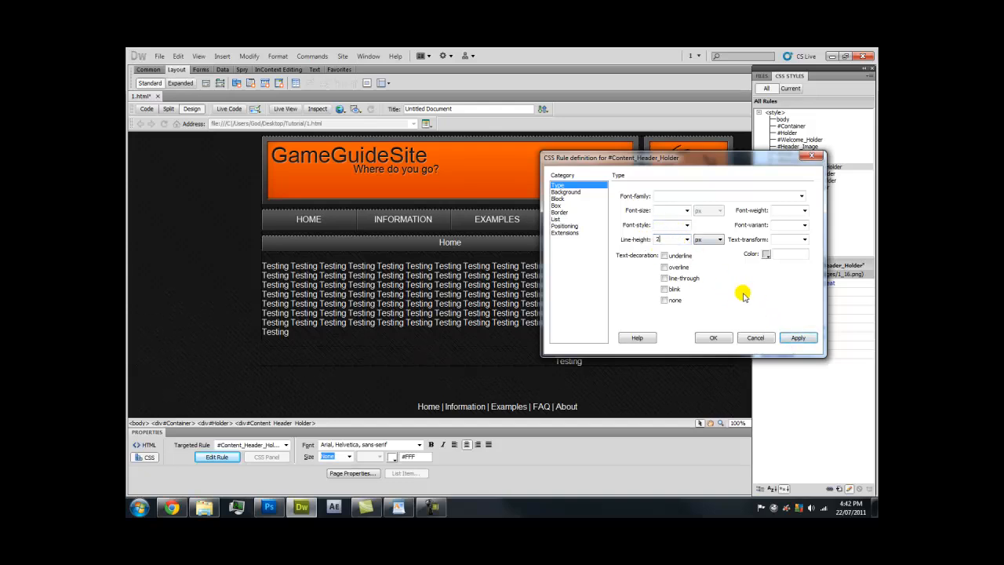
pyautogui.click(797, 338)
pyautogui.click(722, 337)
# Check the Home heading's vertical centring in the Chrome preview
pyautogui.press('F12')
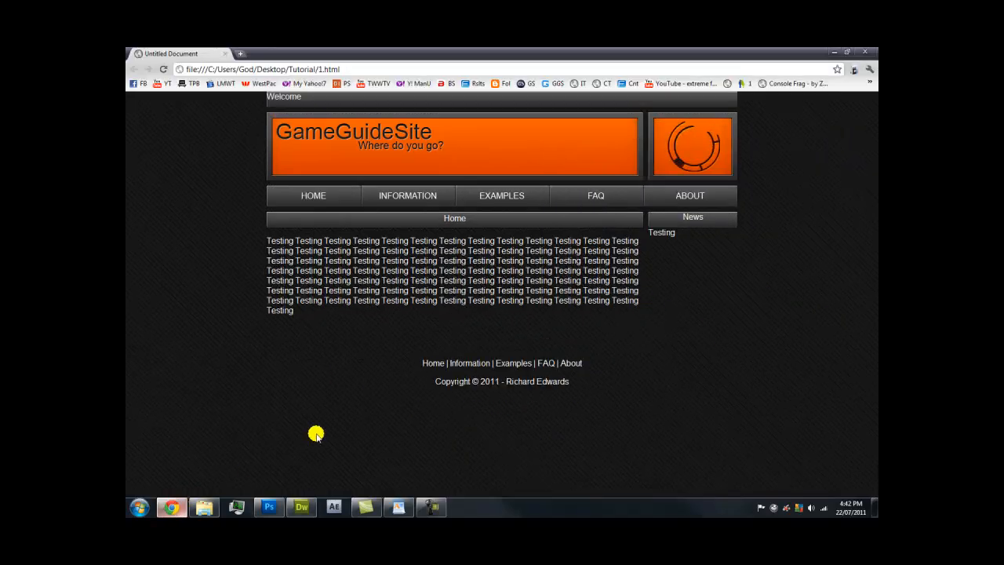
pyautogui.moveTo(457, 218); pyautogui.dragTo(473, 218)
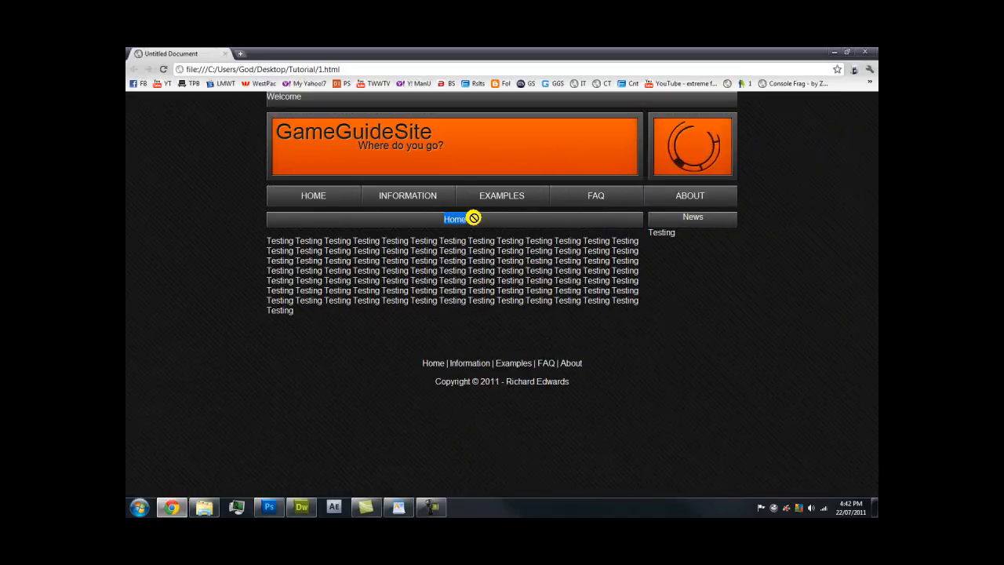
pyautogui.click(458, 218)
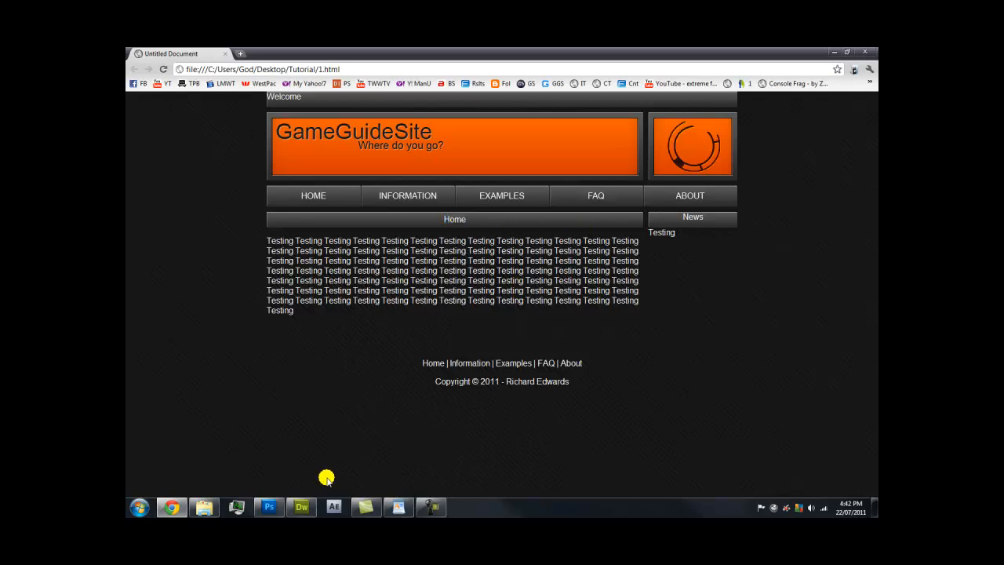
pyautogui.click(301, 506)
# Set the #News_Header_Holder line-height to 28px
pyautogui.click(697, 248)
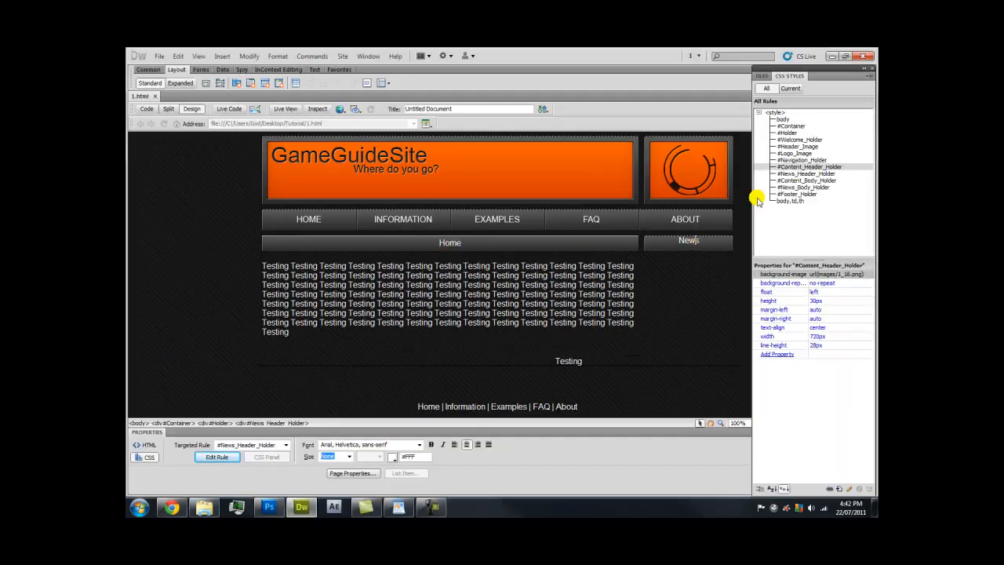
pyautogui.doubleClick(815, 172)
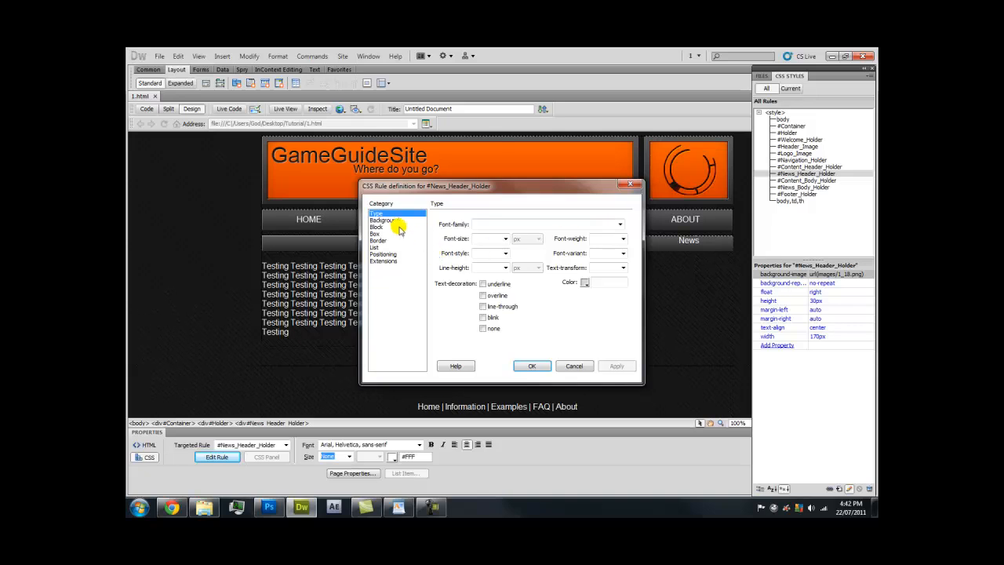
pyautogui.write('28')
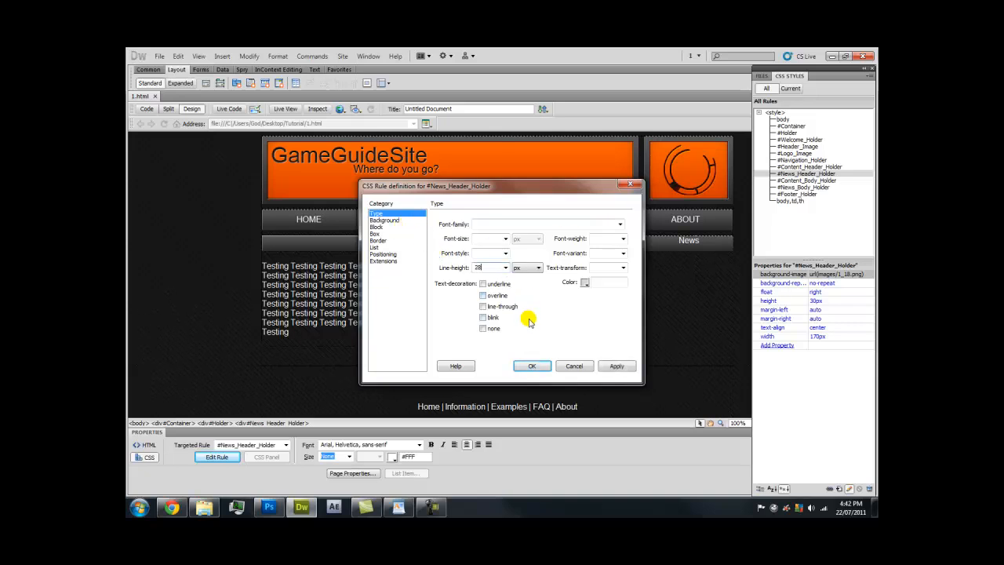
pyautogui.click(613, 367)
pyautogui.click(532, 366)
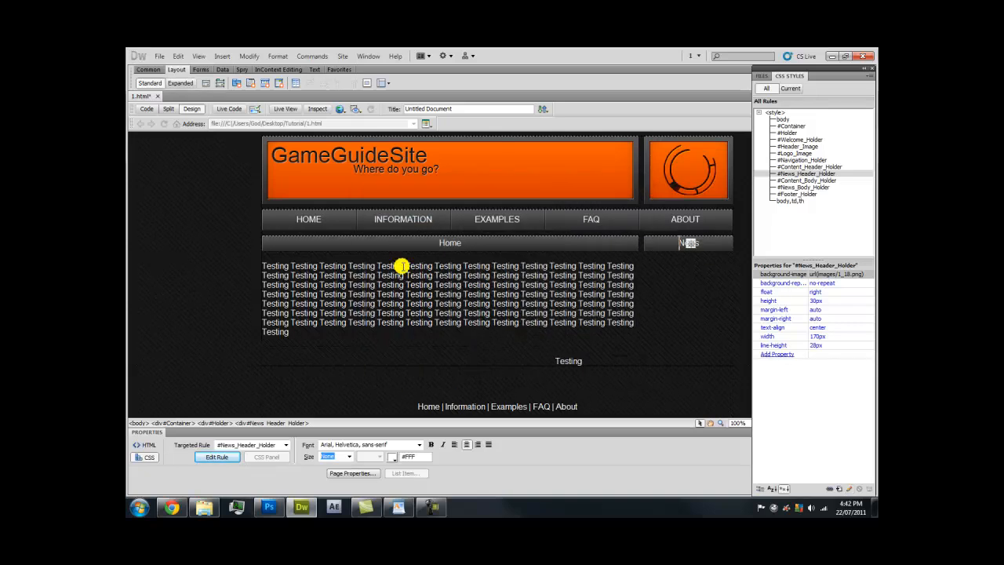
# Check the lowered News heading in the Chrome preview
pyautogui.scroll(1, 403, 240)
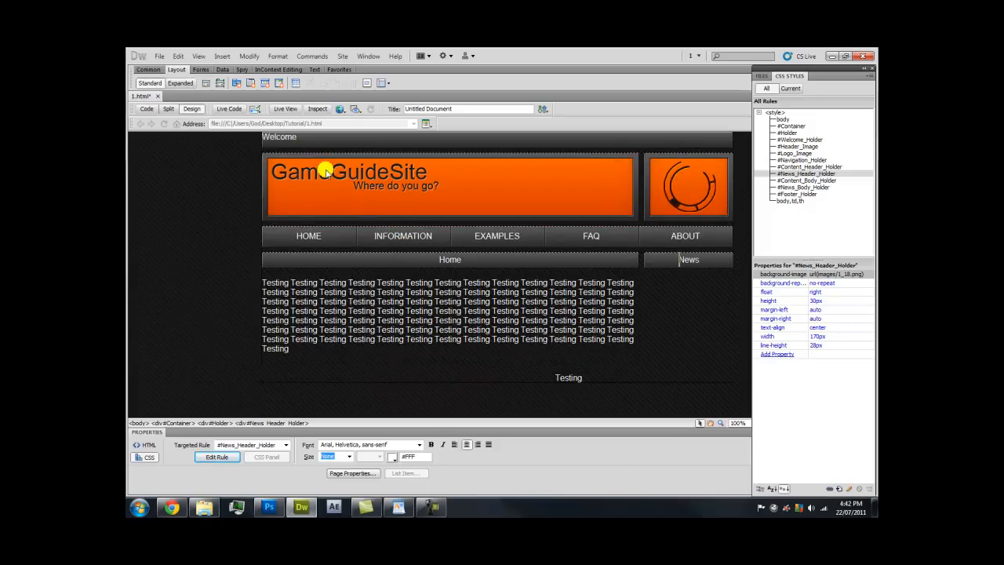
pyautogui.click(173, 506)
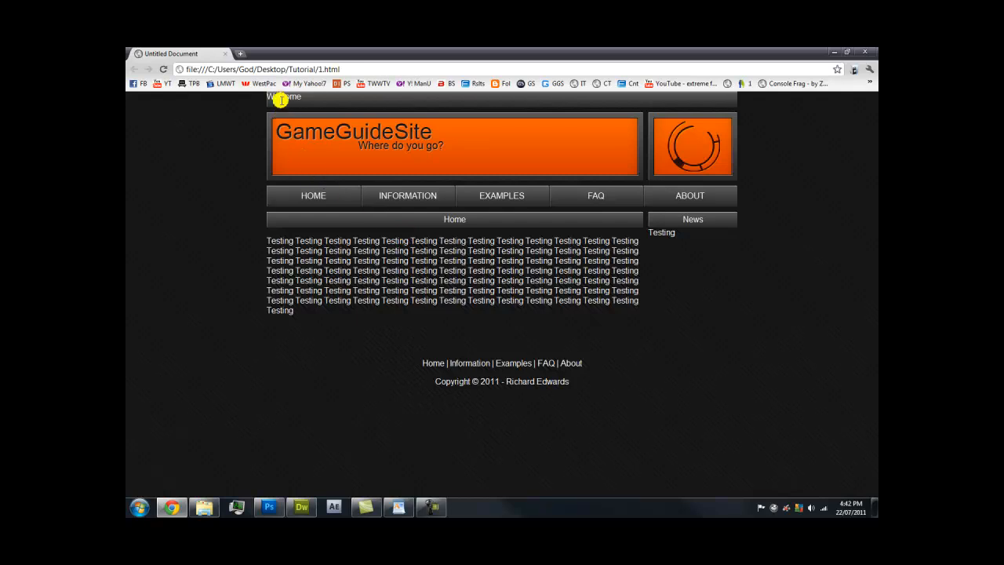
pyautogui.click(301, 506)
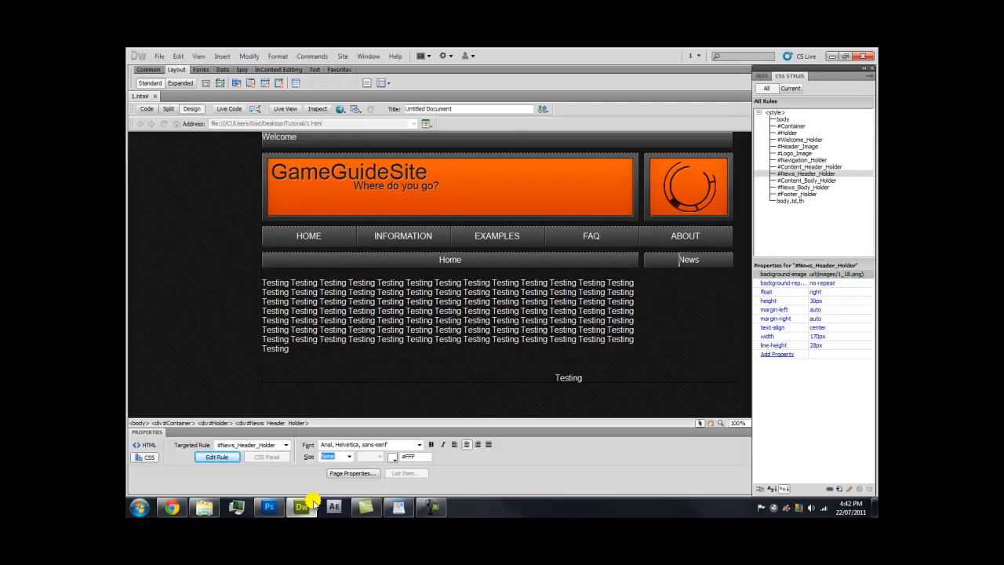
pyautogui.click(274, 138)
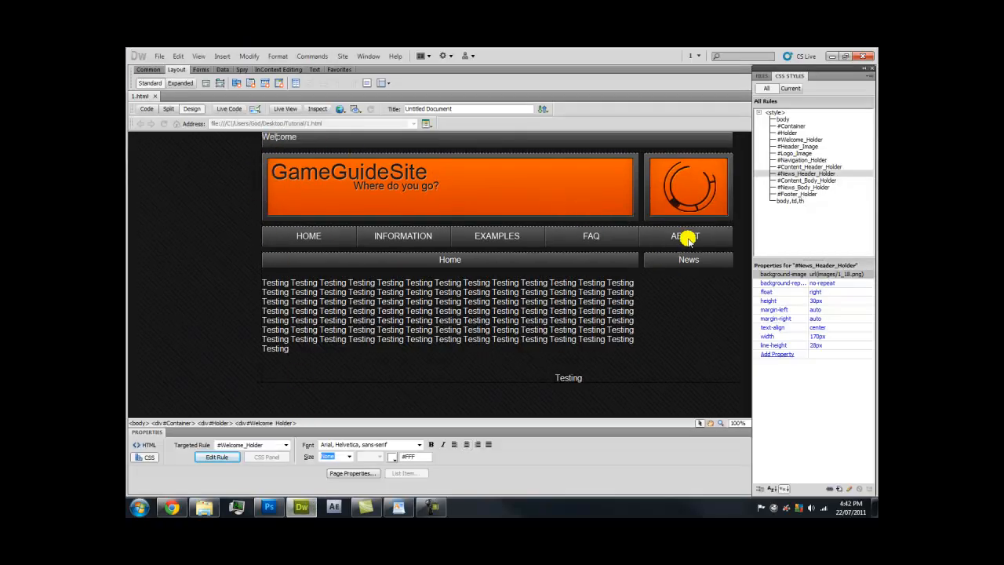
# Give the #Welcome_Holder rule a 28px line-height
pyautogui.click(837, 182)
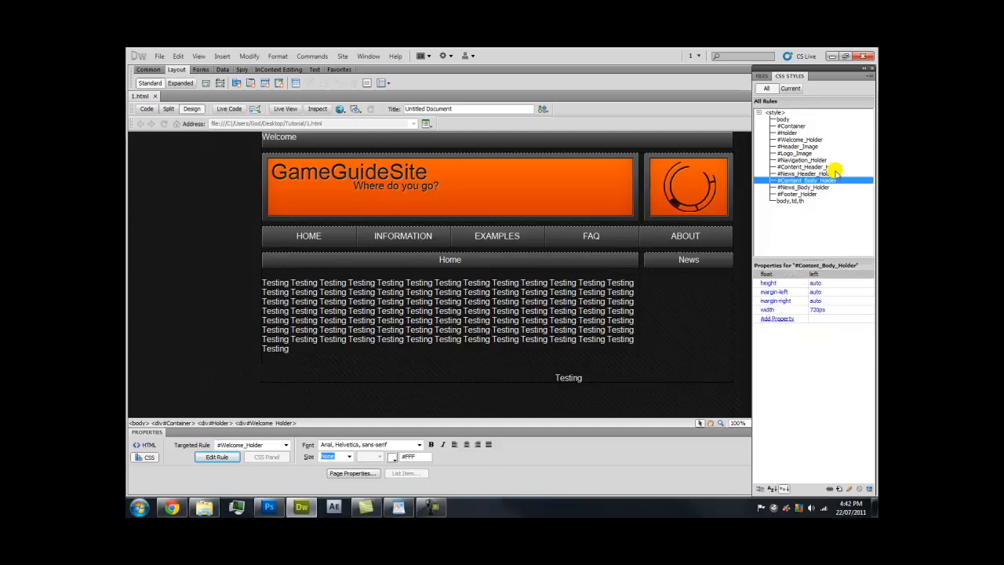
pyautogui.doubleClick(827, 140)
pyautogui.click(392, 240)
pyautogui.click(396, 233)
pyautogui.click(402, 213)
pyautogui.click(477, 268)
pyautogui.write('28')
pyautogui.click(615, 366)
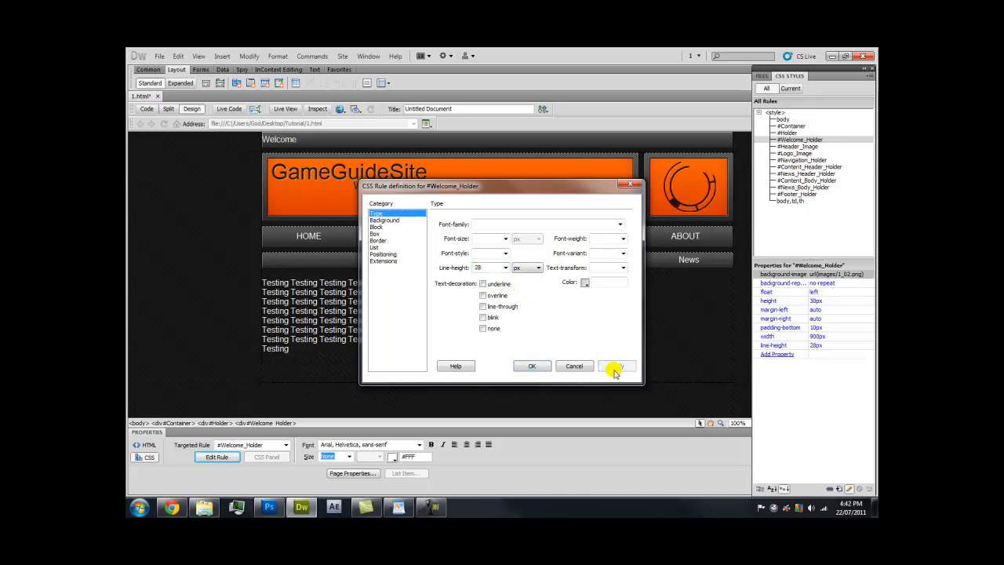
# Add 10px left padding and an 890px width to #Welcome_Holder, then preview in Chrome
pyautogui.click(383, 234)
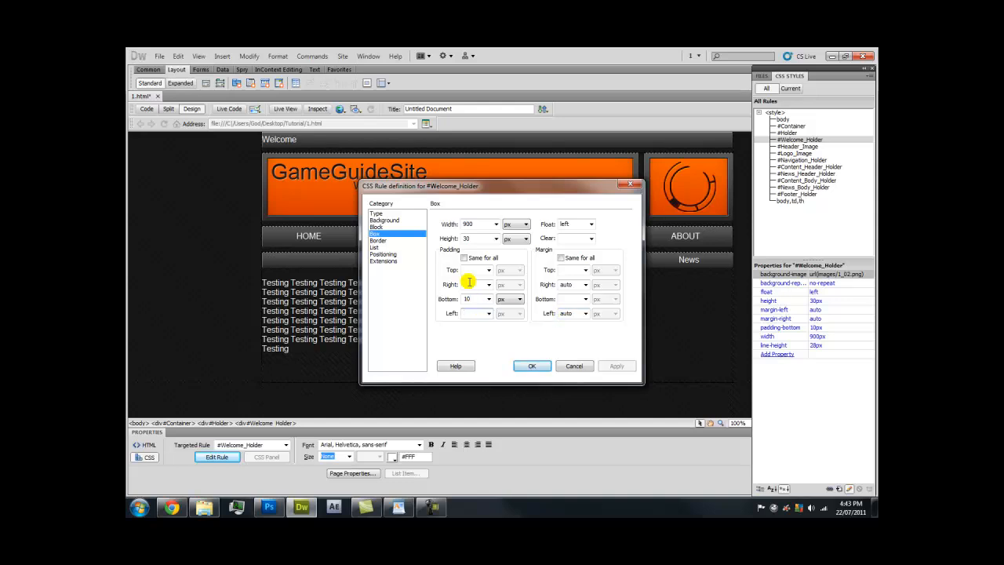
pyautogui.write('10')
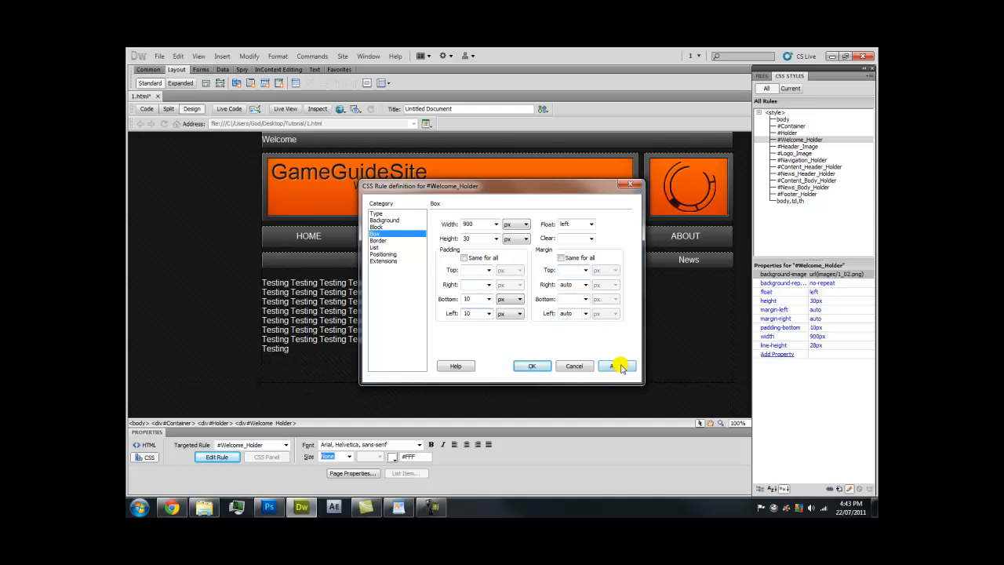
pyautogui.click(617, 365)
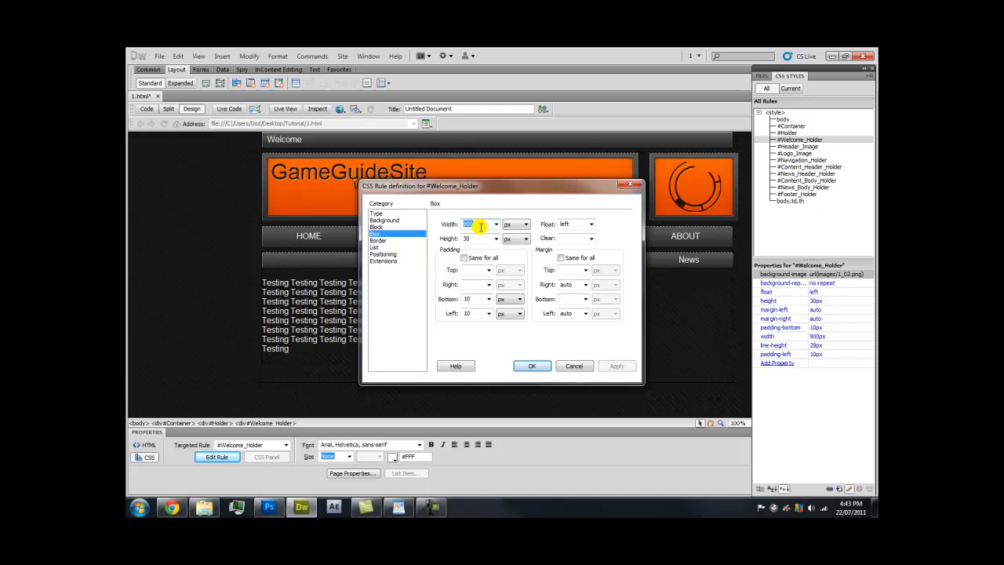
pyautogui.write('890')
pyautogui.click(616, 364)
pyautogui.click(535, 368)
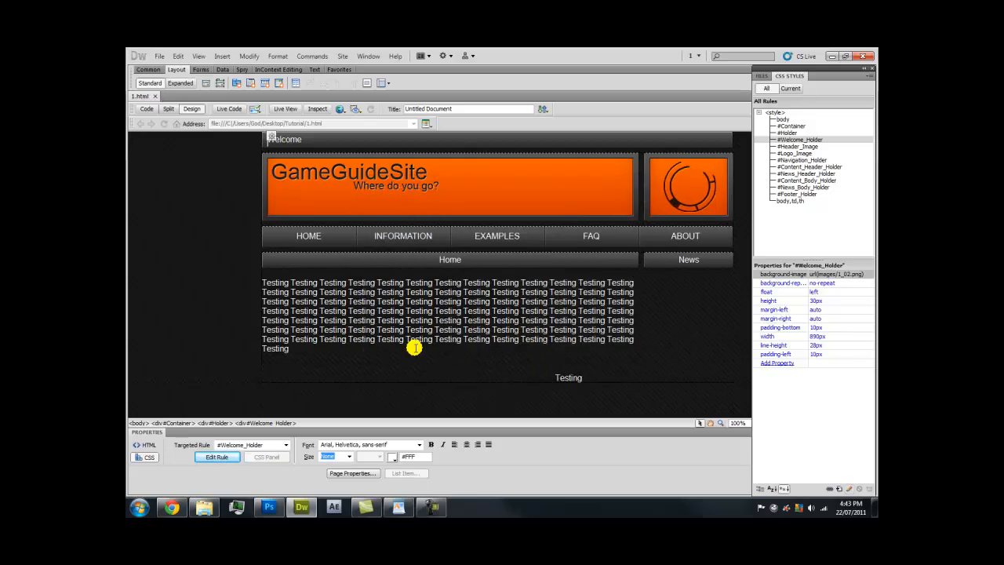
pyautogui.click(171, 507)
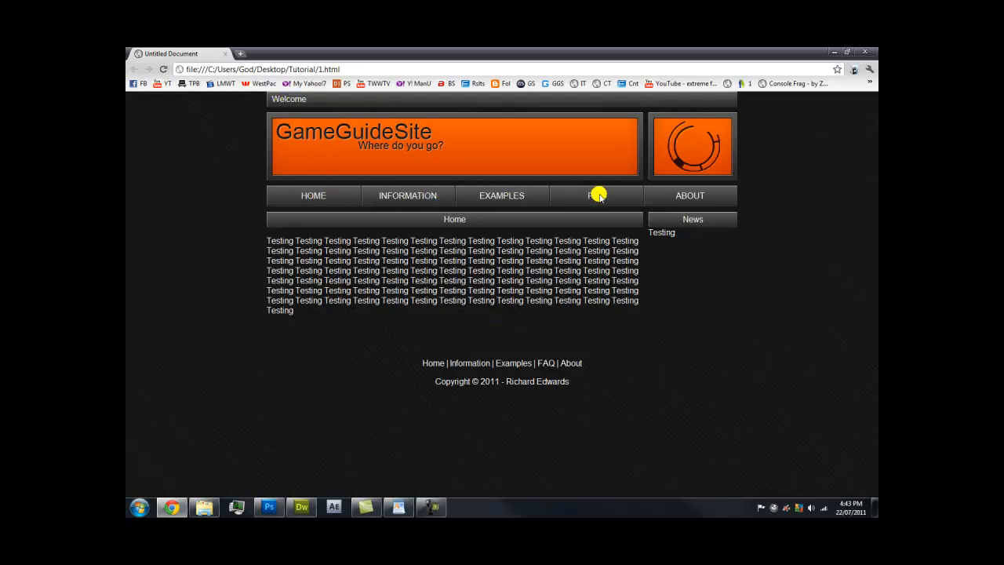
# Compare the Home and News heading alignment, then move the News Testing text down a line
pyautogui.moveTo(454, 218); pyautogui.dragTo(502, 219)
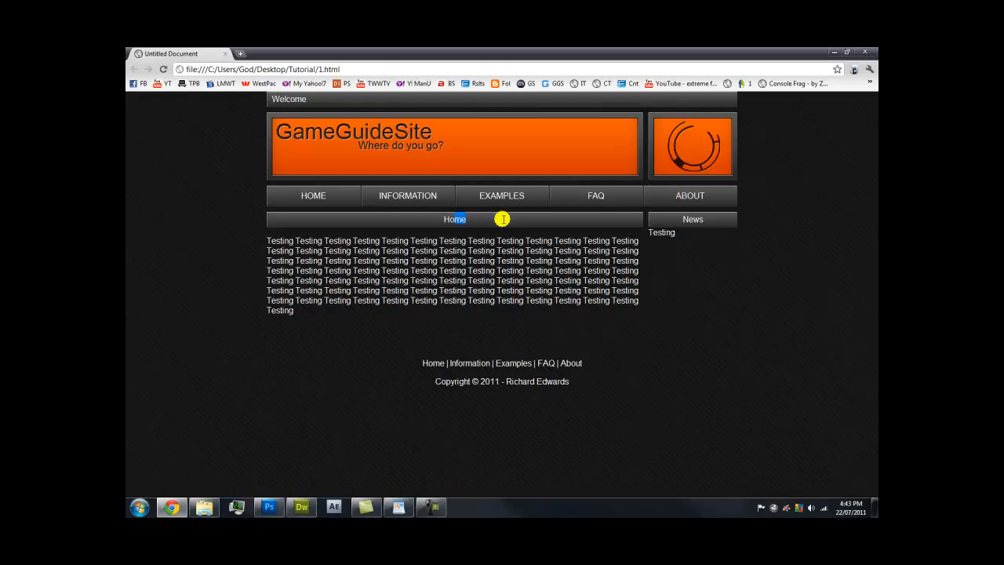
pyautogui.moveTo(679, 219); pyautogui.dragTo(721, 220)
pyautogui.moveTo(647, 232); pyautogui.dragTo(595, 233)
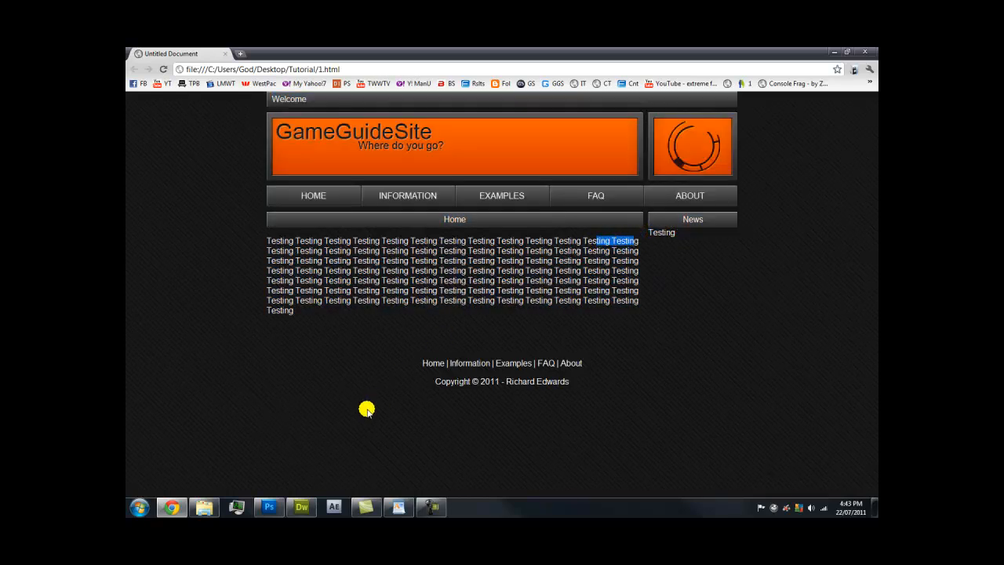
pyautogui.click(301, 507)
pyautogui.click(591, 379)
pyautogui.press('Return')
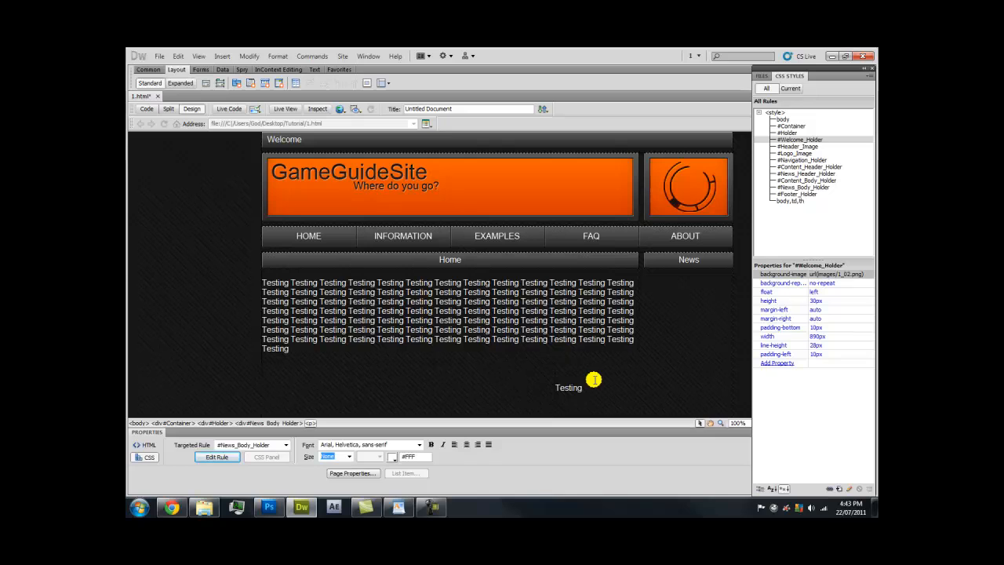
# Re-check the updated alignment in the Chrome preview and move the browser window aside
pyautogui.click(171, 506)
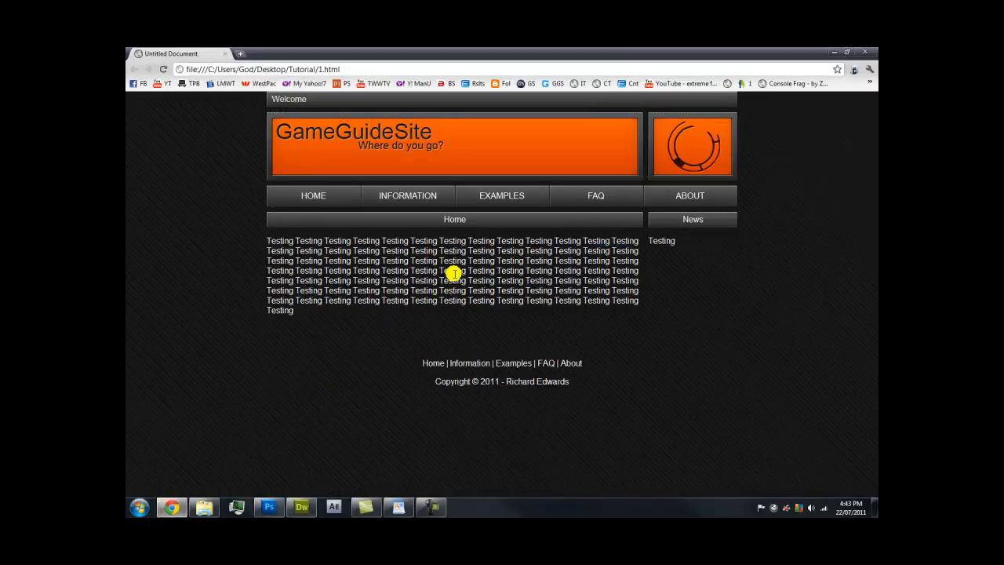
pyautogui.moveTo(675, 240); pyautogui.dragTo(625, 235)
pyautogui.click(633, 246)
pyautogui.click(302, 507)
pyautogui.moveTo(298, 349); pyautogui.dragTo(262, 288)
pyautogui.click(297, 300)
pyautogui.click(177, 505)
pyautogui.moveTo(385, 52); pyautogui.dragTo(127, 54)
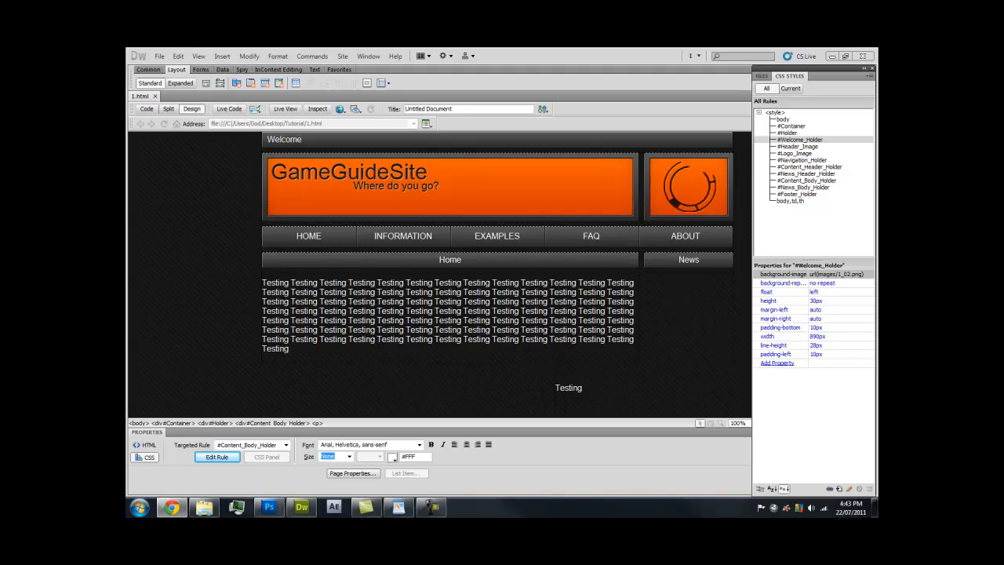
# Delete the Testing placeholder text from the main content and News columns
pyautogui.click(420, 301)
pyautogui.scroll(-1, 337, 323)
pyautogui.moveTo(314, 325); pyautogui.dragTo(265, 251)
pyautogui.press('Delete')
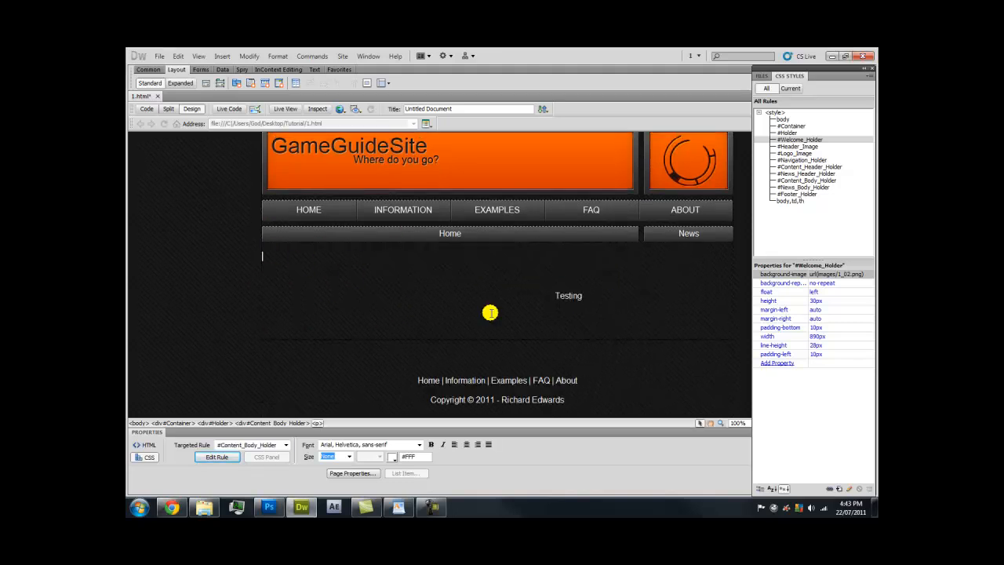
pyautogui.moveTo(584, 296); pyautogui.dragTo(561, 296)
pyautogui.press('Delete')
# Paste lorem ipsum filler text into the main content area and the News column
pyautogui.press('F12')
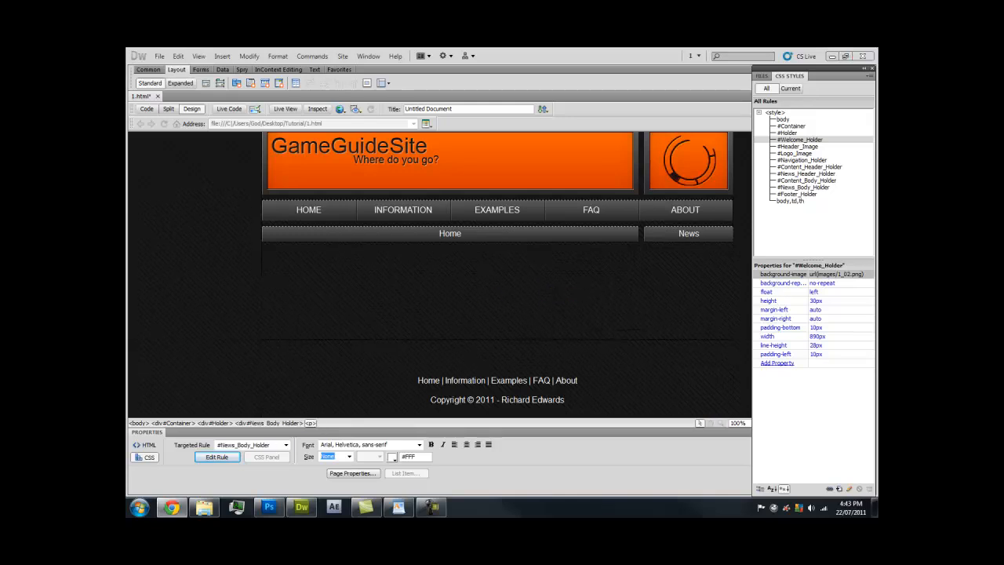
pyautogui.click(301, 262)
pyautogui.hotkey('ctrl', 'v')
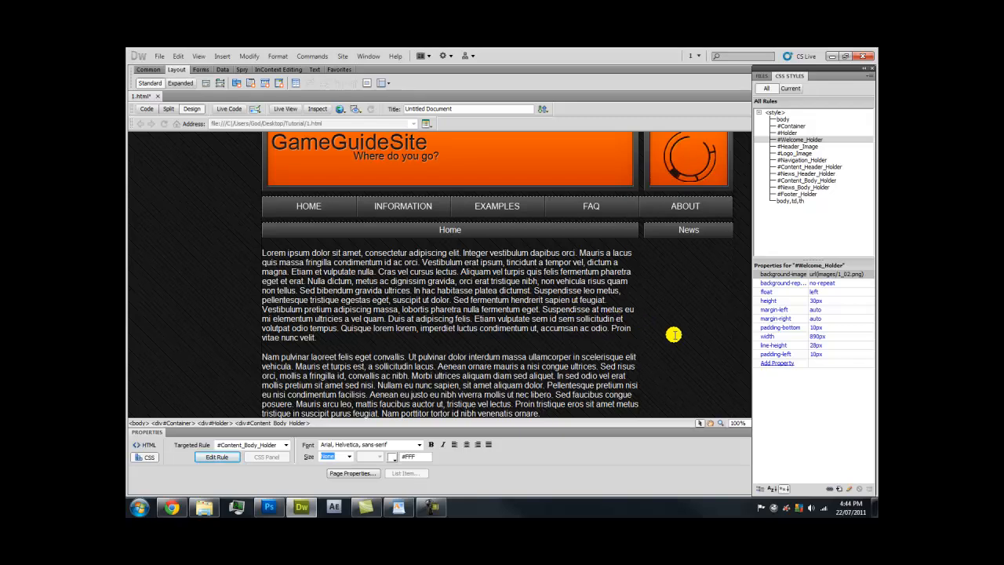
pyautogui.scroll(-3, 667, 294)
pyautogui.click(570, 274)
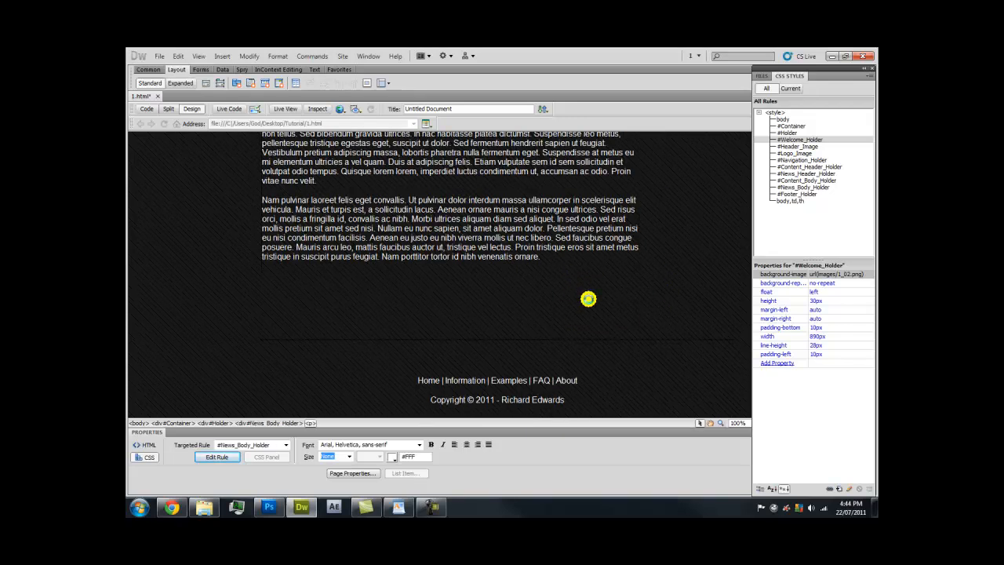
pyautogui.hotkey('ctrl', 'v')
# Trim the excess lorem text from the News column and save 1.html
pyautogui.click(175, 506)
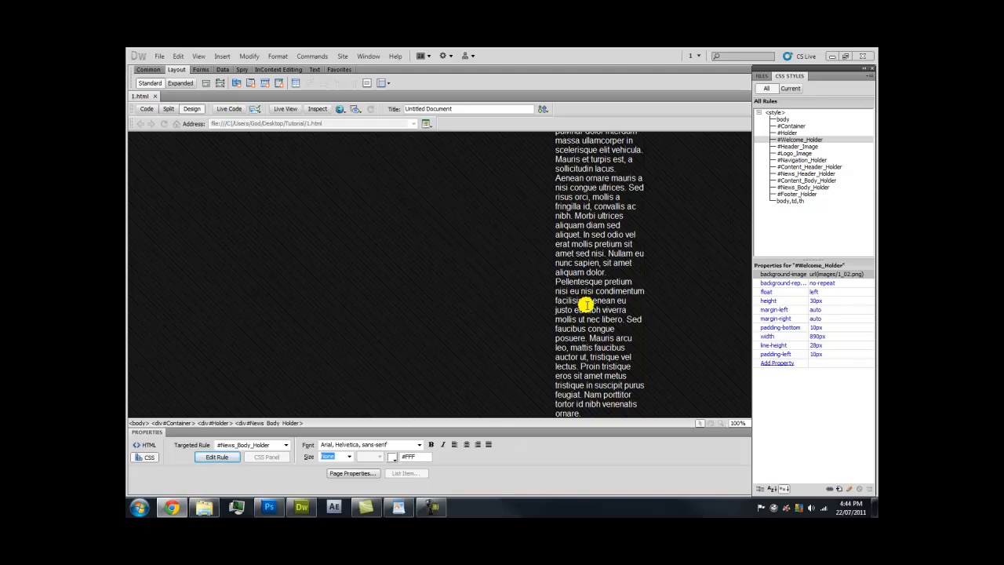
pyautogui.click(597, 399)
pyautogui.moveTo(590, 408); pyautogui.dragTo(556, 179)
pyautogui.press('Delete')
pyautogui.scroll(3, 473, 218)
pyautogui.click(277, 284)
pyautogui.hotkey('ctrl', 's')
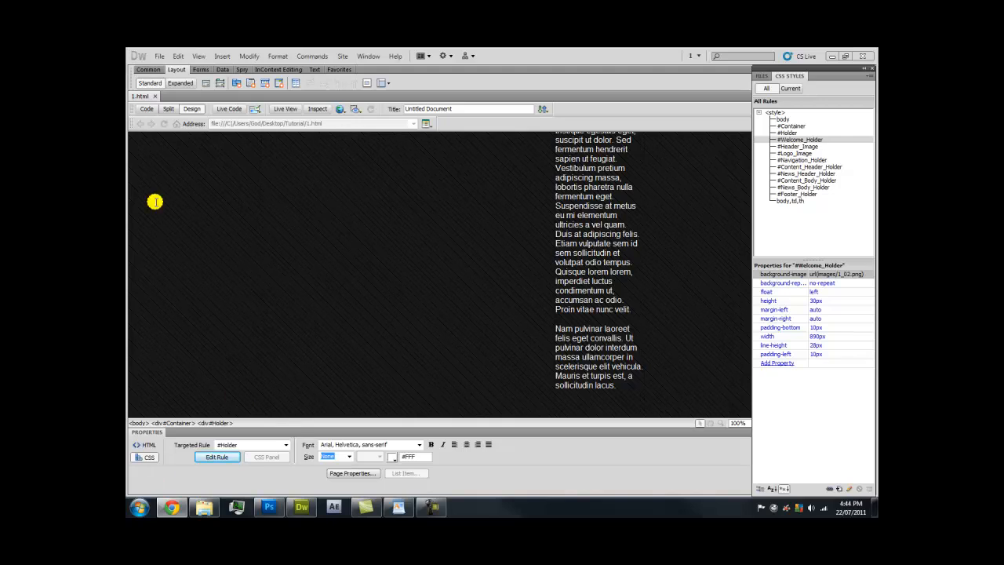
pyautogui.click(339, 109)
# Preview 1.html in Chrome and inspect the footer and News column lorem text
pyautogui.click(345, 124)
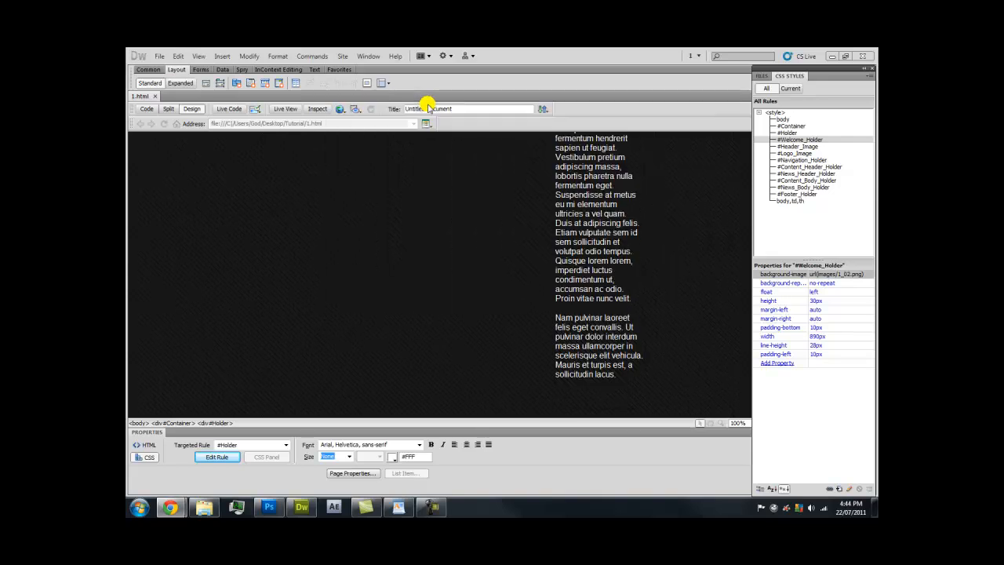
pyautogui.scroll(-10, 477, 212)
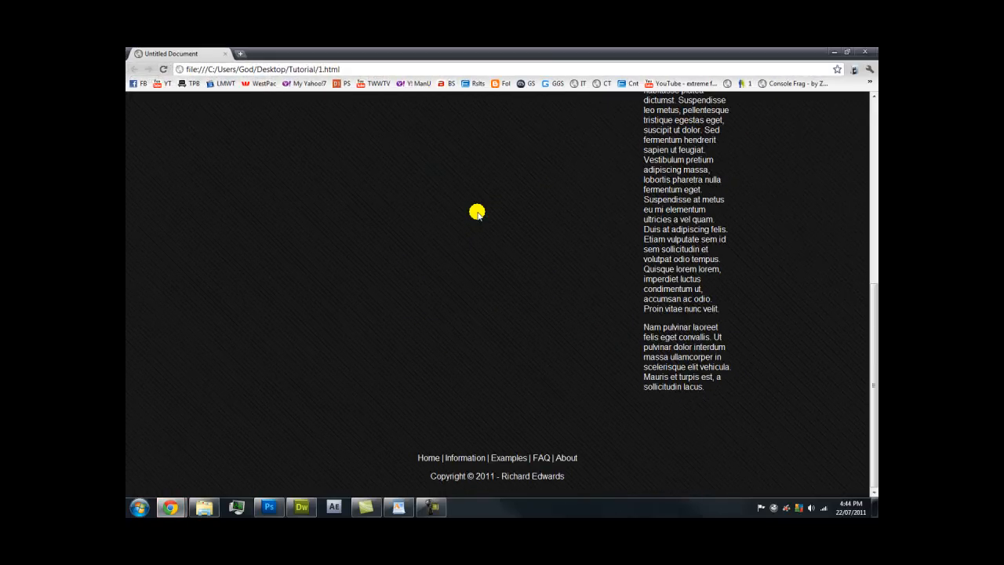
pyautogui.moveTo(417, 457); pyautogui.dragTo(607, 475)
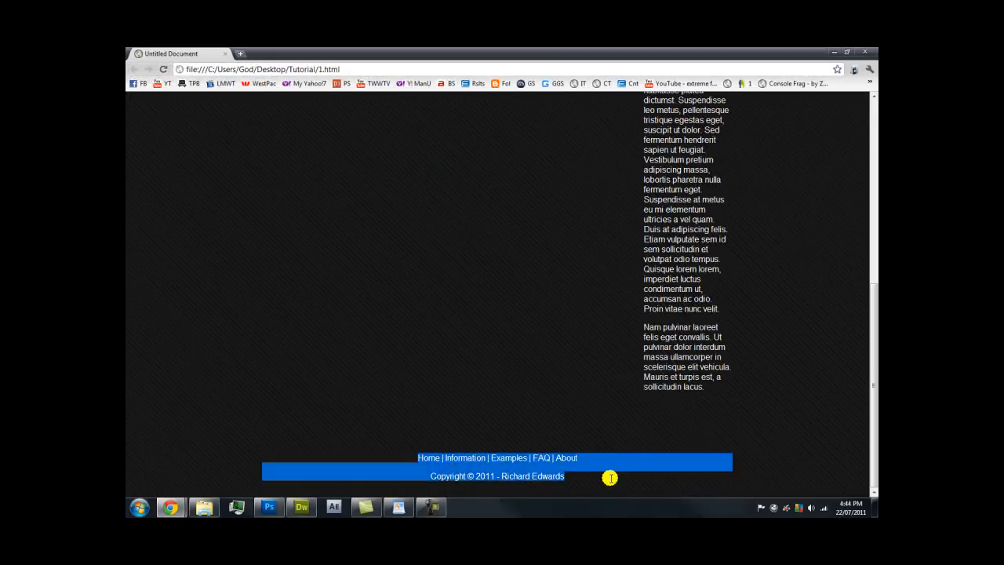
pyautogui.moveTo(664, 345); pyautogui.dragTo(659, 210)
pyautogui.click(659, 210)
pyautogui.moveTo(654, 436); pyautogui.dragTo(654, 299)
pyautogui.click(655, 299)
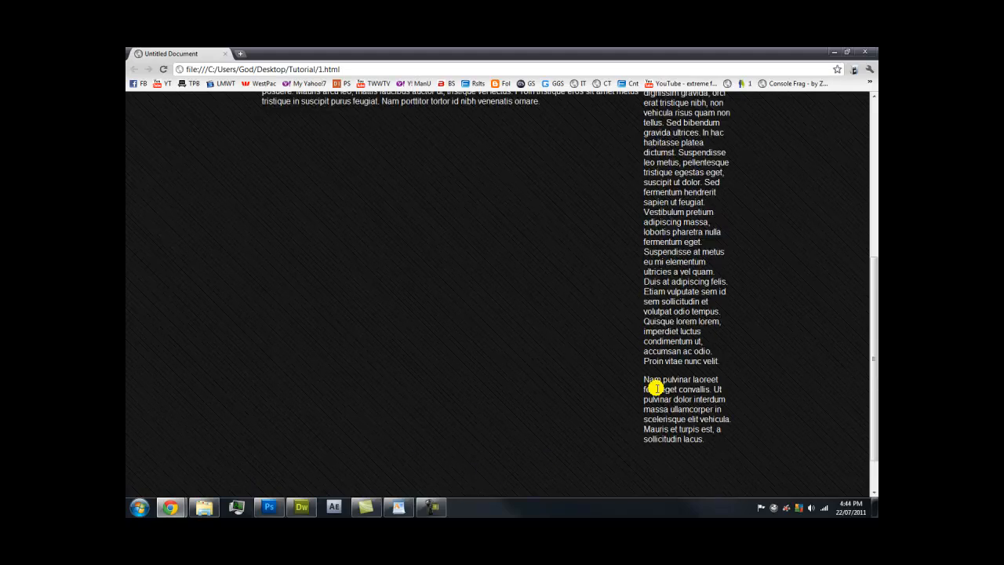
# Scroll through the preview, then switch to Tutorial.psd in Photoshop
pyautogui.scroll(7, 563, 474)
pyautogui.scroll(-6, 563, 475)
pyautogui.scroll(7, 563, 474)
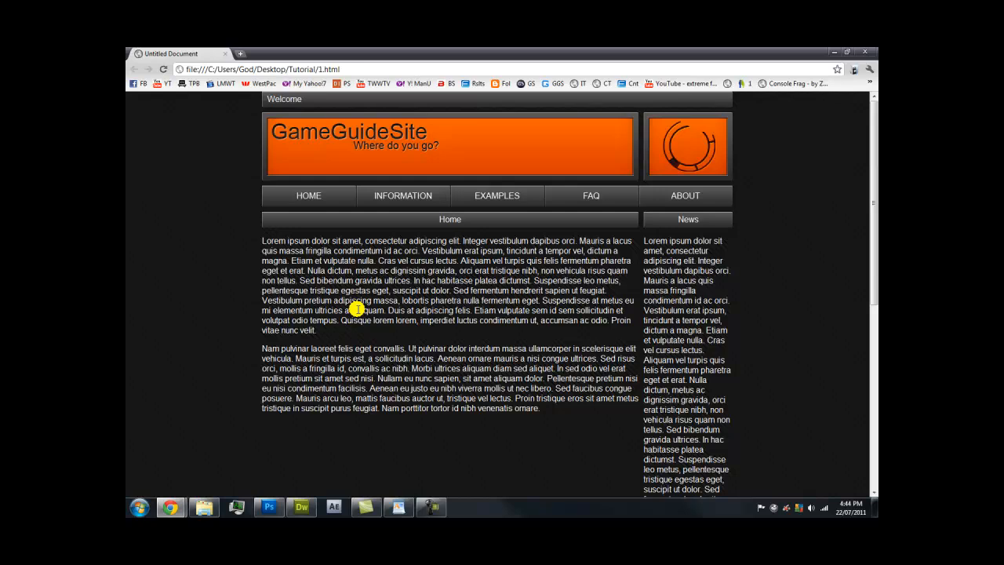
pyautogui.scroll(-6, 287, 266)
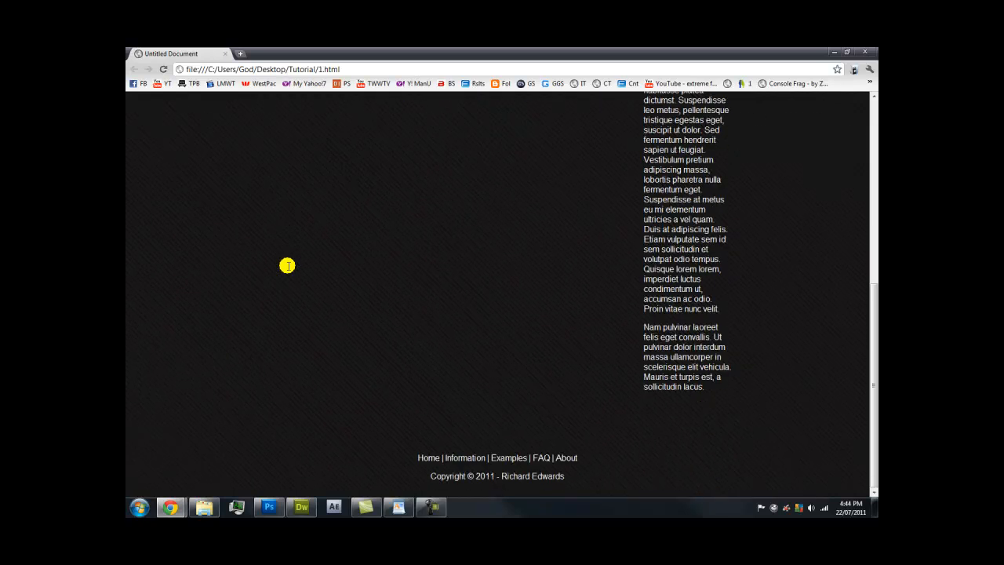
pyautogui.scroll(7, 285, 276)
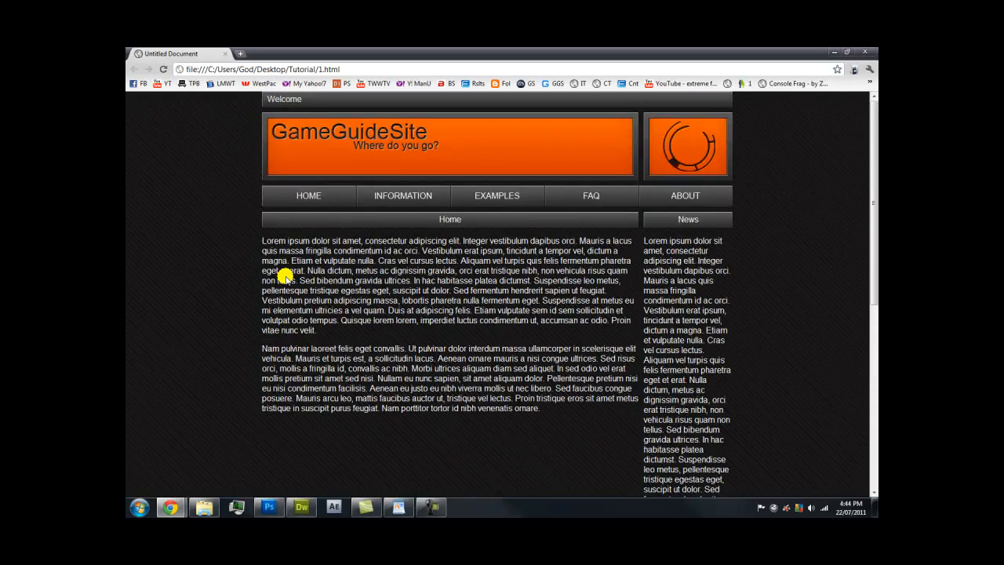
pyautogui.click(268, 507)
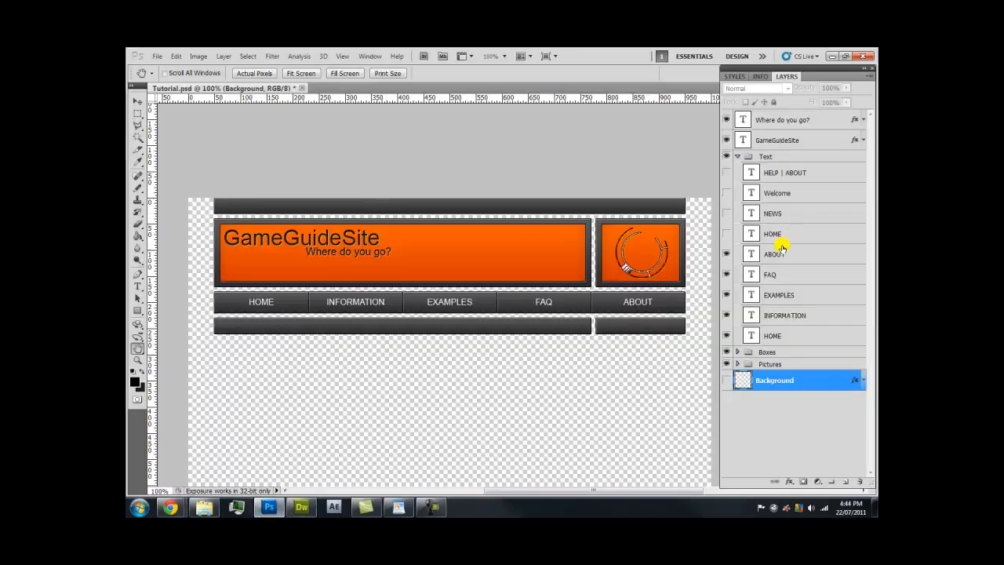
# Expand the Boxes group and locate the Navigation layer, zooming in on the HOME button
pyautogui.click(737, 352)
pyautogui.click(726, 393)
pyautogui.click(725, 394)
pyautogui.press('z')
pyautogui.moveTo(201, 320); pyautogui.dragTo(313, 262)
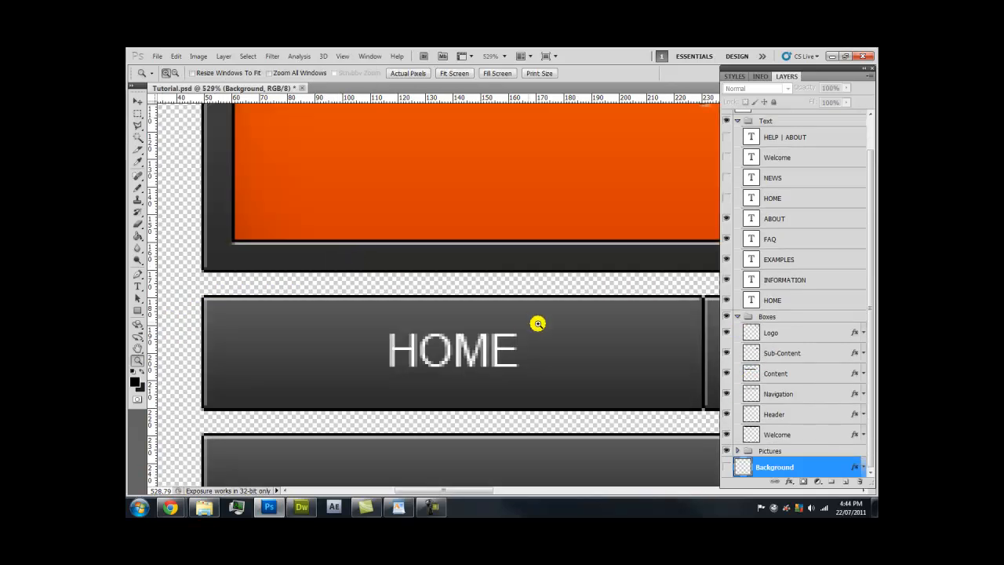
pyautogui.click(773, 396)
pyautogui.click(796, 373)
pyautogui.click(802, 354)
pyautogui.click(806, 333)
pyautogui.click(777, 392)
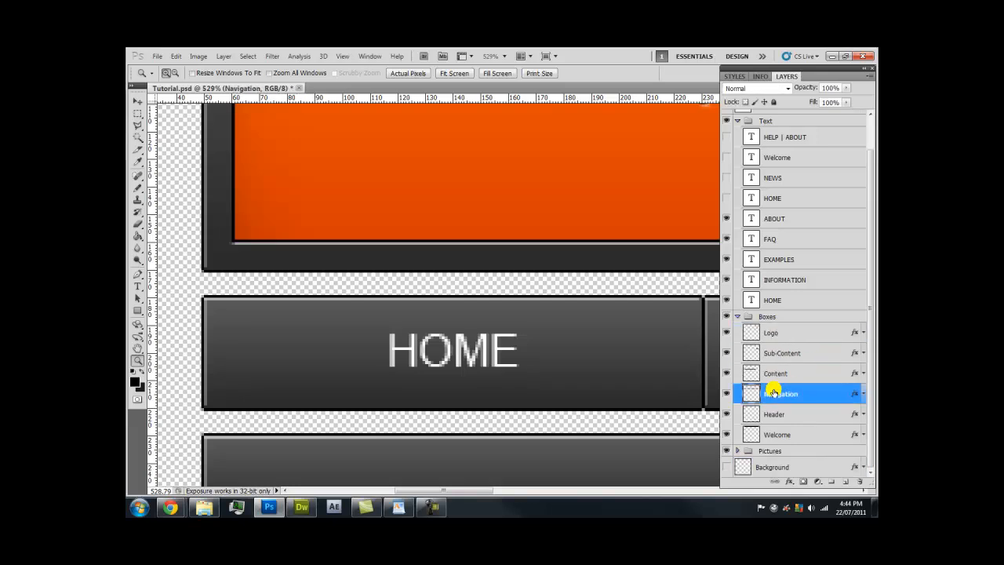
pyautogui.click(728, 394)
pyautogui.click(727, 394)
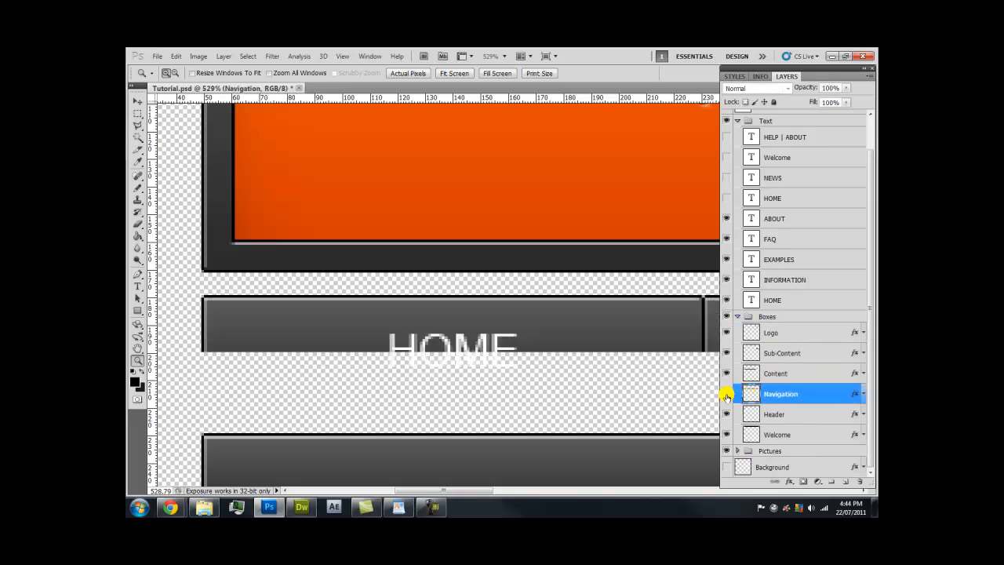
# Tick Reverse in the Navigation layer's Gradient Overlay and apply the style
pyautogui.doubleClick(818, 394)
pyautogui.moveTo(645, 138); pyautogui.dragTo(663, 73)
pyautogui.click(558, 225)
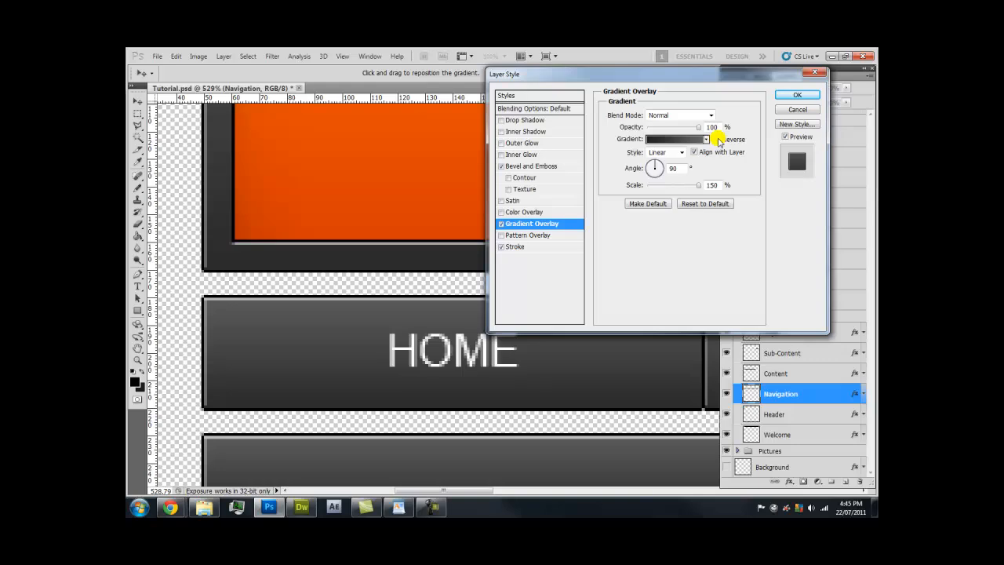
pyautogui.click(718, 140)
pyautogui.click(794, 95)
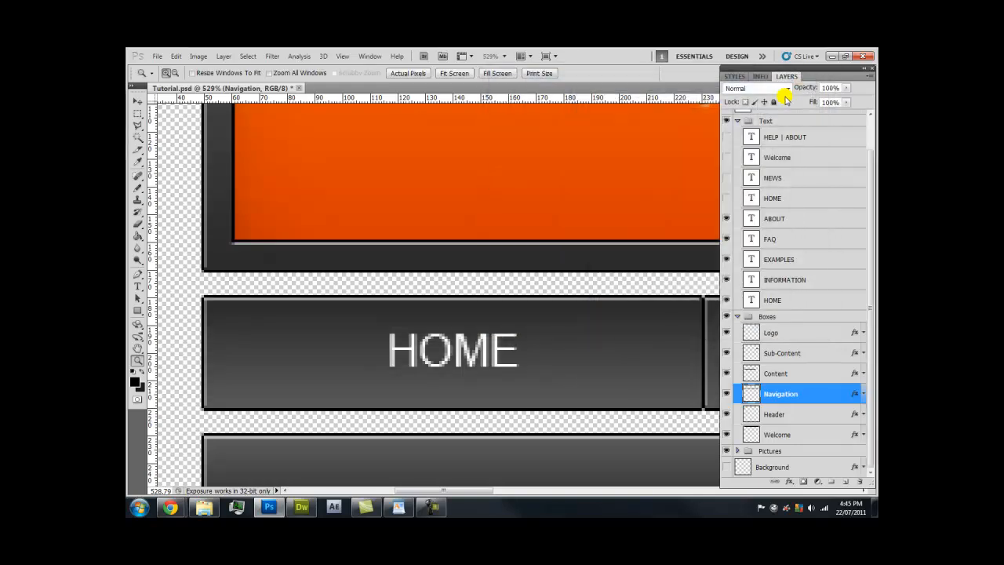
pyautogui.click(160, 56)
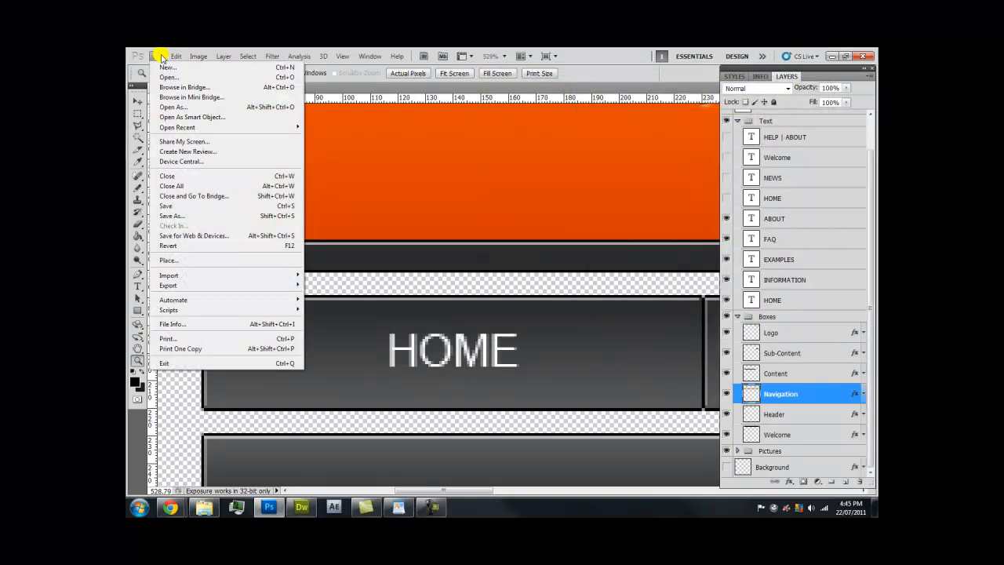
# Export the HOME, INFORMATION, EXAMPLES, FAQ and ABOUT slices via Save for Web as 'rollover' images
pyautogui.click(230, 234)
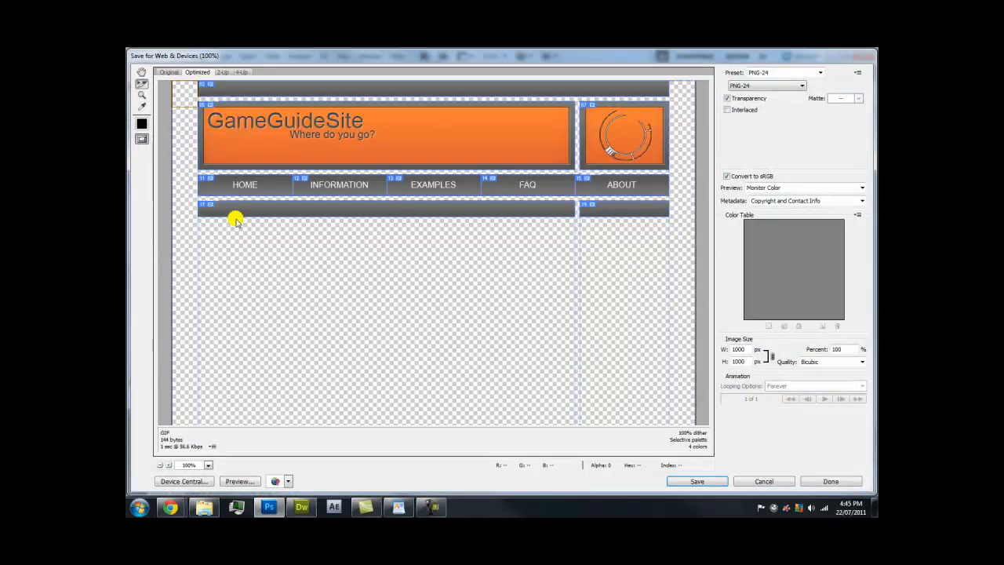
pyautogui.click(168, 71)
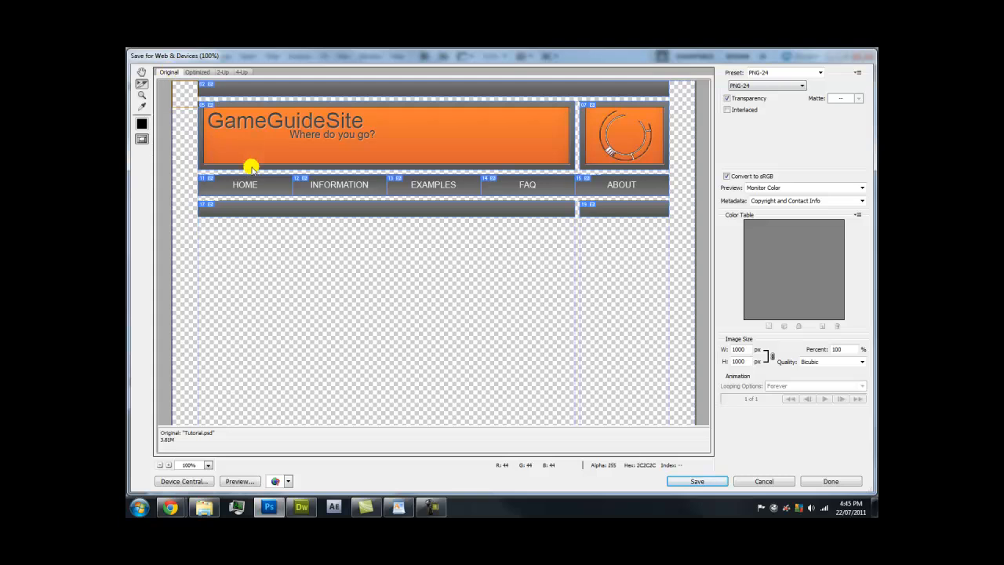
pyautogui.click(259, 182)
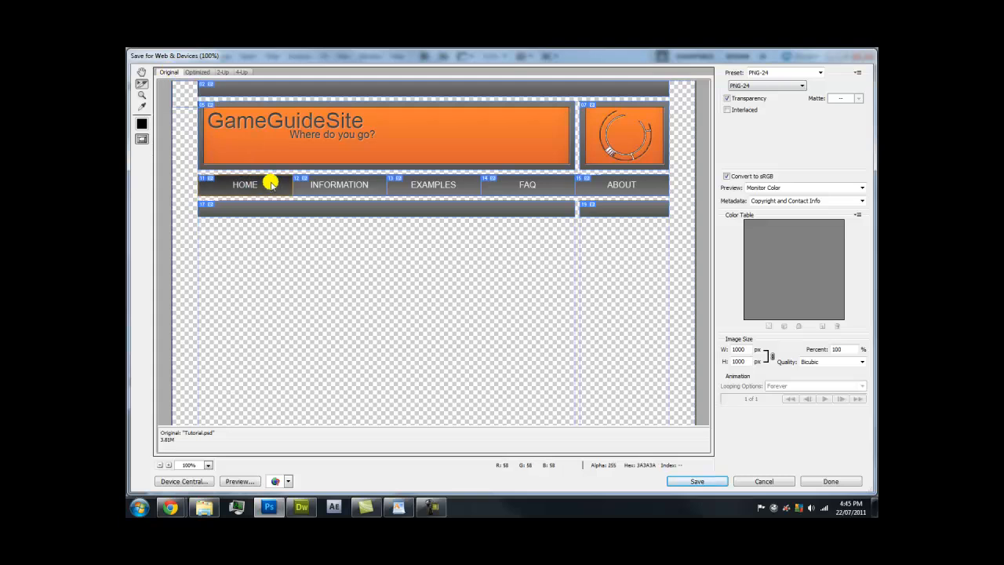
pyautogui.keyDown('shift'); pyautogui.click(330, 189); pyautogui.keyUp('shift')
pyautogui.keyDown('shift'); pyautogui.click(444, 184); pyautogui.keyUp('shift')
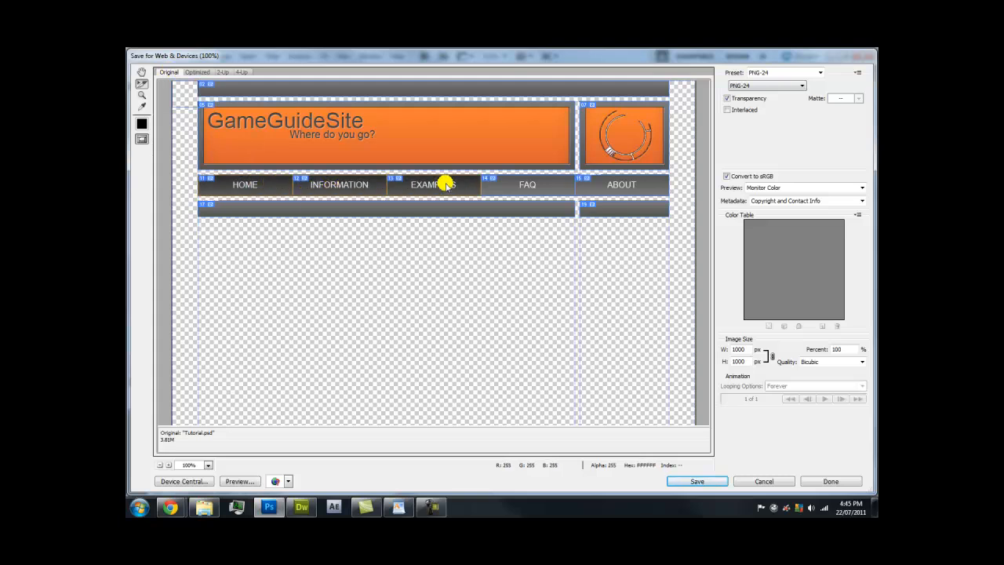
pyautogui.keyDown('shift'); pyautogui.click(552, 184); pyautogui.keyUp('shift')
pyautogui.keyDown('shift'); pyautogui.click(633, 189); pyautogui.keyUp('shift')
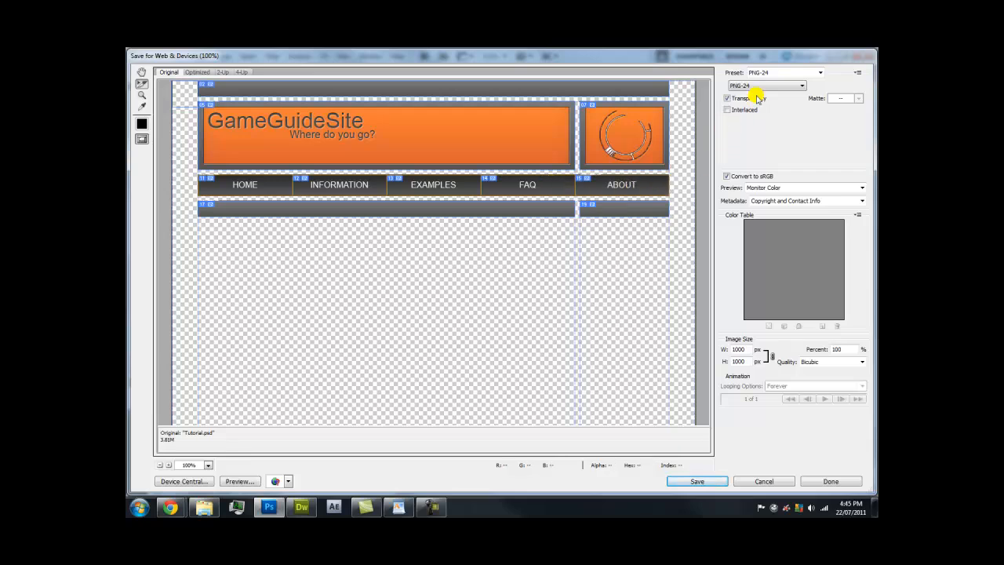
pyautogui.click(706, 482)
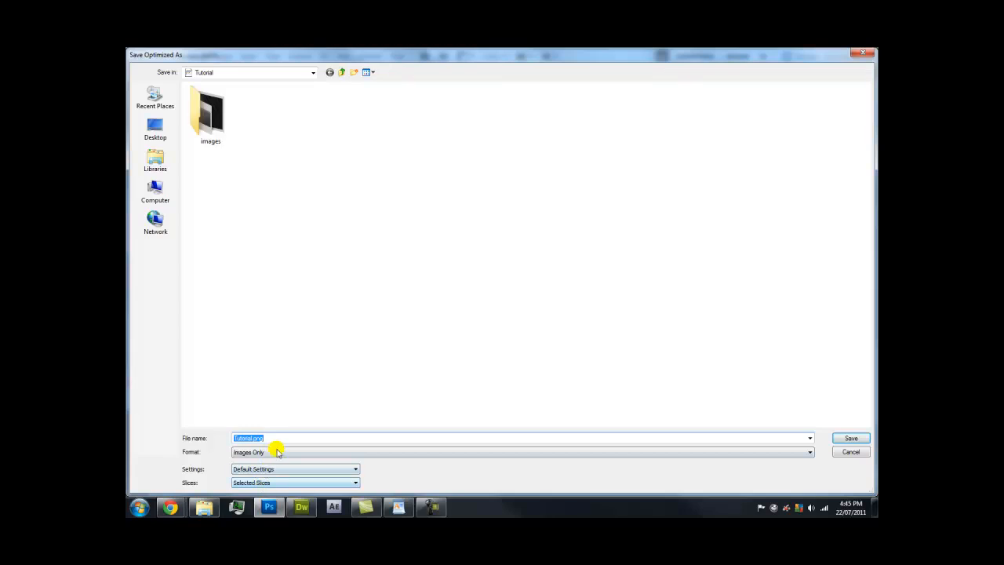
pyautogui.write('rollover')
pyautogui.click(851, 438)
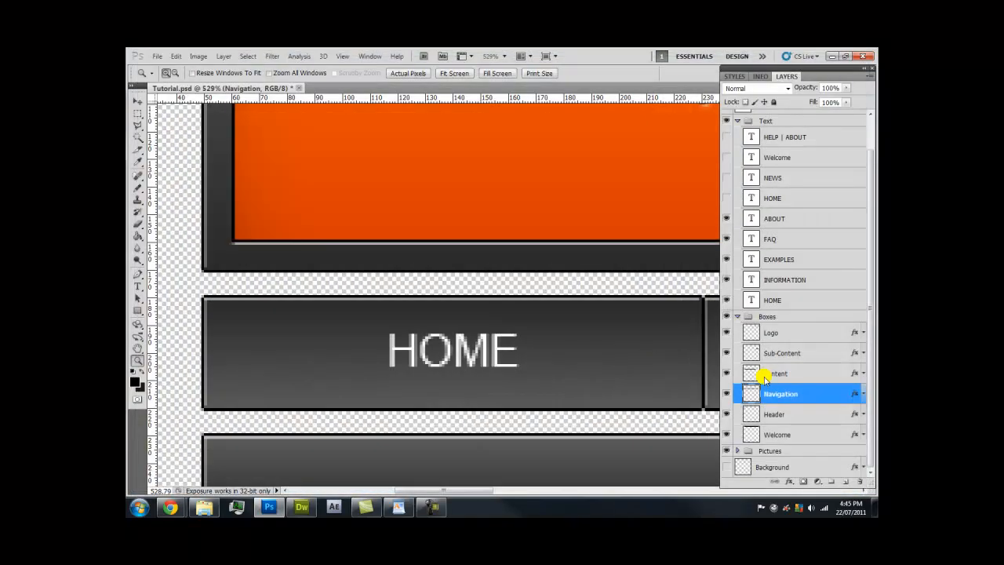
pyautogui.click(302, 508)
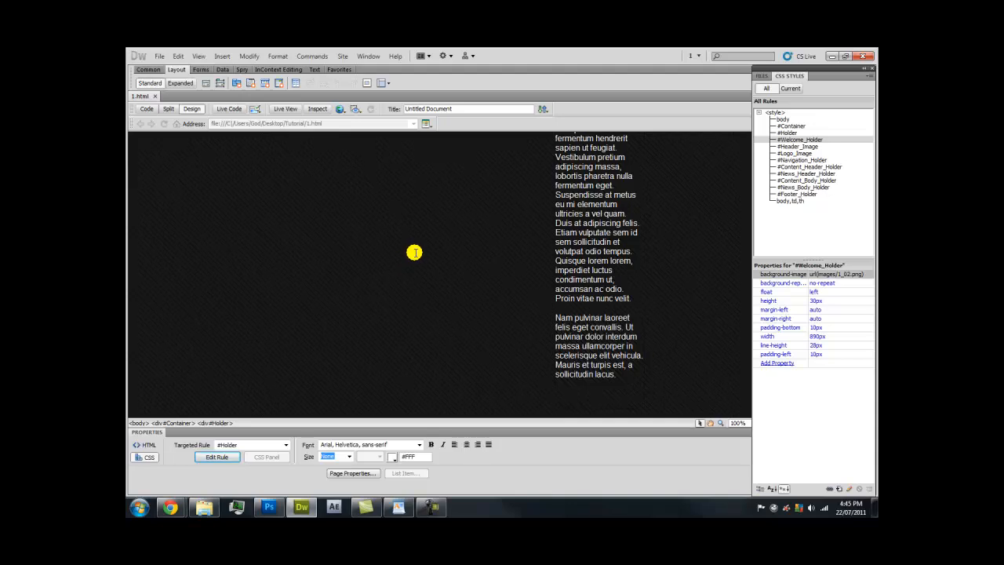
# Select the HOME navigation image and begin inserting a Rollover Image
pyautogui.scroll(-3, 443, 235)
pyautogui.scroll(3, 473, 217)
pyautogui.scroll(-3, 463, 235)
pyautogui.scroll(1, 388, 314)
pyautogui.scroll(10, 394, 303)
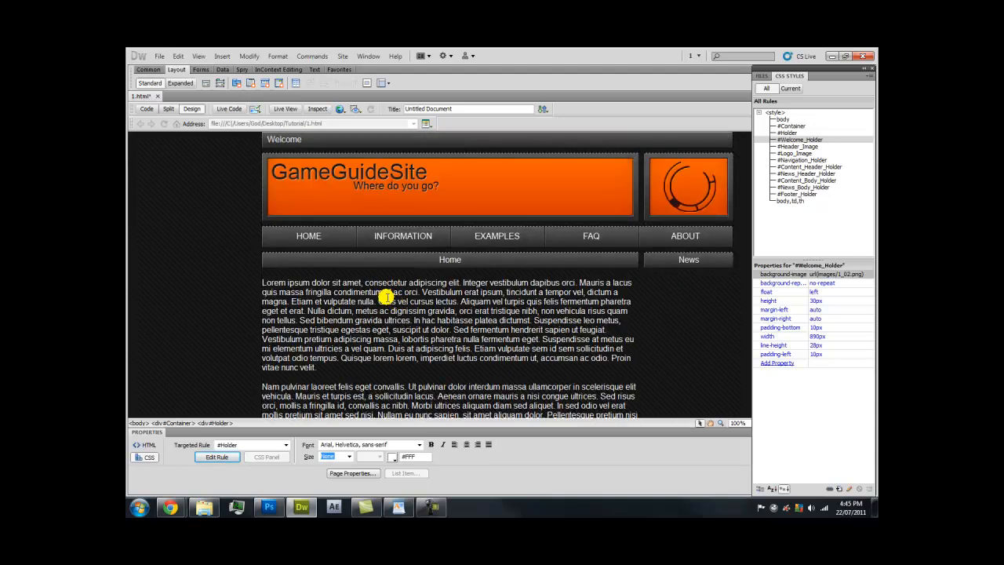
pyautogui.click(311, 236)
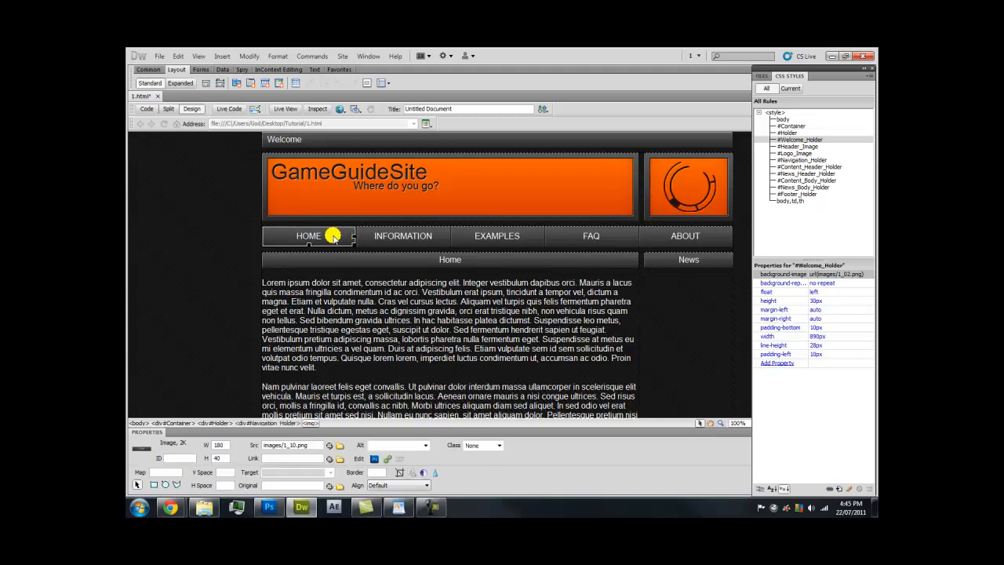
pyautogui.click(223, 56)
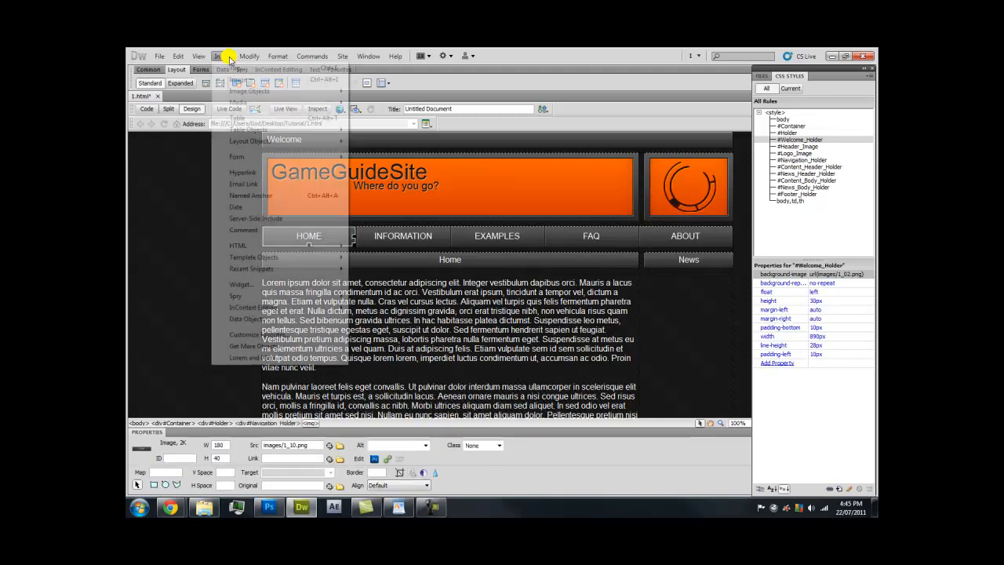
pyautogui.moveTo(271, 91)
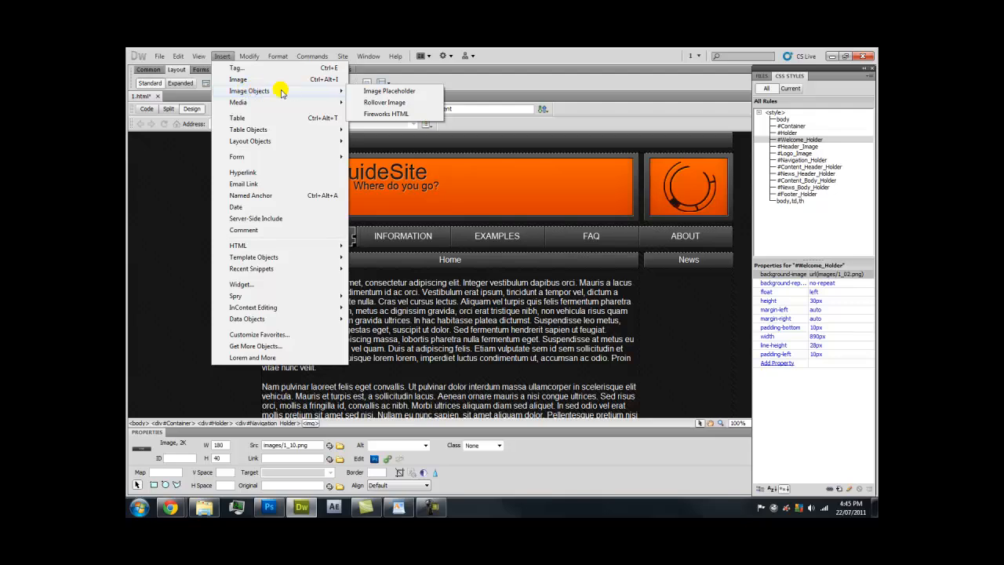
pyautogui.click(405, 101)
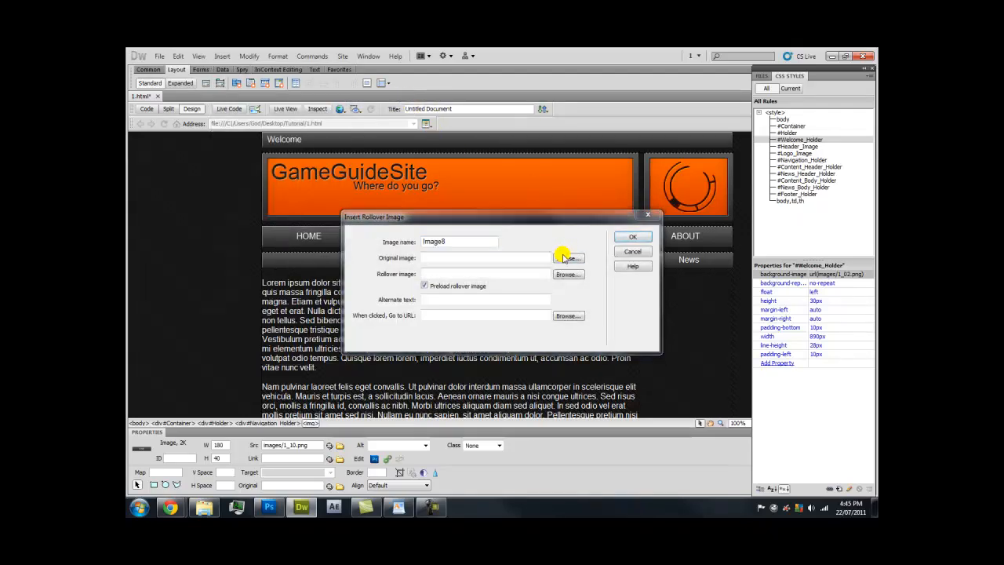
# Set 1_10.png as original, rollover_11.png as rollover, and alt text Home
pyautogui.click(565, 258)
pyautogui.scroll(-2, 549, 240)
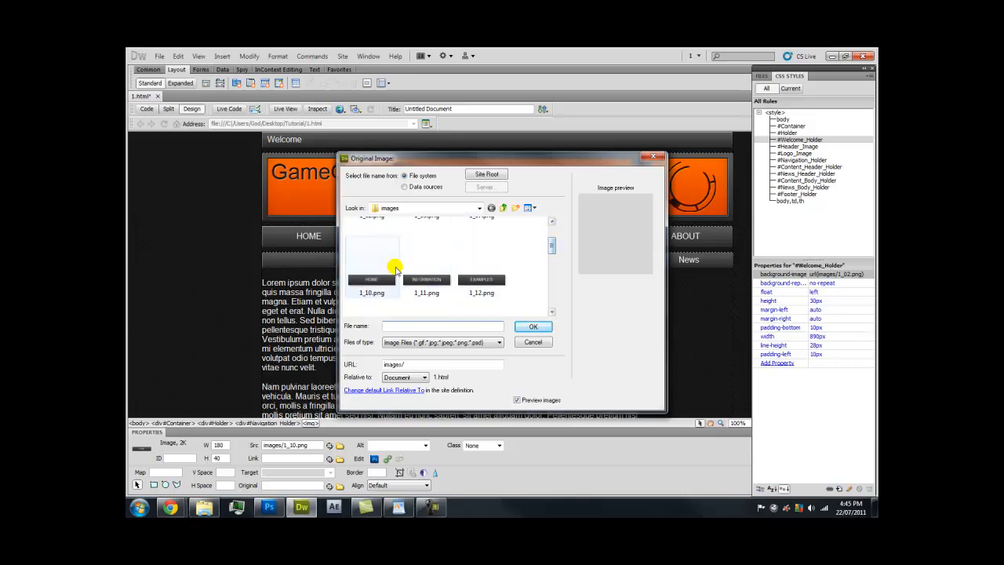
pyautogui.doubleClick(397, 267)
pyautogui.click(558, 274)
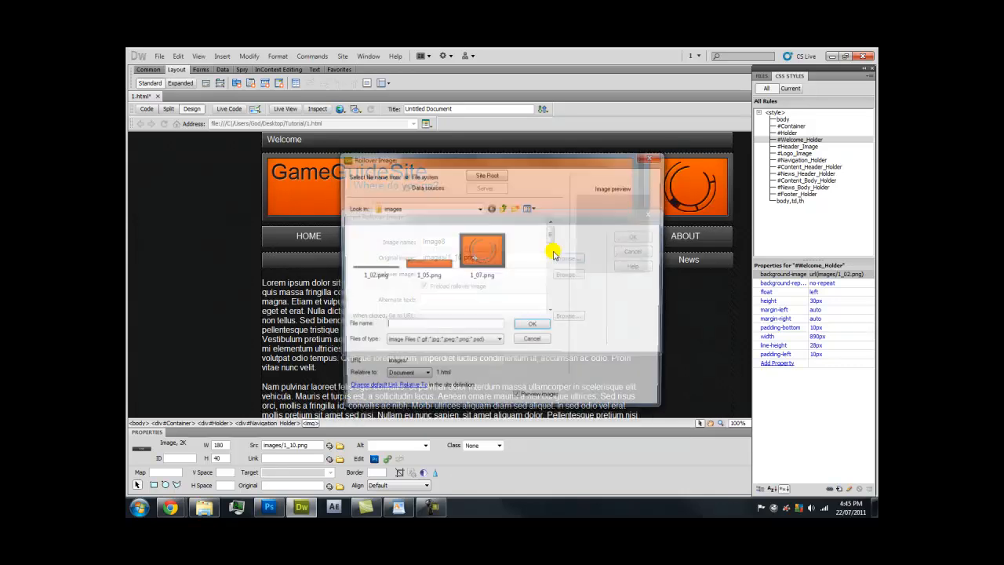
pyautogui.moveTo(549, 232); pyautogui.dragTo(553, 276)
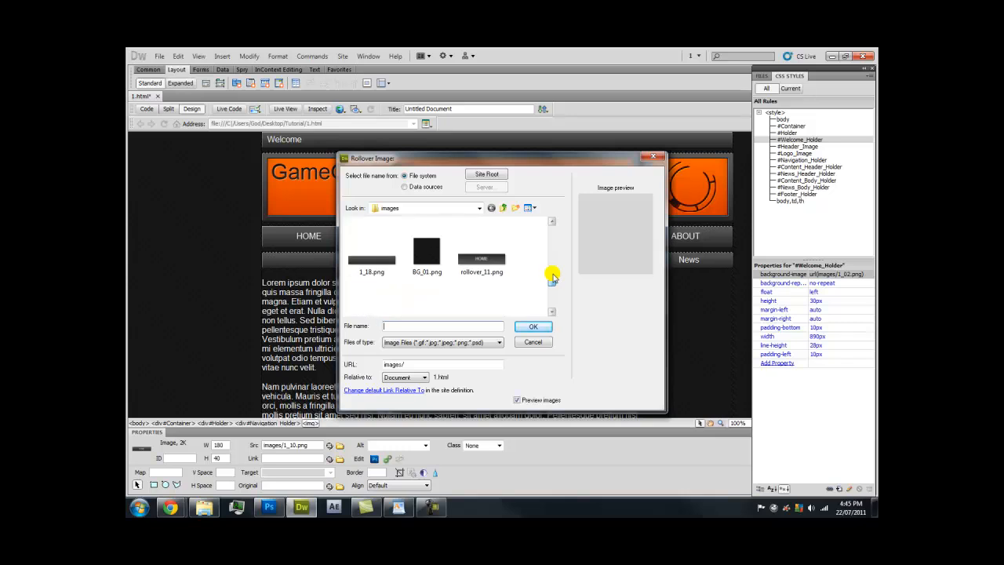
pyautogui.doubleClick(494, 253)
pyautogui.click(490, 300)
pyautogui.press('capslock')
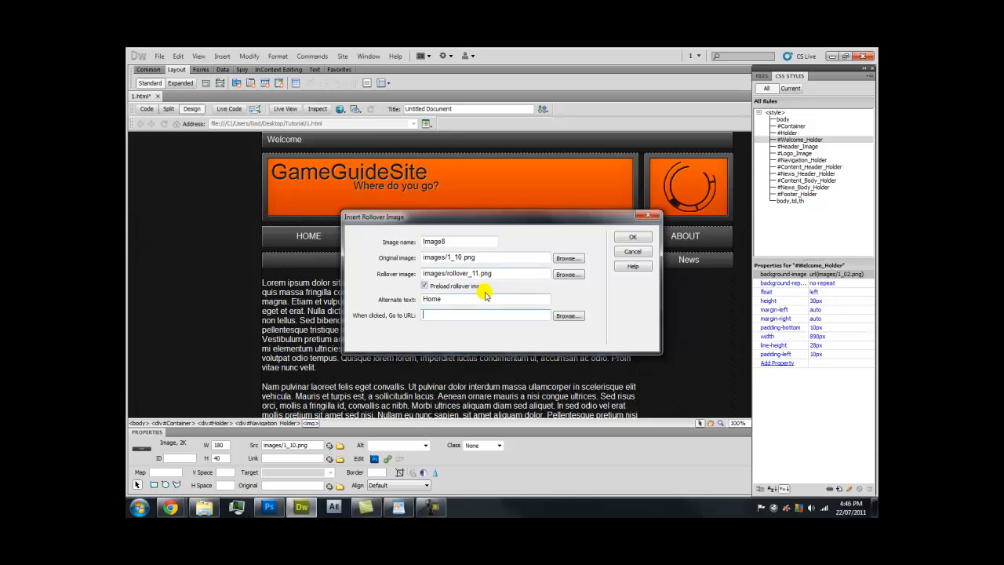
pyautogui.click(632, 237)
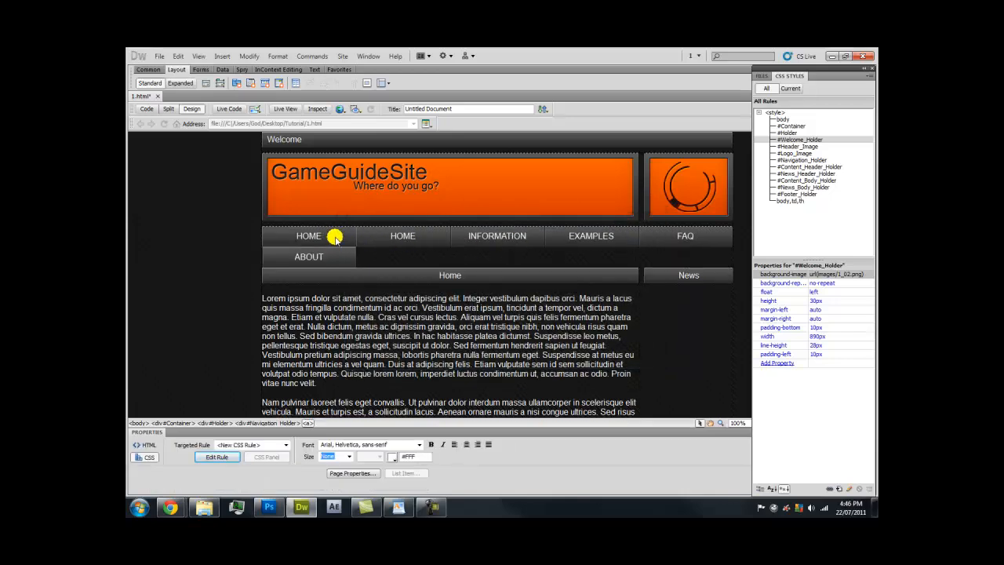
# Delete the old static HOME image and save 1.html
pyautogui.click(410, 235)
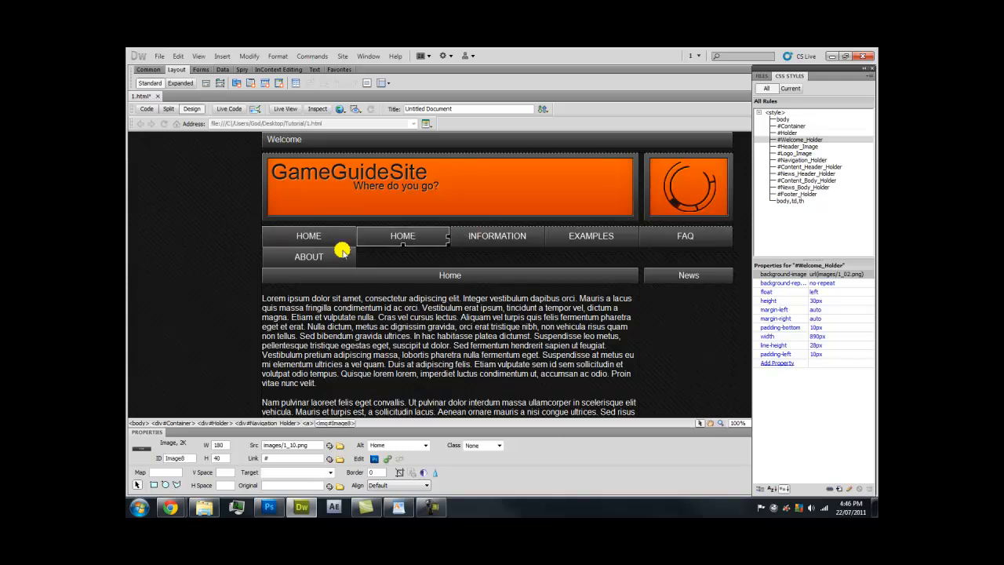
pyautogui.click(323, 237)
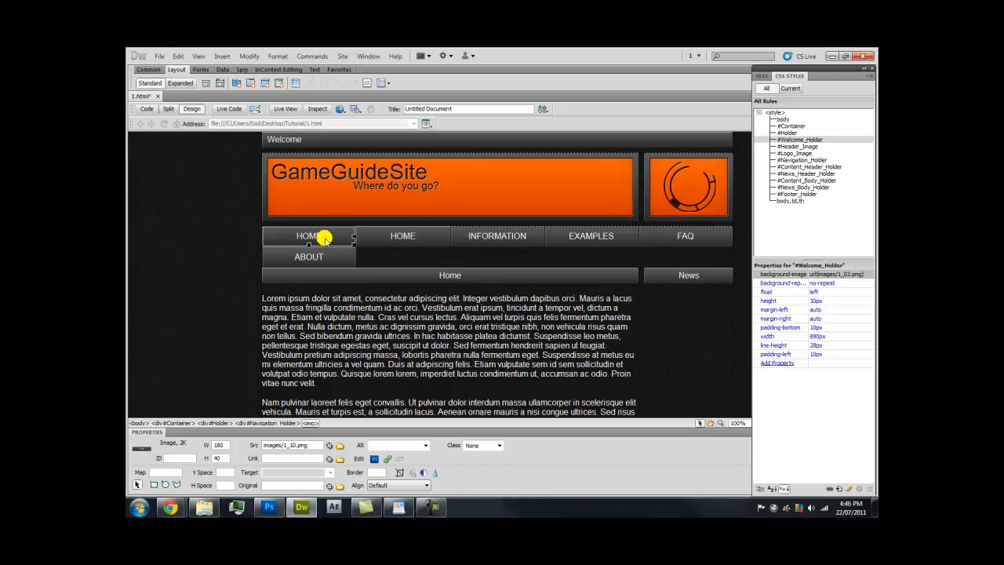
pyautogui.press('Delete')
pyautogui.click(409, 238)
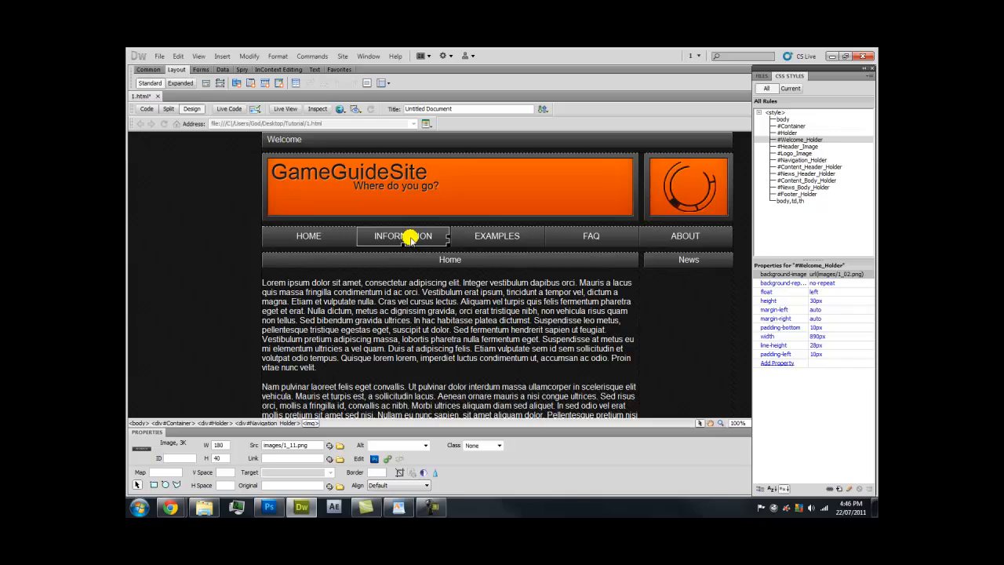
pyautogui.hotkey('ctrl', 's')
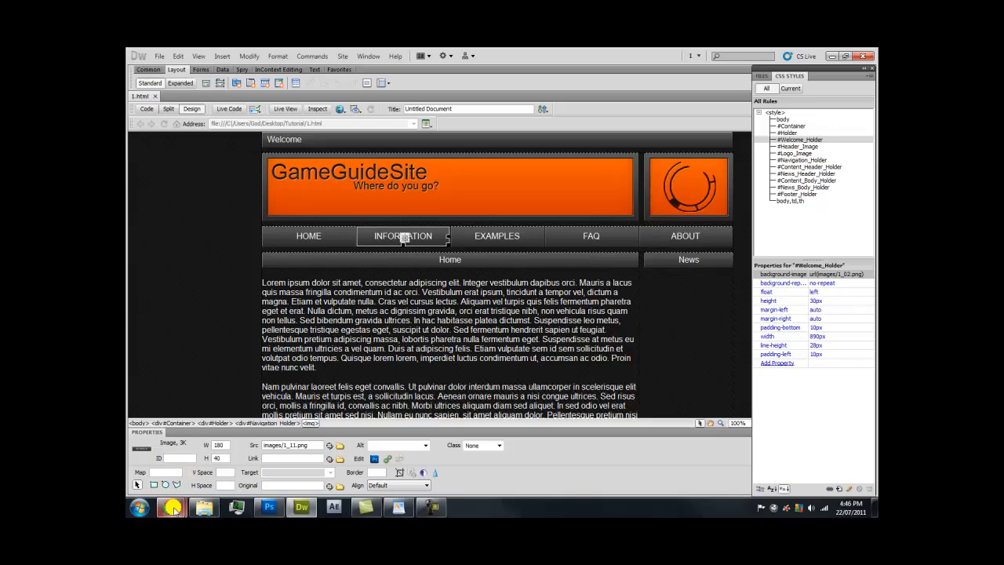
# Test the HOME button's rollover swap in the Chrome preview, then return to Dreamweaver
pyautogui.moveTo(170, 506)
pyautogui.click(305, 464)
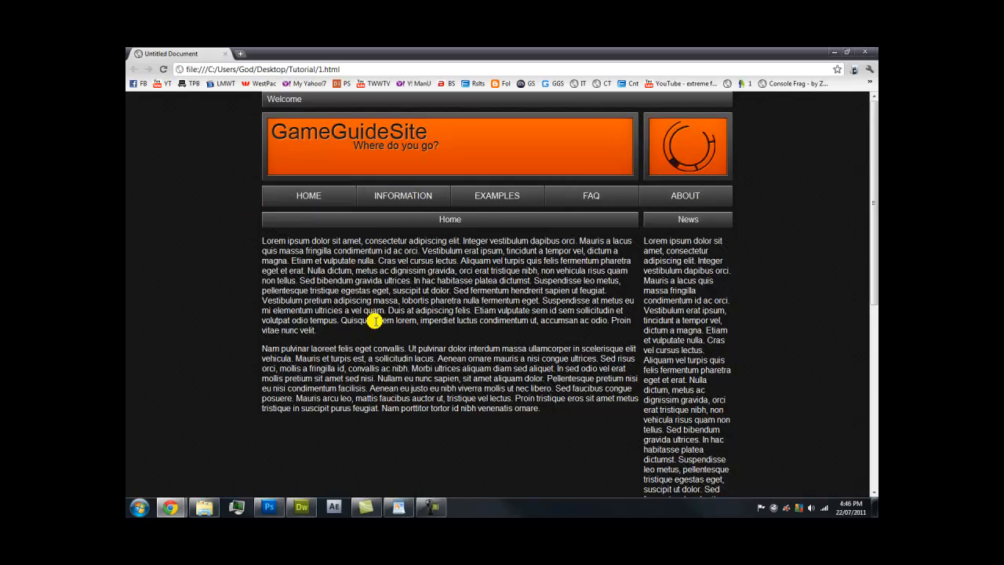
pyautogui.click(301, 507)
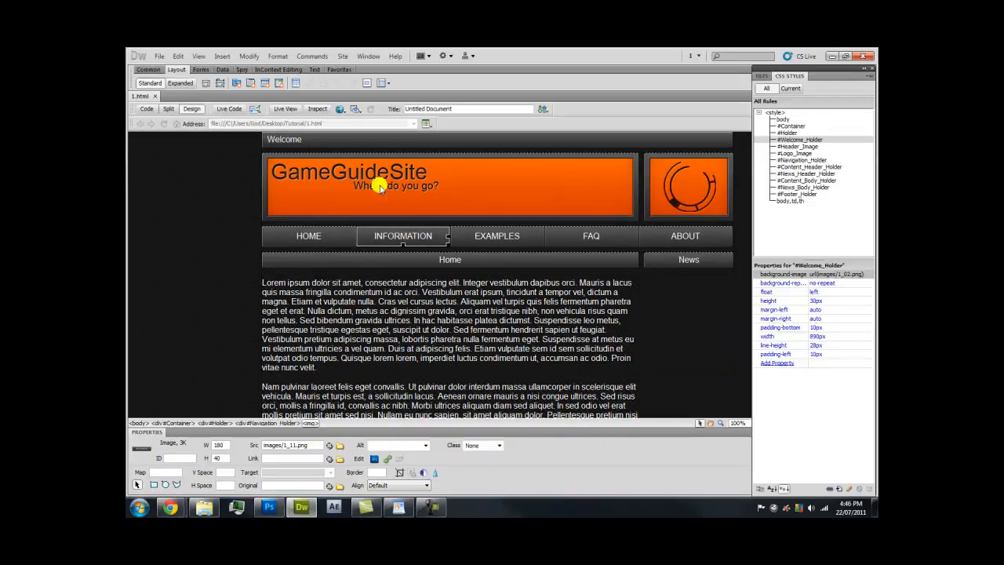
# Replace the INFORMATION button with a rollover image swapping 1_11.png for rollover_12.png
pyautogui.click(222, 57)
pyautogui.moveTo(255, 94)
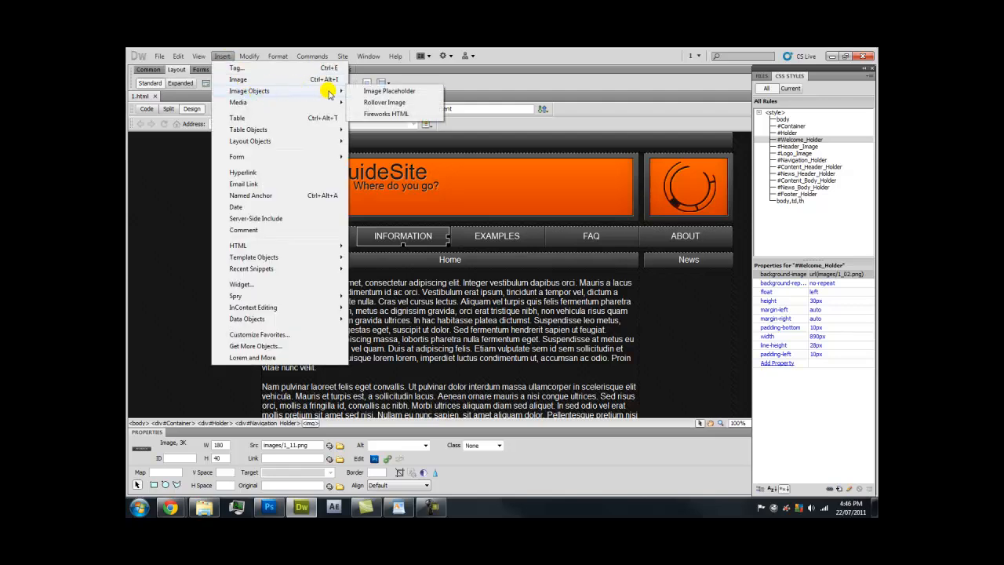
pyautogui.click(407, 102)
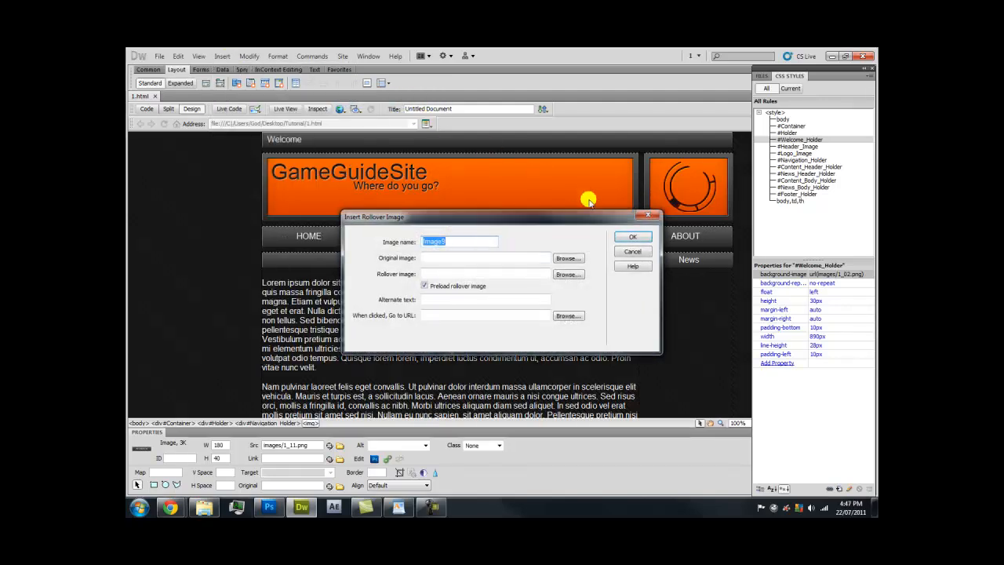
pyautogui.moveTo(578, 210); pyautogui.dragTo(587, 274)
pyautogui.click(578, 298)
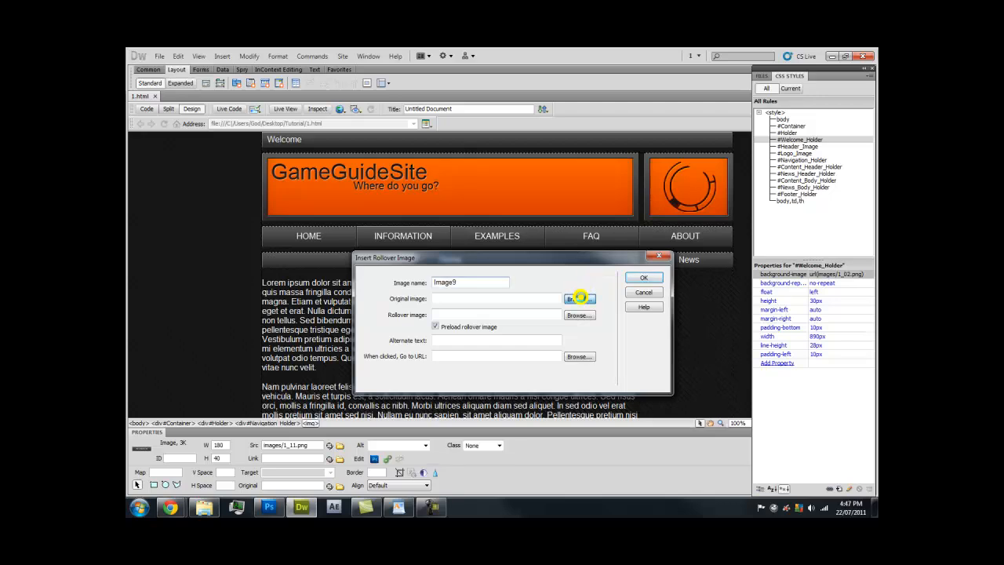
pyautogui.scroll(-2, 573, 321)
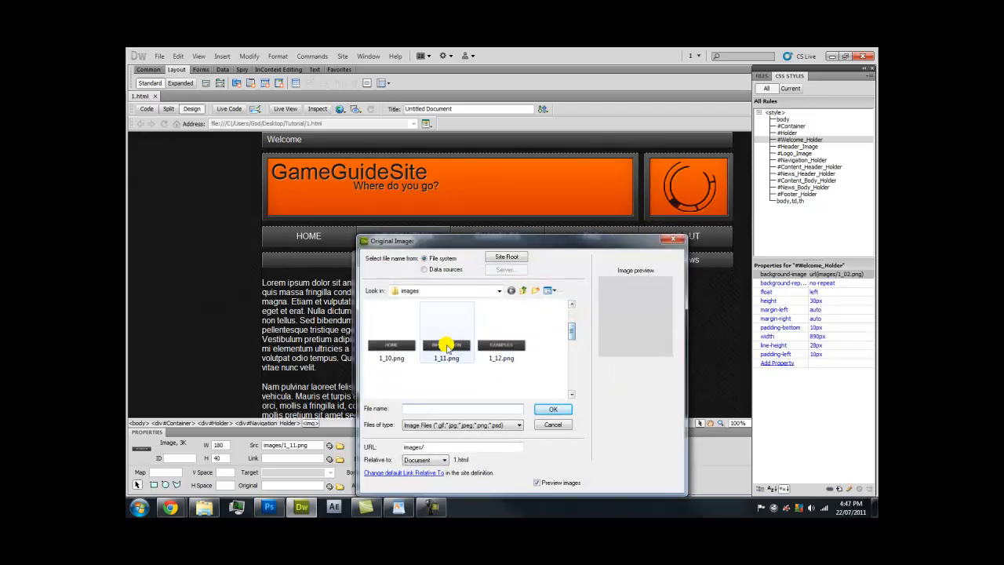
pyautogui.doubleClick(446, 338)
pyautogui.click(578, 315)
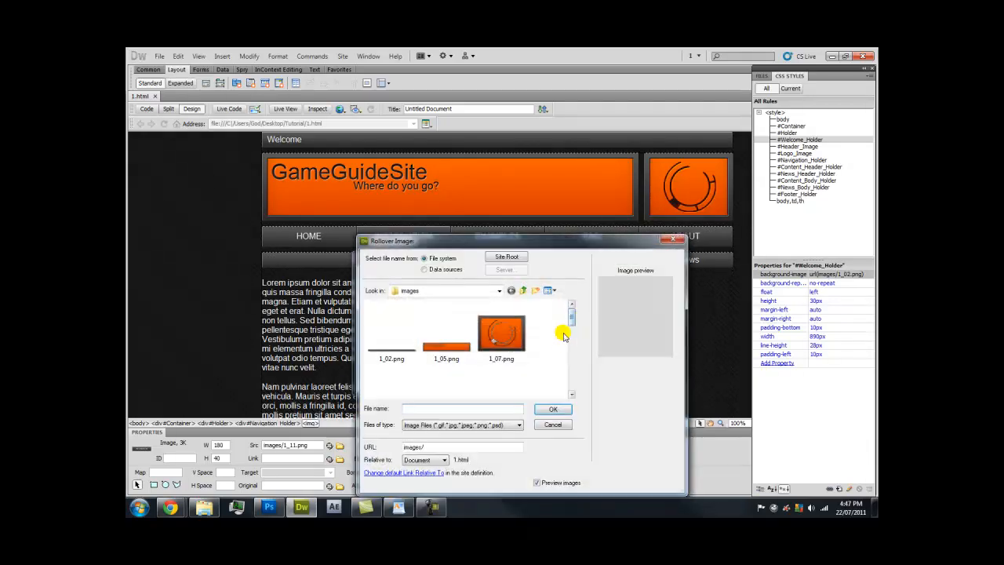
pyautogui.moveTo(569, 321); pyautogui.dragTo(569, 379)
pyautogui.doubleClick(389, 356)
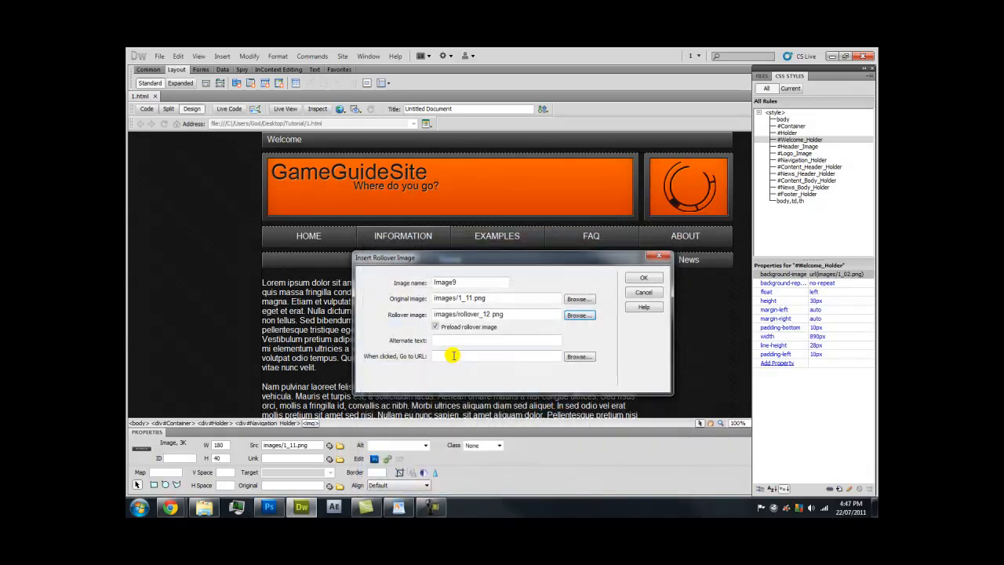
pyautogui.press('capslock')
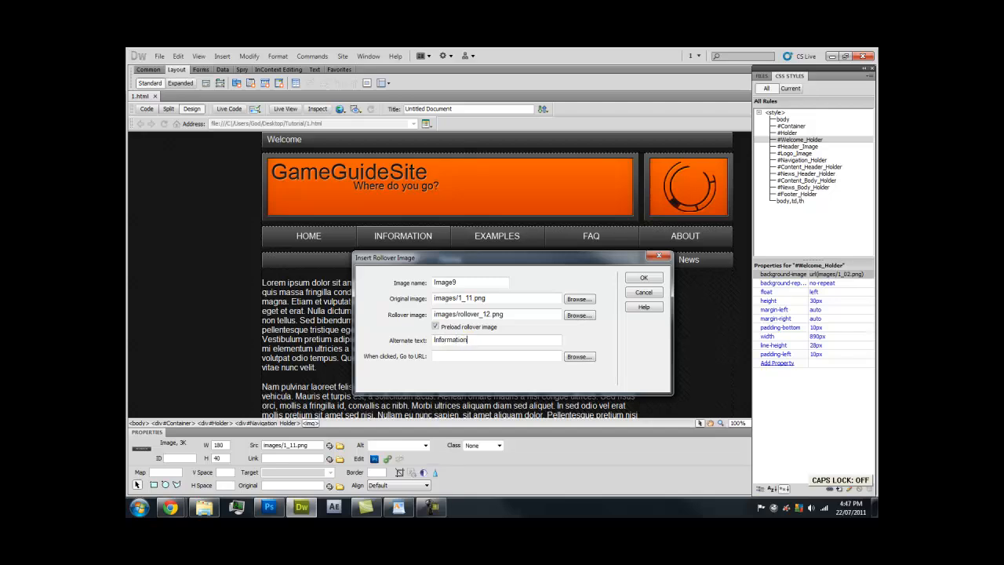
pyautogui.click(643, 278)
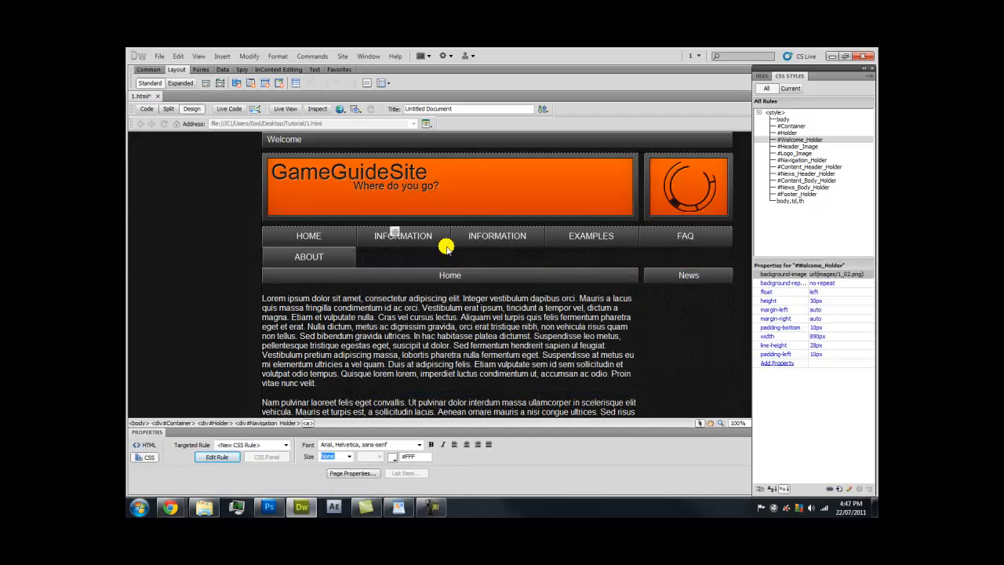
pyautogui.press('Delete')
# Make the EXAMPLES button a rollover of 1_12.png and rollover_13.png with alt text 'Examples'
pyautogui.click(473, 234)
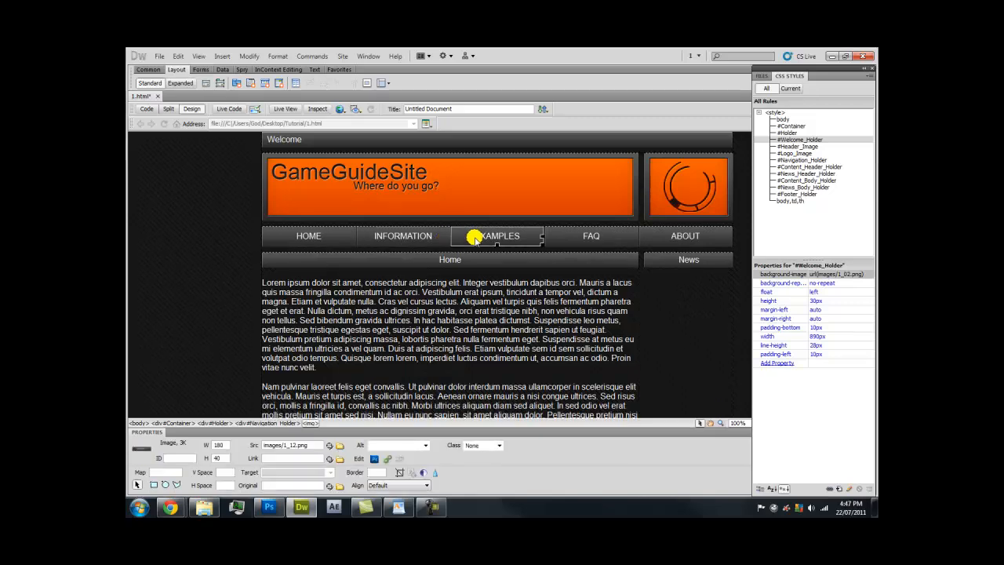
pyautogui.click(223, 56)
pyautogui.moveTo(251, 91)
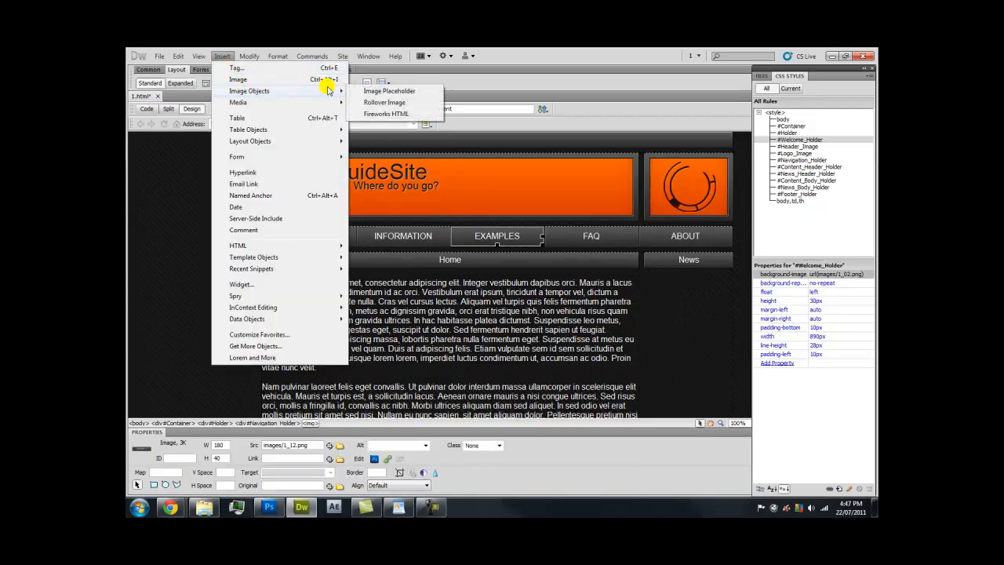
pyautogui.click(356, 101)
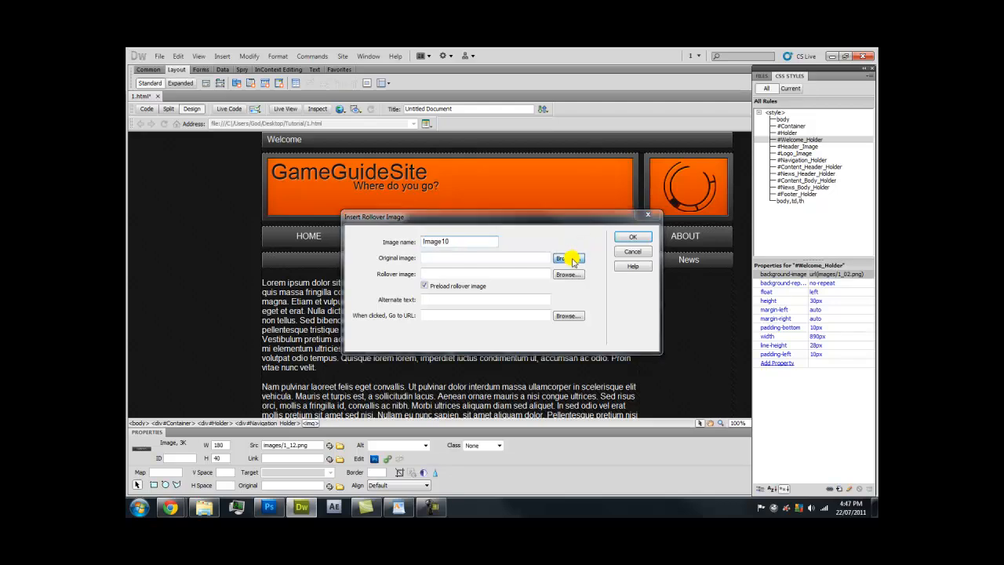
pyautogui.click(566, 258)
pyautogui.scroll(-2, 550, 239)
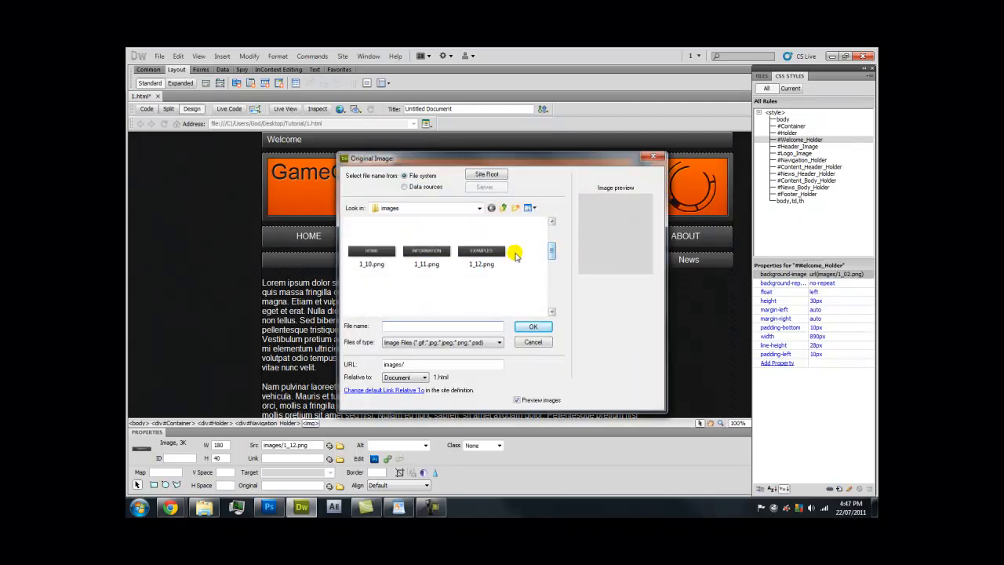
pyautogui.doubleClick(480, 251)
pyautogui.click(575, 272)
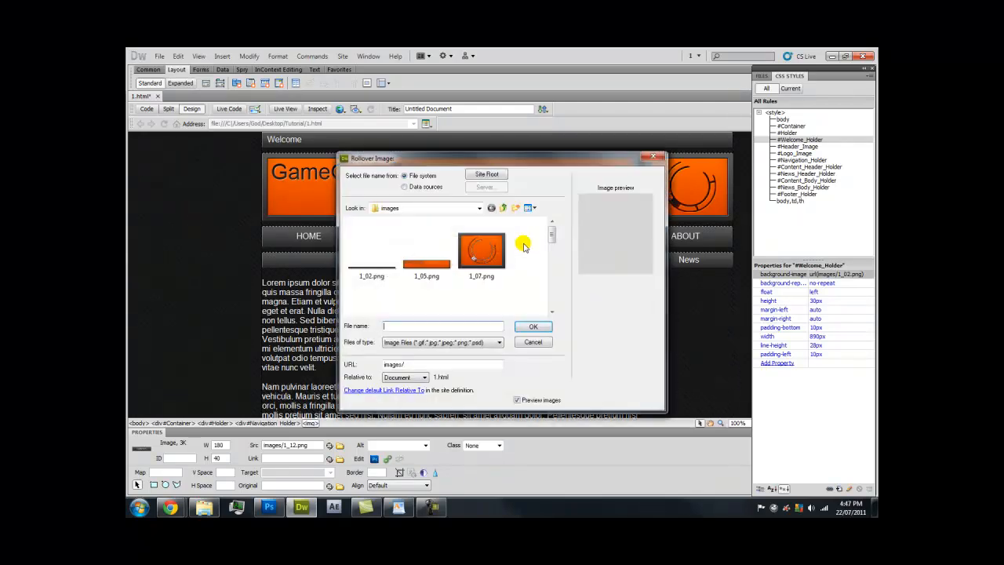
pyautogui.moveTo(549, 224); pyautogui.dragTo(548, 291)
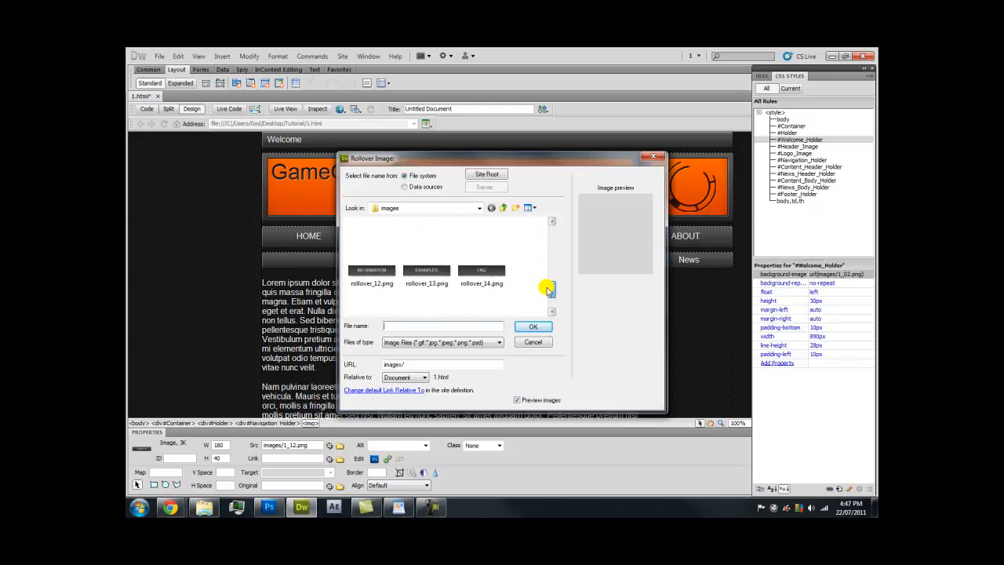
pyautogui.doubleClick(439, 264)
pyautogui.click(475, 298)
pyautogui.write('Ex')
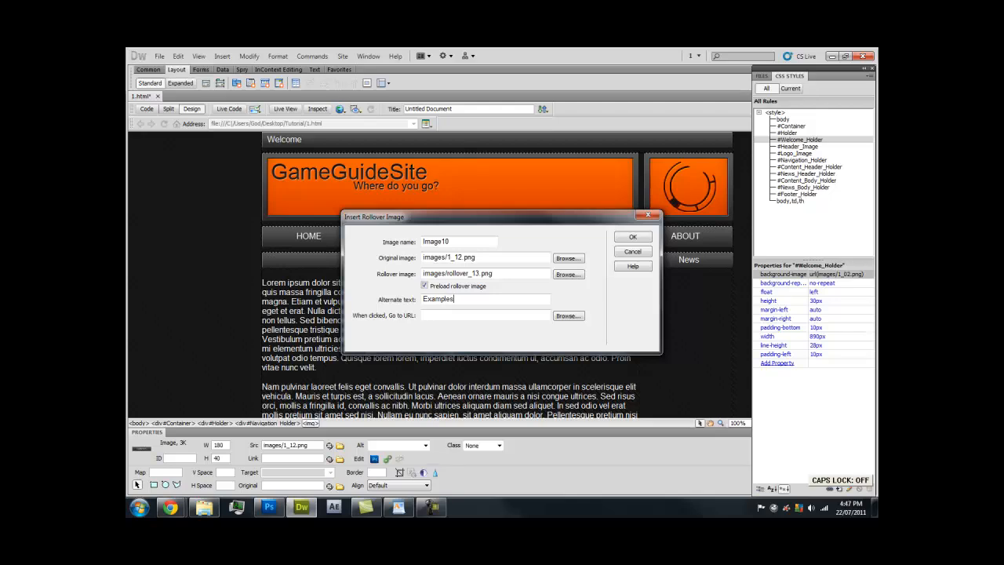
pyautogui.write('amples')
pyautogui.click(636, 237)
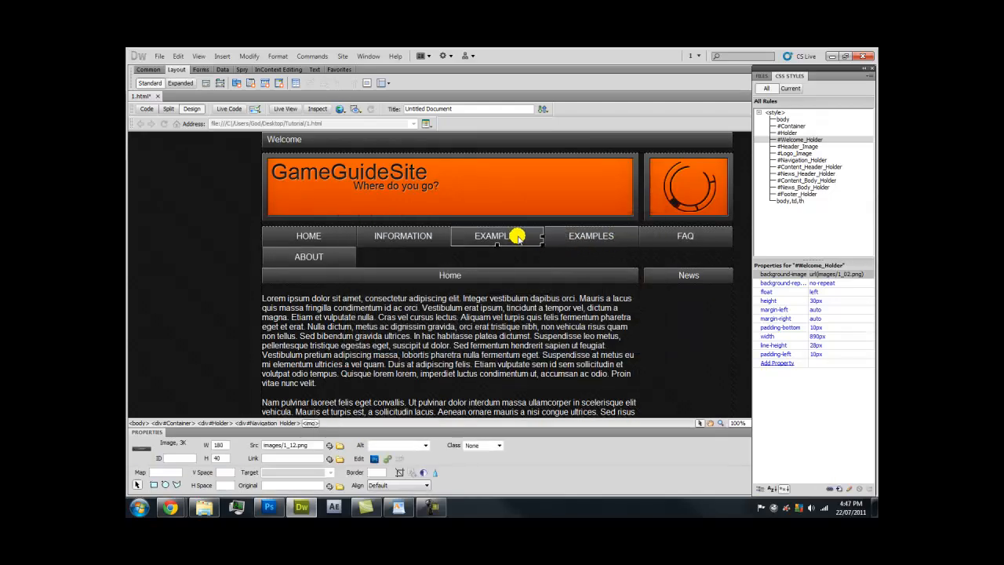
pyautogui.press('Delete')
# Replace the FAQ button with a rollover image swapping 1_13.png for rollover_14.png
pyautogui.click(580, 235)
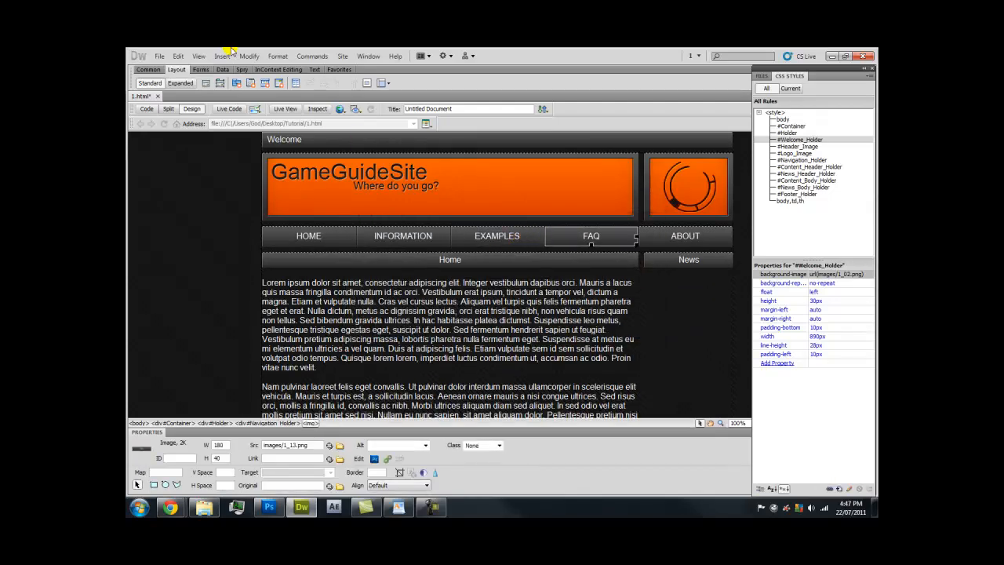
pyautogui.click(222, 56)
pyautogui.moveTo(239, 91)
pyautogui.click(383, 102)
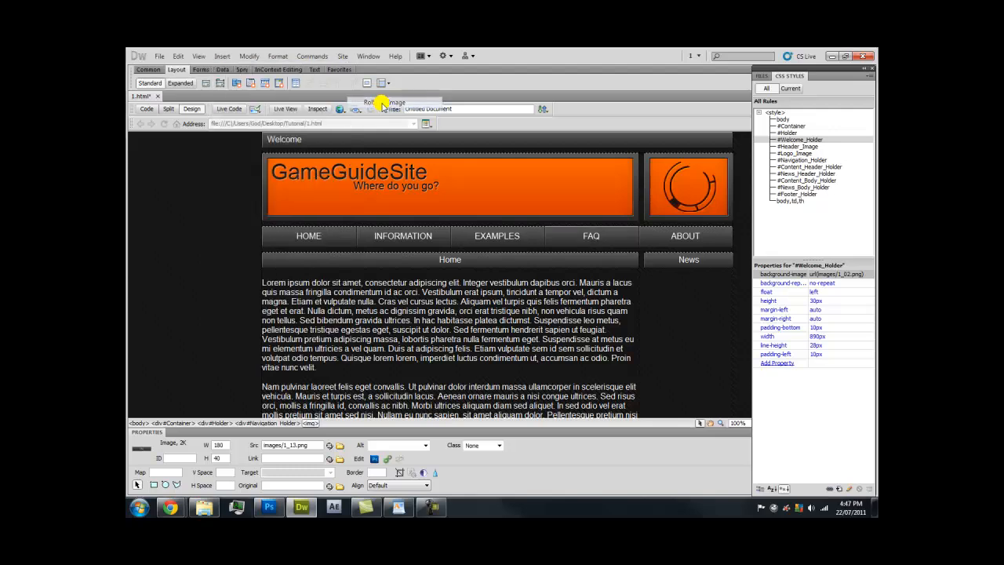
pyautogui.click(578, 257)
pyautogui.moveTo(551, 233); pyautogui.dragTo(552, 295)
pyautogui.click(434, 274)
pyautogui.click(532, 327)
pyautogui.click(574, 279)
pyautogui.doubleClick(494, 273)
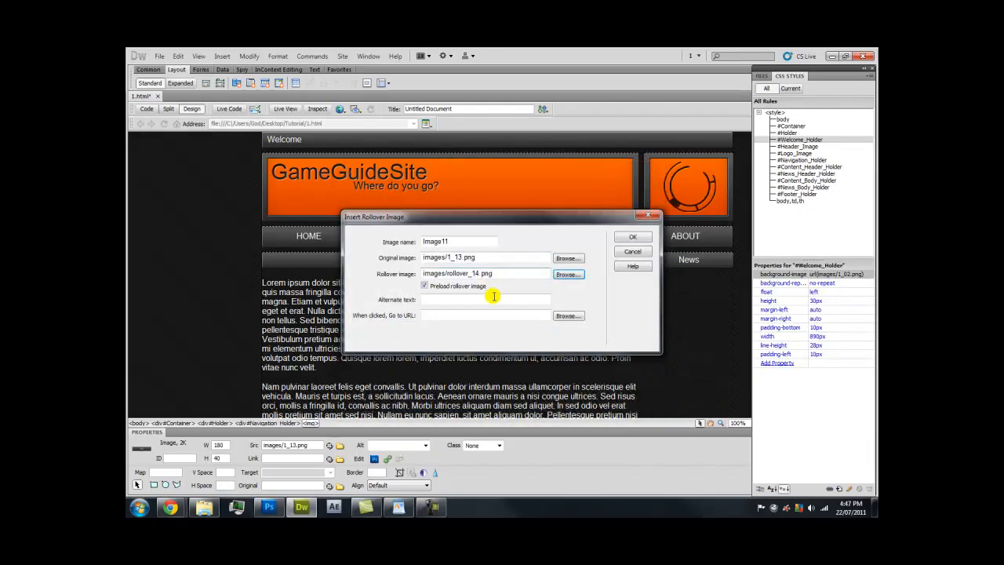
pyautogui.click(490, 298)
pyautogui.press('capslock')
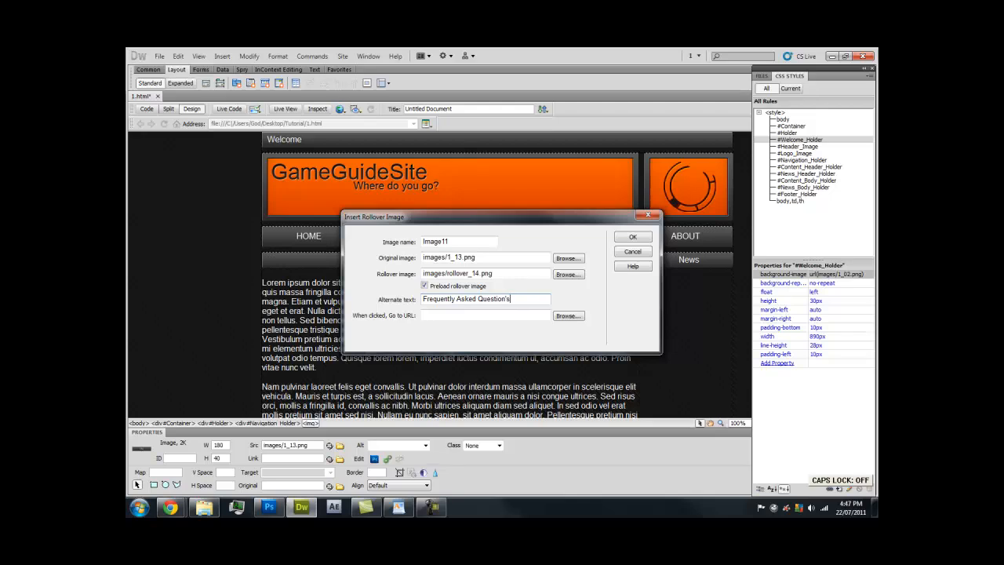
pyautogui.click(627, 237)
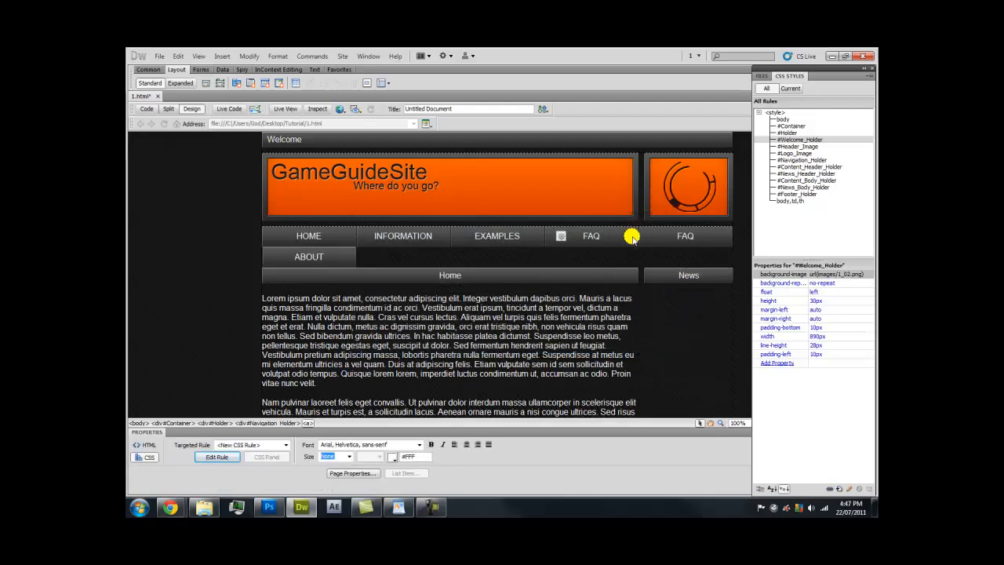
pyautogui.press('Delete')
# Make the ABOUT button a rollover of 1_14.png and rollover_15.png with alt text 'About Us'
pyautogui.click(673, 239)
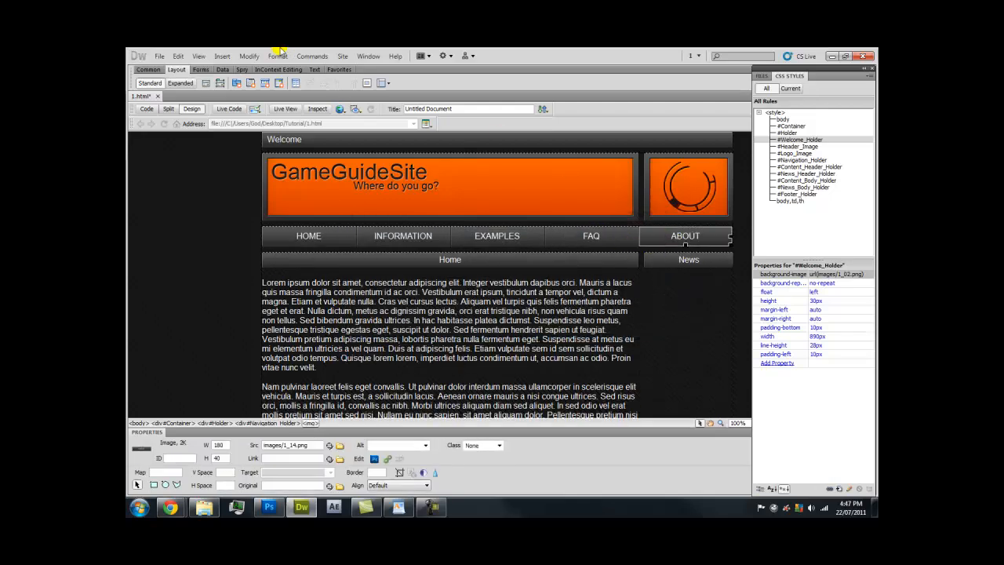
pyautogui.click(222, 55)
pyautogui.moveTo(247, 90)
pyautogui.click(385, 99)
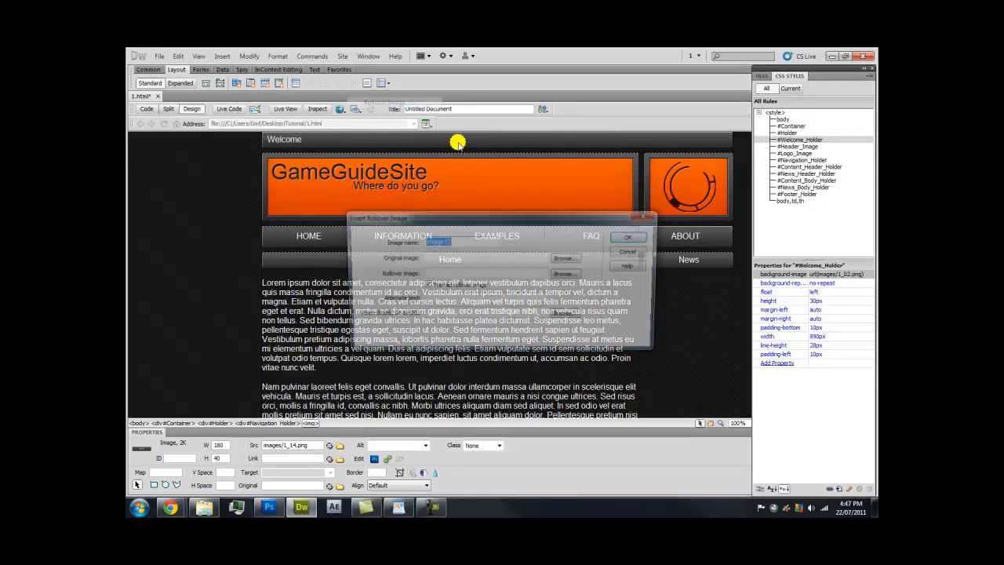
pyautogui.click(555, 258)
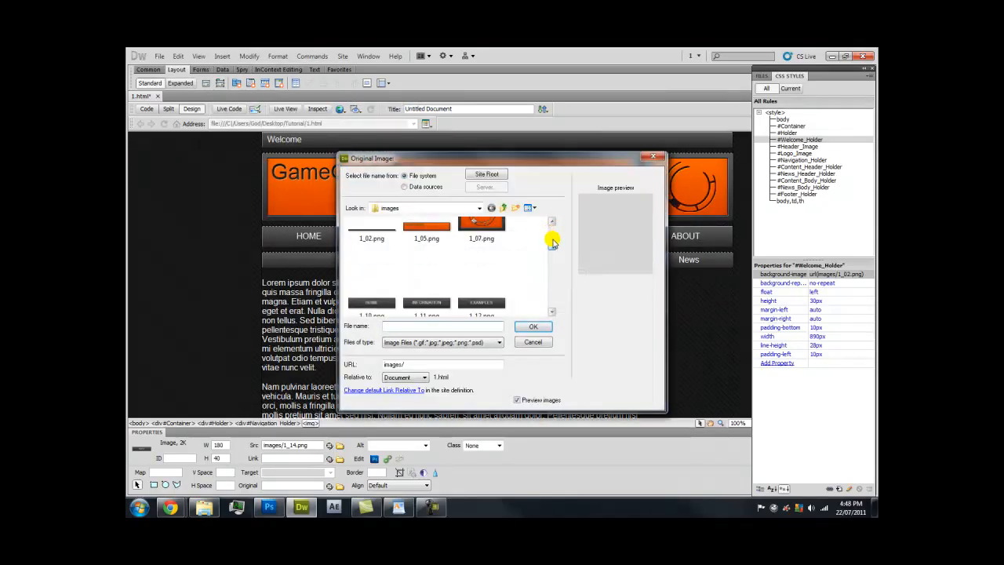
pyautogui.doubleClick(459, 264)
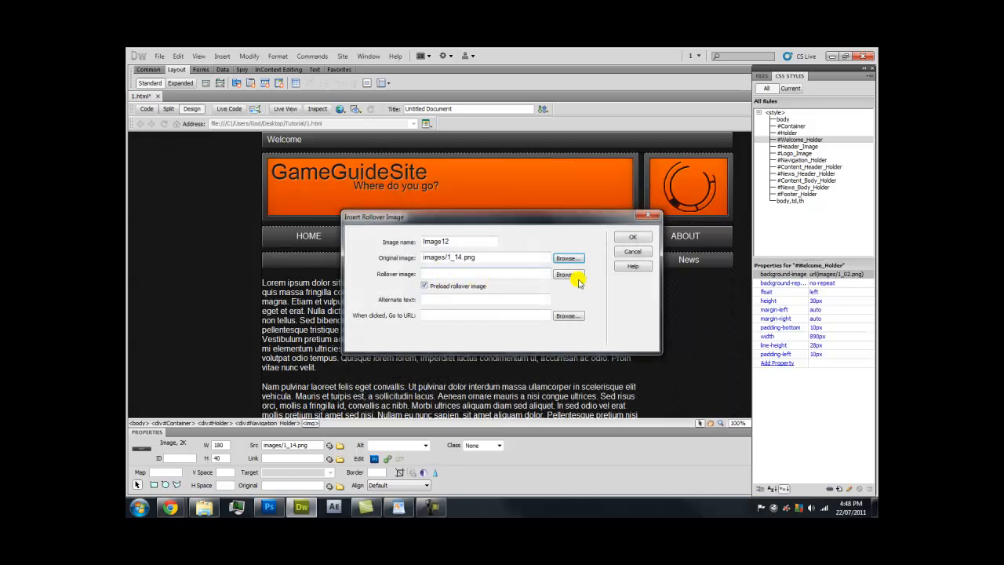
pyautogui.click(576, 279)
pyautogui.moveTo(556, 224); pyautogui.dragTo(549, 287)
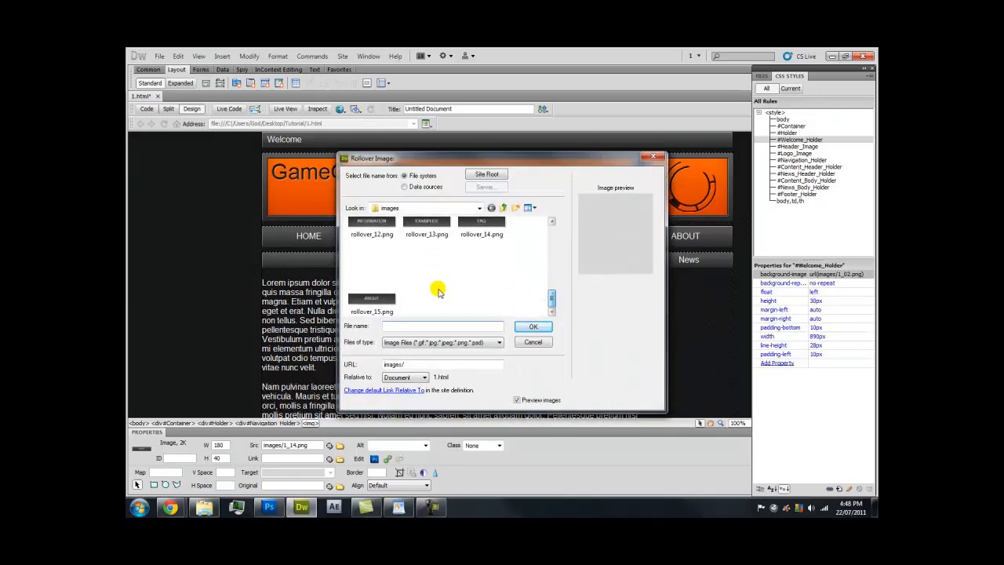
pyautogui.click(381, 296)
pyautogui.doubleClick(380, 296)
pyautogui.click(471, 300)
pyautogui.press('capslock')
pyautogui.write('About Us')
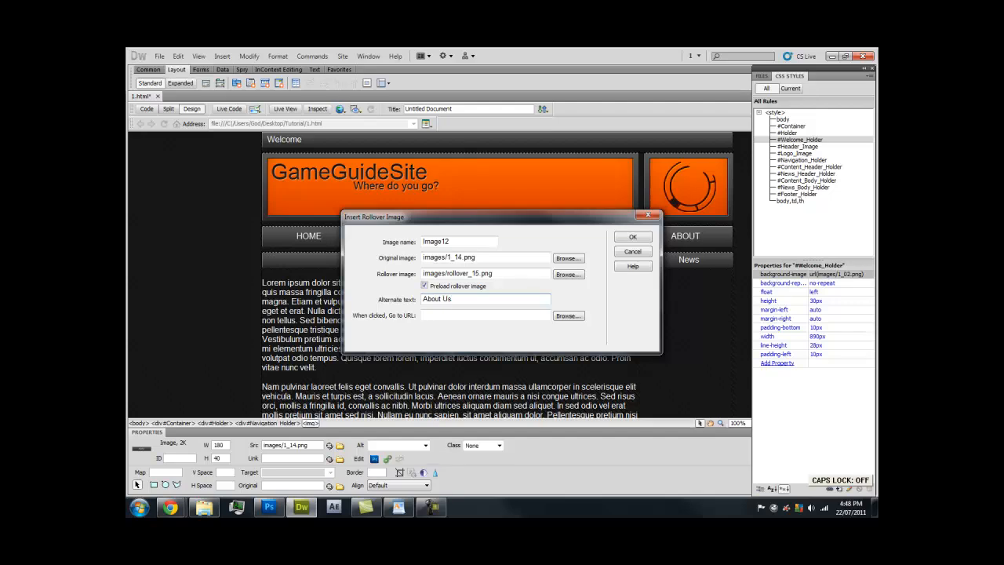
pyautogui.click(625, 236)
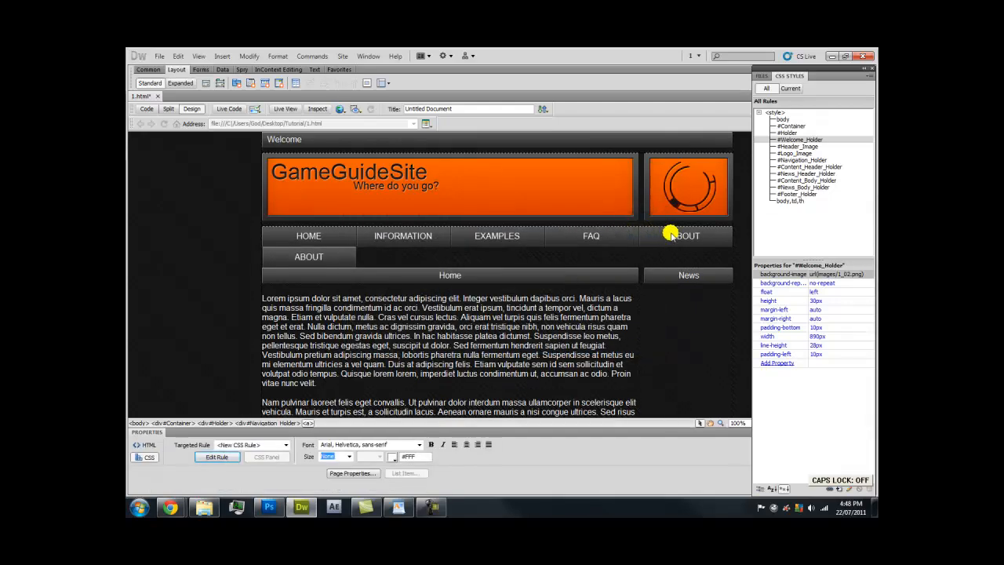
pyautogui.click(562, 276)
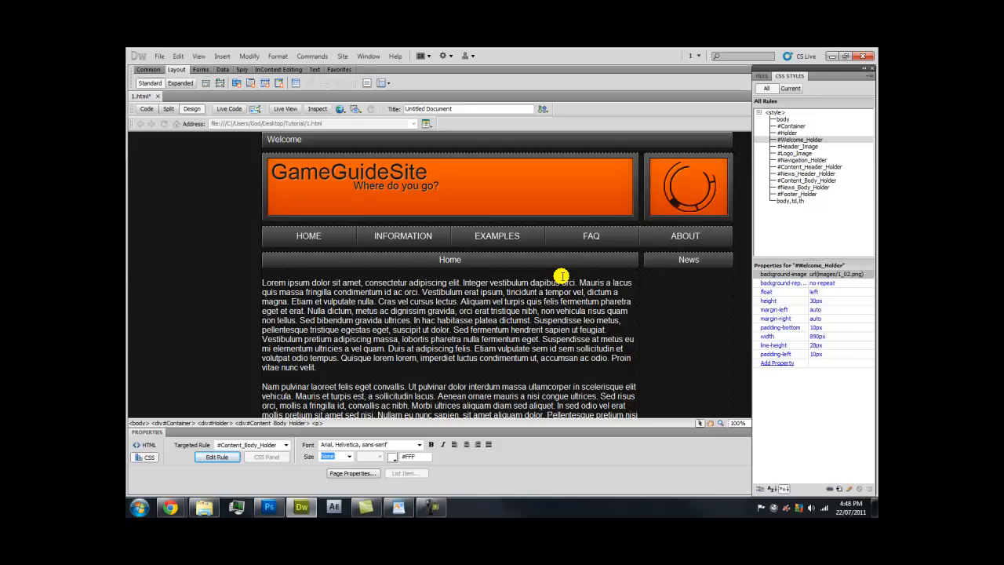
# Scroll the Chrome preview to check the HOME–ABOUT nav row and footer, then return to Dreamweaver
pyautogui.moveTo(170, 507)
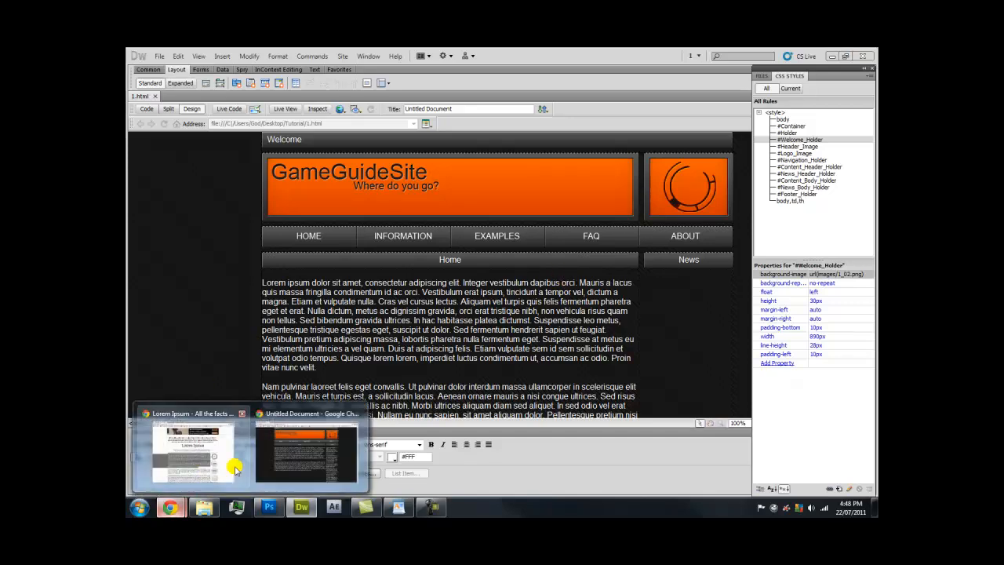
pyautogui.click(191, 463)
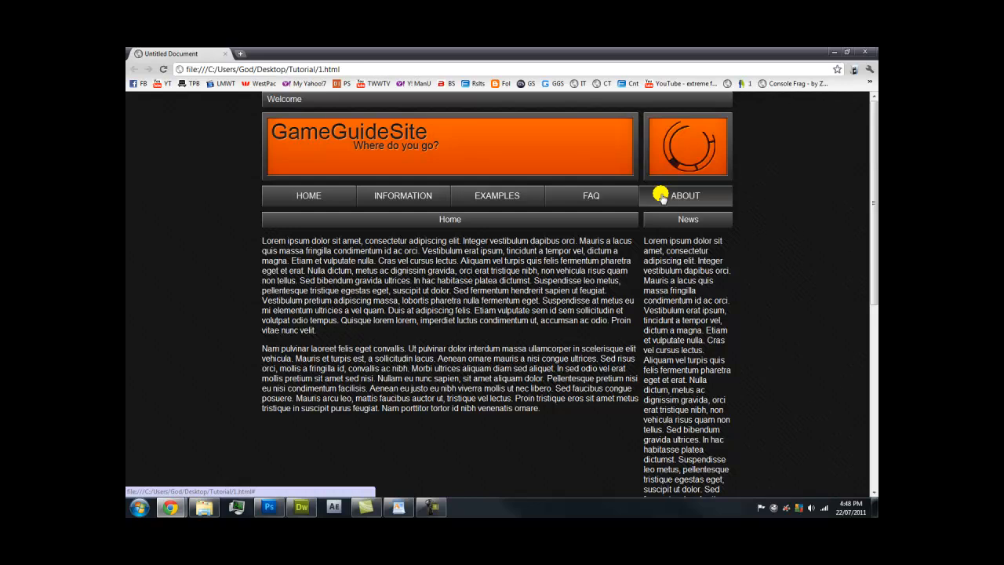
pyautogui.scroll(-5, 572, 232)
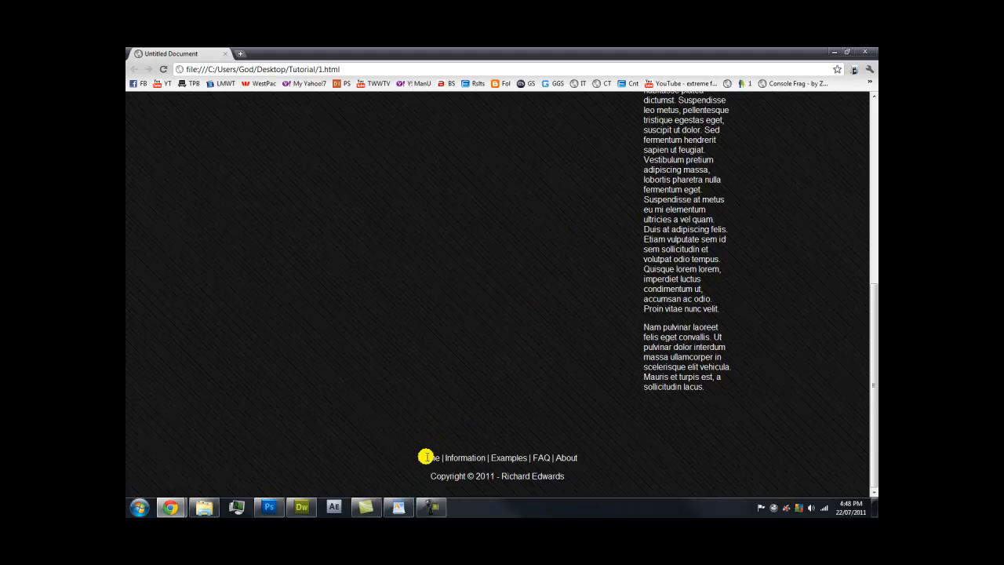
pyautogui.scroll(4, 473, 454)
pyautogui.scroll(1, 474, 452)
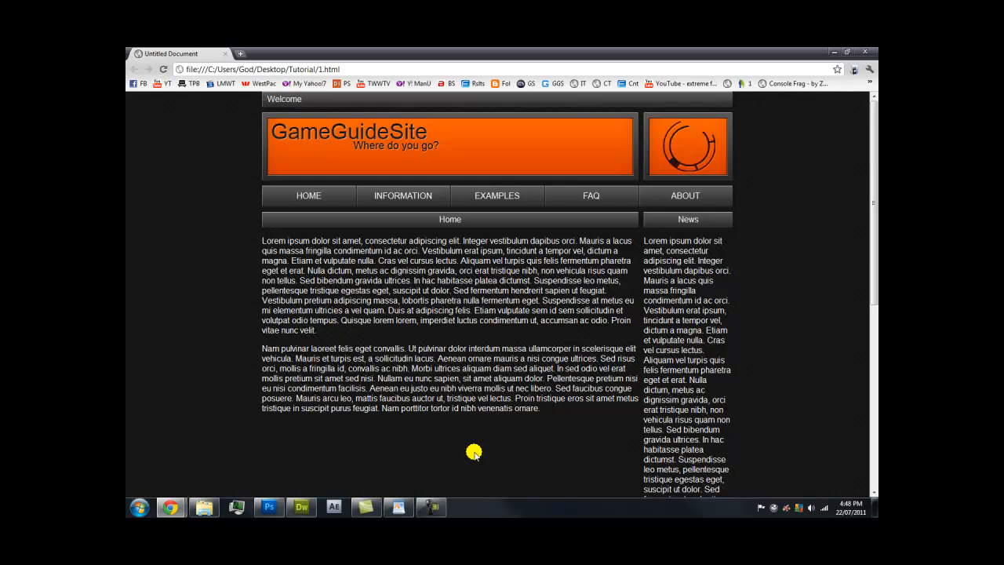
pyautogui.scroll(-5, 473, 452)
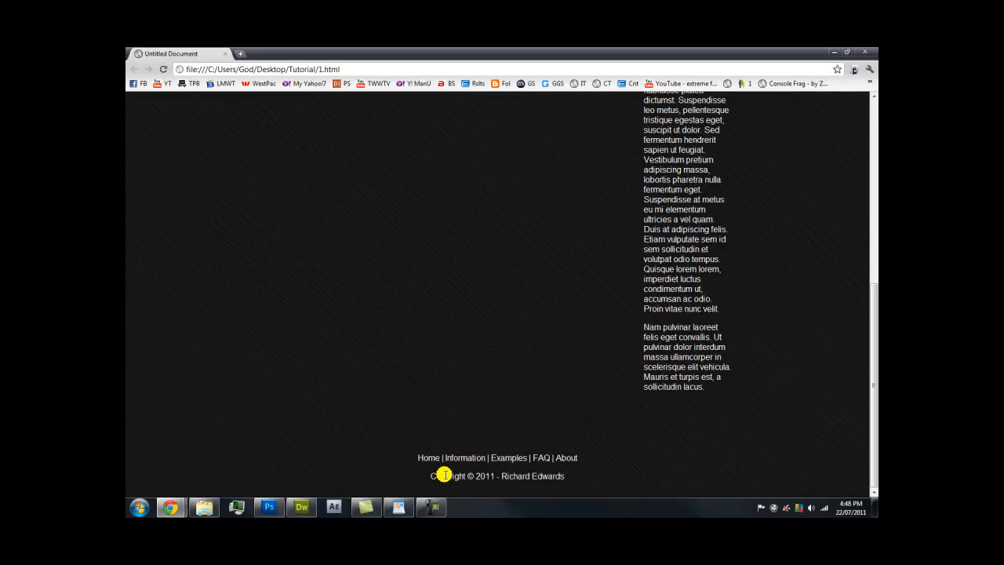
pyautogui.moveTo(296, 503)
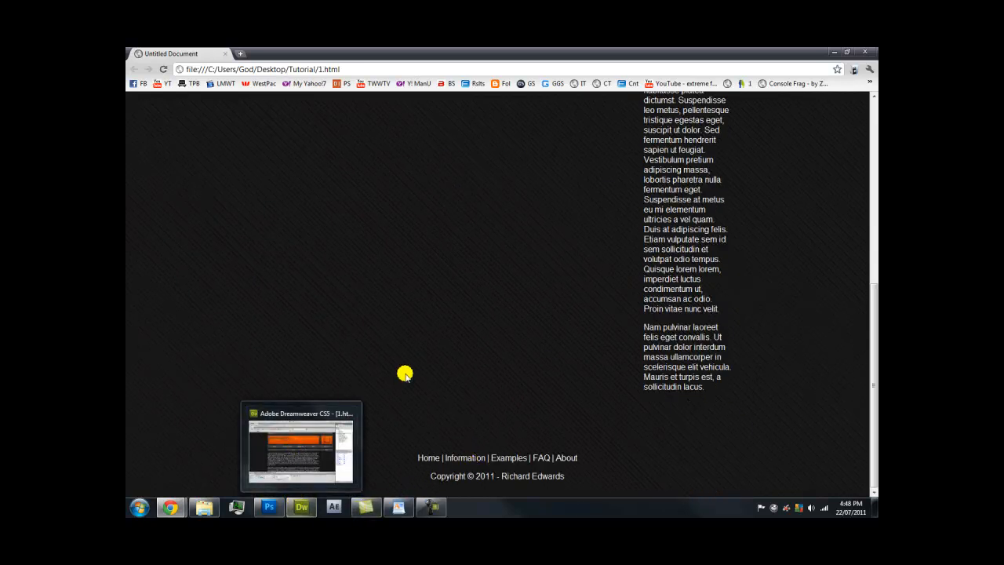
pyautogui.scroll(5, 403, 374)
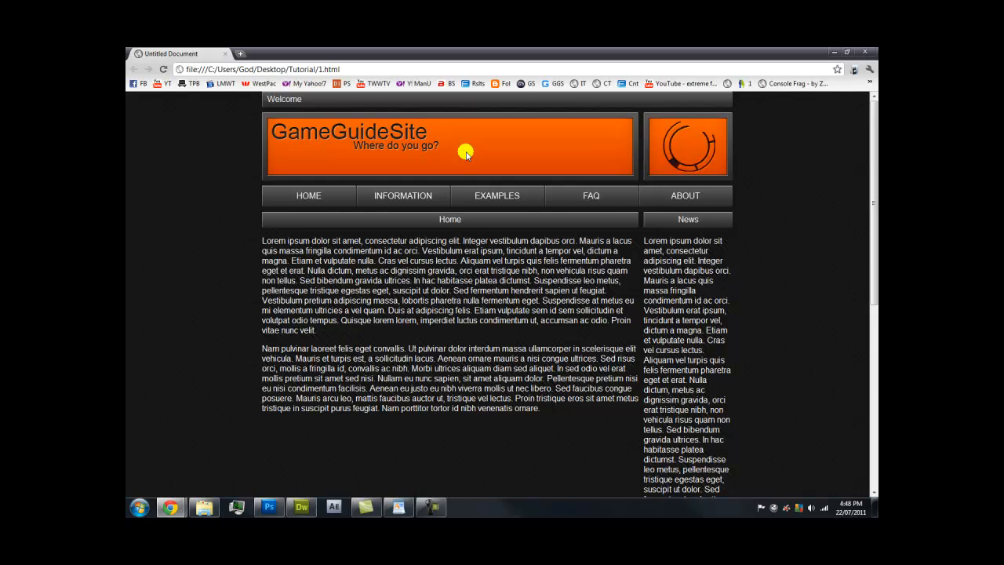
pyautogui.scroll(-5, 417, 297)
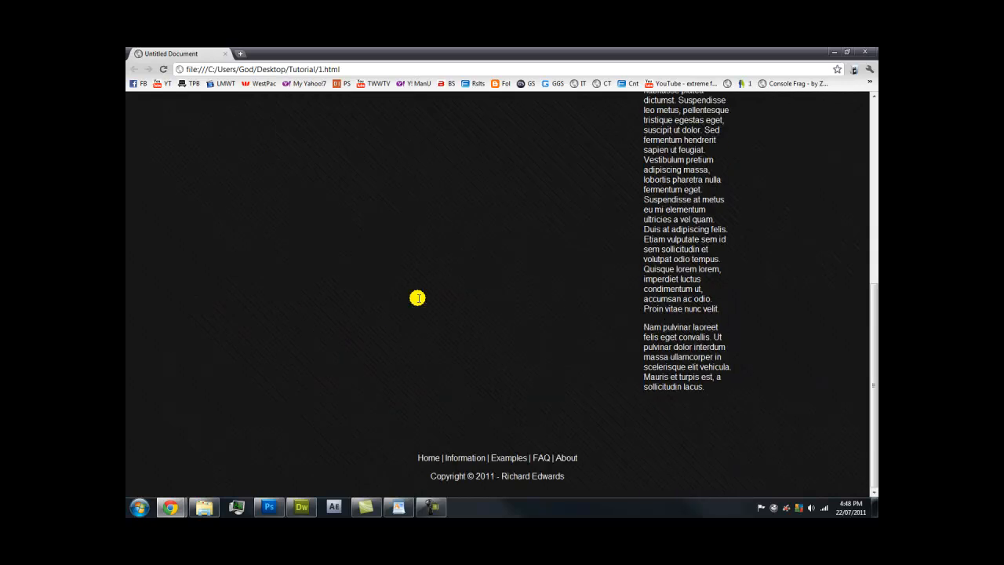
pyautogui.click(301, 507)
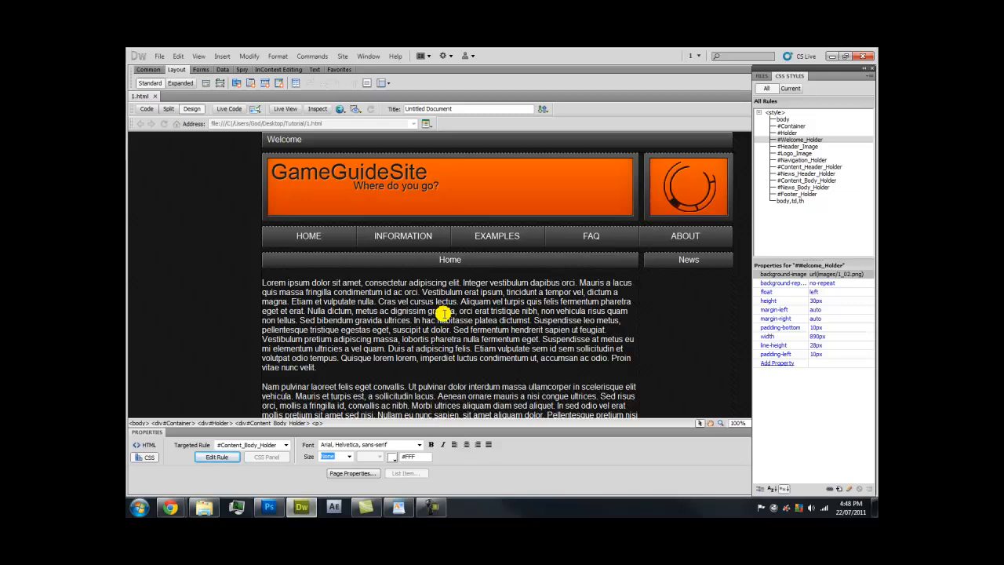
# In Page Properties Links (CSS), set link, visited and active link colours to white
pyautogui.hotkey('ctrl', 'j')
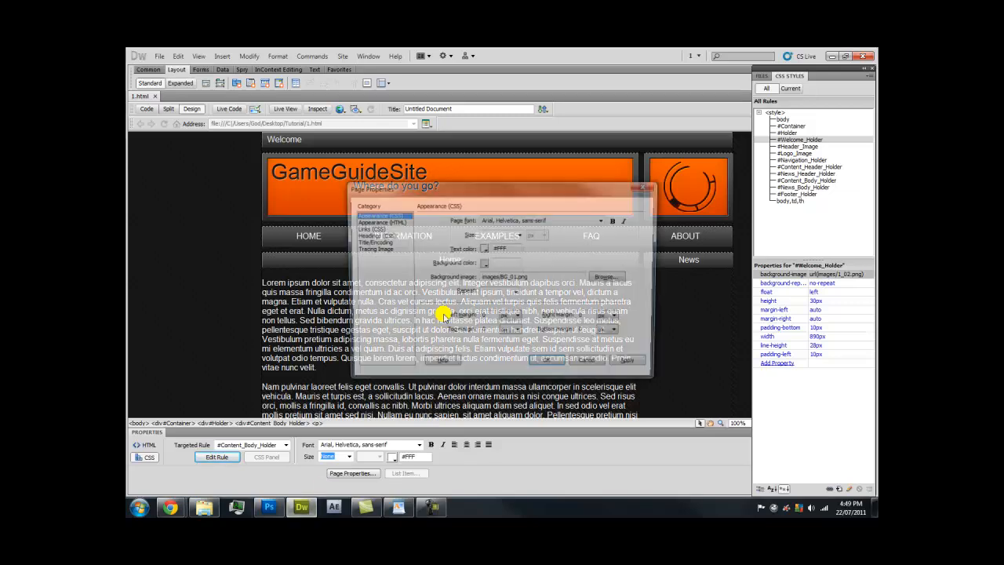
pyautogui.click(382, 229)
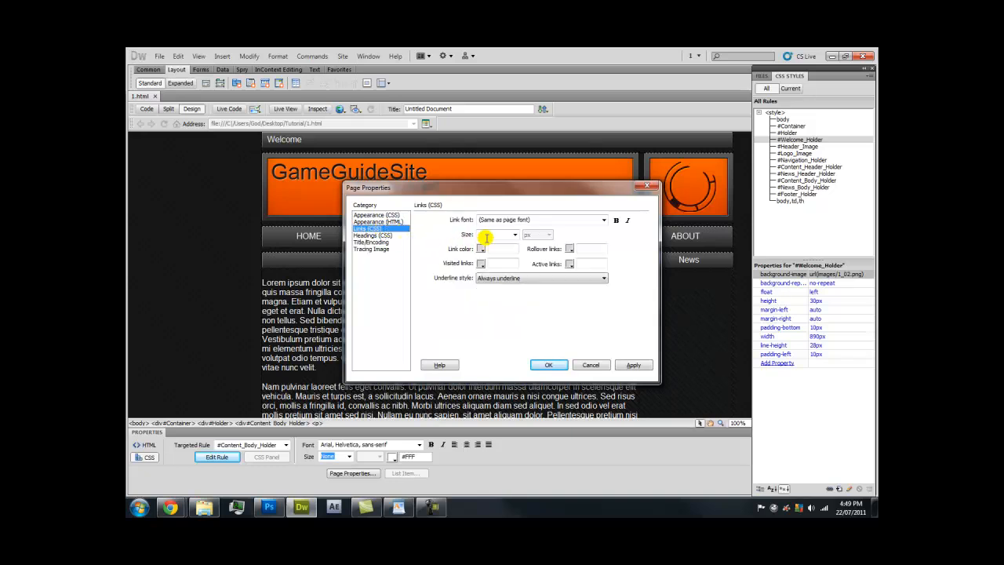
pyautogui.click(482, 249)
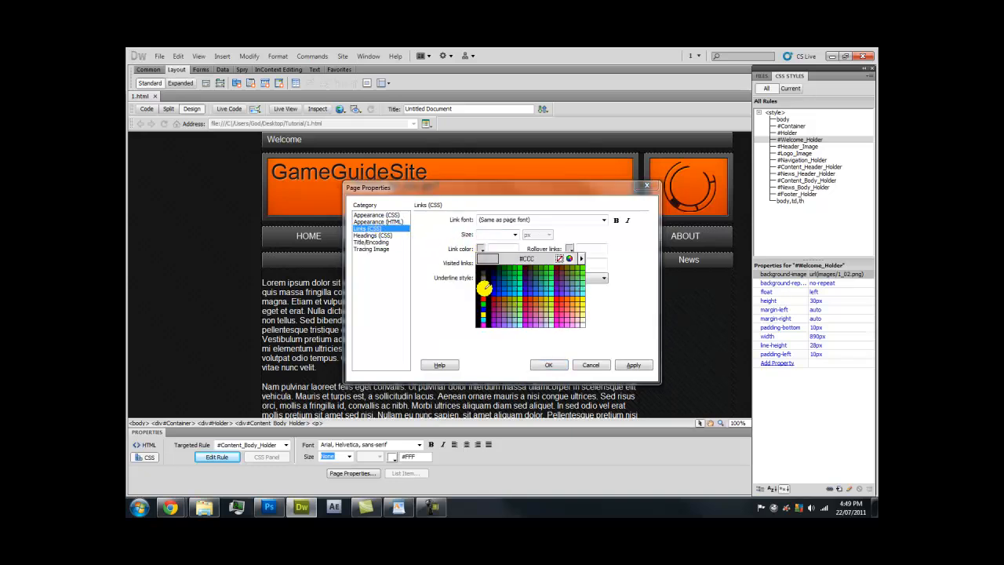
pyautogui.click(484, 290)
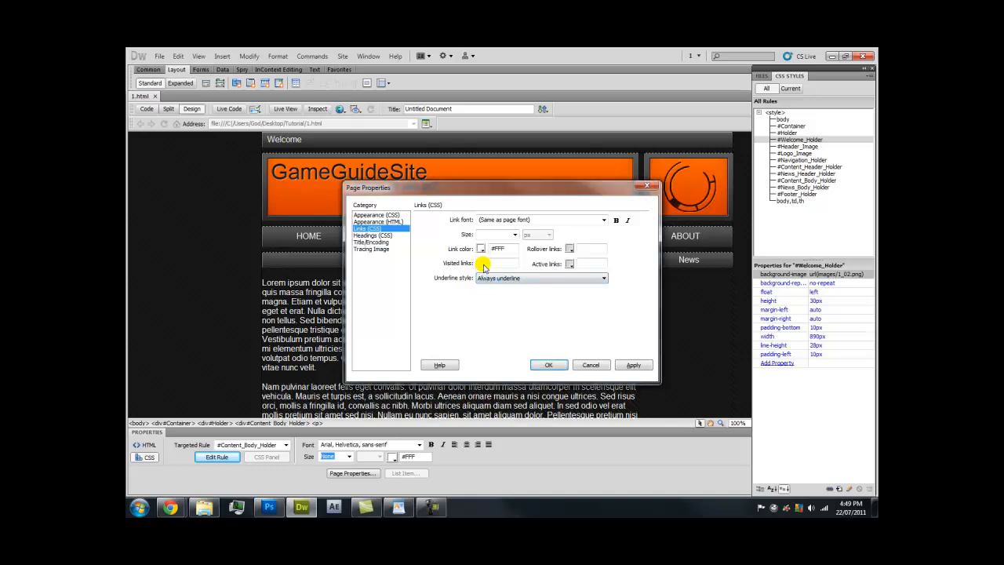
pyautogui.click(481, 263)
pyautogui.click(478, 306)
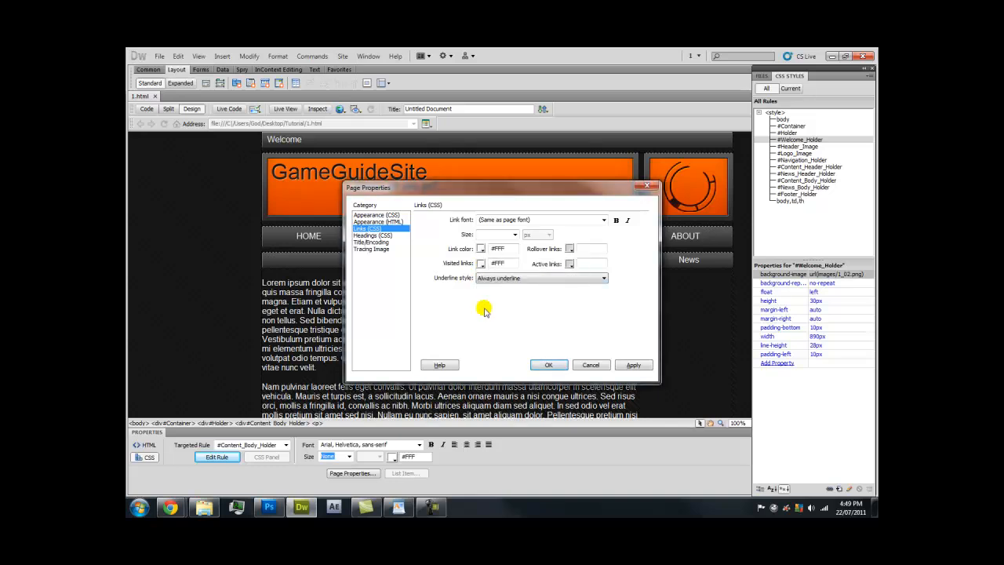
pyautogui.click(568, 264)
pyautogui.click(573, 312)
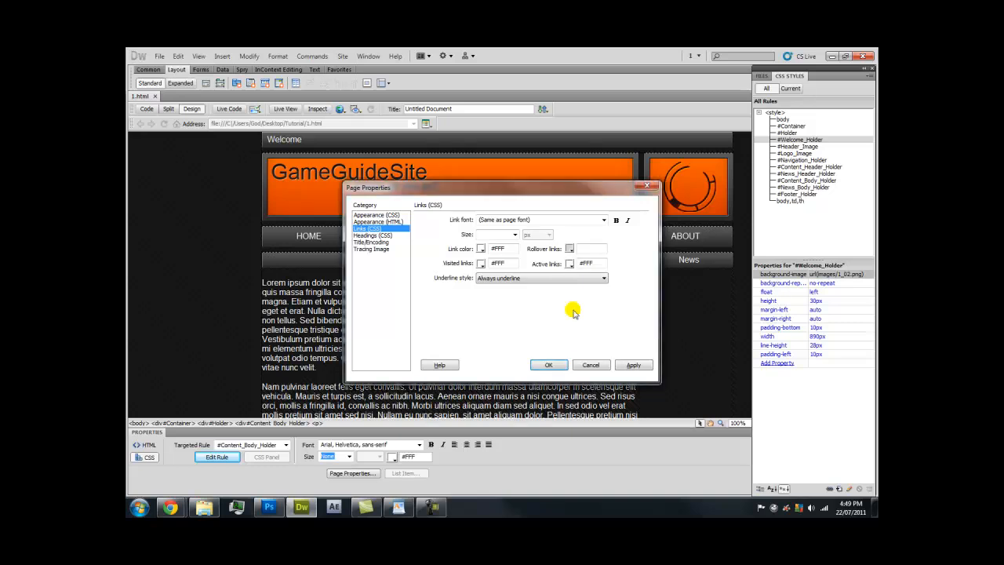
# Set the rollover link colour to #F35E00 with Never underline, and apply the settings
pyautogui.click(570, 250)
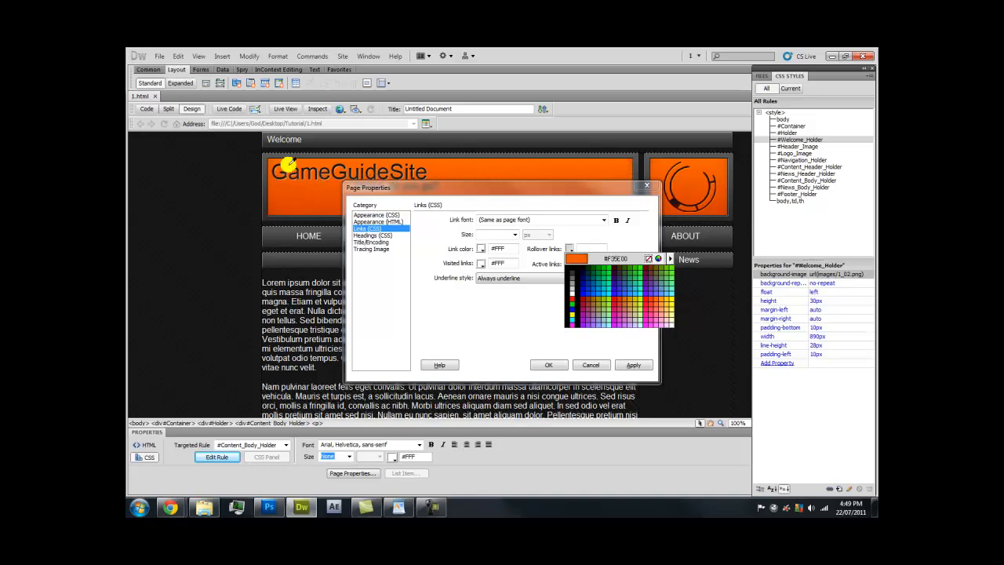
pyautogui.click(287, 166)
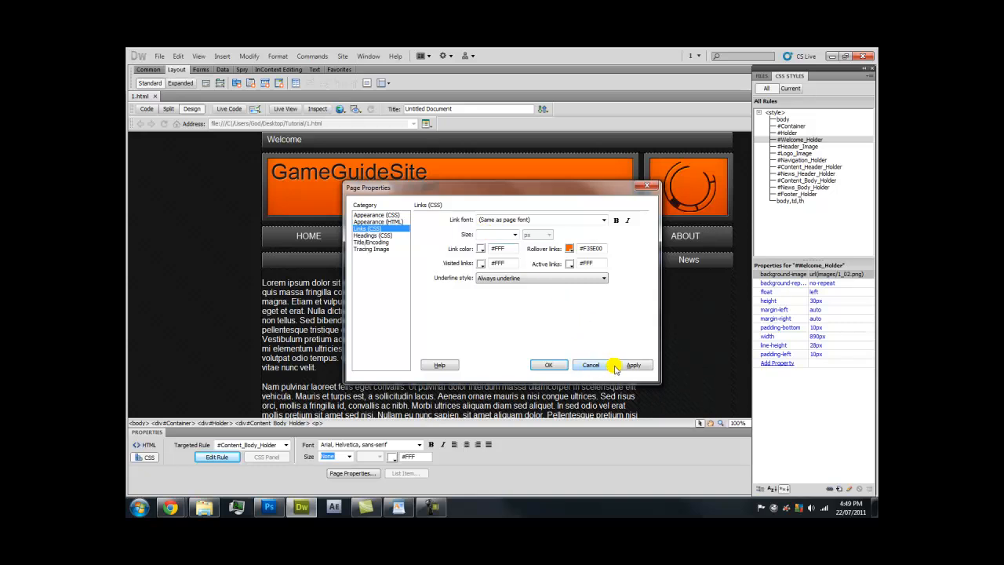
pyautogui.click(488, 279)
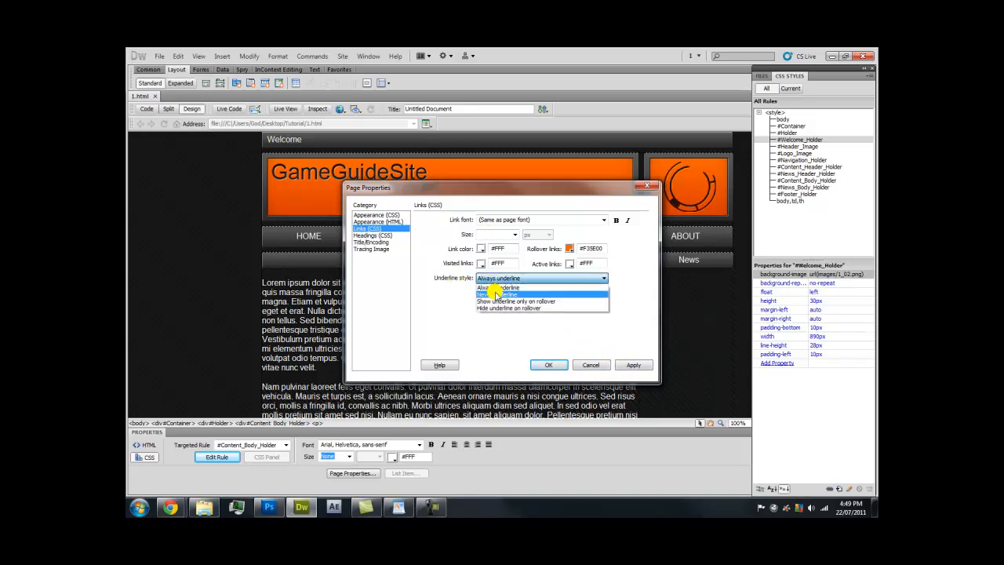
pyautogui.click(496, 294)
pyautogui.click(632, 365)
pyautogui.click(549, 364)
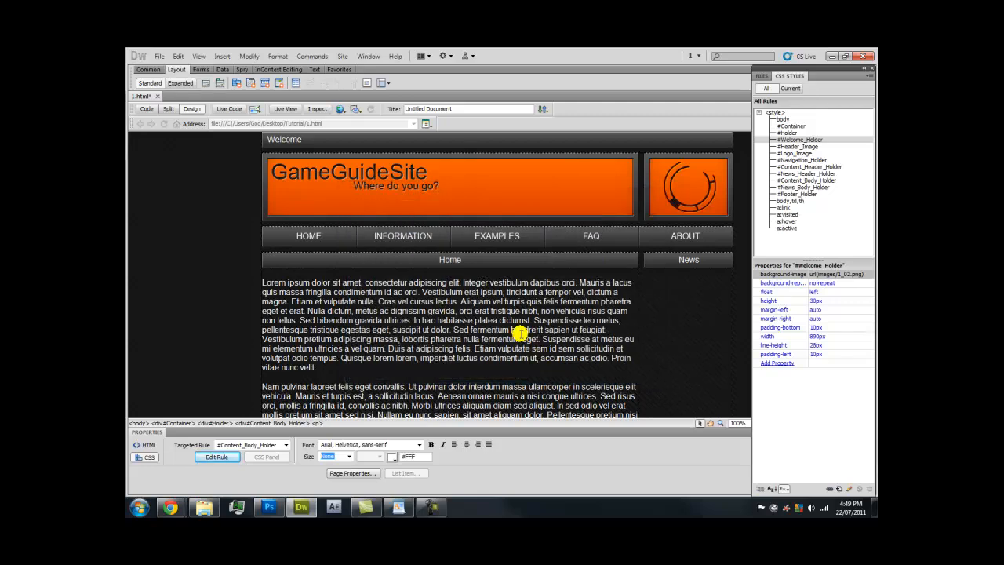
# Link the footer words Home and Information to #
pyautogui.scroll(-5, 519, 333)
pyautogui.scroll(-1, 520, 333)
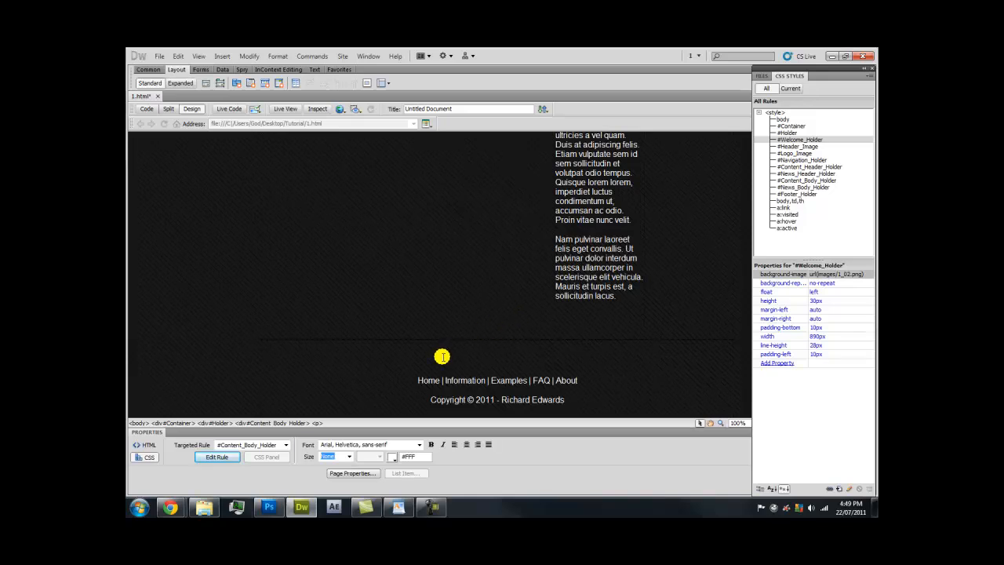
pyautogui.click(424, 379)
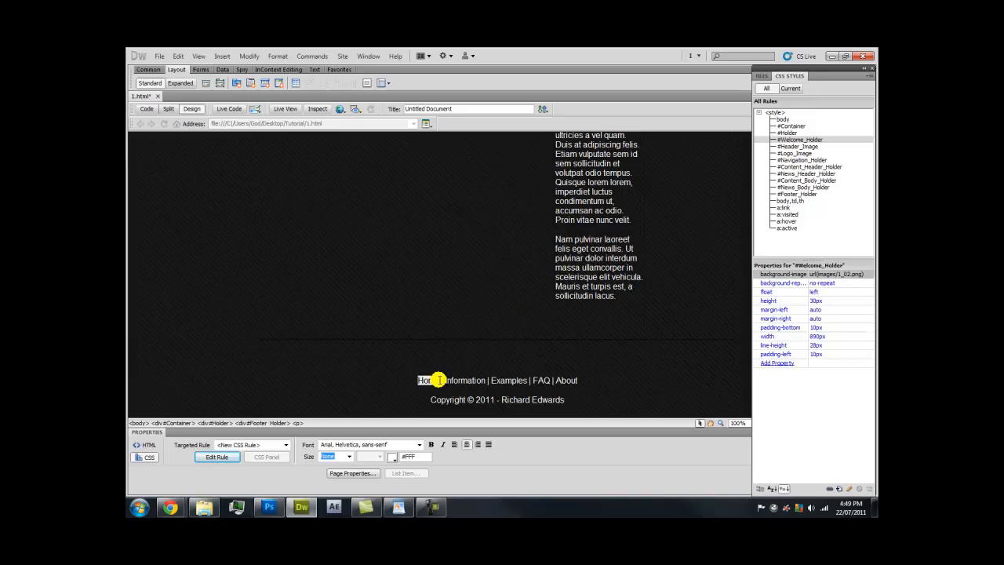
pyautogui.click(146, 446)
pyautogui.click(145, 457)
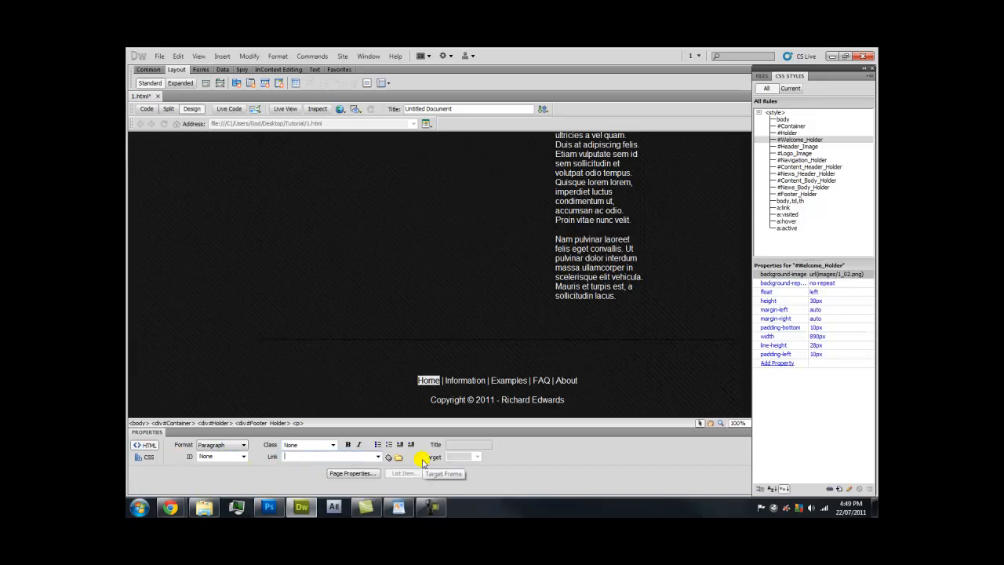
pyautogui.write('#')
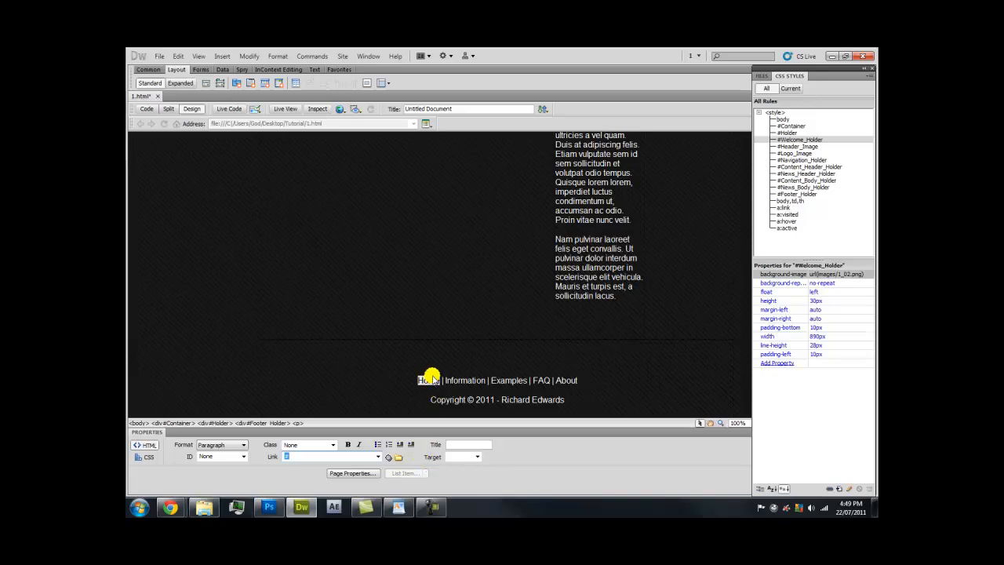
pyautogui.click(446, 379)
pyautogui.moveTo(447, 380); pyautogui.dragTo(485, 380)
pyautogui.click(342, 455)
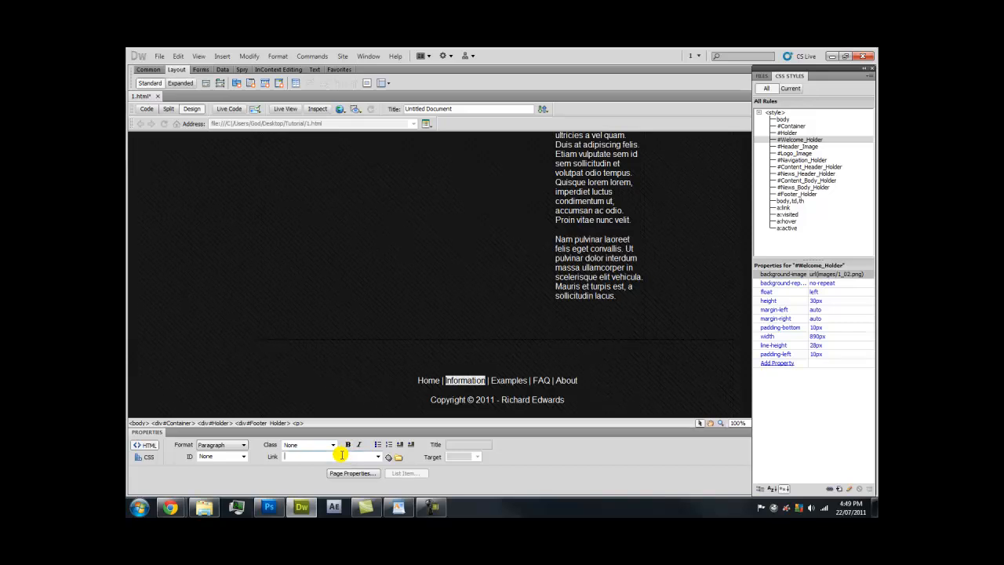
pyautogui.click(492, 388)
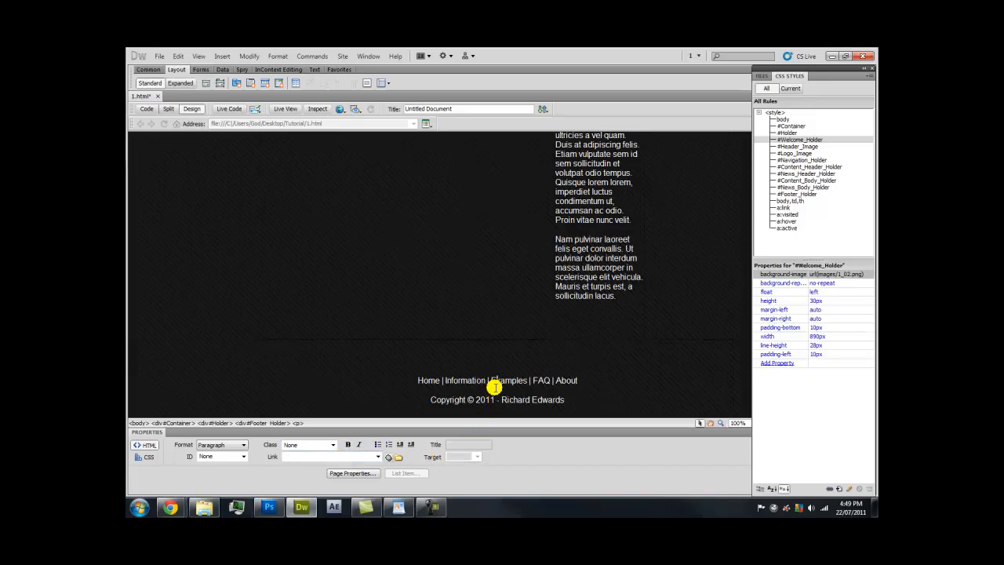
# Link the footer words Examples, FAQ and About to #
pyautogui.doubleClick(499, 383)
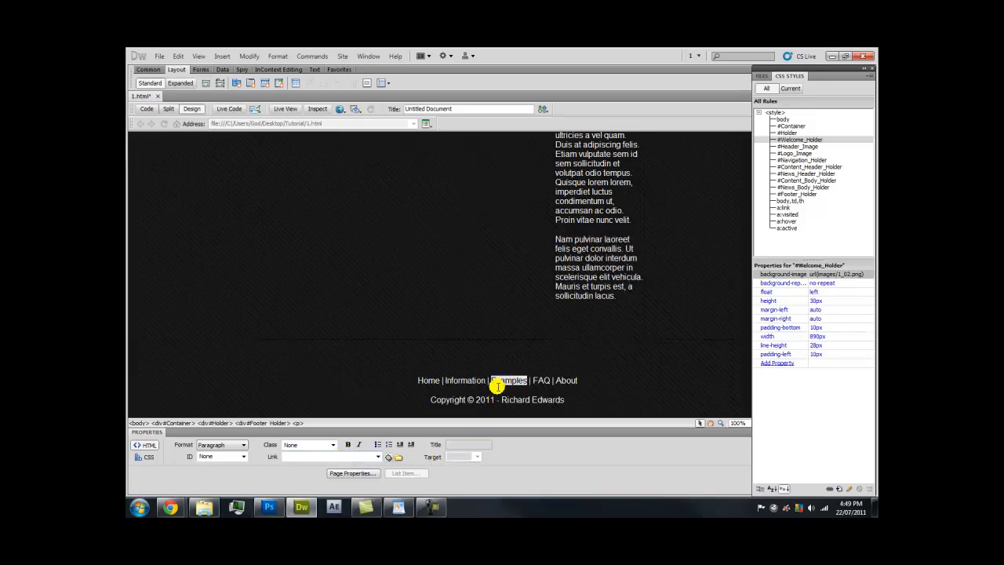
pyautogui.click(334, 456)
pyautogui.write('#')
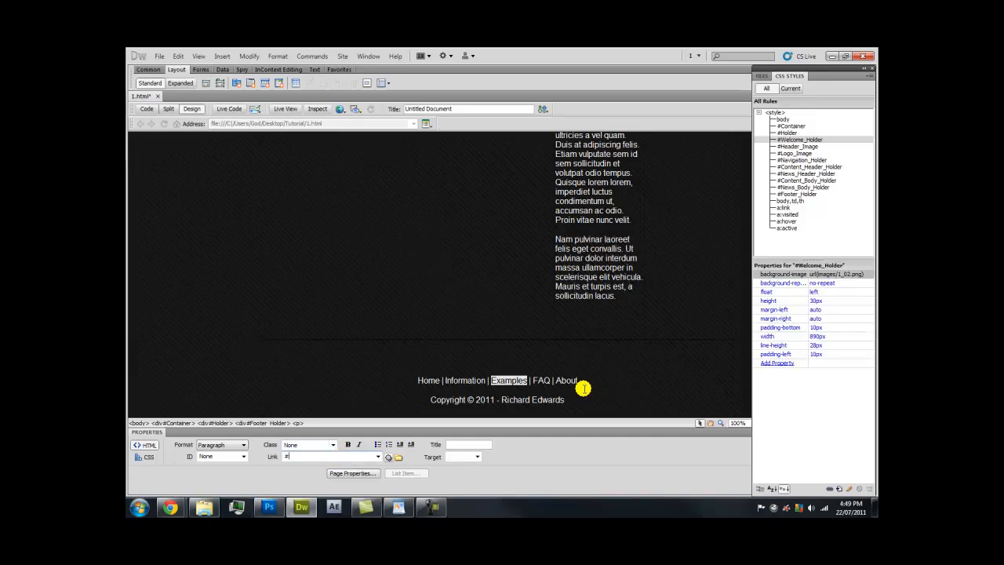
pyautogui.doubleClick(541, 381)
pyautogui.click(332, 456)
pyautogui.write('#')
pyautogui.doubleClick(566, 381)
pyautogui.click(334, 457)
pyautogui.click(462, 402)
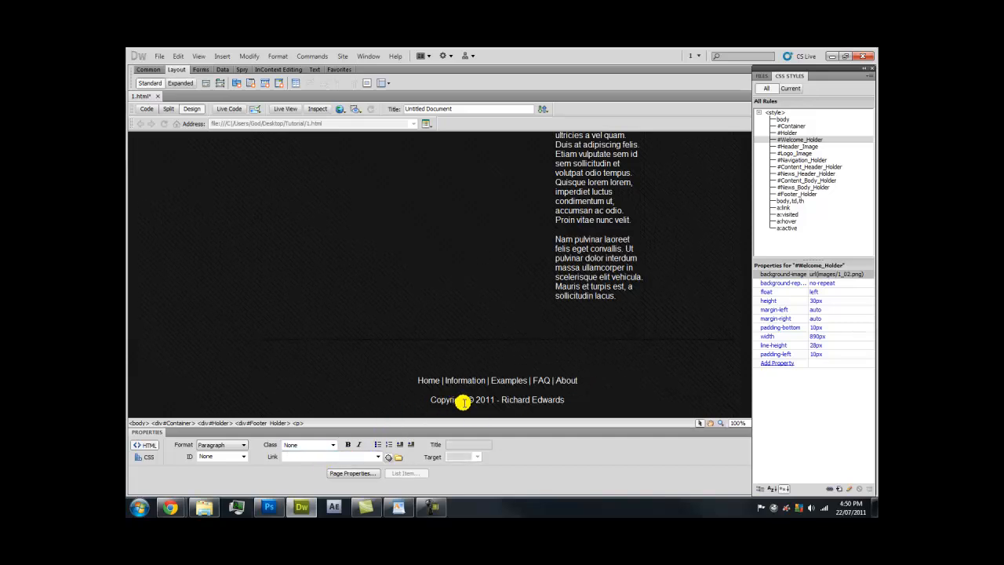
# Test the About footer link in the Chrome preview, then return to Dreamweaver
pyautogui.moveTo(170, 508)
pyautogui.click(282, 455)
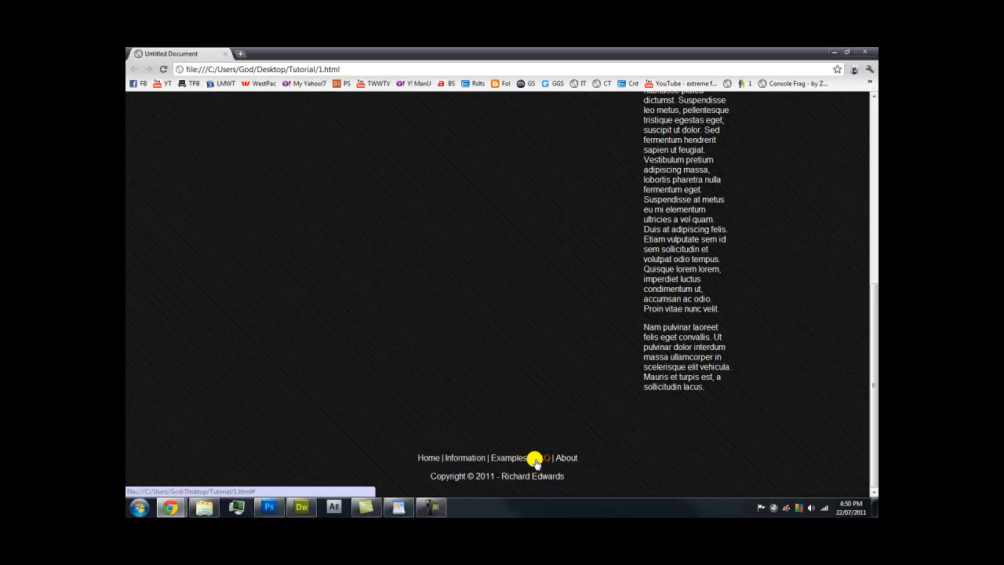
pyautogui.click(575, 461)
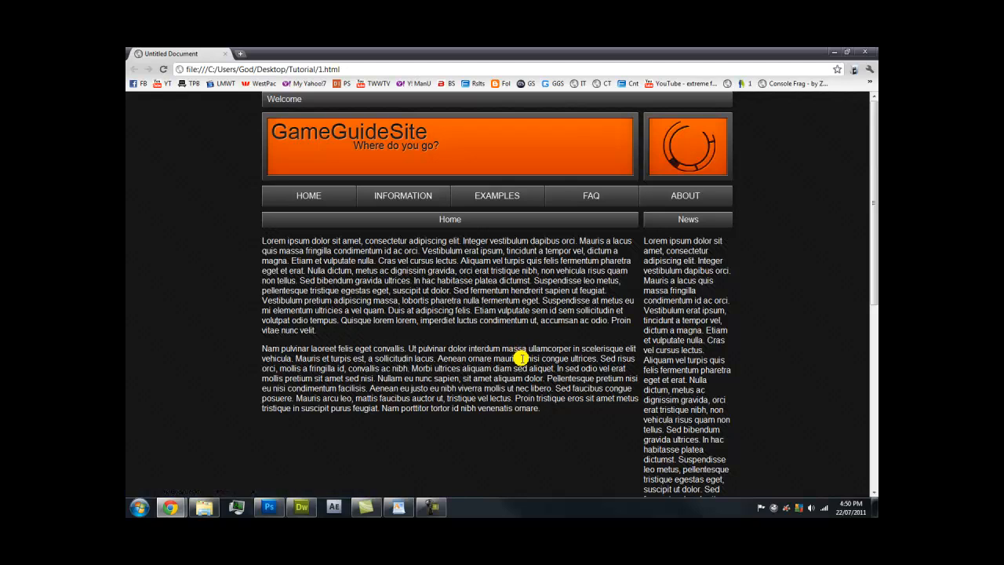
pyautogui.click(303, 508)
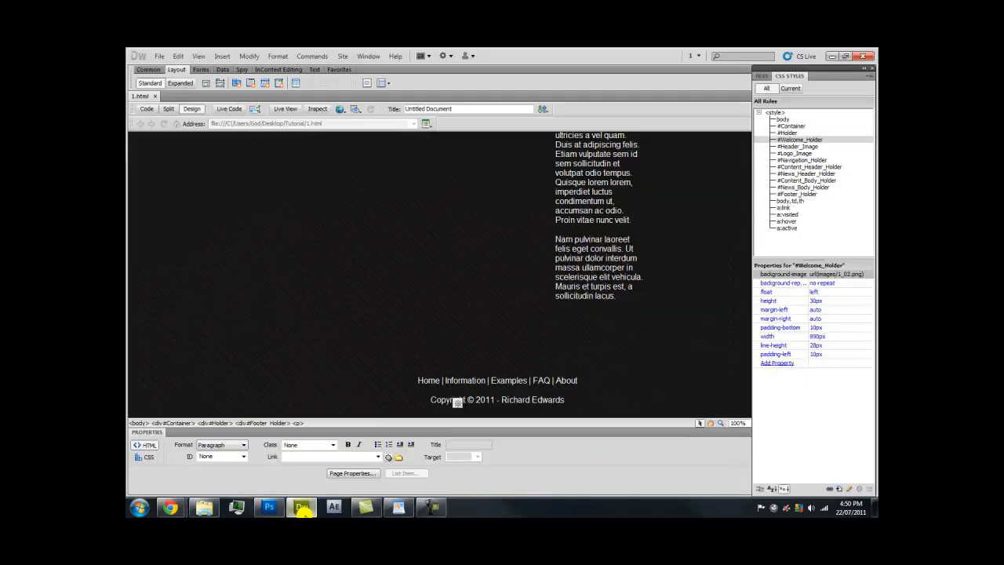
pyautogui.click(449, 372)
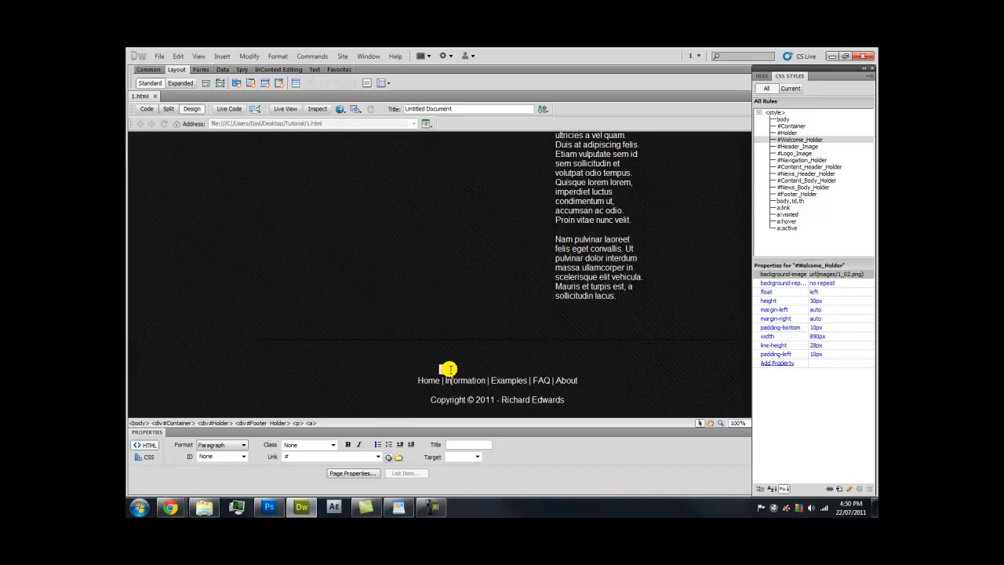
pyautogui.scroll(10, 449, 368)
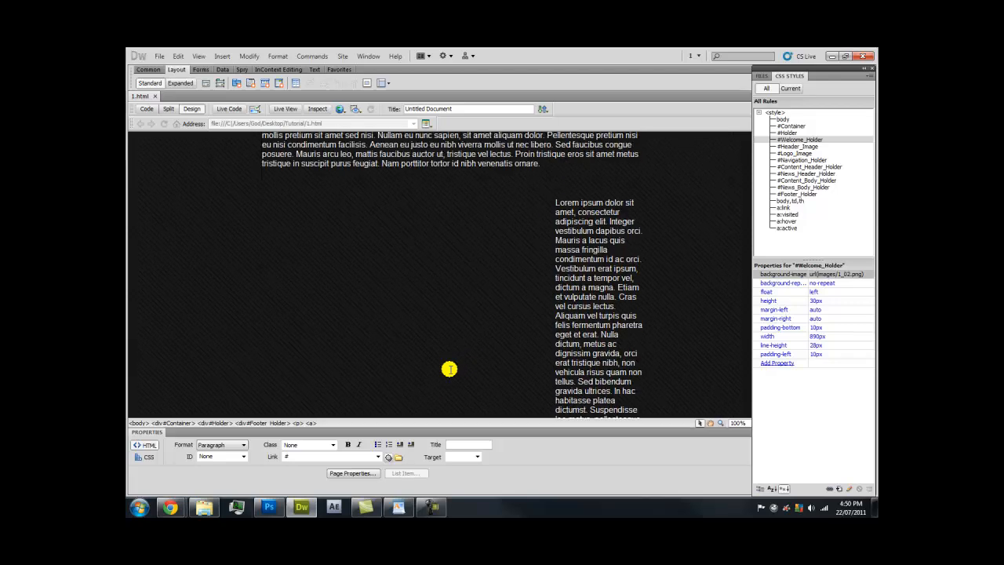